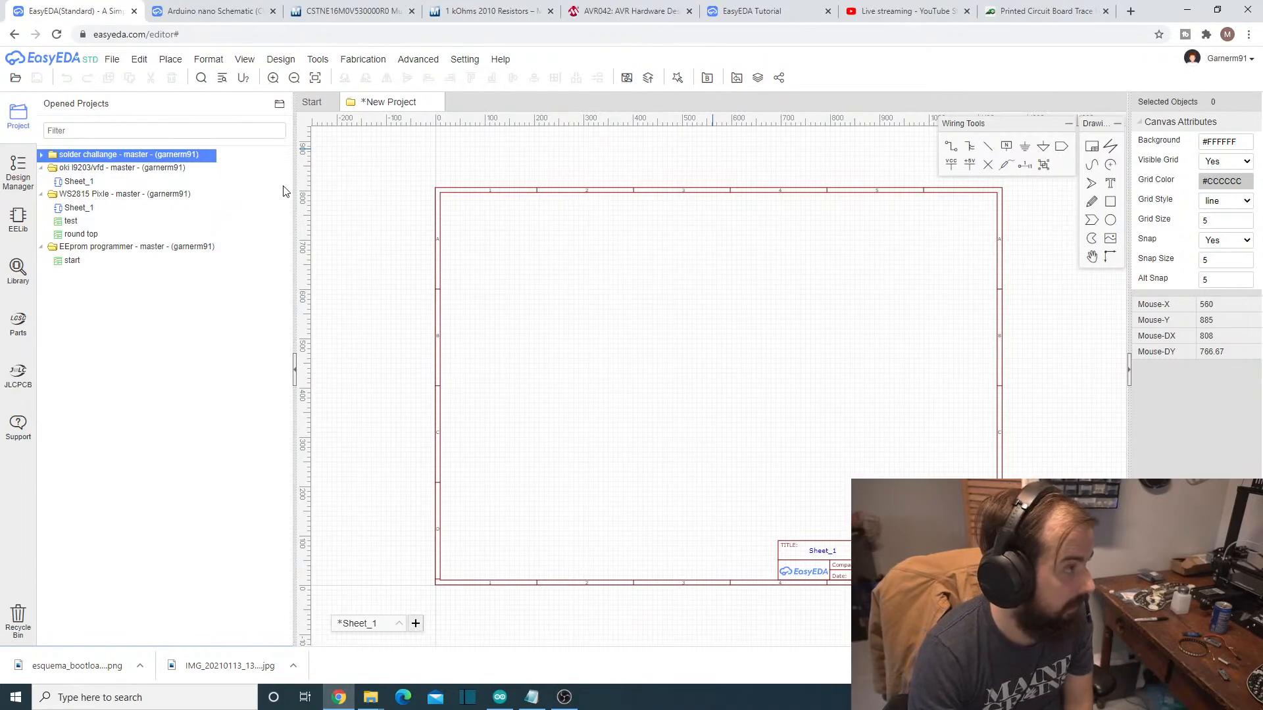
# - Open Sheet_1 of the oki i9203/vfd project and examine its schematic
pyautogui.click(104, 170)
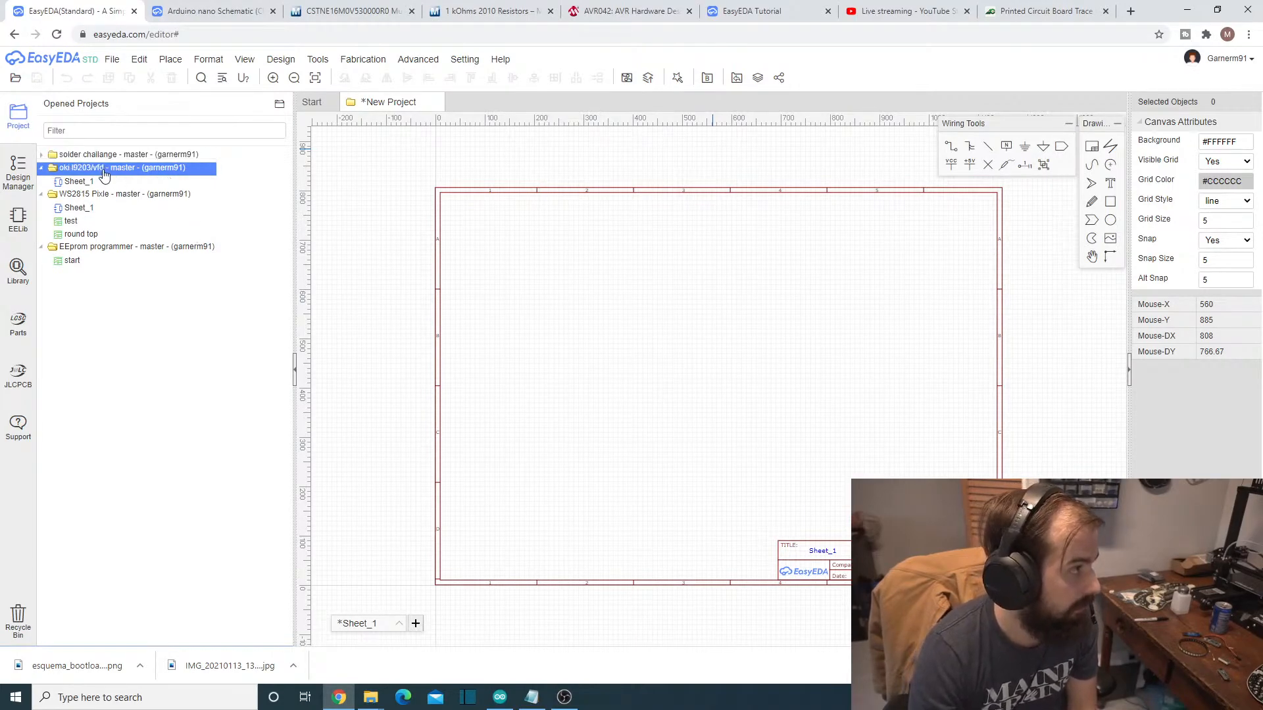
pyautogui.click(93, 182)
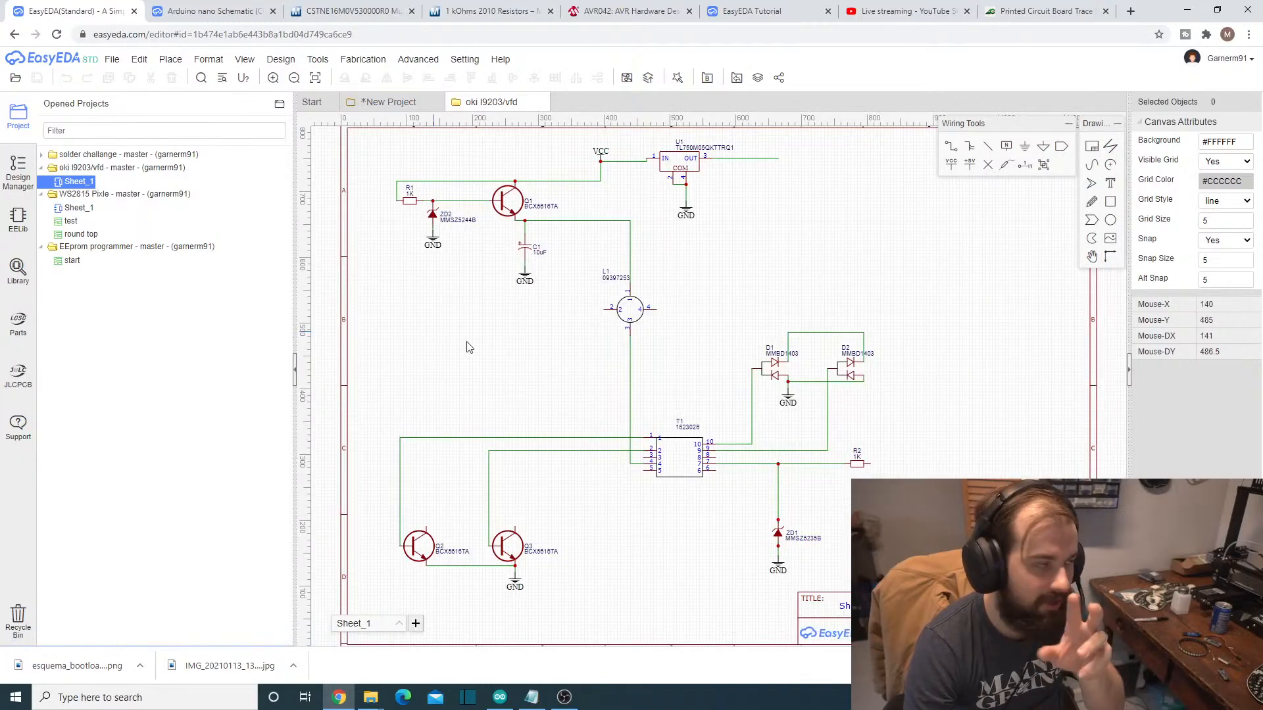
pyautogui.scroll(2, 642, 375)
pyautogui.scroll(-2, 647, 366)
pyautogui.scroll(-3, 649, 364)
pyautogui.scroll(3, 646, 356)
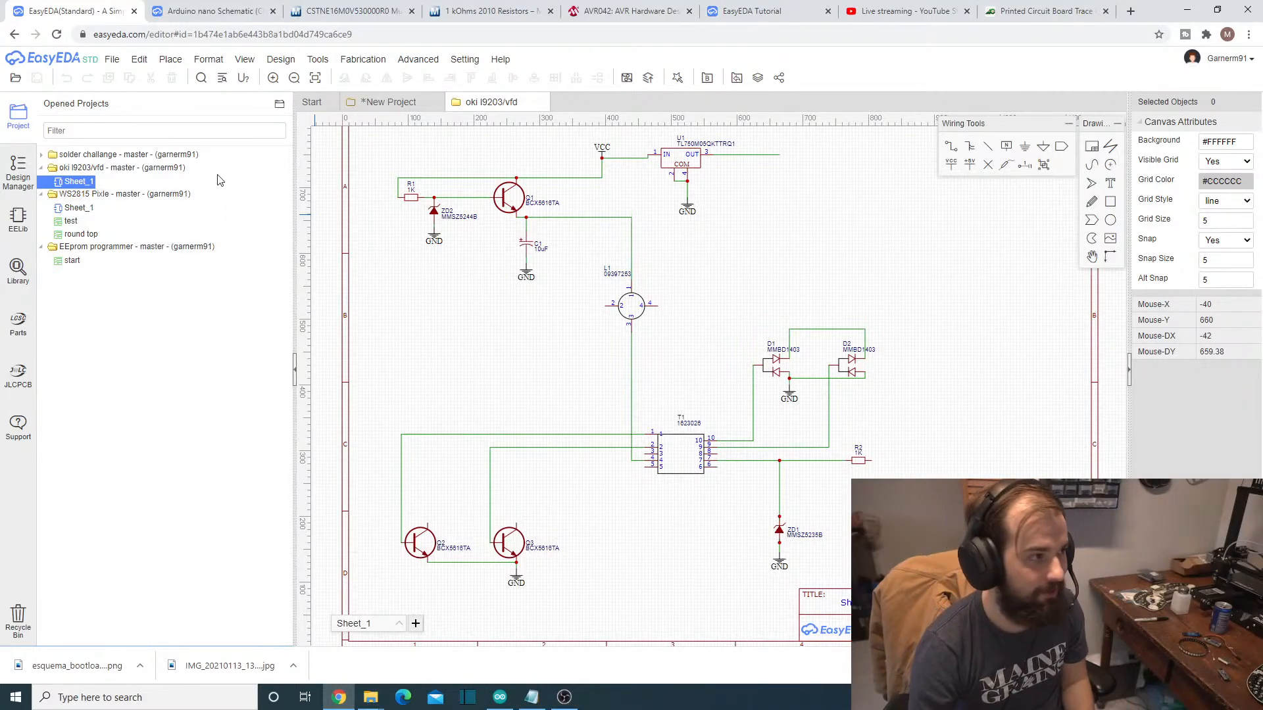
# - Expand the solder challange project and close the oki i9203/vfd schematic
pyautogui.click(95, 157)
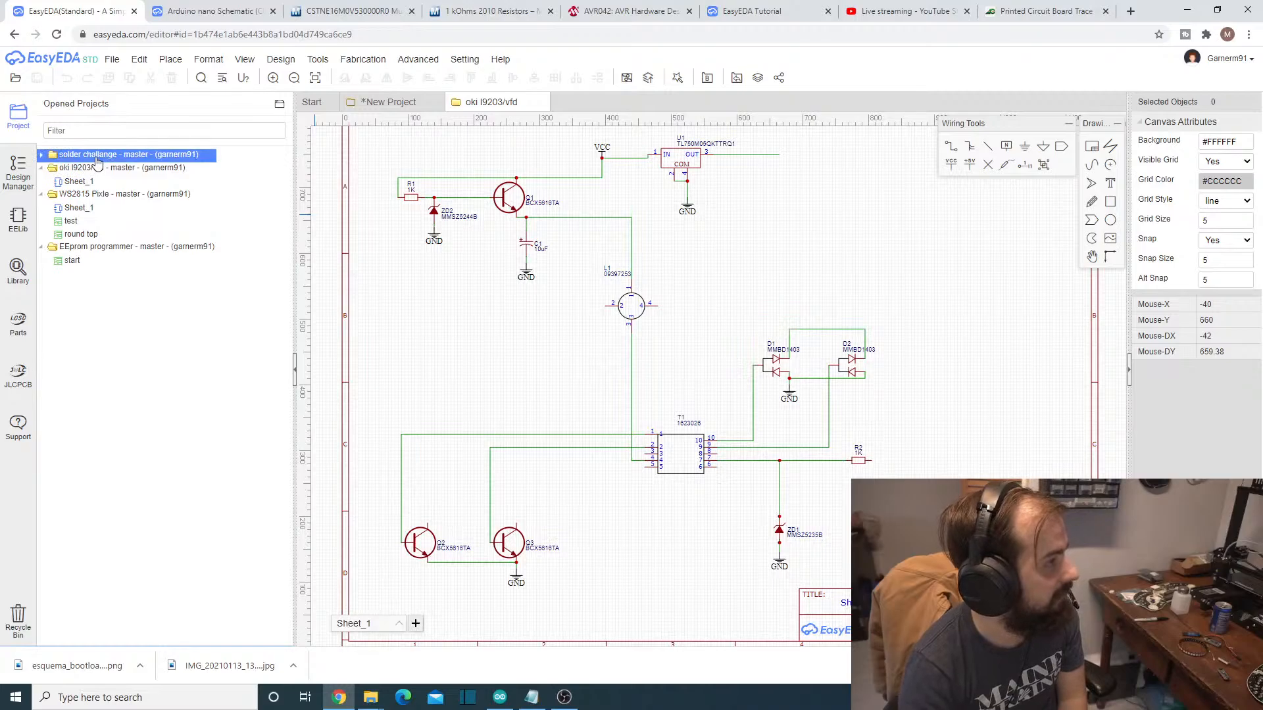
pyautogui.doubleClick(52, 156)
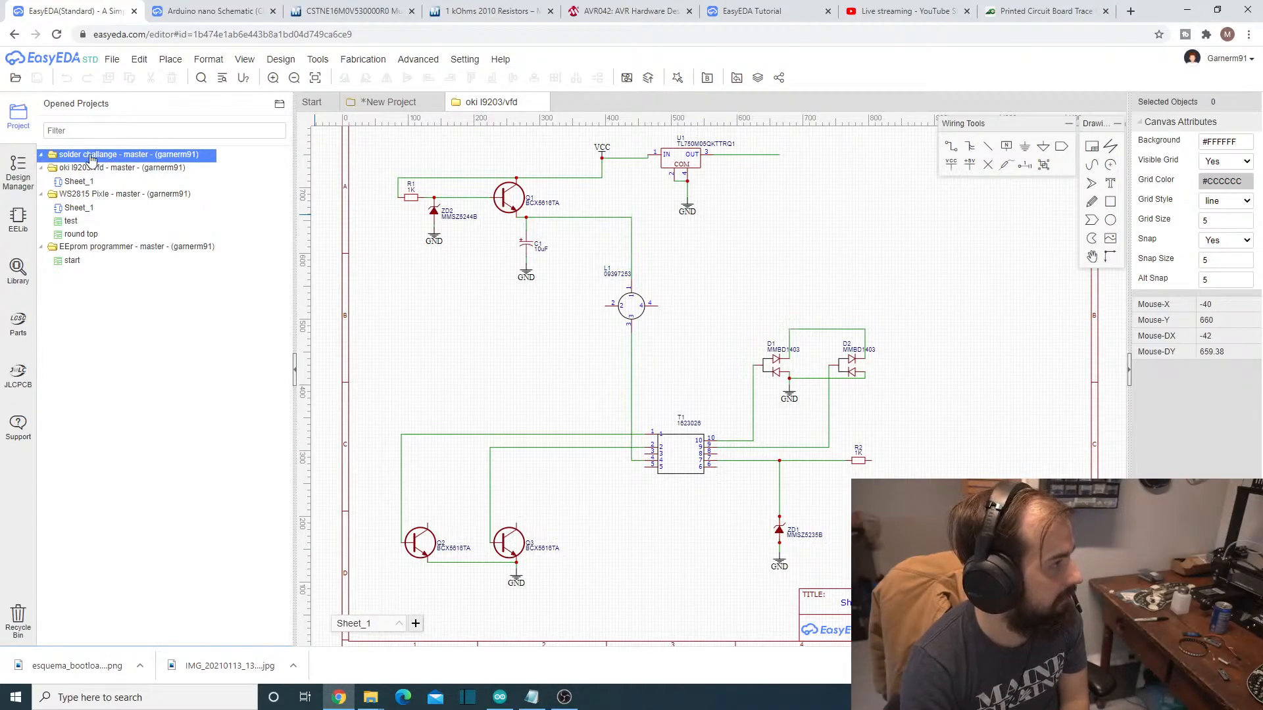
pyautogui.rightClick(501, 97)
pyautogui.click(541, 101)
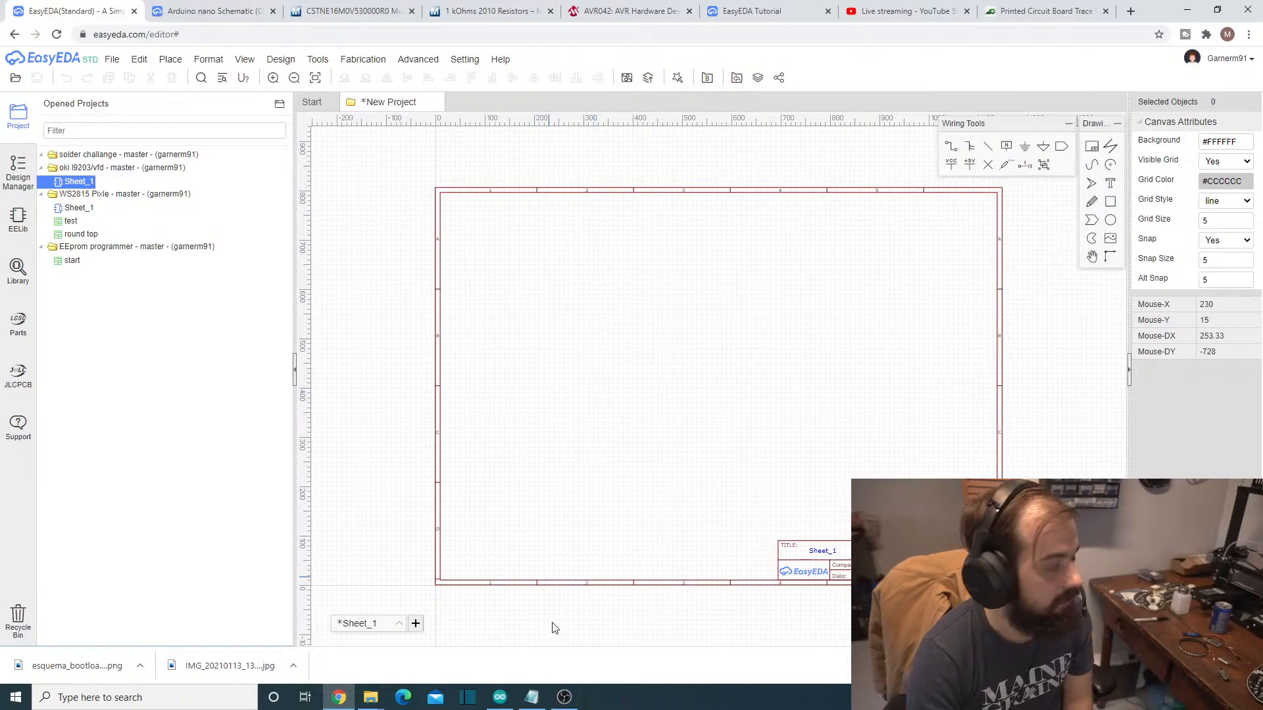
# - Switch to Notepad, move the parts list aside to uncover the blank schematic, and review the LED, ATmega328P and 16 MHz part numbers
pyautogui.click(531, 697)
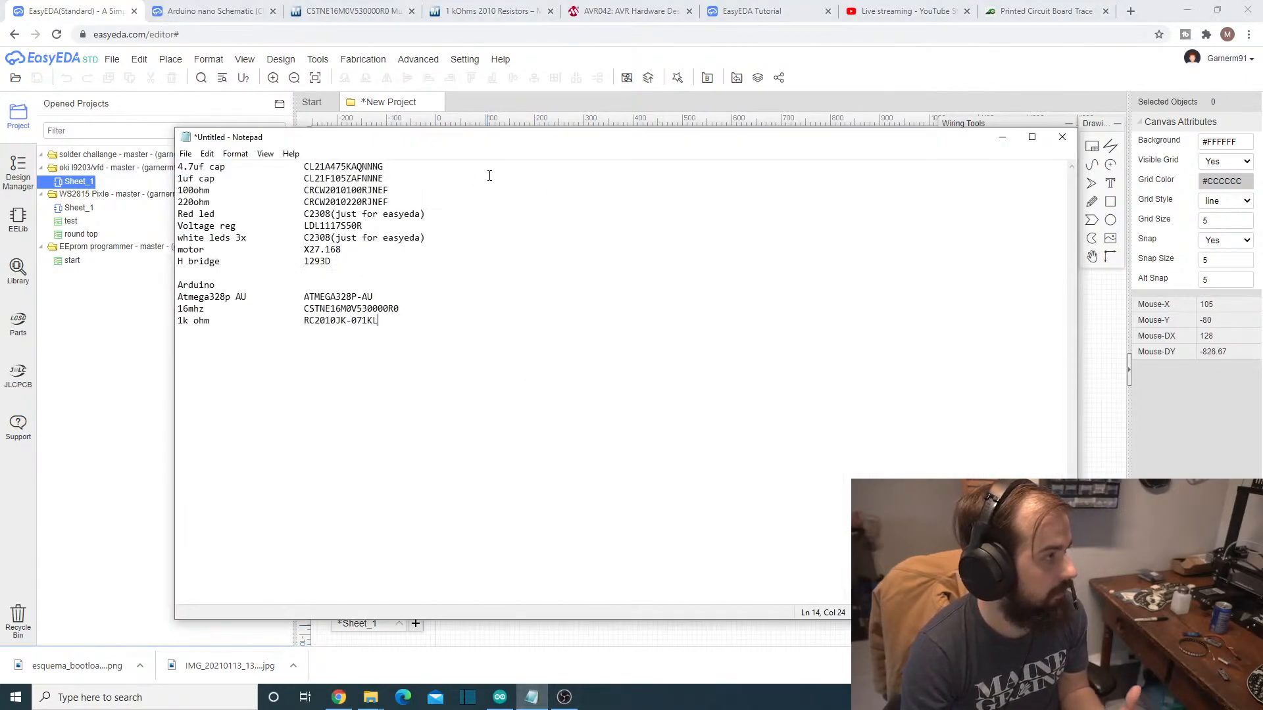
pyautogui.moveTo(491, 143); pyautogui.dragTo(1025, 154)
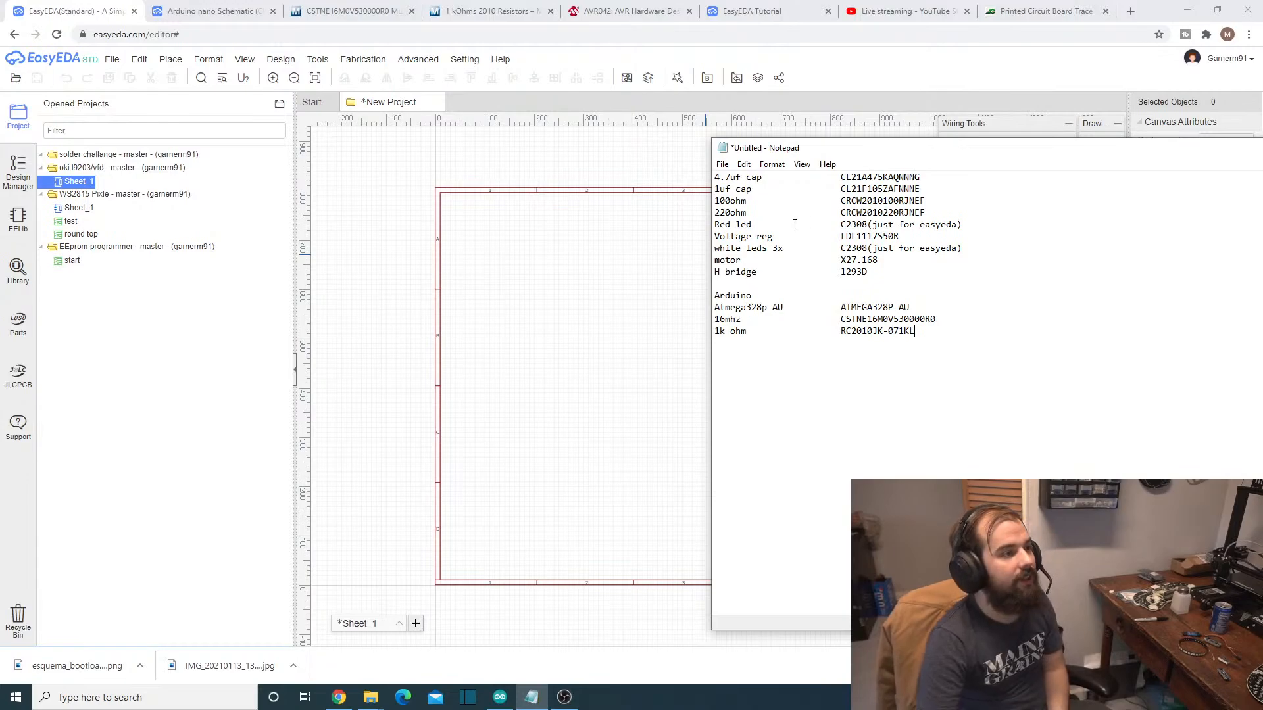
pyautogui.moveTo(843, 226); pyautogui.dragTo(988, 221)
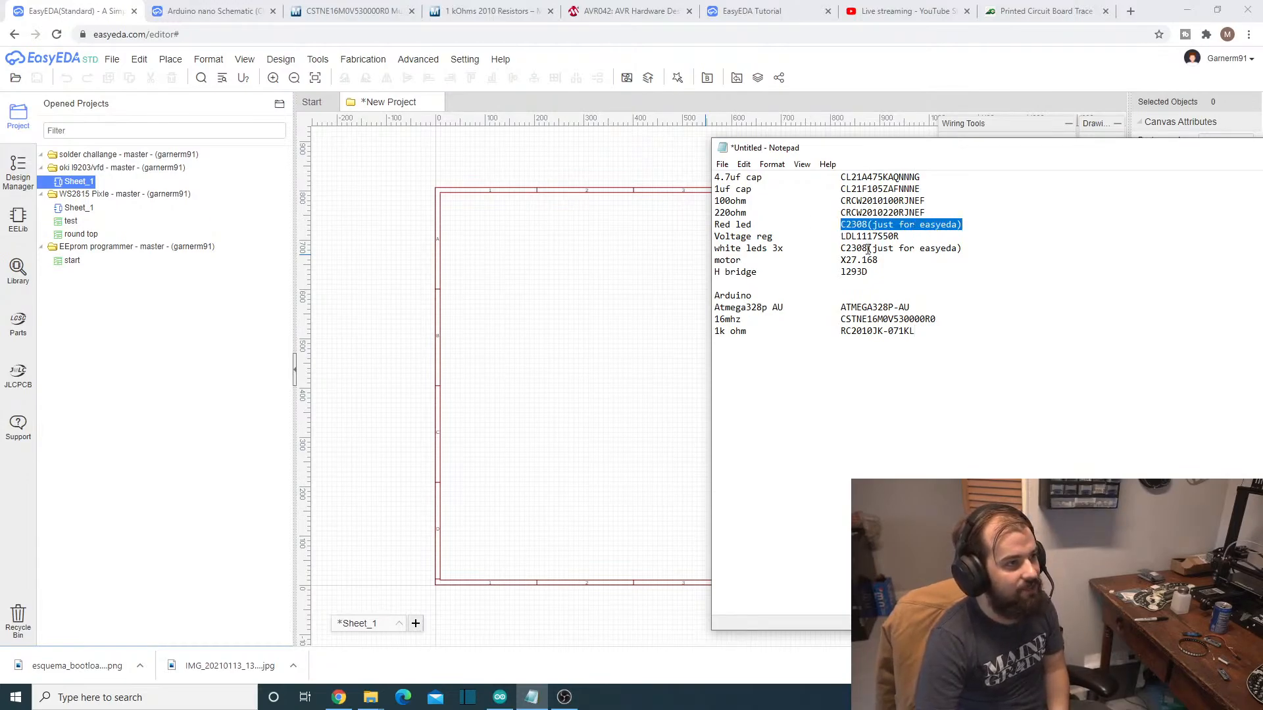
pyautogui.moveTo(843, 248); pyautogui.dragTo(976, 261)
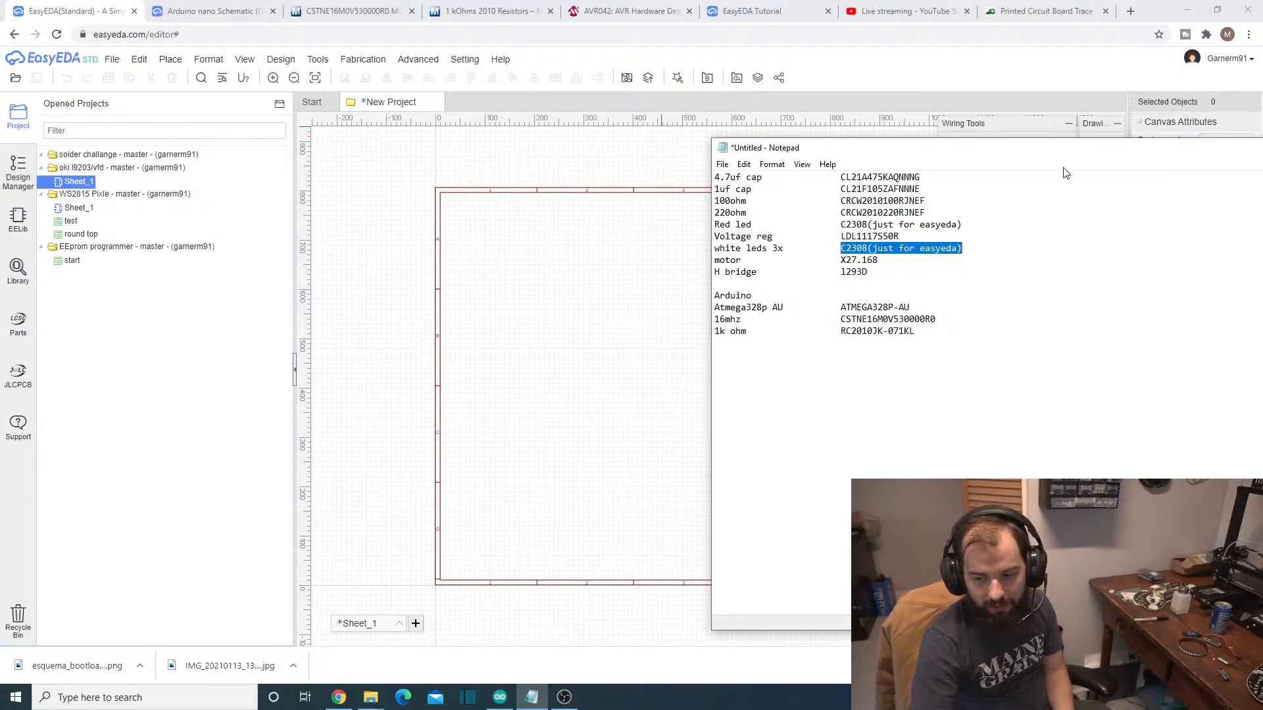
pyautogui.moveTo(842, 320); pyautogui.dragTo(936, 318)
pyautogui.moveTo(845, 306); pyautogui.dragTo(953, 305)
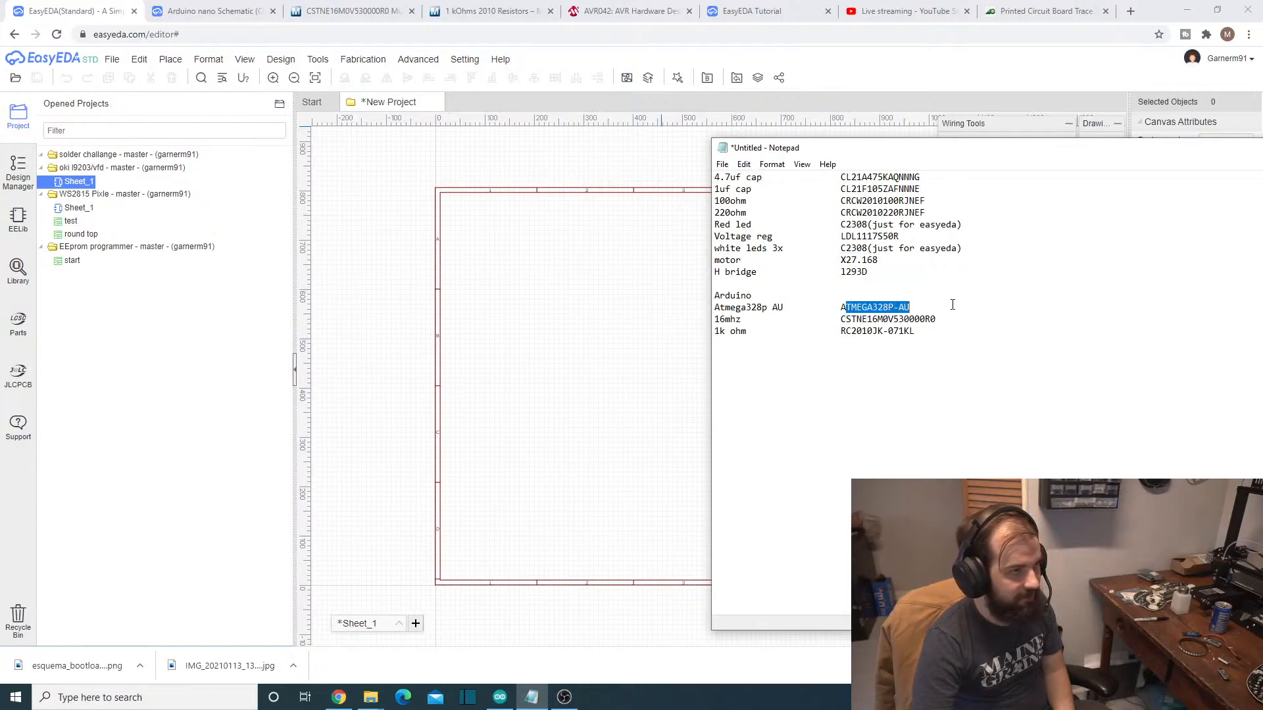
pyautogui.moveTo(866, 164); pyautogui.dragTo(1009, 175)
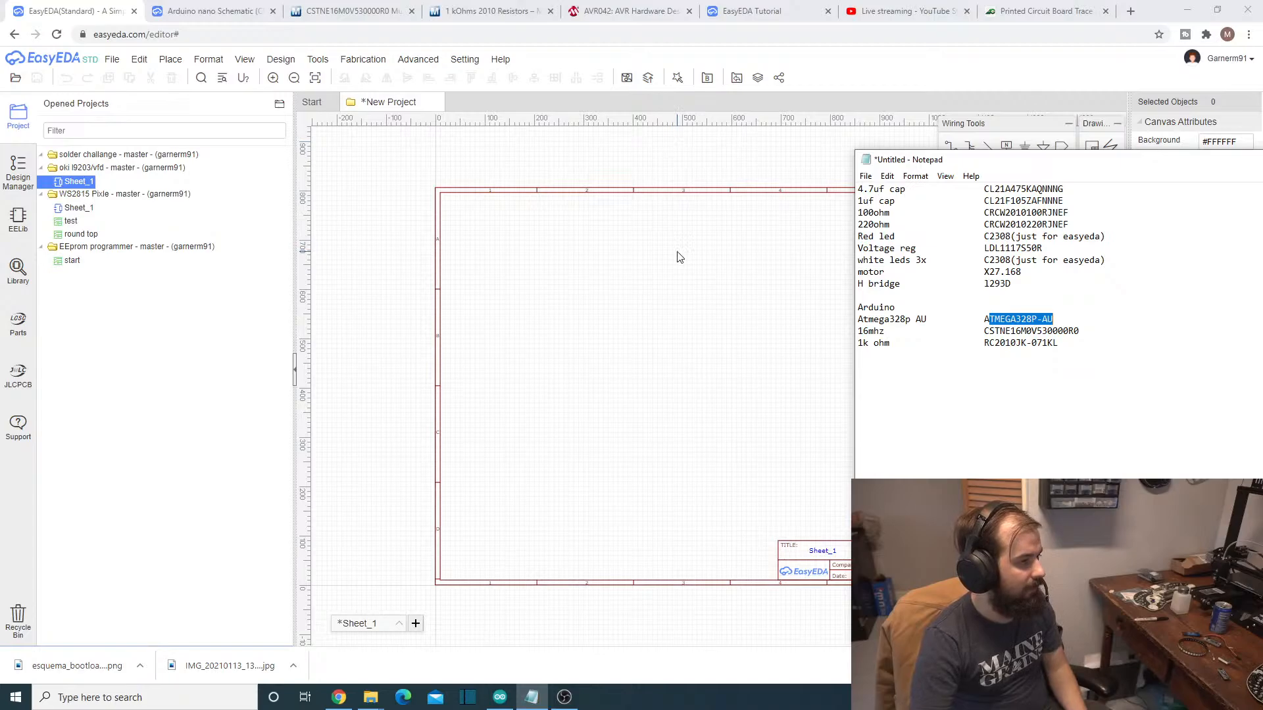
# - Check the live stream's dashboard in YouTube Studio and return to the blank schematic in EasyEDA
pyautogui.click(888, 11)
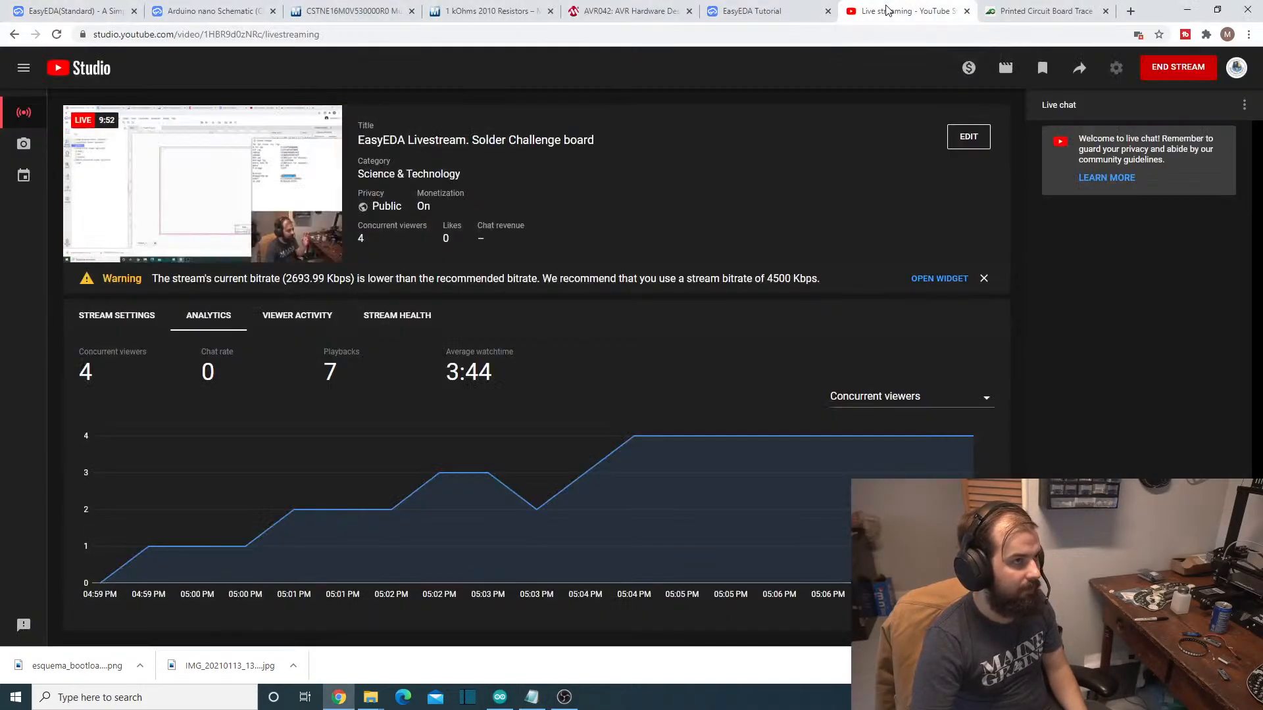
pyautogui.click(92, 10)
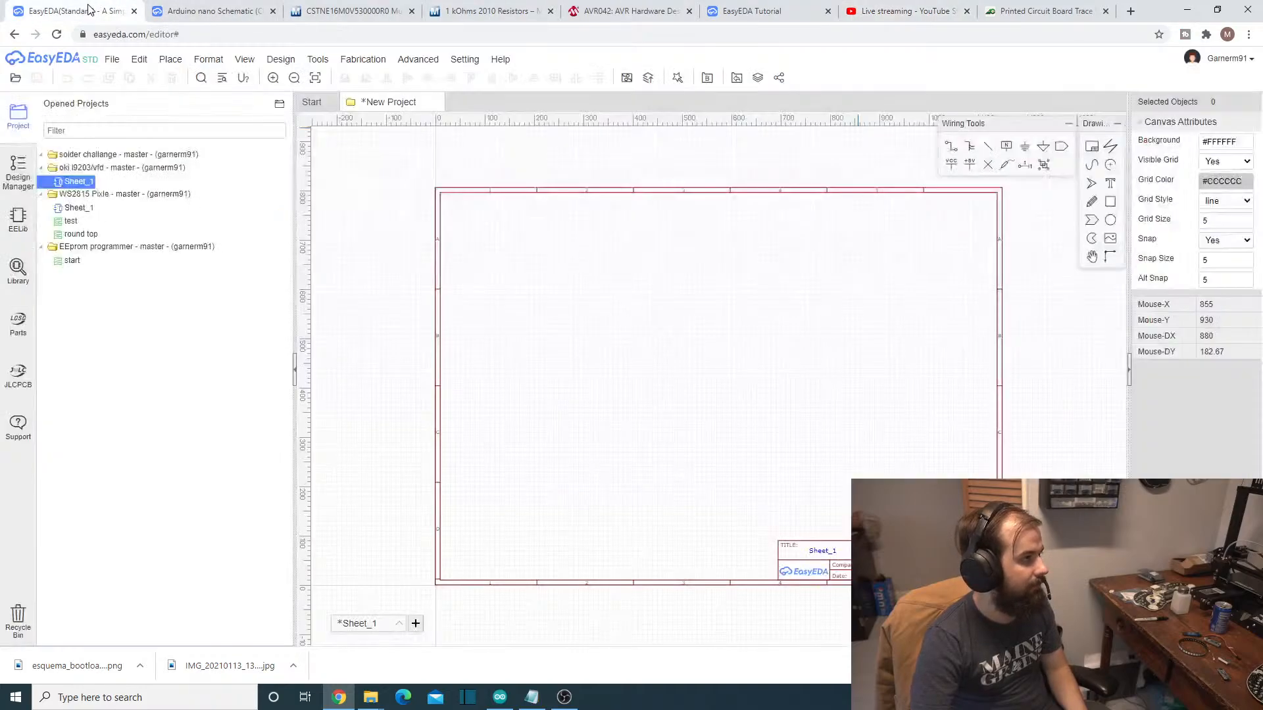
pyautogui.click(113, 60)
pyautogui.click(621, 337)
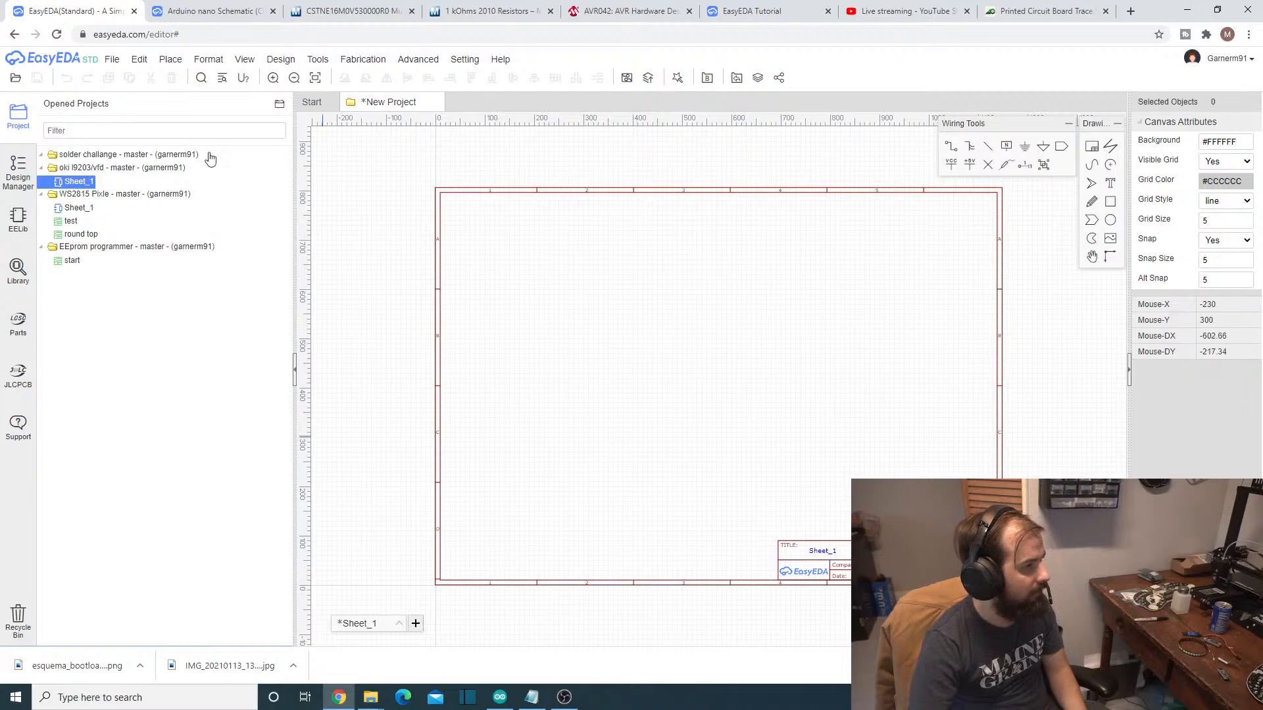
# - Search the symbol library for ATMEGA328P-AU, copying the part number from the Notepad parts list
pyautogui.click(171, 59)
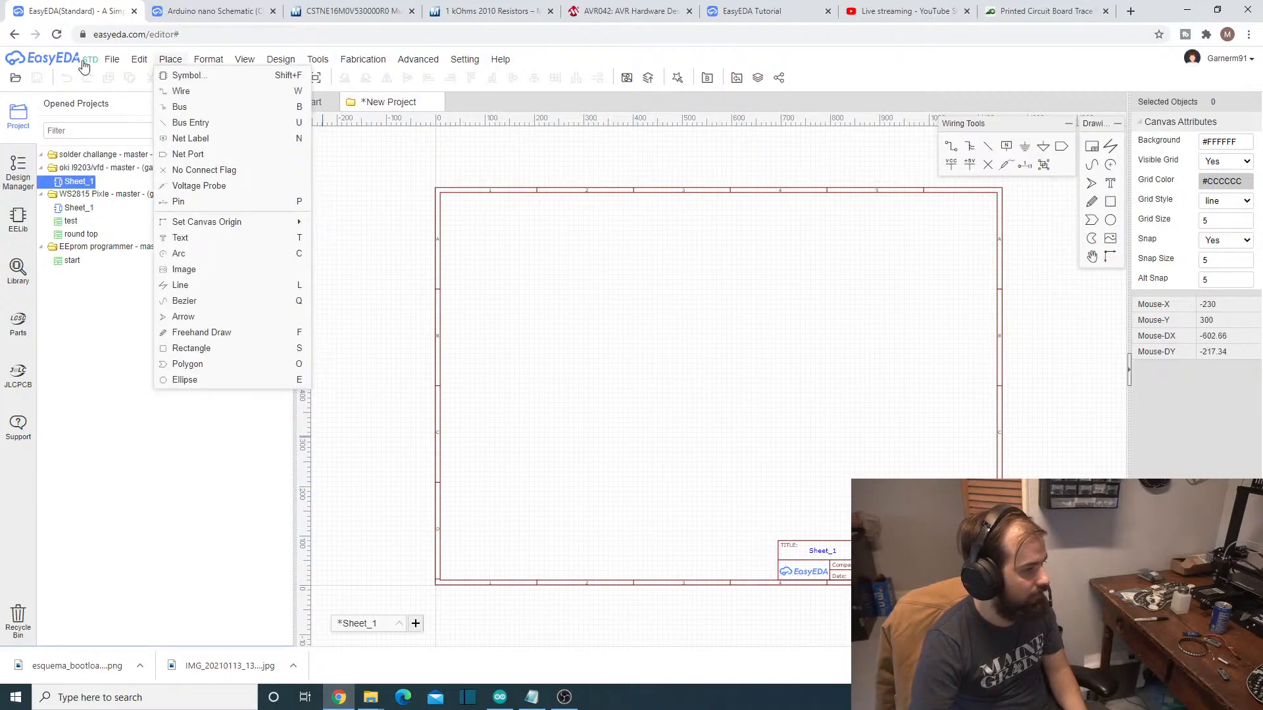
pyautogui.click(171, 75)
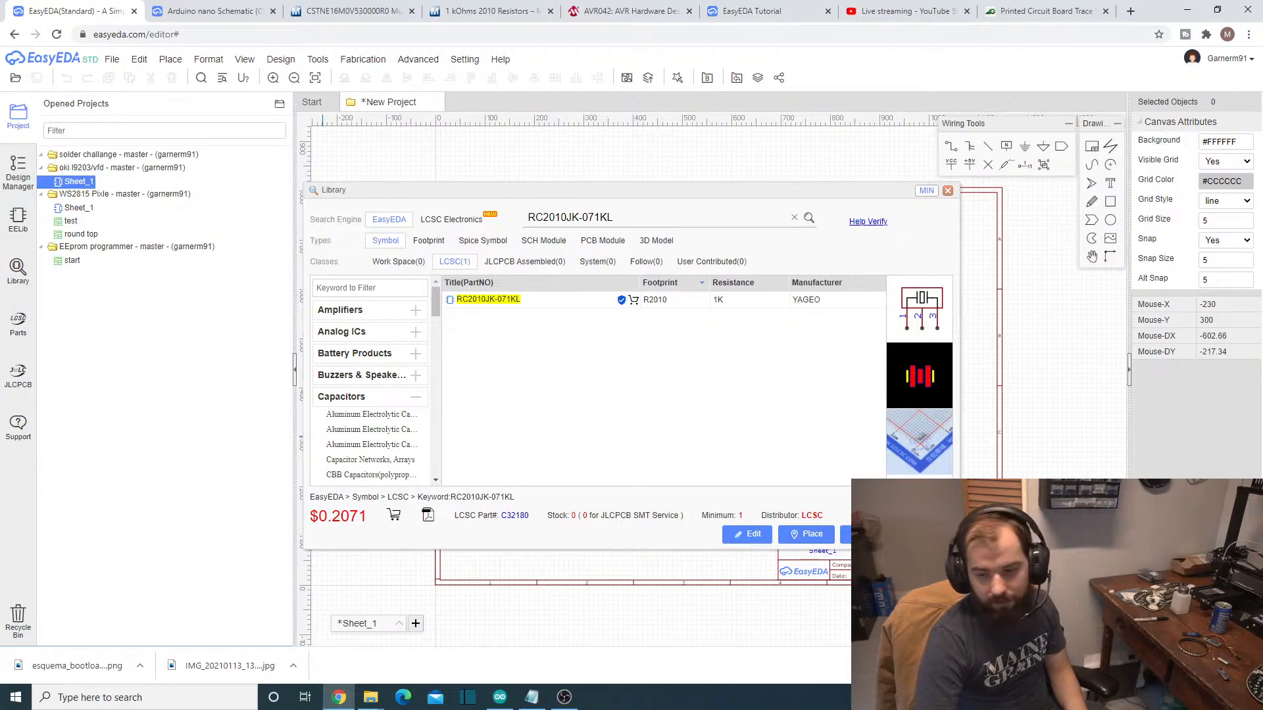
pyautogui.click(559, 699)
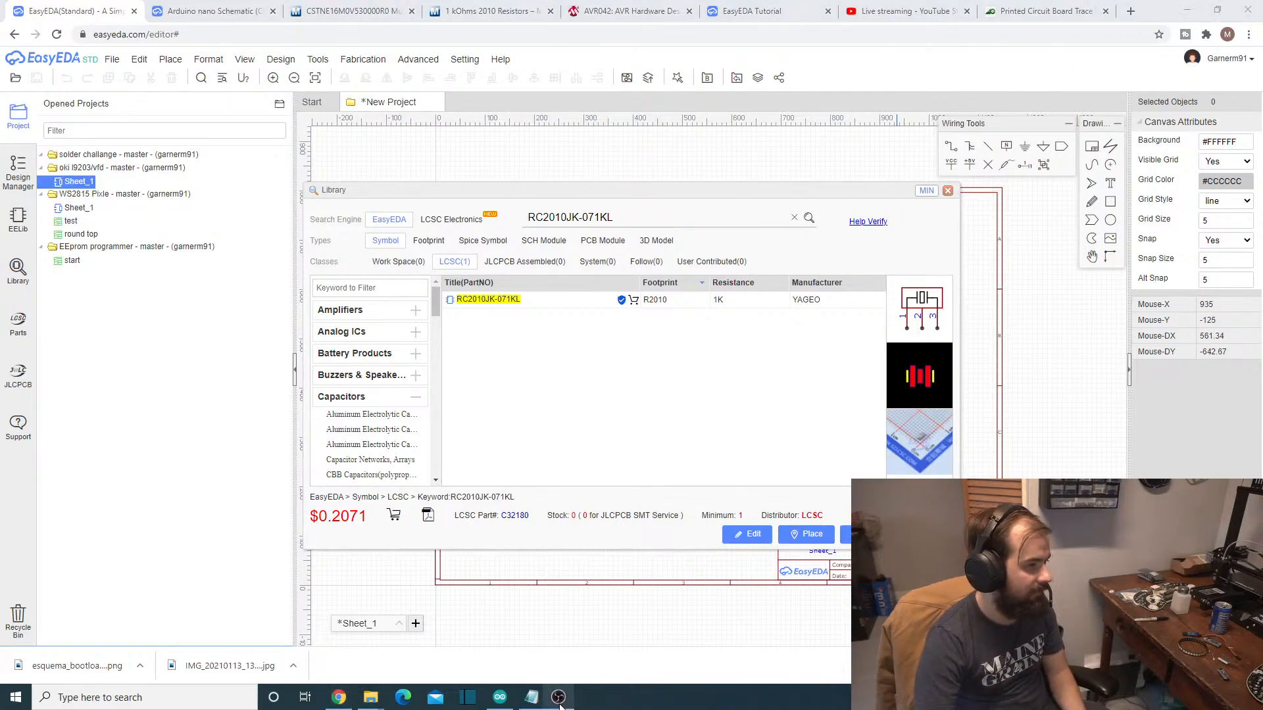
pyautogui.click(531, 697)
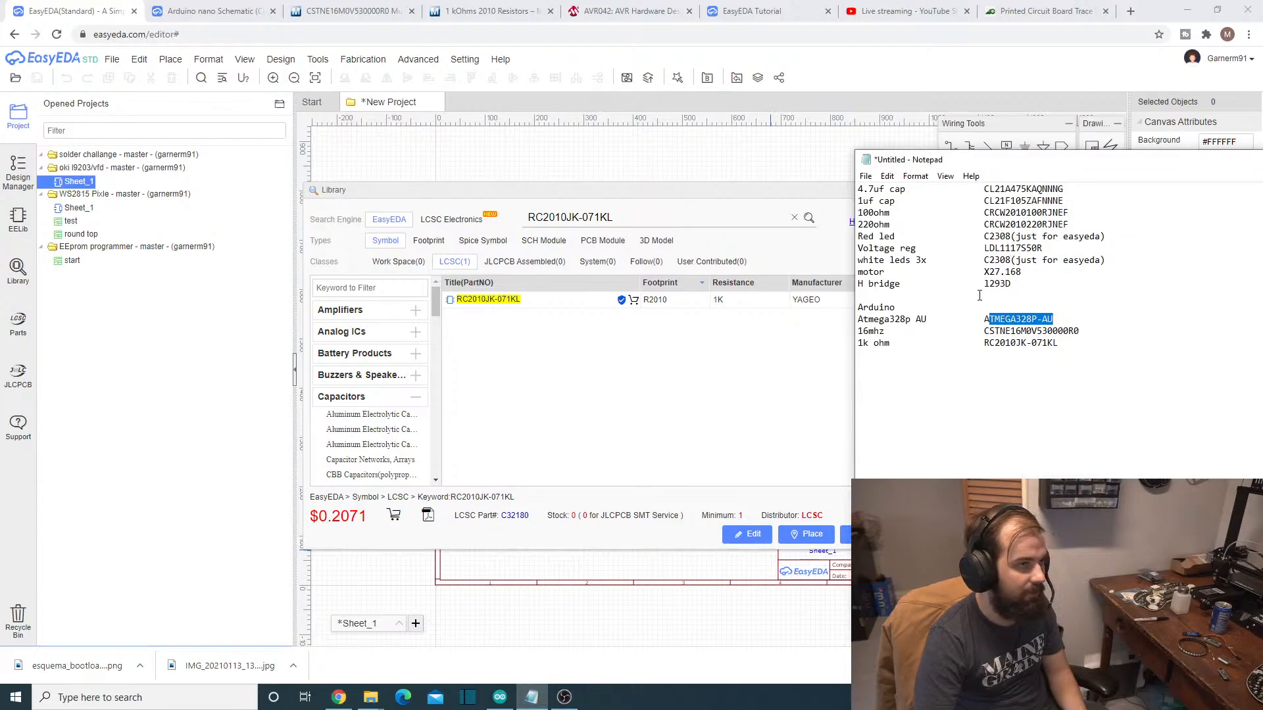
pyautogui.moveTo(984, 319); pyautogui.dragTo(1073, 324)
pyautogui.hotkey('ctrl', 'c')
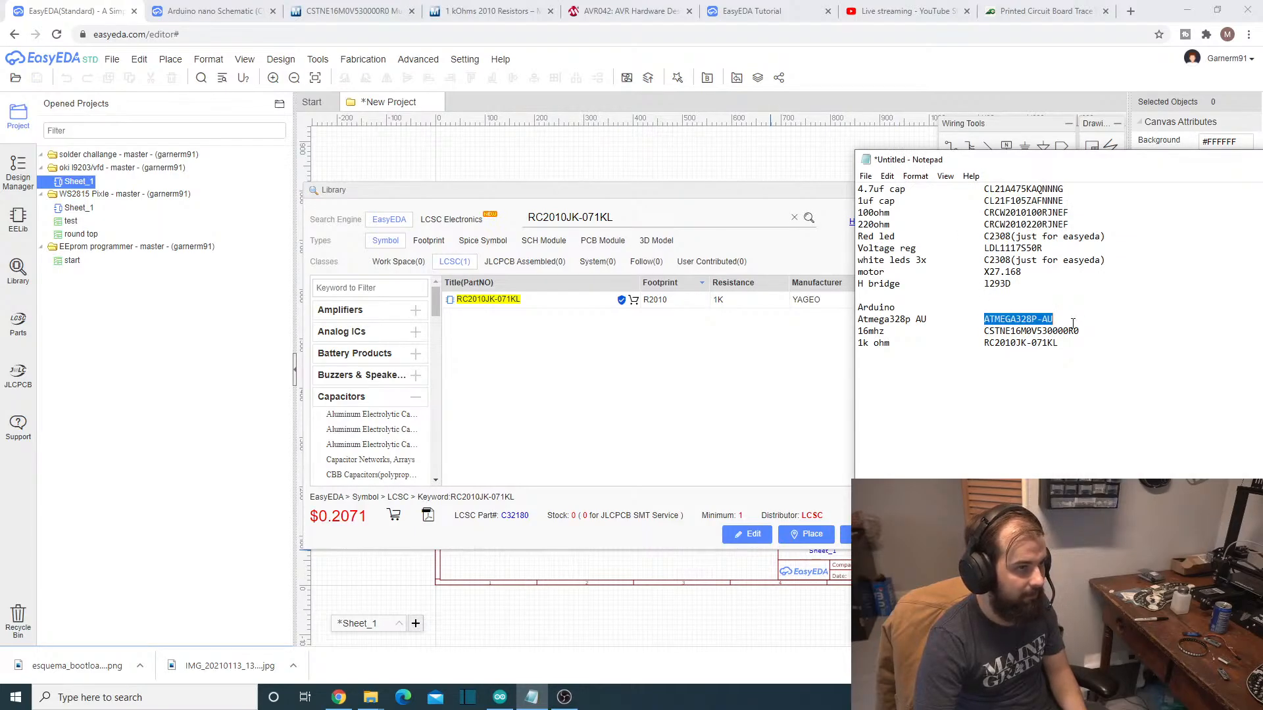
pyautogui.click(632, 403)
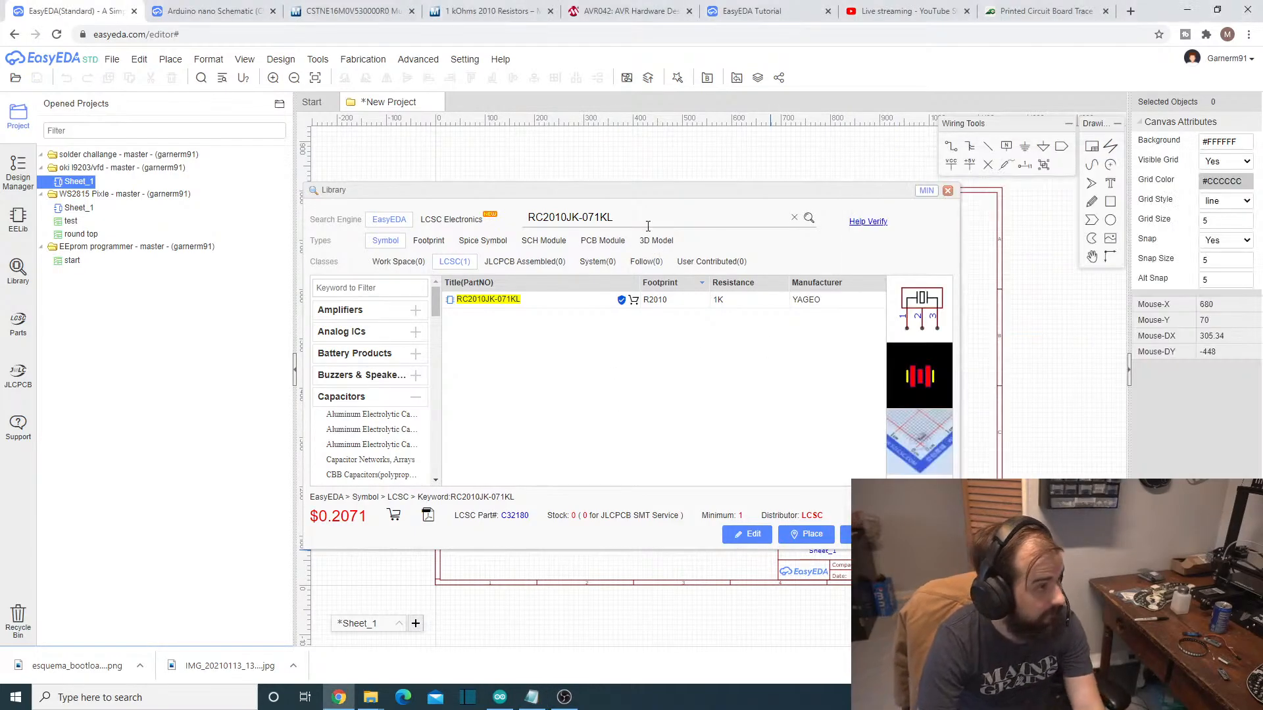
pyautogui.tripleClick(646, 225)
pyautogui.hotkey('ctrl', 'v')
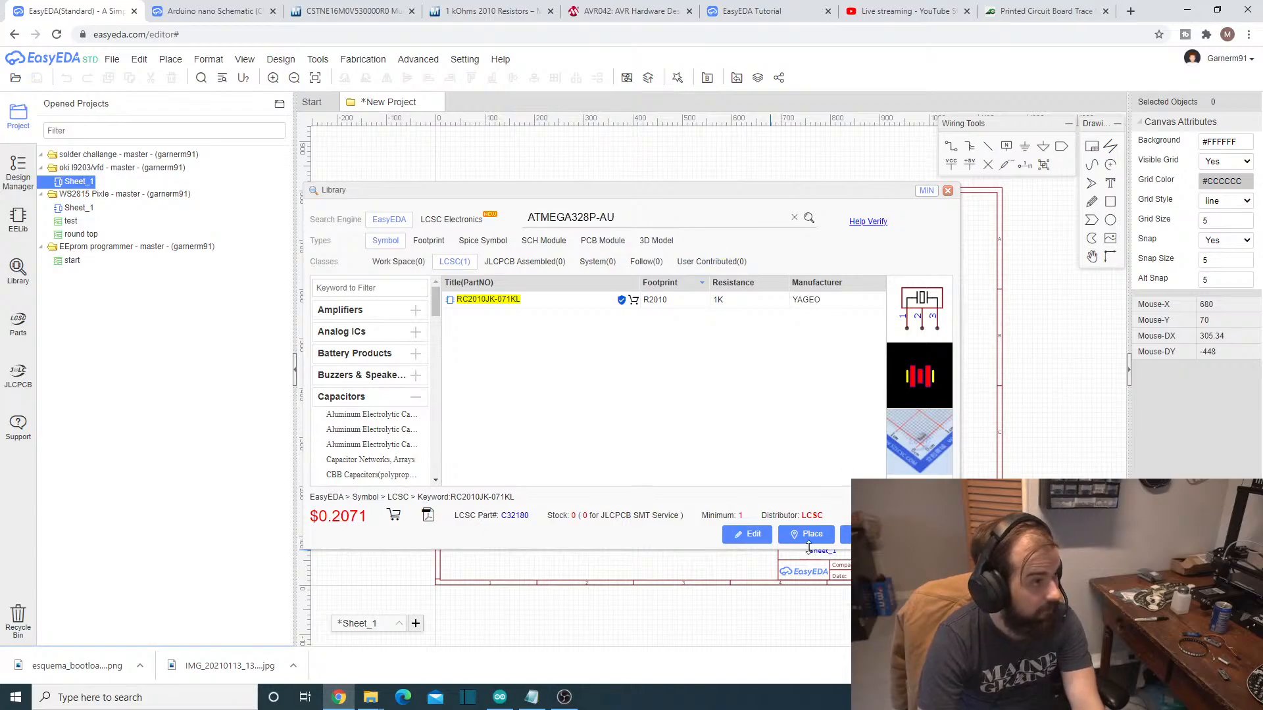
pyautogui.click(809, 218)
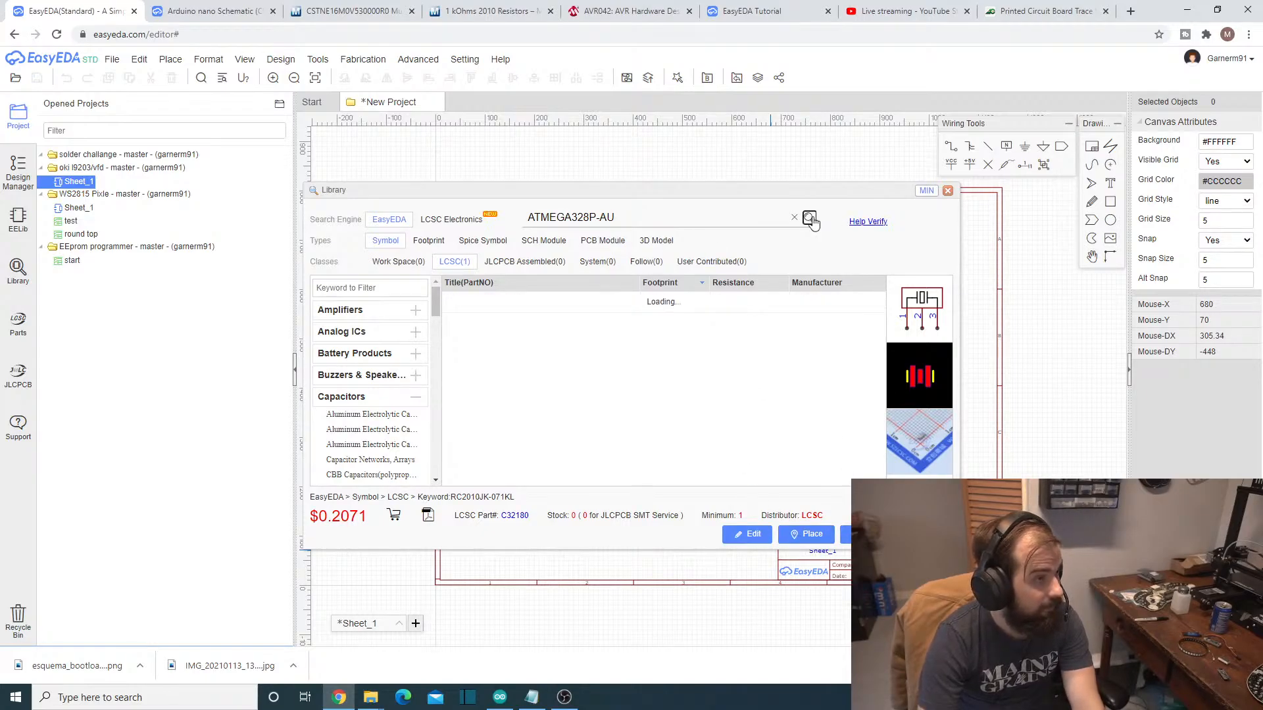
# - Place one ATMEGA328P-AU symbol in the lower-right area of the schematic sheet and end placement
pyautogui.click(513, 308)
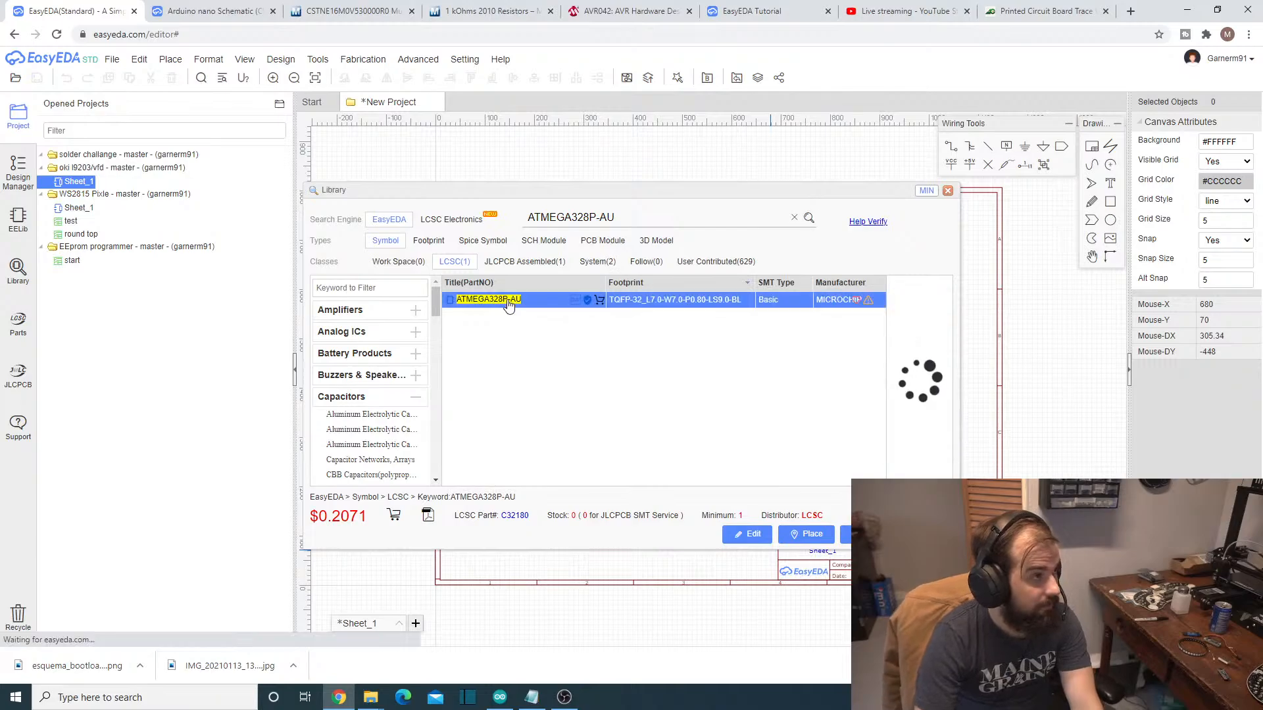
pyautogui.click(813, 535)
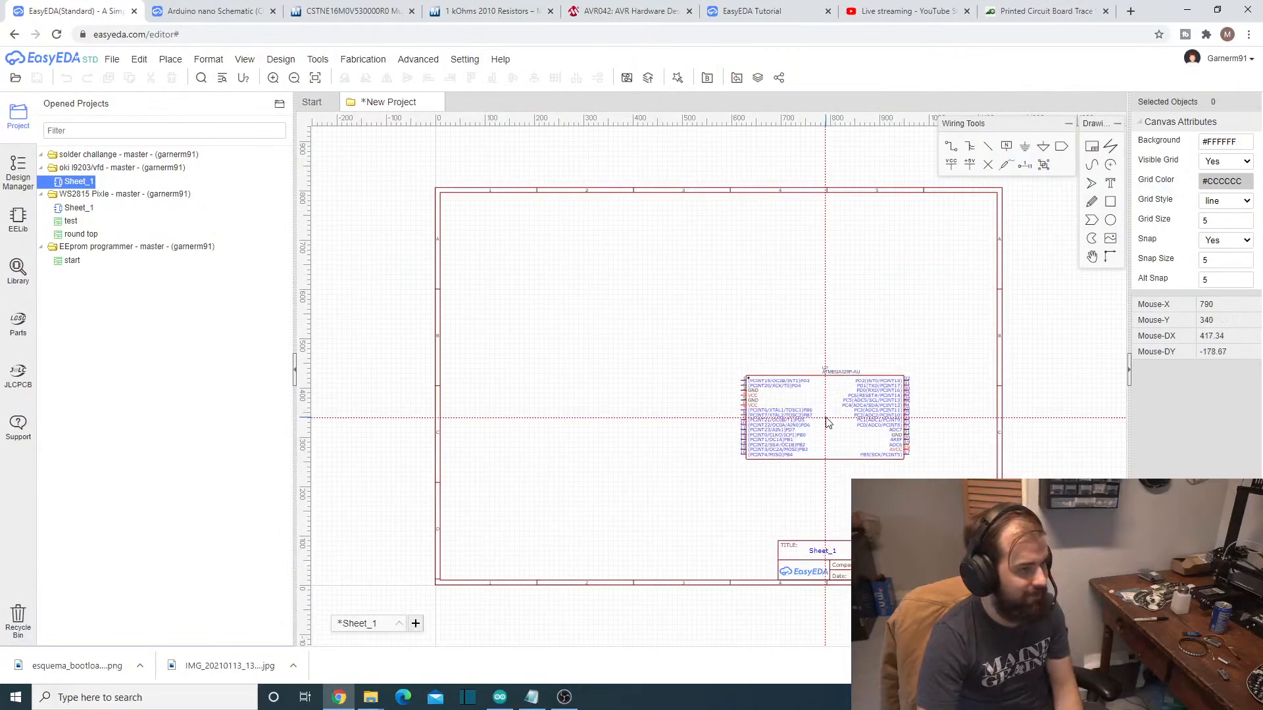
pyautogui.click(860, 402)
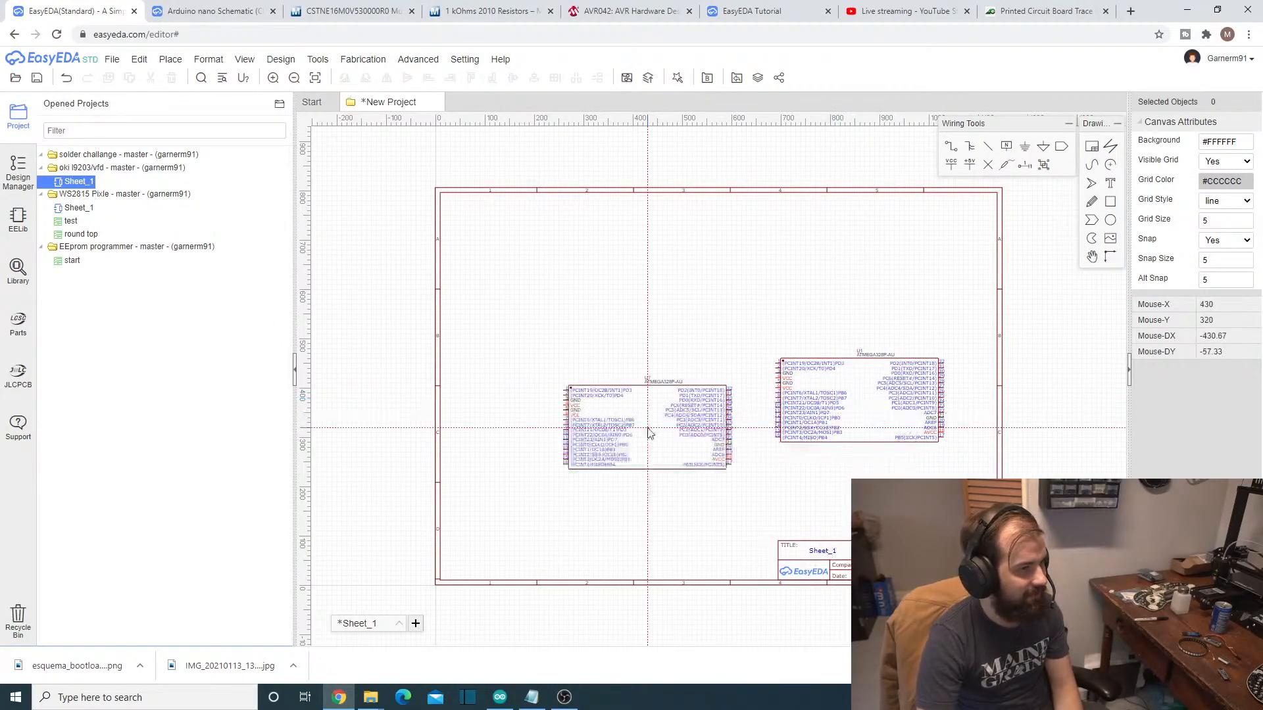
pyautogui.press('Escape')
# - Search the symbol library for the 16 MHz part CSTNE16M0V530000R0, copying its number from the Notepad parts list
pyautogui.click(112, 59)
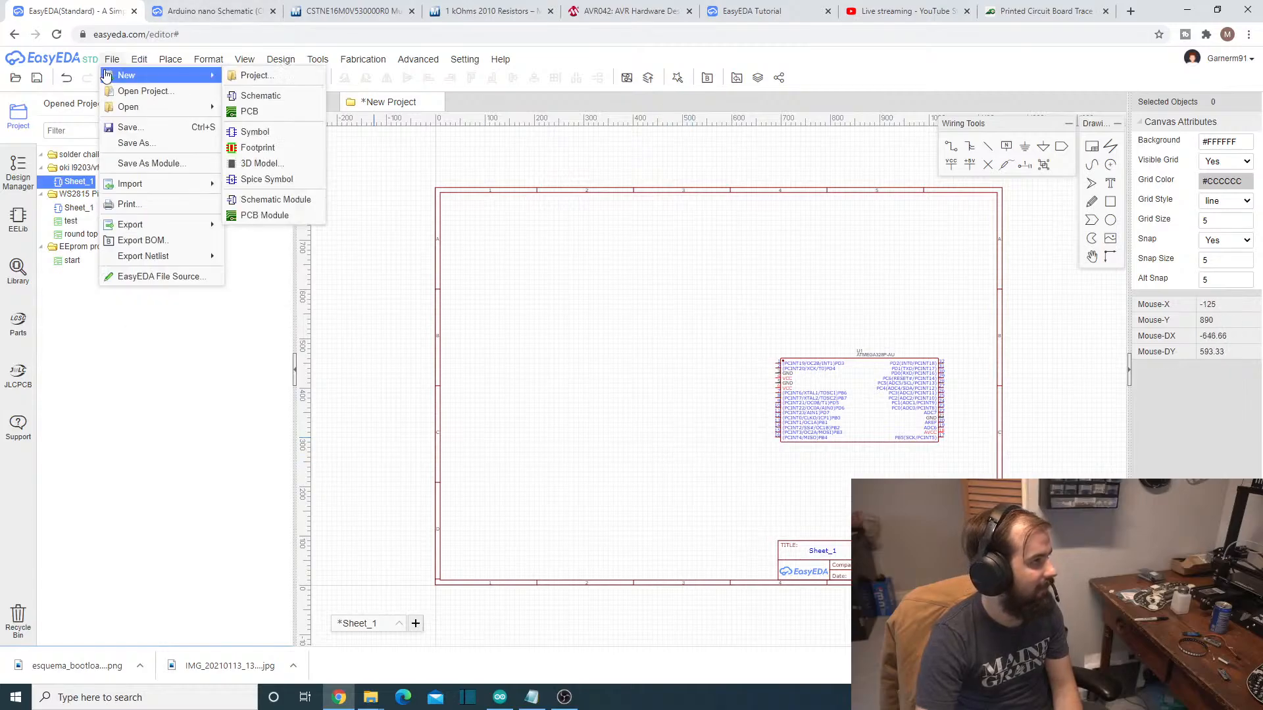
pyautogui.moveTo(137, 106)
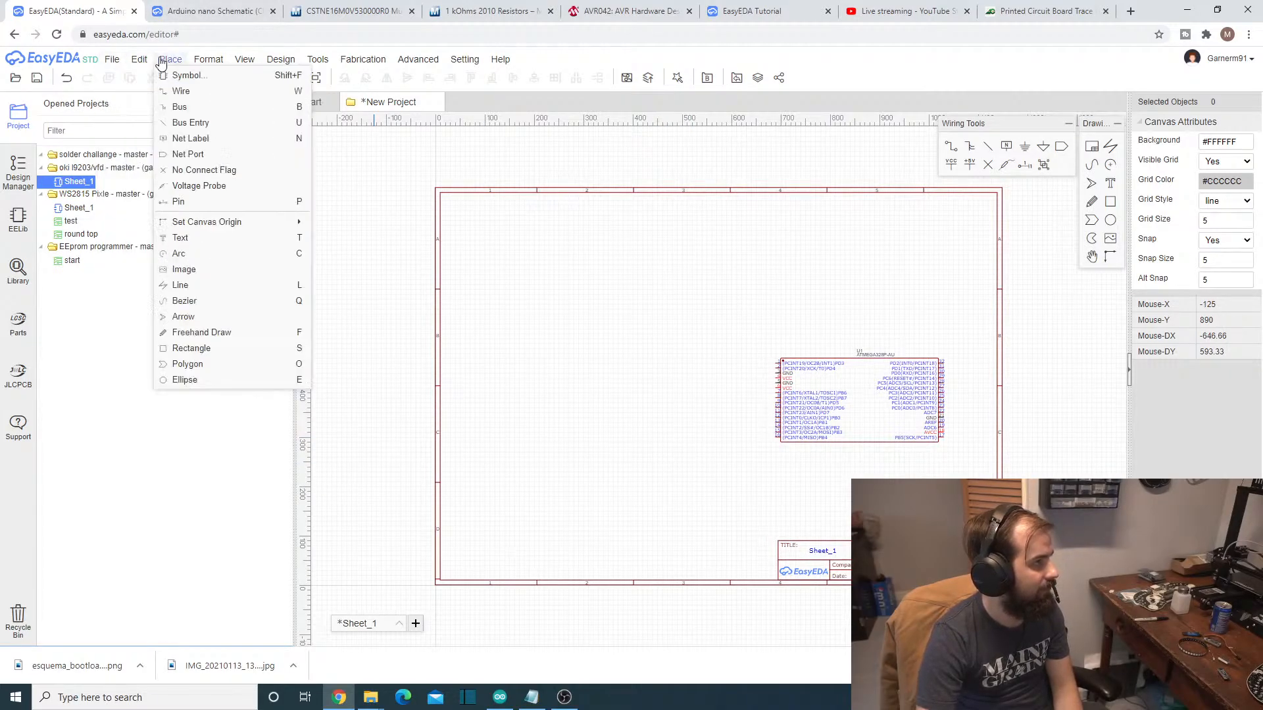
pyautogui.click(184, 74)
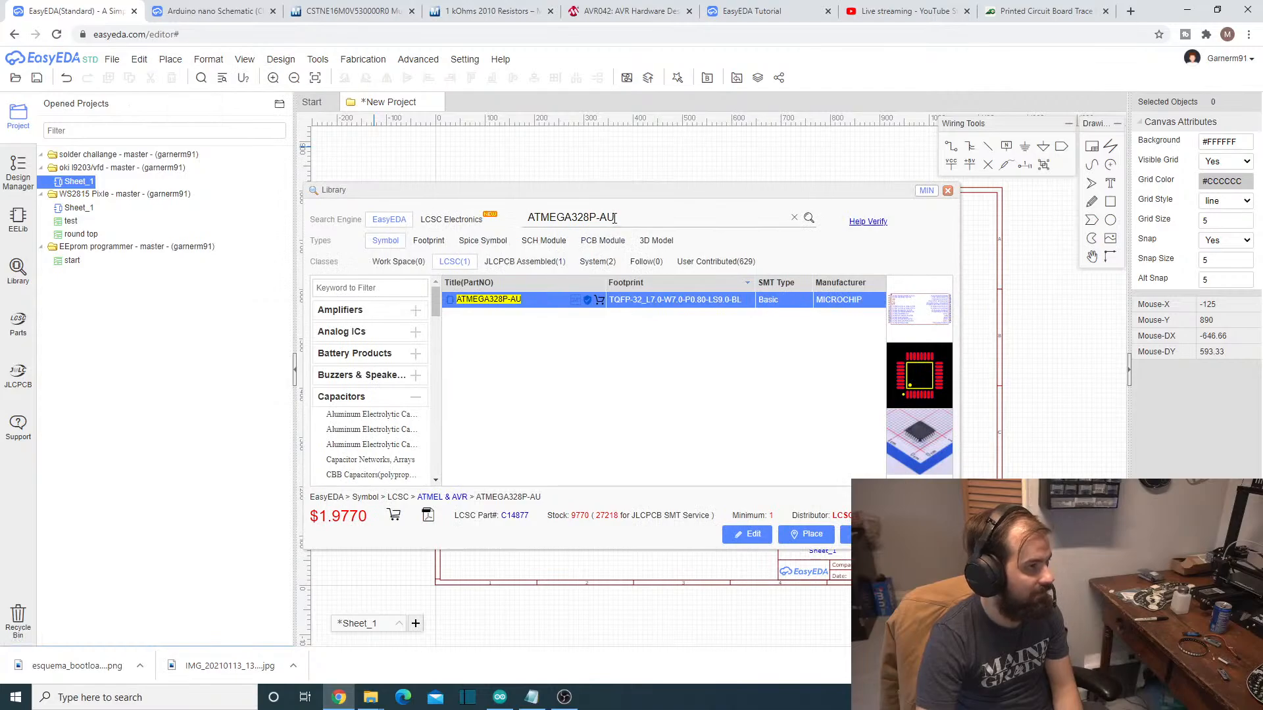
pyautogui.moveTo(629, 216); pyautogui.dragTo(517, 211)
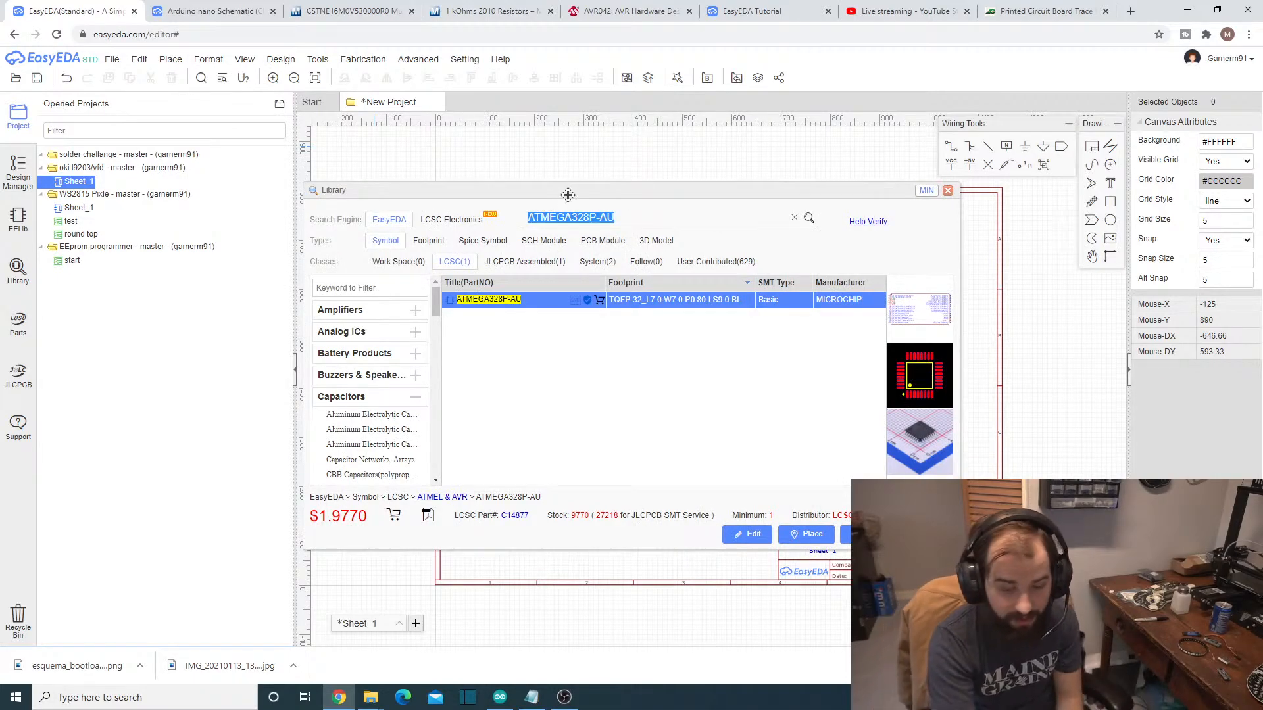
pyautogui.press('BackSpace')
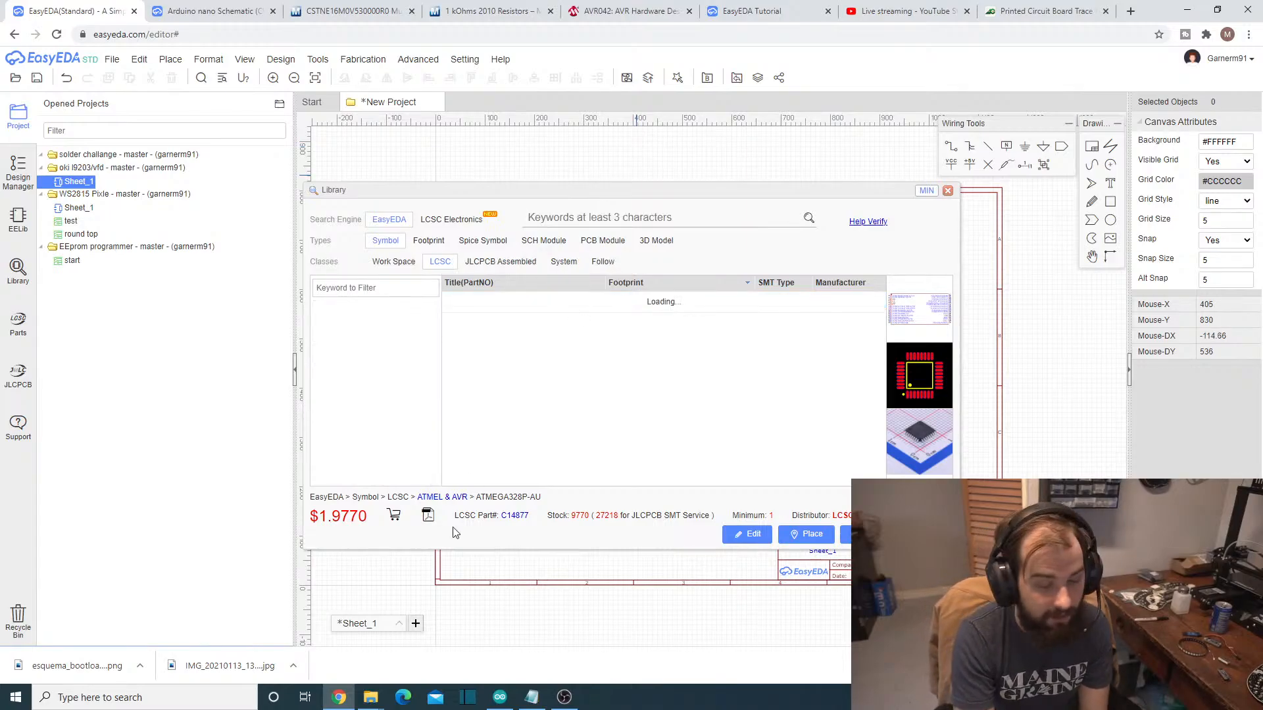
pyautogui.click(531, 698)
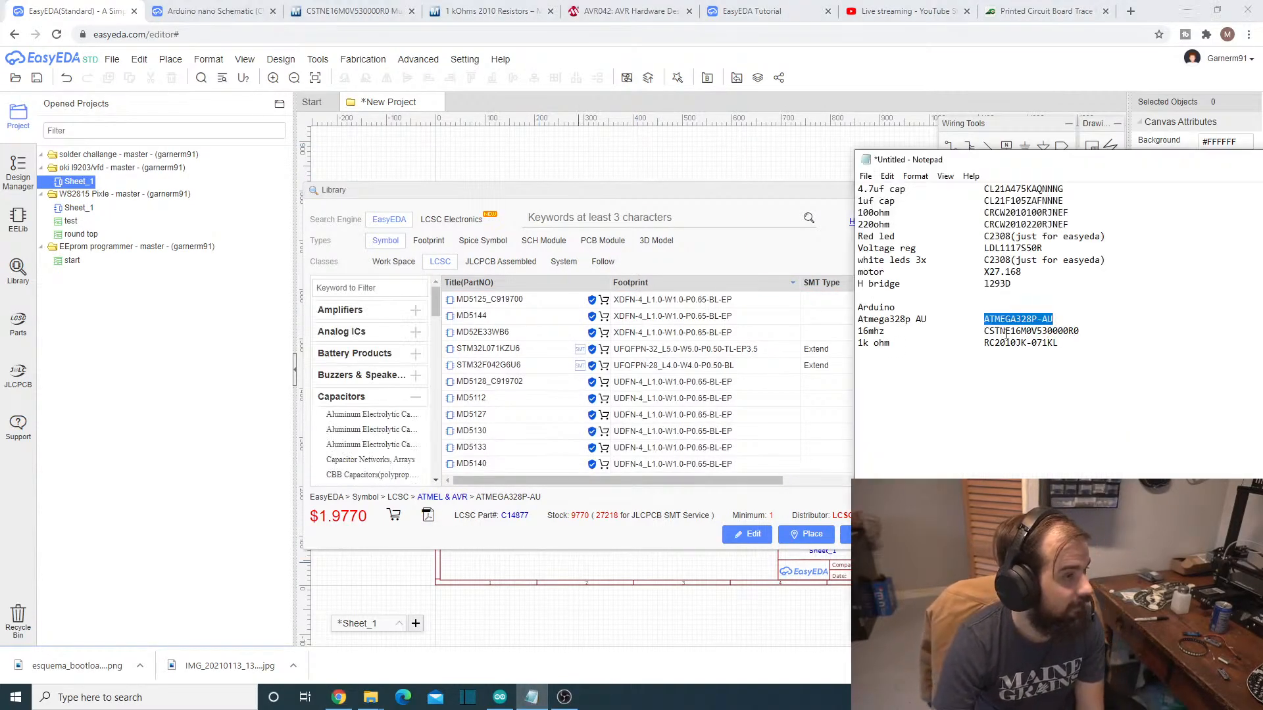
pyautogui.moveTo(985, 331); pyautogui.dragTo(1086, 331)
pyautogui.hotkey('ctrl', 'c')
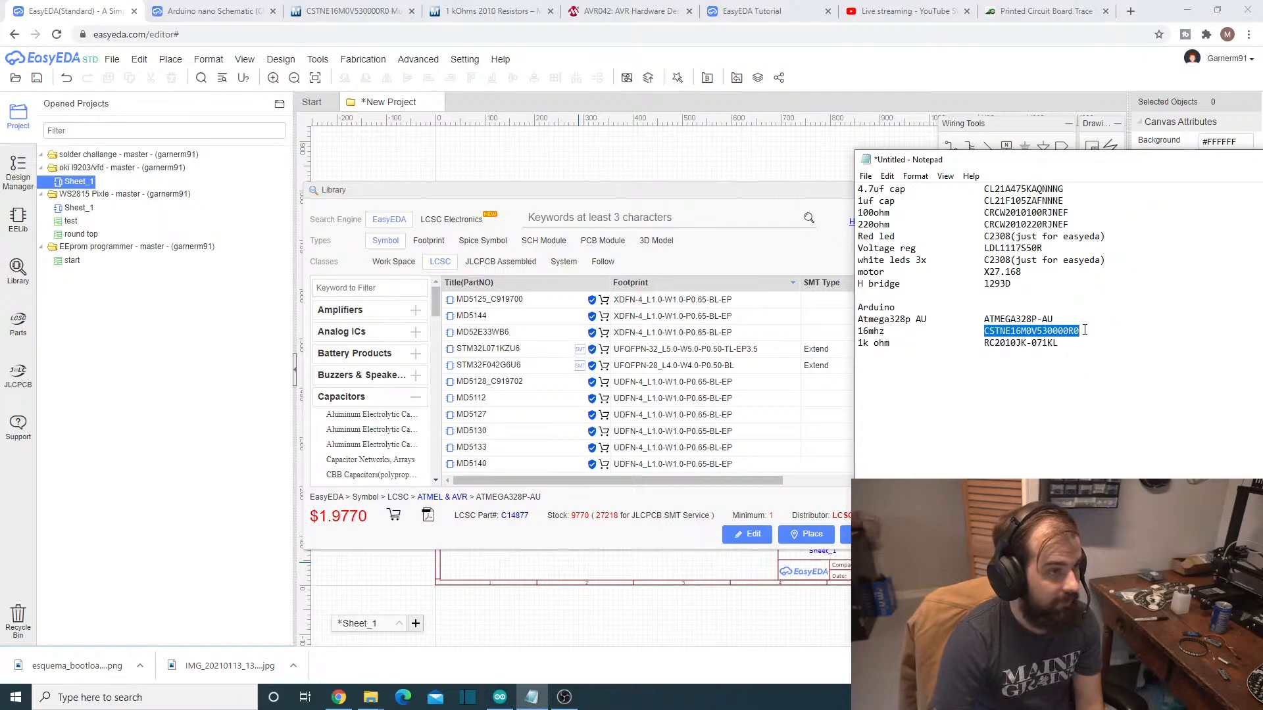
pyautogui.click(685, 219)
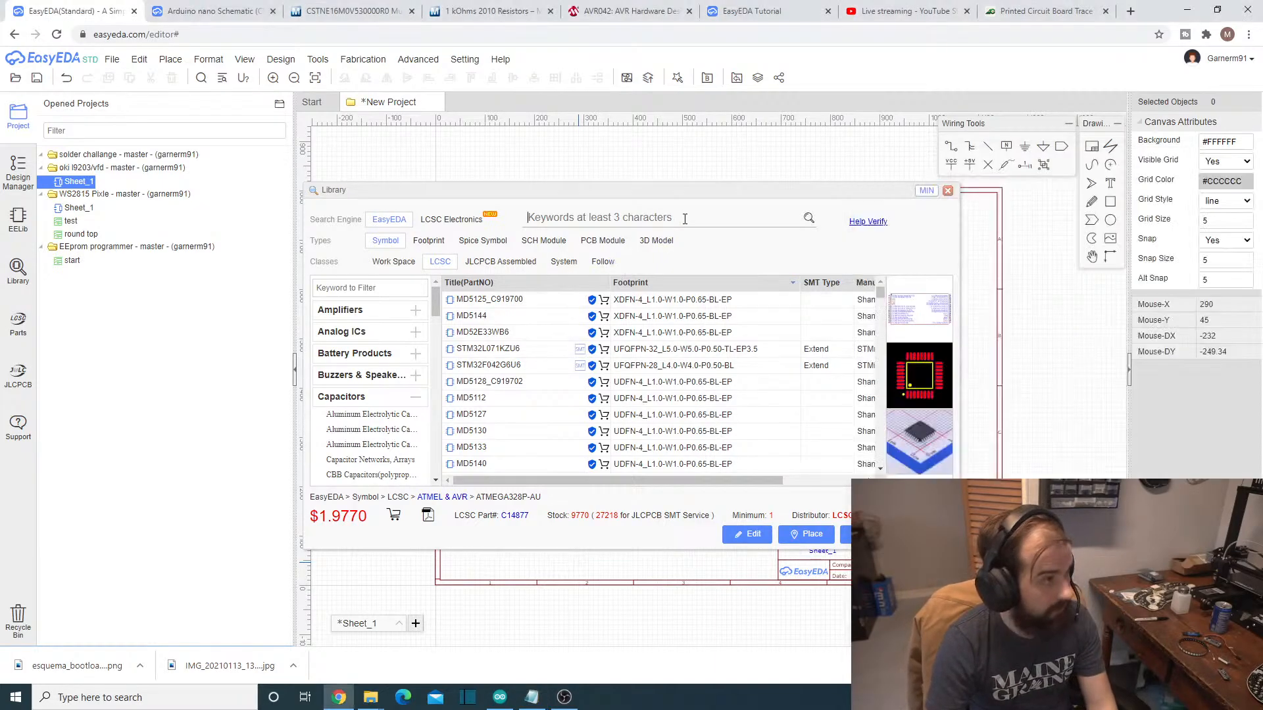
pyautogui.hotkey('ctrl', 'v')
pyautogui.click(809, 218)
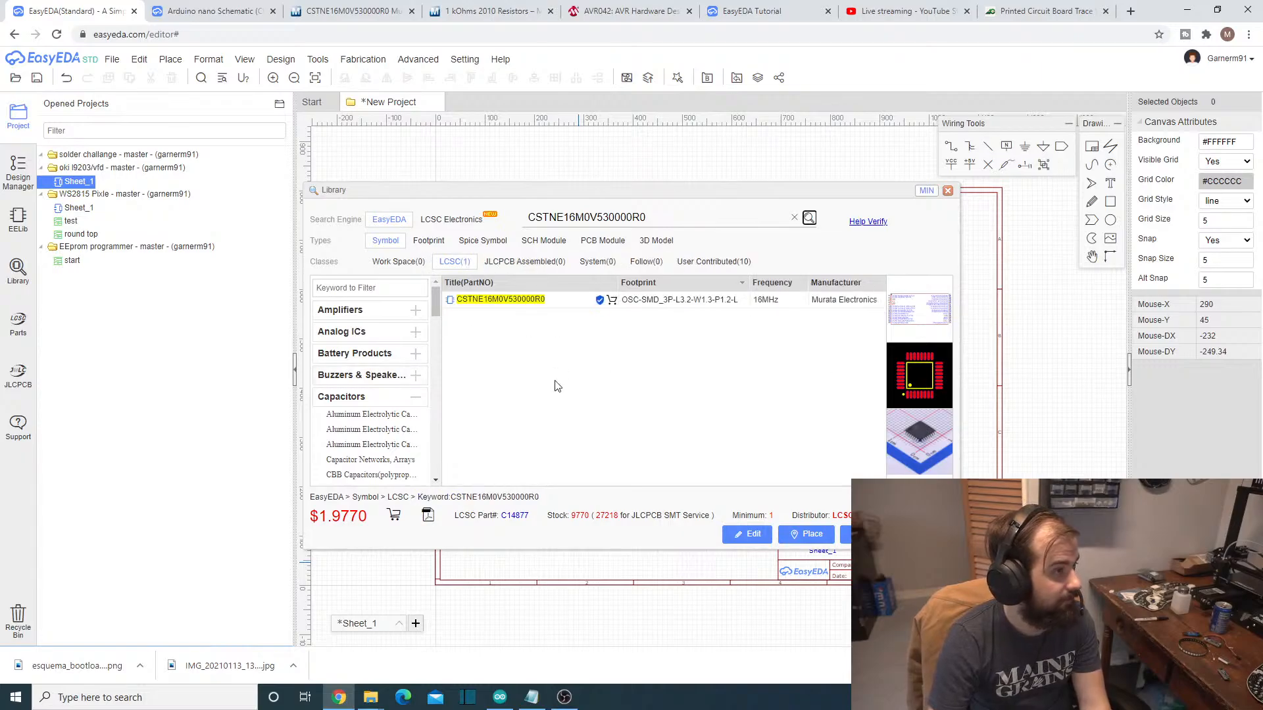
# - Place the CSTNE16M0V530000R0 resonator symbol just below and to the left of the ATmega328P on the schematic sheet
pyautogui.click(579, 300)
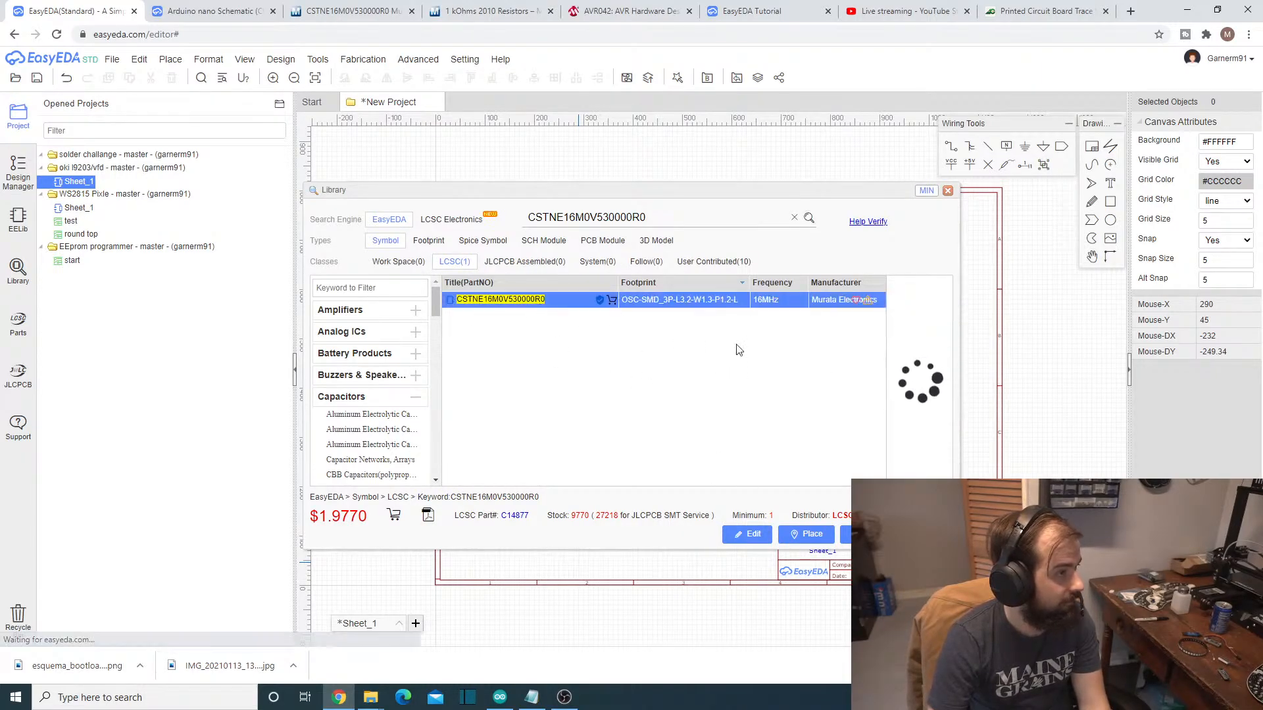
pyautogui.click(809, 534)
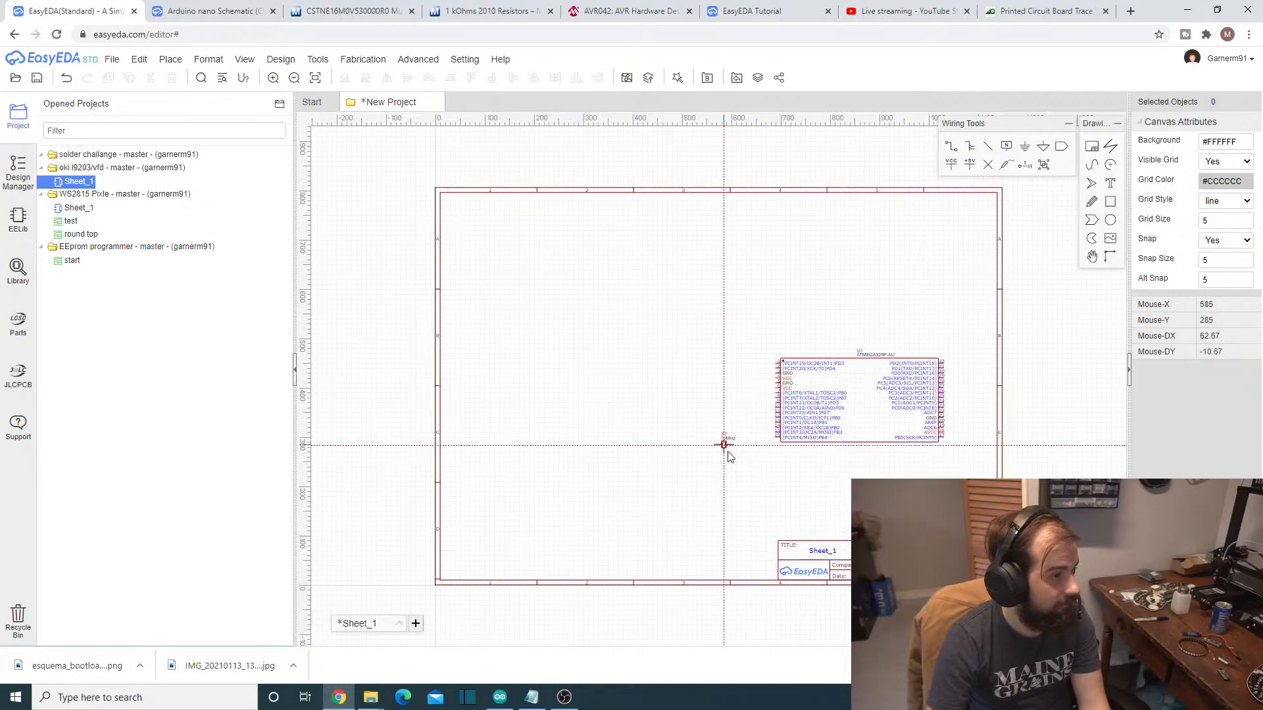
pyautogui.click(746, 453)
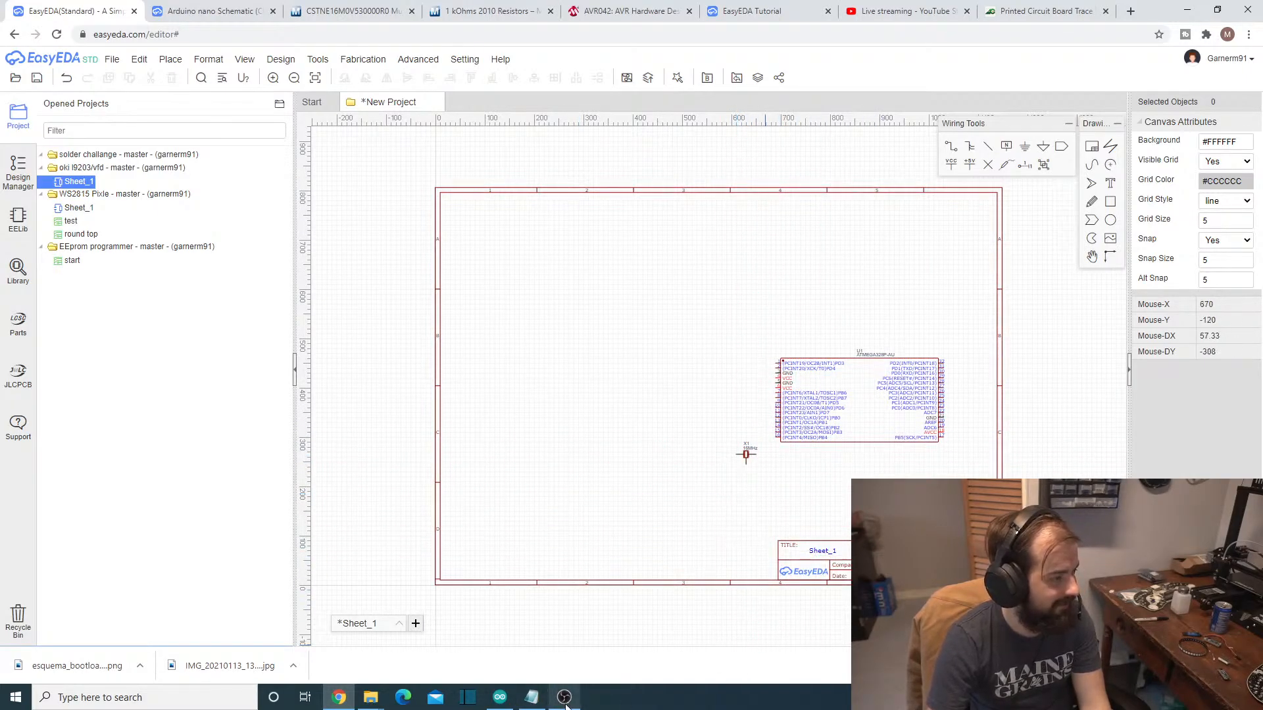
# - Search the symbol library for the 1k ohm resistor RC2010JK-071KL, copying its part number from the Notepad parts list
pyautogui.moveTo(566, 704)
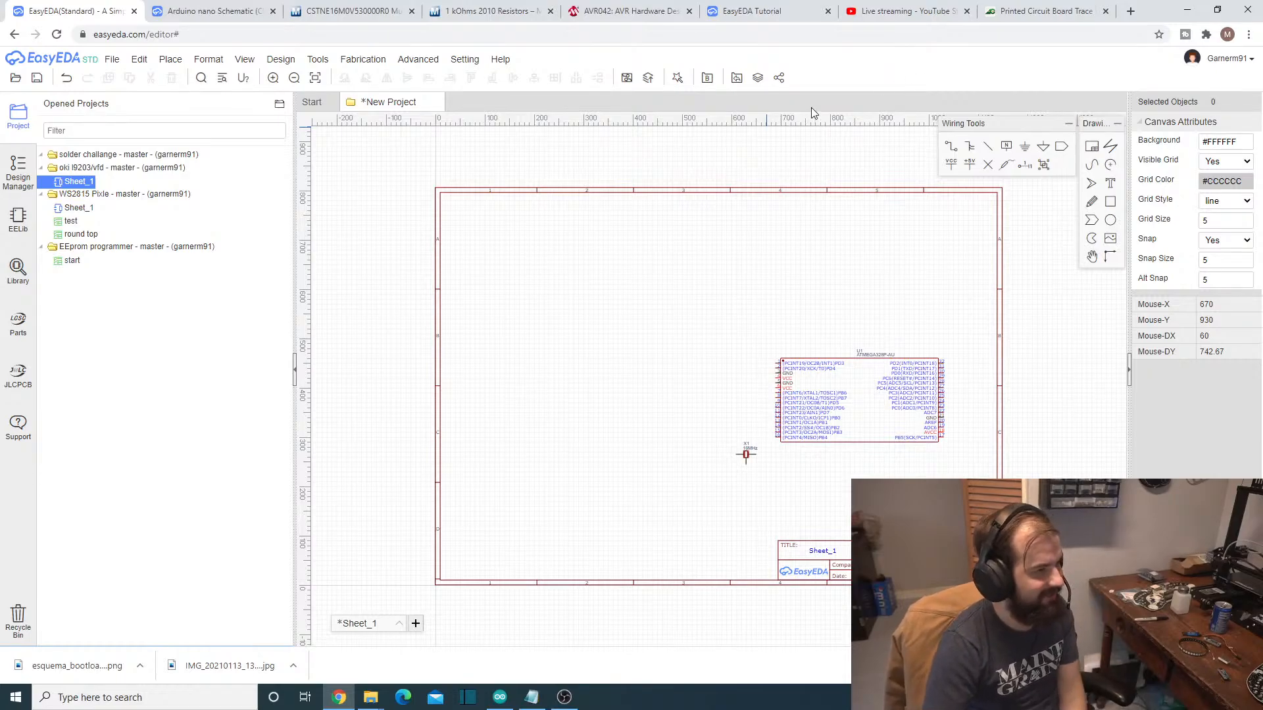
pyautogui.click(531, 697)
pyautogui.moveTo(986, 349); pyautogui.dragTo(1079, 348)
pyautogui.hotkey('ctrl', 'c')
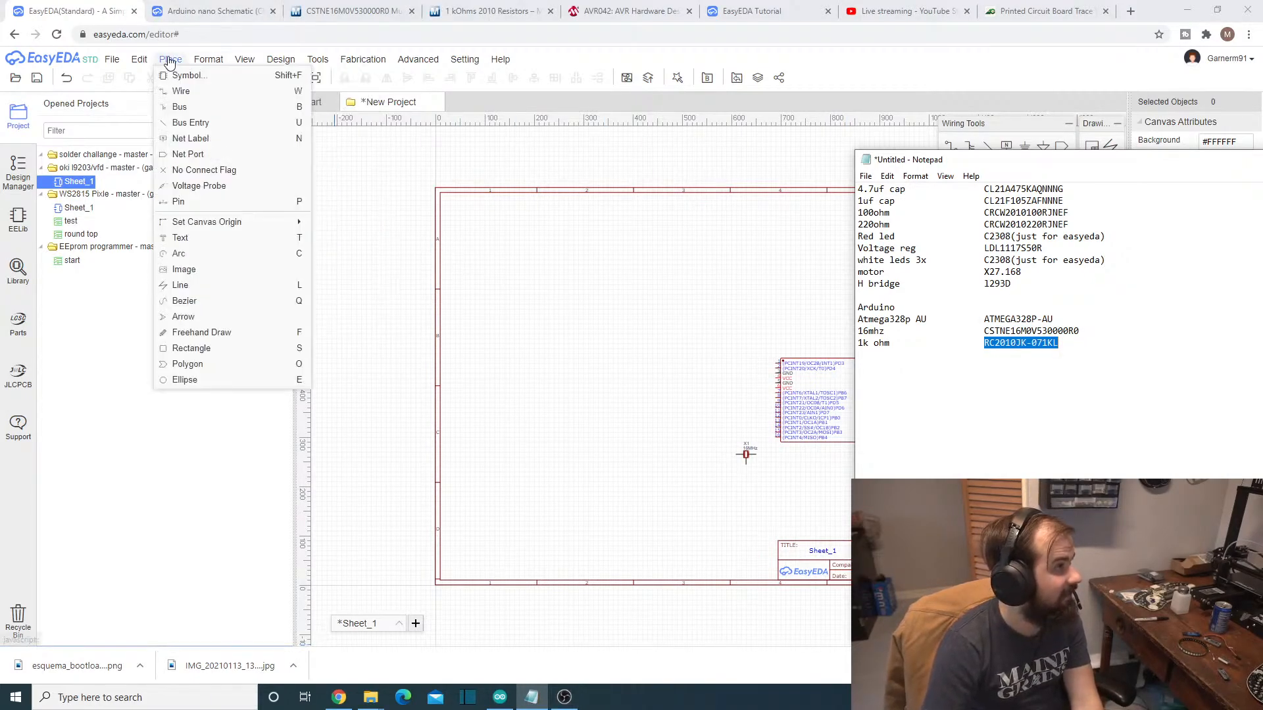
pyautogui.click(184, 76)
pyautogui.doubleClick(665, 218)
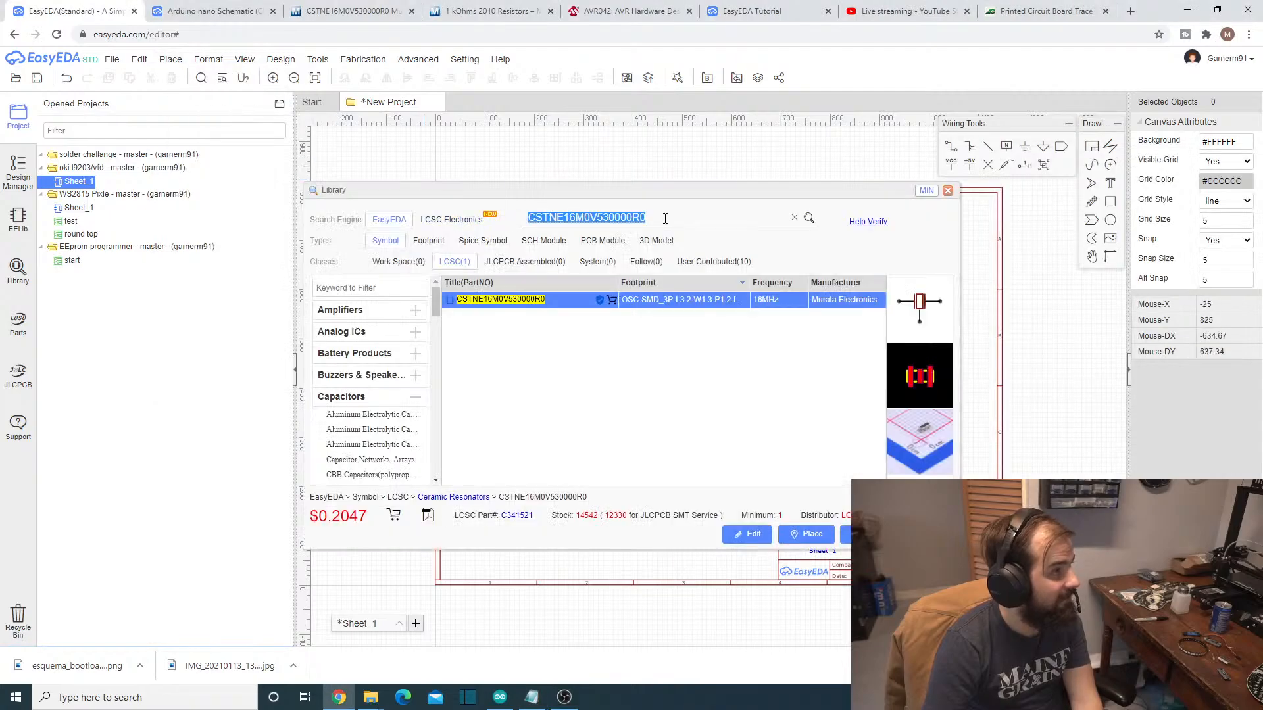
pyautogui.hotkey('ctrl', 'v')
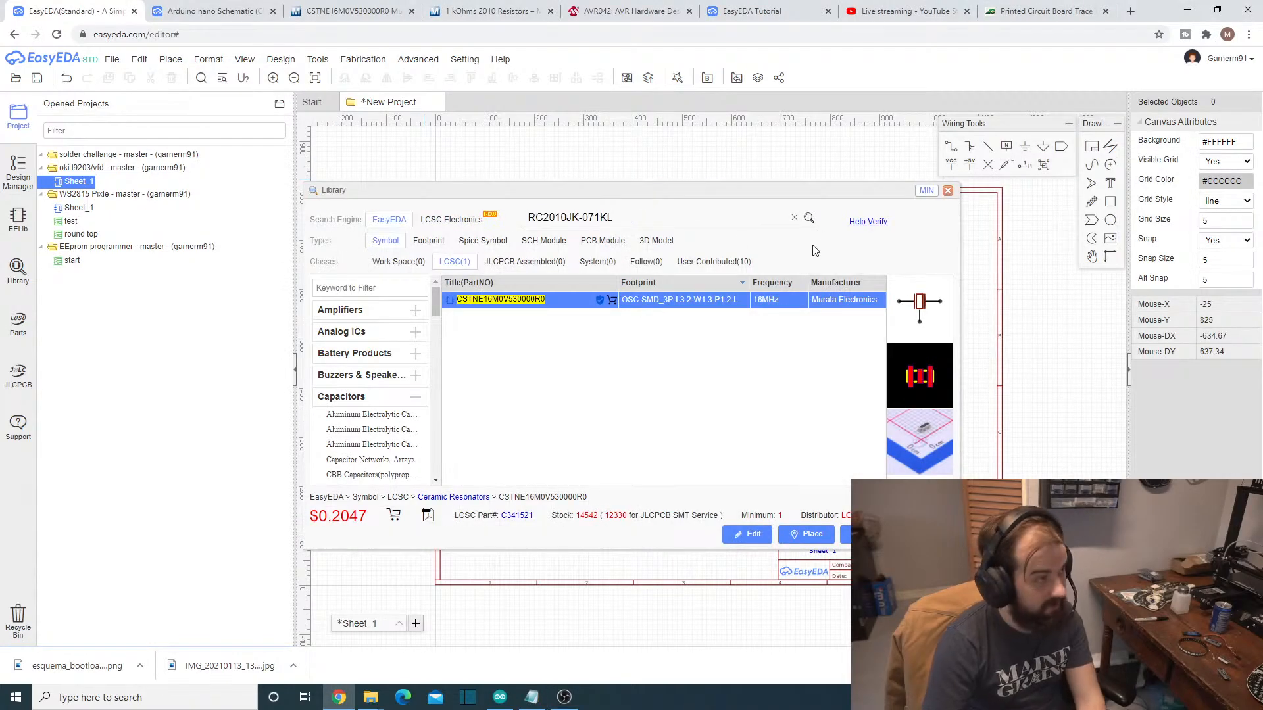
pyautogui.click(809, 221)
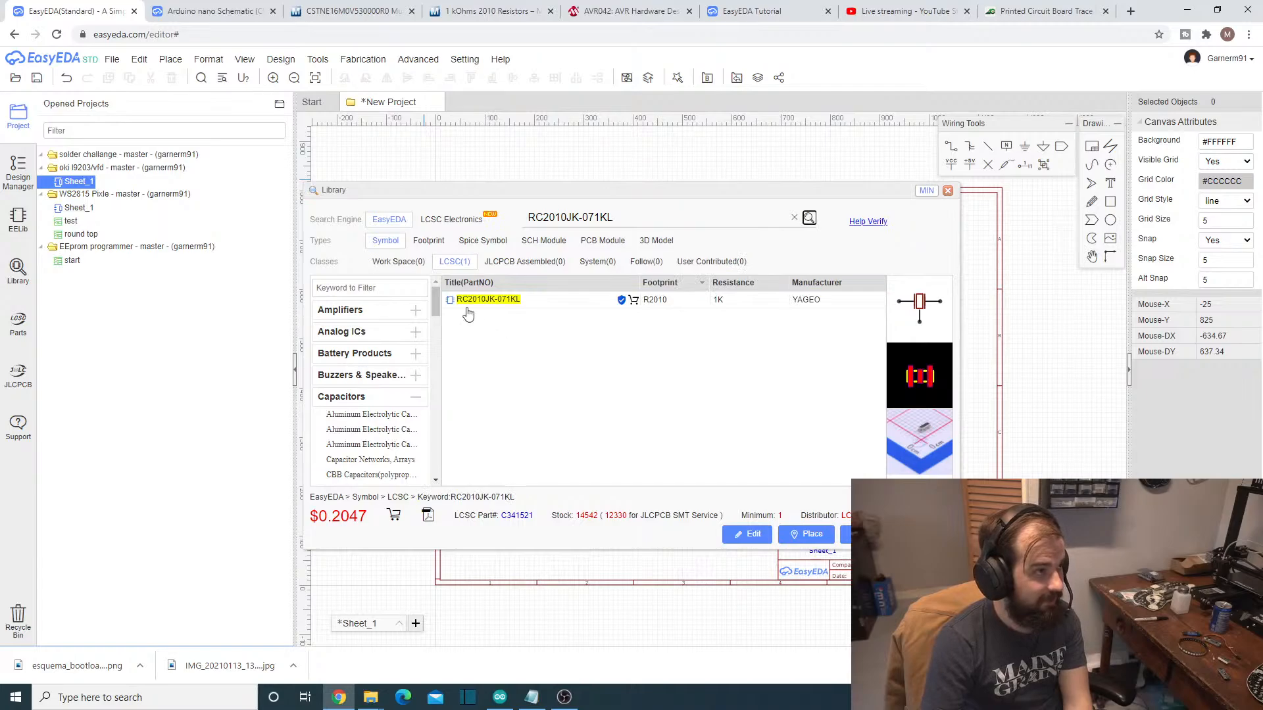
# - Place the RC2010JK-071KL resistor symbol above the resonator, to the left of the ATmega328P
pyautogui.click(467, 305)
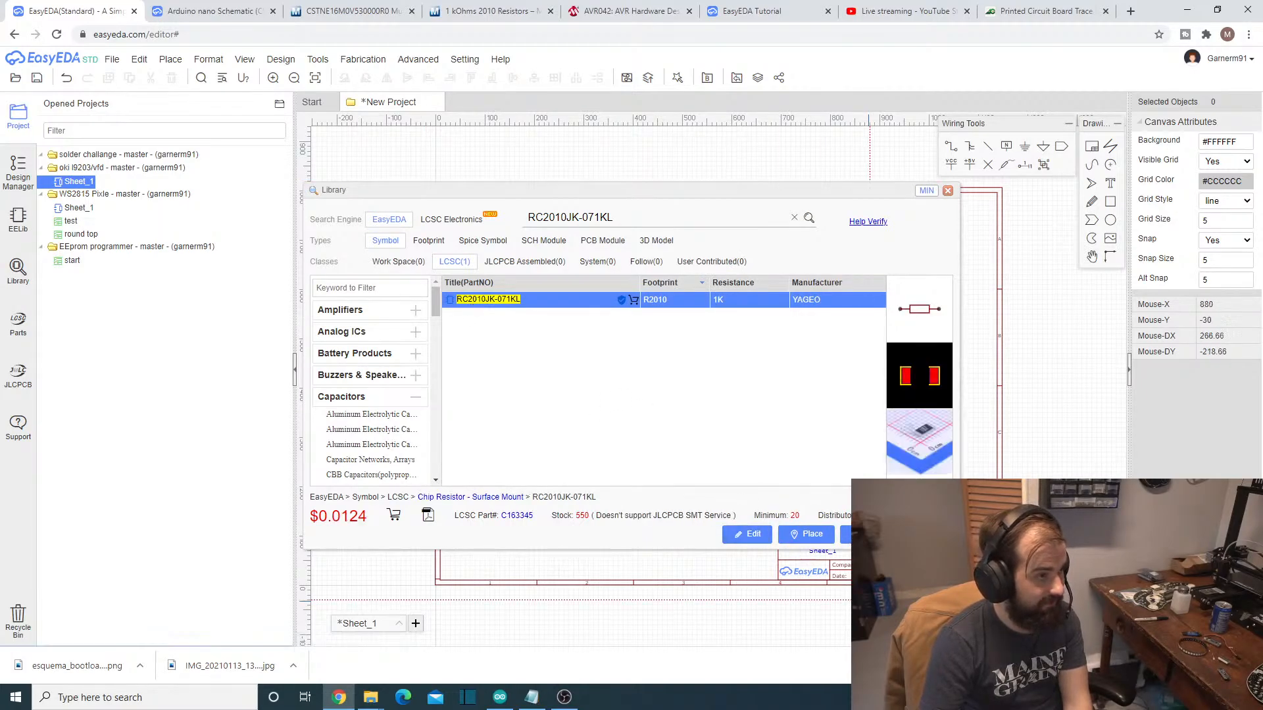
pyautogui.click(807, 535)
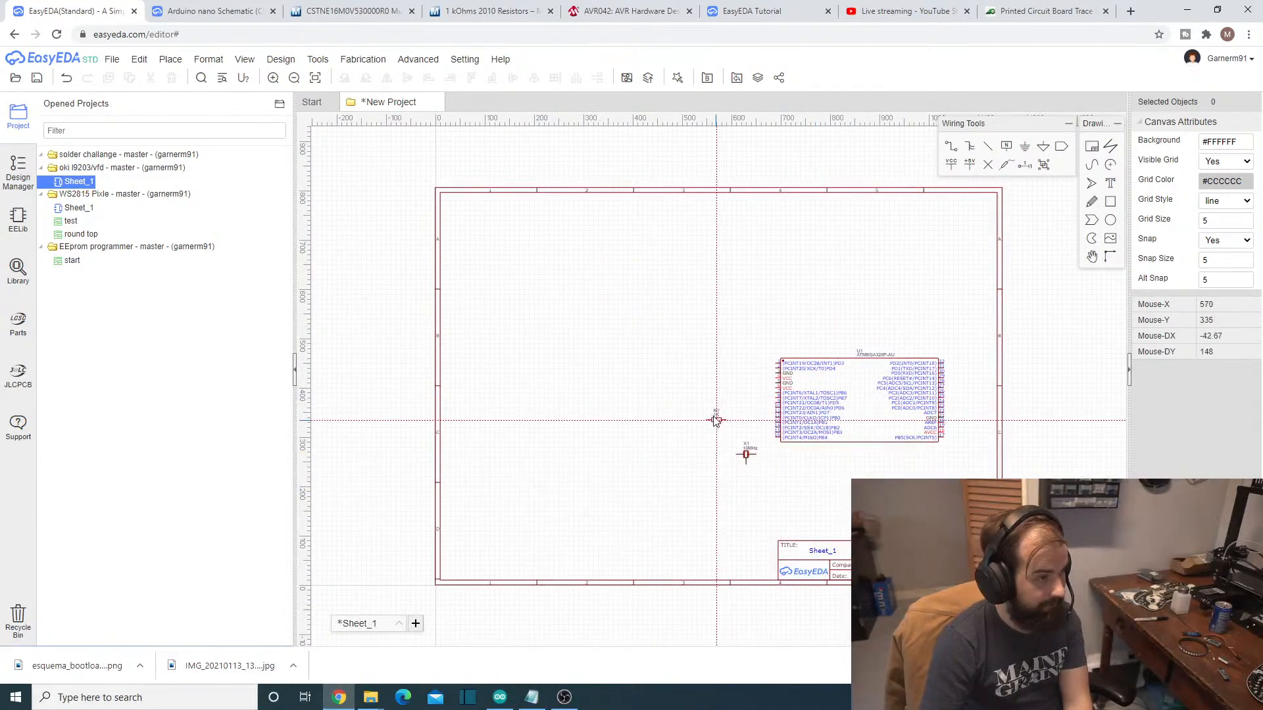
pyautogui.click(733, 412)
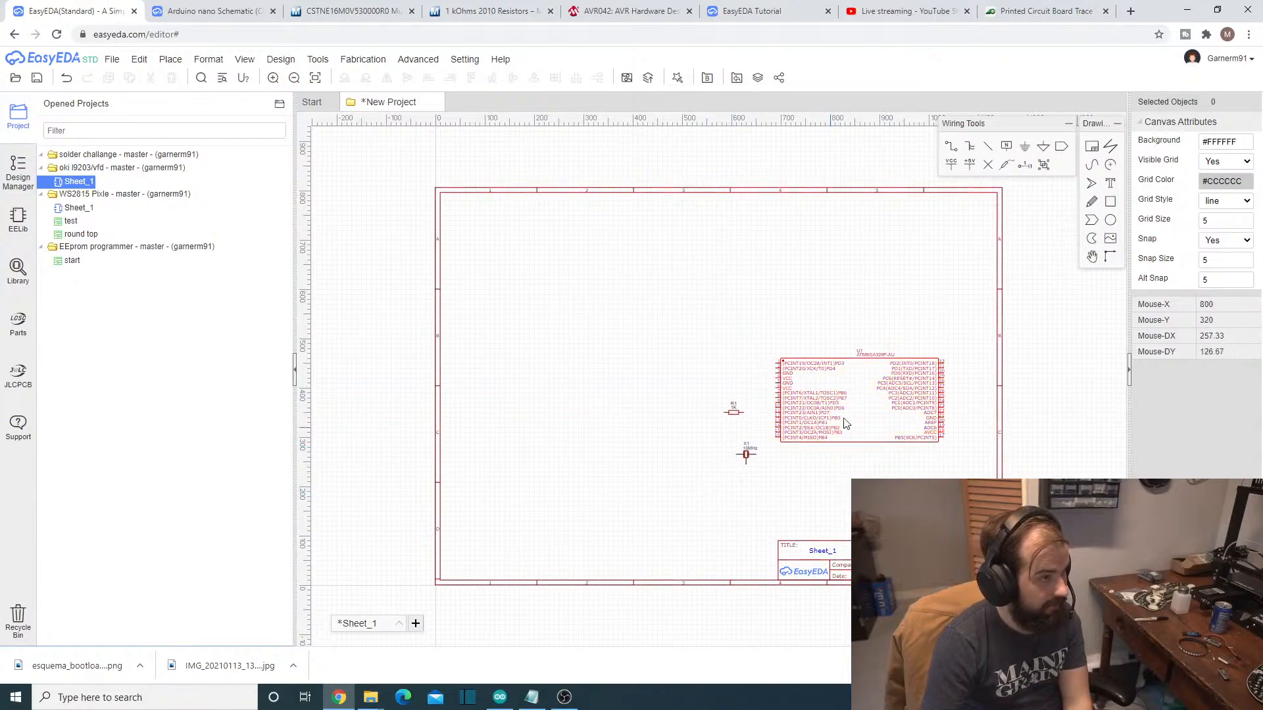
# - Move the ATmega328P, the resonator and the 1k resistor together toward the lower-right corner of the sheet
pyautogui.moveTo(846, 424); pyautogui.dragTo(880, 476)
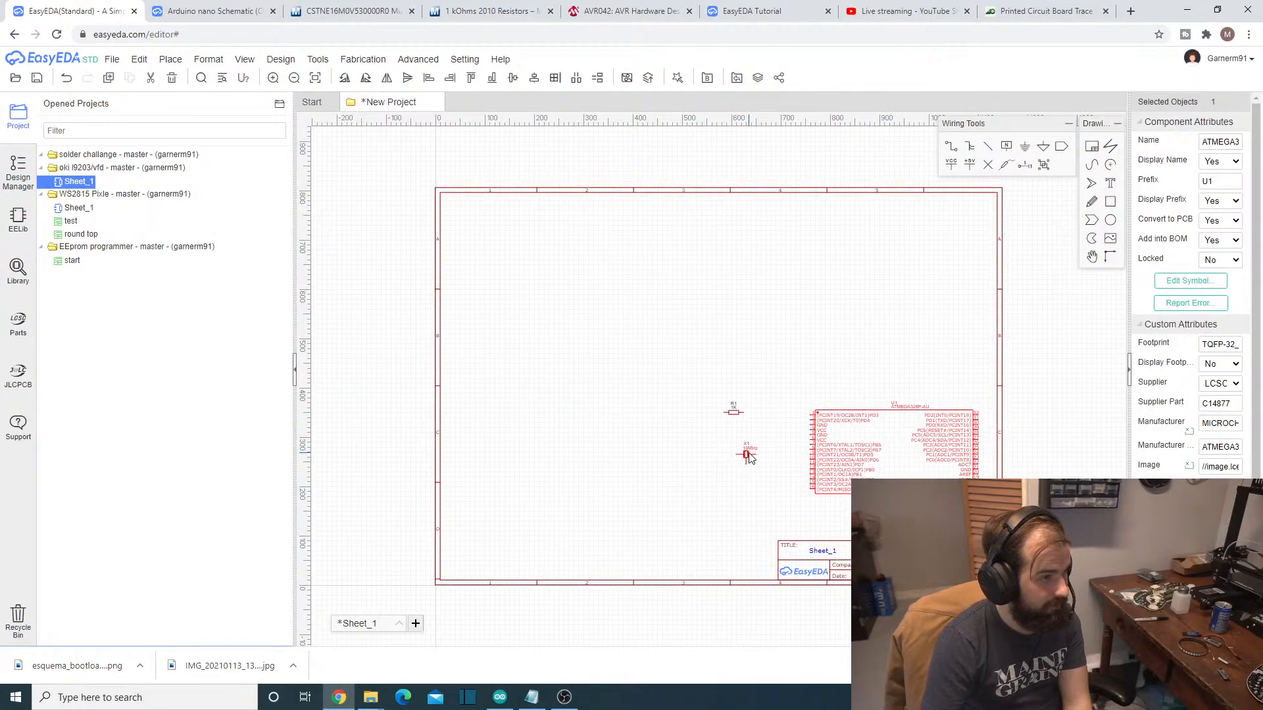
pyautogui.moveTo(749, 458); pyautogui.dragTo(791, 506)
pyautogui.moveTo(732, 413); pyautogui.dragTo(733, 417)
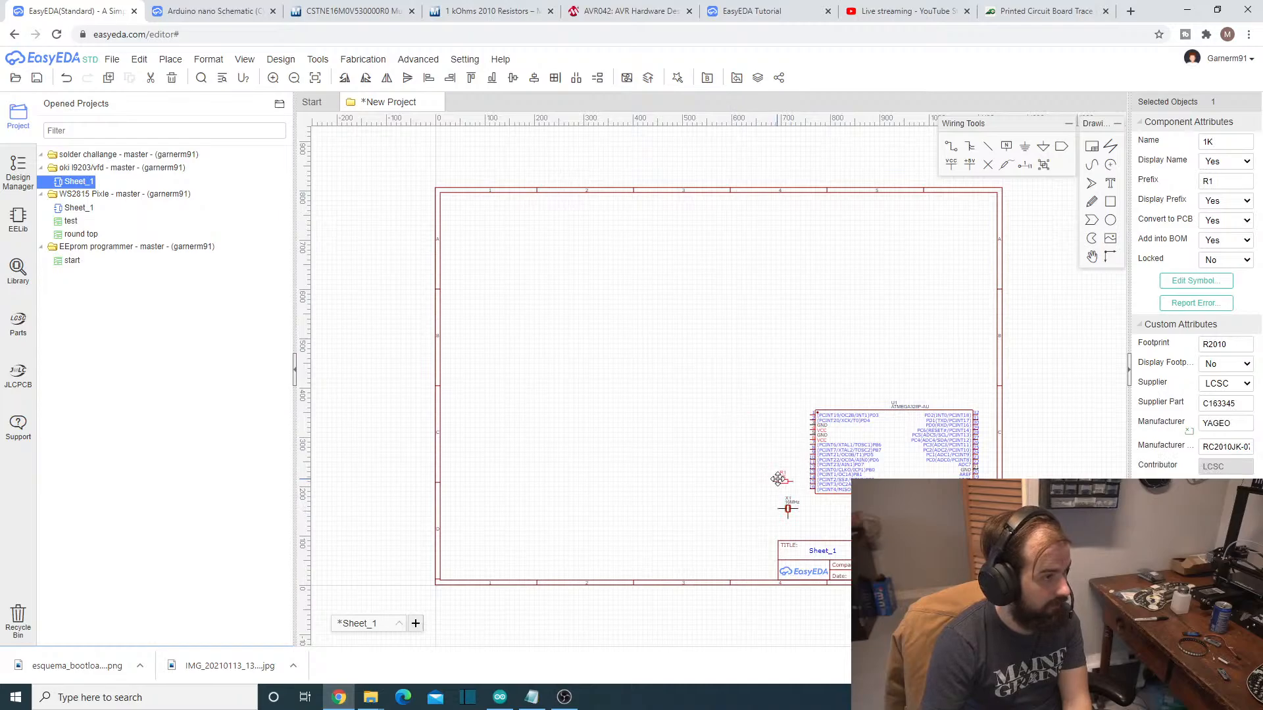
pyautogui.click(610, 395)
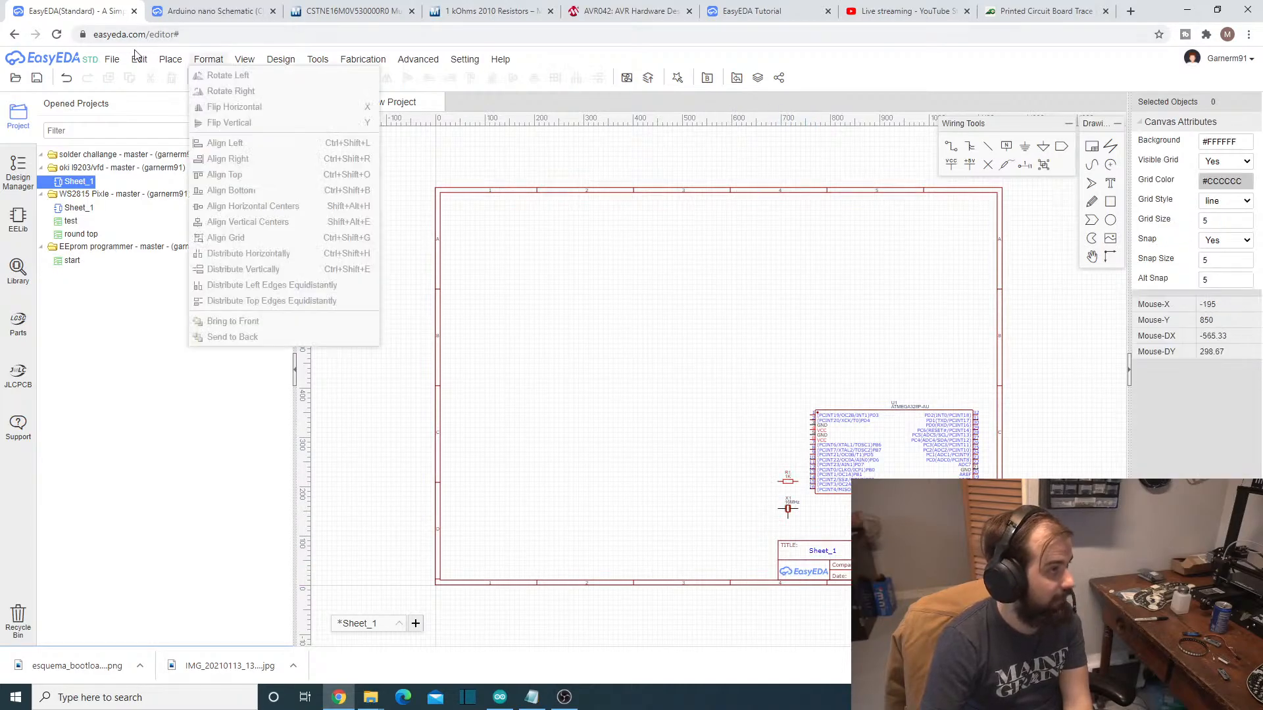
# - Search the symbol library for the motor X27.168, copying its part number from the Notepad parts list
pyautogui.click(175, 75)
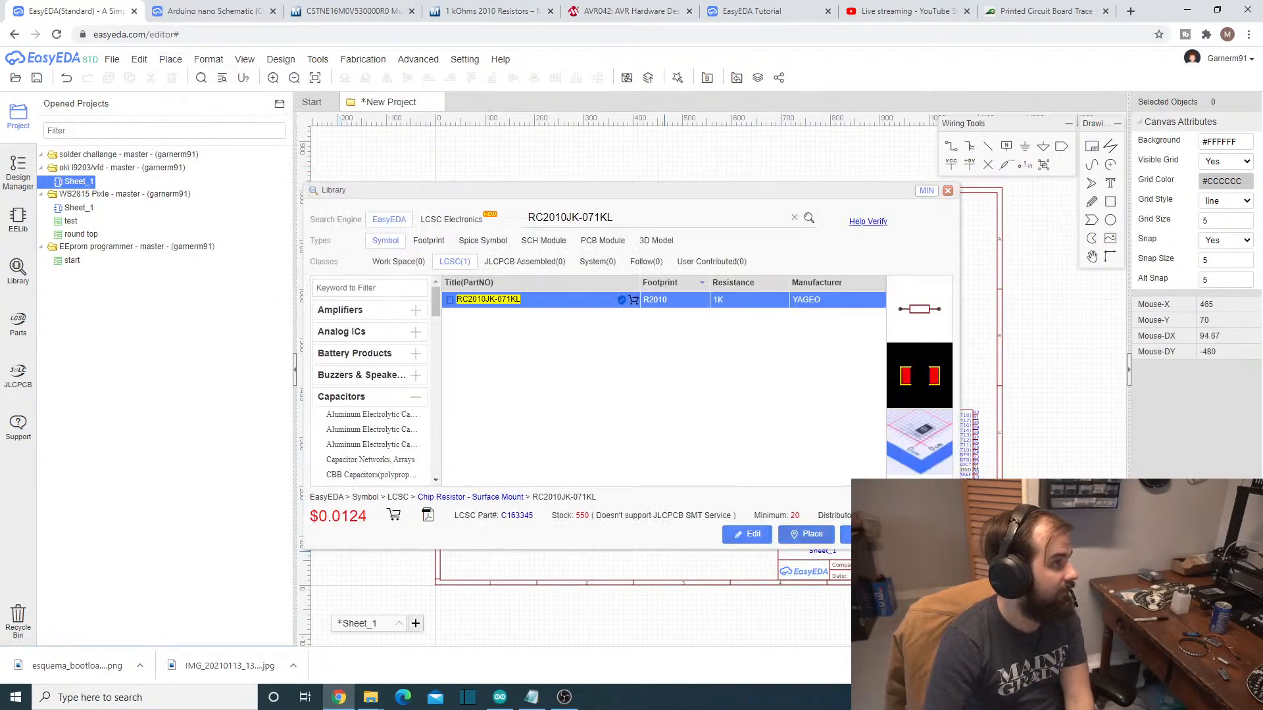
pyautogui.click(538, 700)
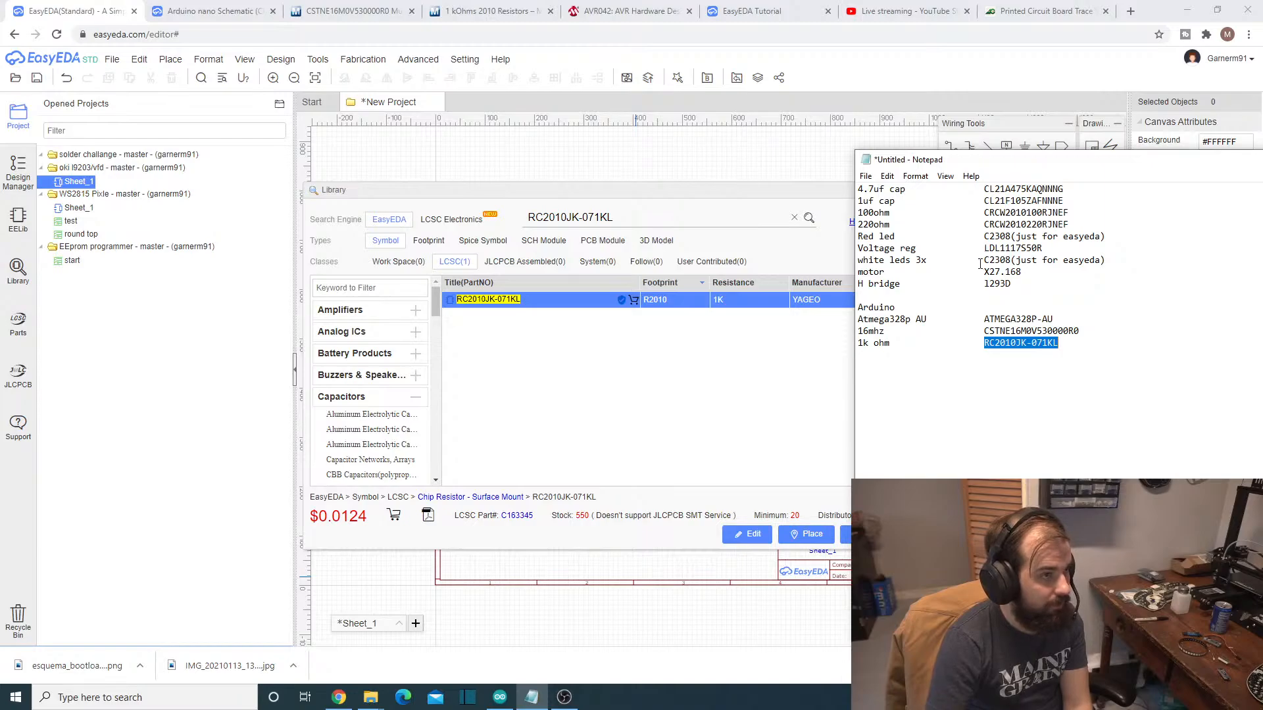
pyautogui.moveTo(984, 272); pyautogui.dragTo(1025, 272)
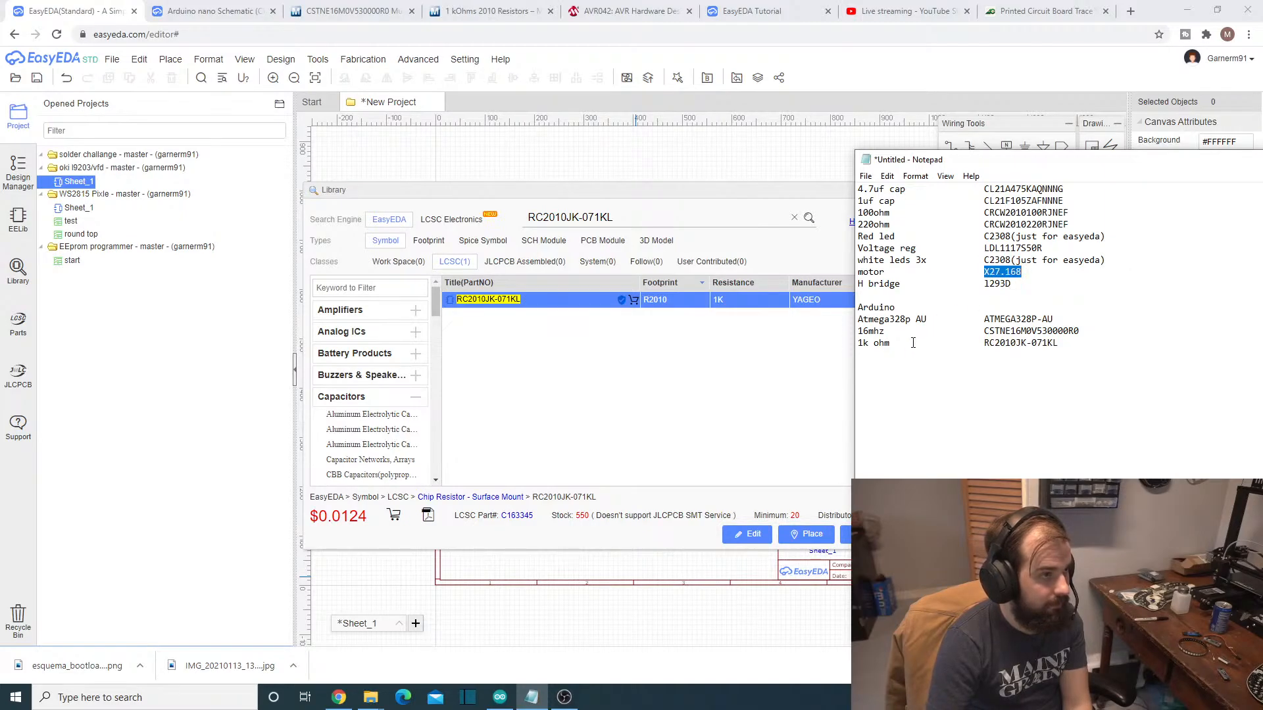
pyautogui.click(655, 217)
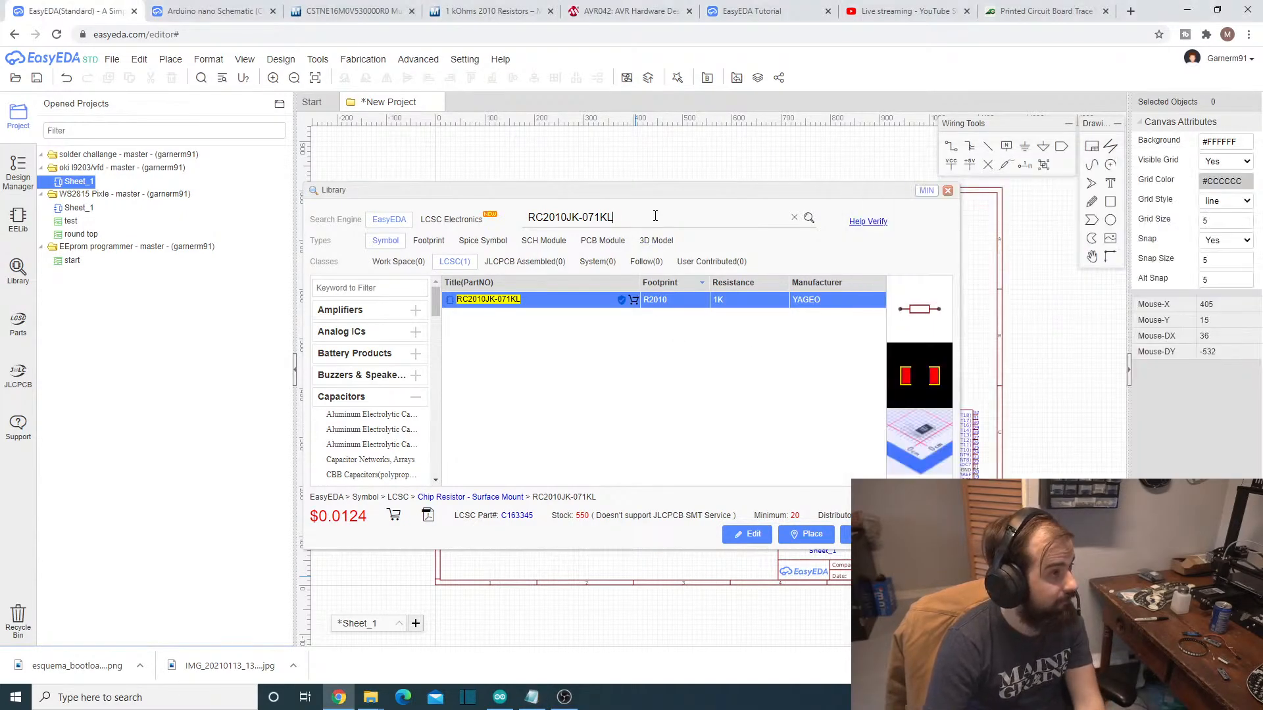
pyautogui.press('Return')
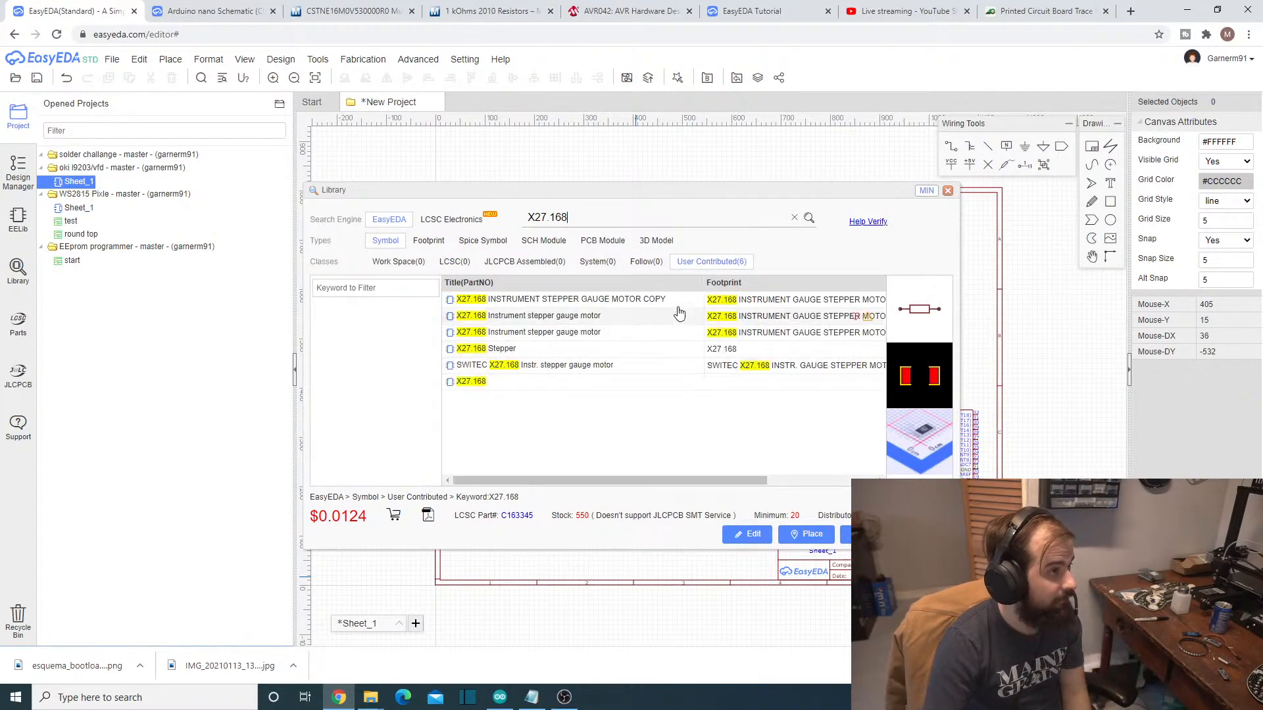
# - Compare the symbol and footprint previews and the details of the user-contributed X27.168 stepper motor entries
pyautogui.click(660, 300)
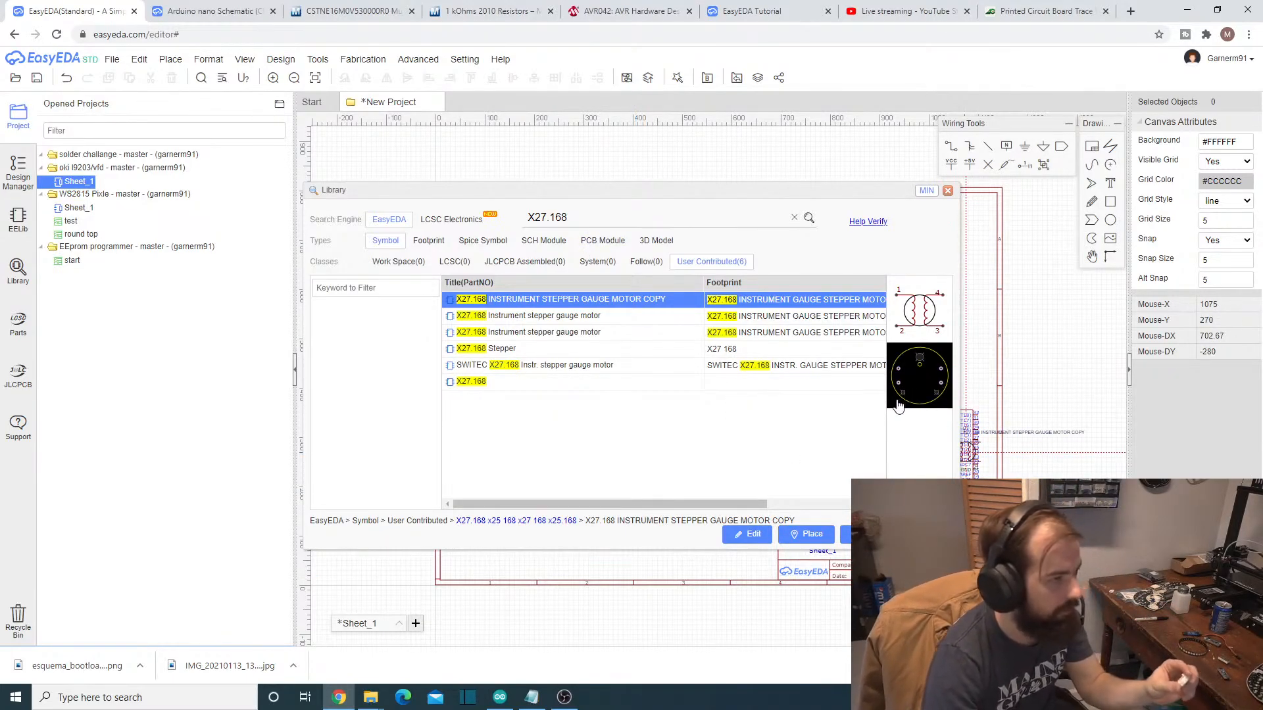
pyautogui.click(589, 318)
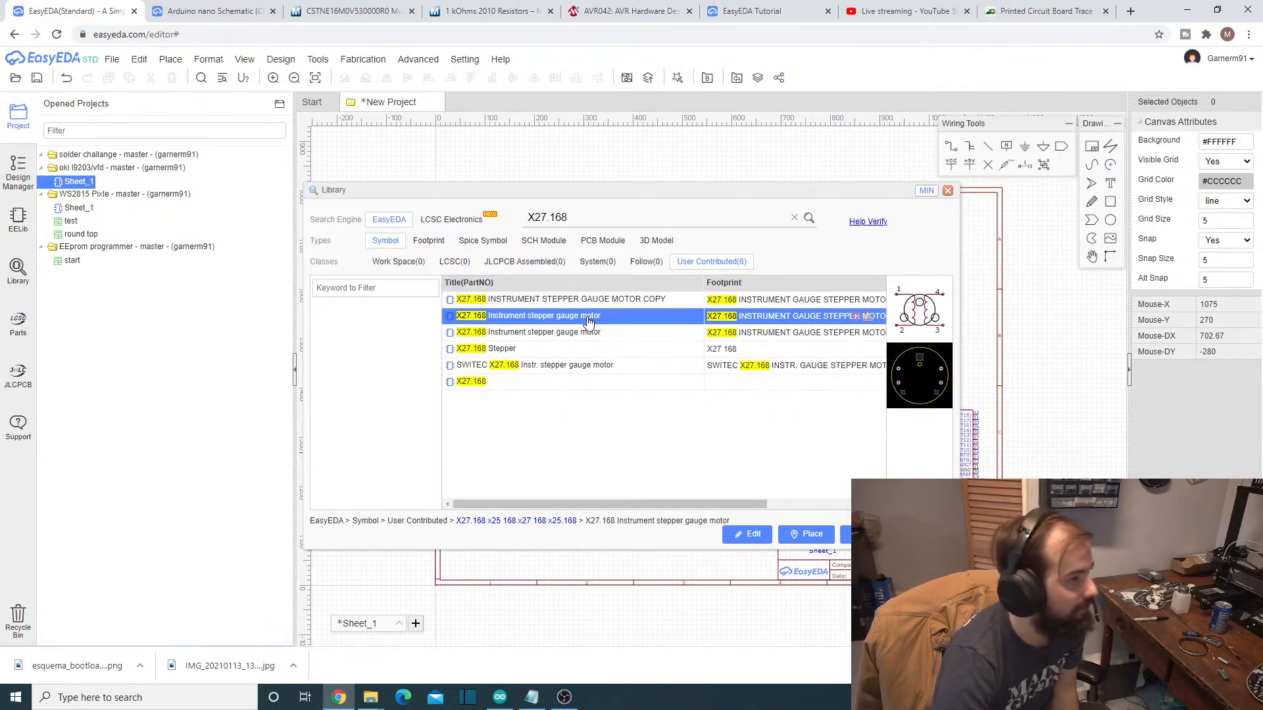
pyautogui.click(591, 334)
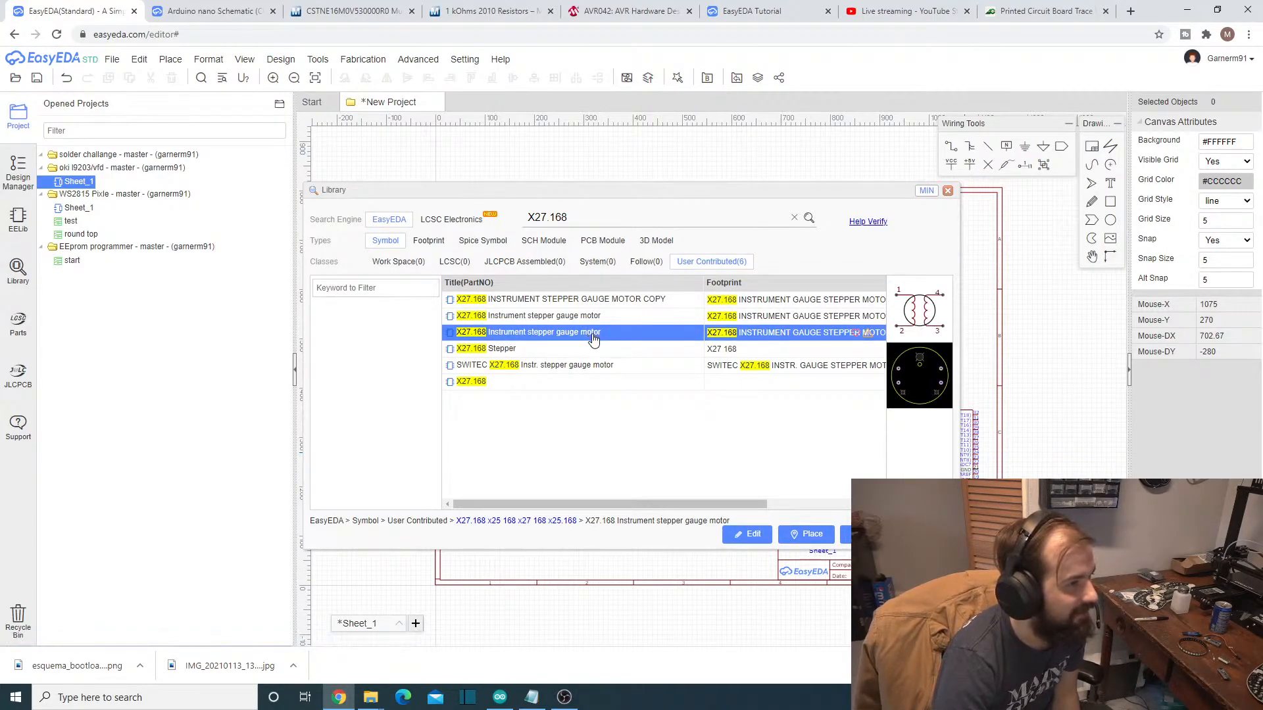
pyautogui.click(592, 349)
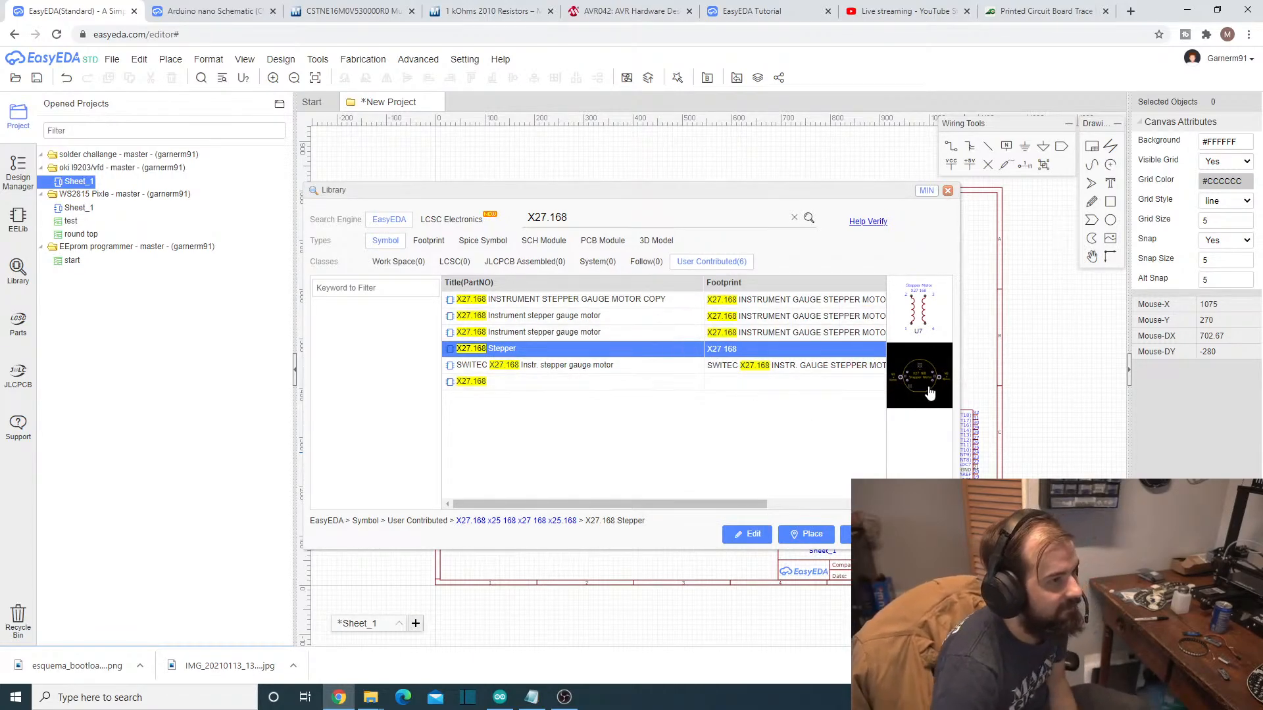
pyautogui.click(632, 366)
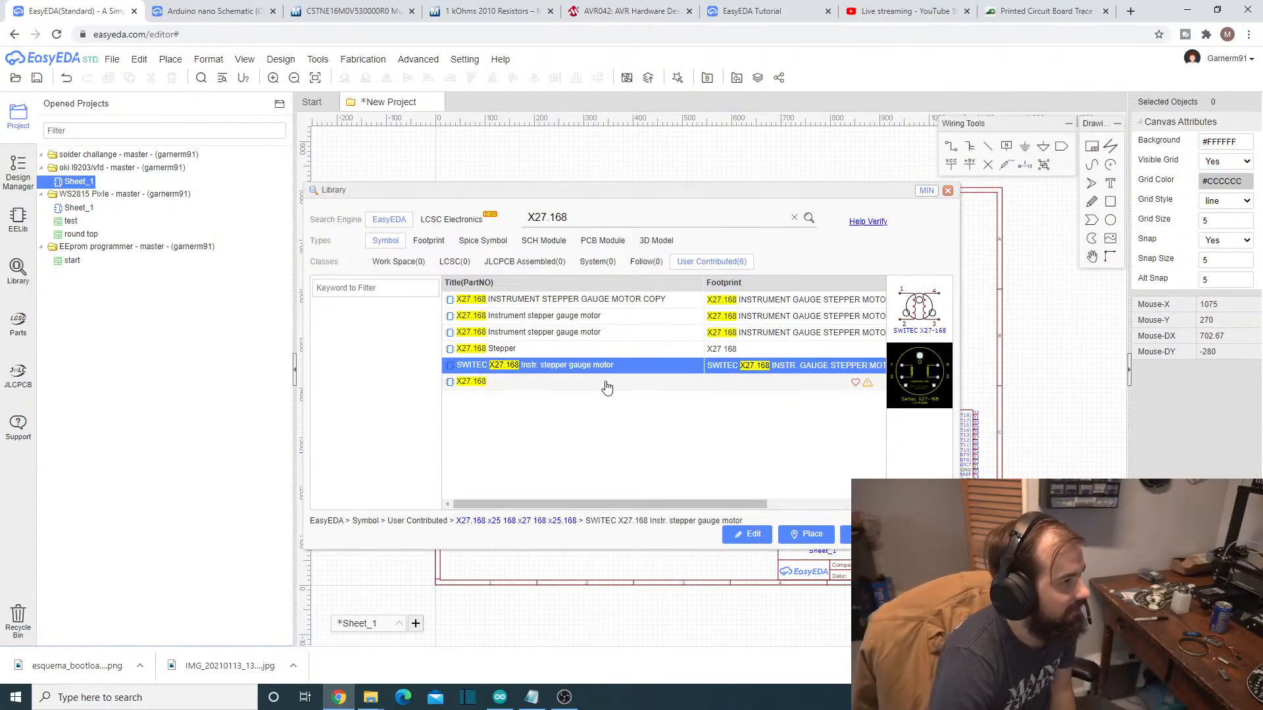
pyautogui.click(687, 350)
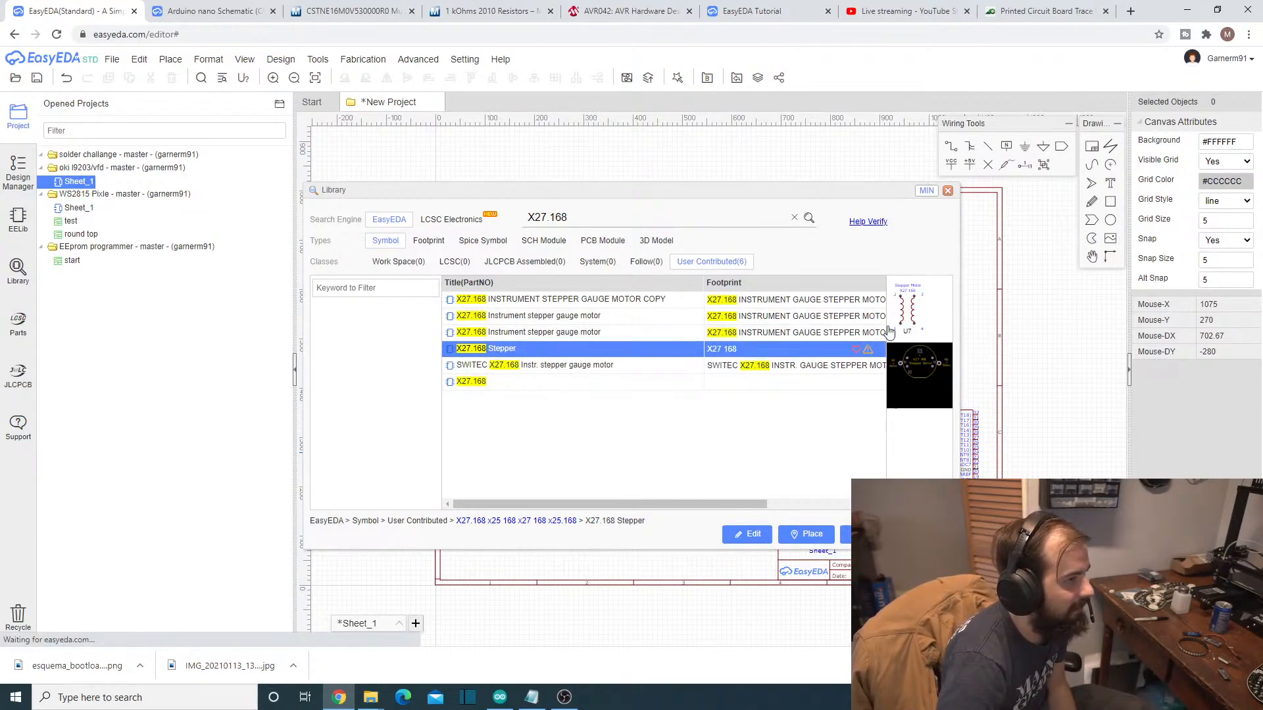
pyautogui.click(932, 314)
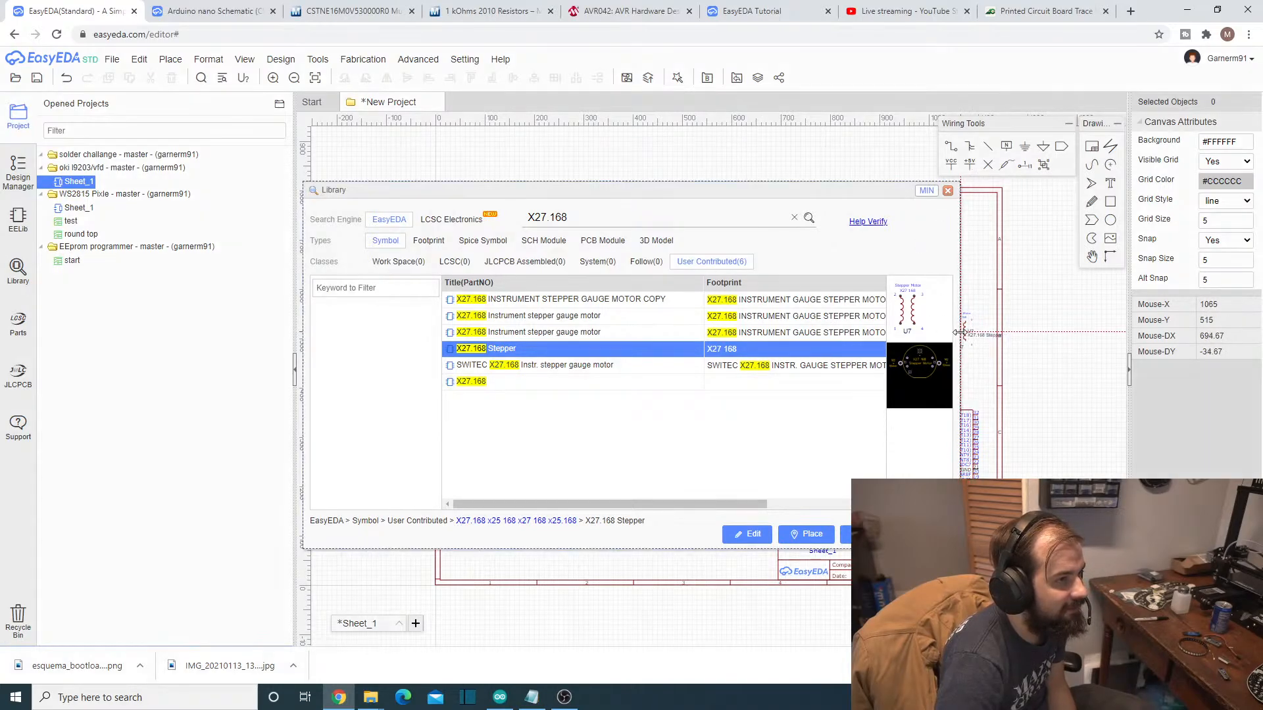
pyautogui.moveTo(696, 503); pyautogui.dragTo(810, 504)
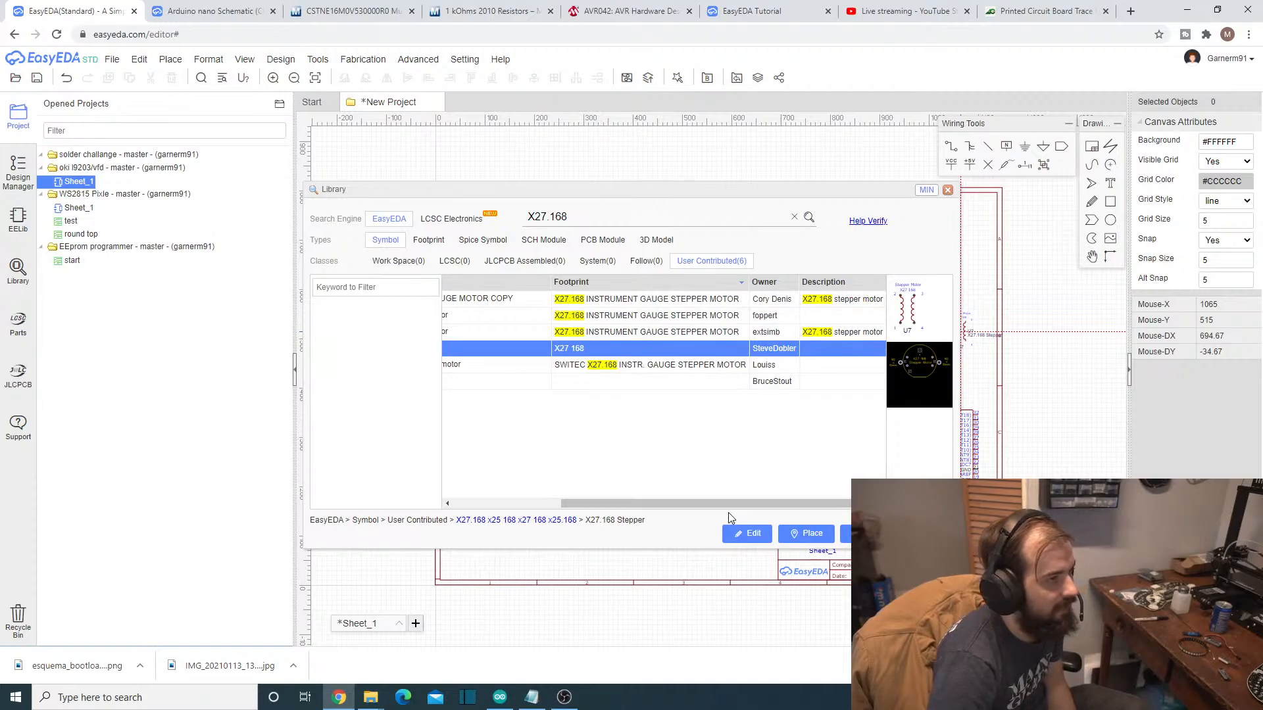
pyautogui.moveTo(728, 504); pyautogui.dragTo(621, 503)
# - Place the second of the two "X27.168 Instrument stepper gauge motor" entries in the upper-left area of the sheet
pyautogui.click(521, 331)
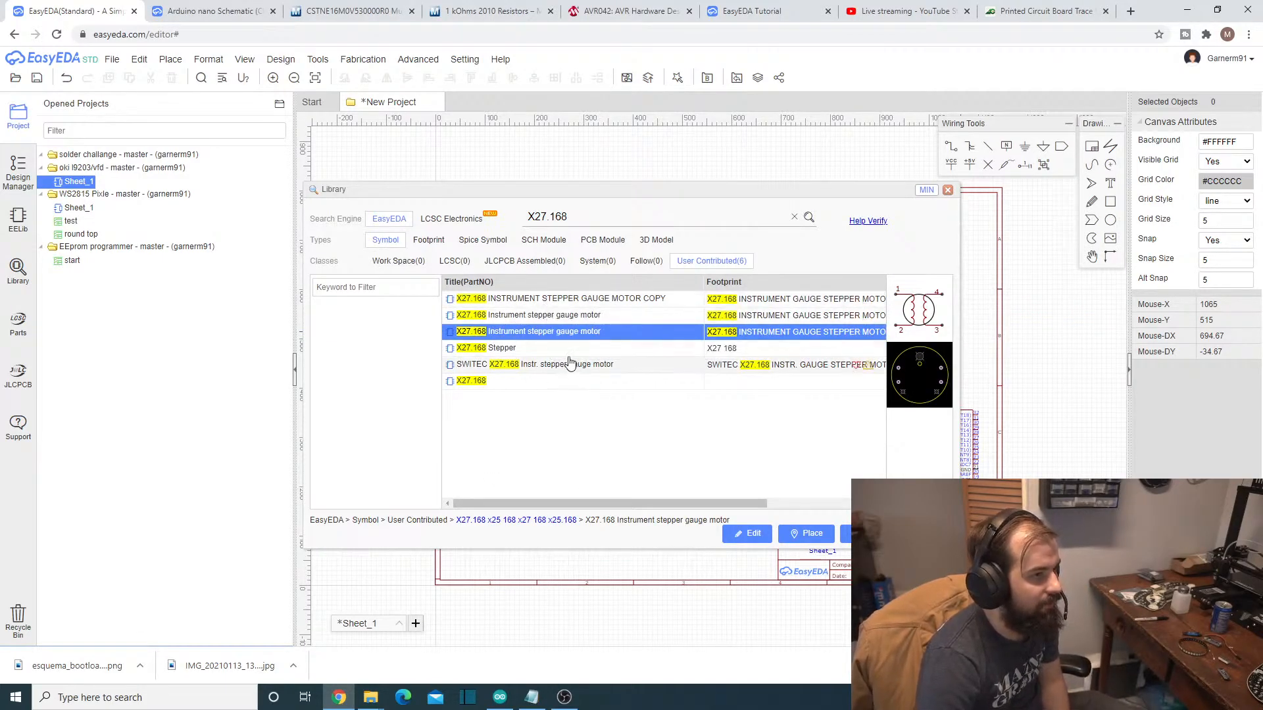
pyautogui.click(806, 538)
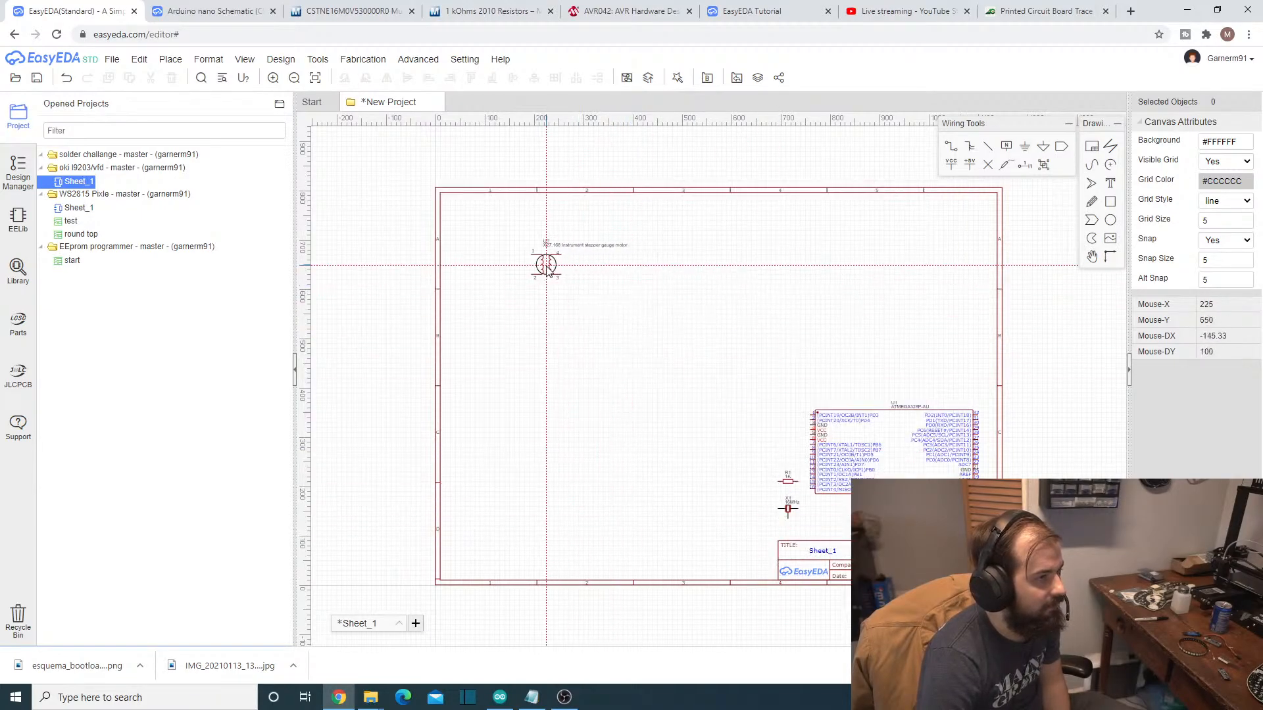
pyautogui.click(536, 249)
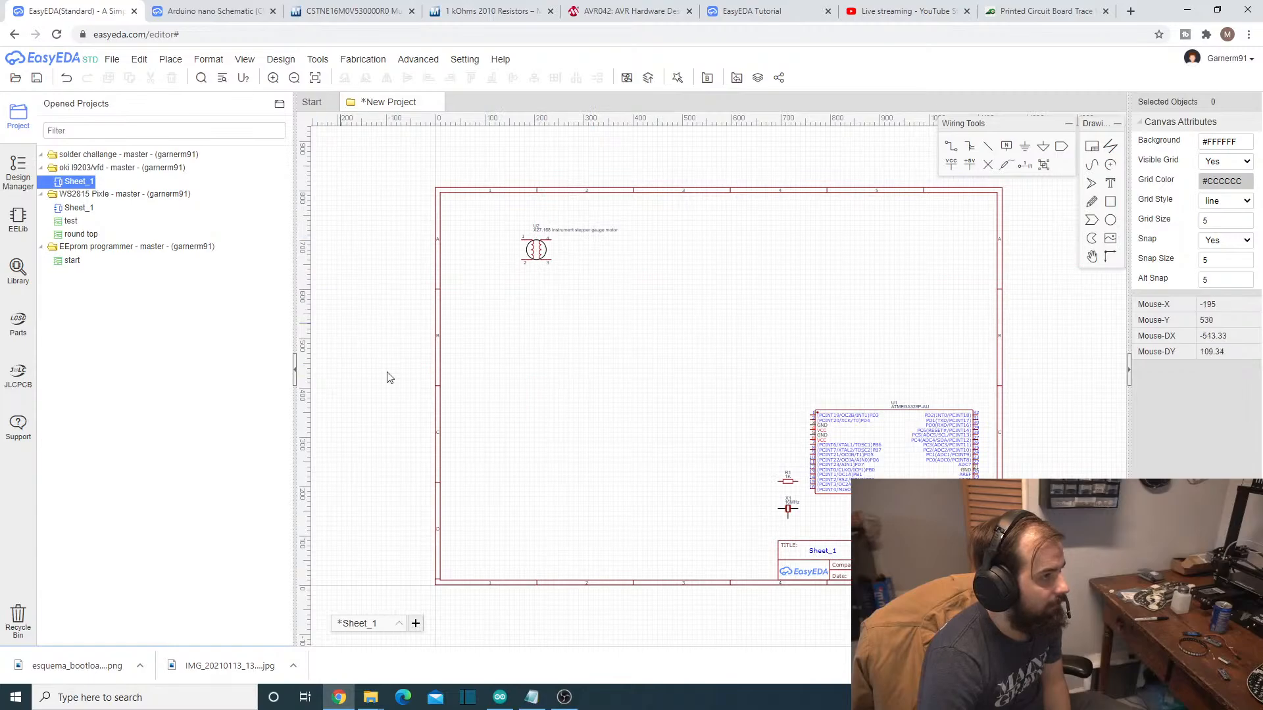
# - Search the symbol library for the H bridge L293D, taking its part number from the Notepad parts list
pyautogui.click(521, 704)
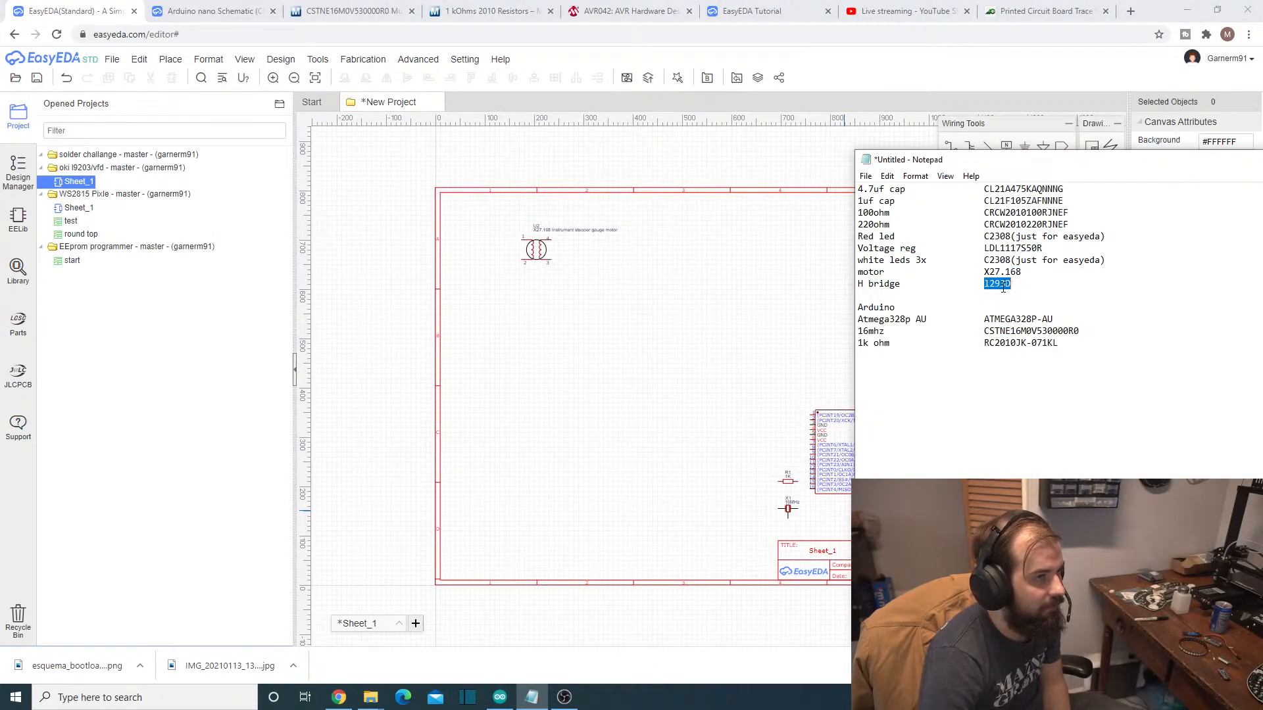
pyautogui.rightClick(1003, 288)
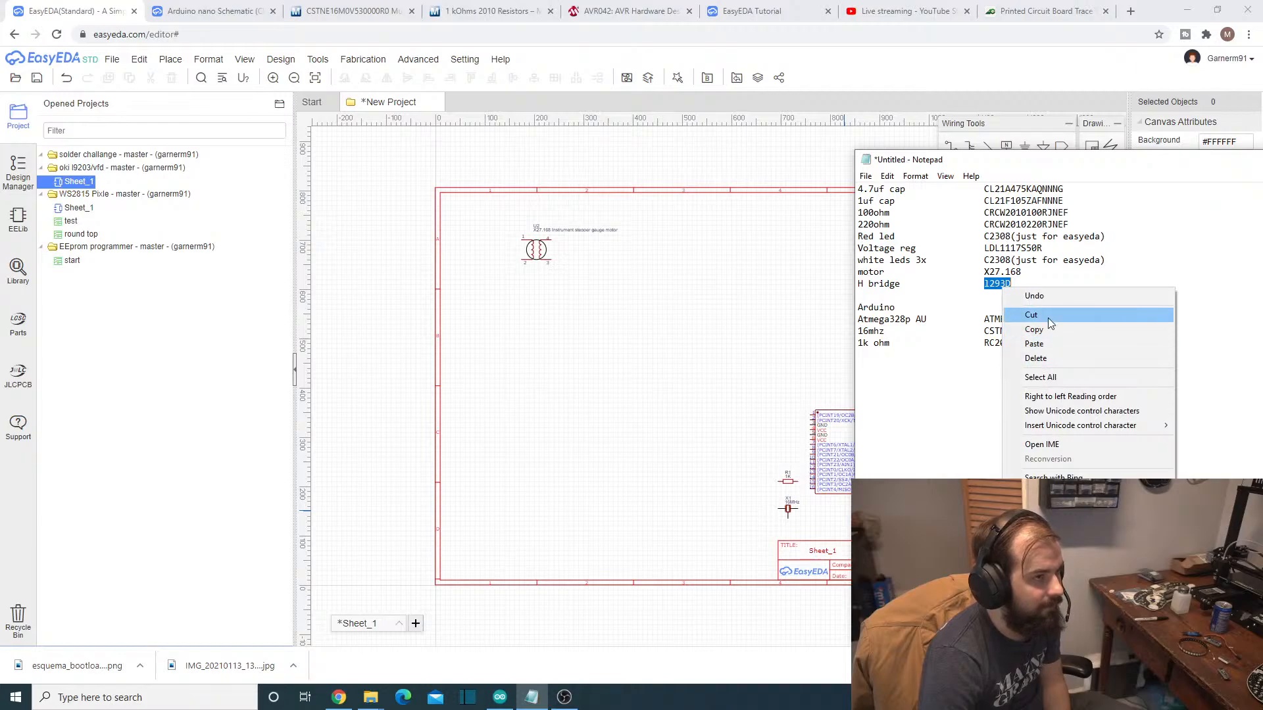
pyautogui.click(1046, 328)
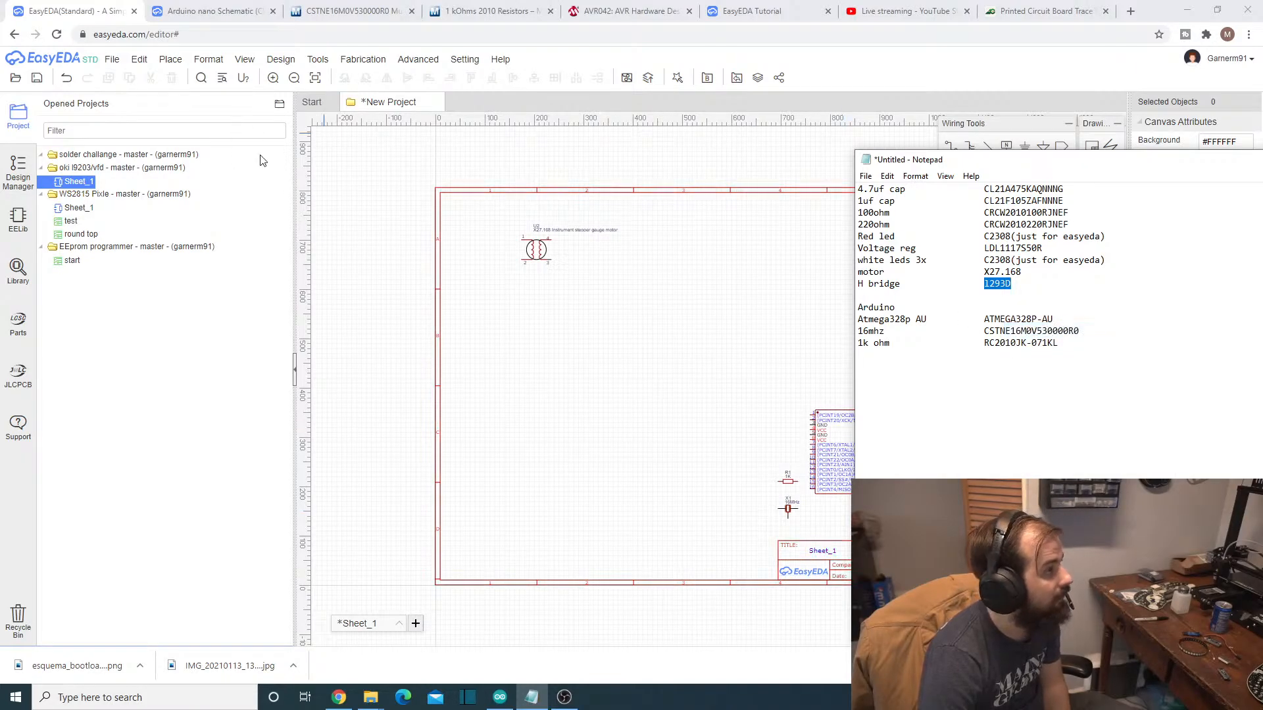
pyautogui.click(303, 179)
pyautogui.click(139, 59)
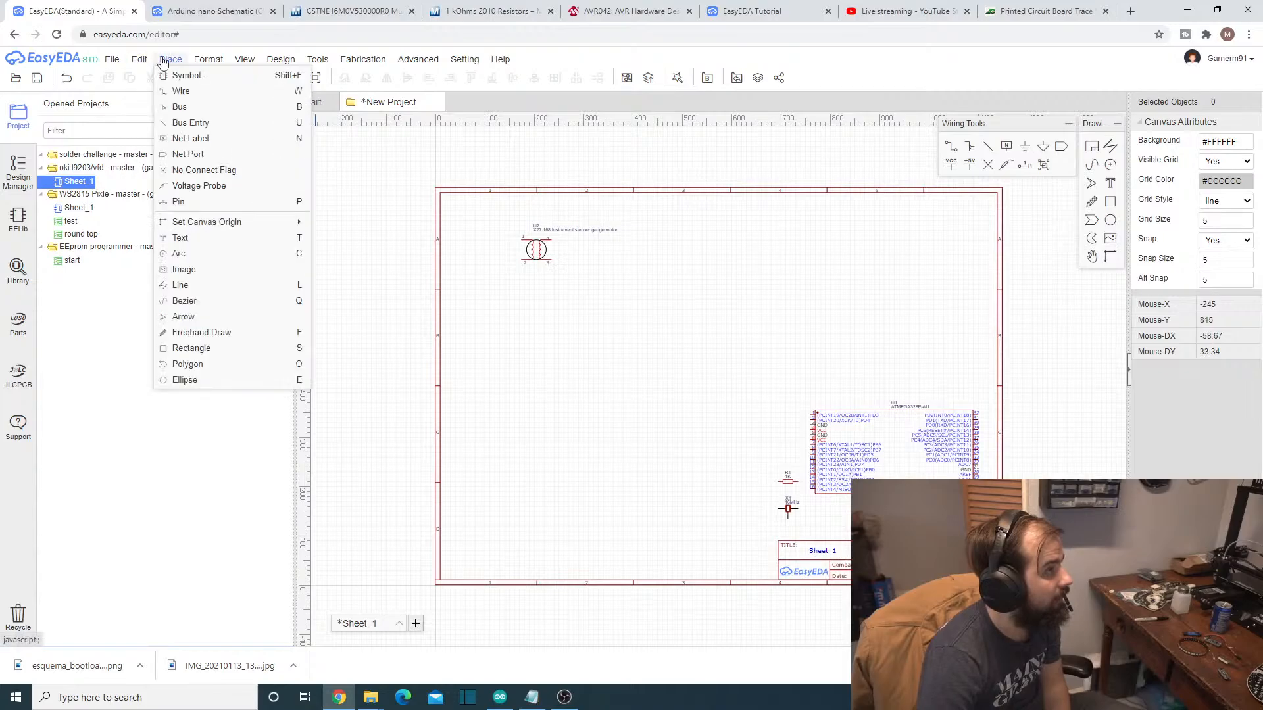
pyautogui.click(184, 76)
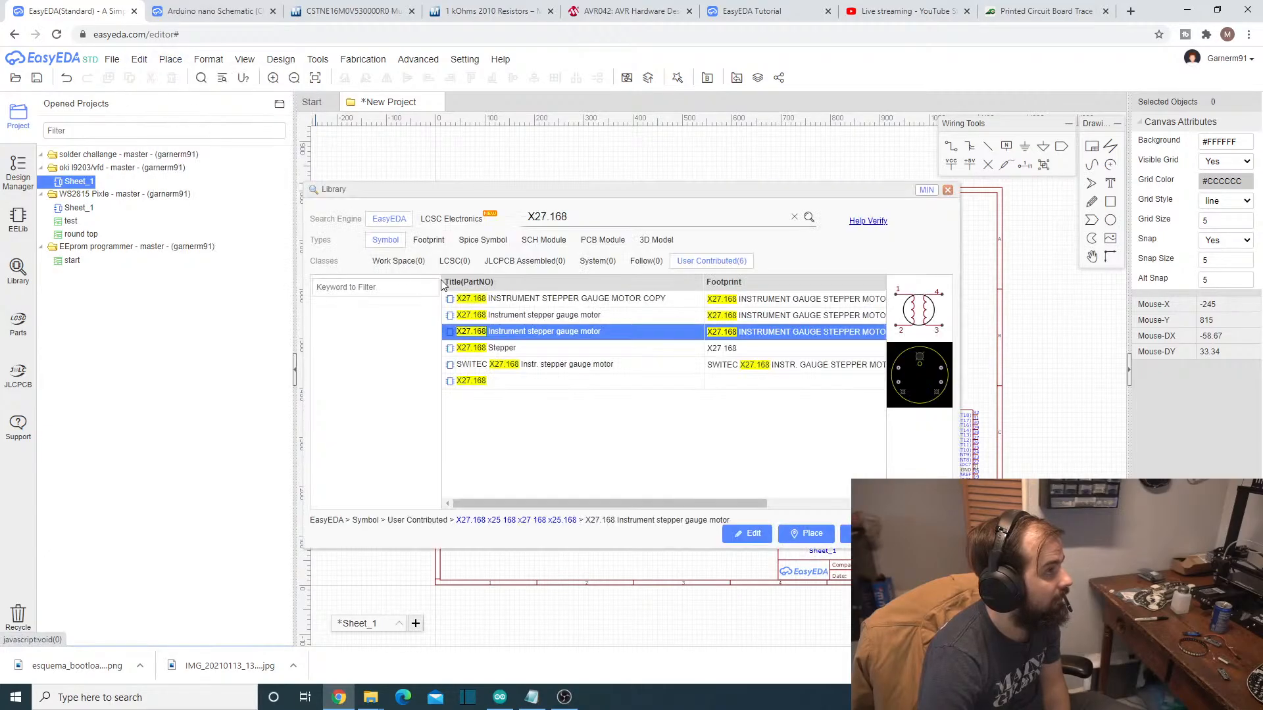
pyautogui.doubleClick(592, 213)
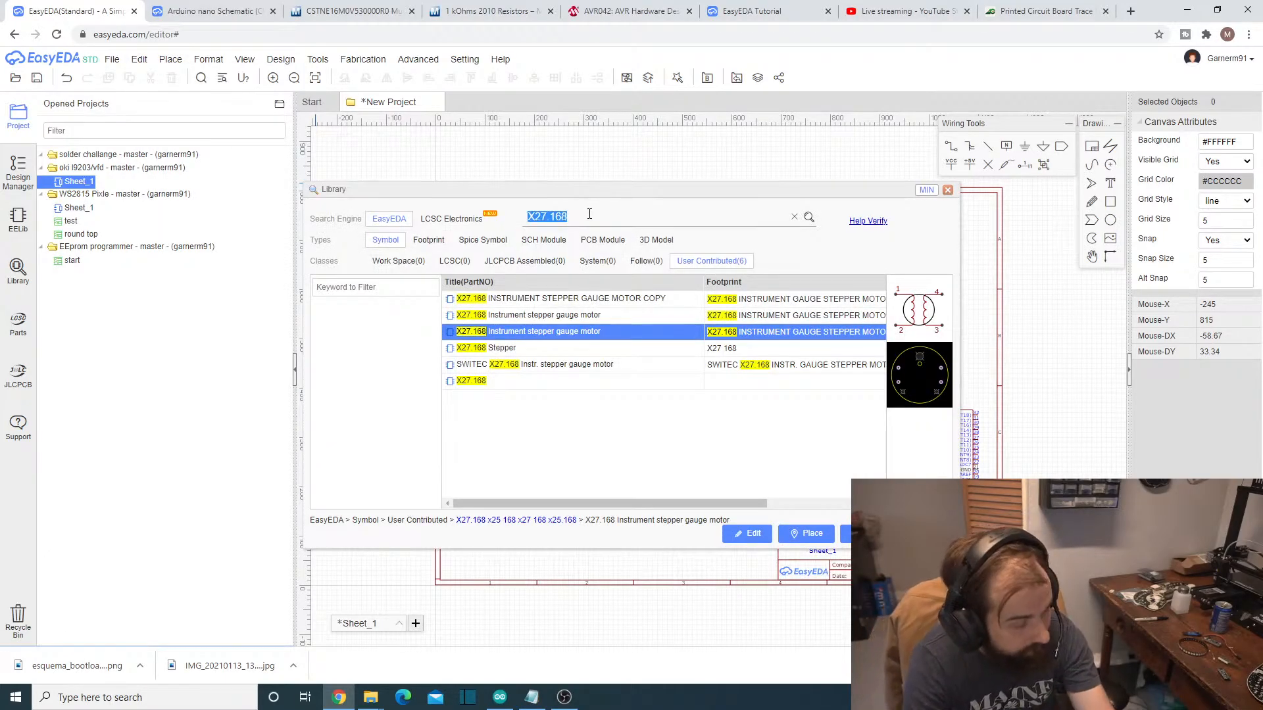
pyautogui.write('l293D')
pyautogui.press('Return')
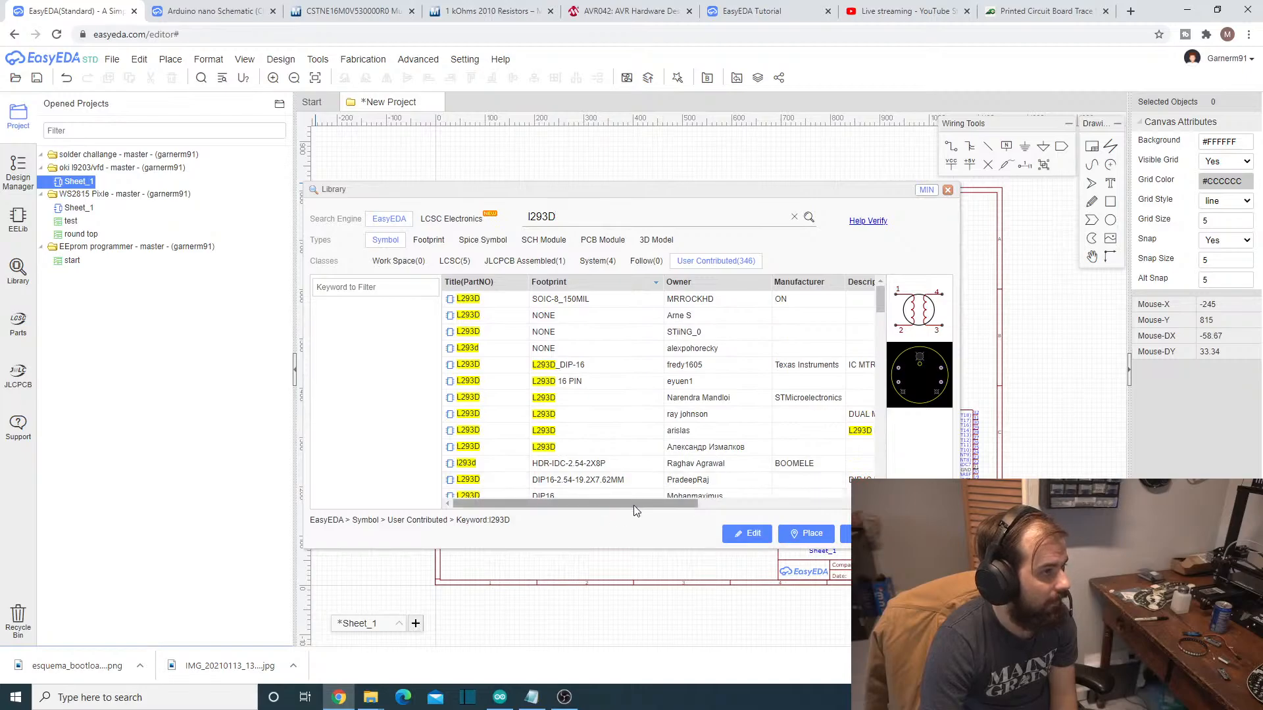
# - Look through the details of the user-contributed L293D entries and sort the list by title
pyautogui.moveTo(635, 510); pyautogui.dragTo(801, 511)
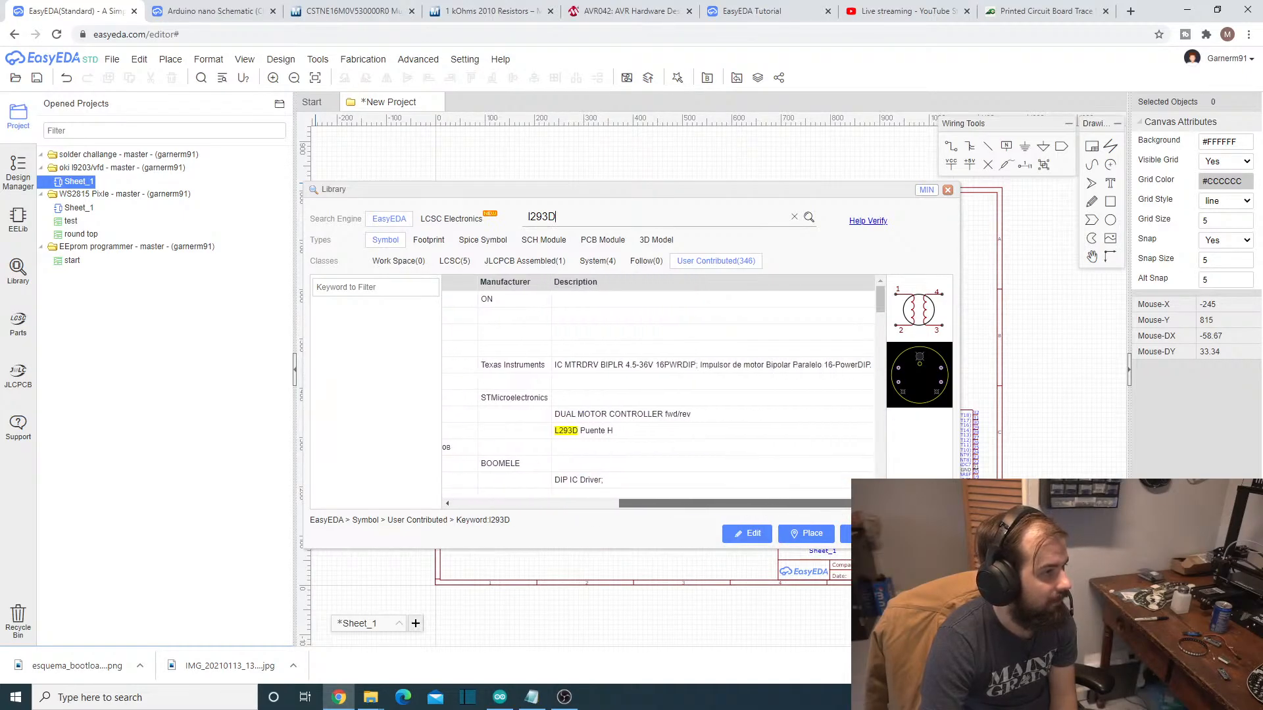
pyautogui.moveTo(855, 510); pyautogui.dragTo(638, 503)
pyautogui.click(479, 283)
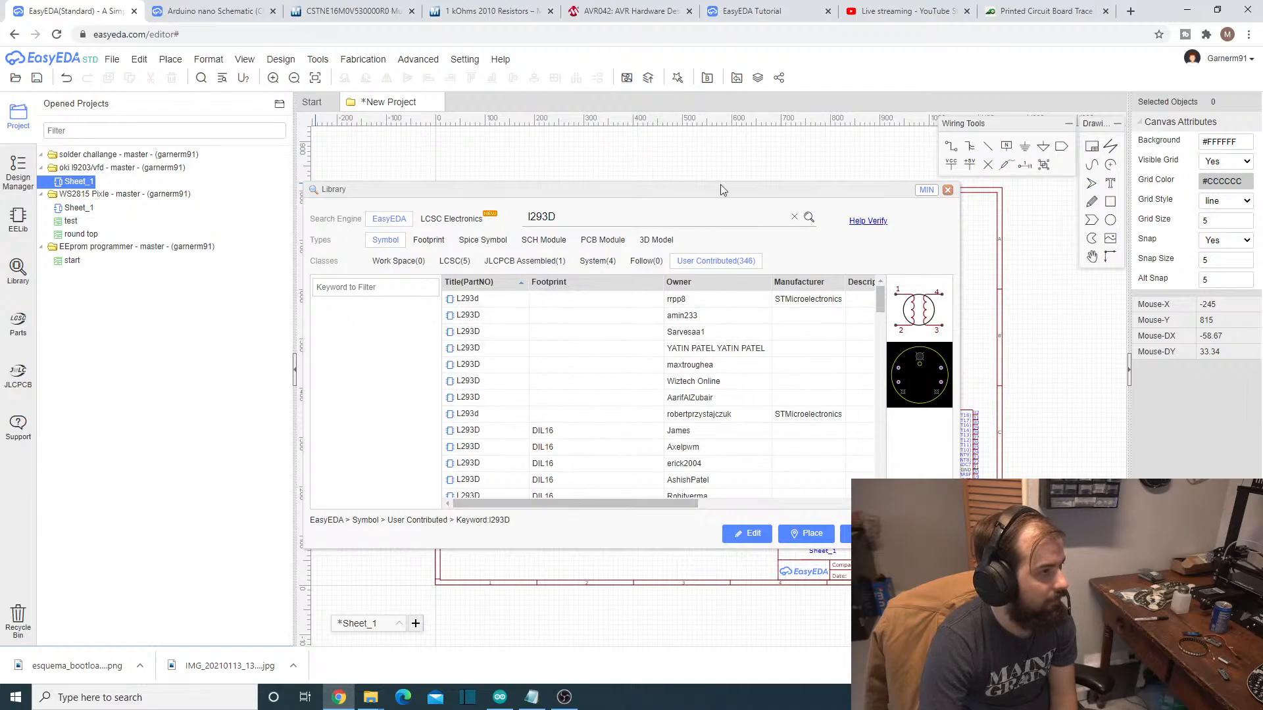
# - Switch to the Mouser page, search for L293D and open the STMicroelectronics L293D product page
pyautogui.click(639, 9)
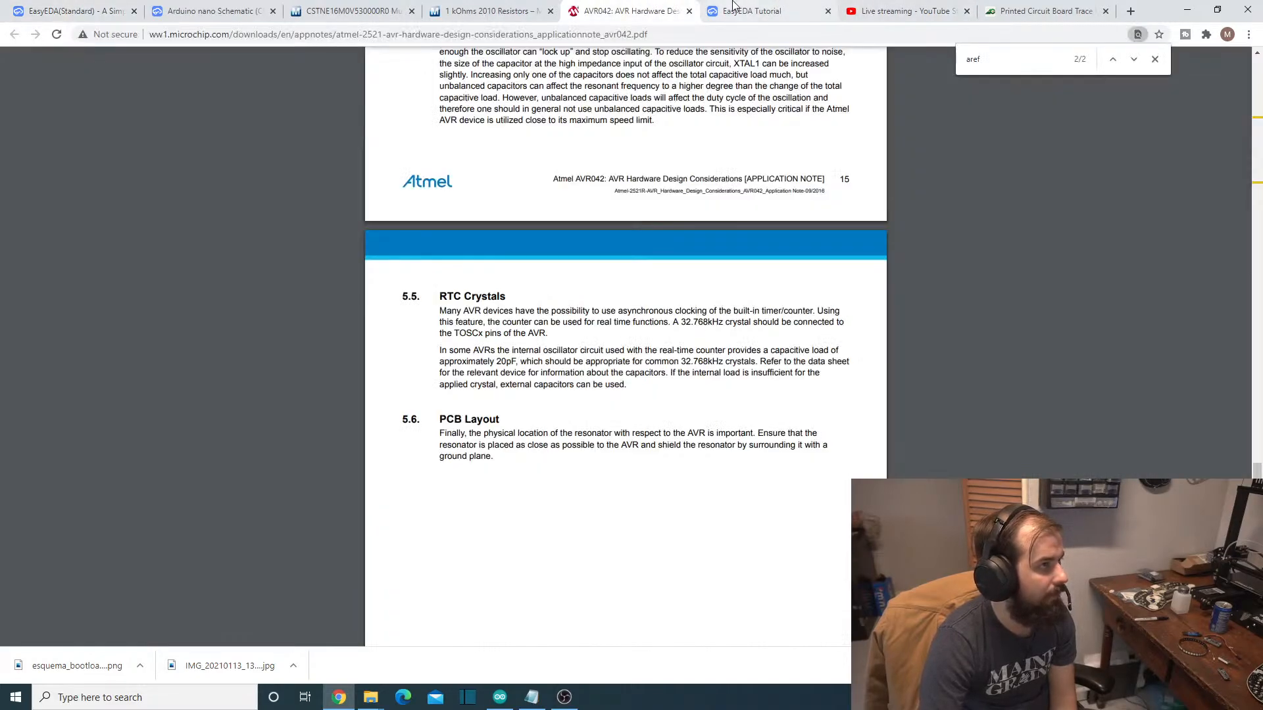
pyautogui.click(487, 11)
pyautogui.scroll(10, 406, 120)
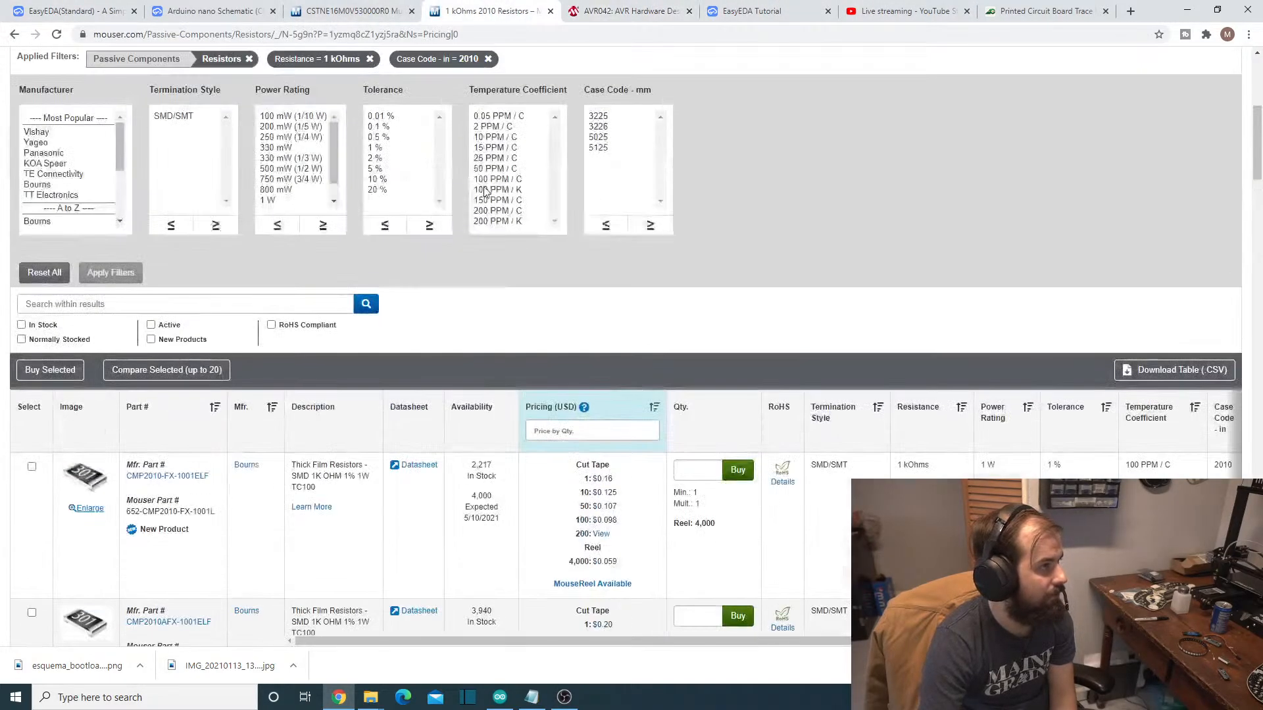
pyautogui.click(550, 174)
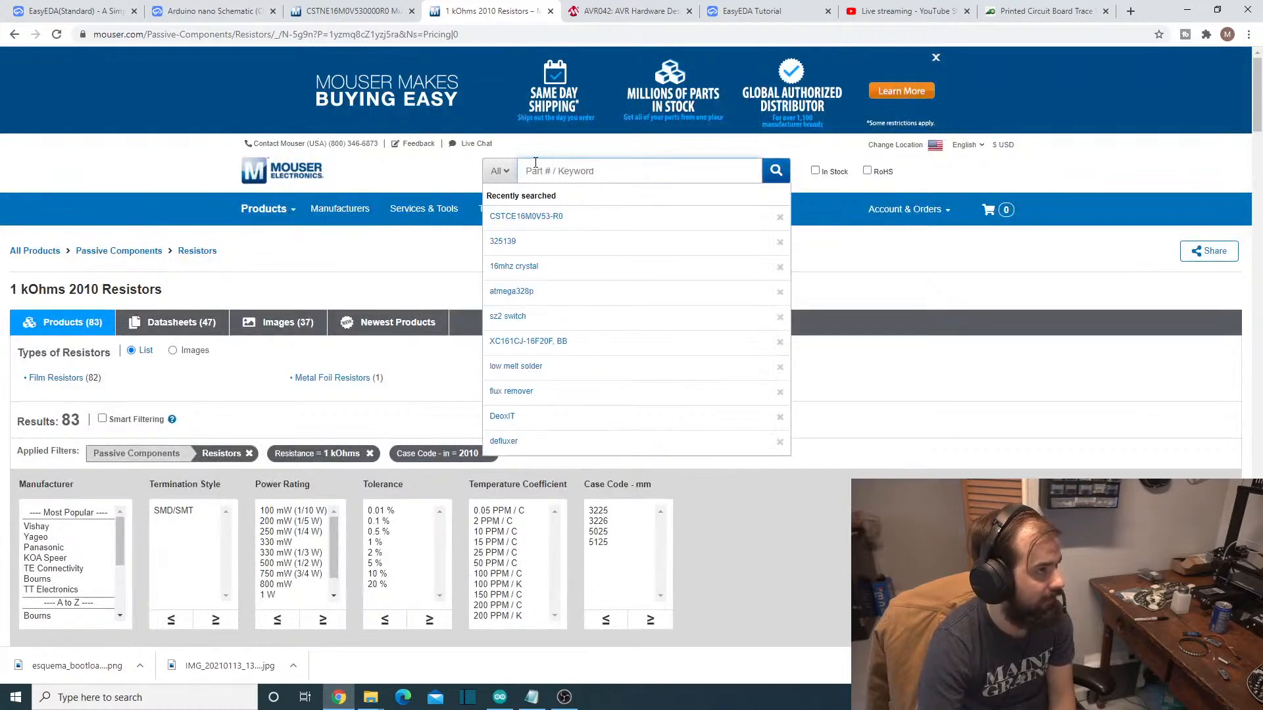
pyautogui.write('l293D')
pyautogui.press('Return')
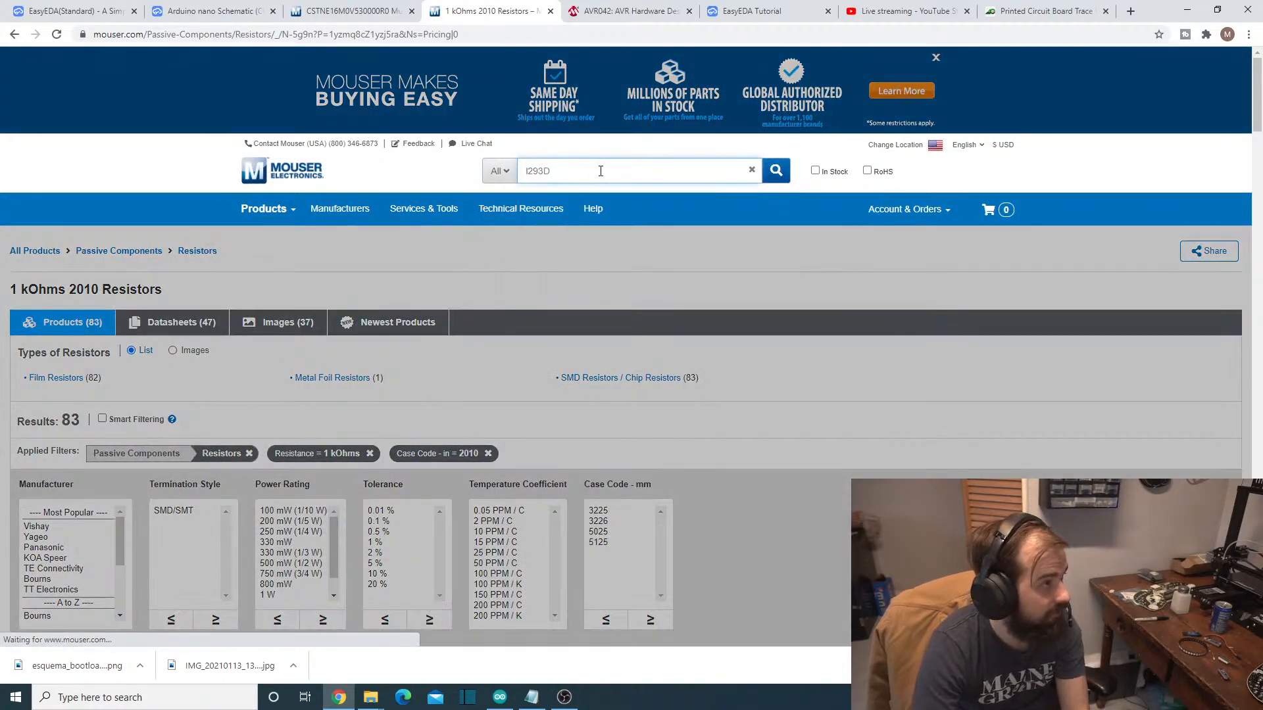
pyautogui.scroll(-5, 329, 283)
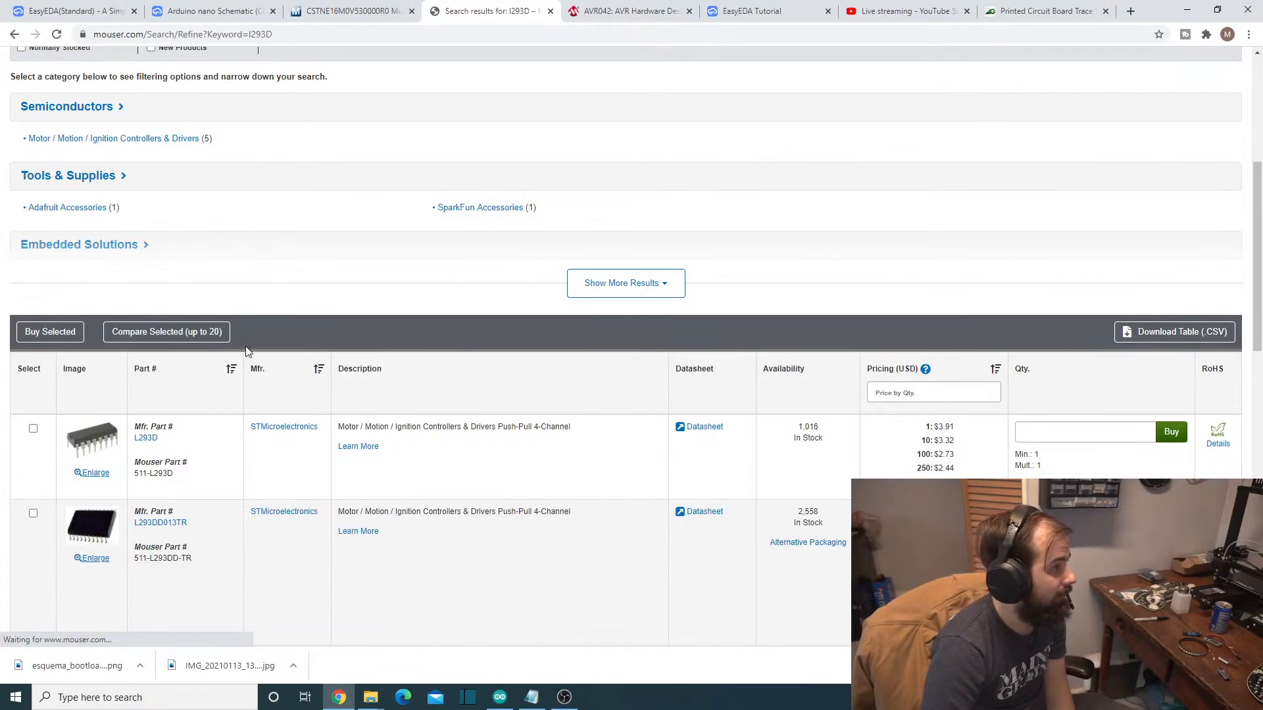
pyautogui.click(149, 439)
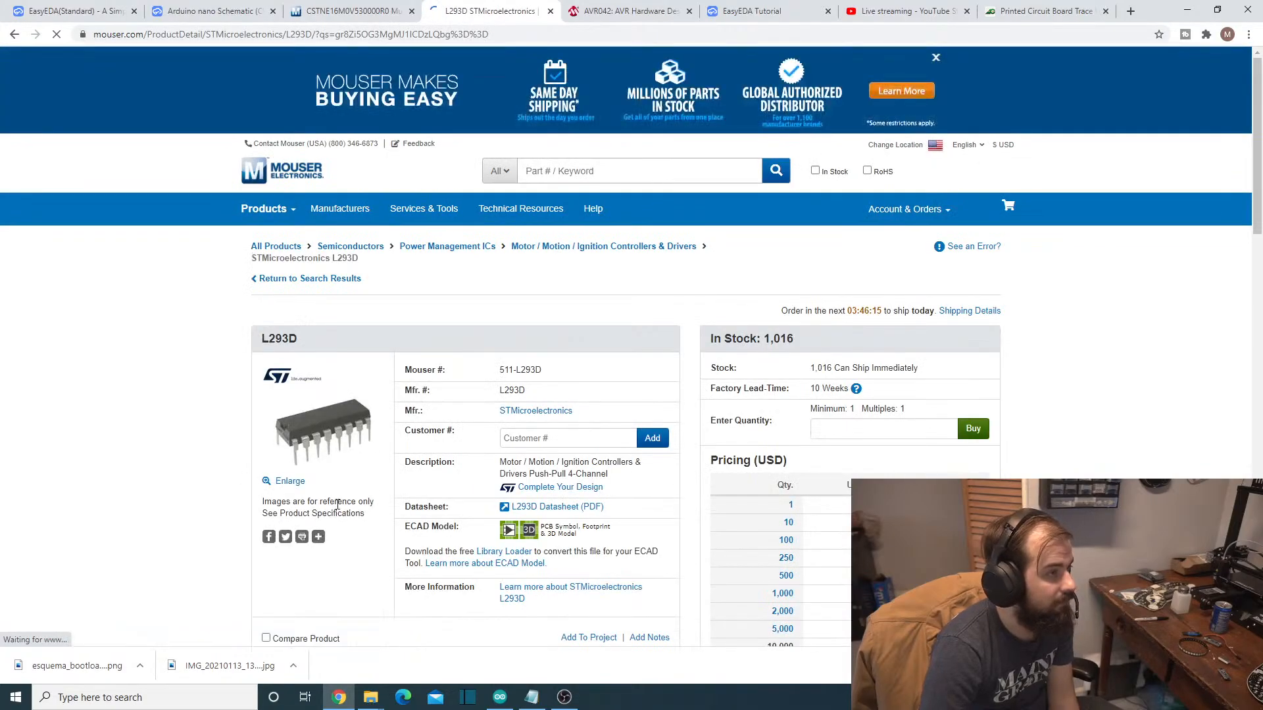
# - Examine the L293D's manufacturer part number and its specifications, including mounting style and package
pyautogui.scroll(-2, 363, 511)
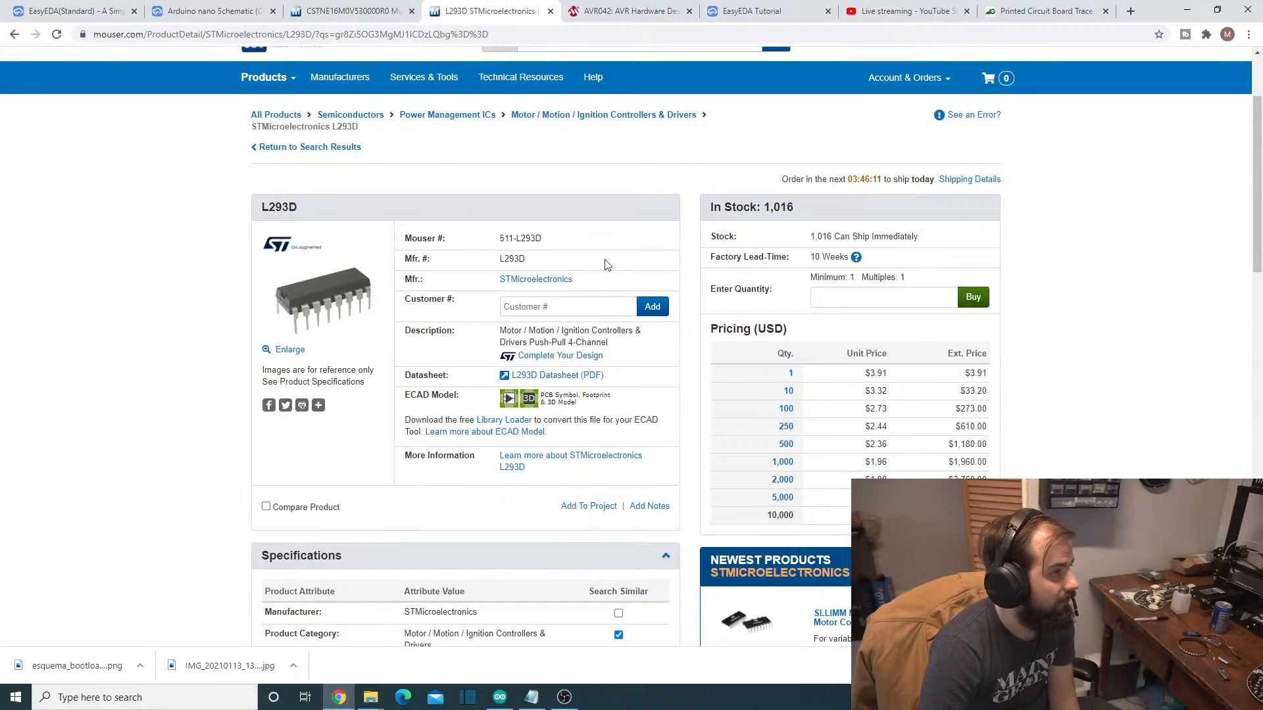
pyautogui.doubleClick(532, 262)
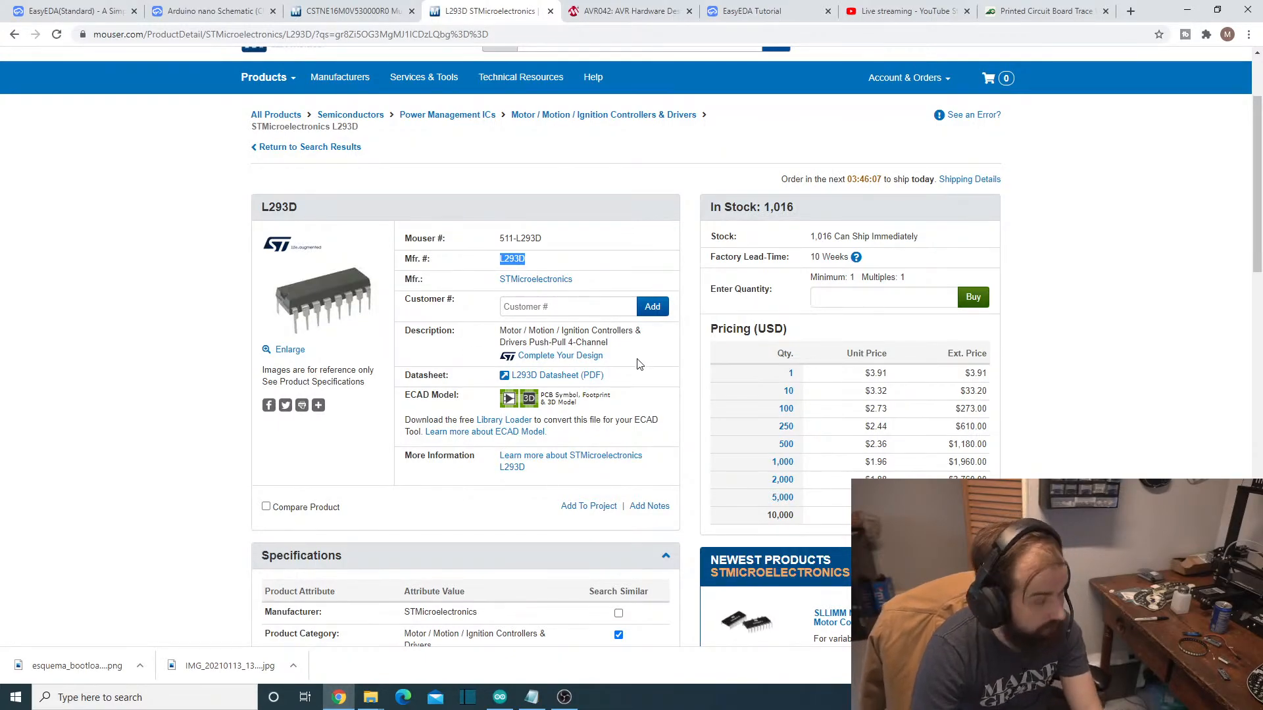
pyautogui.scroll(-6, 599, 405)
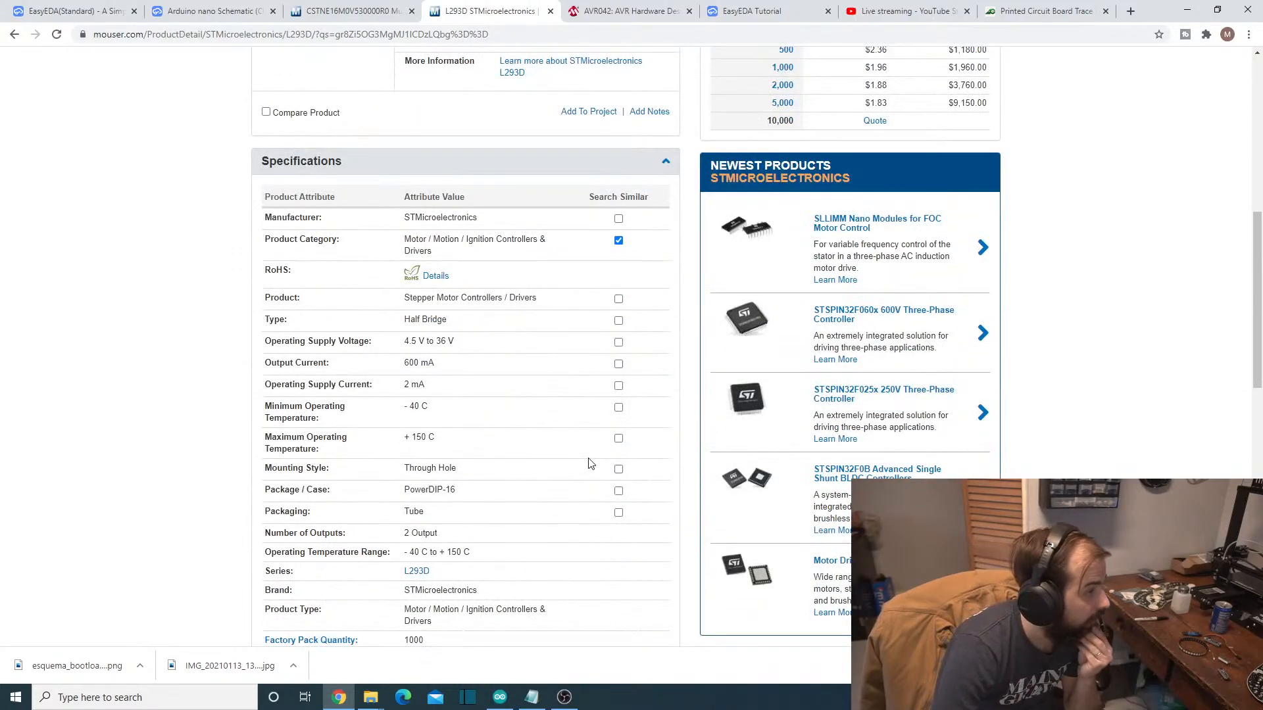
pyautogui.scroll(-2, 590, 464)
pyautogui.scroll(10, 585, 458)
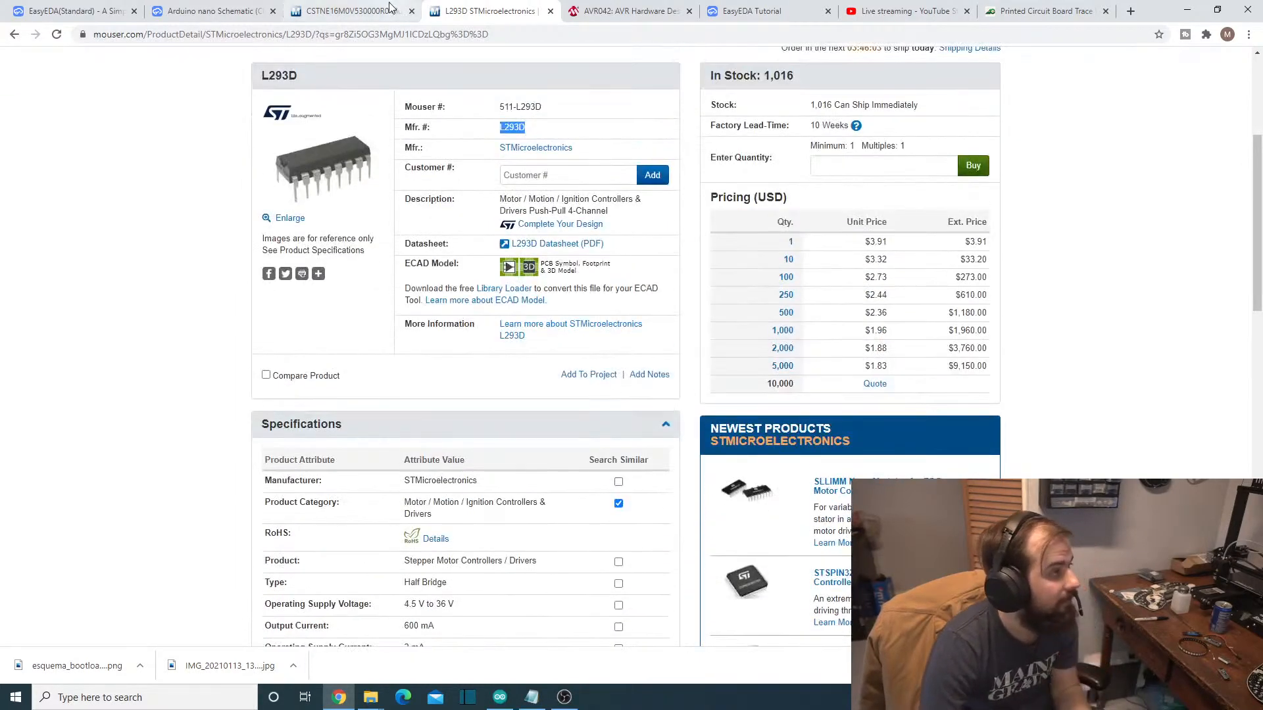
# - Return to the EasyEDA symbol library and compare the footprints and manufacturers of the user-contributed L293D entries
pyautogui.click(355, 10)
pyautogui.click(280, 5)
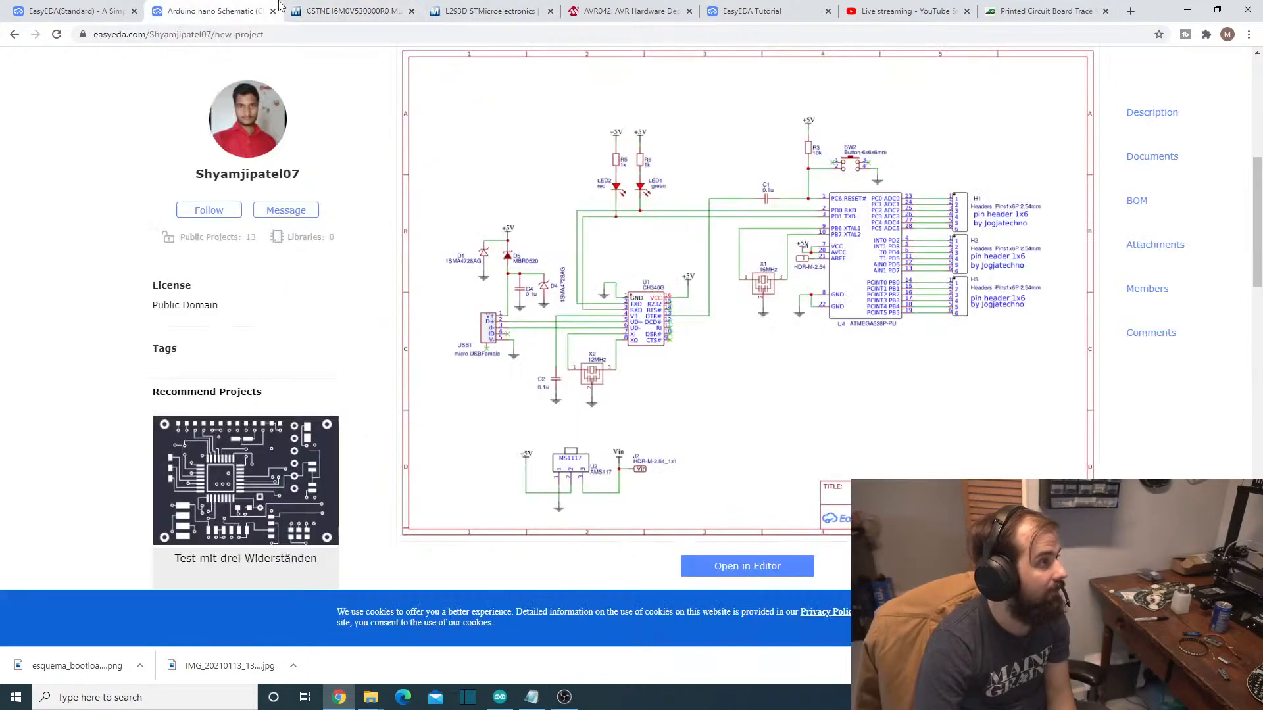
pyautogui.click(380, 7)
pyautogui.click(102, 7)
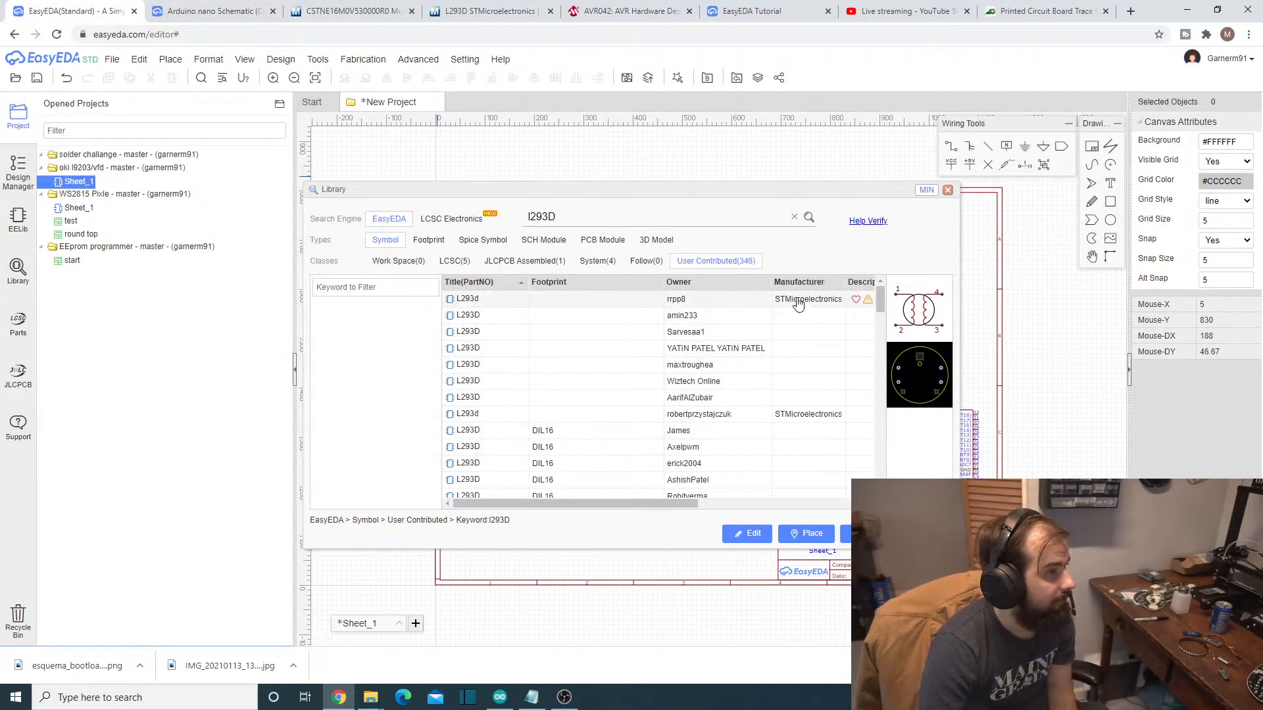
pyautogui.hscroll(3, 689, 488)
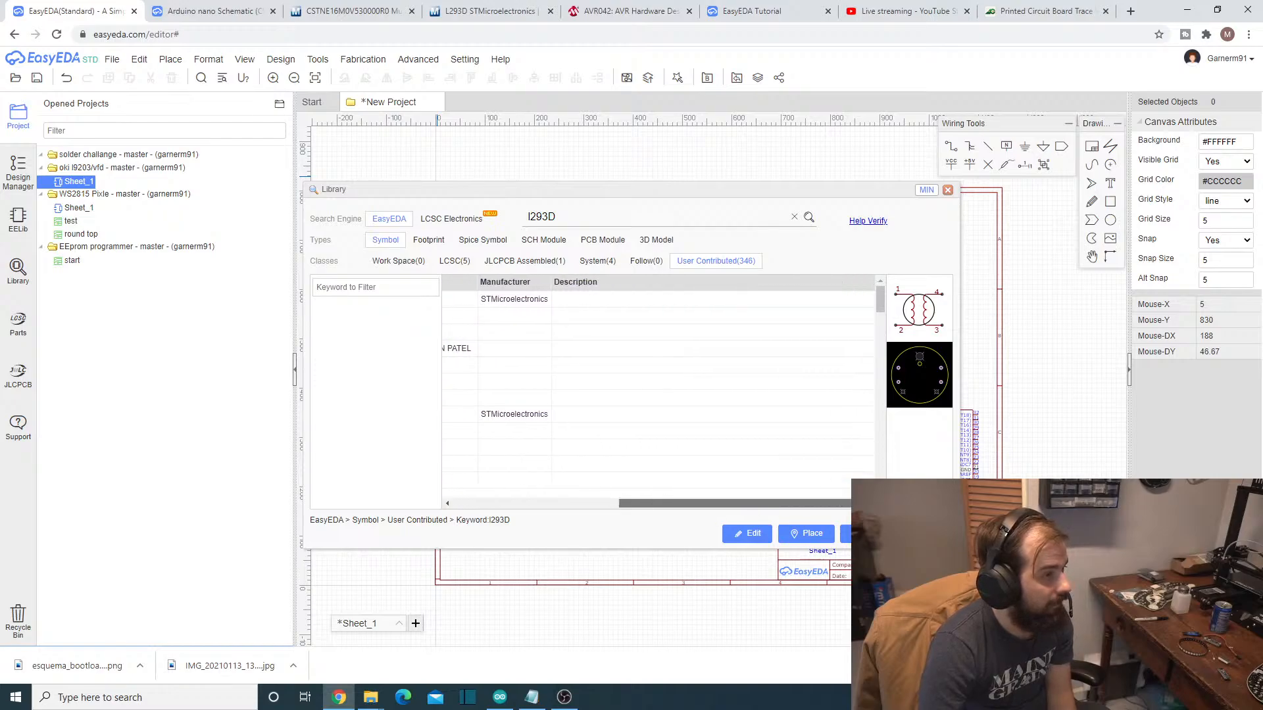
pyautogui.hscroll(-3, 688, 488)
pyautogui.scroll(-5, 685, 399)
pyautogui.scroll(-2, 684, 399)
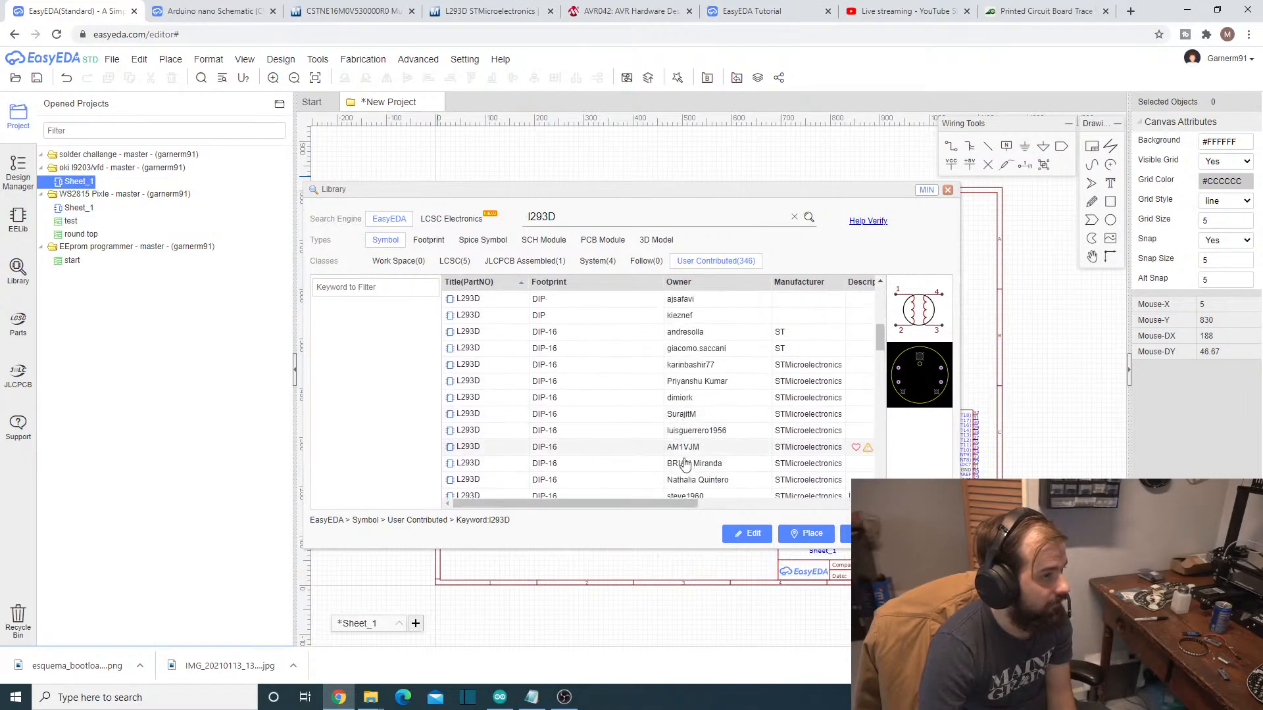
pyautogui.moveTo(591, 503)
pyautogui.mouseDown()
pyautogui.moveTo(757, 503)
pyautogui.moveTo(605, 502)
pyautogui.mouseUp()
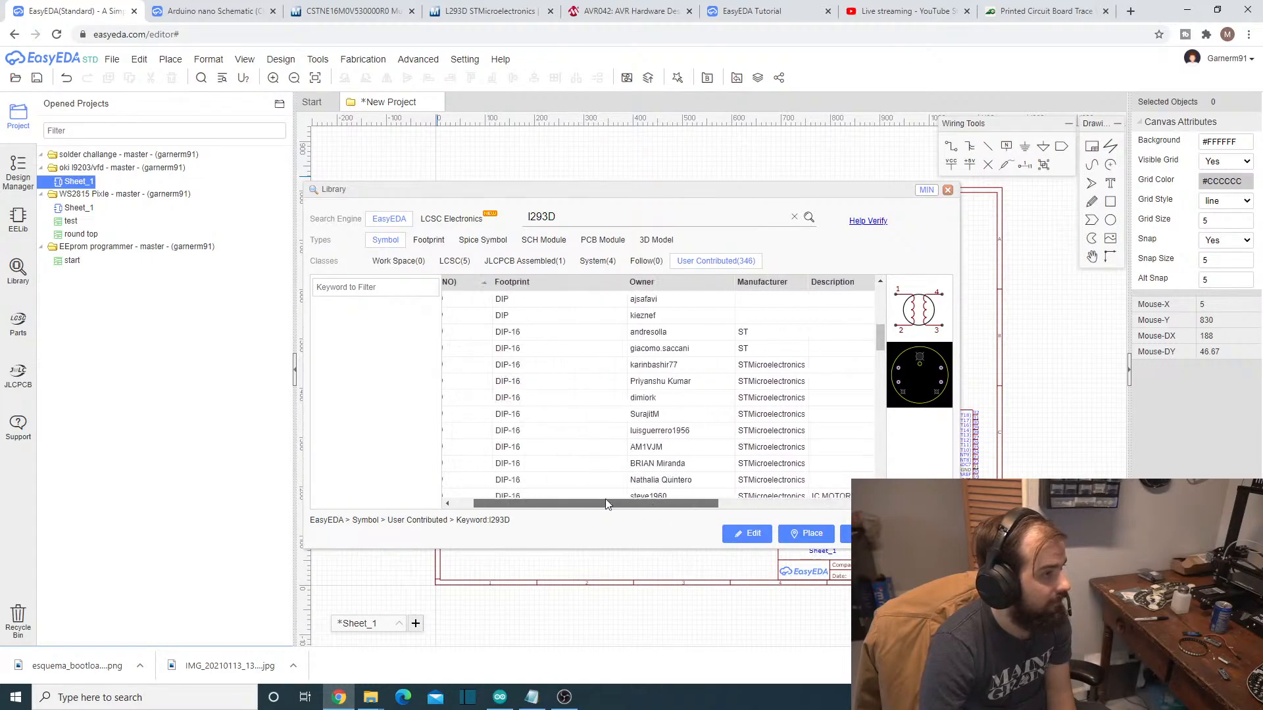
pyautogui.scroll(-4, 601, 421)
pyautogui.scroll(6, 552, 381)
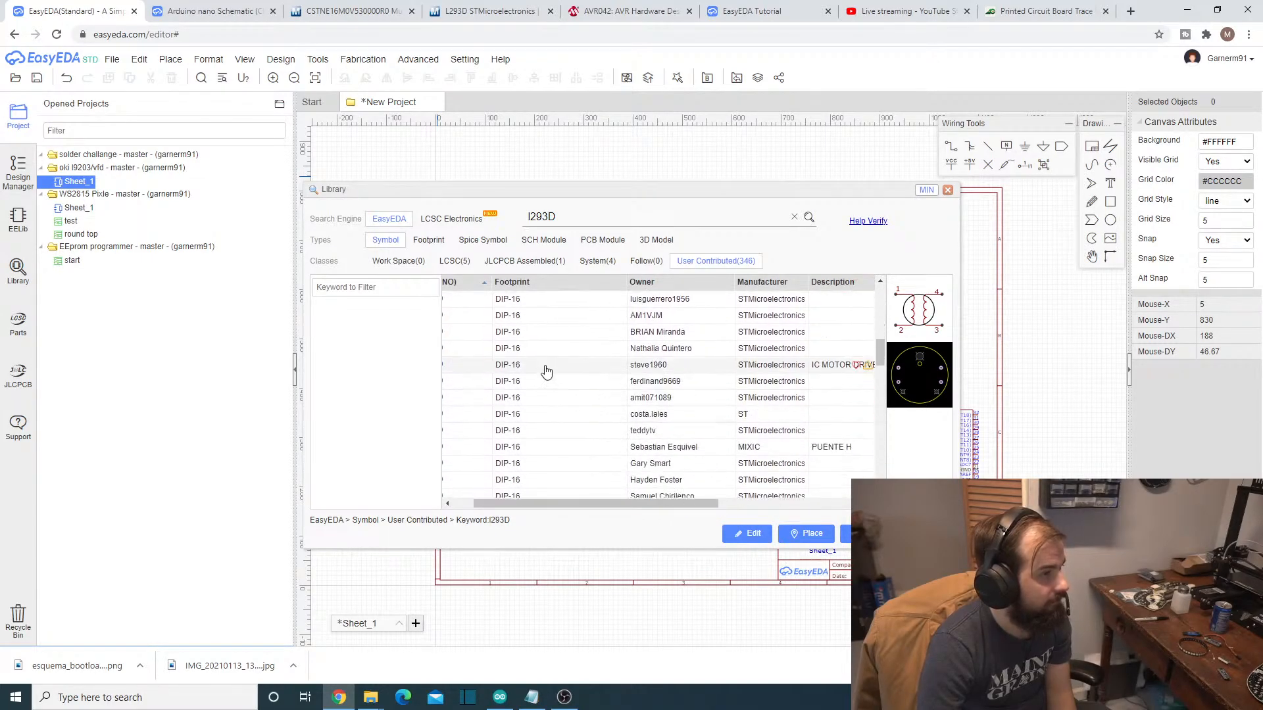
# - Place the DIP-16 STMicroelectronics L293D symbol with pins on all four sides to the right of the stepper motor
pyautogui.click(601, 431)
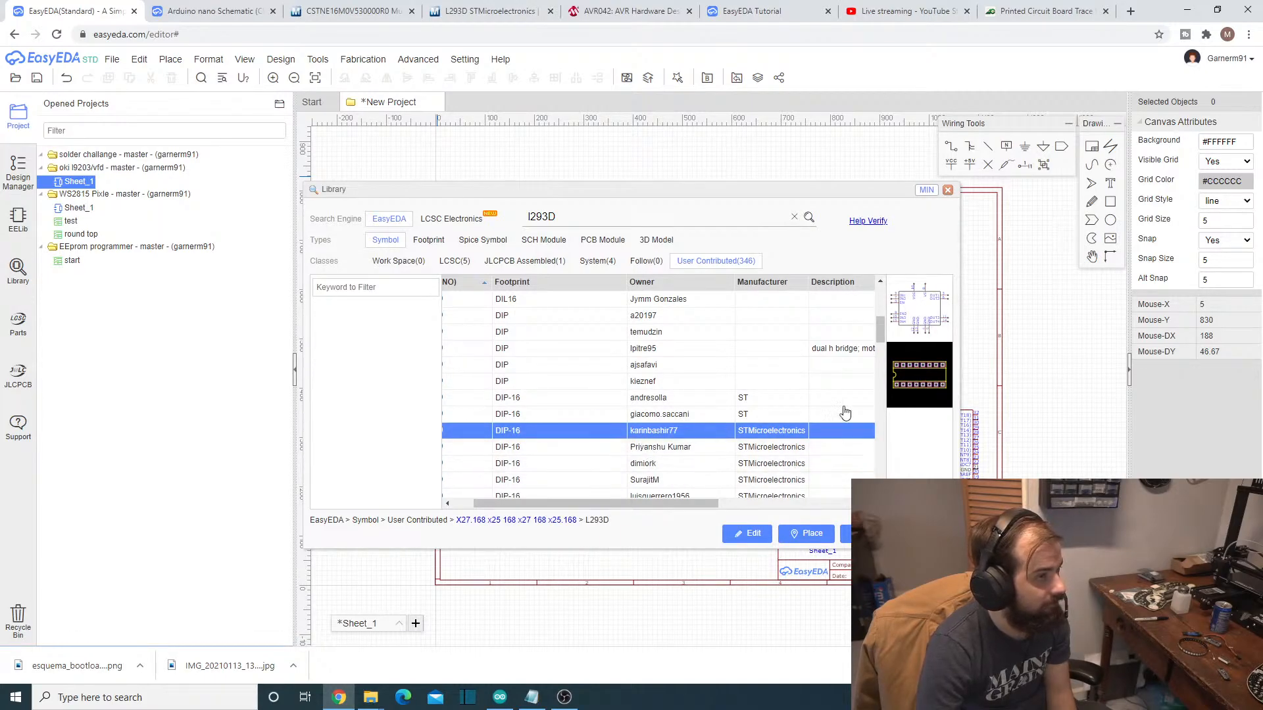
pyautogui.click(807, 534)
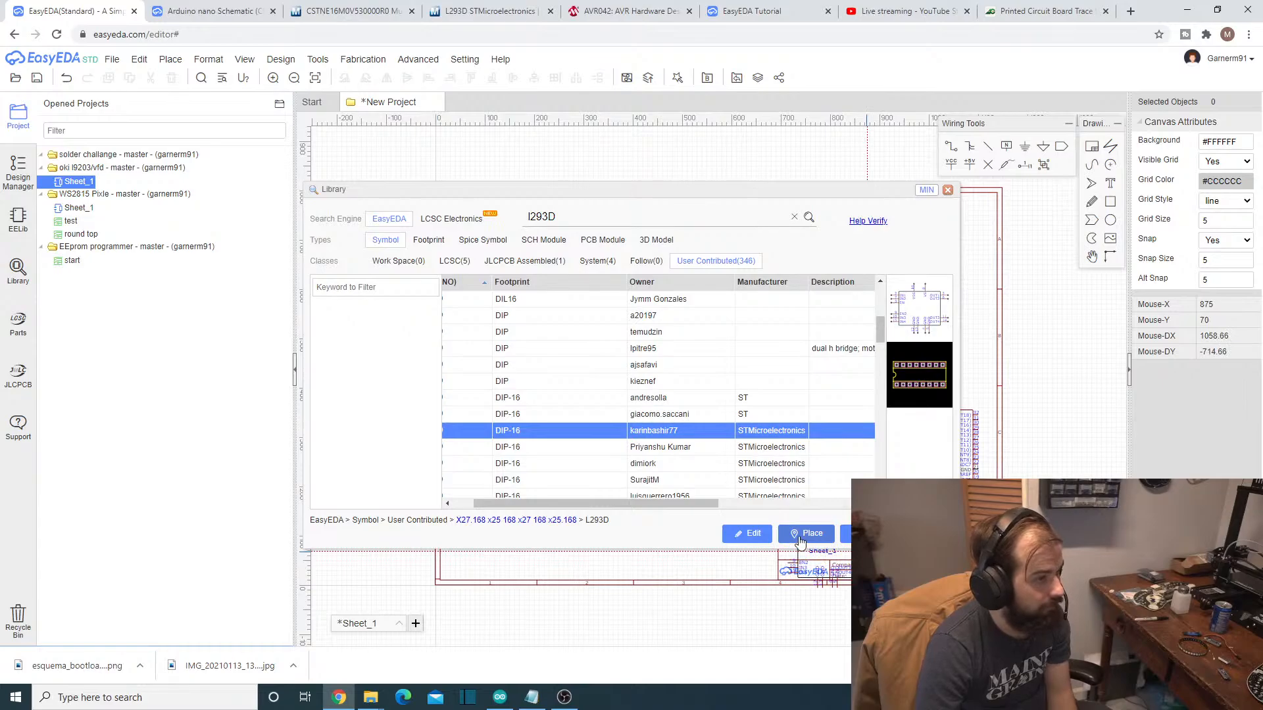
pyautogui.click(807, 534)
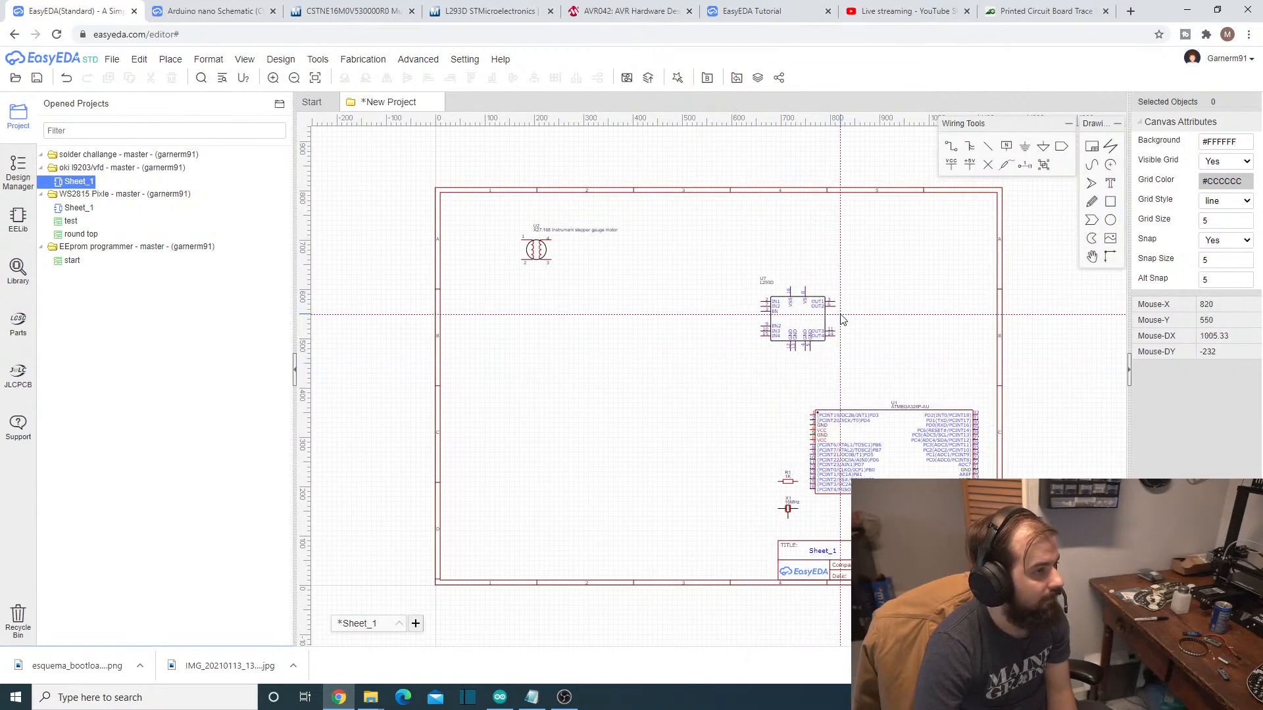
pyautogui.click(687, 275)
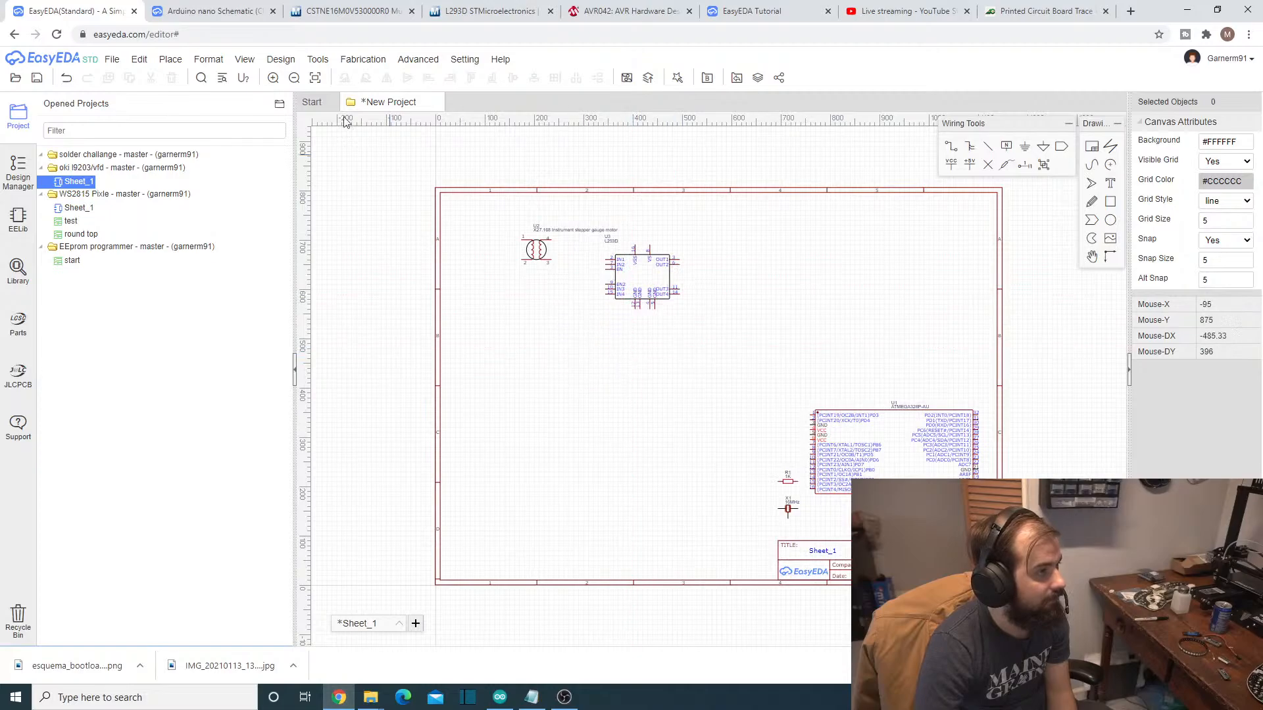
# - Place the DIP-16 STMicroelectronics L293D symbol with pins on only two sides below the stepper motor
pyautogui.click(168, 60)
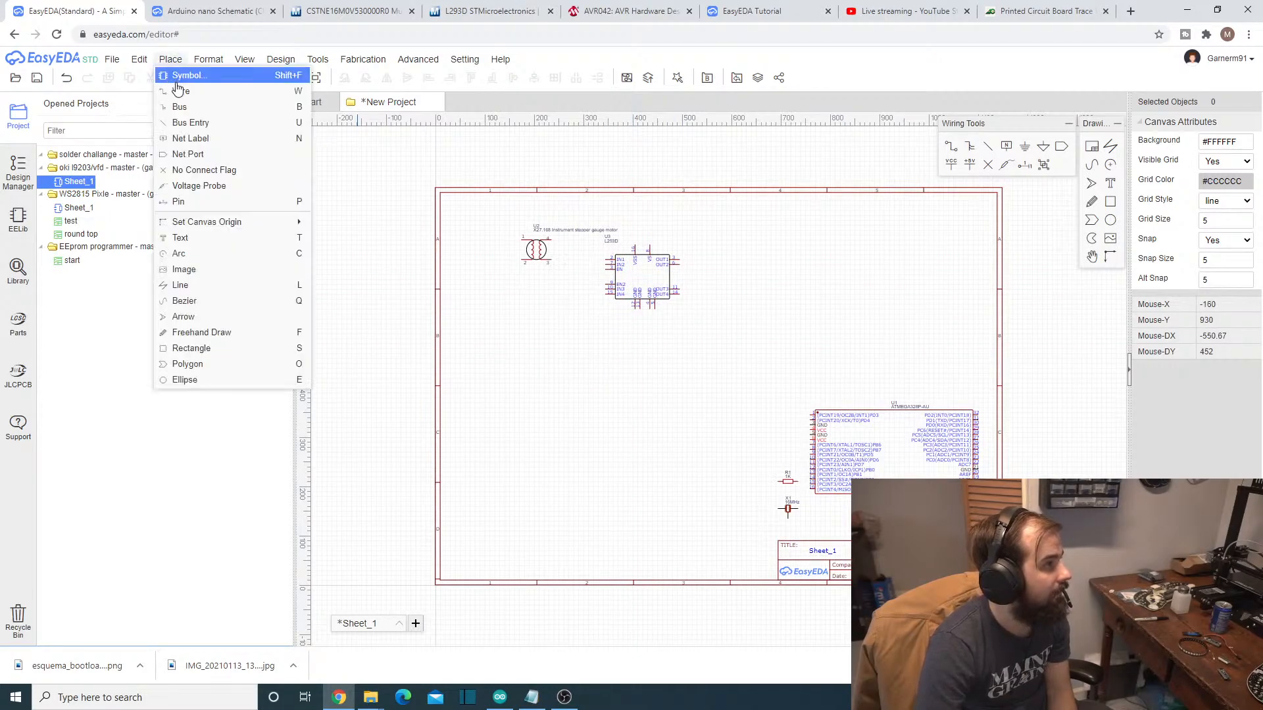
pyautogui.click(179, 81)
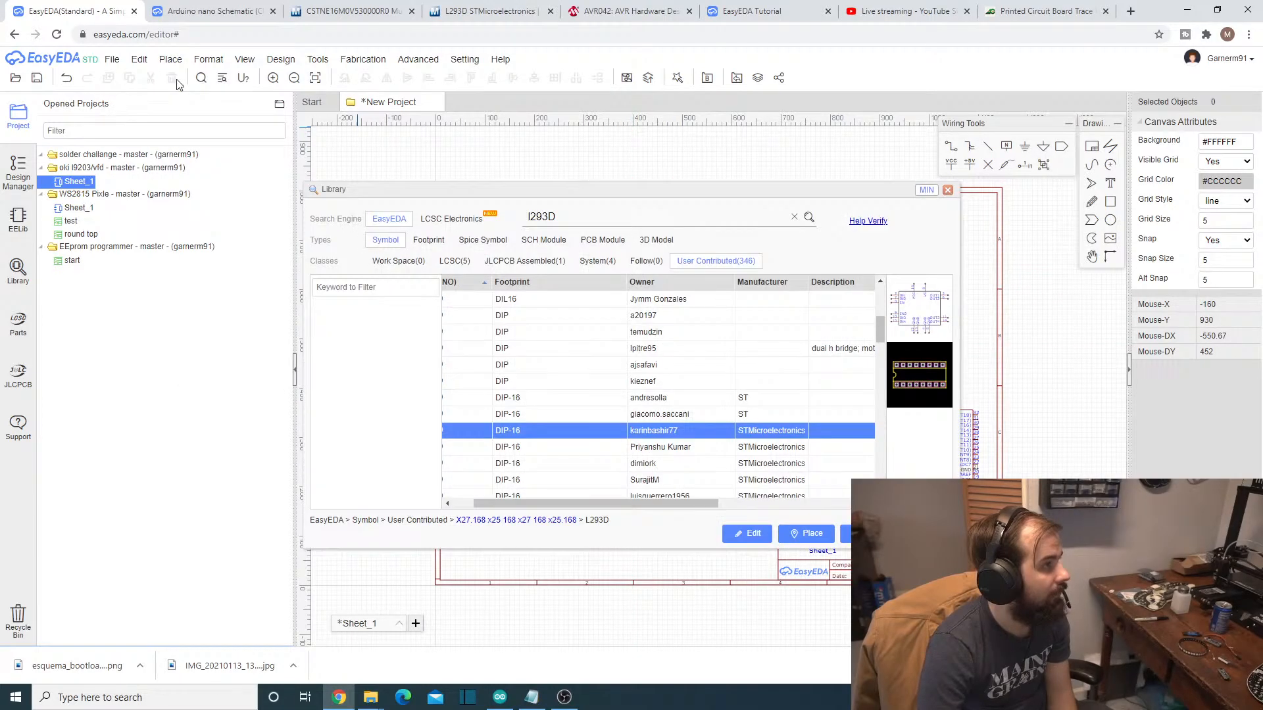
pyautogui.click(644, 450)
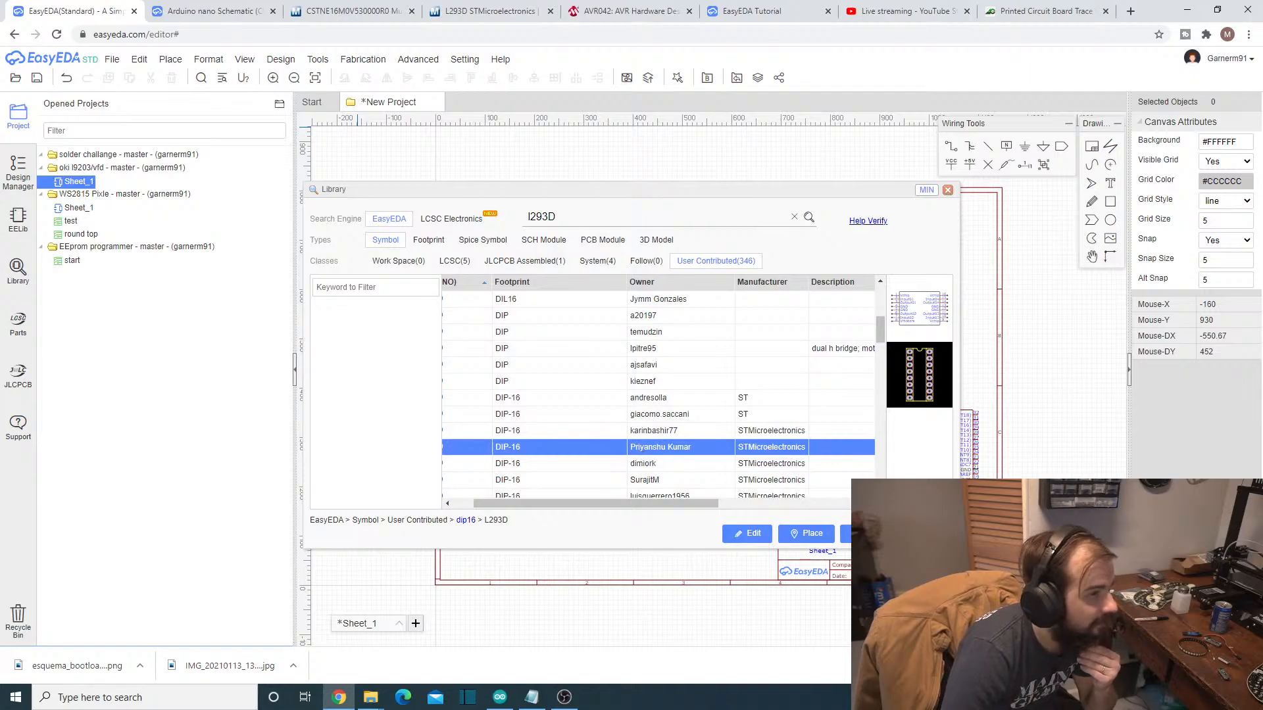
pyautogui.click(800, 542)
pyautogui.click(520, 362)
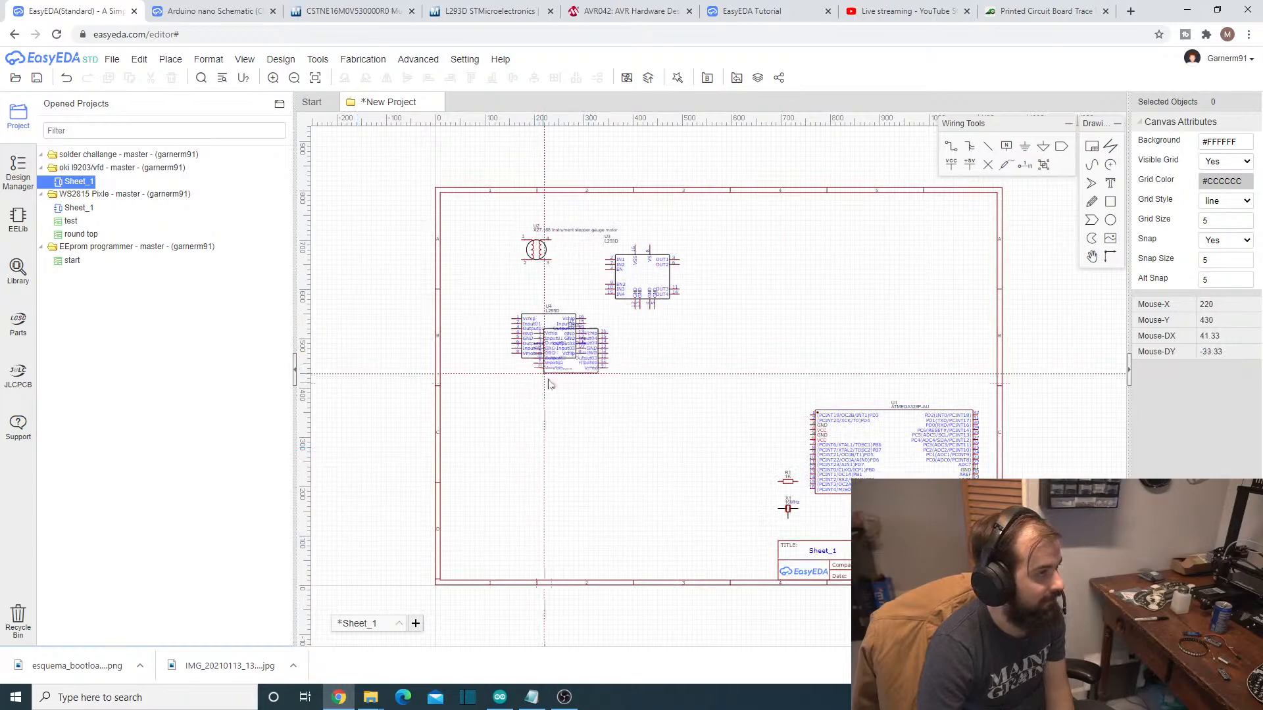
pyautogui.rightClick(599, 429)
# - Delete the L293D symbol that has pins on all four sides
pyautogui.click(656, 280)
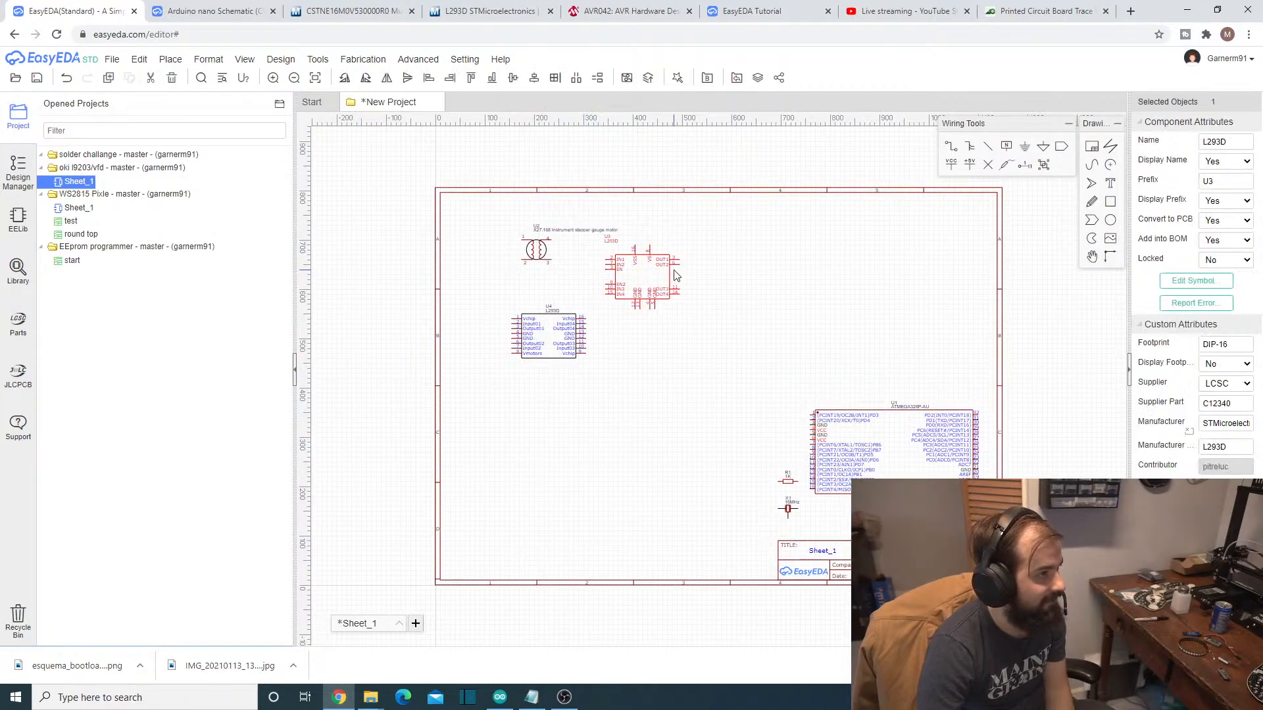
pyautogui.press('Delete')
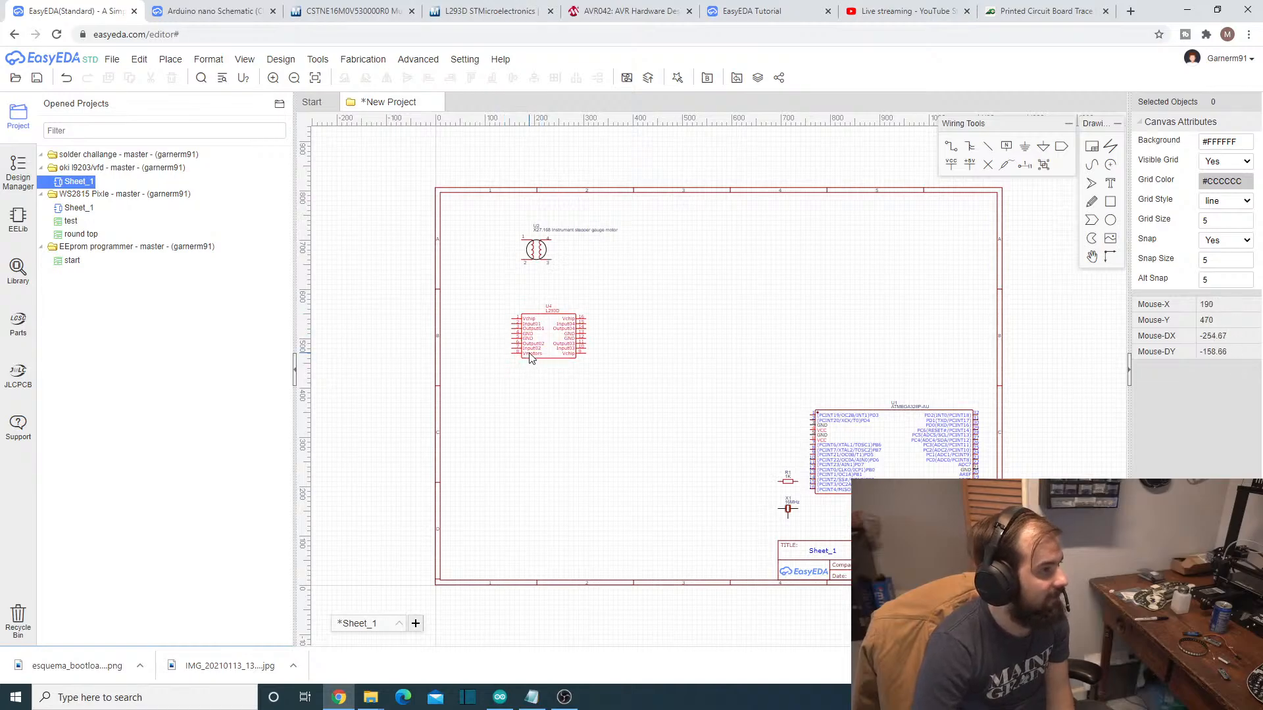
# - Move the L293D symbol up beside the stepper motor, just to its right near the sheet's upper edge
pyautogui.moveTo(530, 357); pyautogui.dragTo(602, 357)
pyautogui.click(605, 385)
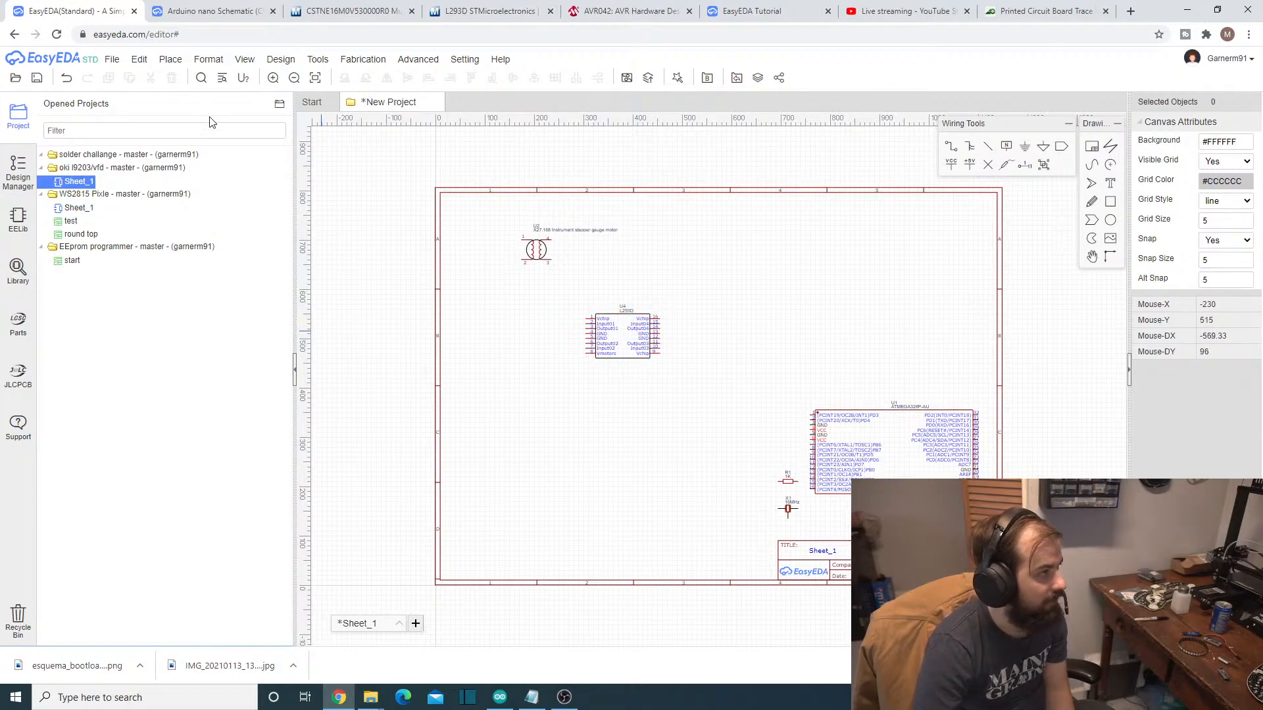
pyautogui.moveTo(613, 334); pyautogui.dragTo(625, 263)
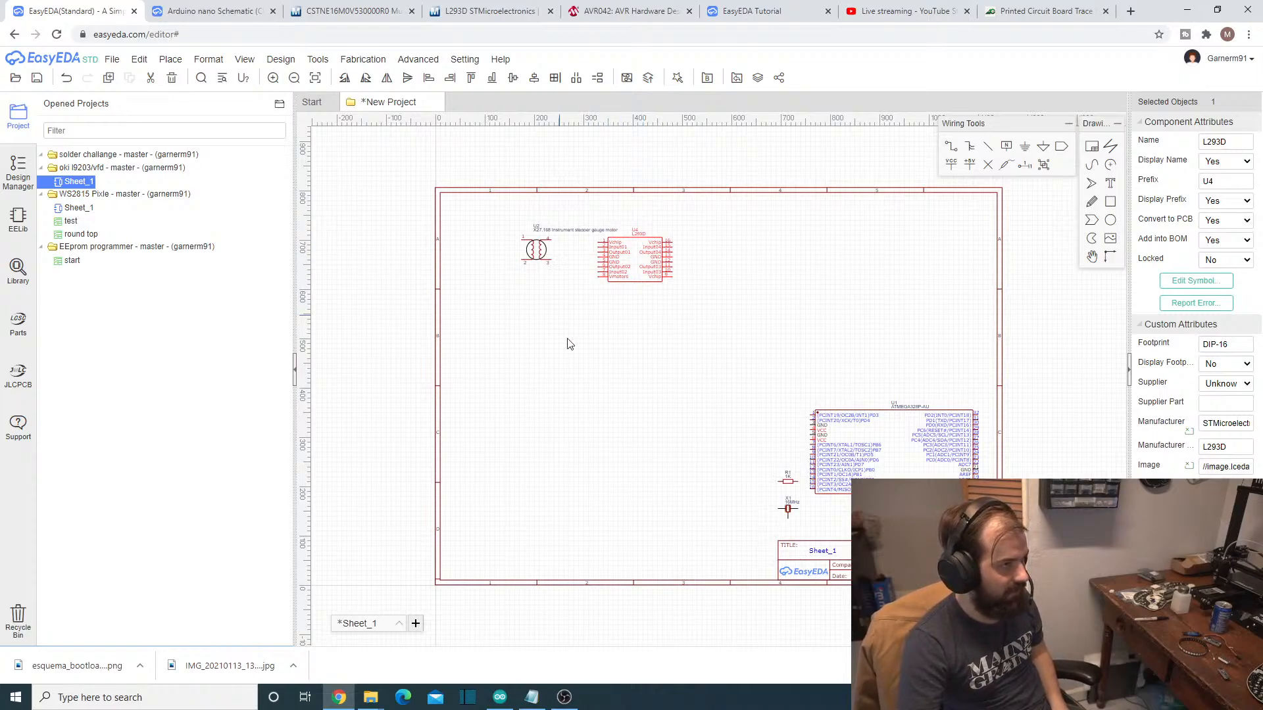
# - Copy the 4.7uf cap part number CL21A475KAQNNNG from the Notepad parts list and search the EasyEDA symbol library for it
pyautogui.moveTo(108, 62)
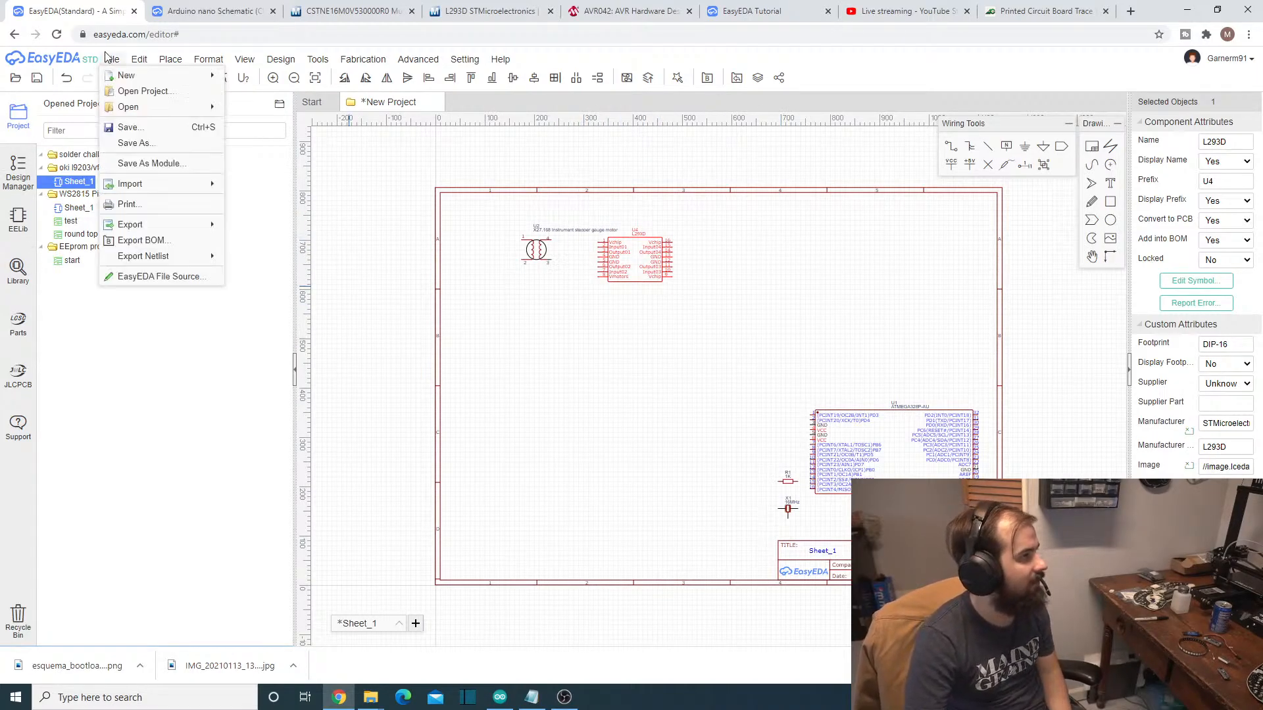
pyautogui.click(176, 74)
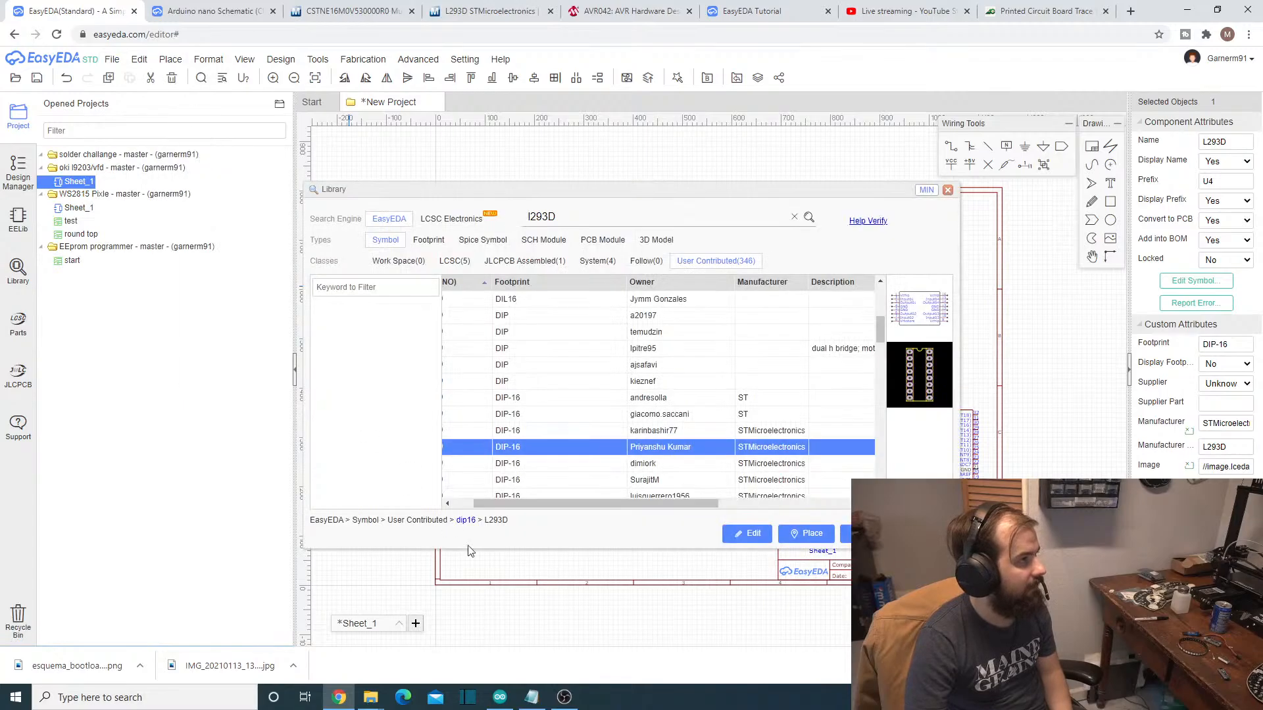
pyautogui.click(532, 697)
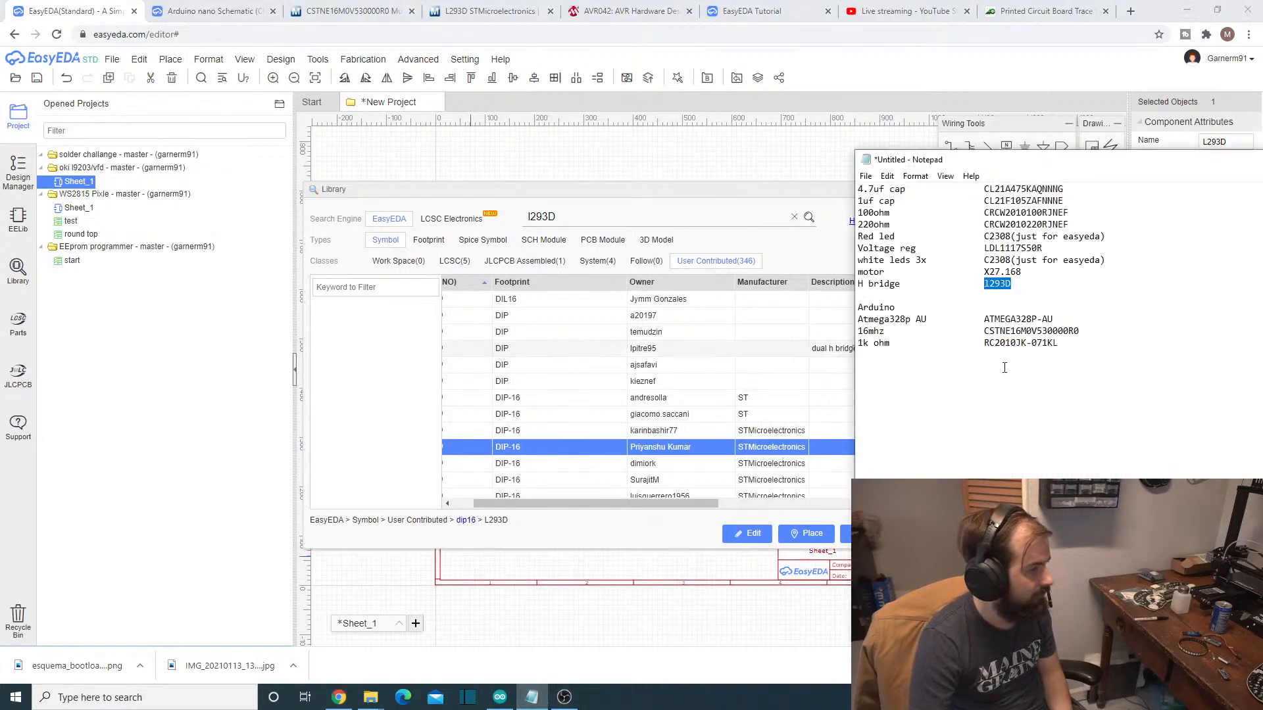
pyautogui.click(1085, 195)
pyautogui.moveTo(1085, 189); pyautogui.dragTo(985, 190)
pyautogui.hotkey('ctrl', 'c')
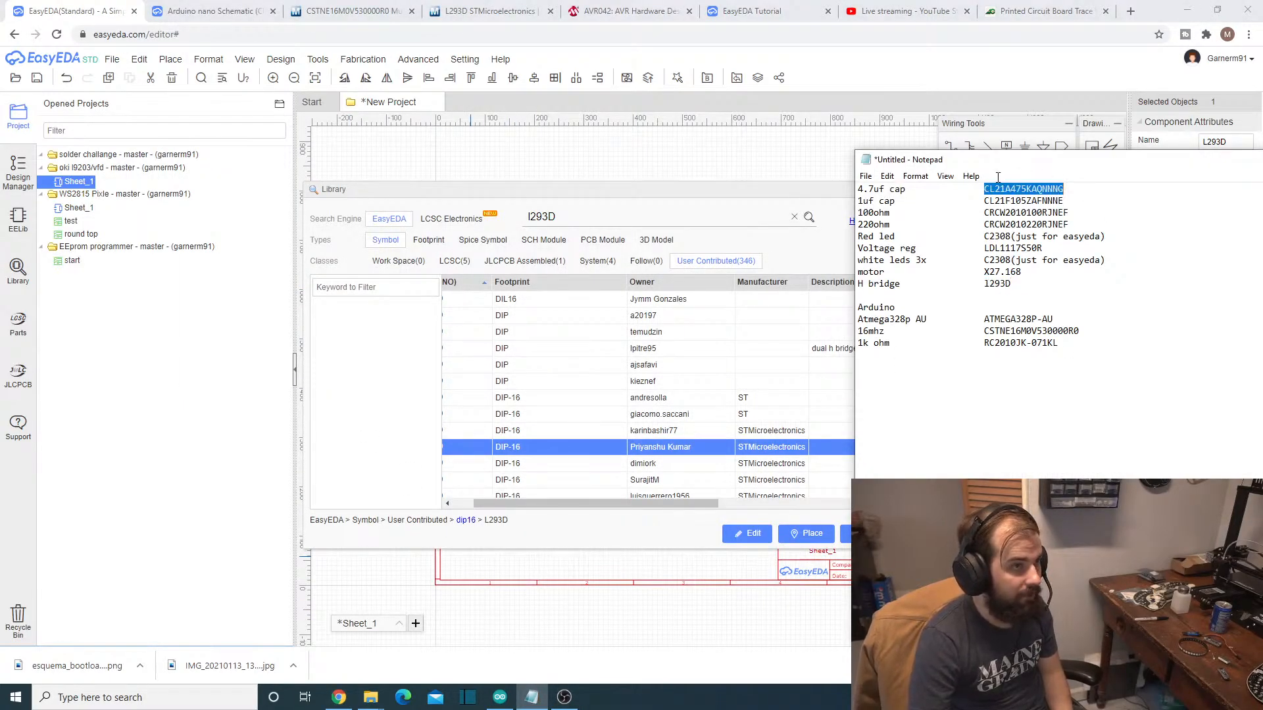
pyautogui.click(598, 219)
pyautogui.doubleClick(598, 219)
pyautogui.hotkey('ctrl', 'v')
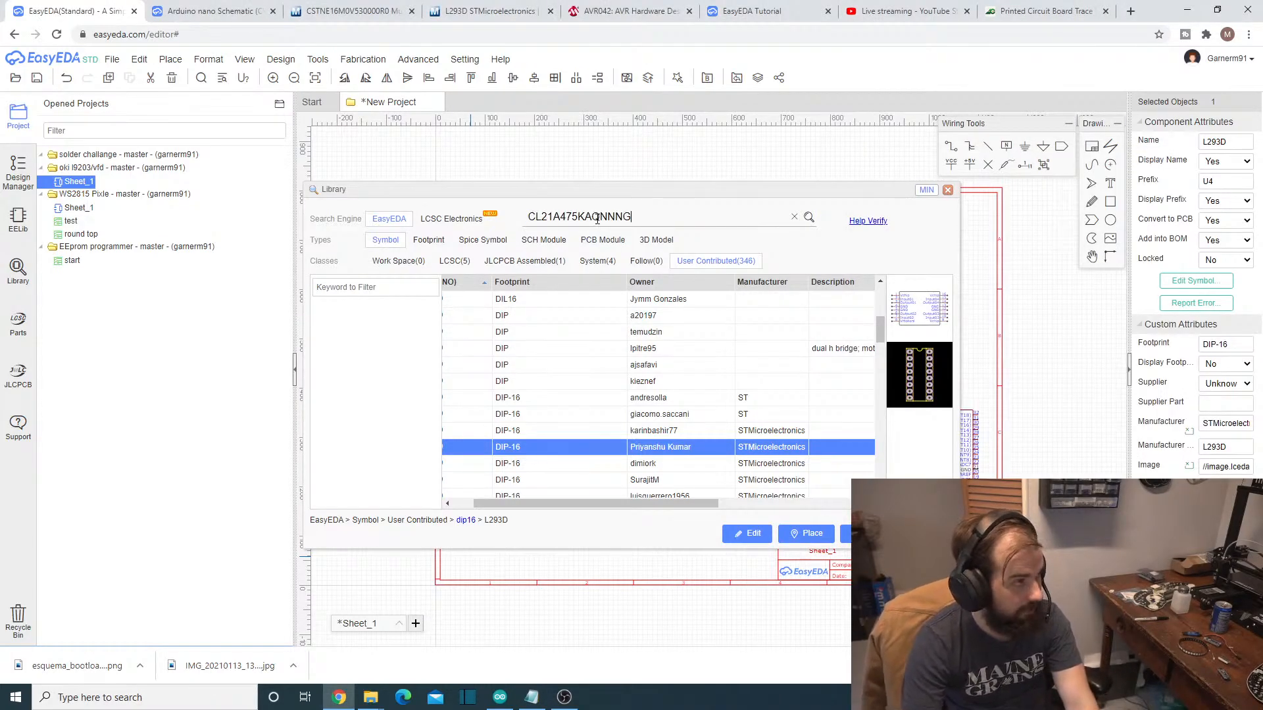
pyautogui.click(810, 218)
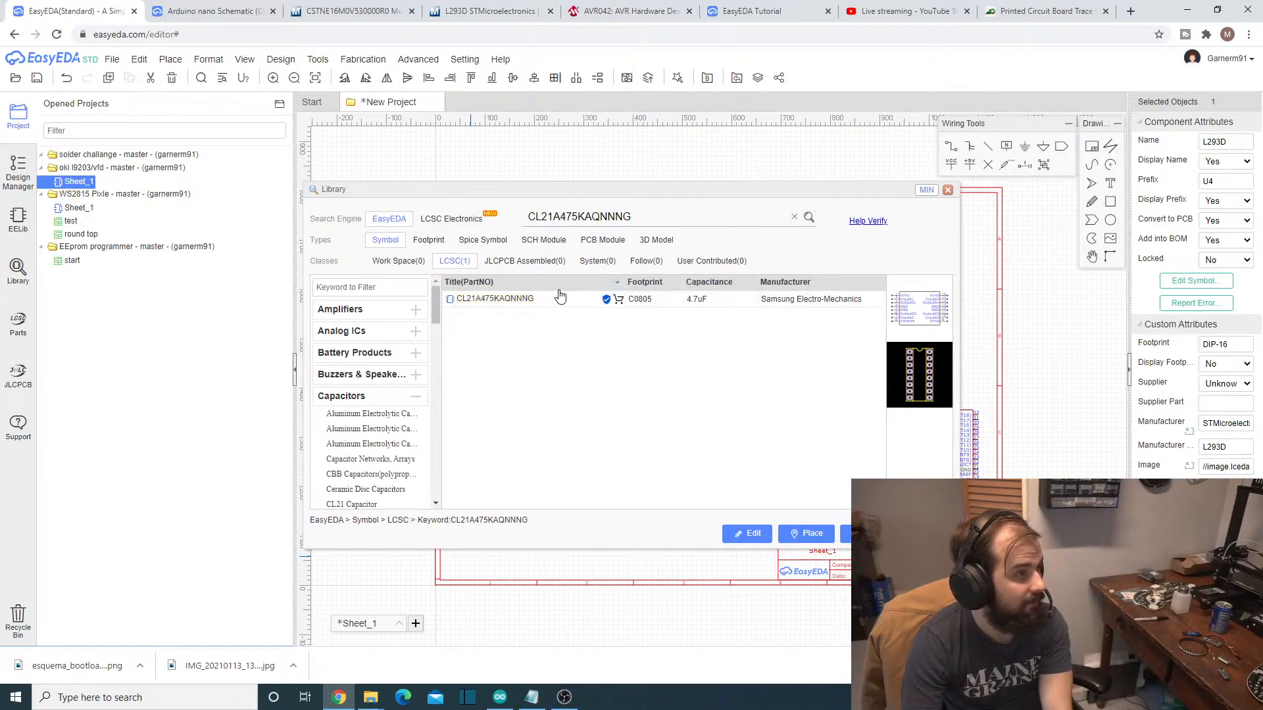
# - Place the Samsung 4.7uF C0805 capacitor CL21A475KAQNNNG below the stepper motor and end placement
pyautogui.click(495, 300)
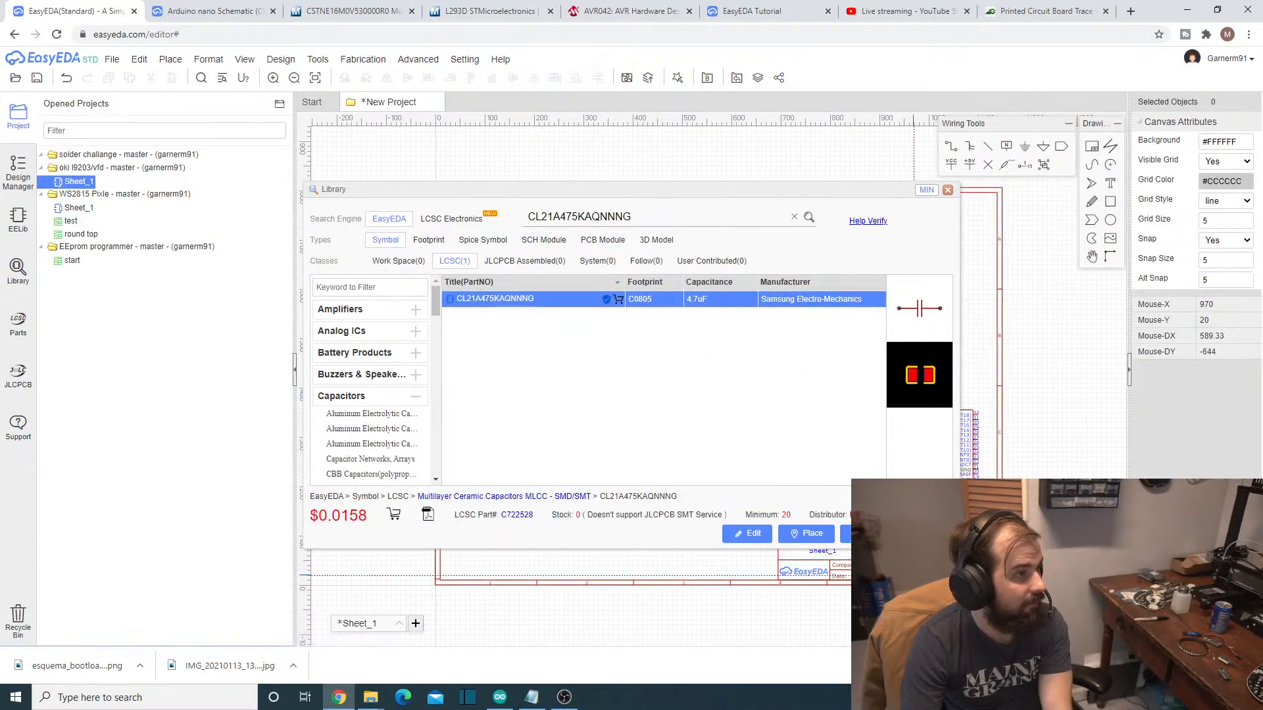
pyautogui.click(806, 534)
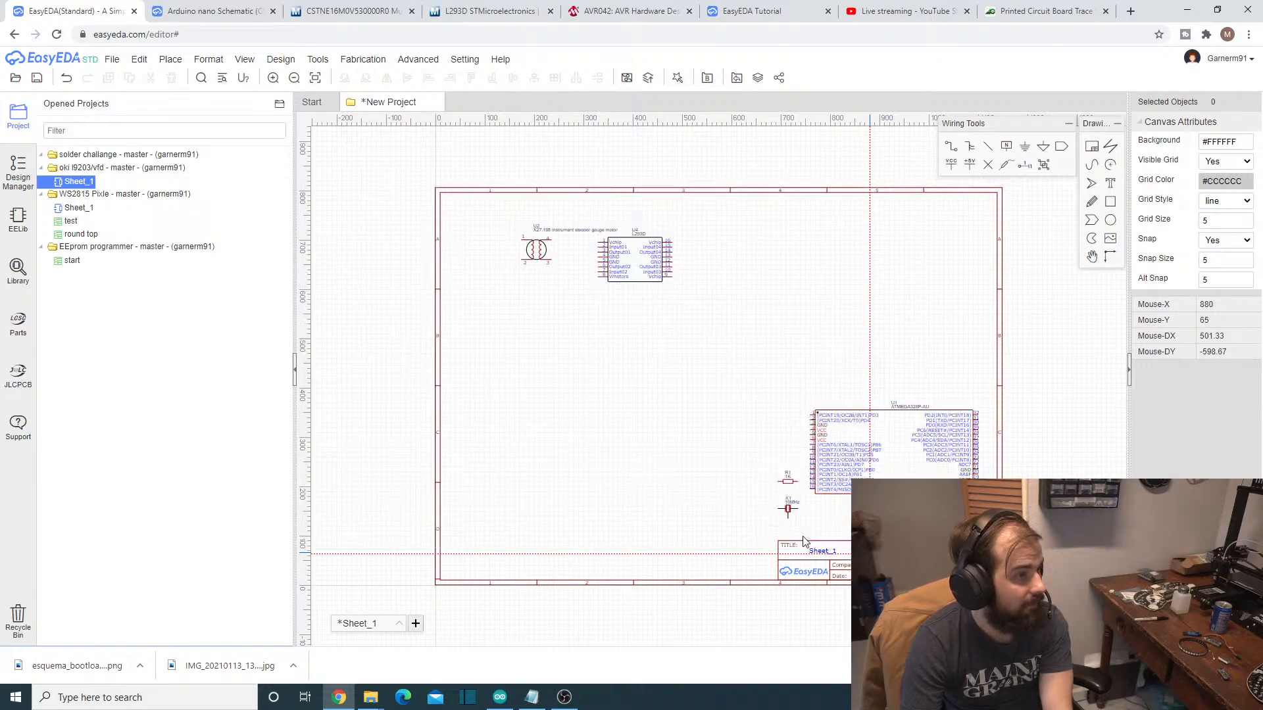
pyautogui.press('Escape')
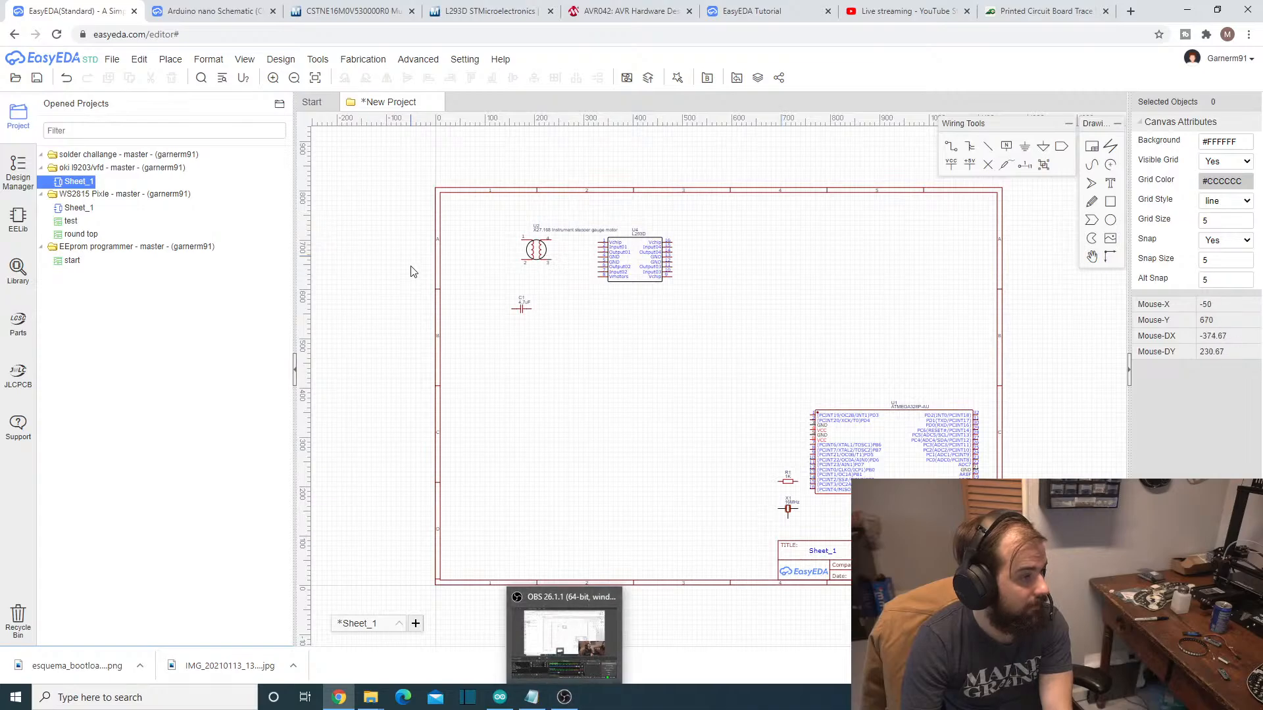
# - Check the livestream's analytics and chat in YouTube Studio, and return to the EasyEDA schematic
pyautogui.click(886, 8)
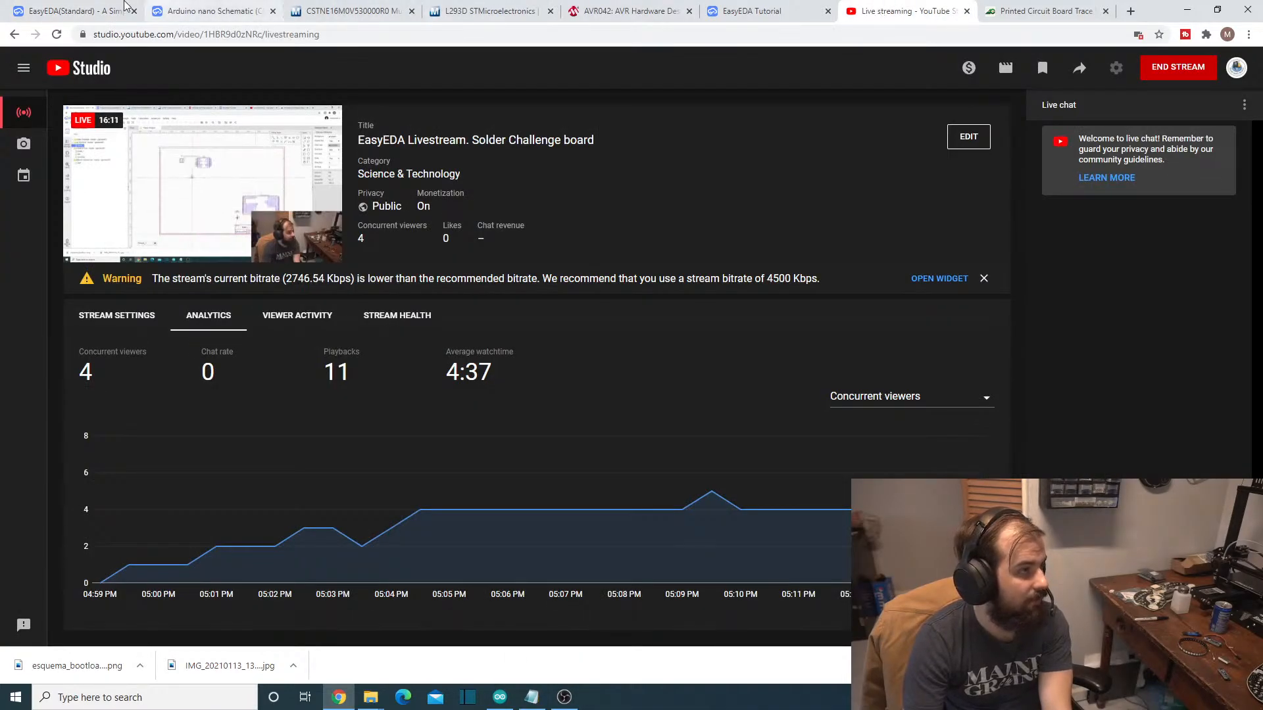
pyautogui.click(63, 10)
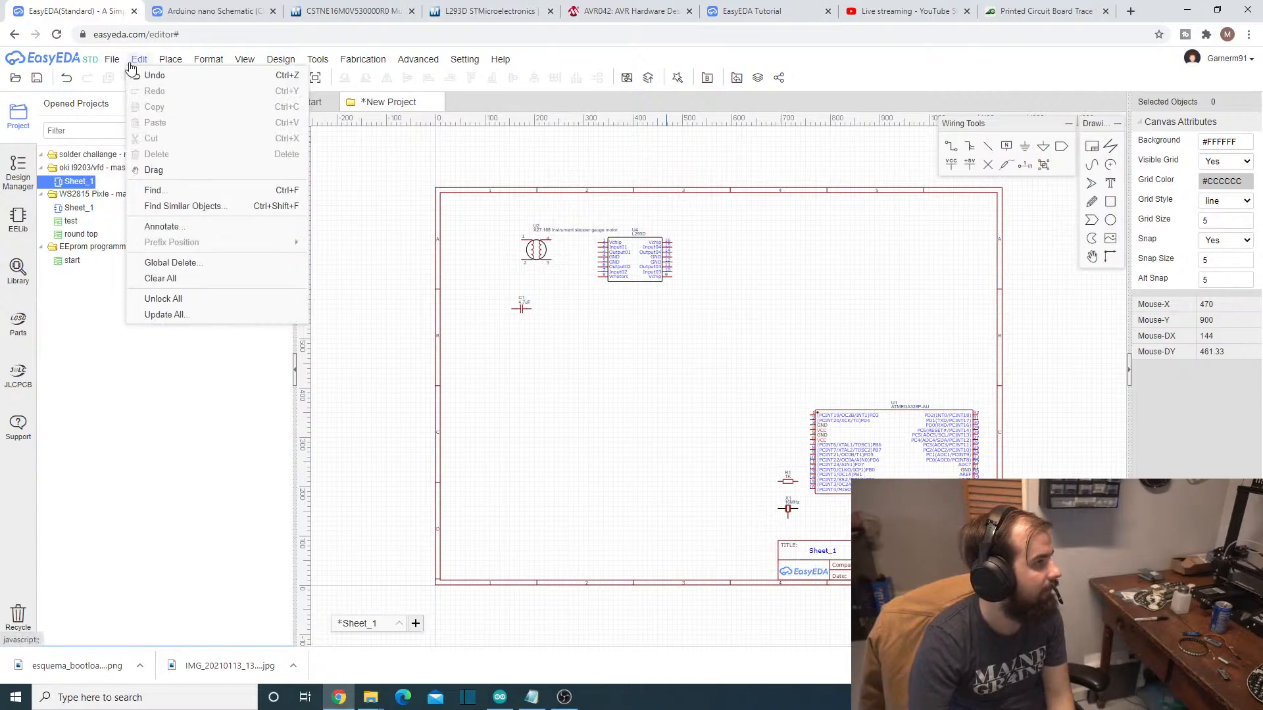
# - Copy the 1uf cap part number CL21F105ZAFNNNE from the Notepad parts list and search the EasyEDA symbol library for it
pyautogui.moveTo(109, 66)
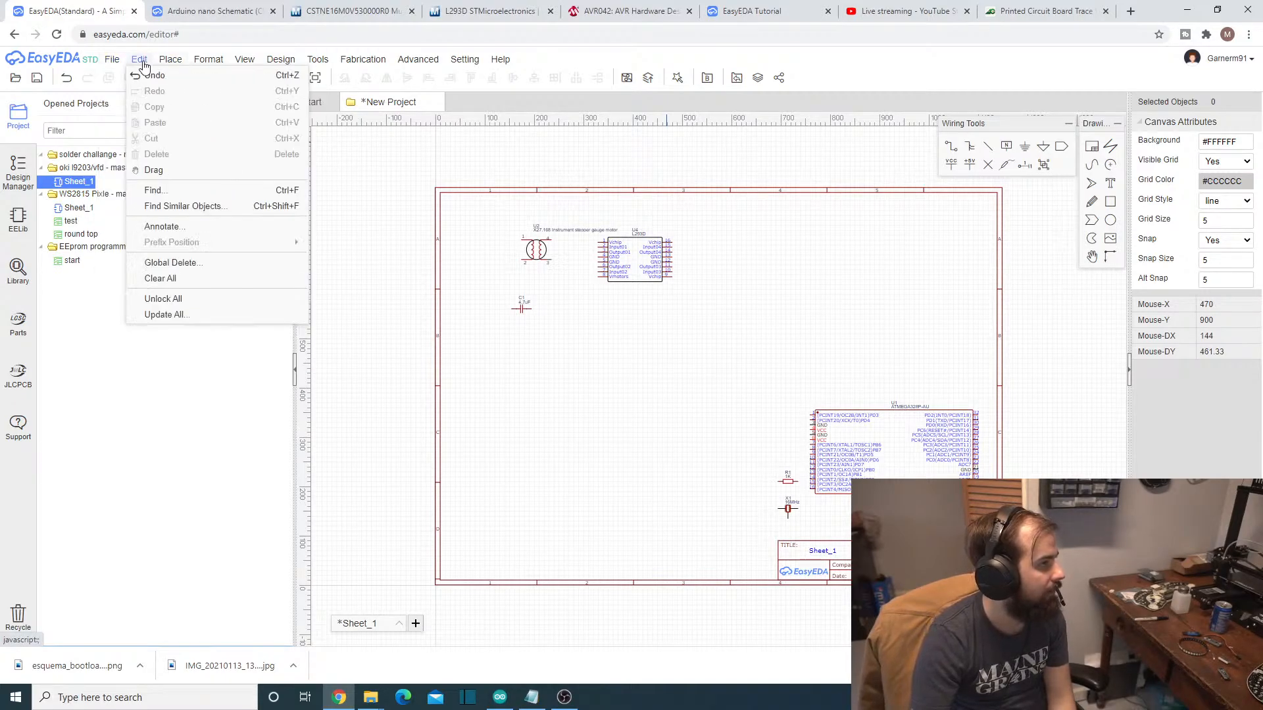
pyautogui.moveTo(163, 61)
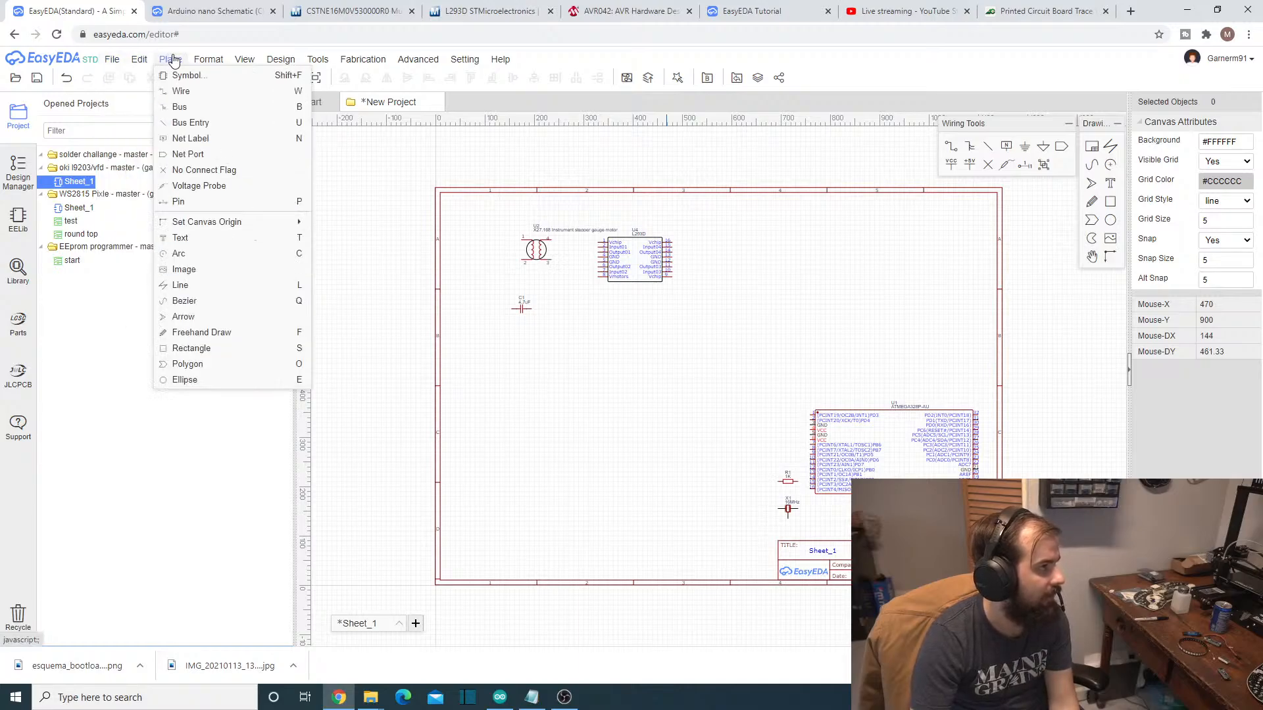
pyautogui.click(179, 74)
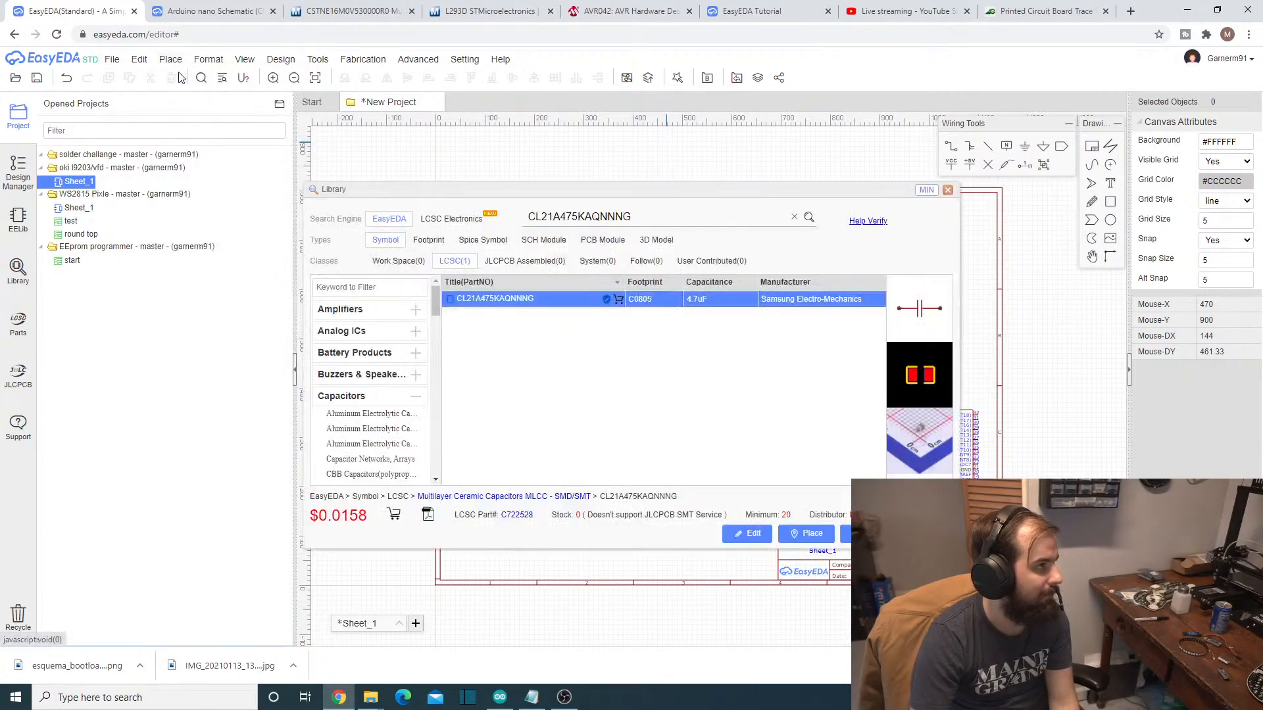
pyautogui.click(566, 698)
pyautogui.click(567, 698)
pyautogui.click(533, 697)
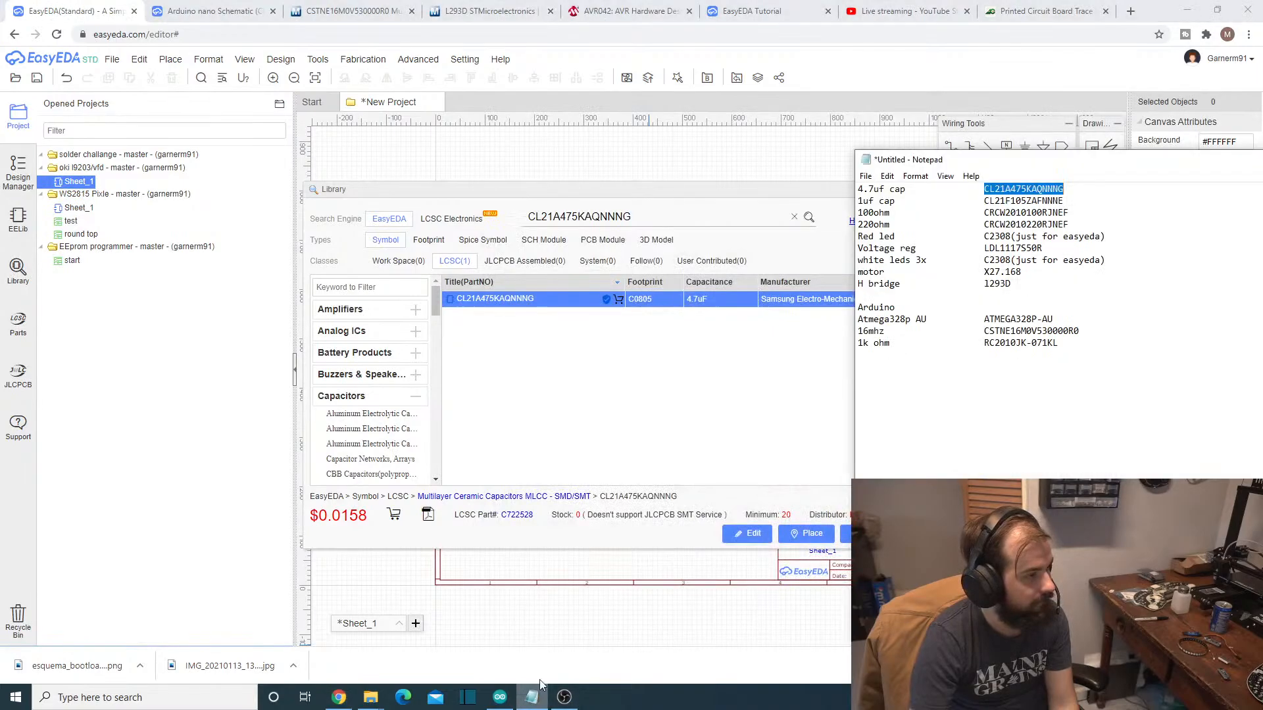
pyautogui.moveTo(983, 201); pyautogui.dragTo(1080, 207)
pyautogui.hotkey('ctrl', 'c')
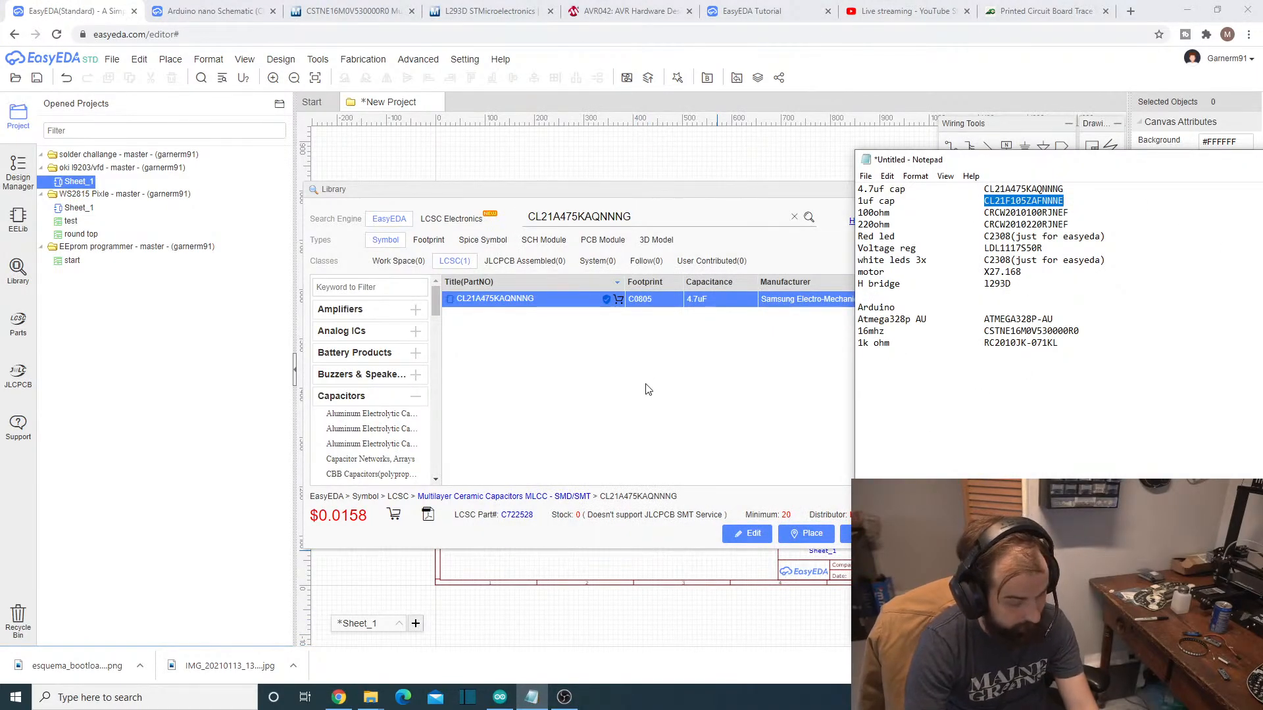
pyautogui.click(652, 268)
pyautogui.doubleClick(670, 217)
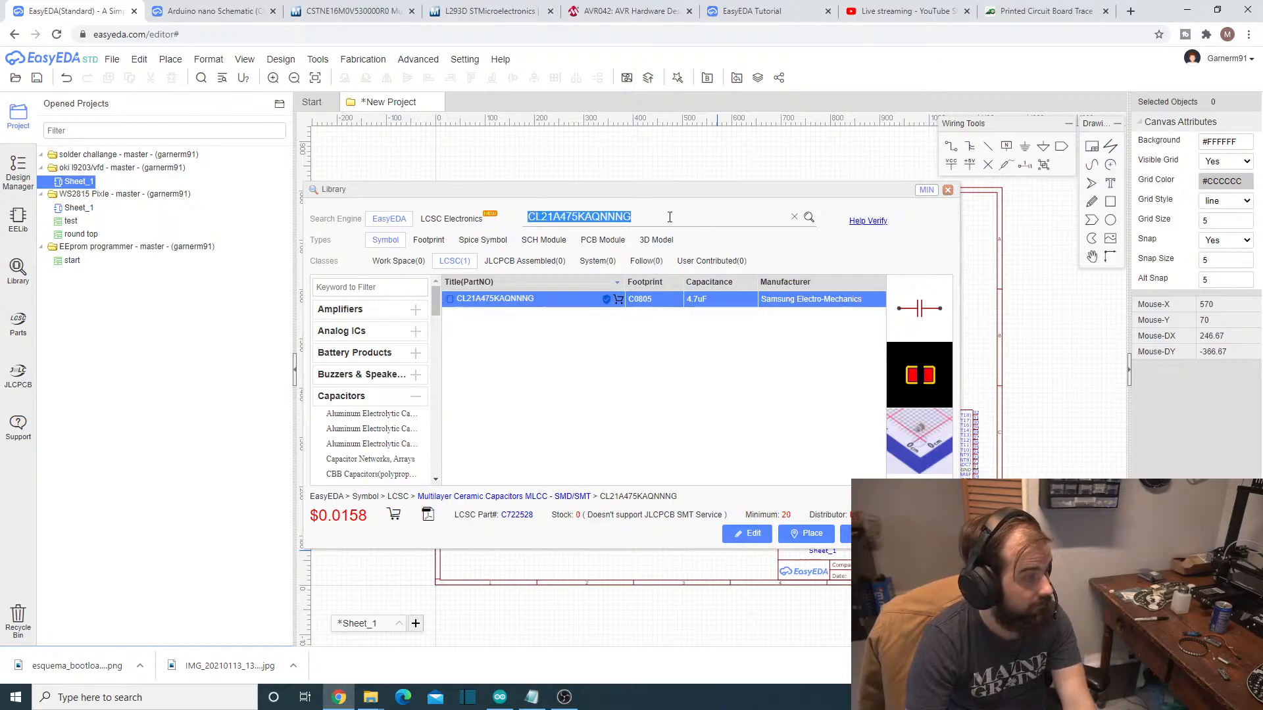
pyautogui.hotkey('ctrl', 'v')
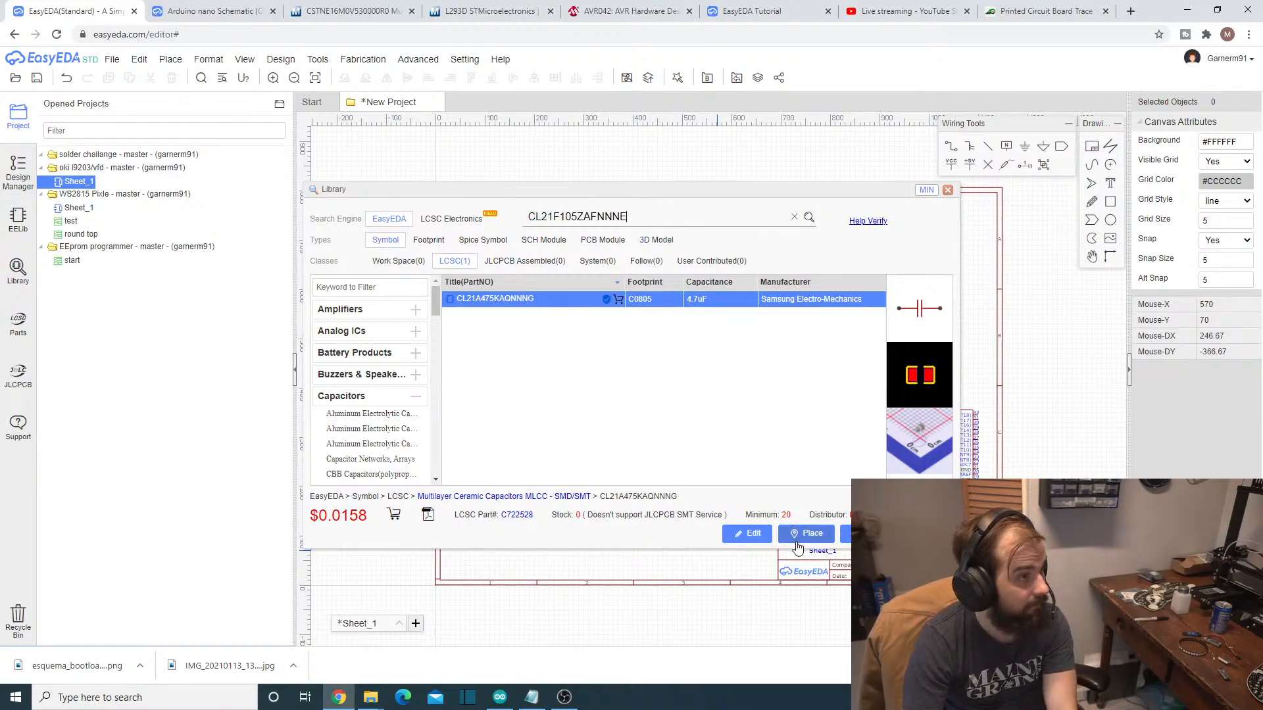
pyautogui.click(809, 217)
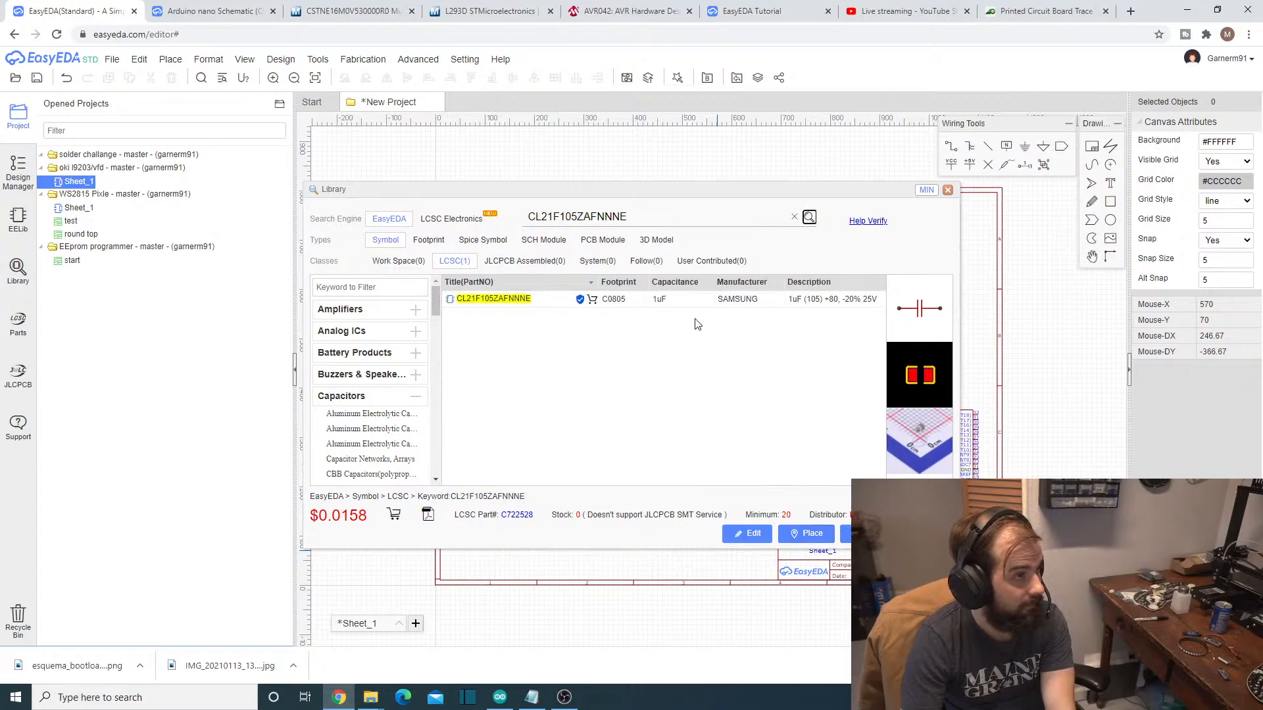
# - Place the Samsung 1uF C0805 capacitor CL21F105ZAFNNNE directly below the 4.7uF capacitor and end placement
pyautogui.click(541, 308)
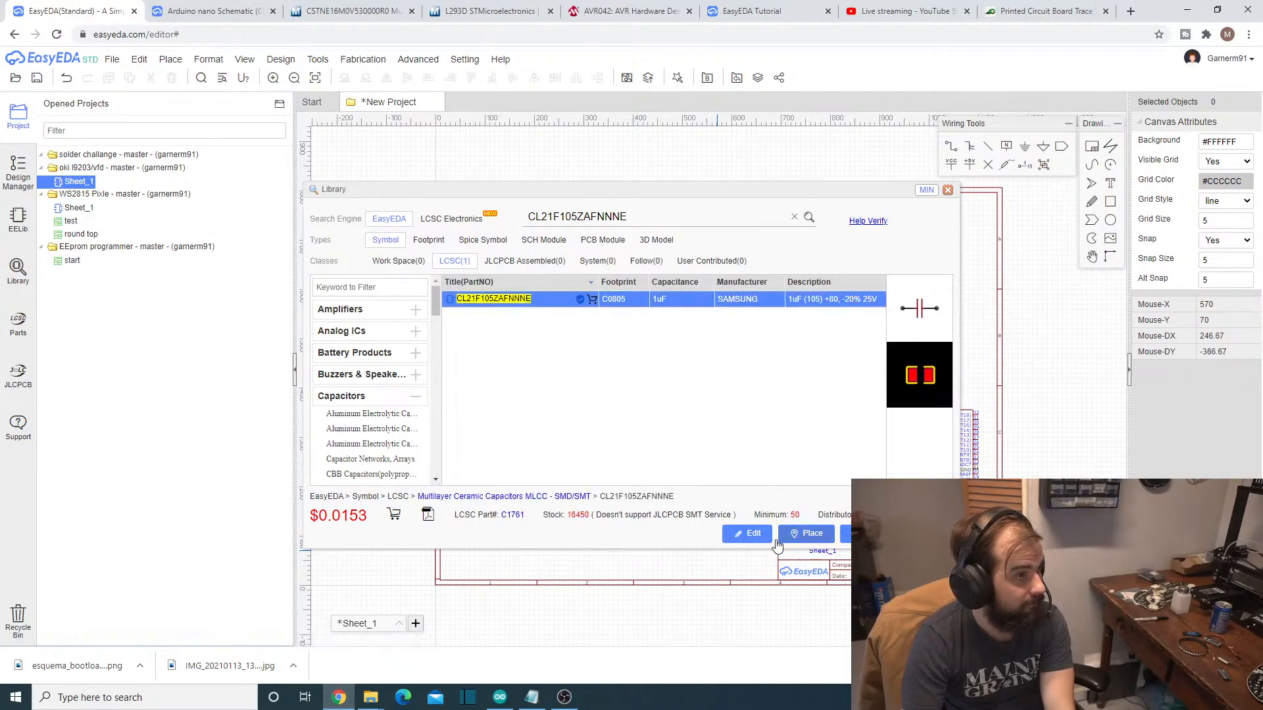
pyautogui.click(813, 538)
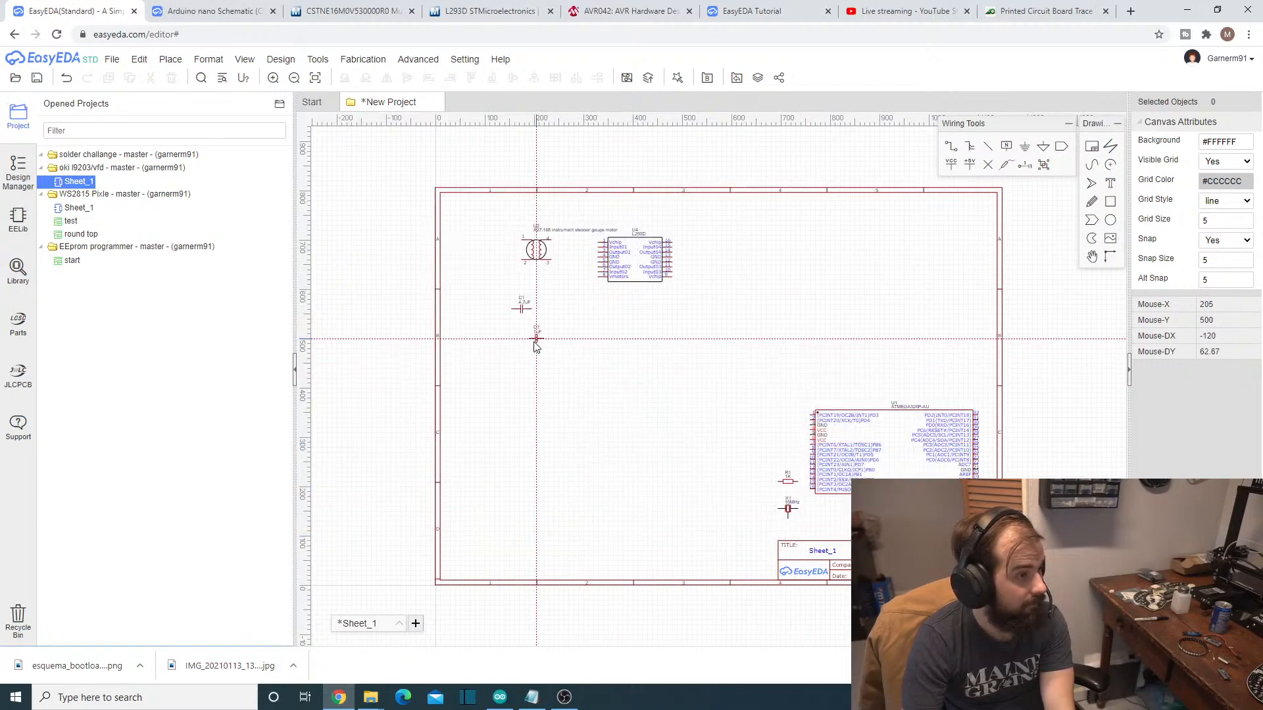
pyautogui.click(521, 307)
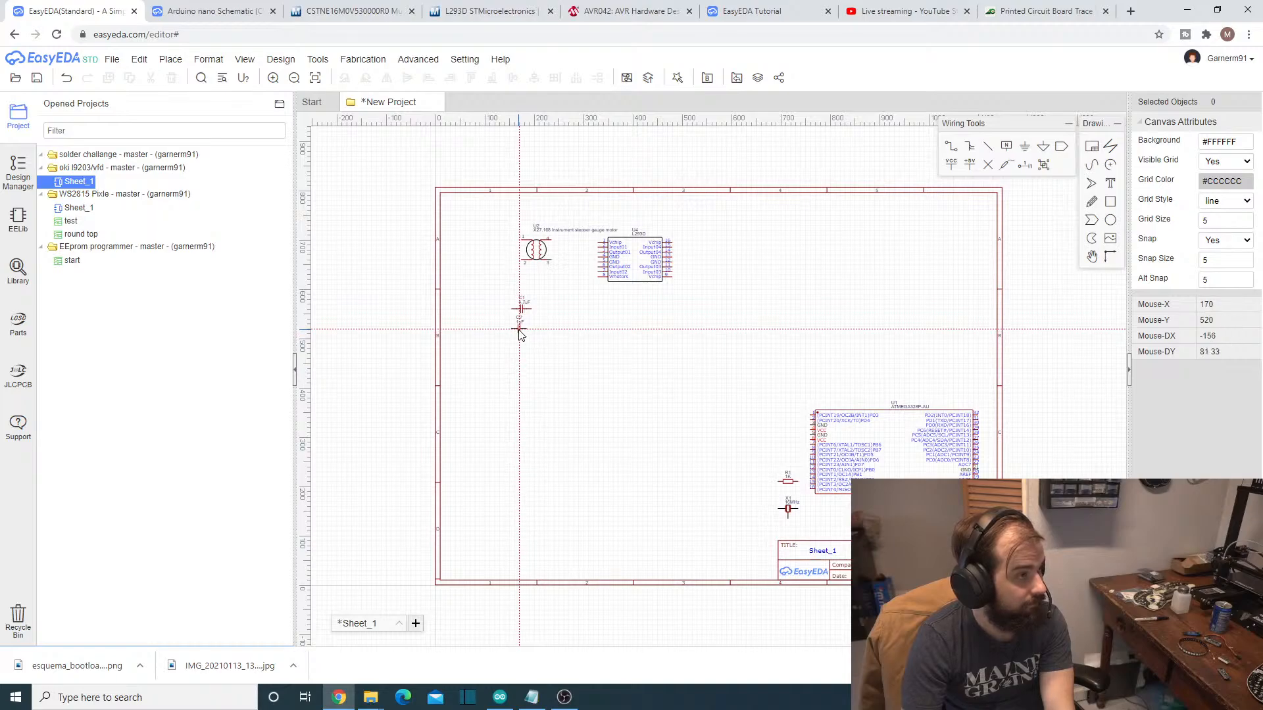
pyautogui.click(521, 327)
pyautogui.press('Escape')
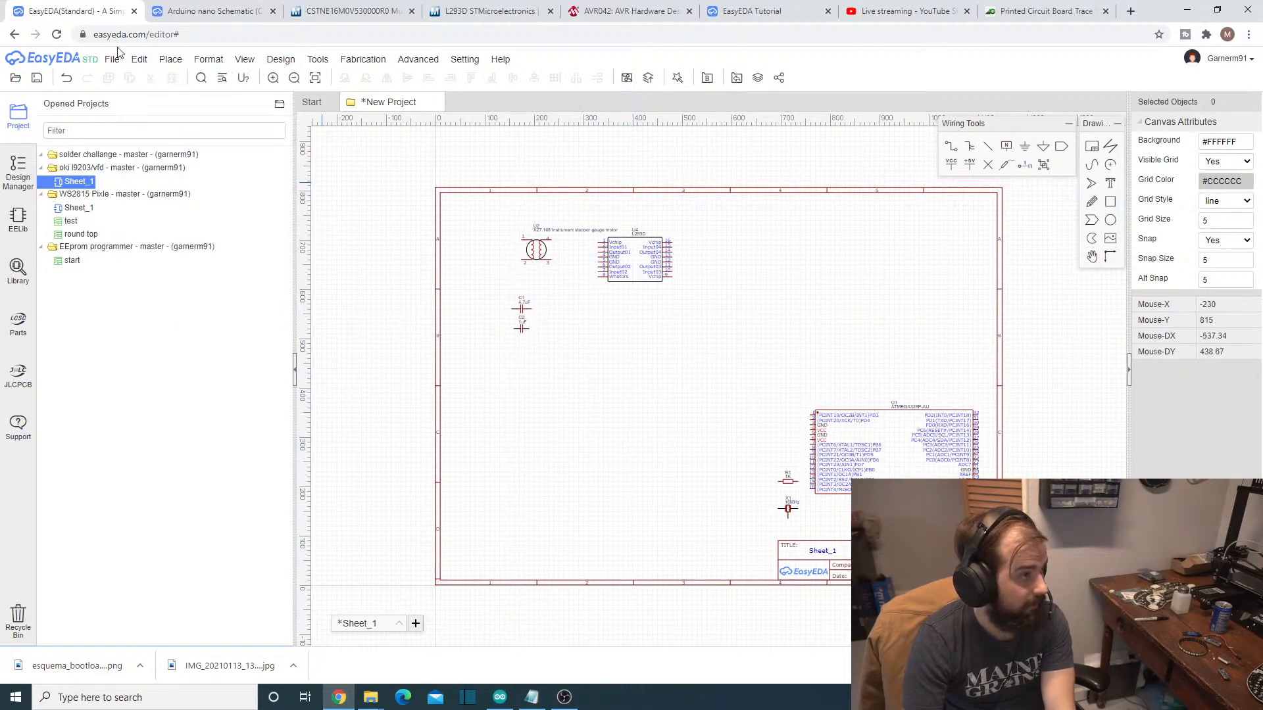
# - Copy the 100ohm part number CRCW2010100RJNEF from the Notepad parts list and search the EasyEDA symbol library for it
pyautogui.click(190, 76)
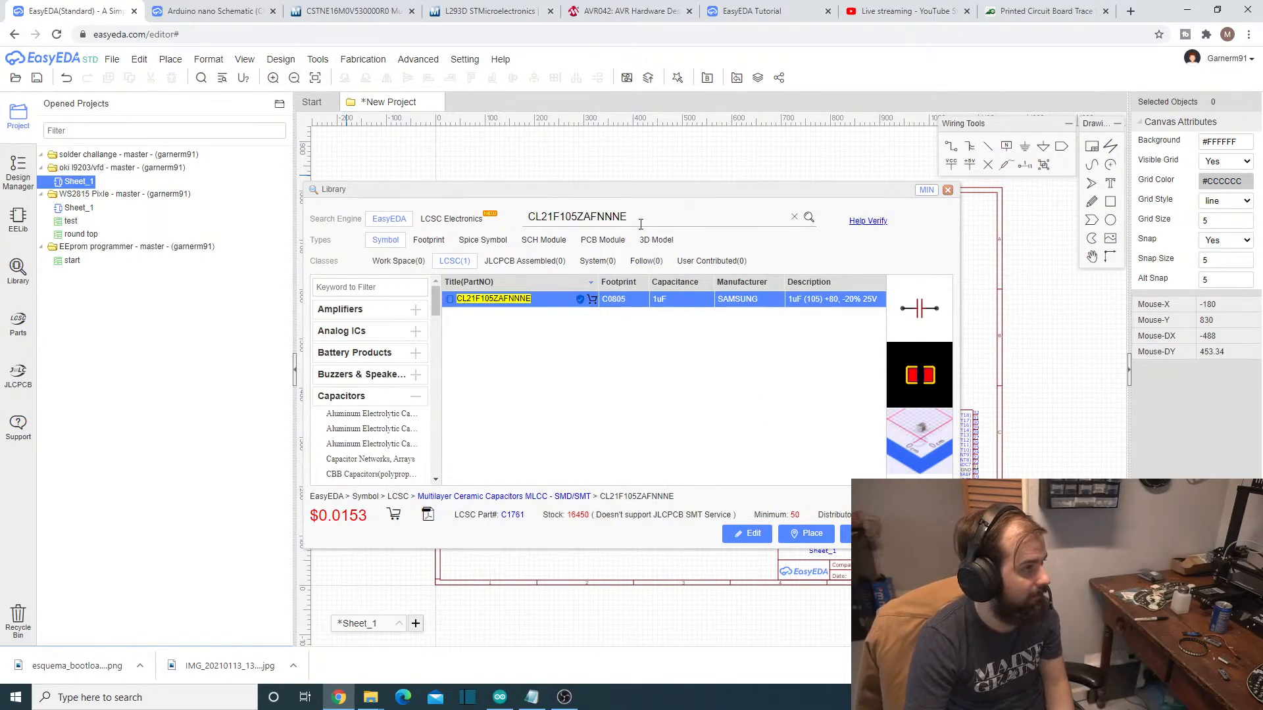
pyautogui.click(532, 700)
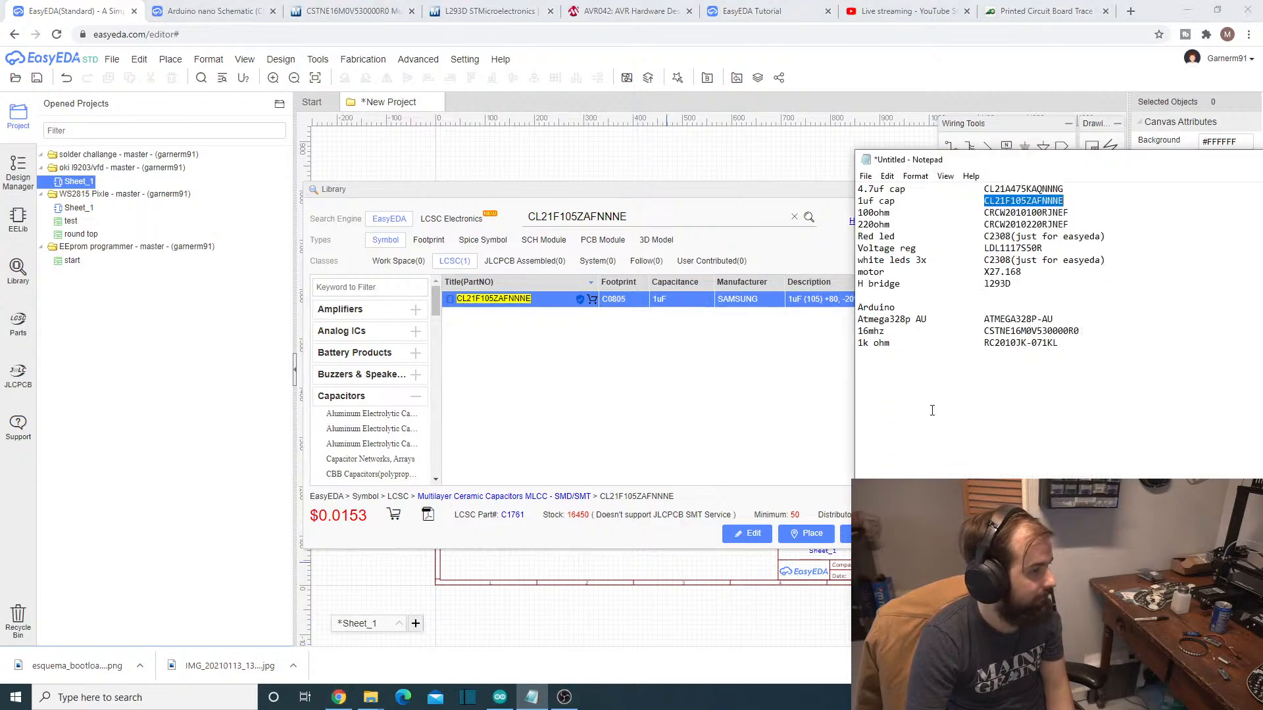
pyautogui.moveTo(986, 213); pyautogui.dragTo(1082, 215)
pyautogui.hotkey('ctrl', 'c')
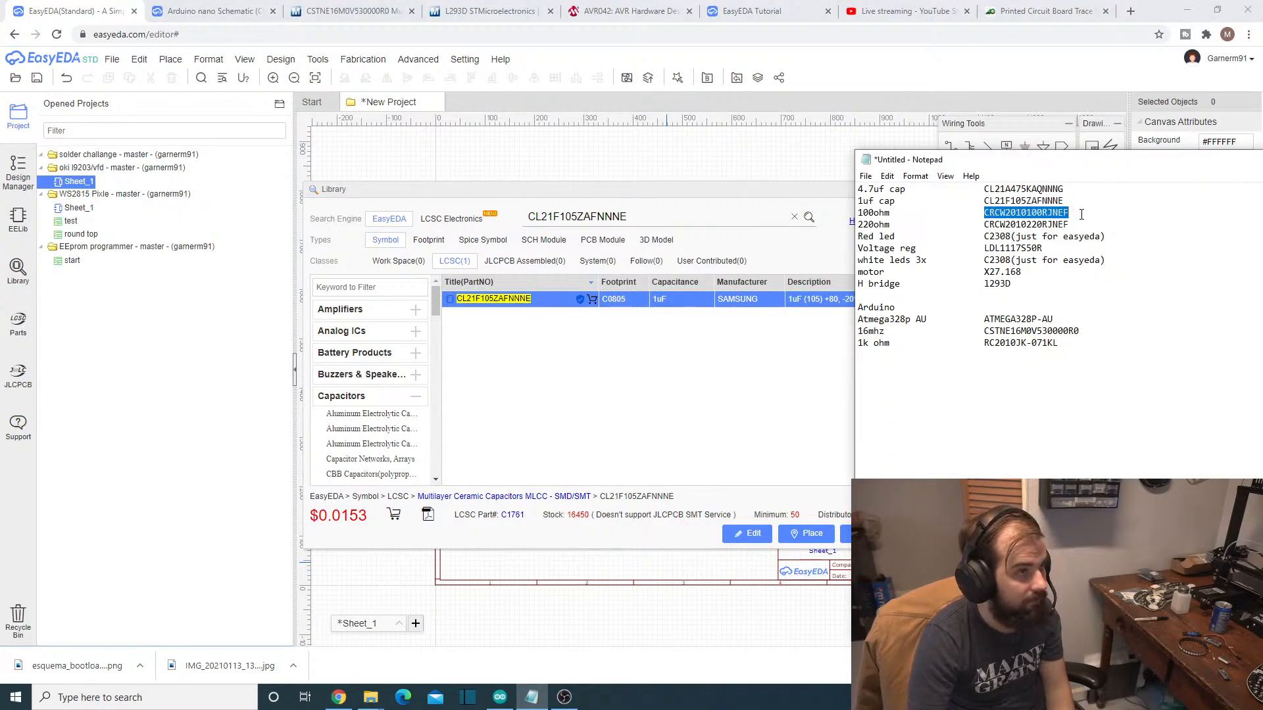
pyautogui.click(658, 339)
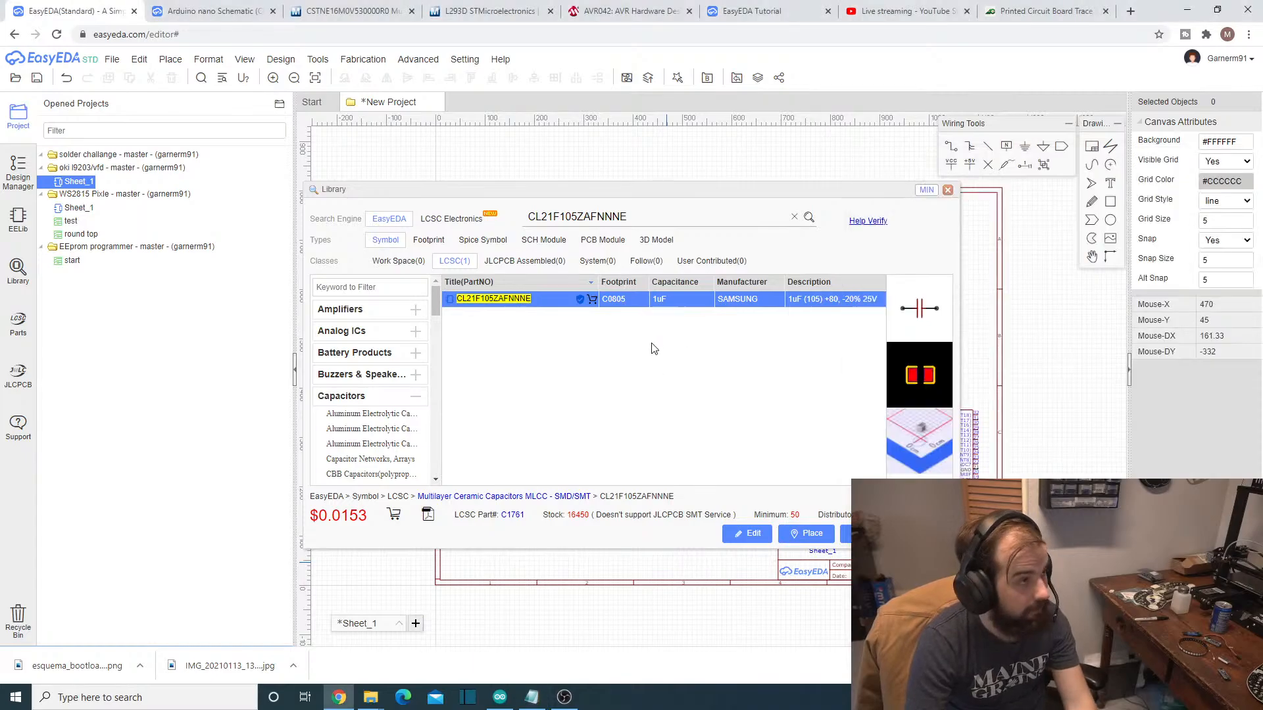
pyautogui.click(649, 216)
pyautogui.hotkey('ctrl', 'a')
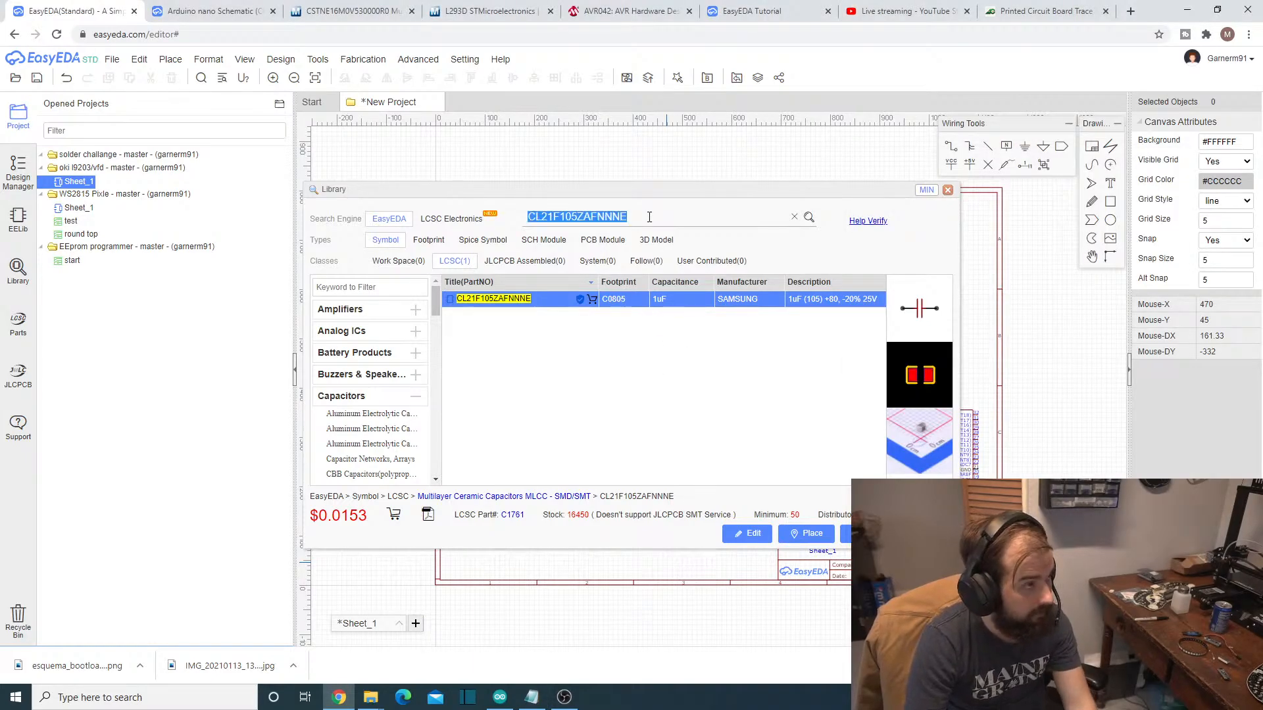
pyautogui.hotkey('ctrl', 'v')
pyautogui.click(809, 218)
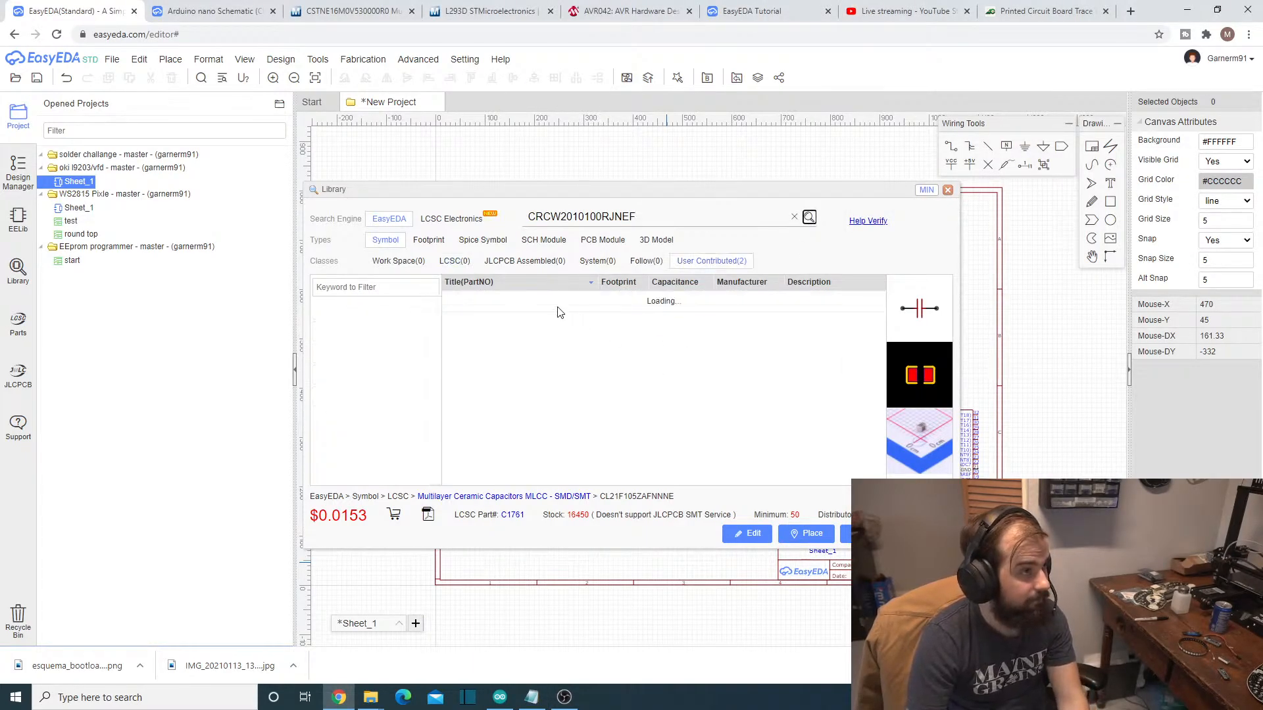
# - Place the first user-contributed CRCW2010100RJNEF resistor, footprint RESC5025X71N, in the upper-right area of the schematic sheet
pyautogui.click(515, 304)
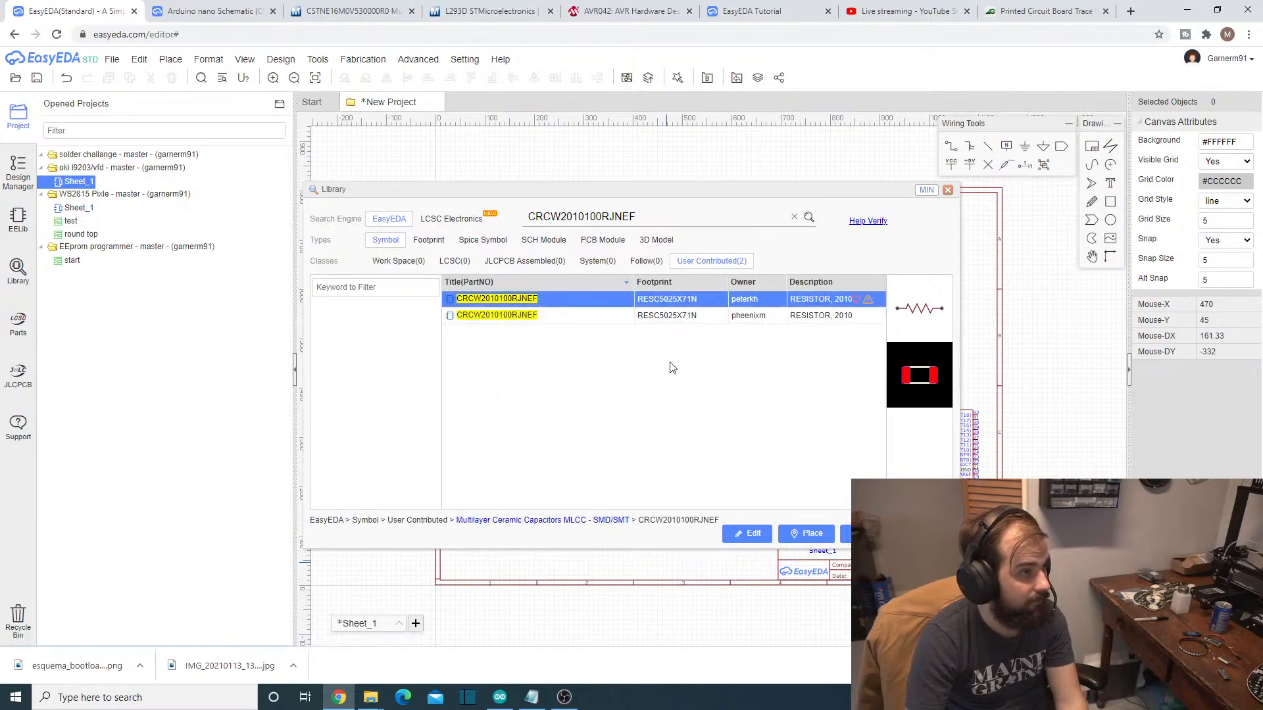
pyautogui.click(789, 541)
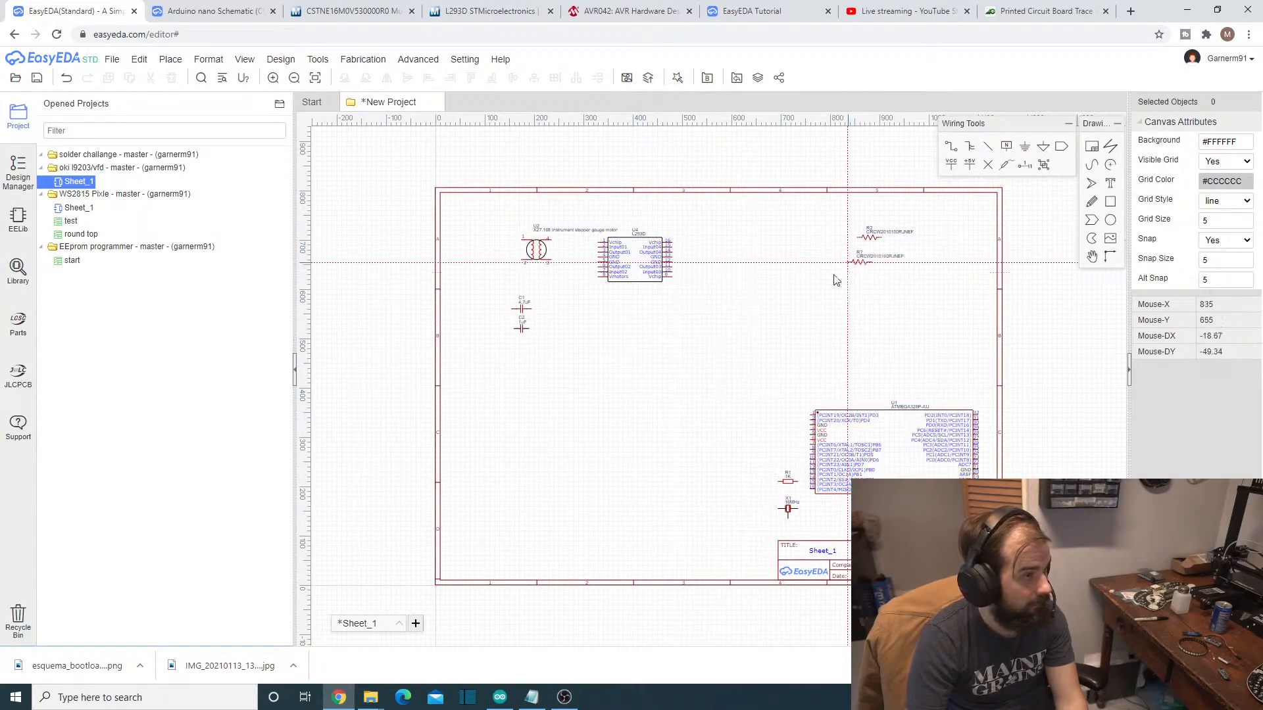
pyautogui.click(858, 238)
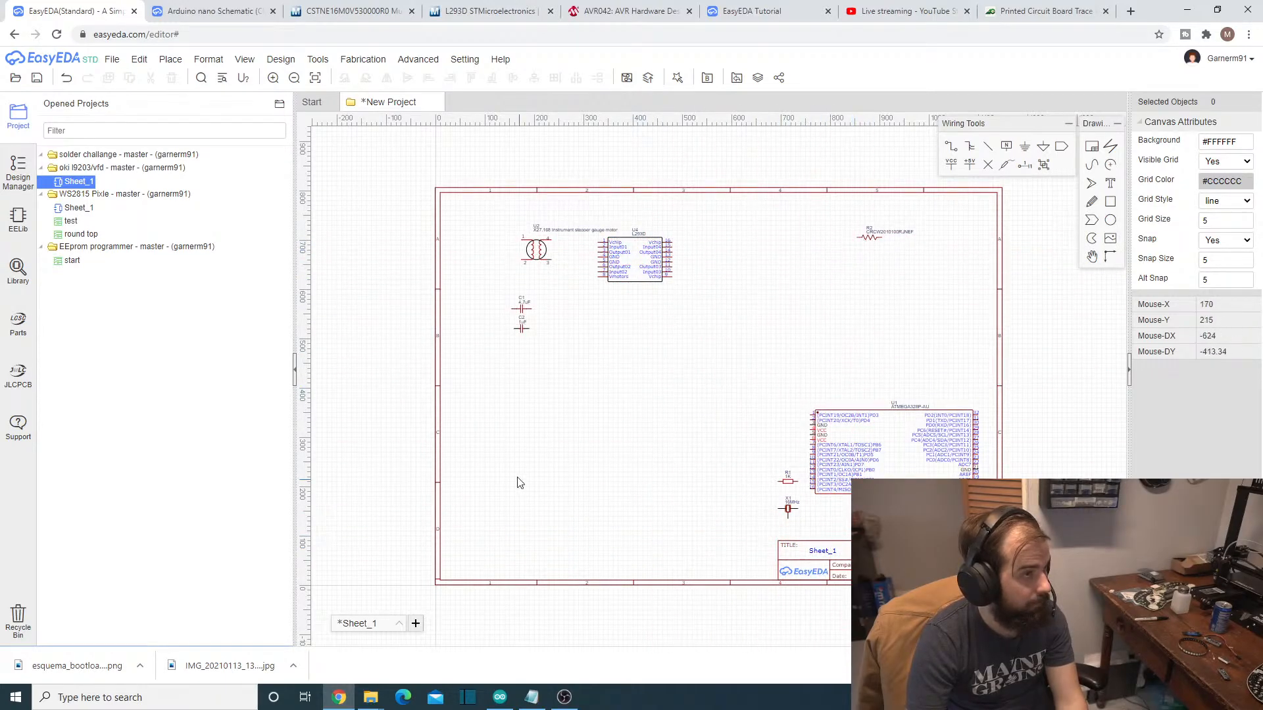
# - Copy the 220ohm part number CRCW2010220RJNEF from the Notepad parts list and search the EasyEDA symbol library for it
pyautogui.click(533, 698)
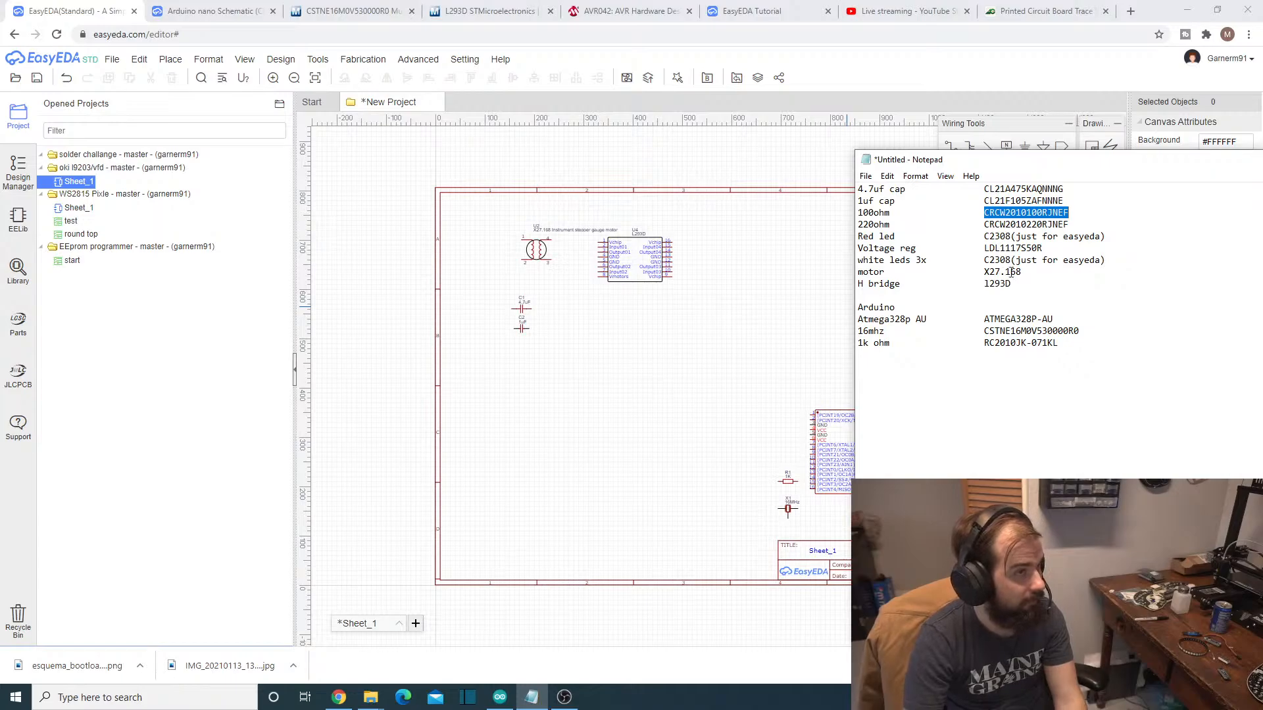
pyautogui.moveTo(989, 236); pyautogui.dragTo(1057, 225)
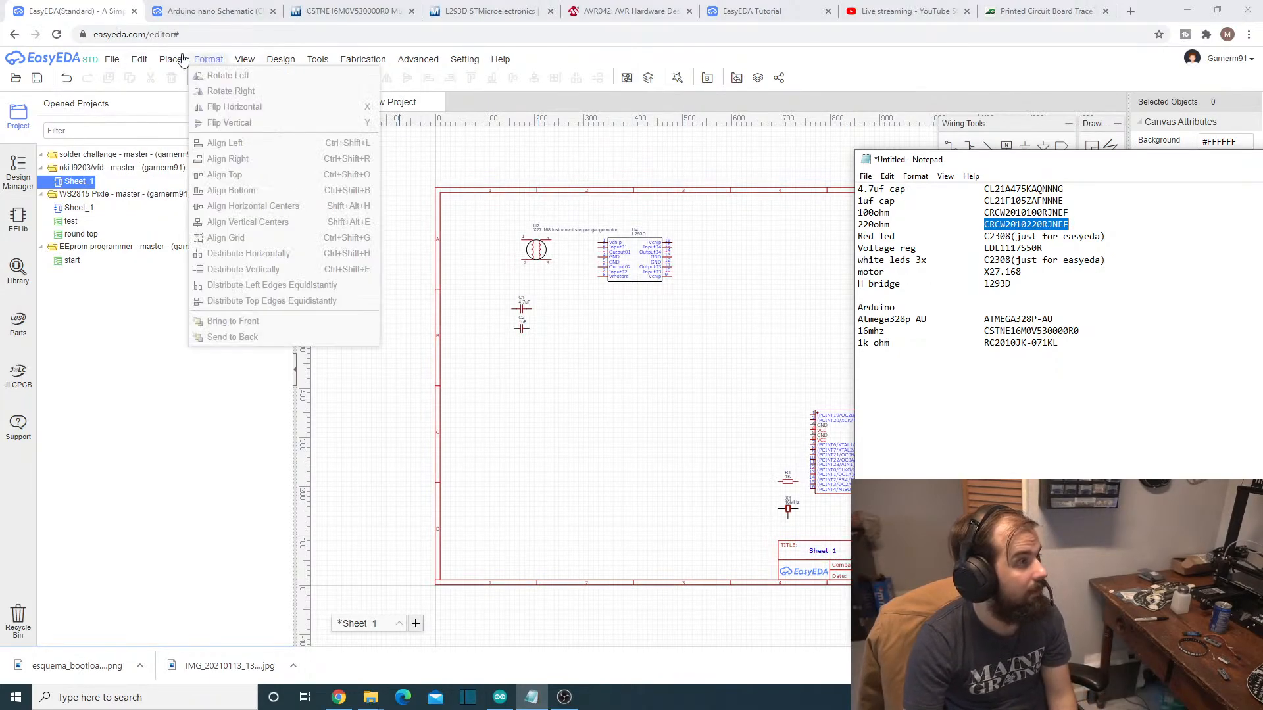
pyautogui.click(194, 76)
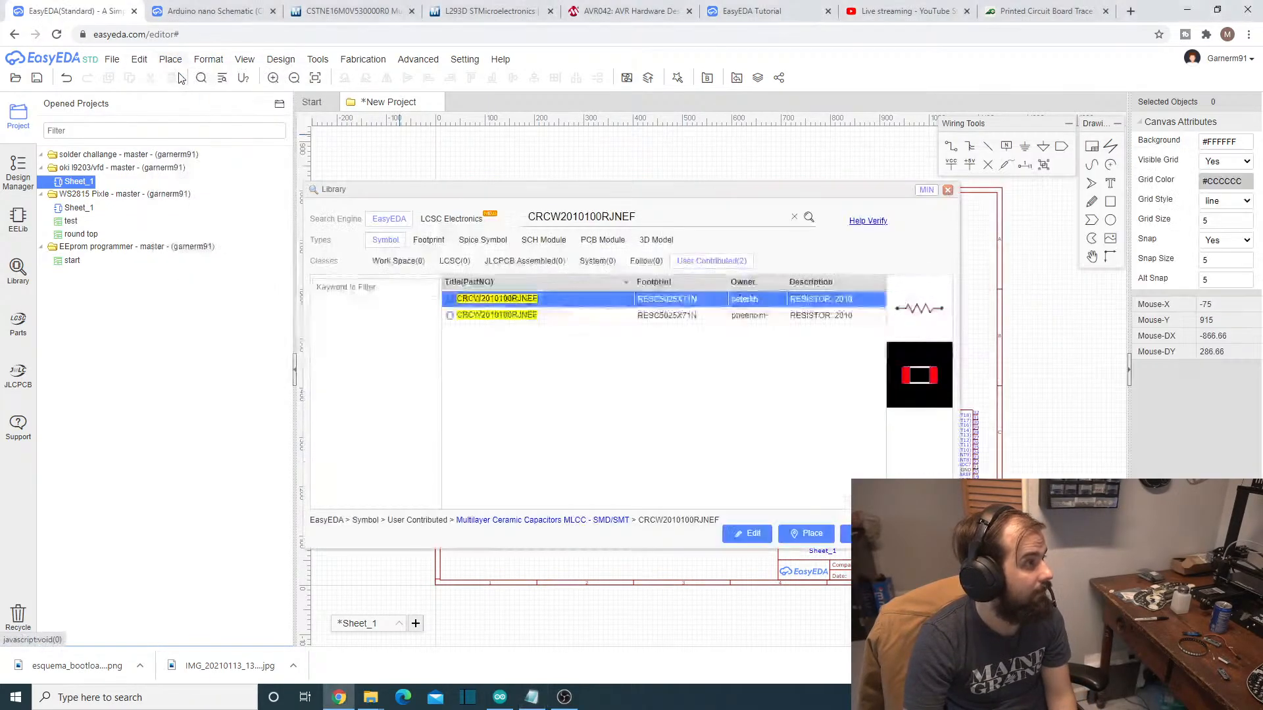
pyautogui.doubleClick(611, 216)
pyautogui.write('CRCW2010220RJNEF')
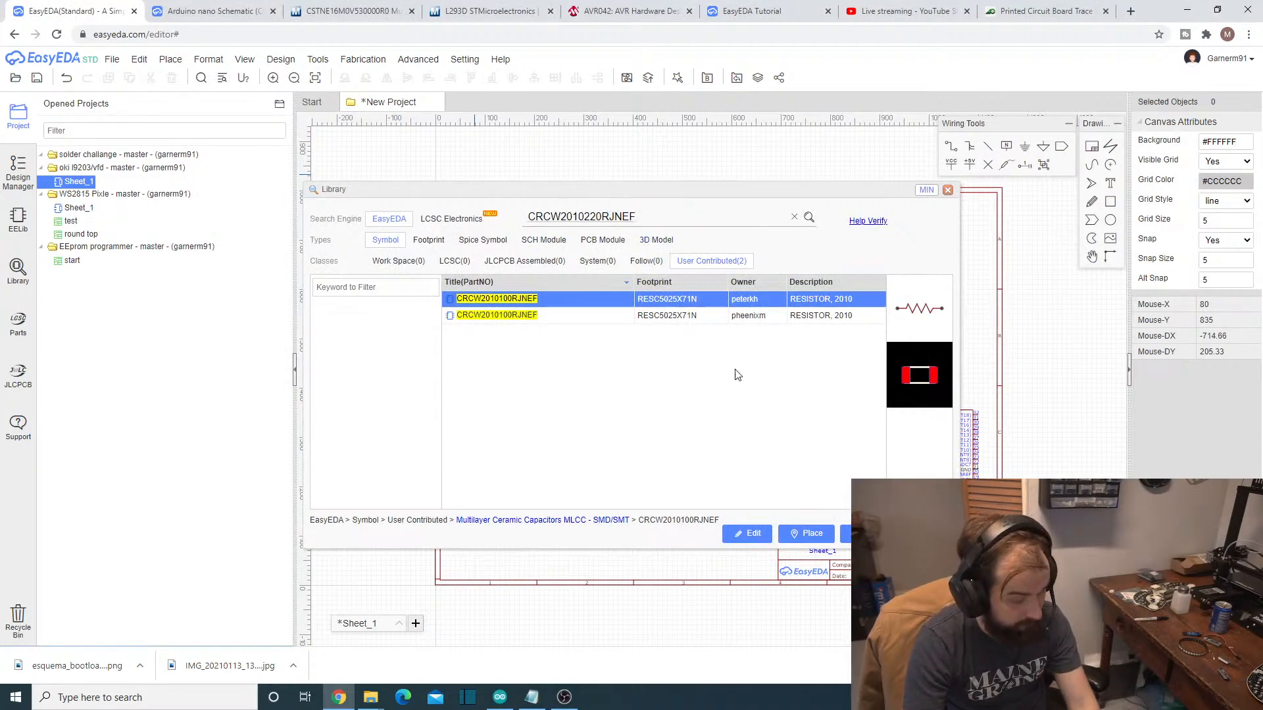
pyautogui.click(810, 217)
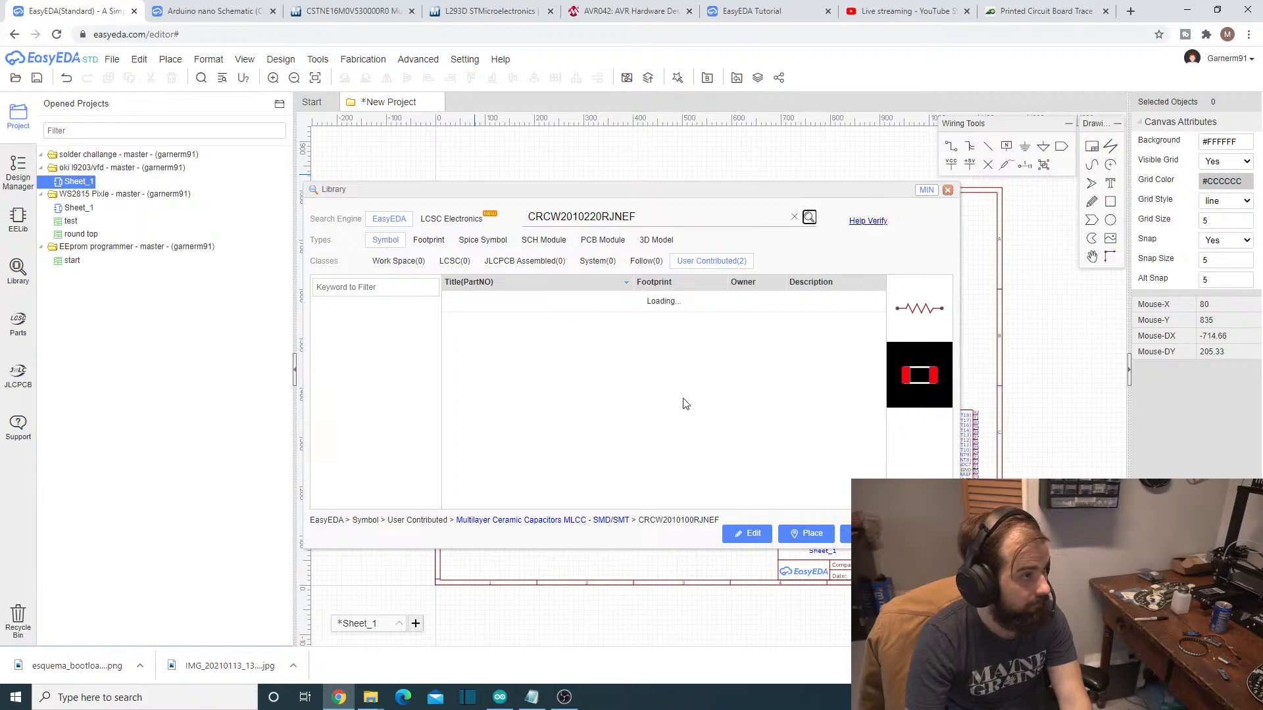
# - Place the first user-contributed CRCW2010220RJNEF resistor, footprint RESC5025X71N, directly below the 100ohm resistor on the schematic sheet
pyautogui.click(658, 300)
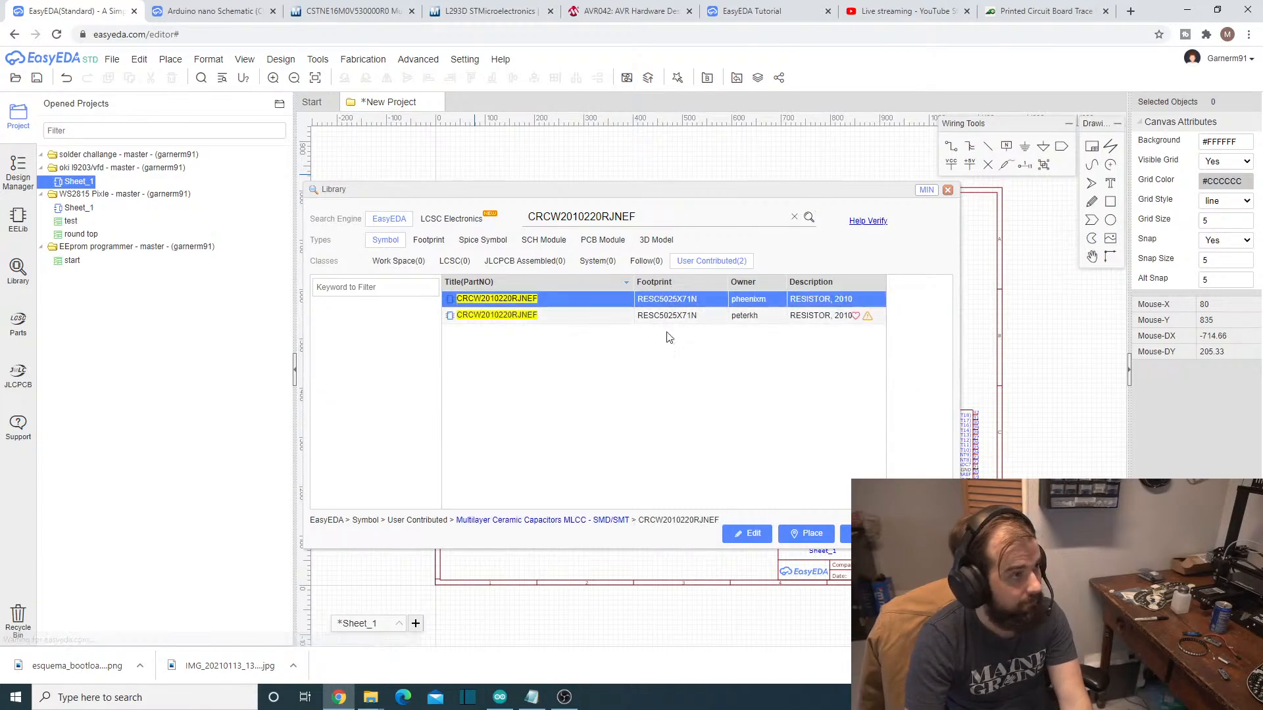
pyautogui.click(797, 532)
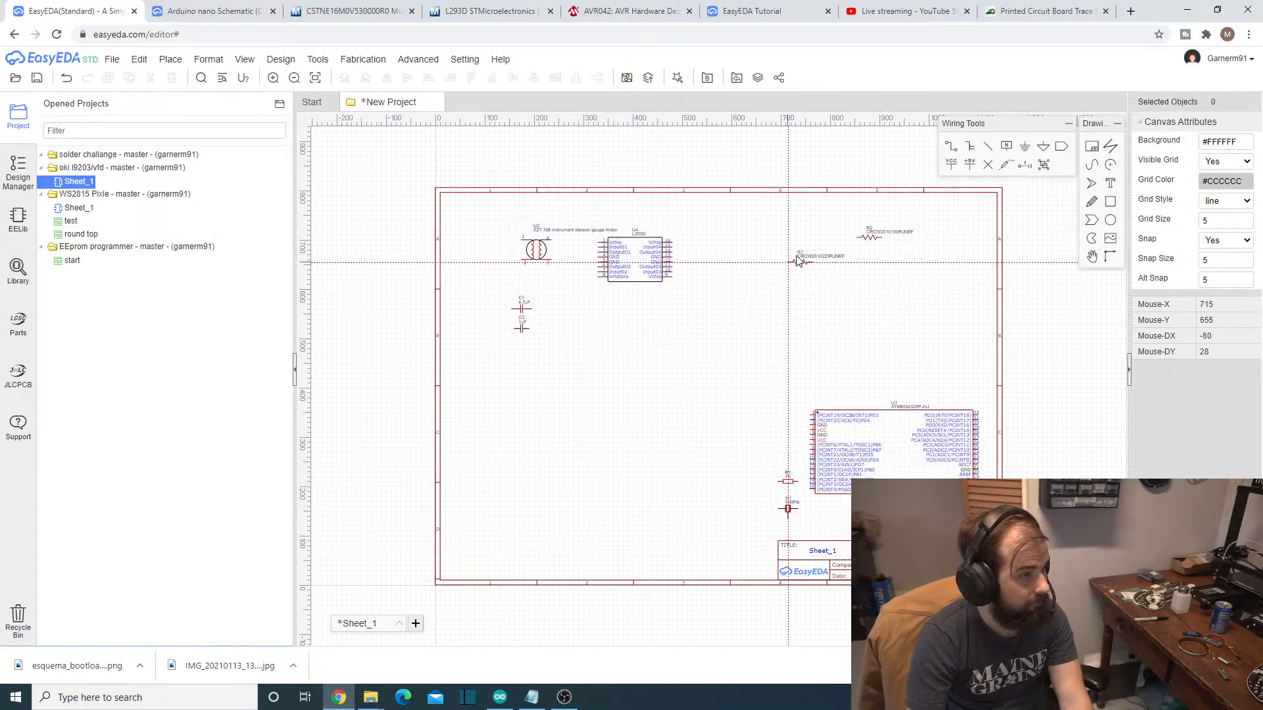
pyautogui.click(854, 261)
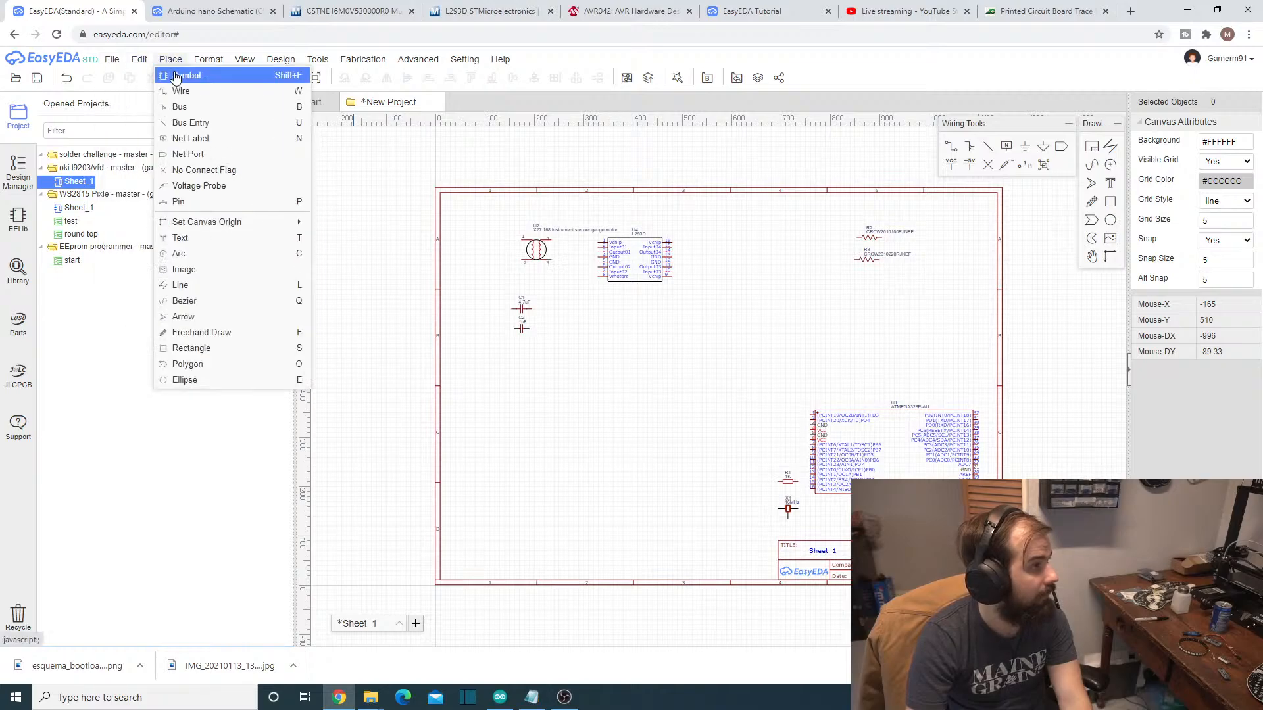
# - Copy the red LED part number C2308 from the Notepad parts list and search the EasyEDA symbol library for it
pyautogui.click(187, 74)
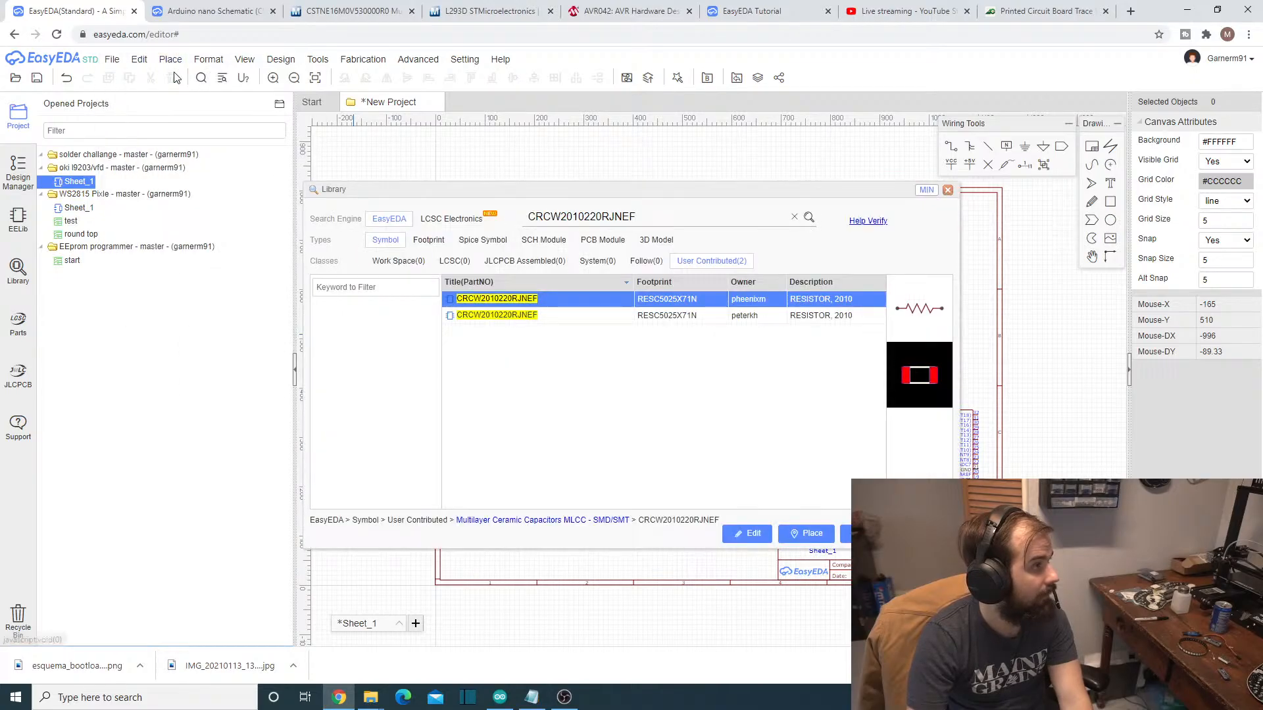
pyautogui.doubleClick(628, 217)
pyautogui.press('BackSpace')
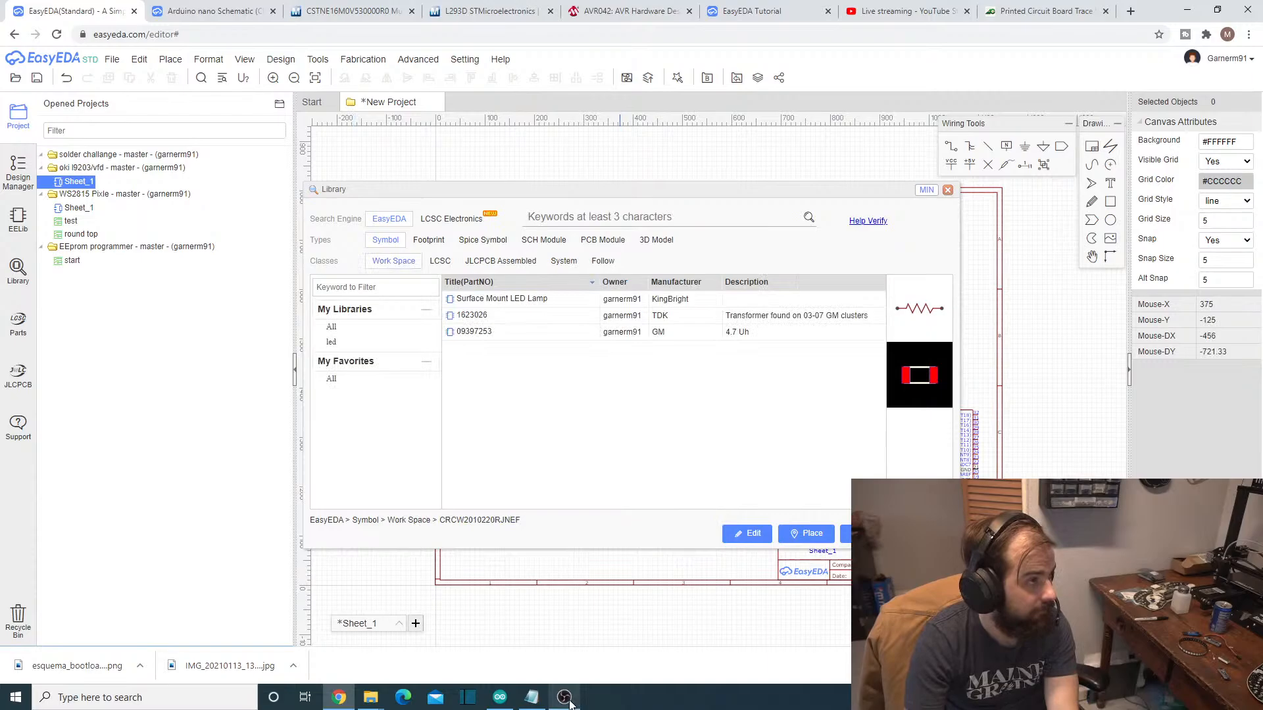
pyautogui.click(532, 697)
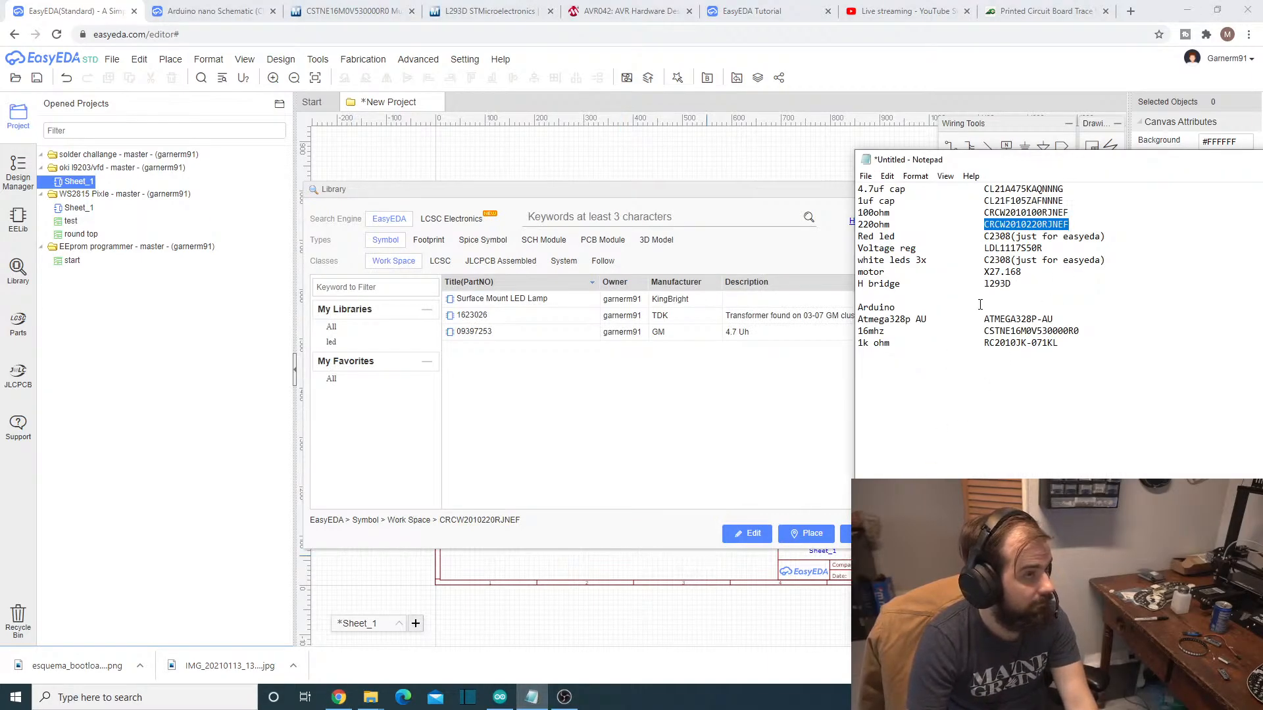
pyautogui.moveTo(985, 237); pyautogui.dragTo(999, 237)
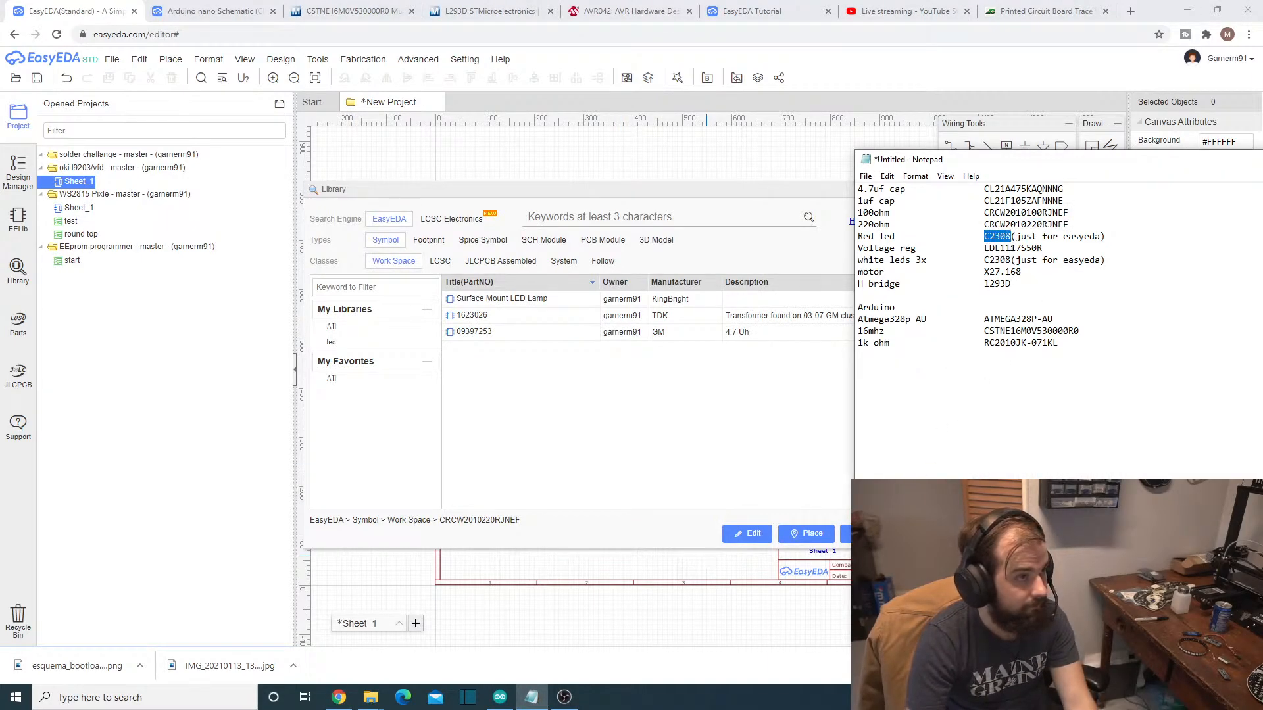
pyautogui.click(825, 488)
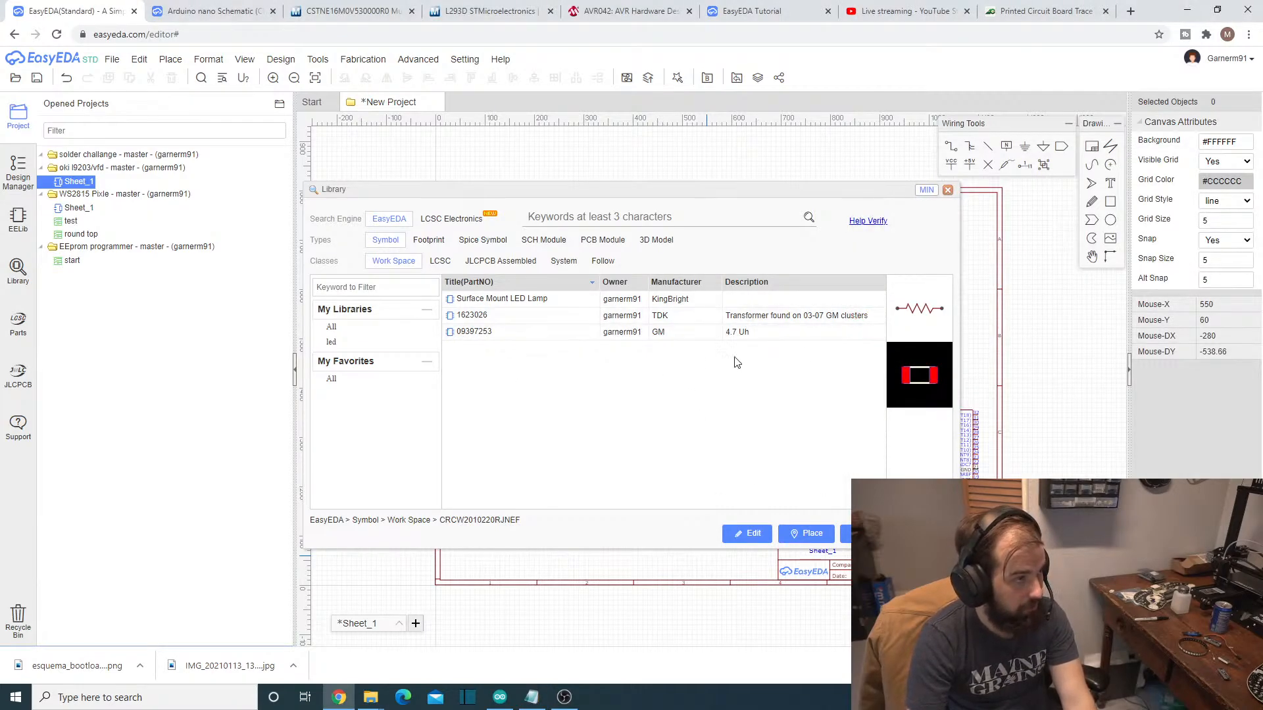
pyautogui.click(624, 219)
pyautogui.write('C2308')
pyautogui.click(810, 218)
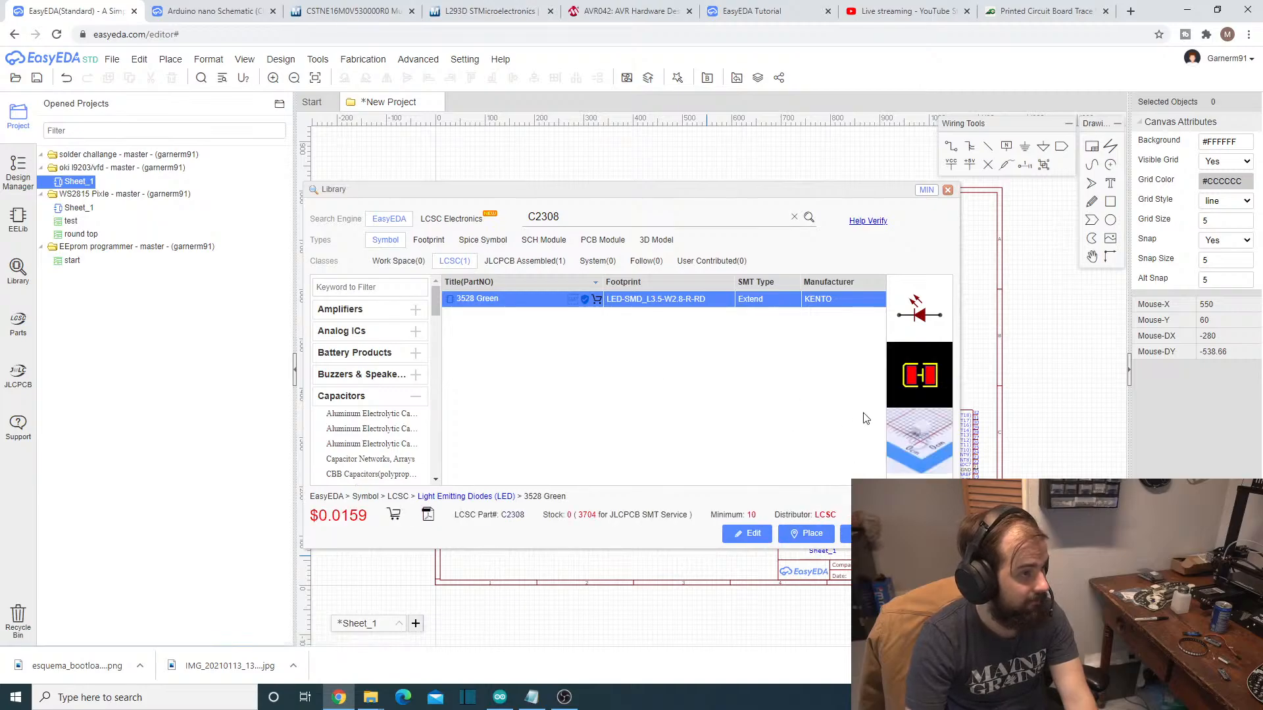
# - Place four KENTO 3528 Green LEDs beside the resistors, three in a row and one below the rightmost, and end placement
pyautogui.click(807, 533)
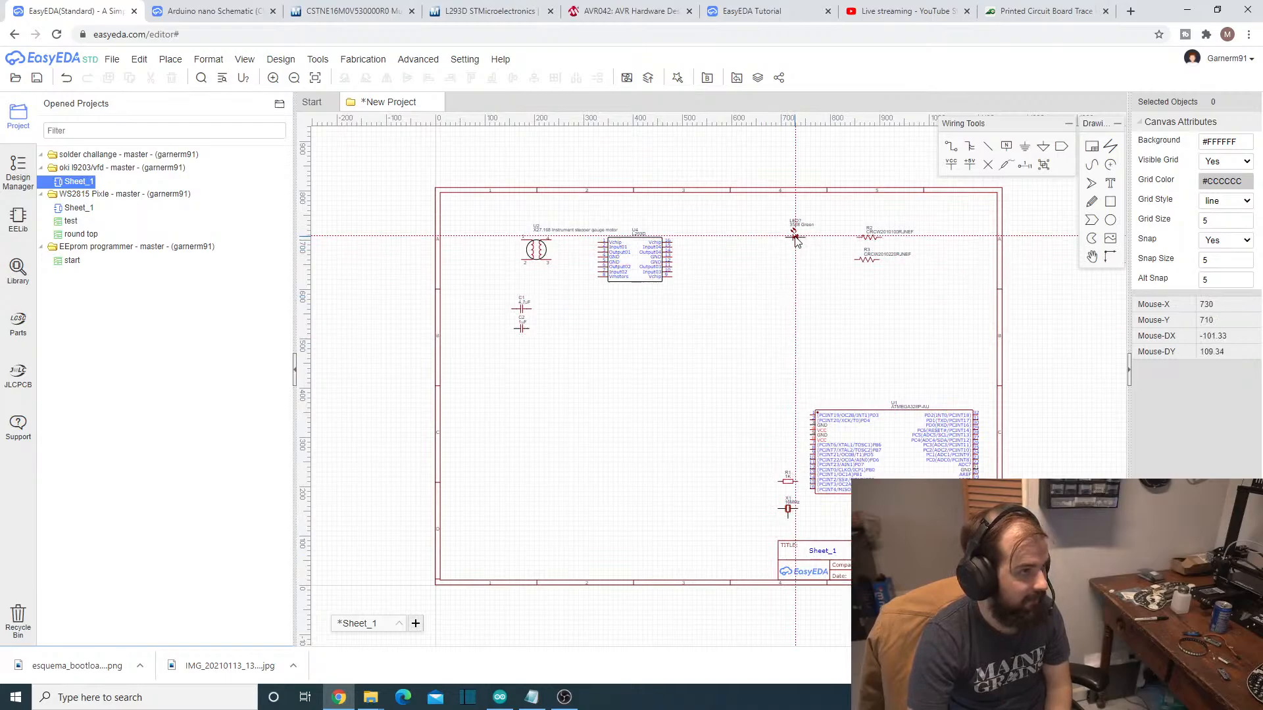
pyautogui.click(828, 241)
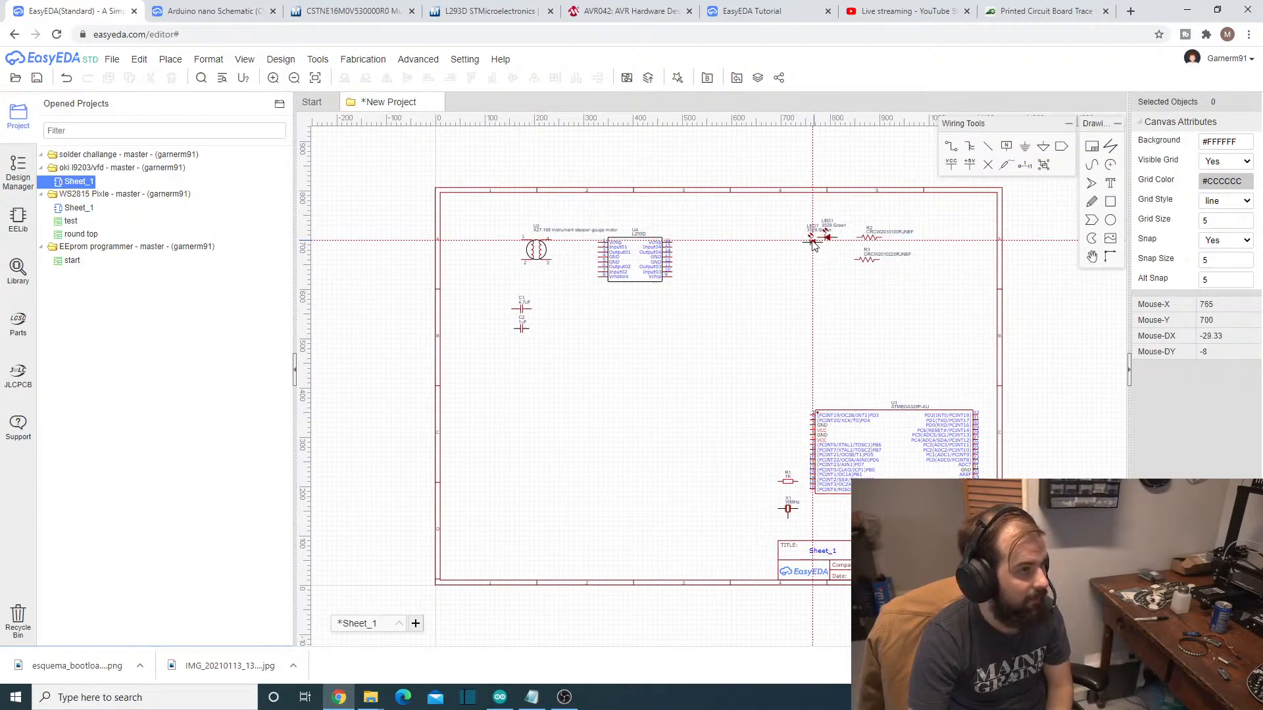
pyautogui.click(805, 240)
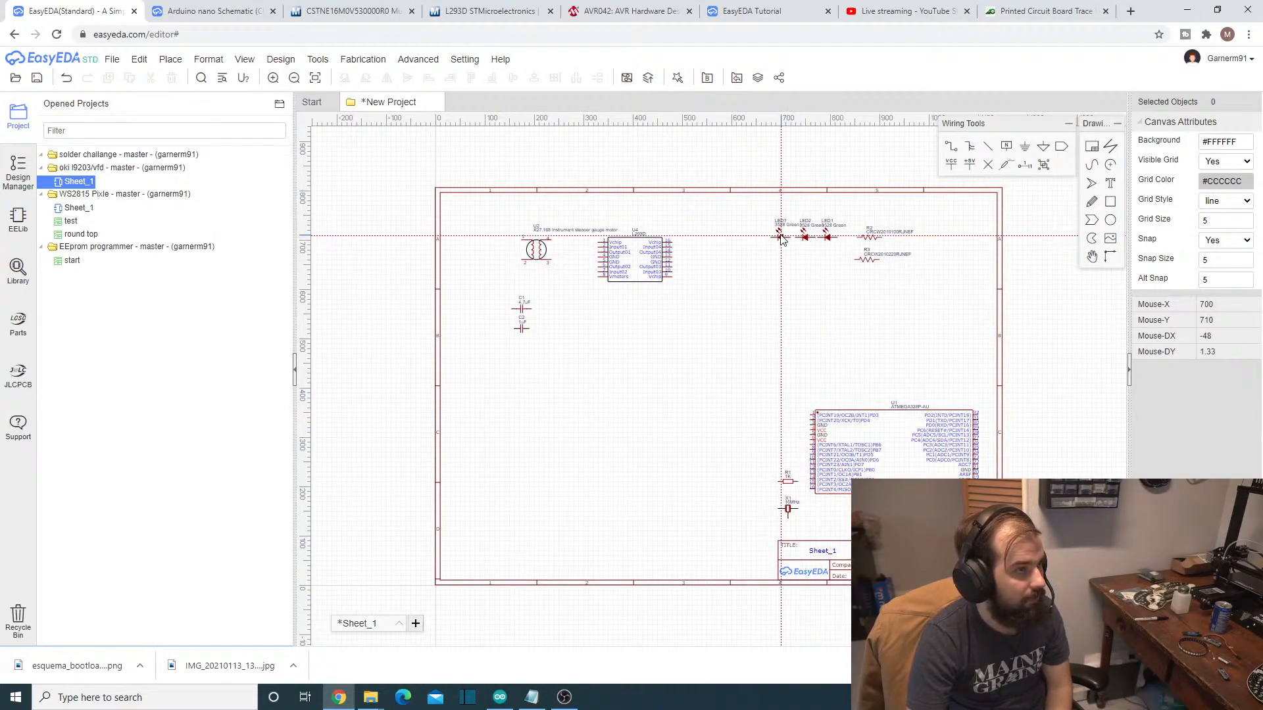
pyautogui.click(780, 240)
pyautogui.click(828, 257)
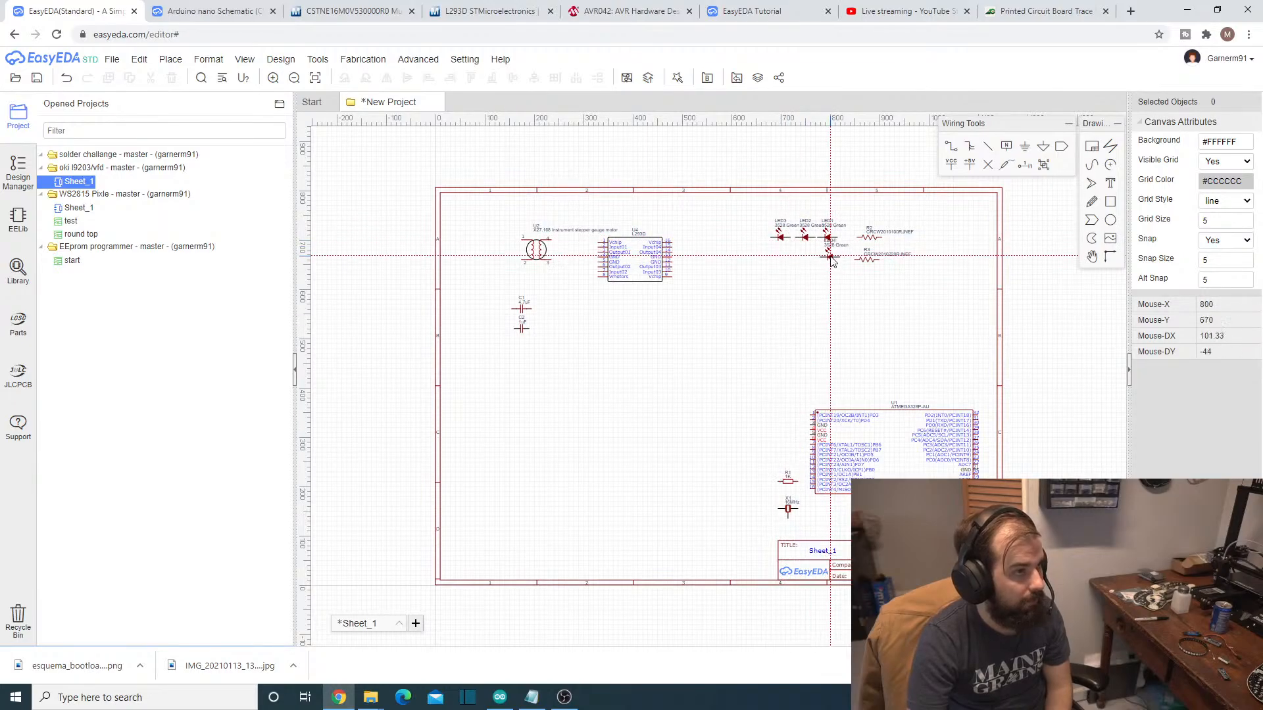
pyautogui.press('Escape')
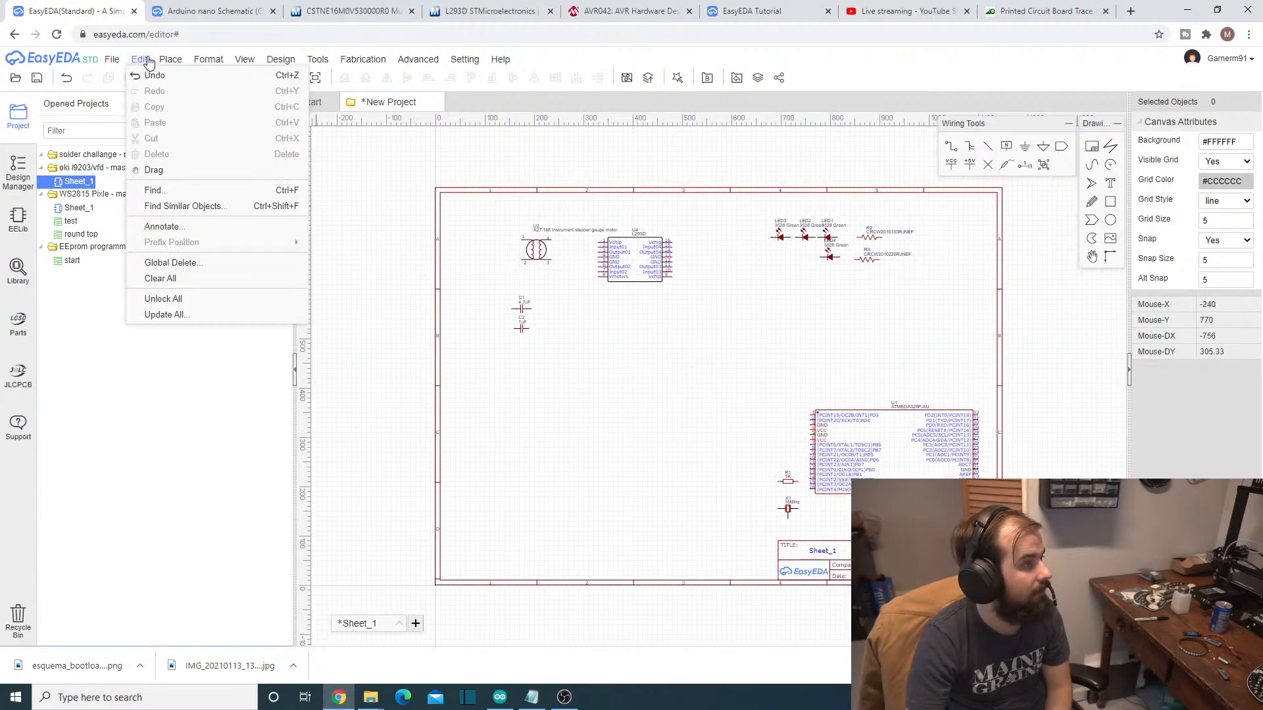
# - Copy the voltage regulator part number LDL1117S50R from the Notepad parts list and search the EasyEDA symbol library for it
pyautogui.moveTo(163, 62)
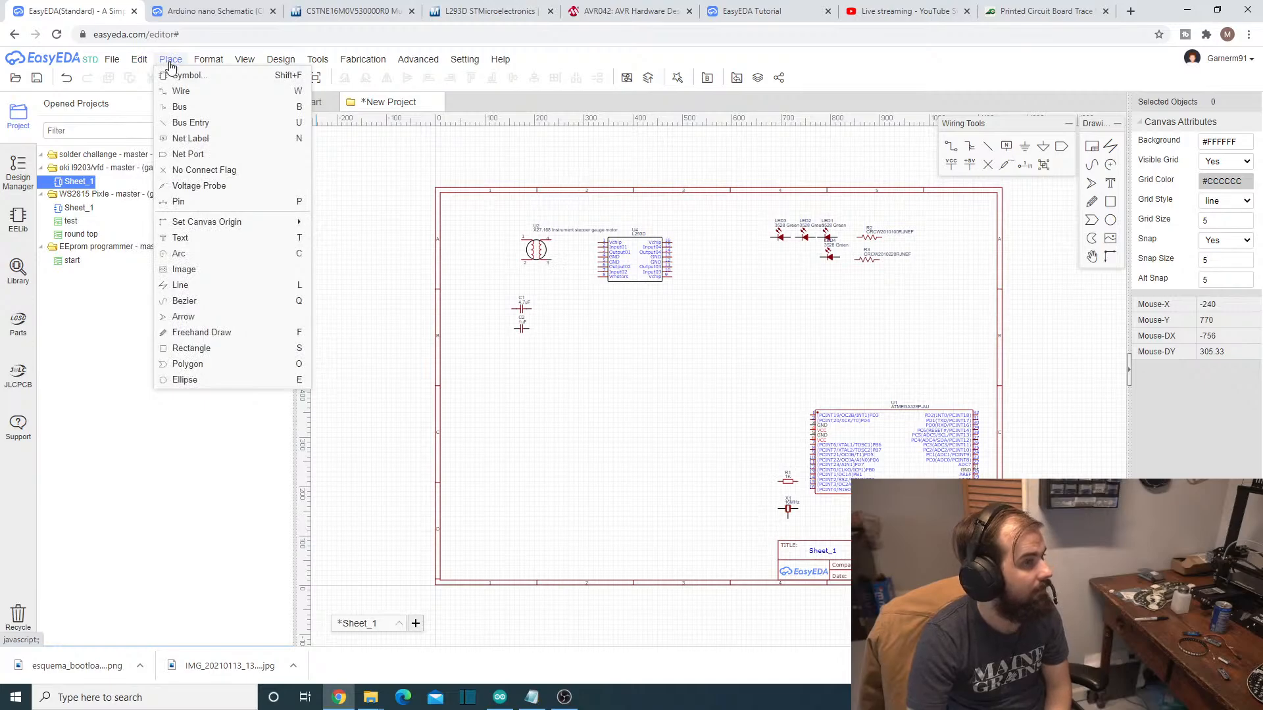
pyautogui.click(178, 76)
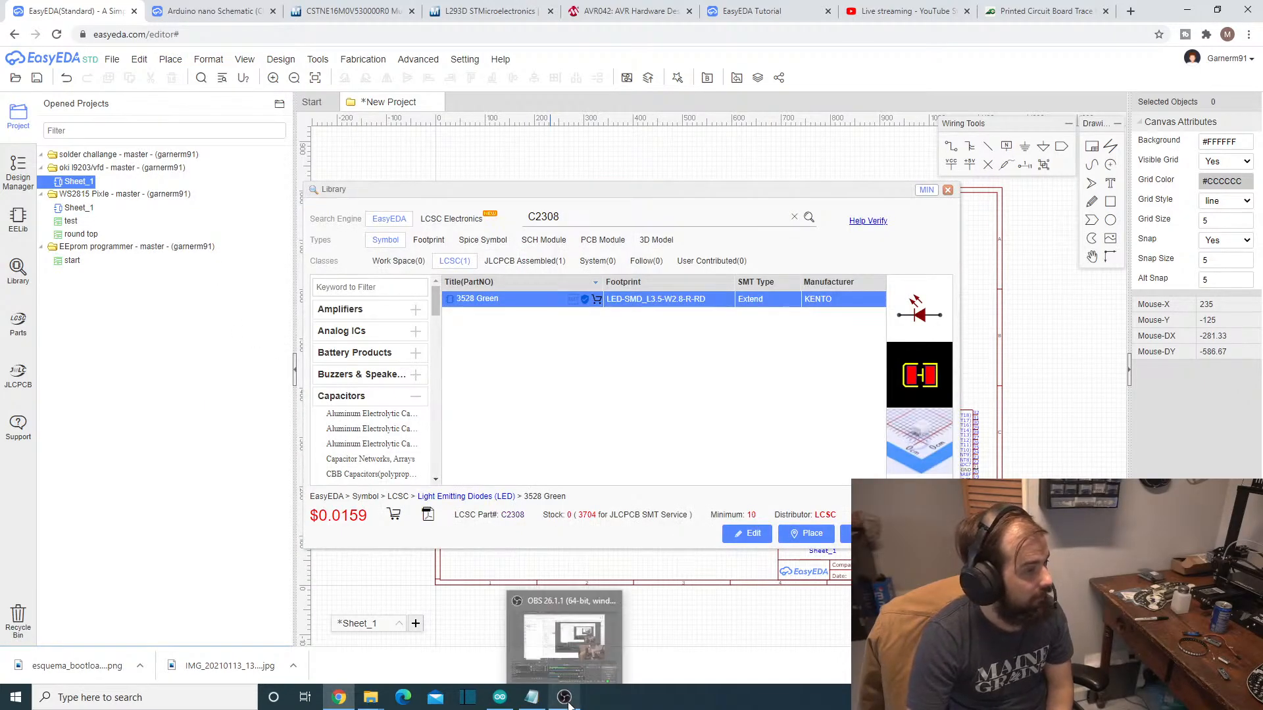
pyautogui.click(533, 699)
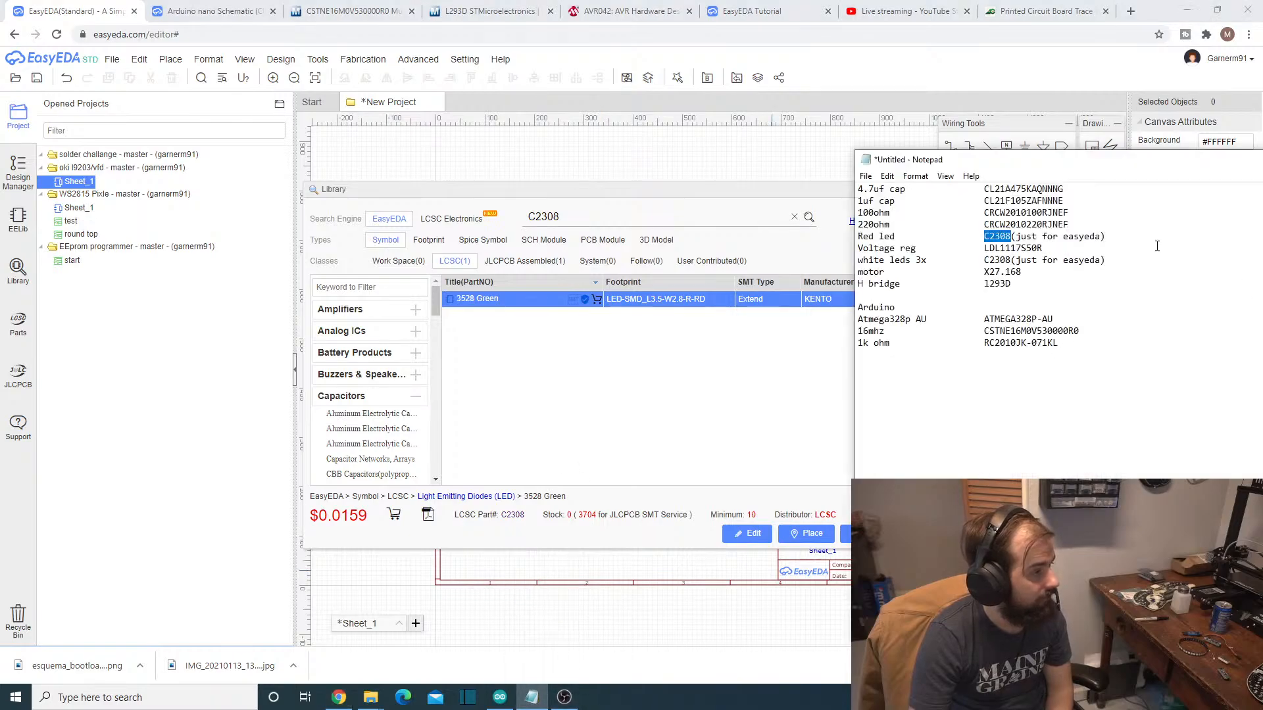
pyautogui.moveTo(985, 250); pyautogui.dragTo(1020, 247)
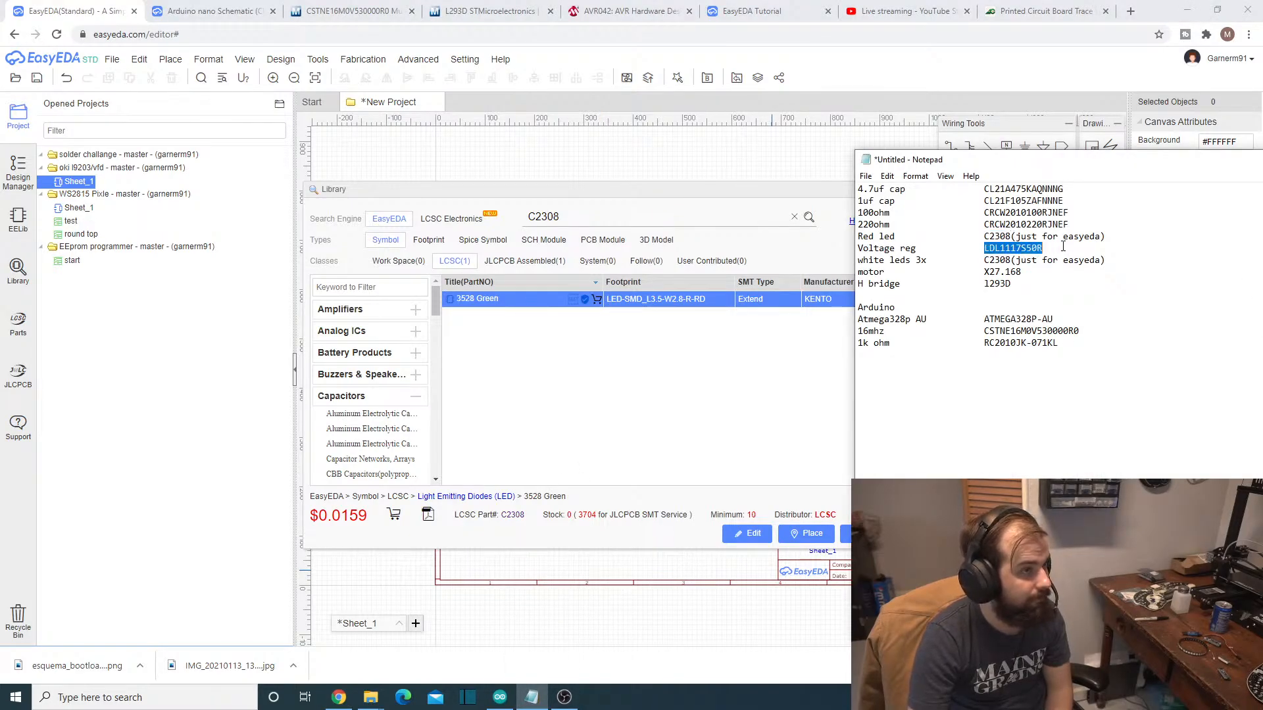
pyautogui.click(634, 221)
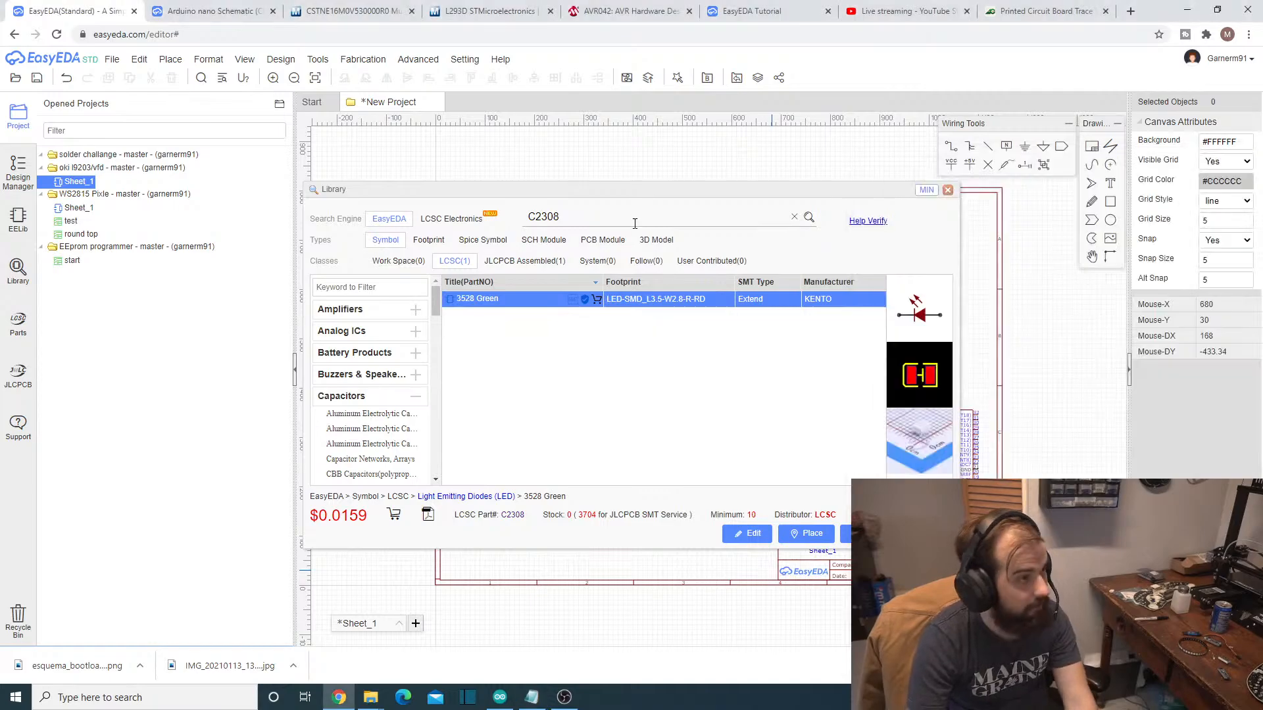
pyautogui.doubleClick(632, 219)
pyautogui.doubleClick(632, 217)
pyautogui.write('LDL1117S50R')
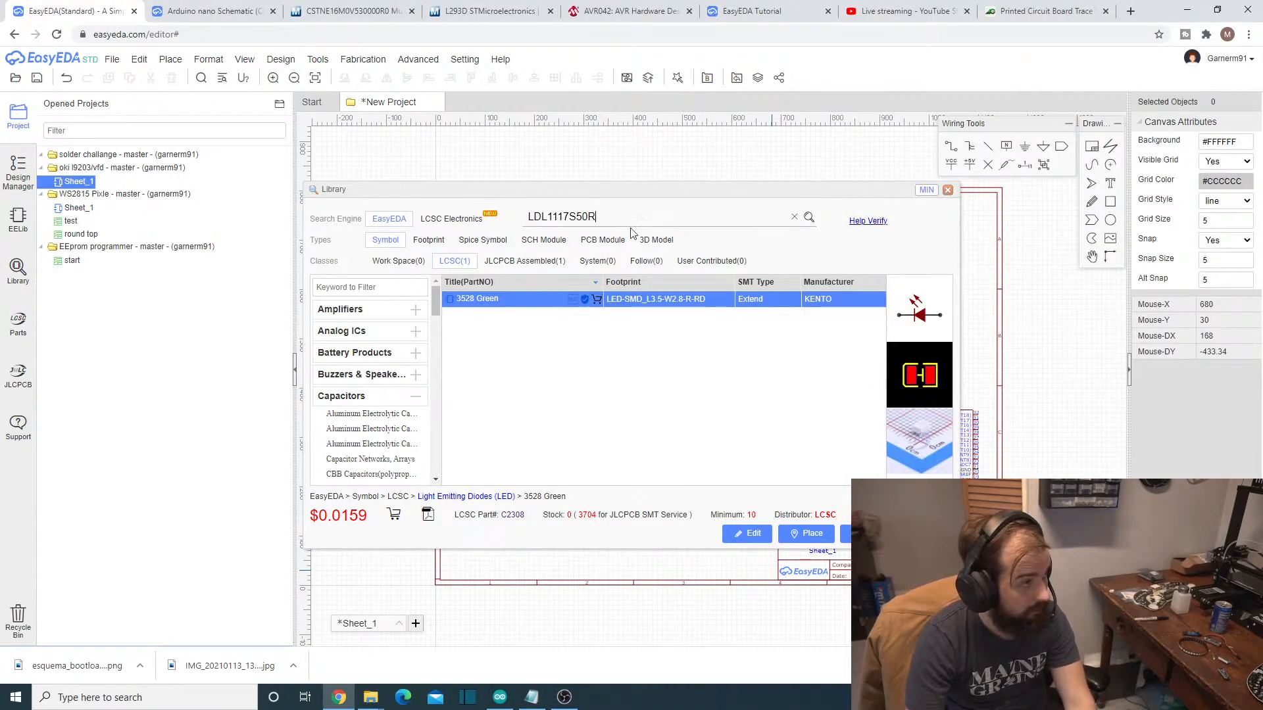
pyautogui.click(809, 218)
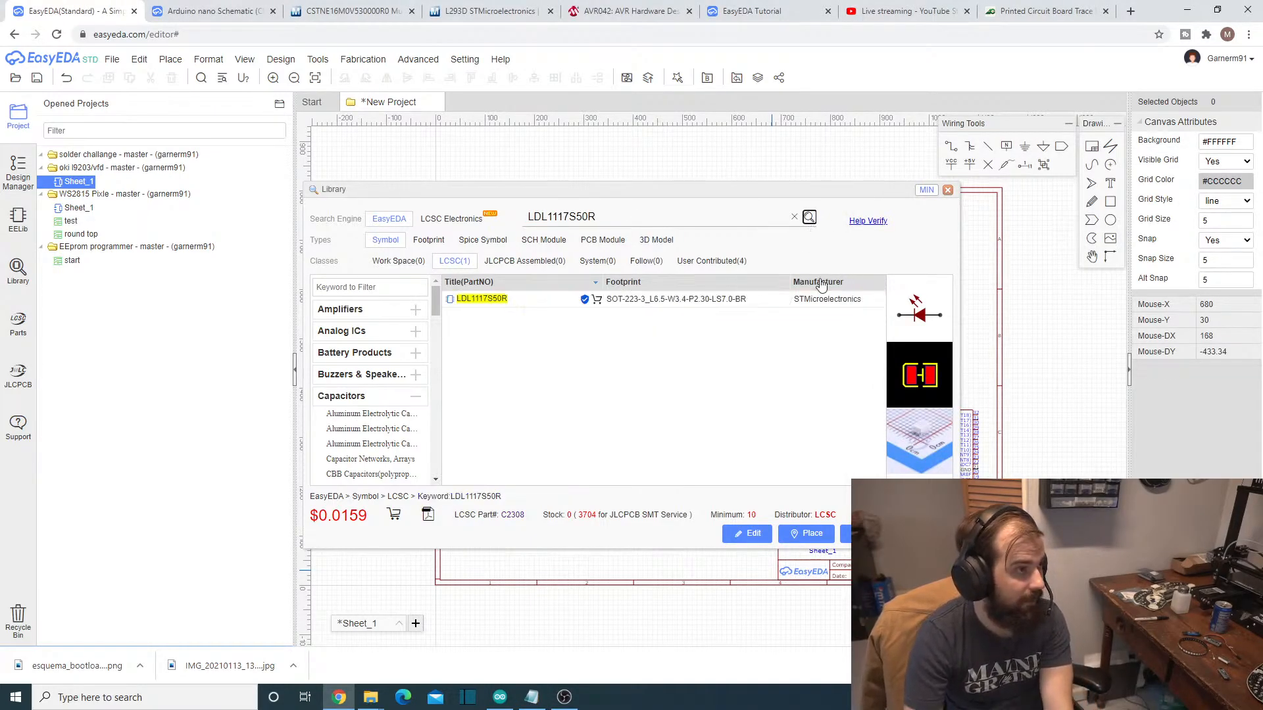
# - Place the STMicroelectronics LDL1117S50R voltage regulator in the open area between the H bridge and the ATmega328P, and end placement
pyautogui.click(754, 298)
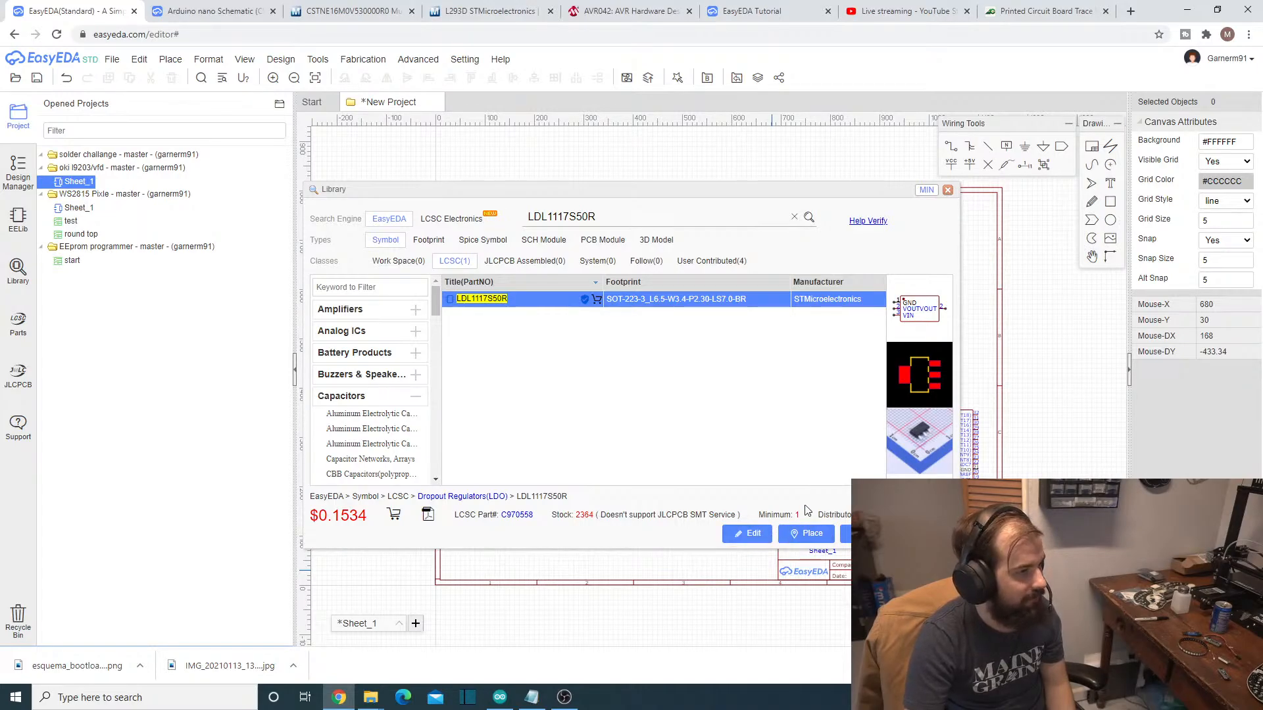
pyautogui.click(822, 536)
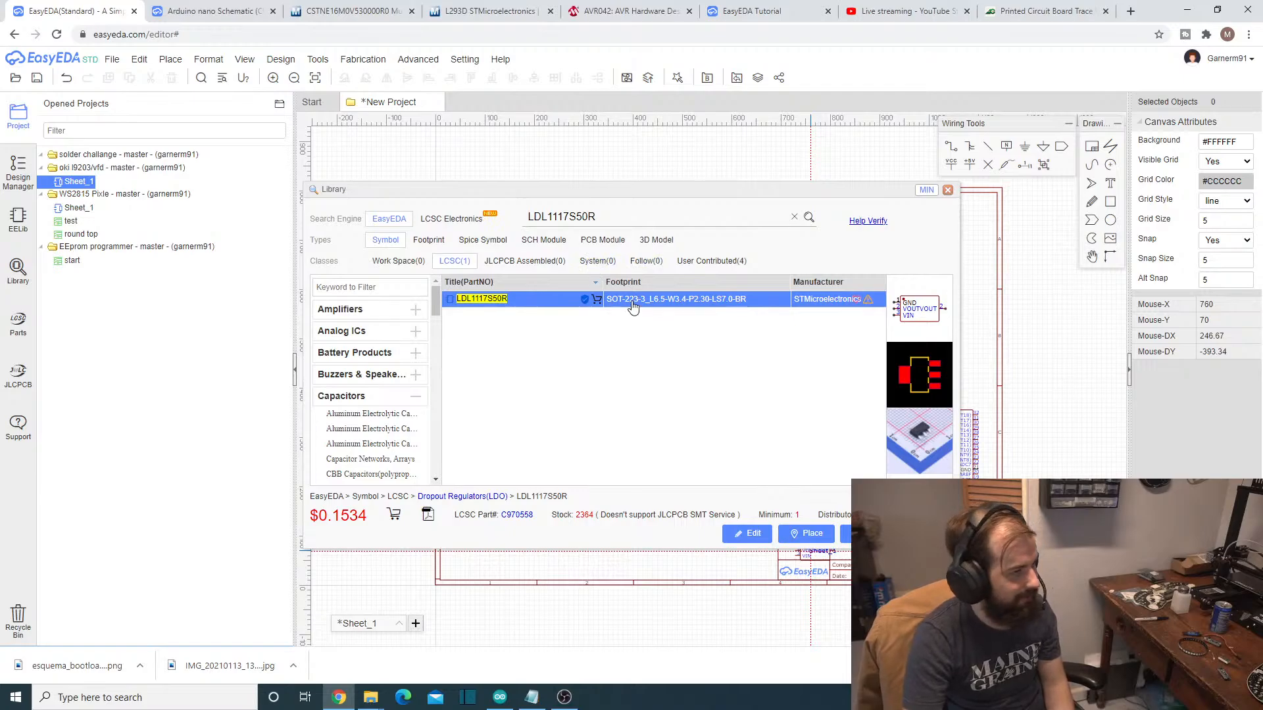
pyautogui.click(815, 537)
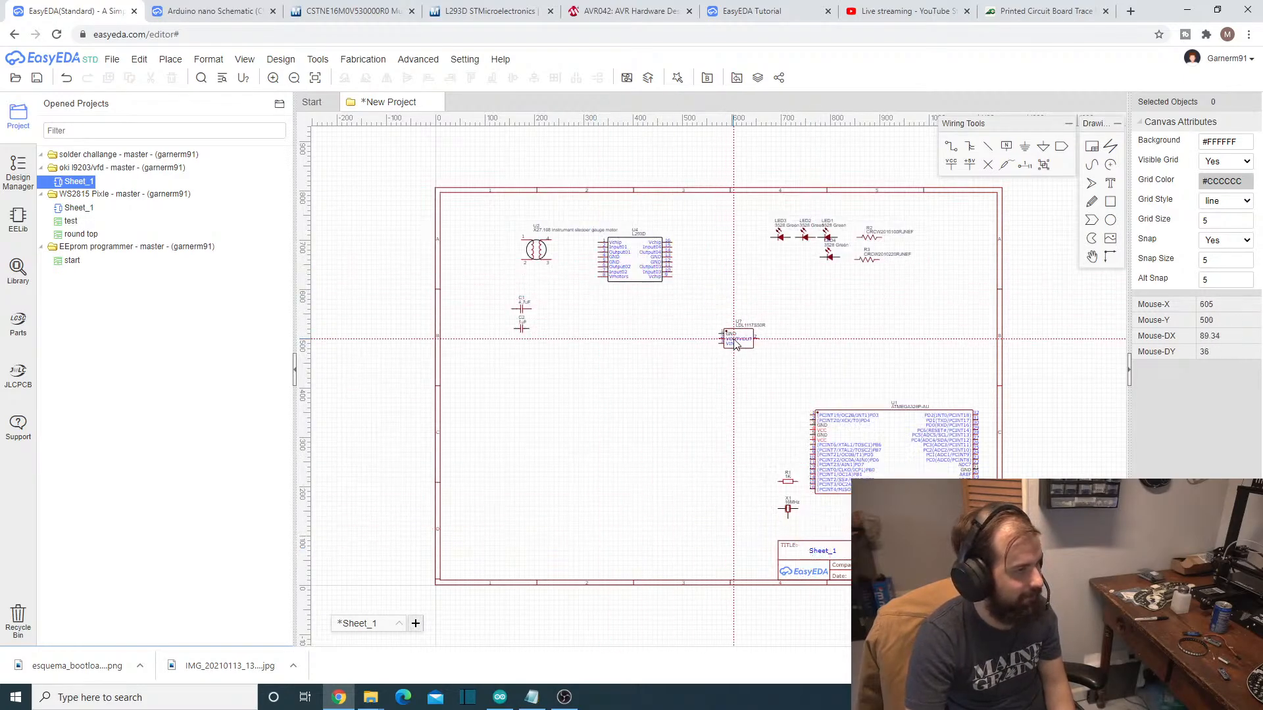
pyautogui.click(735, 330)
pyautogui.press('Escape')
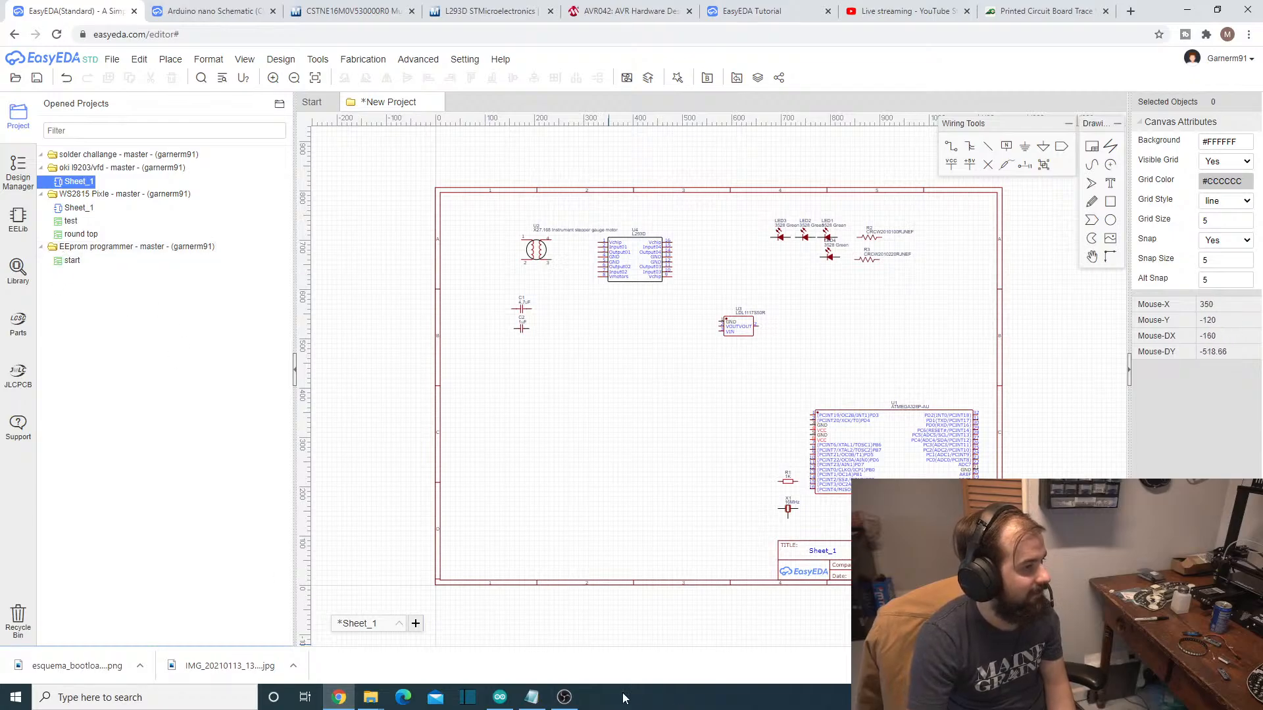
# - Move the voltage regulator to the sheet's lower-left area, with the 1uF capacitor below it and the 4.7uF capacitor to its right
pyautogui.click(530, 698)
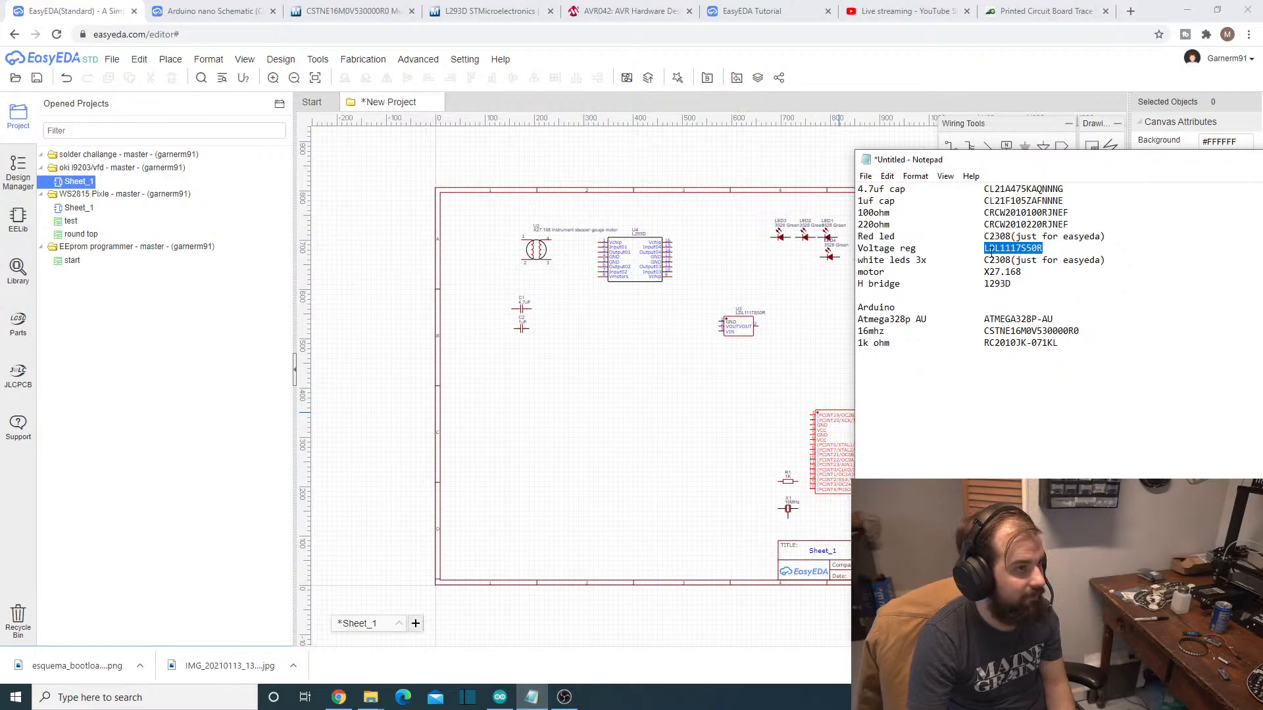
pyautogui.click(580, 497)
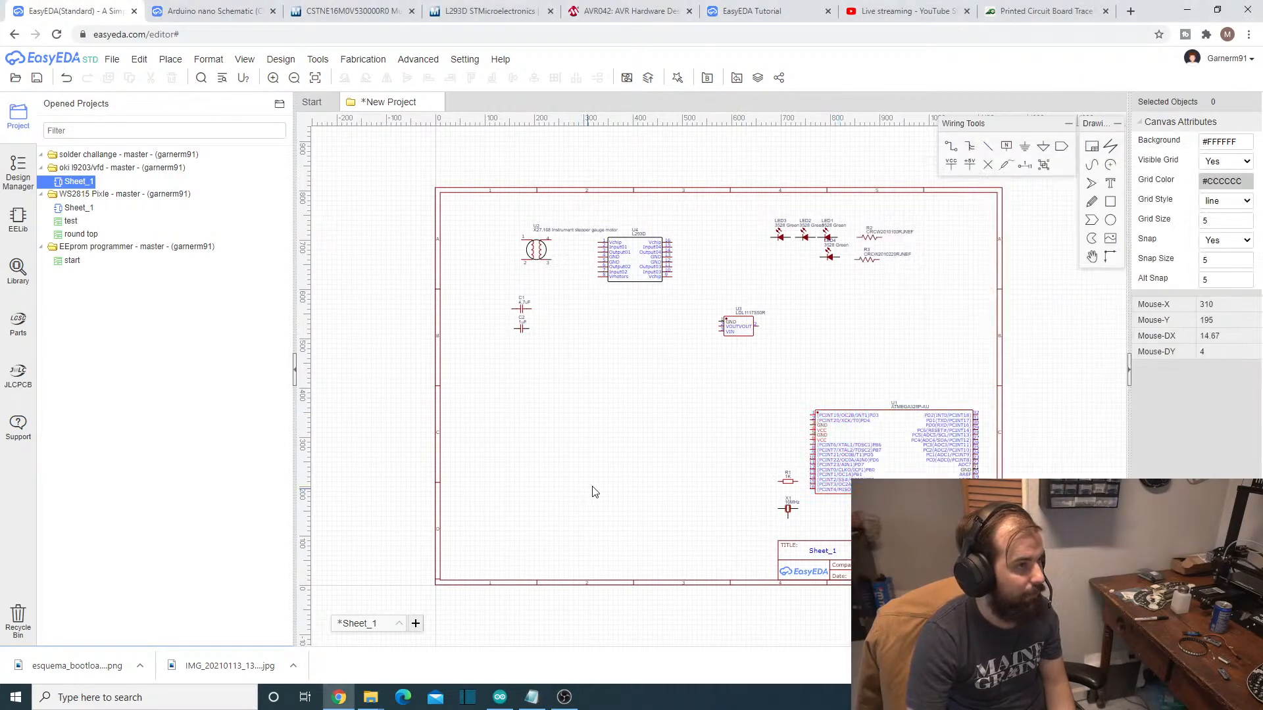
pyautogui.click(738, 327)
pyautogui.moveTo(738, 327); pyautogui.dragTo(521, 459)
pyautogui.moveTo(525, 330); pyautogui.dragTo(507, 484)
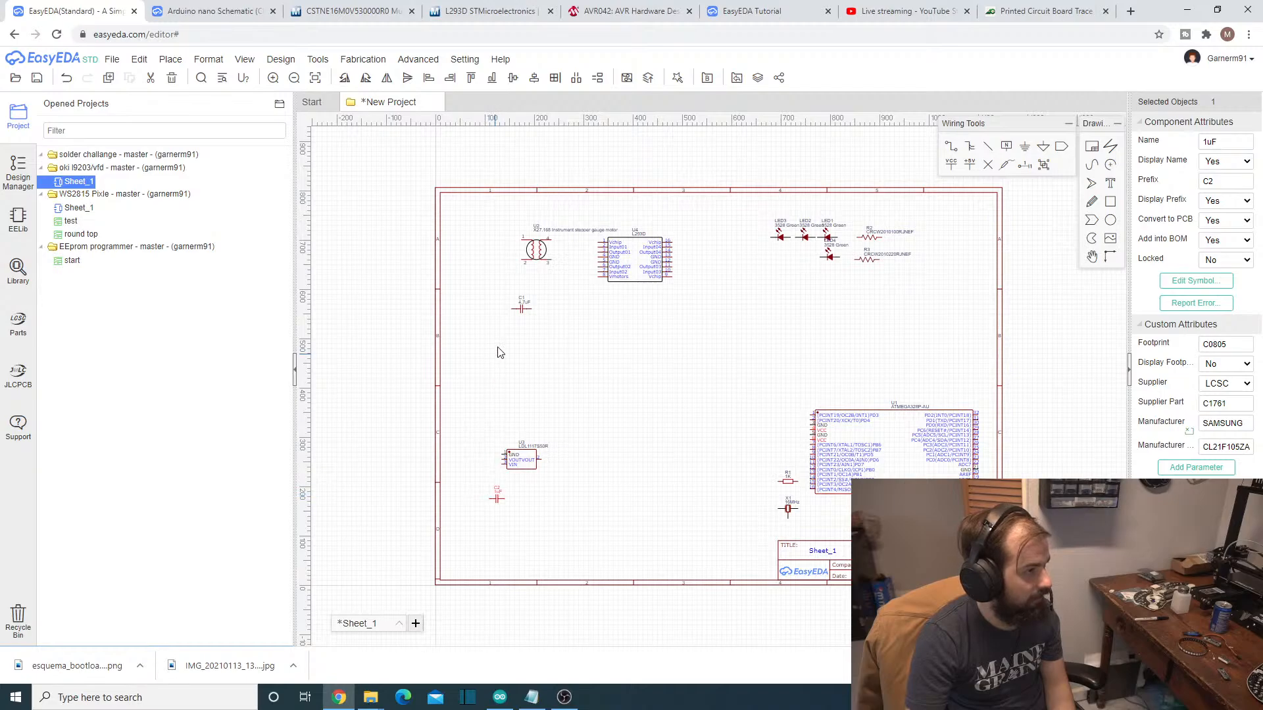
pyautogui.moveTo(517, 315); pyautogui.dragTo(588, 464)
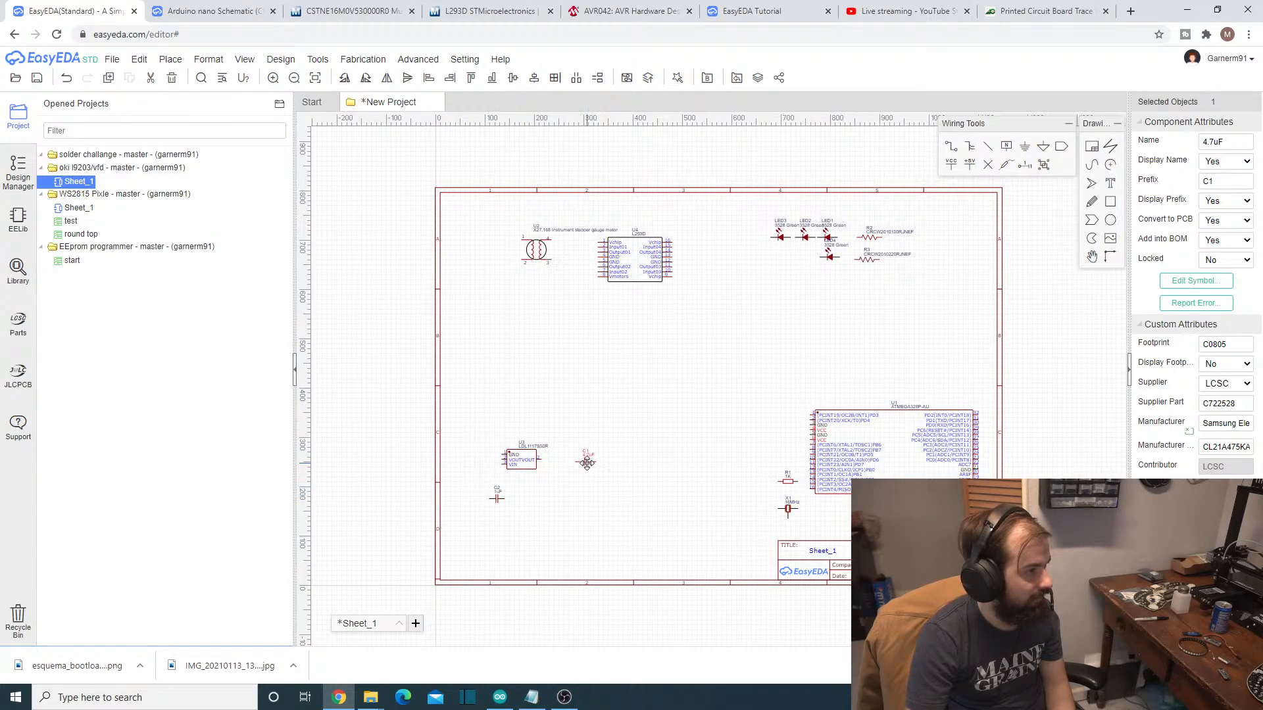
pyautogui.click(540, 506)
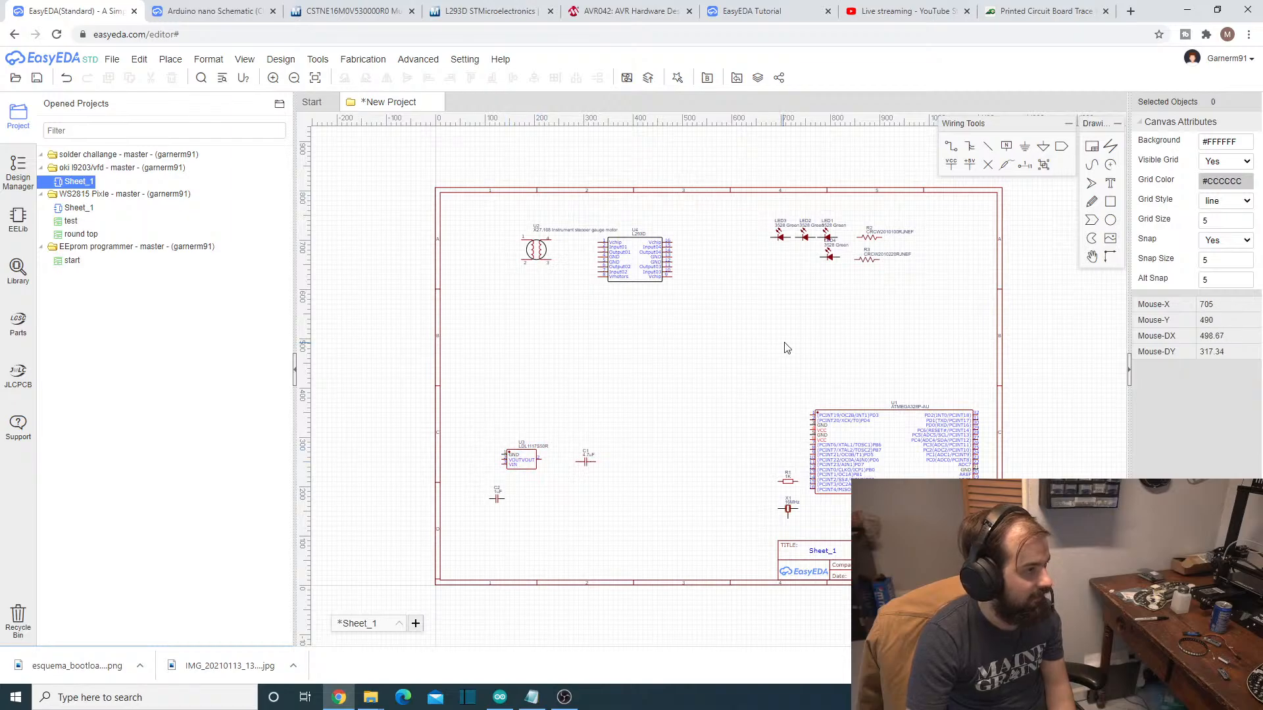
# - Copy the voltage regulator part number LDL1117S50R from the Notepad parts list
pyautogui.click(508, 464)
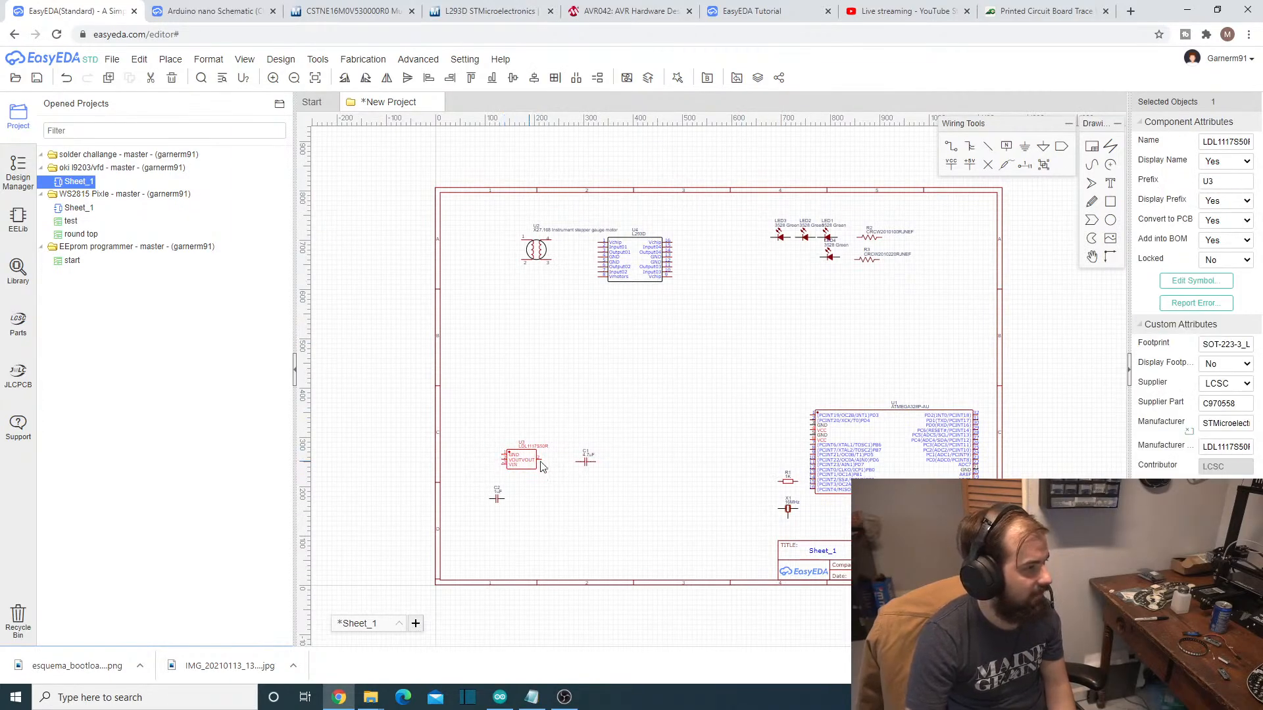
pyautogui.scroll(3, 541, 467)
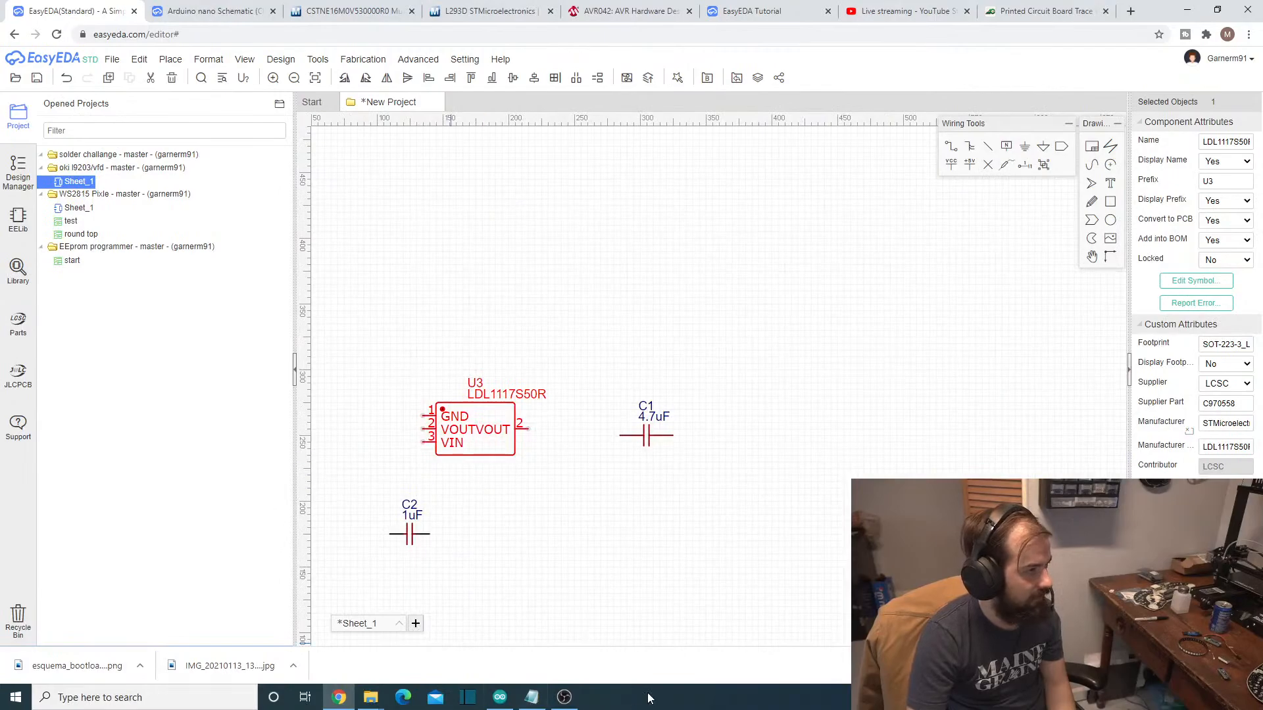
pyautogui.click(532, 697)
pyautogui.rightClick(992, 252)
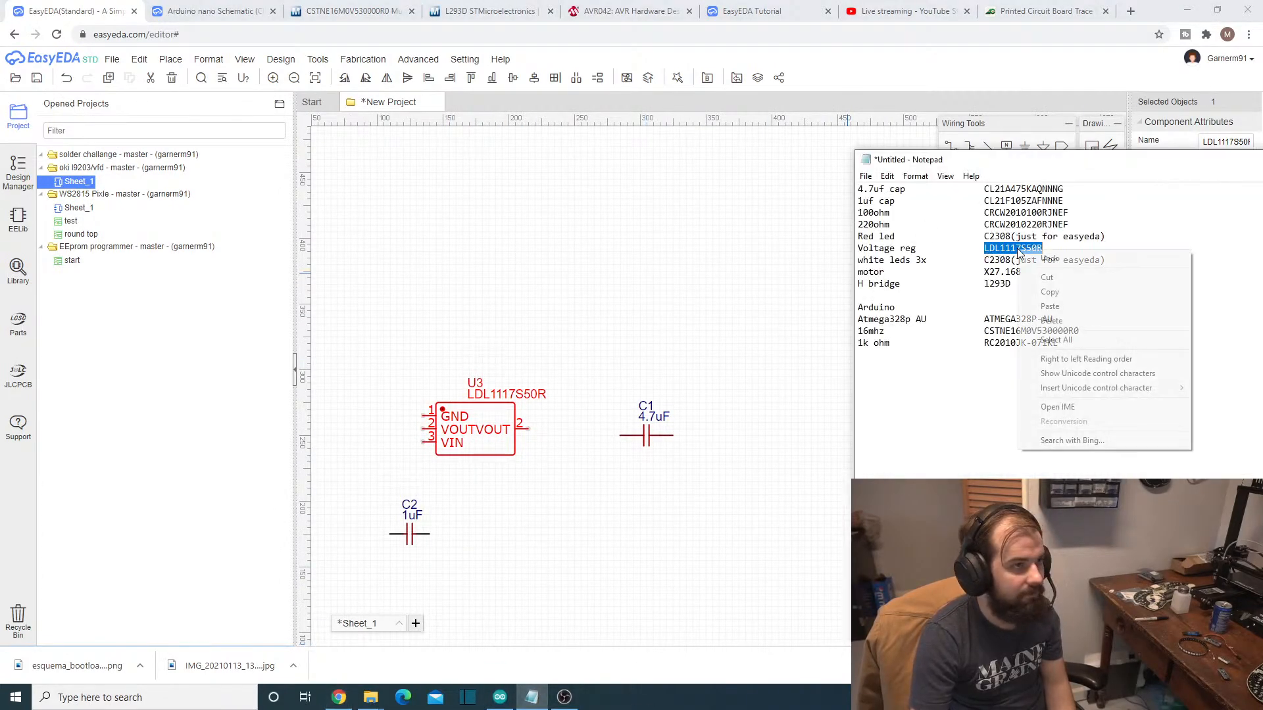
pyautogui.click(1033, 292)
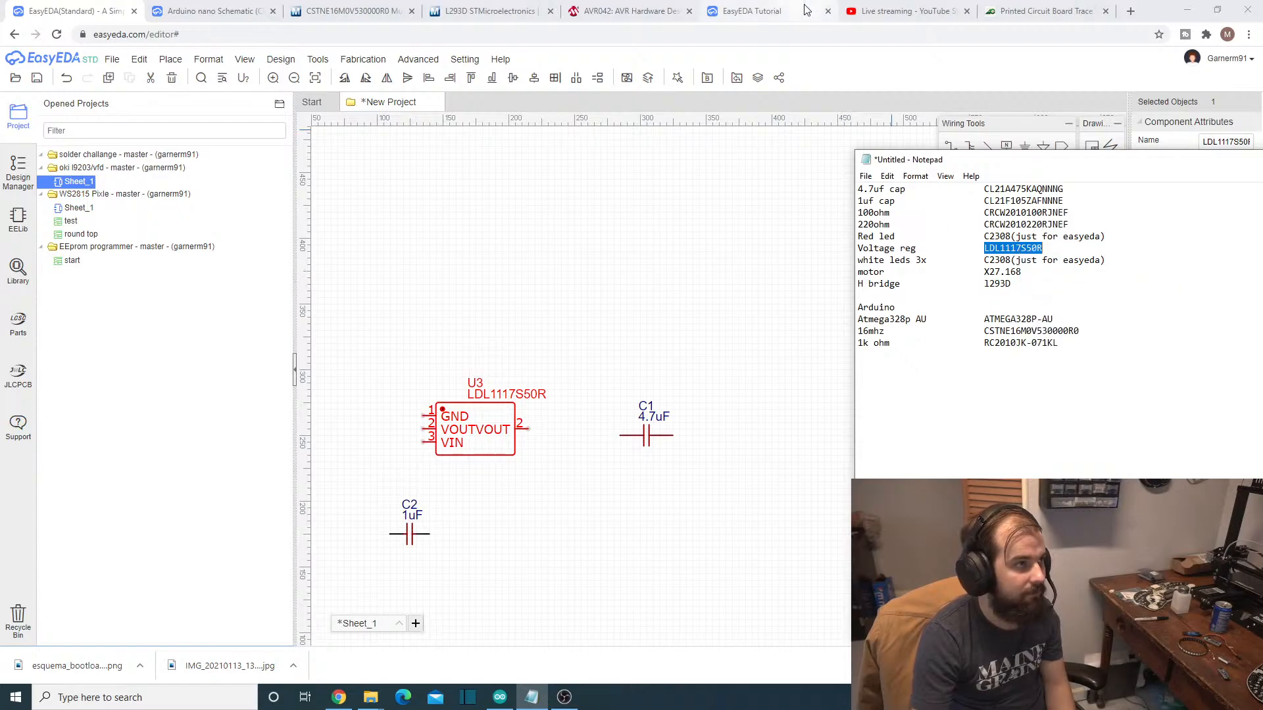
# - Search the web for the copied part number LDL1117S50R in the browser tab holding the trace width calculator
pyautogui.click(906, 11)
pyautogui.click(1048, 7)
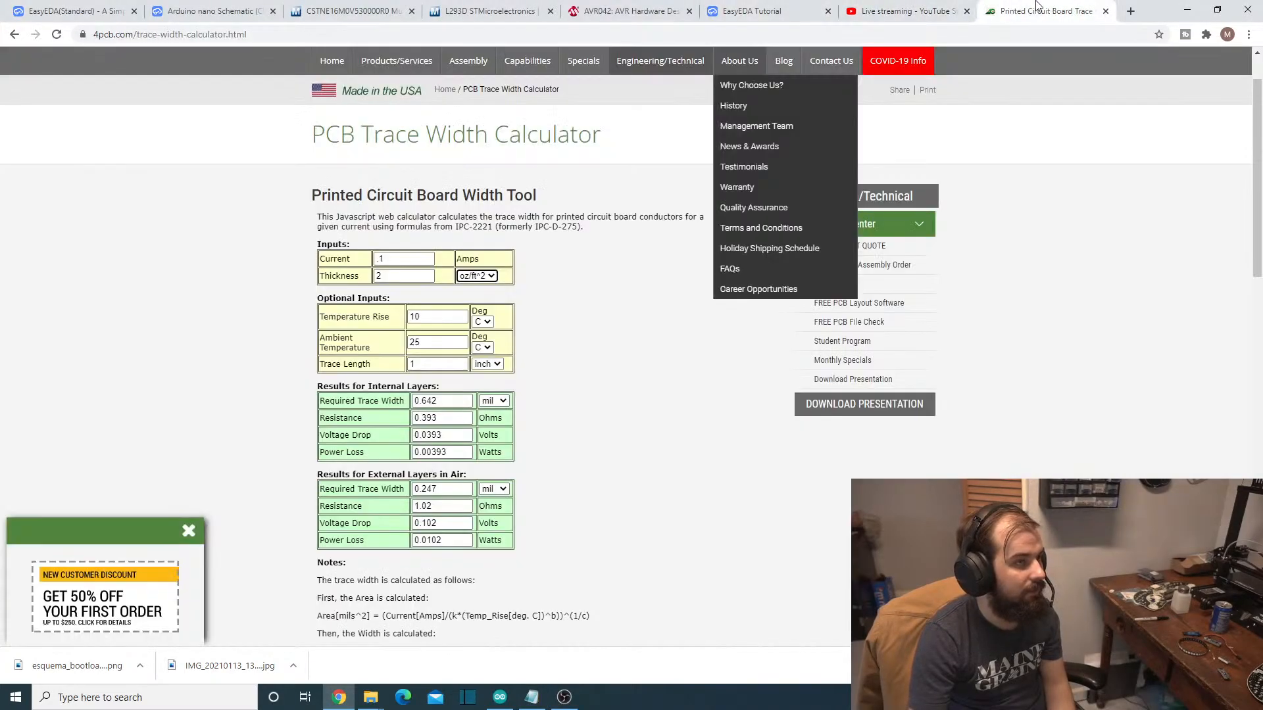
pyautogui.click(947, 10)
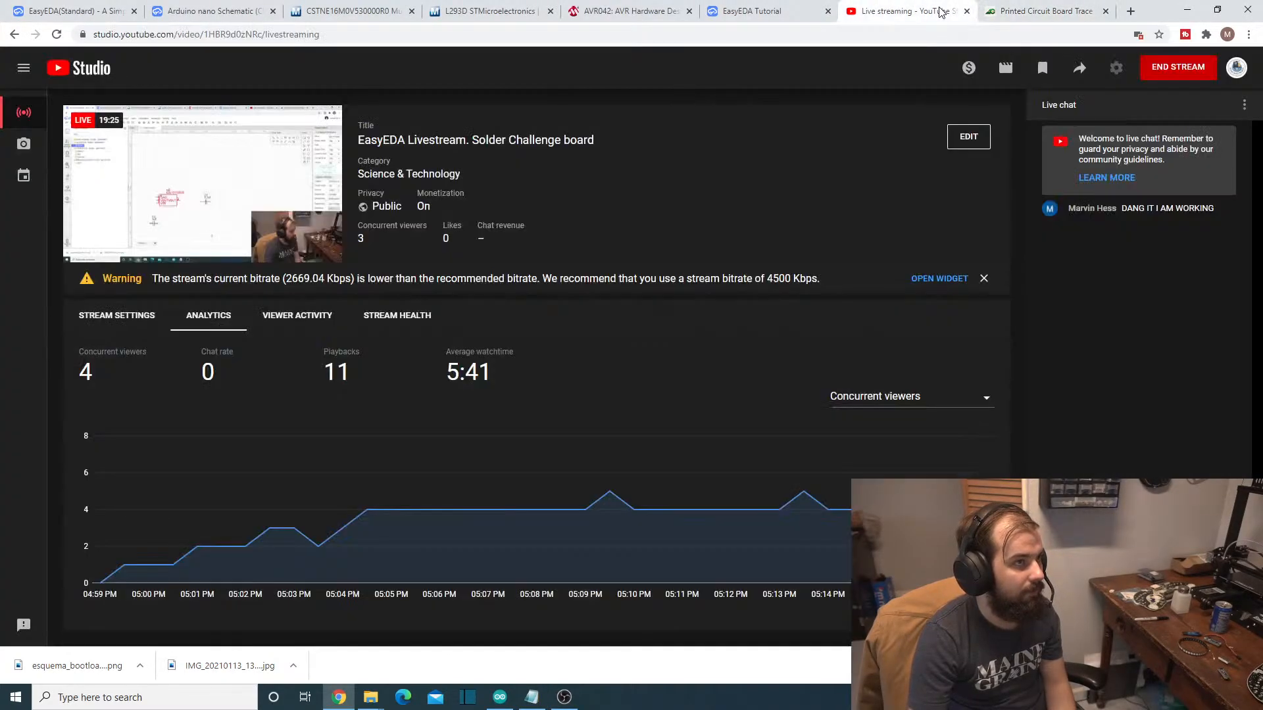
pyautogui.click(1020, 5)
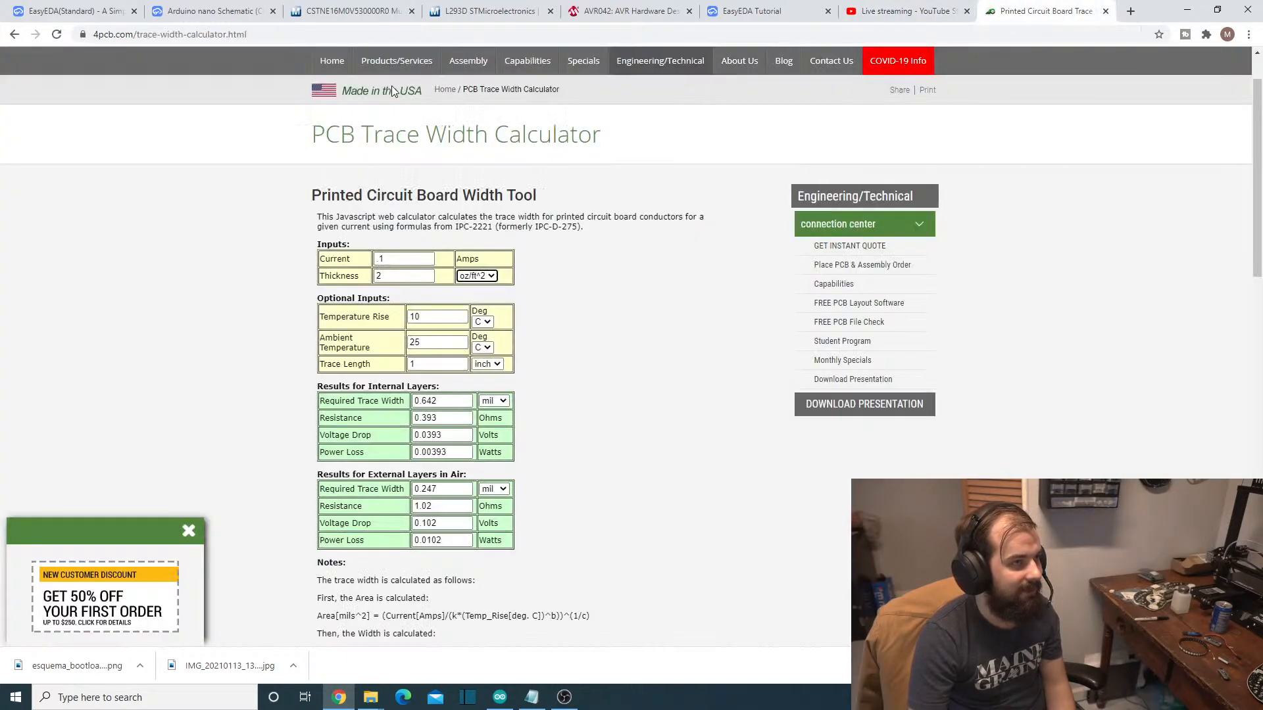
pyautogui.click(323, 40)
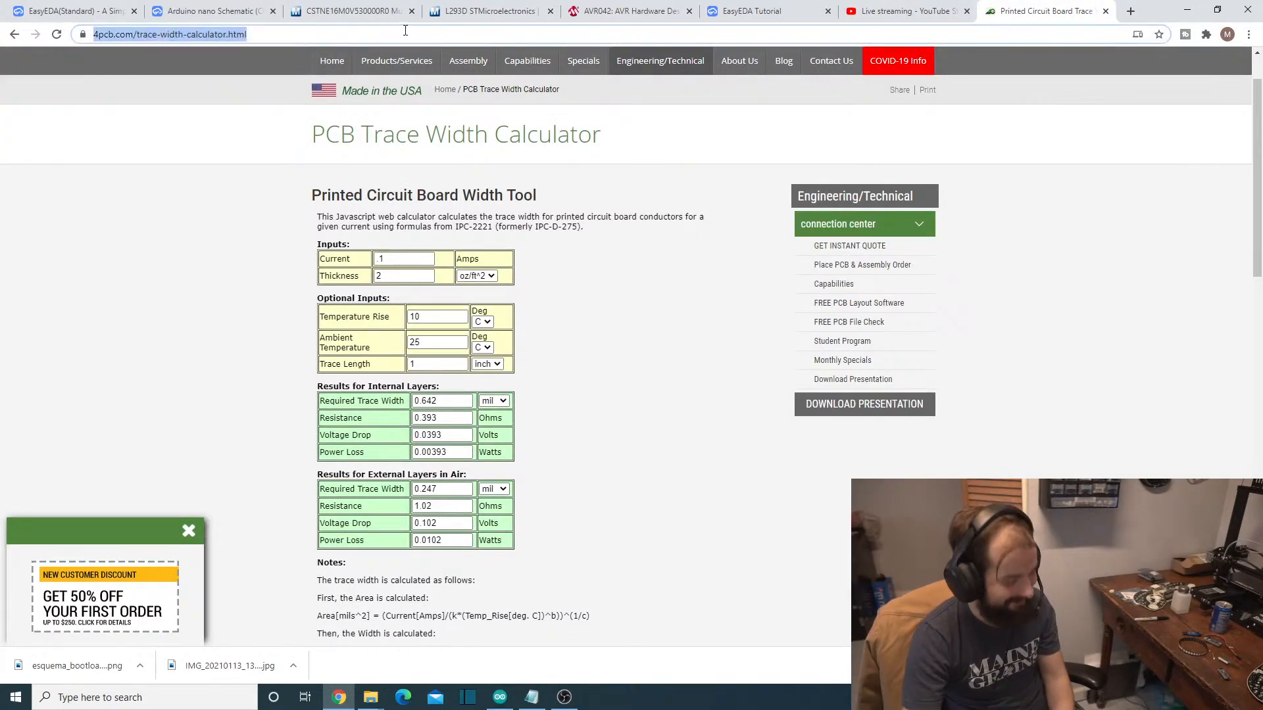
pyautogui.hotkey('ctrl', 'v')
pyautogui.press('Return')
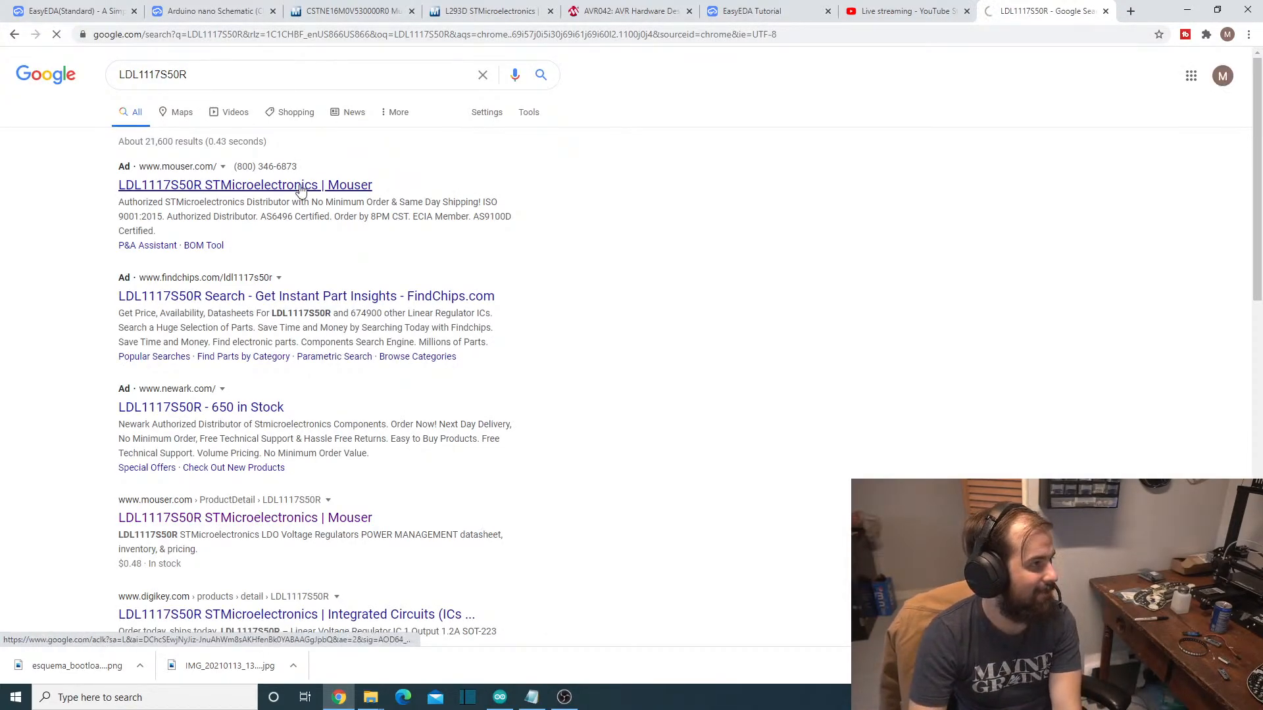
# - Open the LDL1117S50R datasheet from its Mouser product page and examine the pin configuration and typical application diagram
pyautogui.click(301, 190)
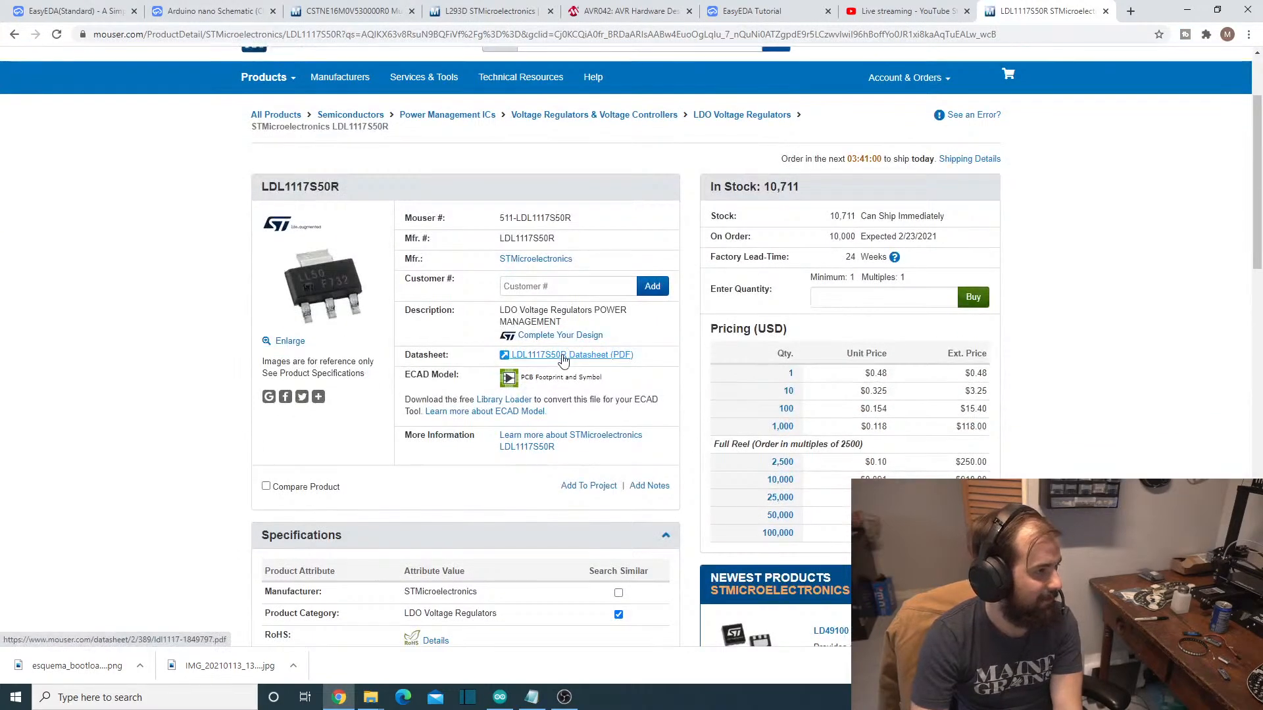
pyautogui.click(562, 359)
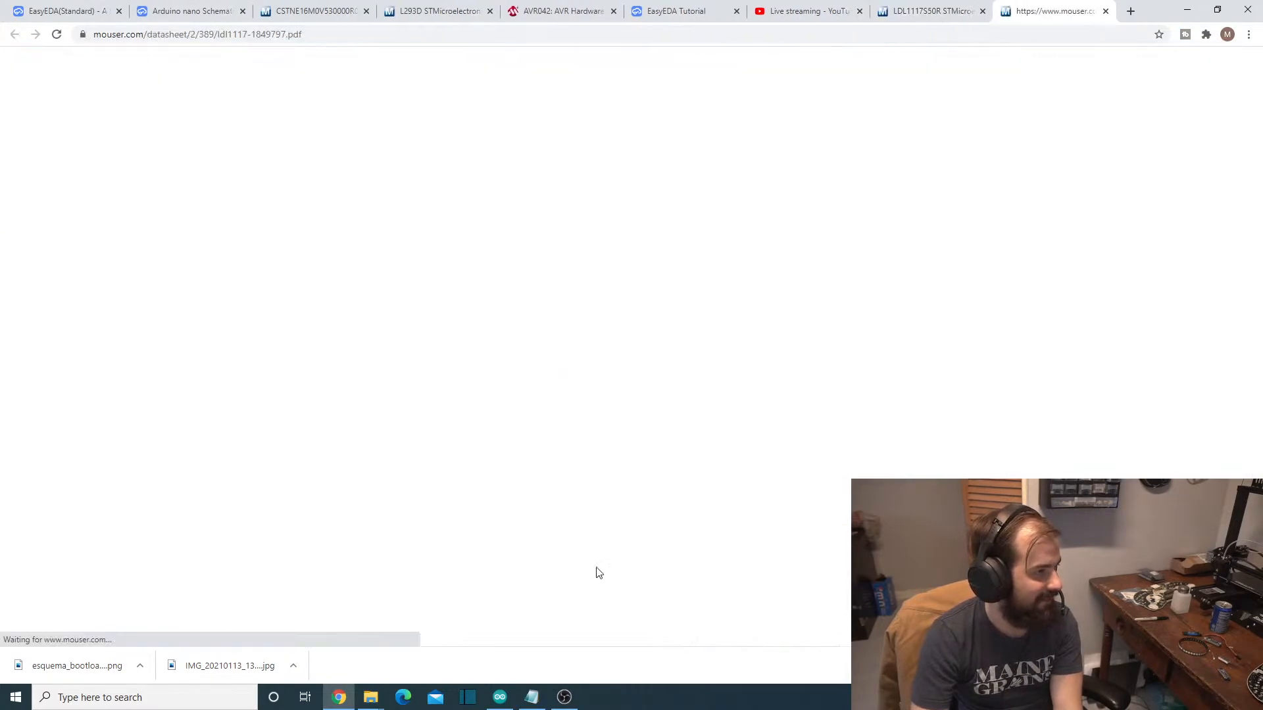
pyautogui.scroll(-15, 597, 613)
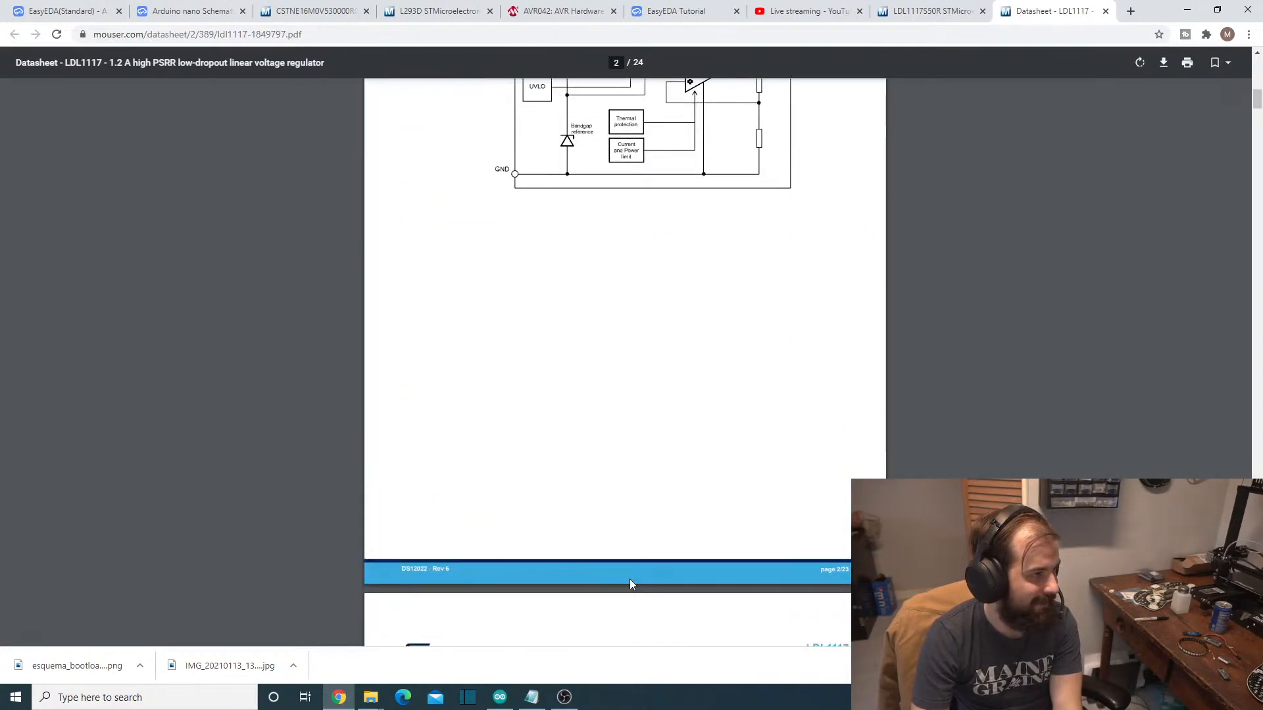
pyautogui.scroll(-3, 660, 588)
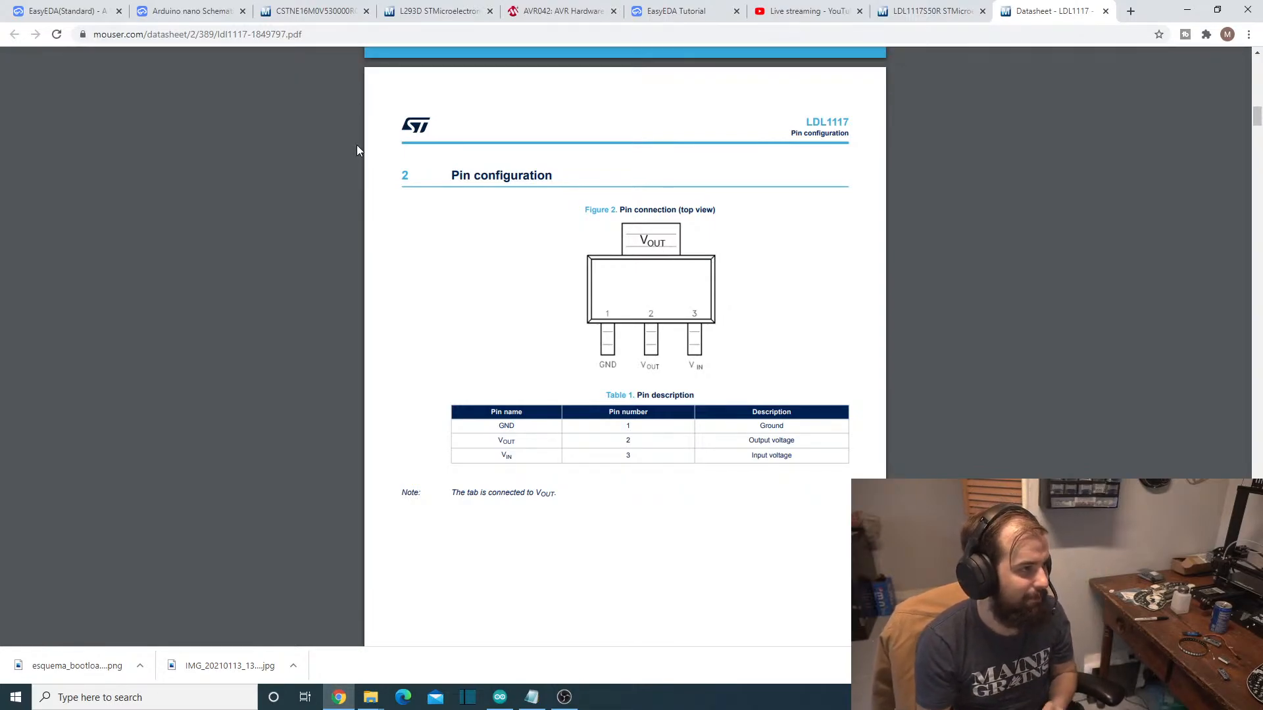
pyautogui.scroll(-1, 534, 353)
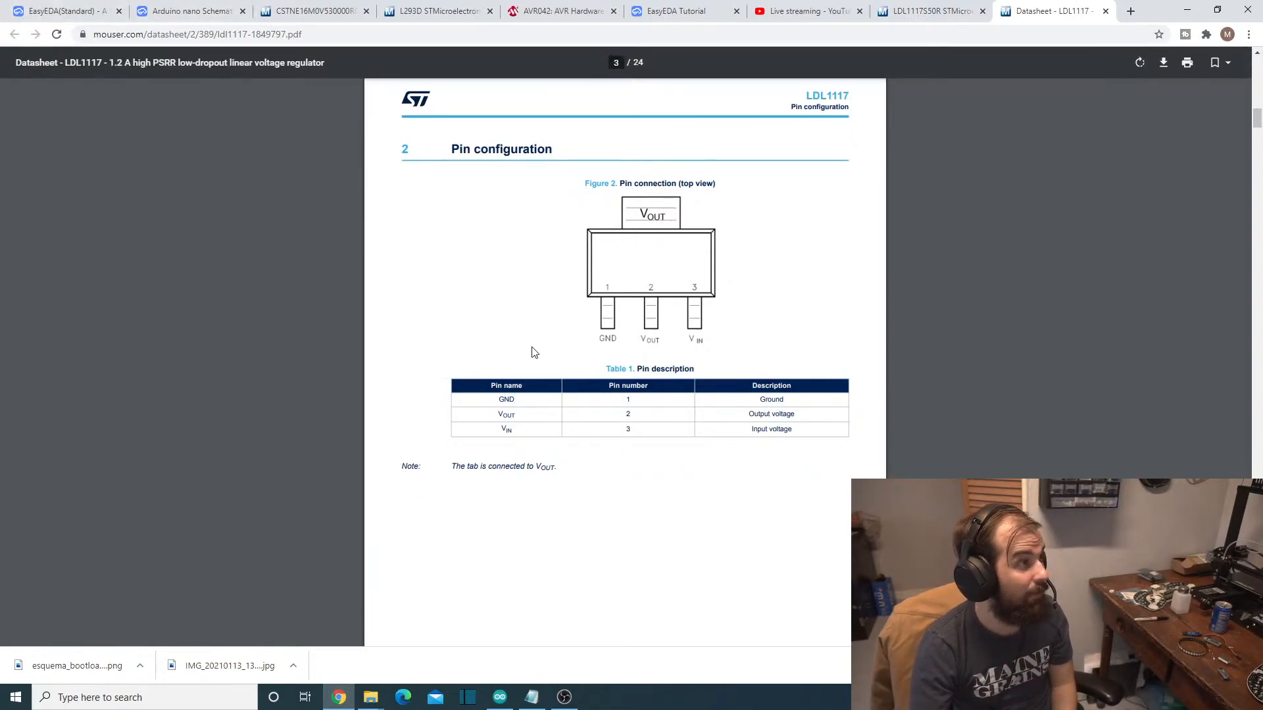
pyautogui.scroll(-12, 534, 352)
pyautogui.scroll(4, 538, 355)
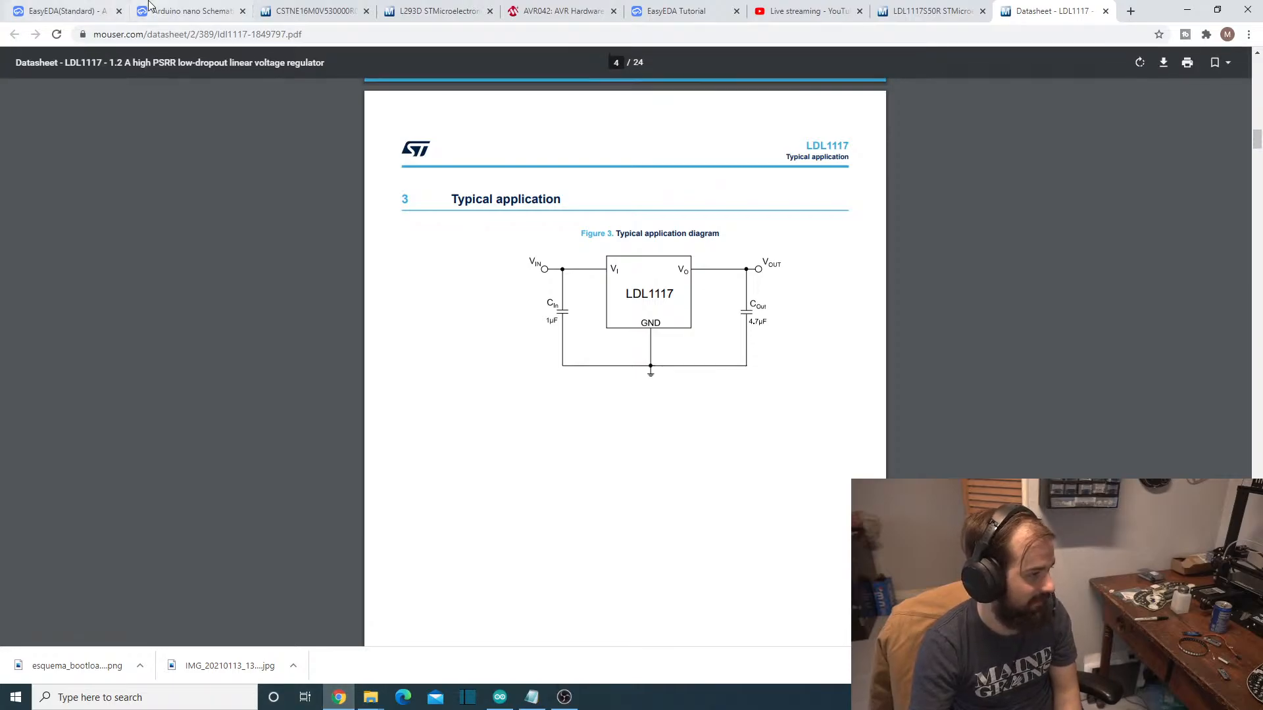
# - Back in the EasyEDA schematic, move the voltage regulator up and slightly right, and rotate it so its three-pin side faces down
pyautogui.click(58, 6)
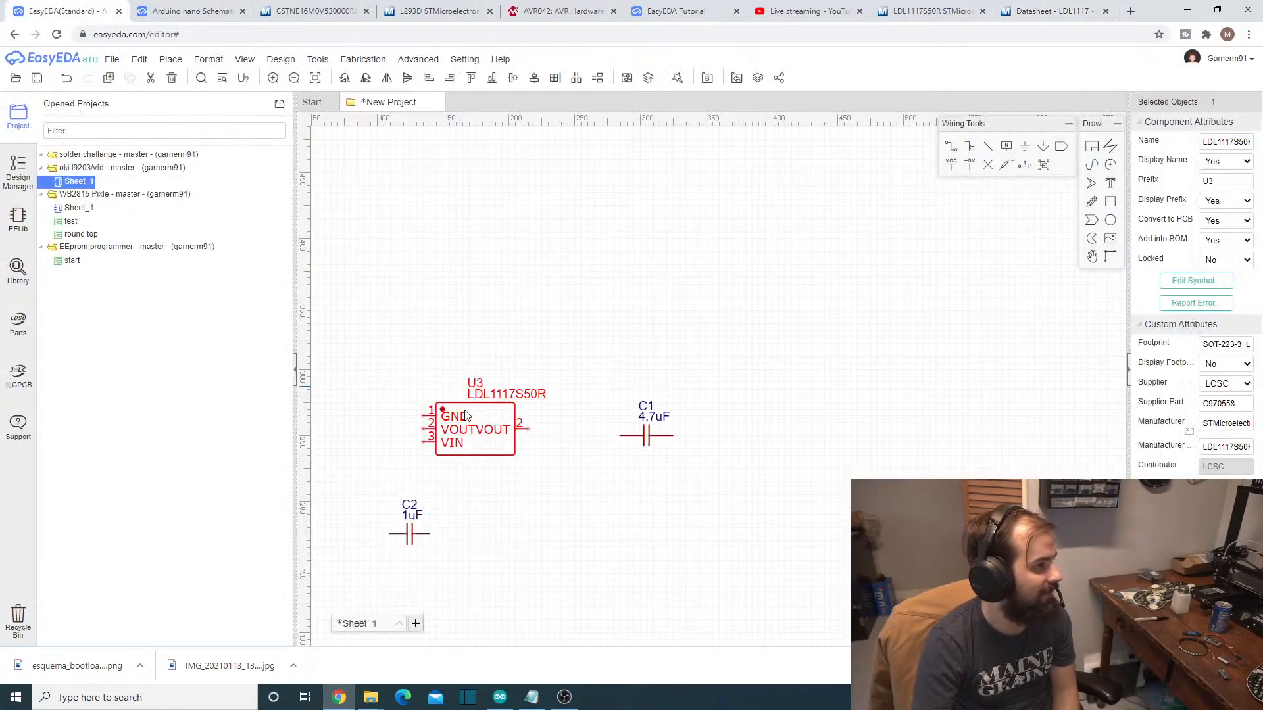
pyautogui.moveTo(471, 441); pyautogui.dragTo(503, 378)
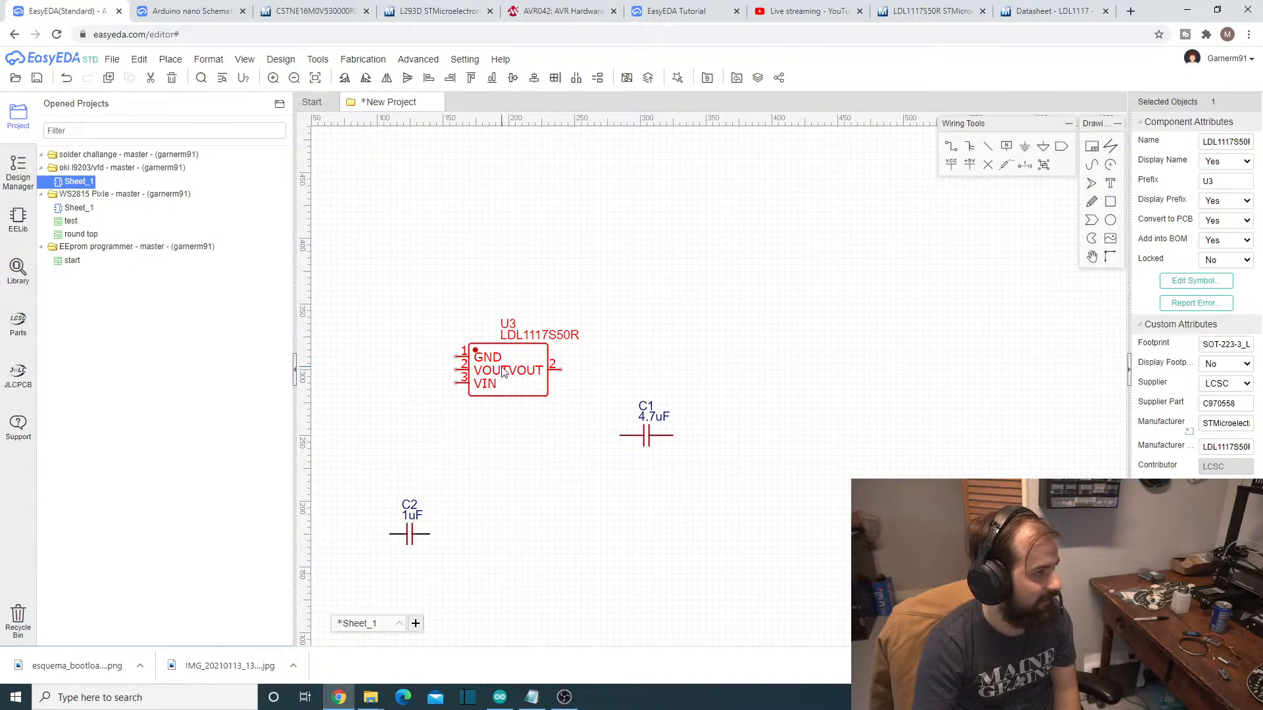
pyautogui.press('space')
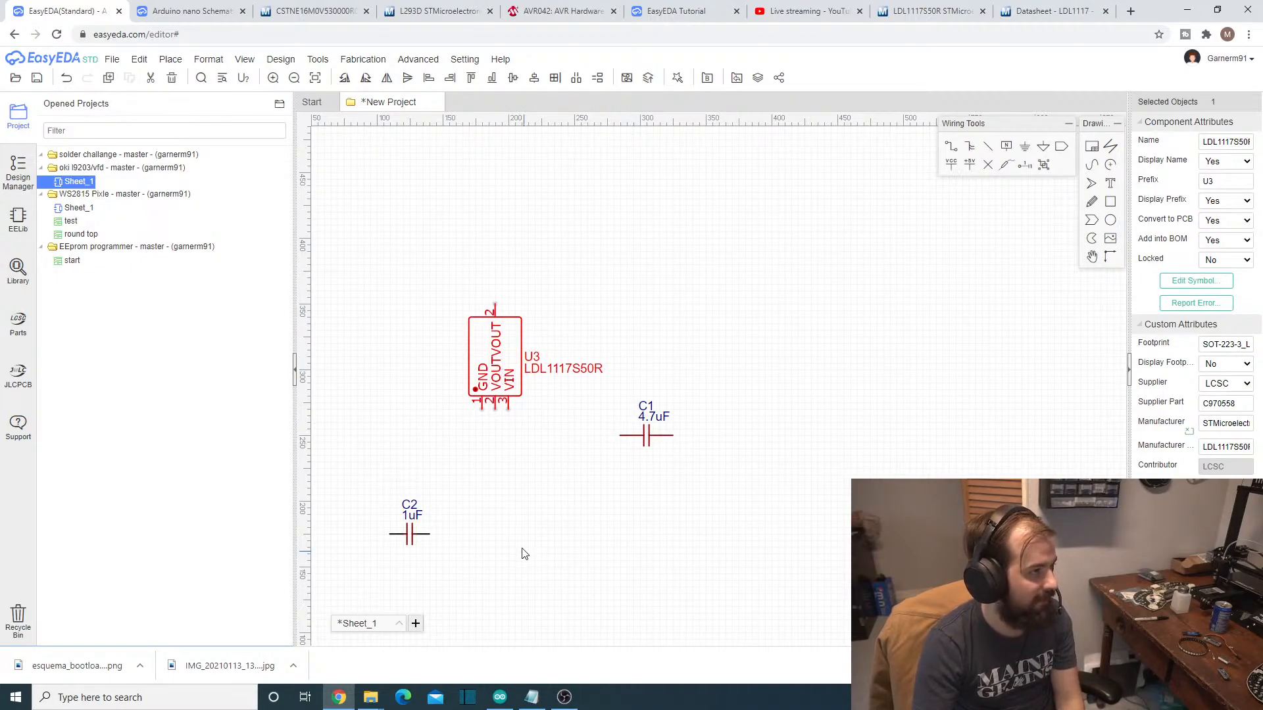
# - Rotate the 1uF and 4.7uF capacitors upright and move both below the regulator, the 4.7uF on the left and the 1uF on the right
pyautogui.click(409, 535)
pyautogui.press('space')
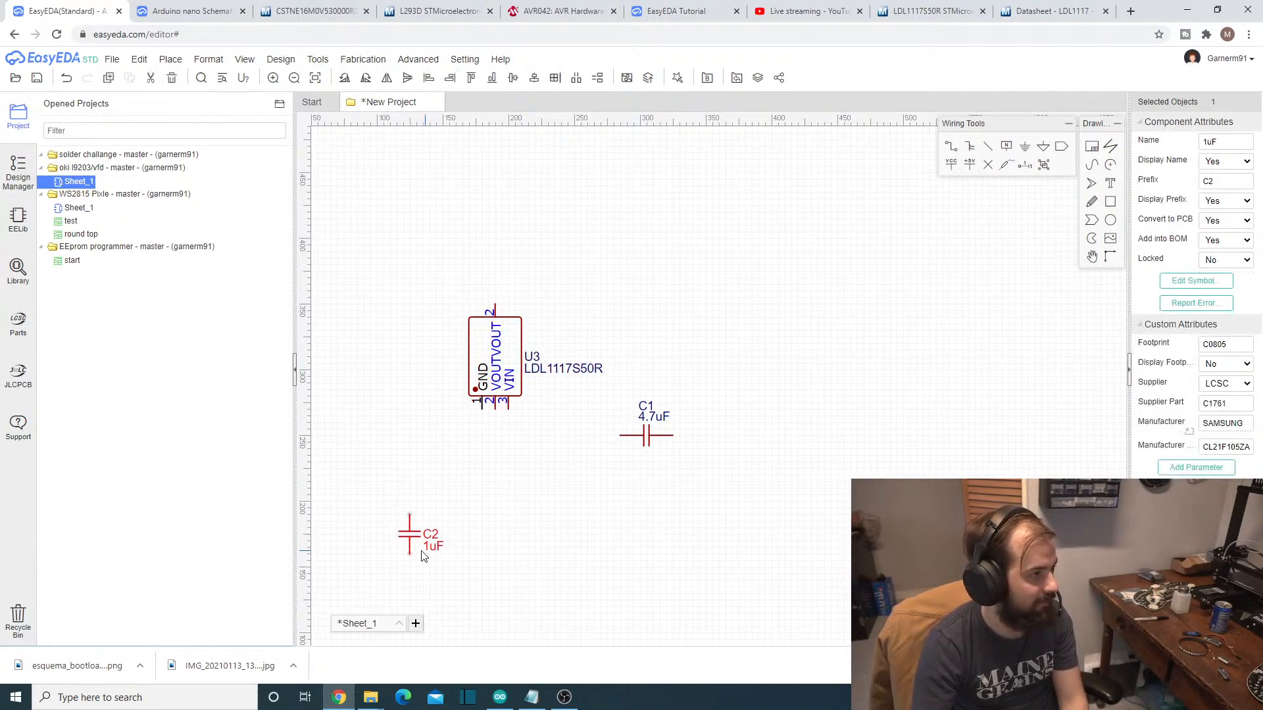
pyautogui.moveTo(411, 535); pyautogui.dragTo(545, 436)
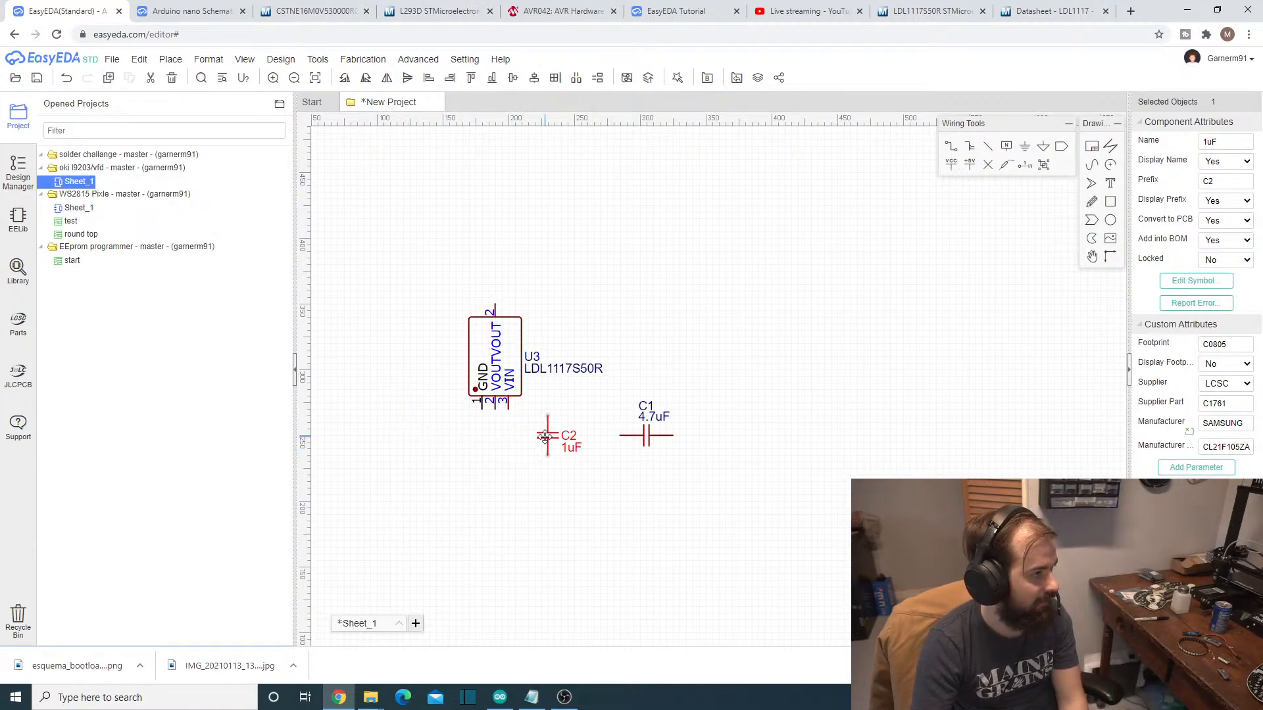
pyautogui.click(660, 441)
pyautogui.press('space')
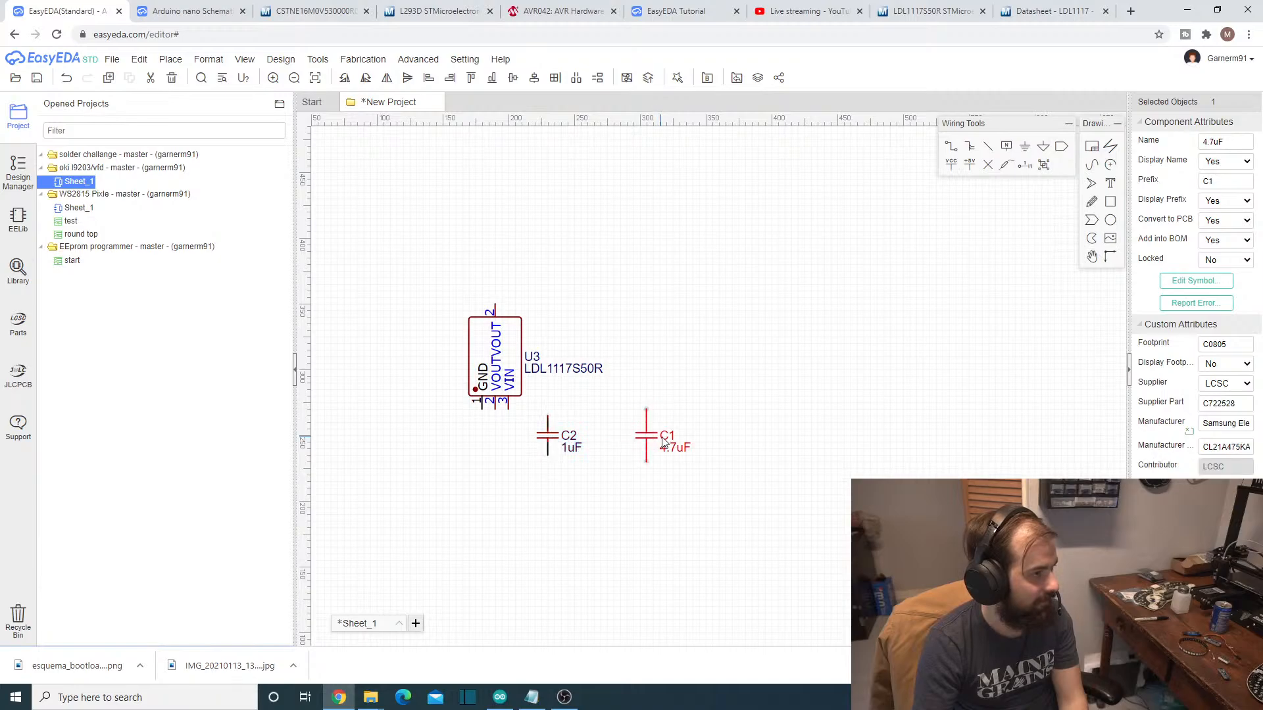
pyautogui.moveTo(653, 444); pyautogui.dragTo(465, 456)
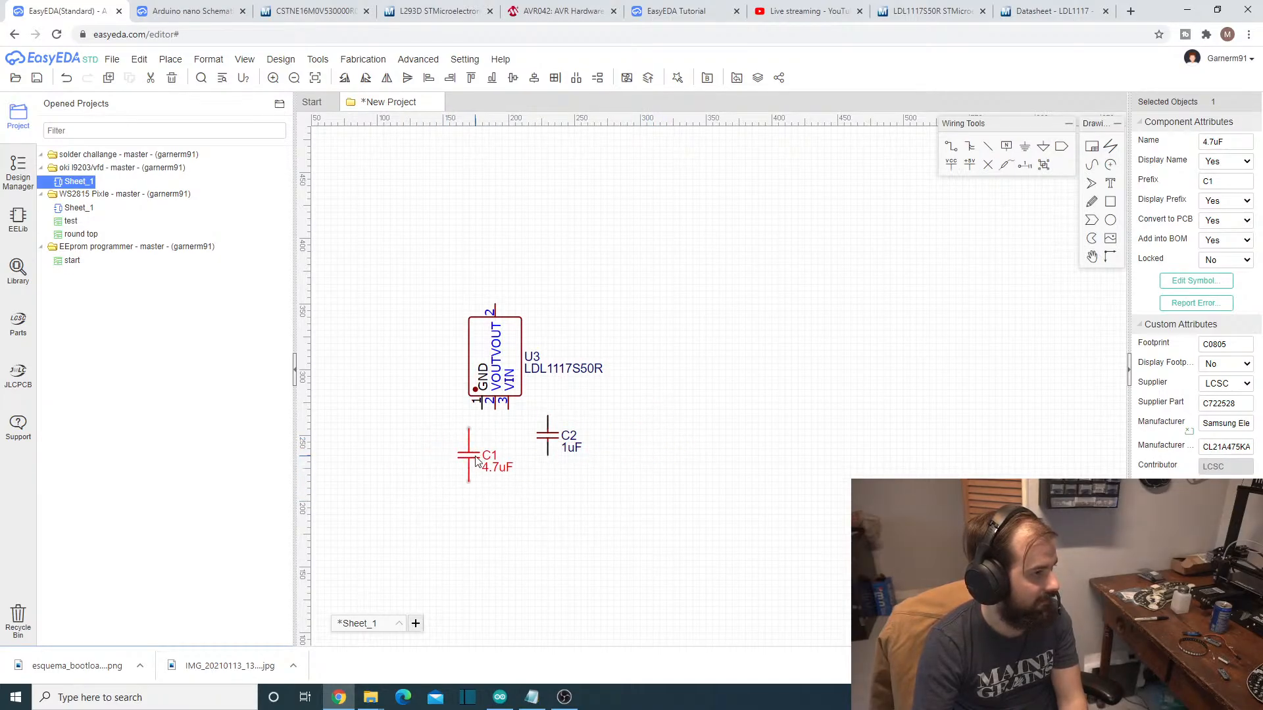
# - Align the 4.7uF capacitor directly under the regulator's lower VOUT pin and place the 1uF capacitor close beside it at the same height
pyautogui.click(486, 376)
pyautogui.moveTo(485, 371); pyautogui.dragTo(472, 332)
pyautogui.moveTo(470, 457); pyautogui.dragTo(483, 438)
pyautogui.scroll(-2, 561, 537)
pyautogui.scroll(-2, 558, 538)
pyautogui.scroll(4, 558, 538)
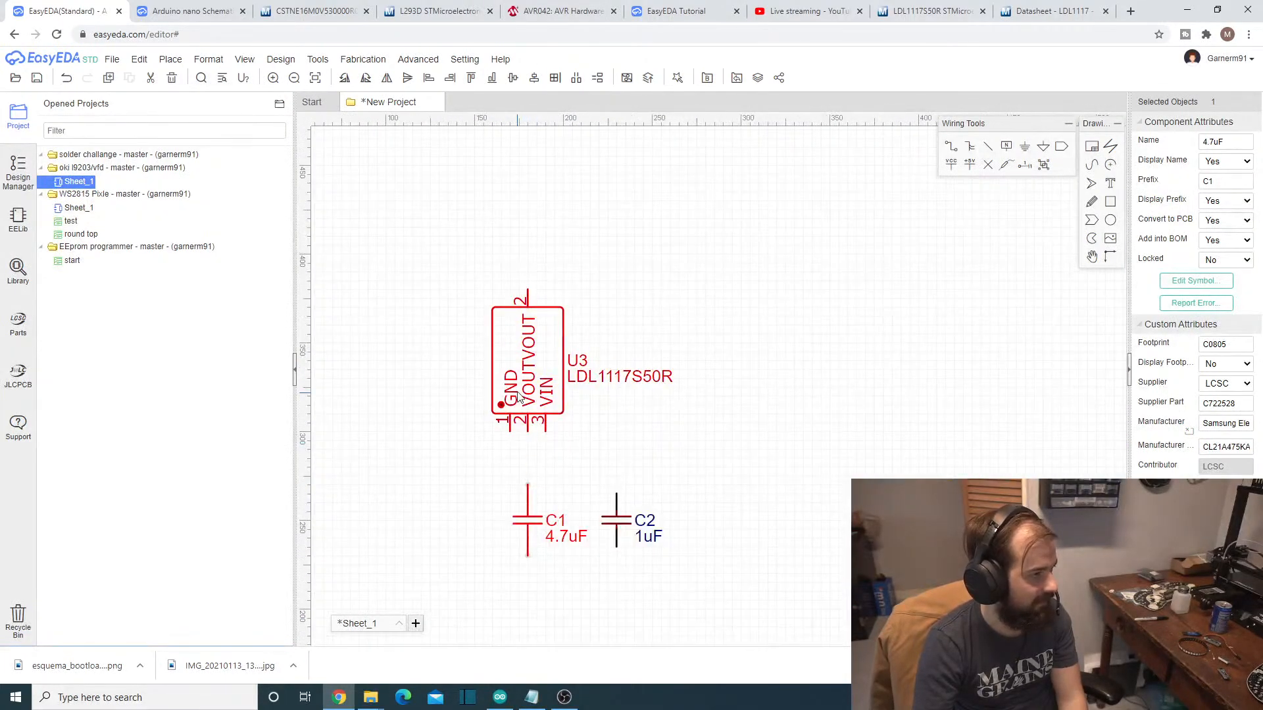
pyautogui.click(494, 385)
pyautogui.moveTo(494, 385); pyautogui.dragTo(503, 367)
pyautogui.moveTo(522, 514); pyautogui.dragTo(504, 505)
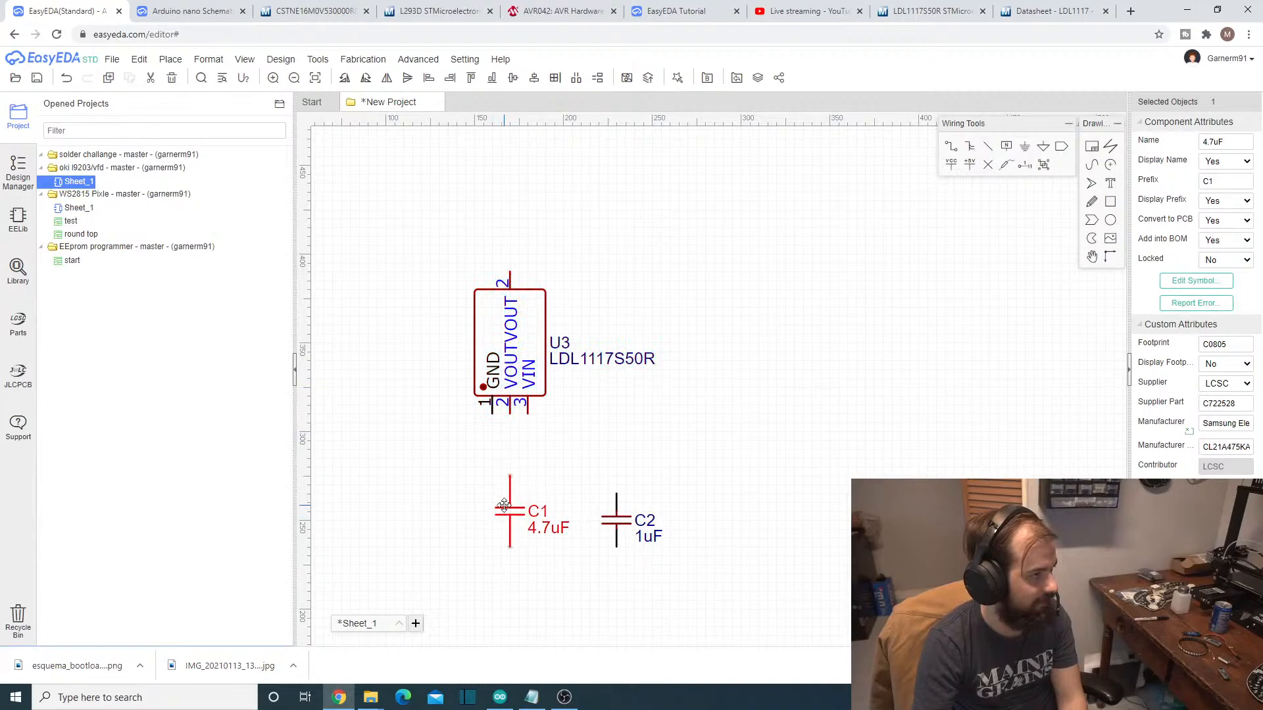
pyautogui.moveTo(613, 520); pyautogui.dragTo(568, 511)
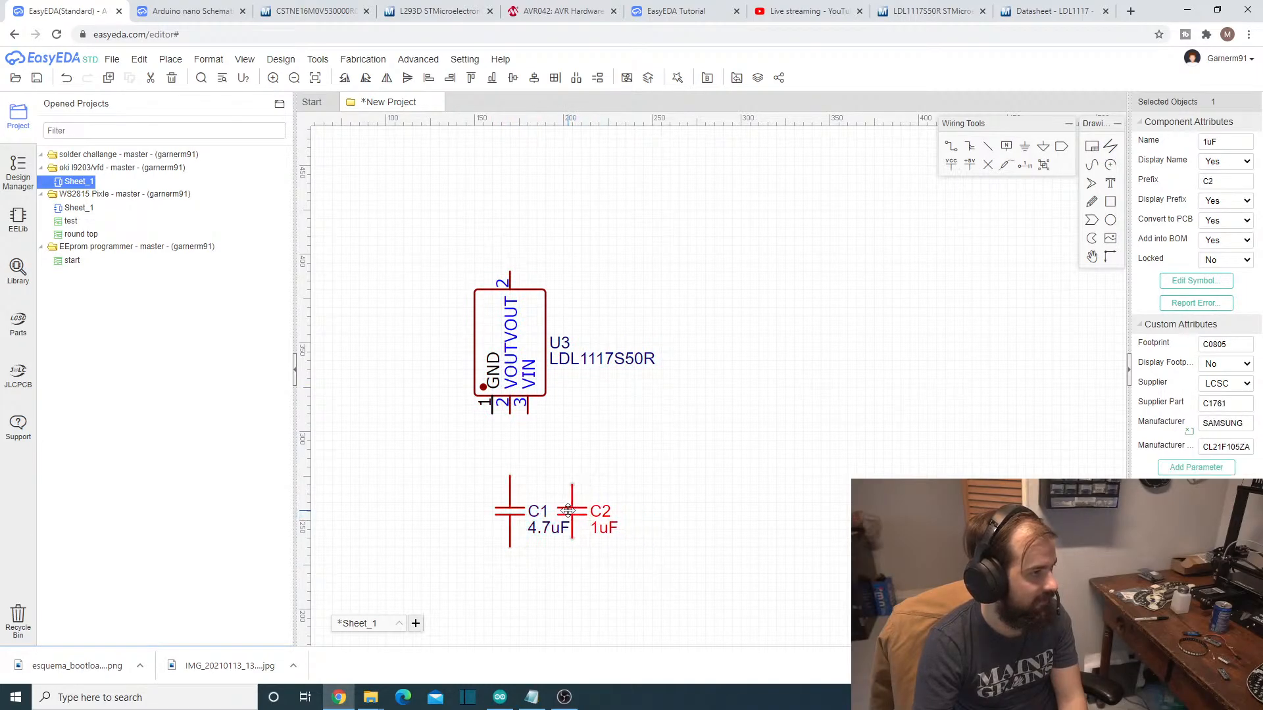
# - Check the capacitor connections in the datasheet's typical application diagram and the regulator circuit in the Arduino nano schematic
pyautogui.click(1052, 11)
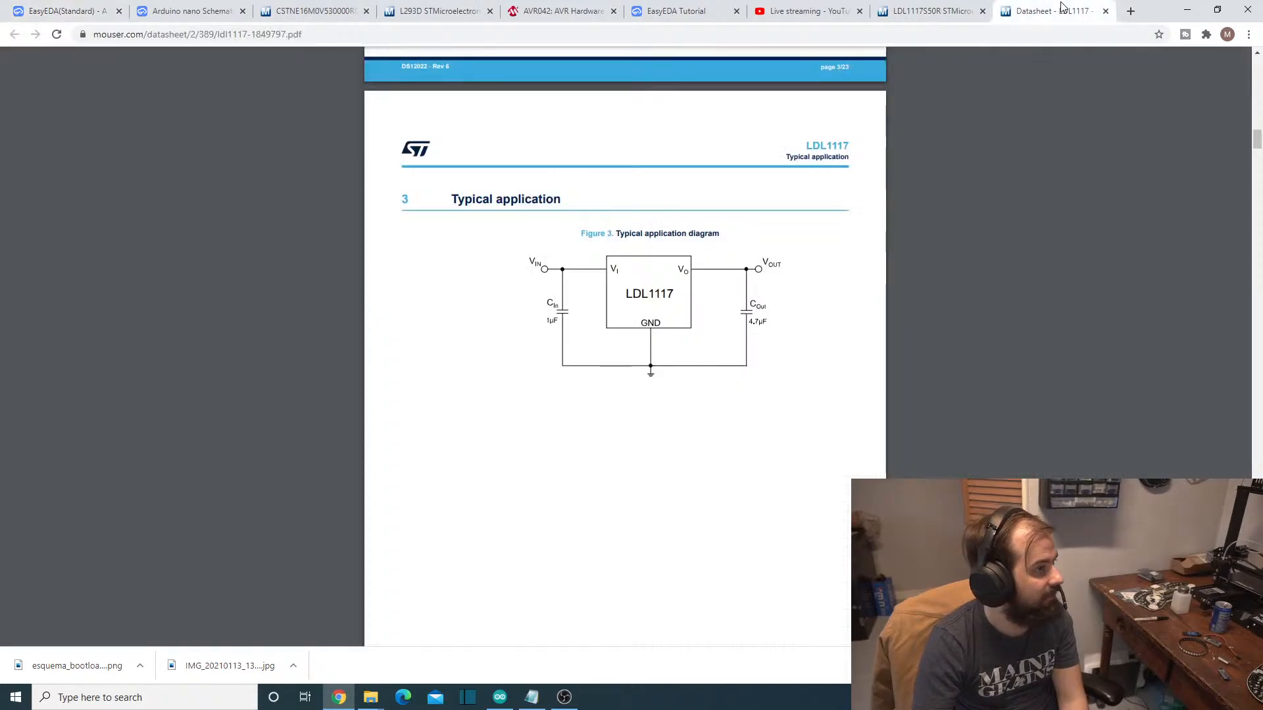
pyautogui.click(169, 7)
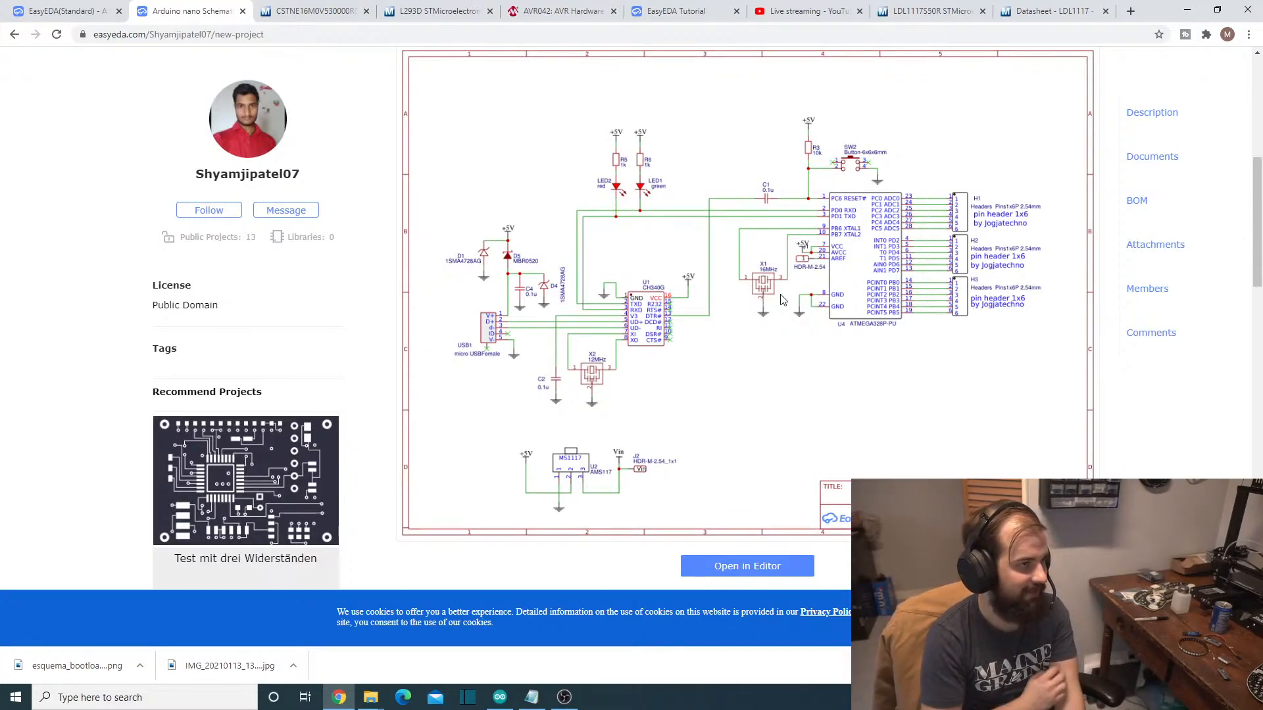
pyautogui.click(26, 7)
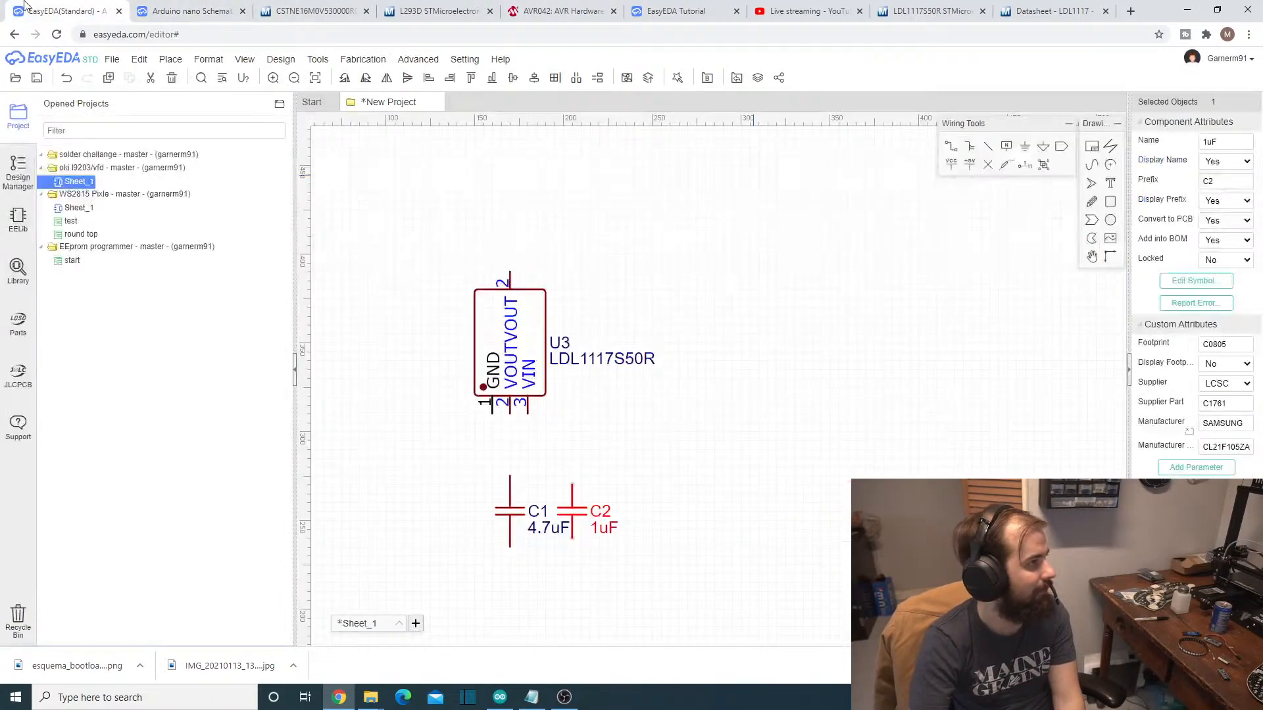
pyautogui.click(950, 146)
pyautogui.click(510, 476)
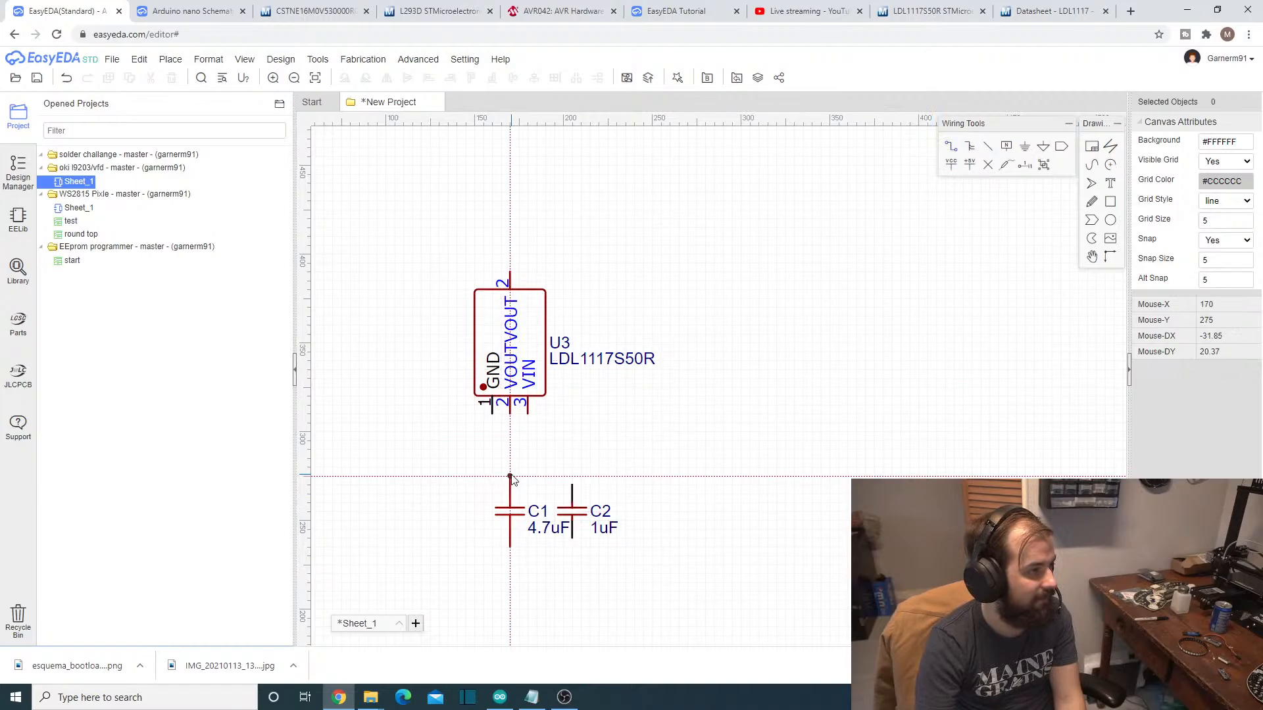
pyautogui.click(512, 416)
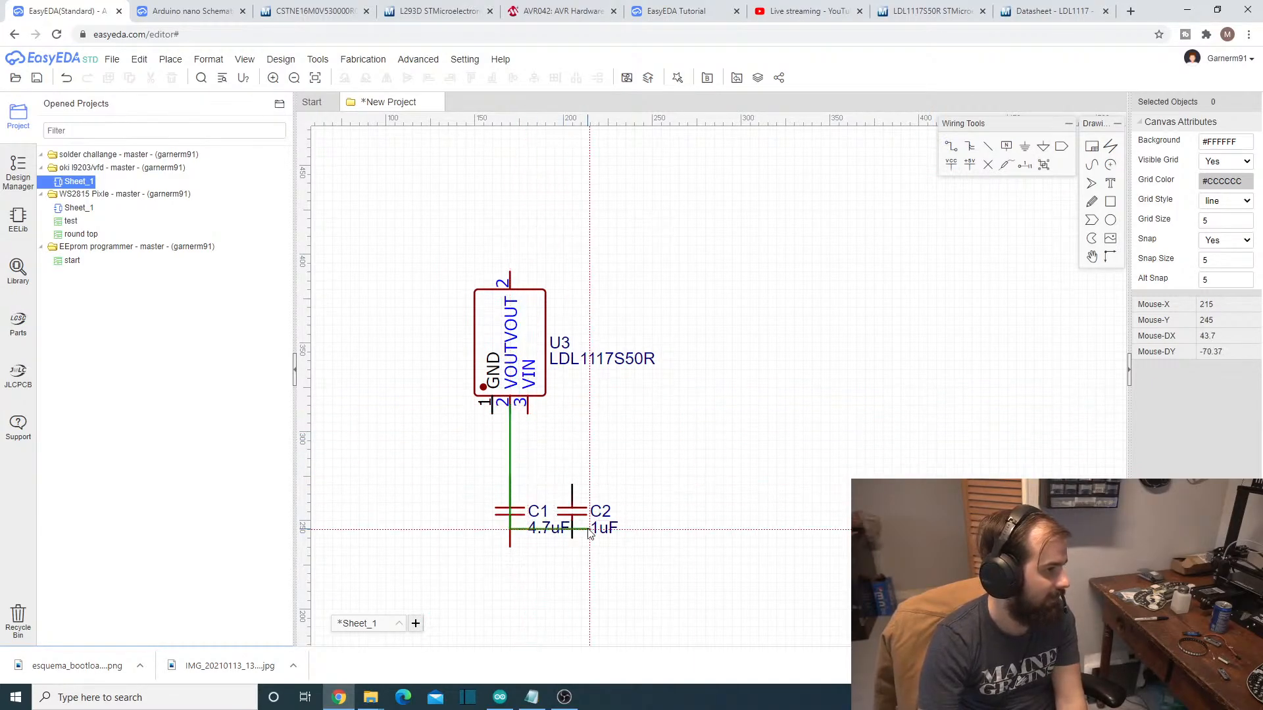
pyautogui.rightClick(533, 468)
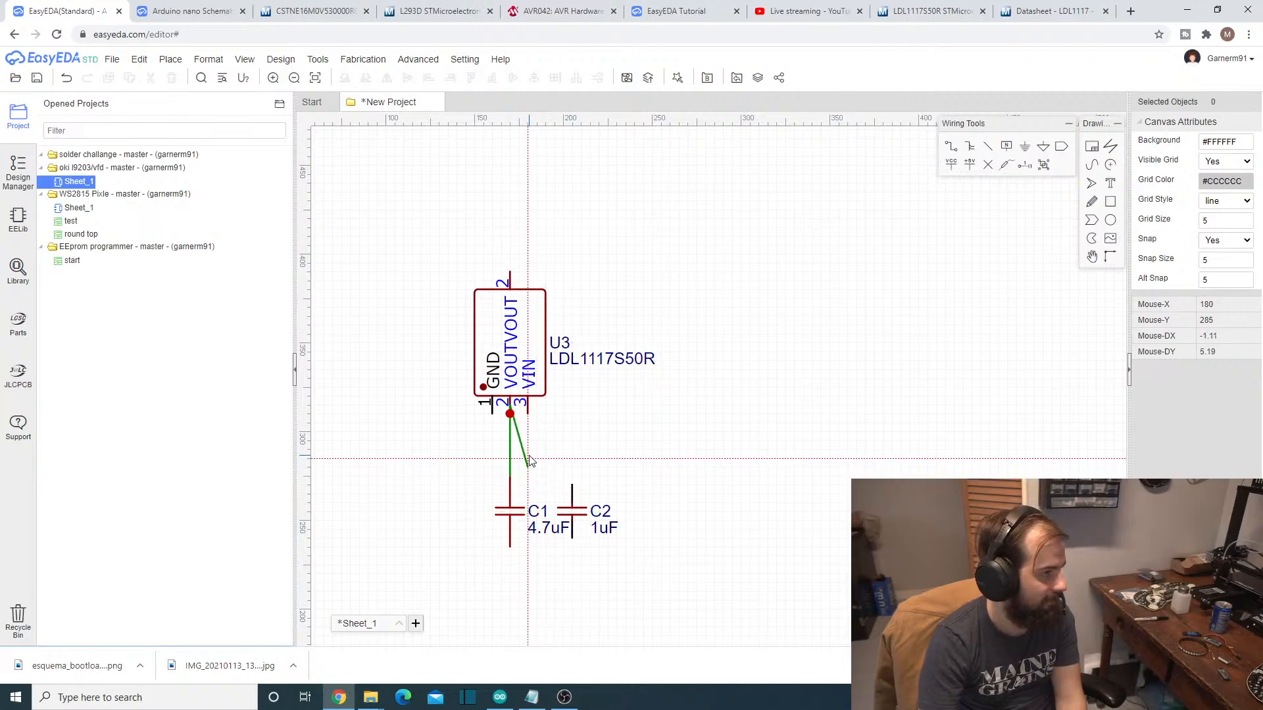
pyautogui.hotkey('ctrl', 'z')
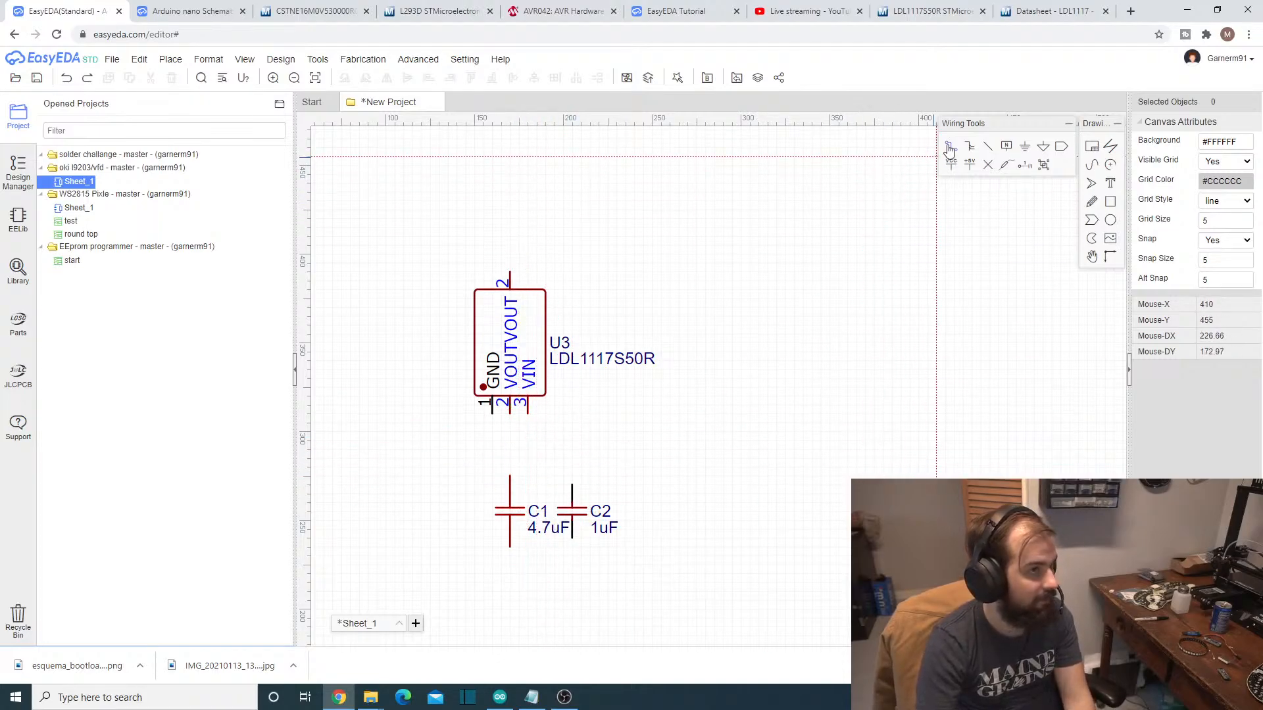
# - Wire the regulator's lower VOUT pin straight down to the upper pin of the 4.7uF capacitor
pyautogui.click(509, 414)
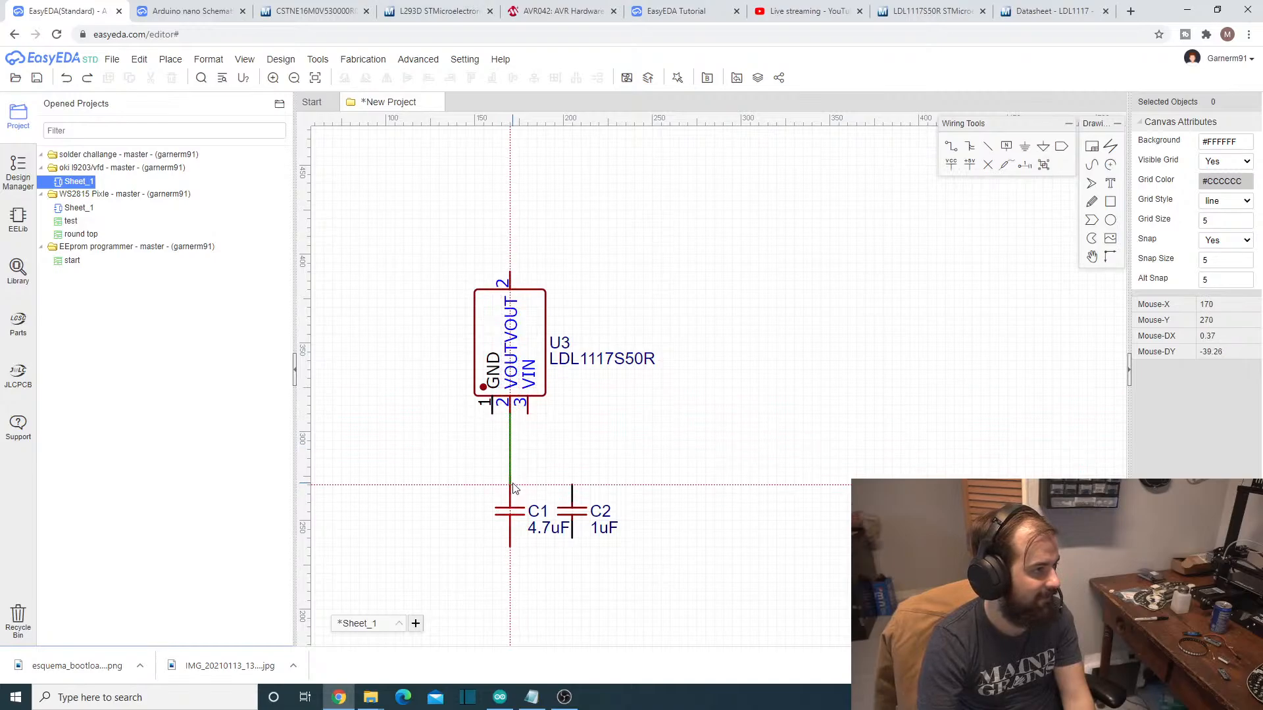
pyautogui.click(511, 475)
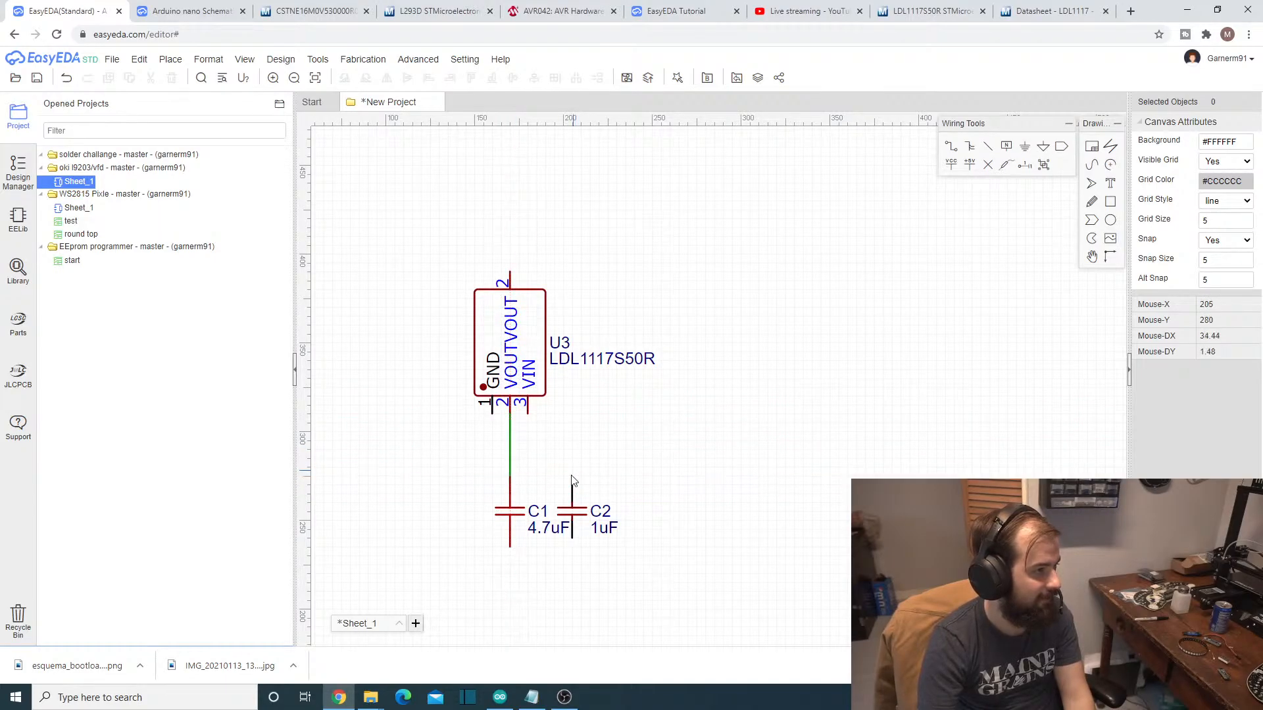
# - Wire the upper pin of the 1uF capacitor C2 to the regulator's VIN pin
pyautogui.click(952, 148)
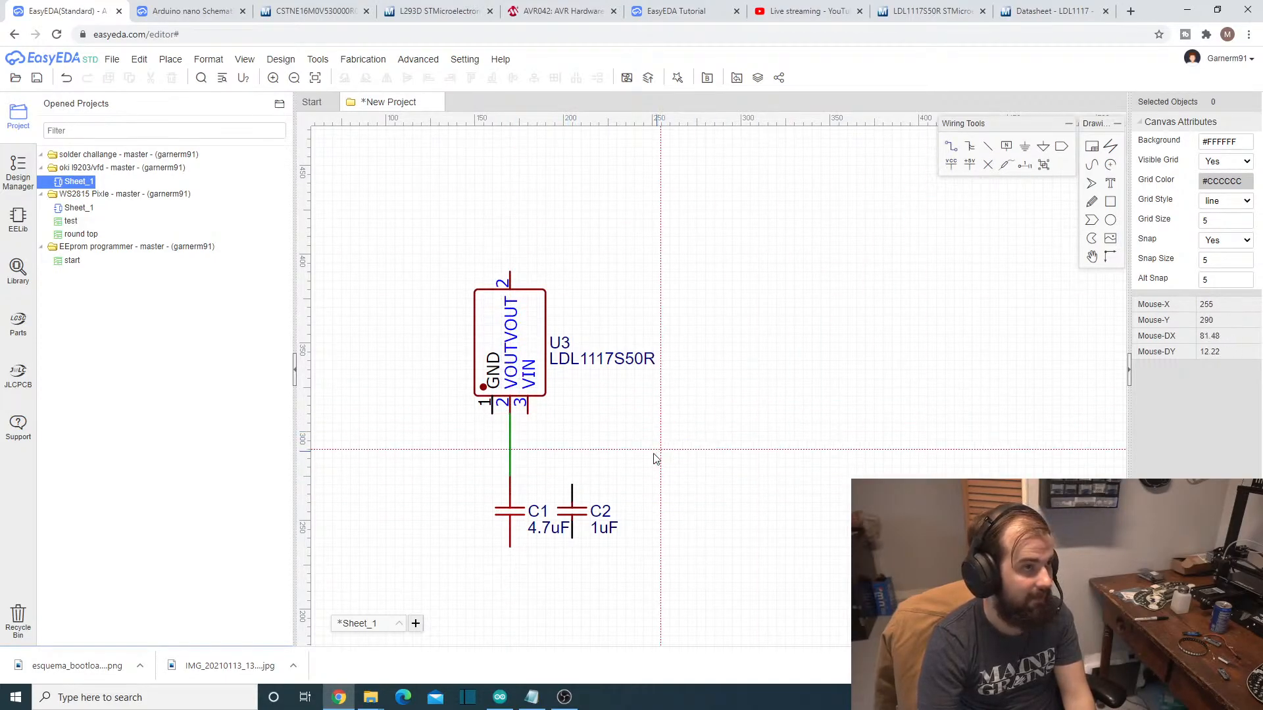
pyautogui.click(573, 485)
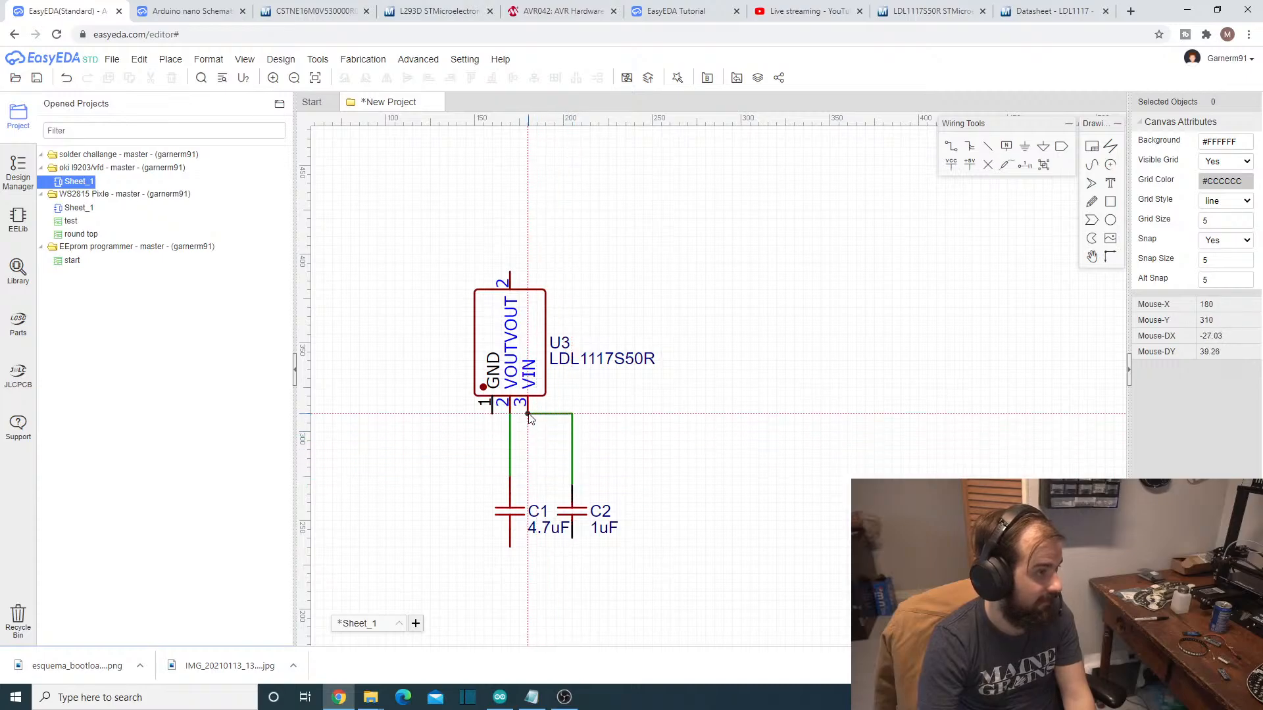
pyautogui.click(528, 414)
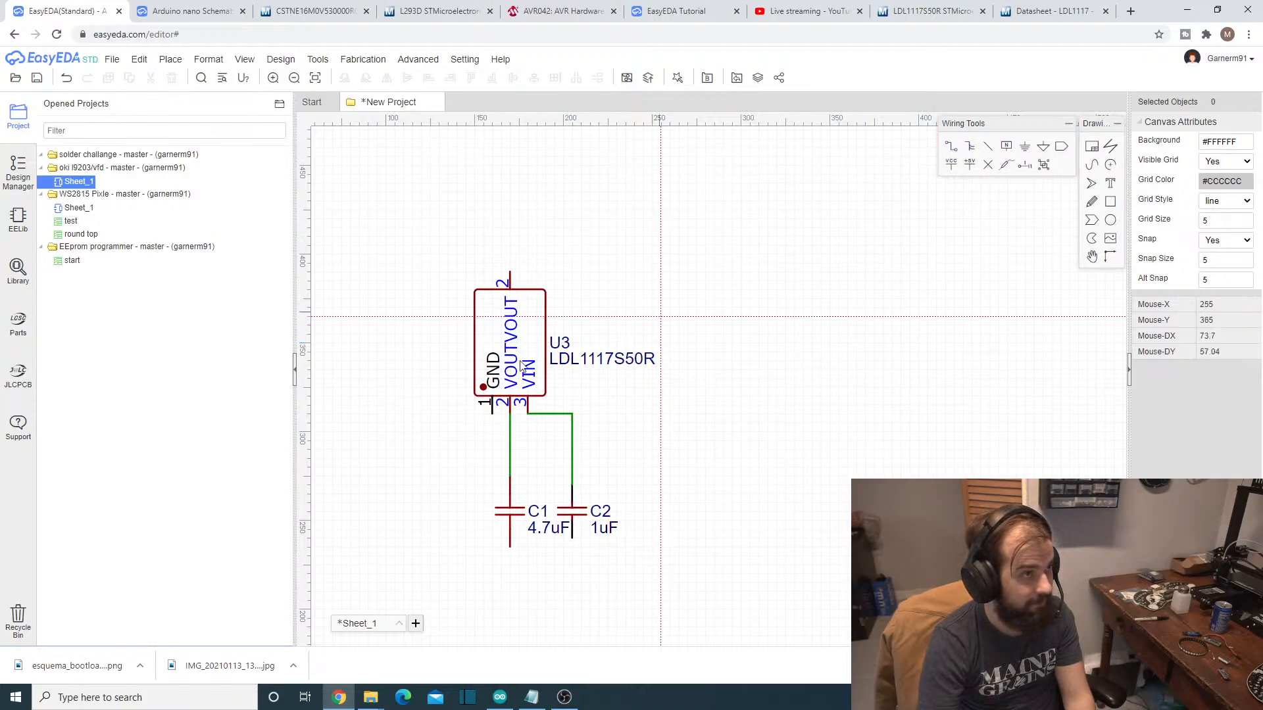
# - Wire the regulator's GND pin to the lower pin of C1 and continue the connection to the lower pin of C2
pyautogui.click(492, 414)
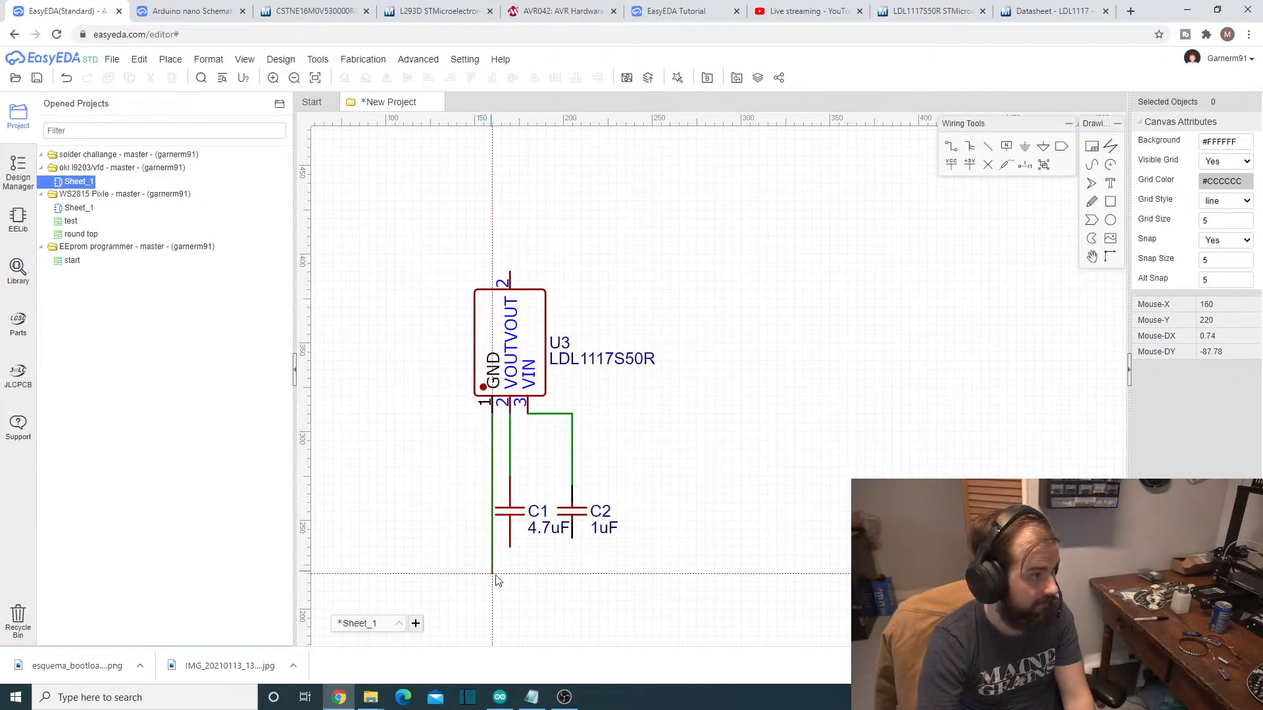
pyautogui.click(509, 546)
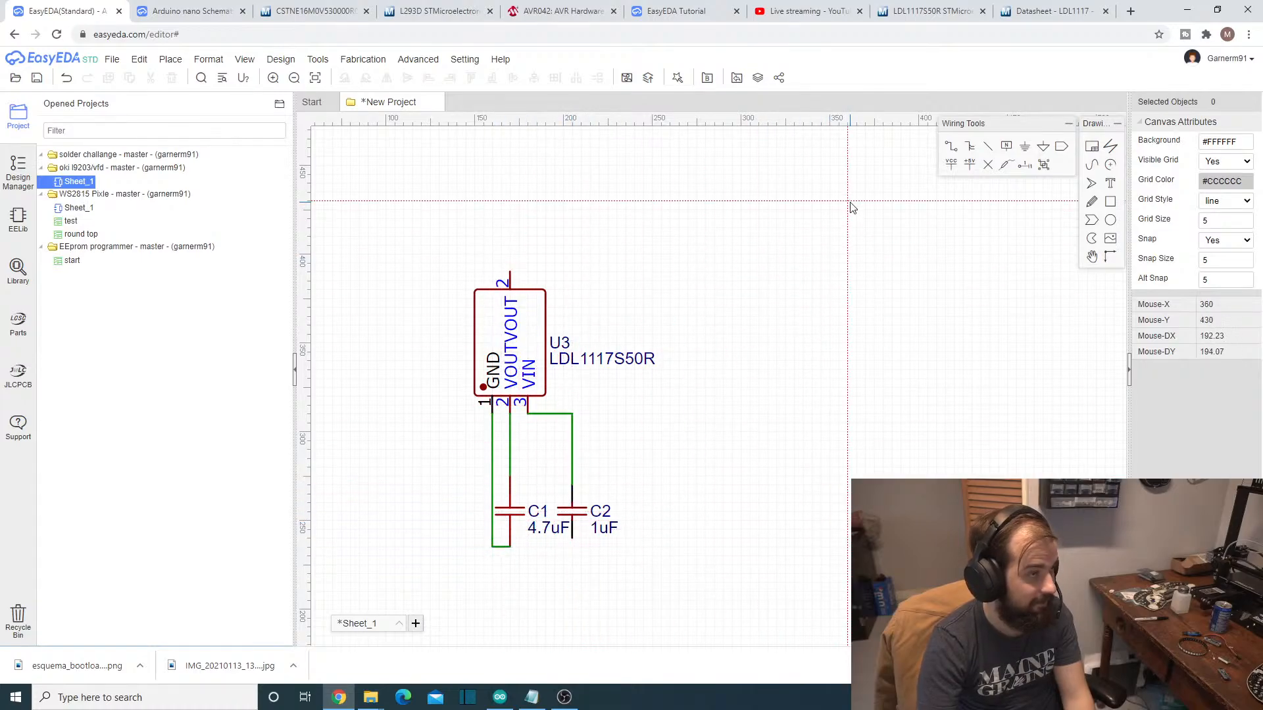
pyautogui.click(510, 547)
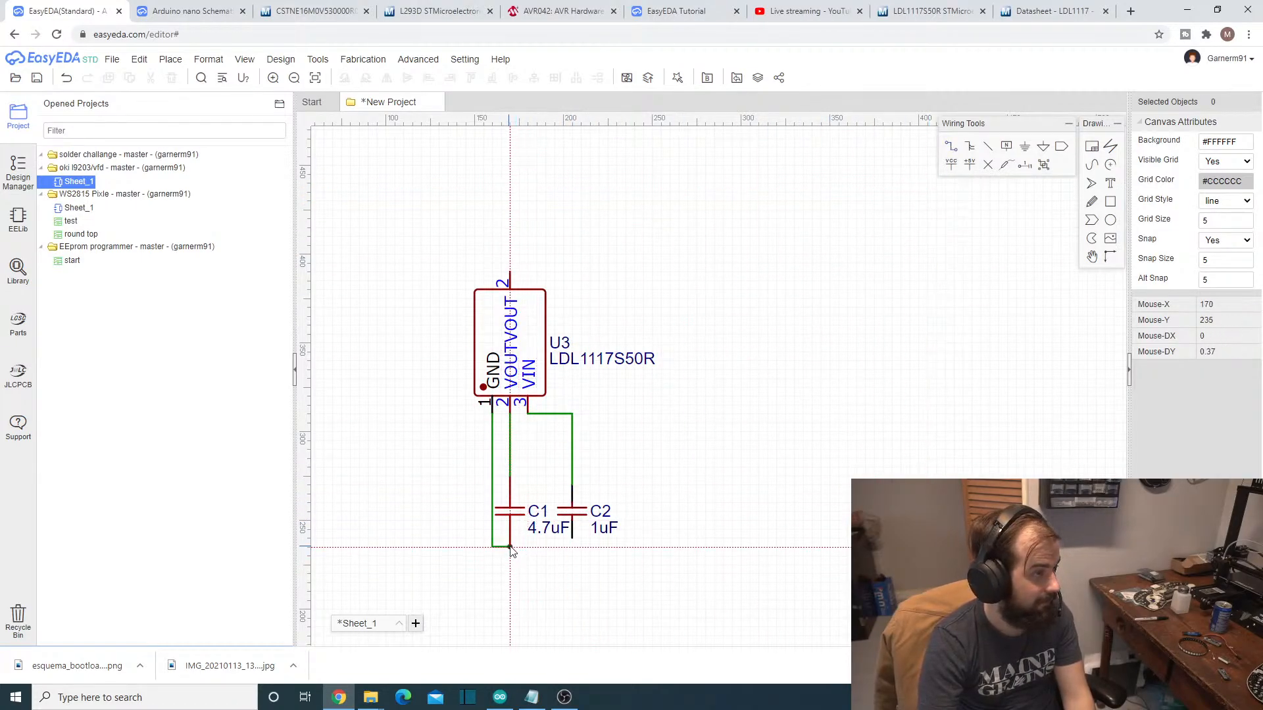
pyautogui.click(572, 538)
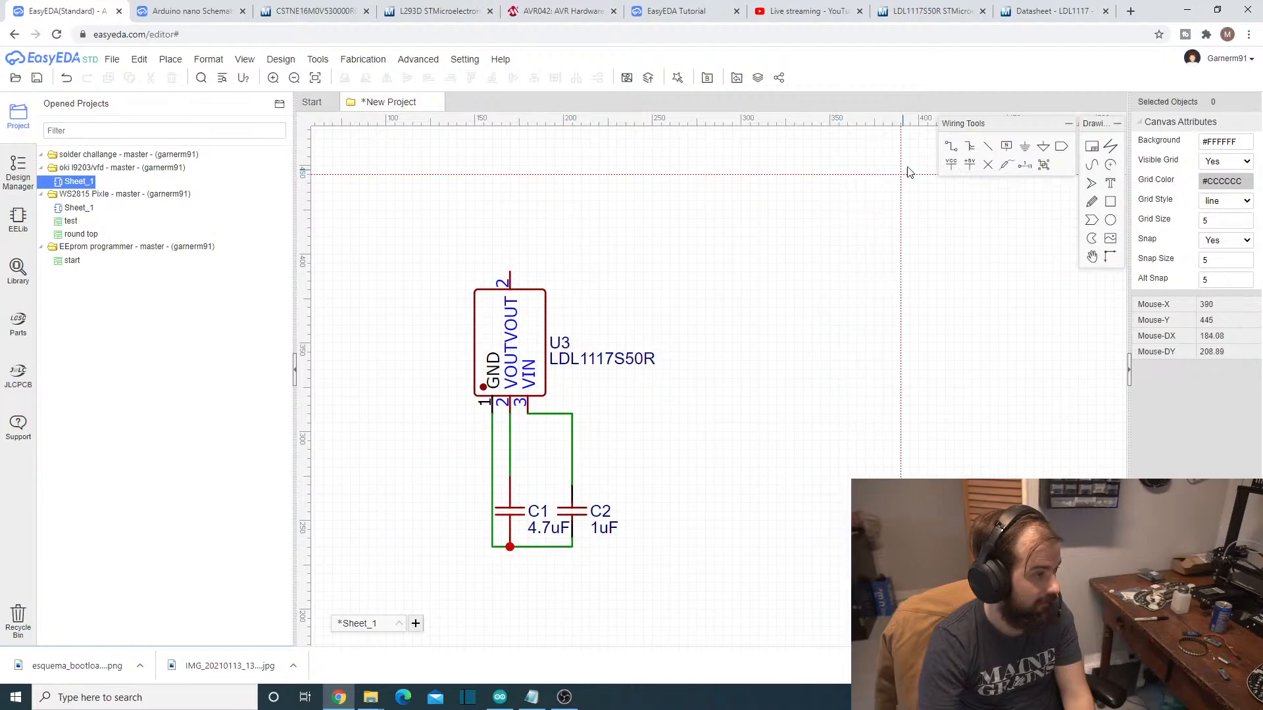
# - Branch a wire down from the shared capacitor ground line and connect it to a new GND symbol
pyautogui.click(528, 548)
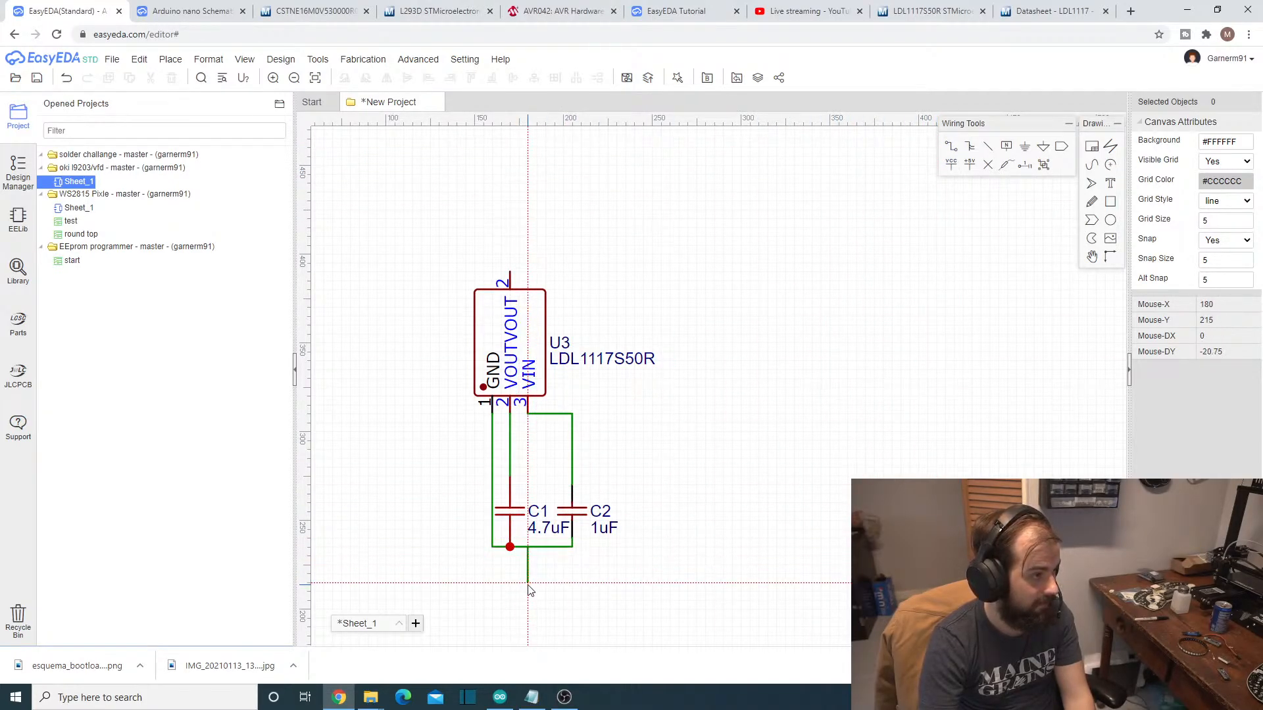
pyautogui.click(527, 583)
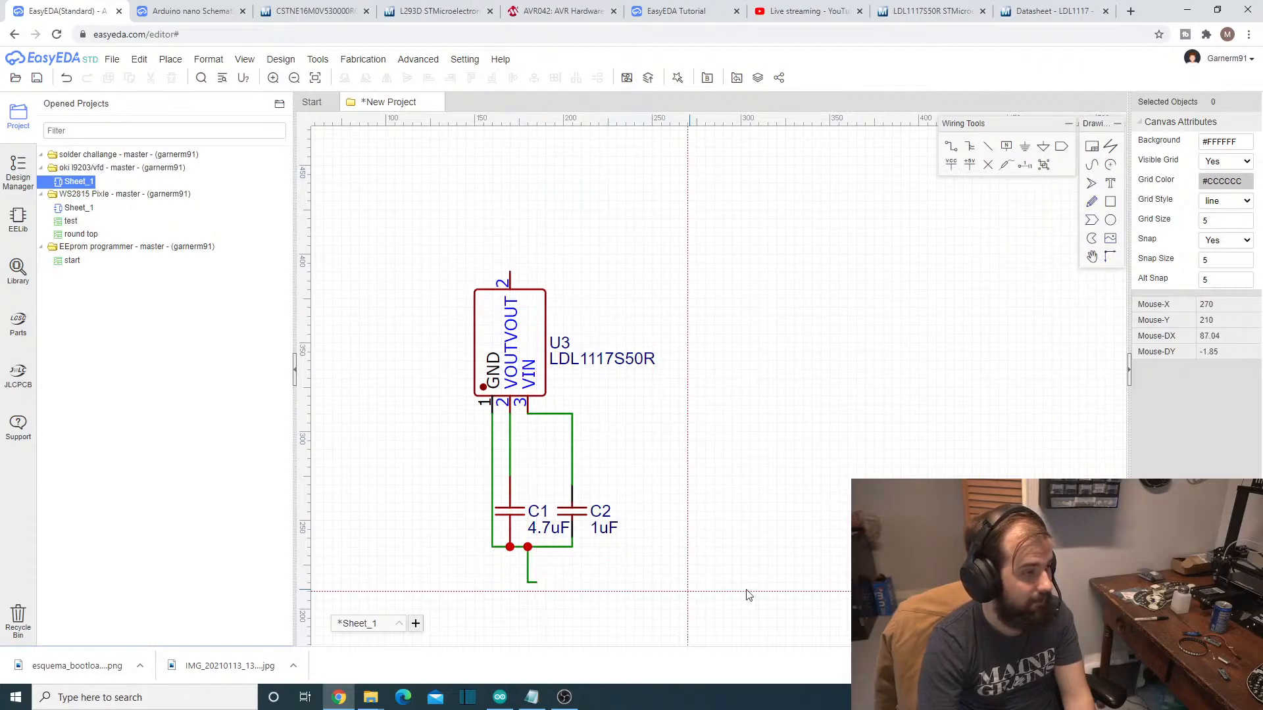
pyautogui.click(1025, 147)
pyautogui.click(554, 583)
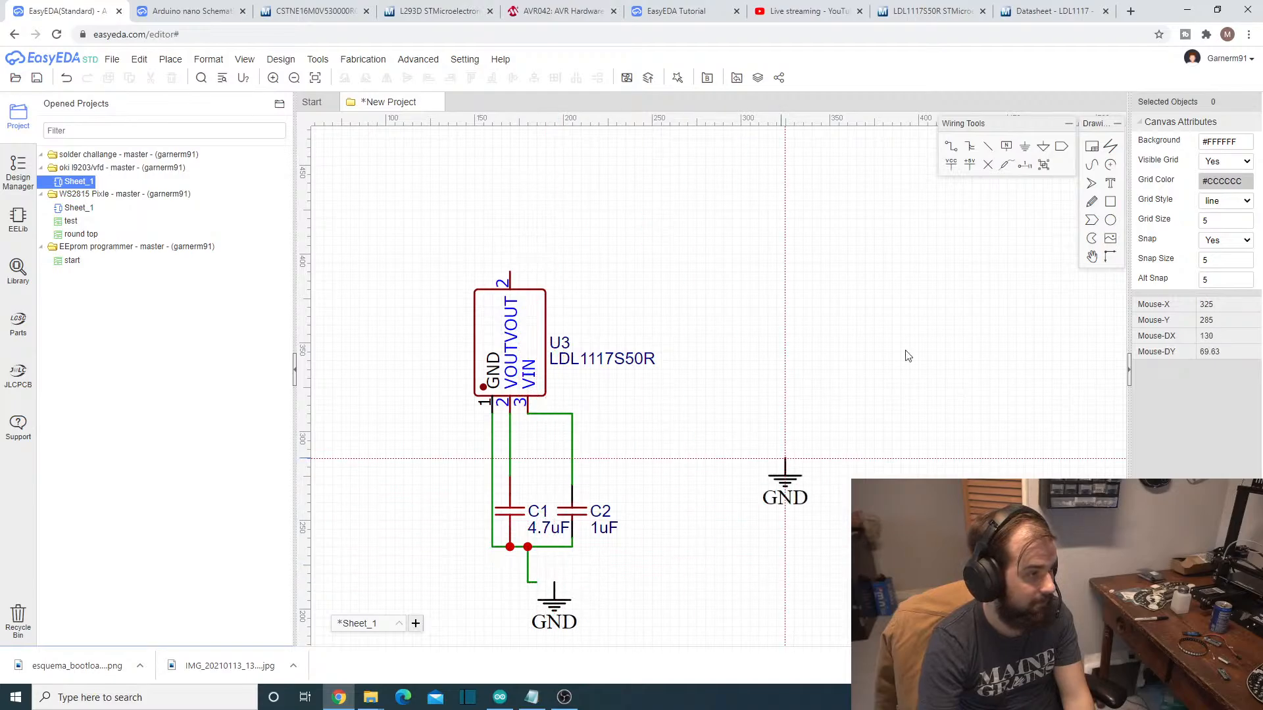
pyautogui.click(951, 148)
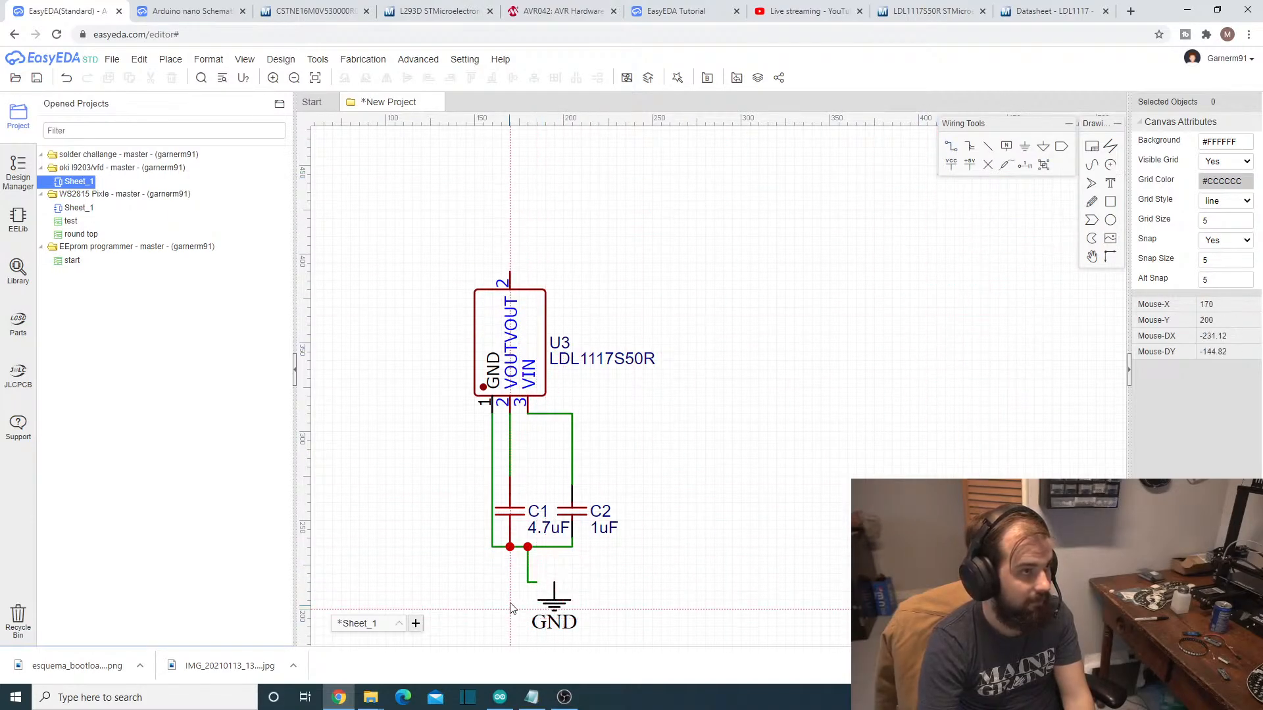
pyautogui.click(537, 583)
pyautogui.click(554, 582)
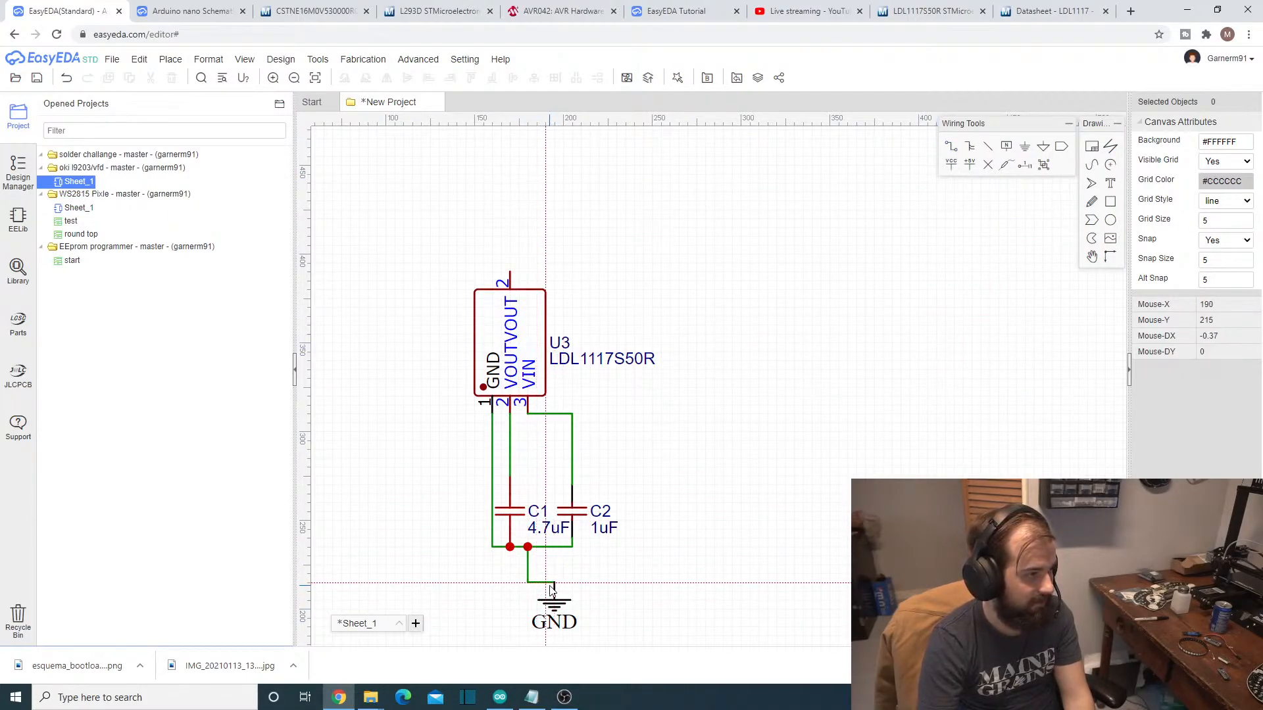
# - Review the wired regulator circuit and the placement of the remaining component groups across the sheet
pyautogui.scroll(-3, 768, 440)
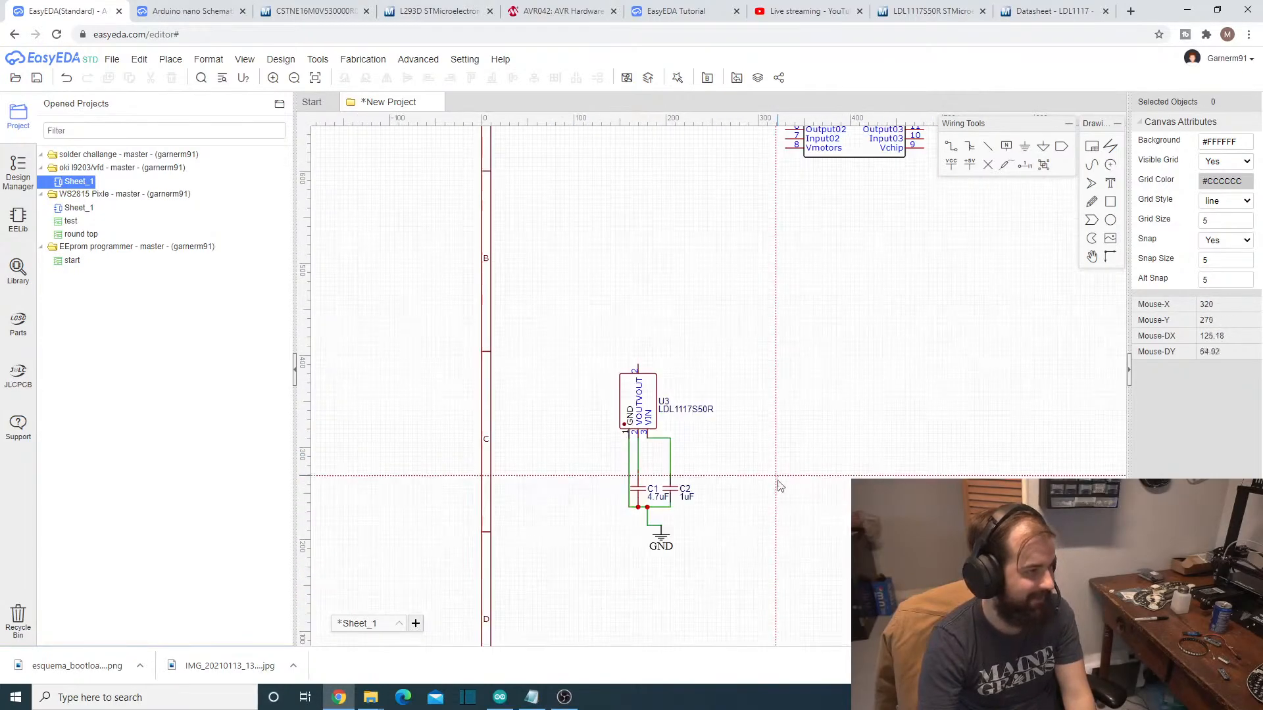
pyautogui.scroll(4, 781, 485)
pyautogui.scroll(-3, 789, 524)
pyautogui.scroll(1, 689, 364)
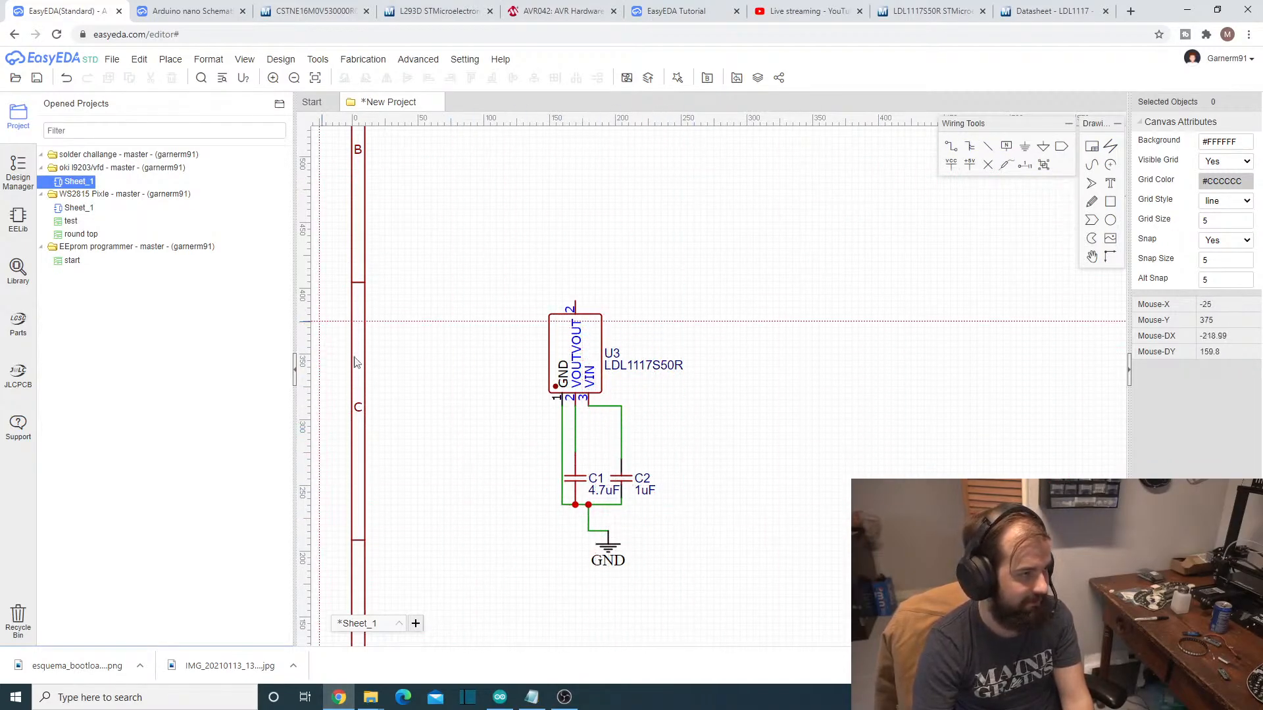
pyautogui.scroll(3, 579, 484)
pyautogui.scroll(-2, 580, 484)
pyautogui.scroll(1, 579, 484)
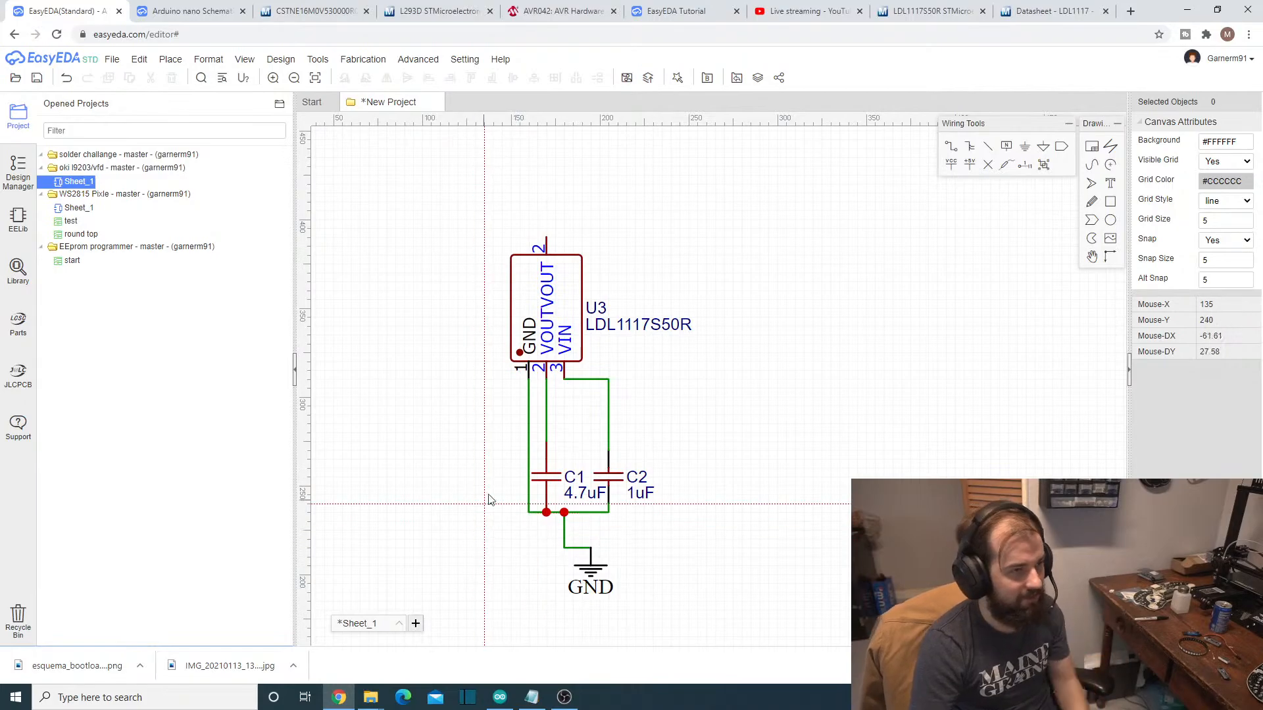
pyautogui.scroll(1, 703, 464)
pyautogui.scroll(-2, 702, 456)
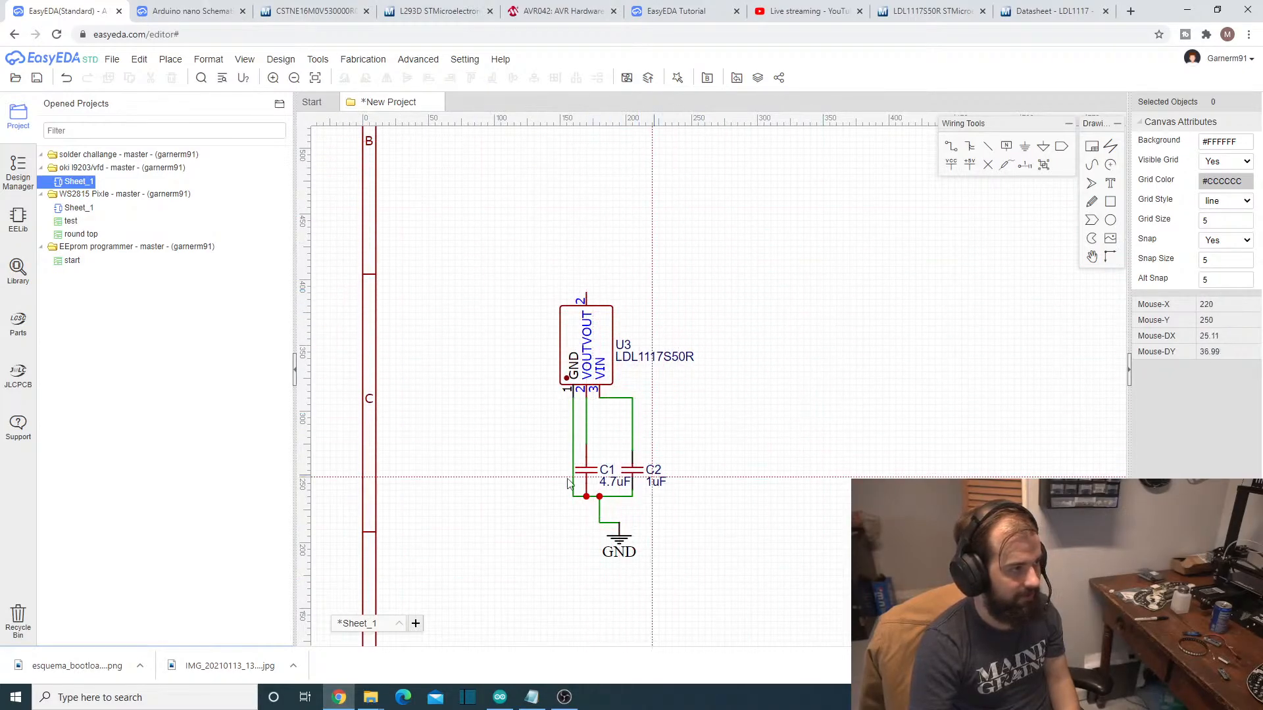
pyautogui.scroll(-1, 615, 384)
pyautogui.scroll(-2, 616, 385)
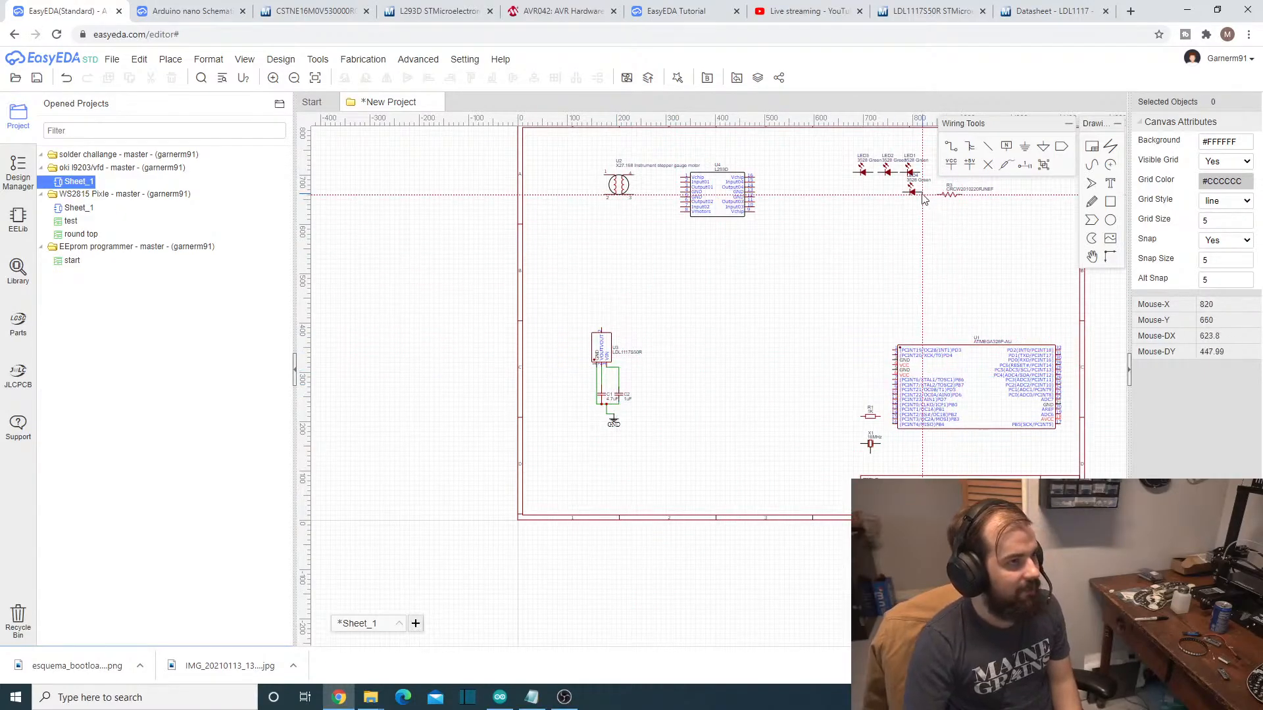
pyautogui.scroll(1, 912, 244)
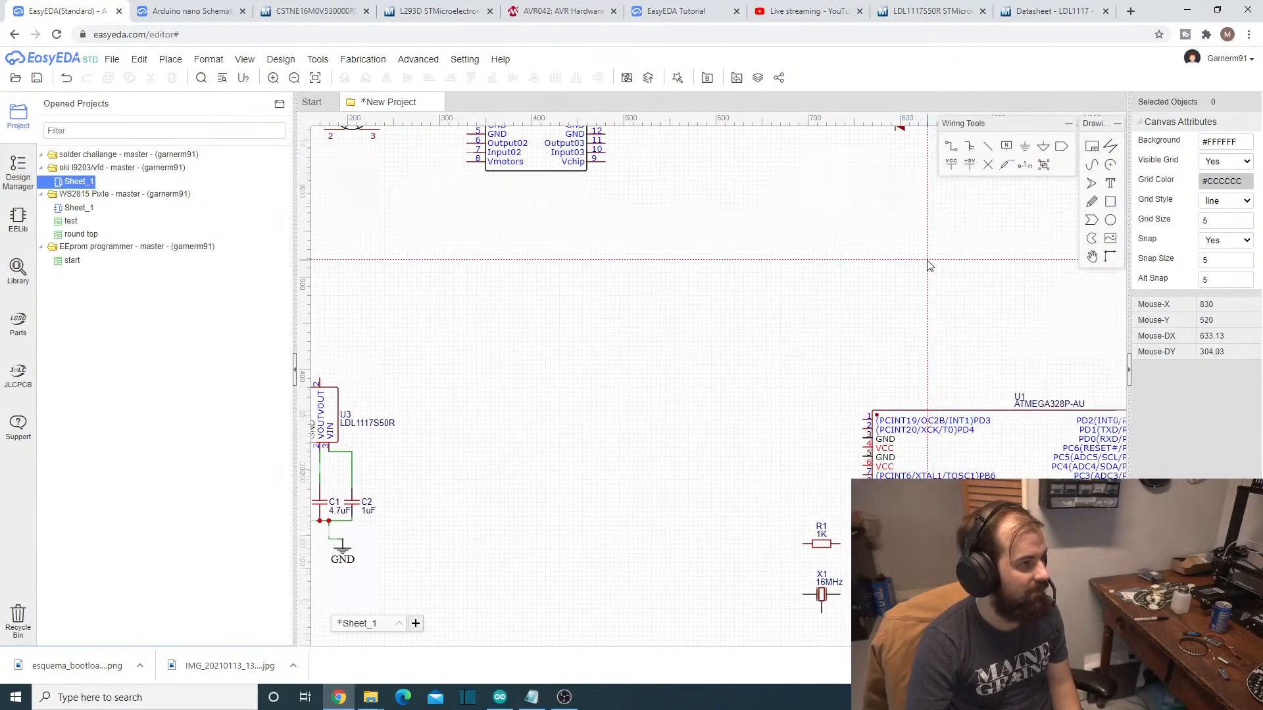
pyautogui.scroll(-2, 1052, 368)
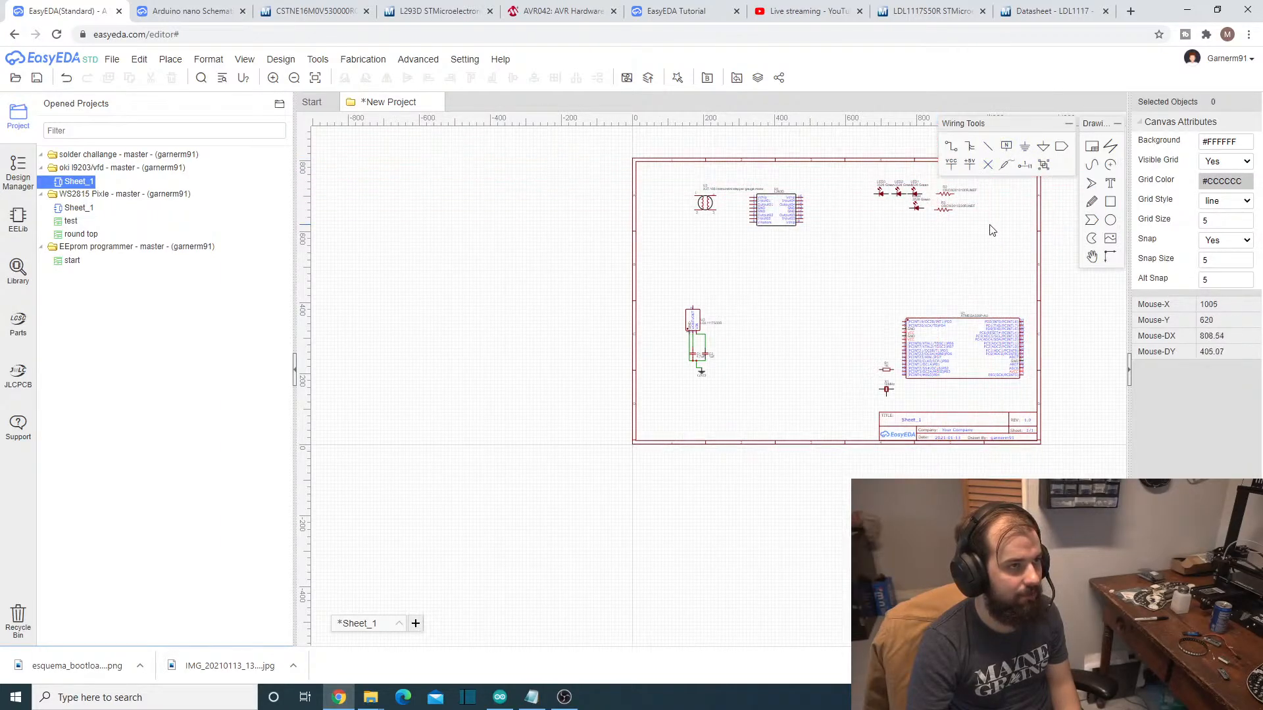
# - Stack LED4, LED1 and LED2 in a column above the regulator and leave LED3 beside resistor R3
pyautogui.scroll(3, 867, 196)
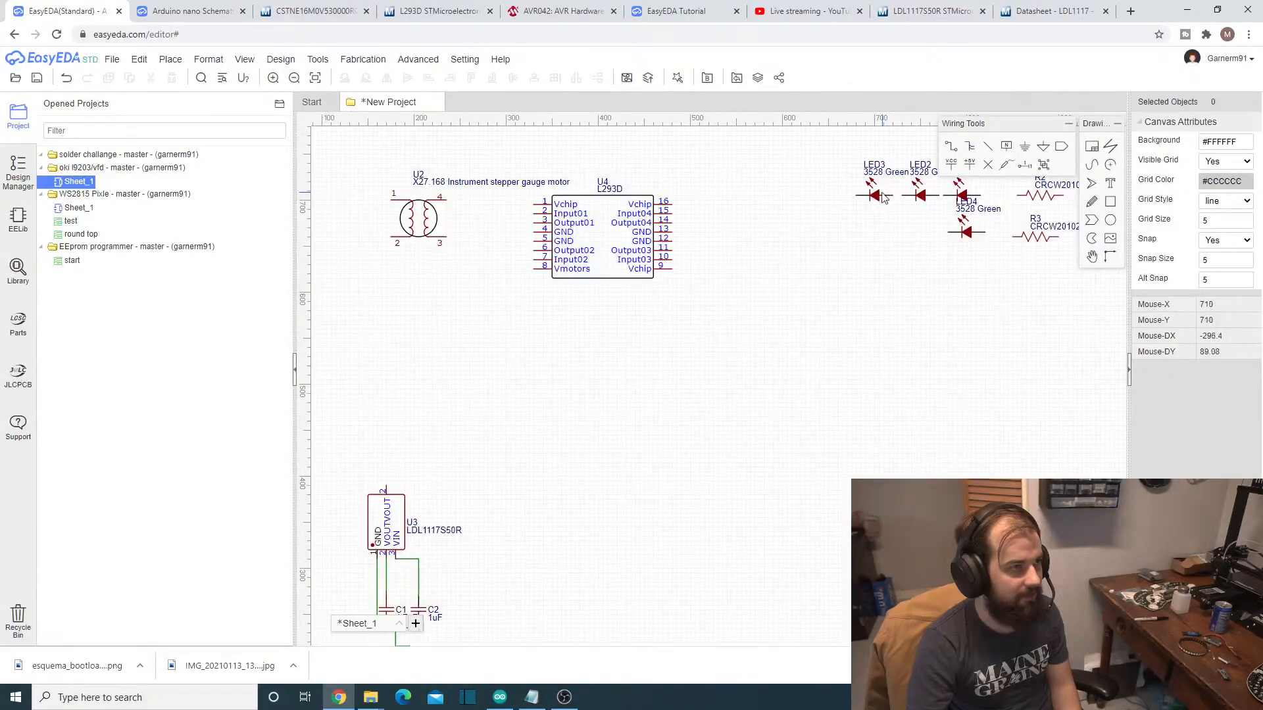
pyautogui.moveTo(874, 199); pyautogui.dragTo(511, 448)
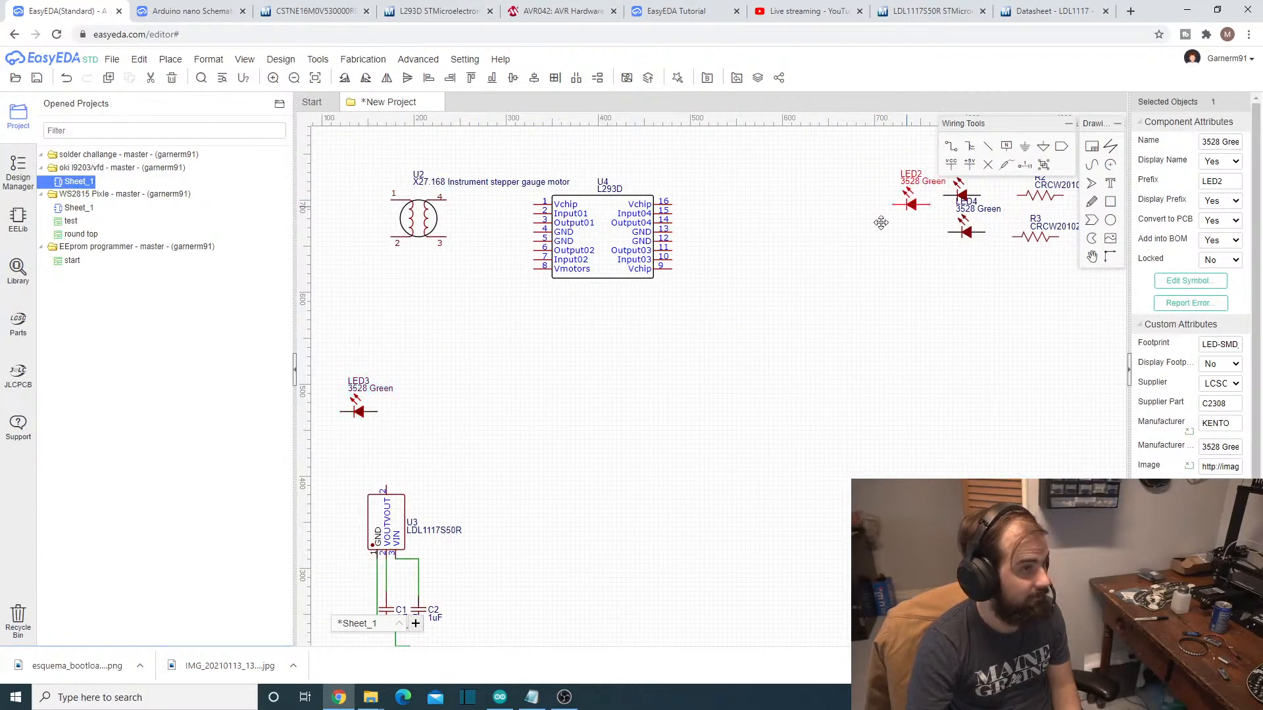
pyautogui.moveTo(903, 205); pyautogui.dragTo(419, 375)
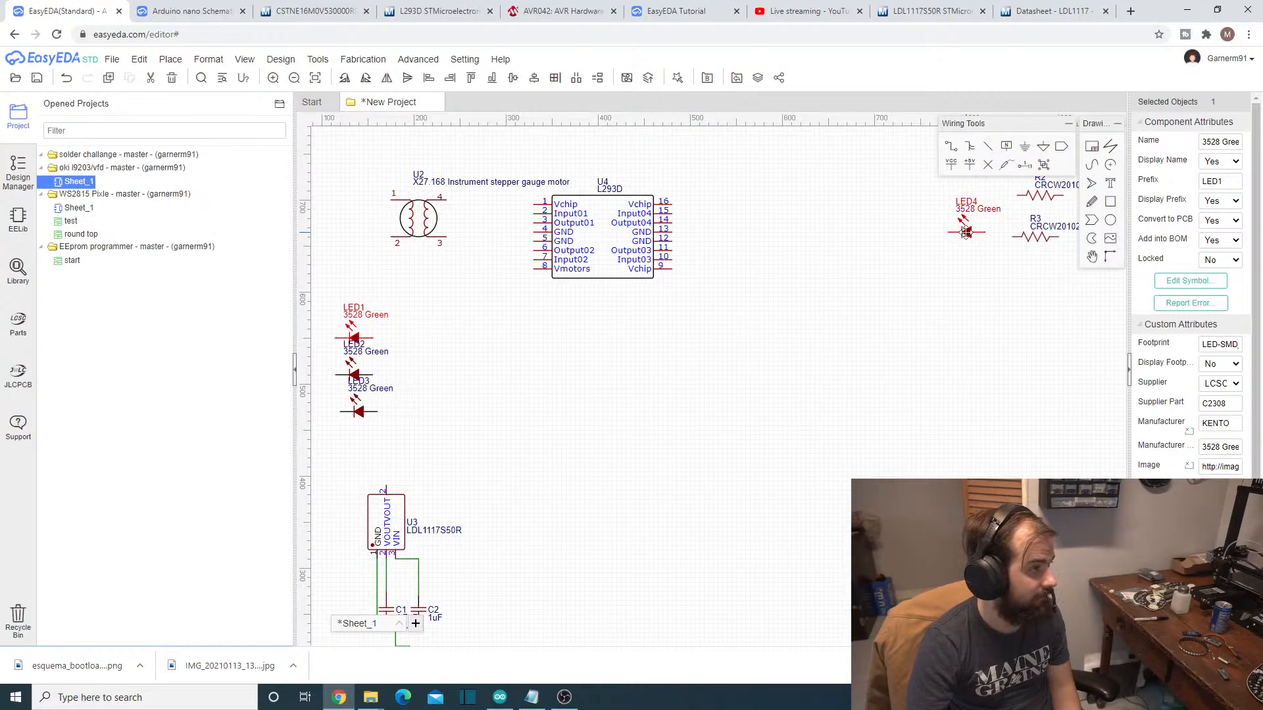
pyautogui.moveTo(965, 232); pyautogui.dragTo(388, 283)
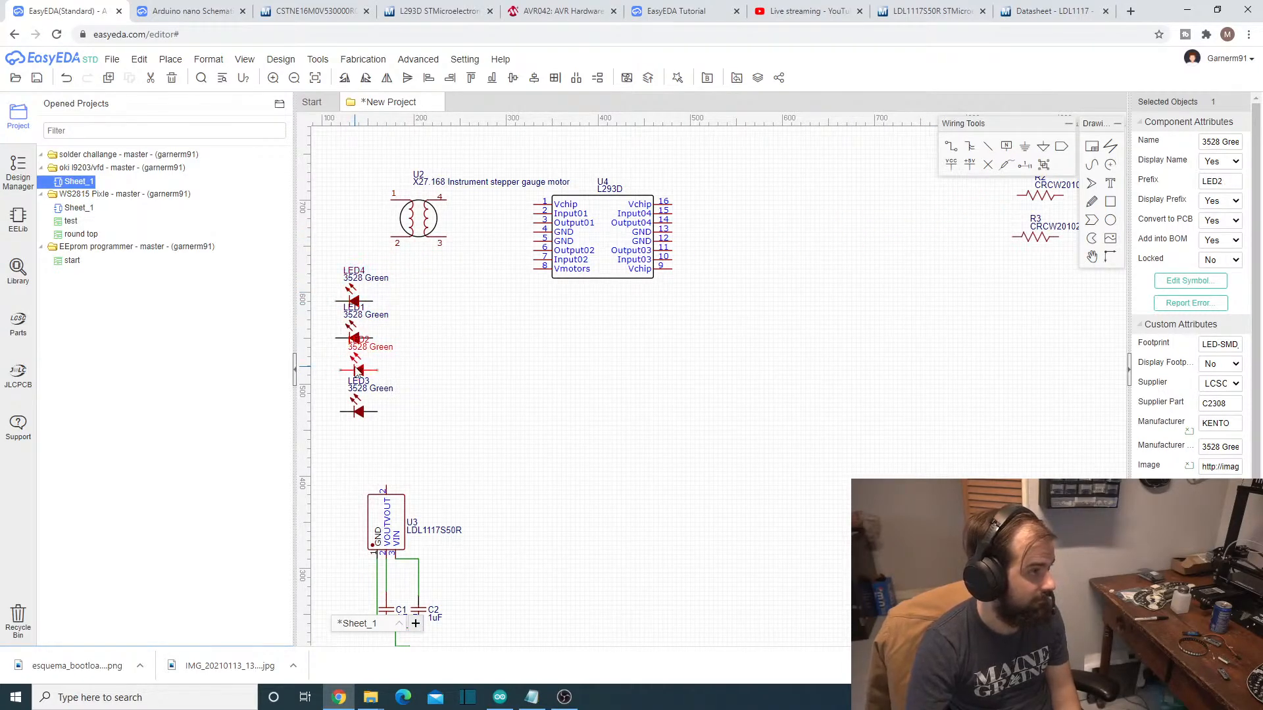
pyautogui.moveTo(366, 416); pyautogui.dragTo(1056, 321)
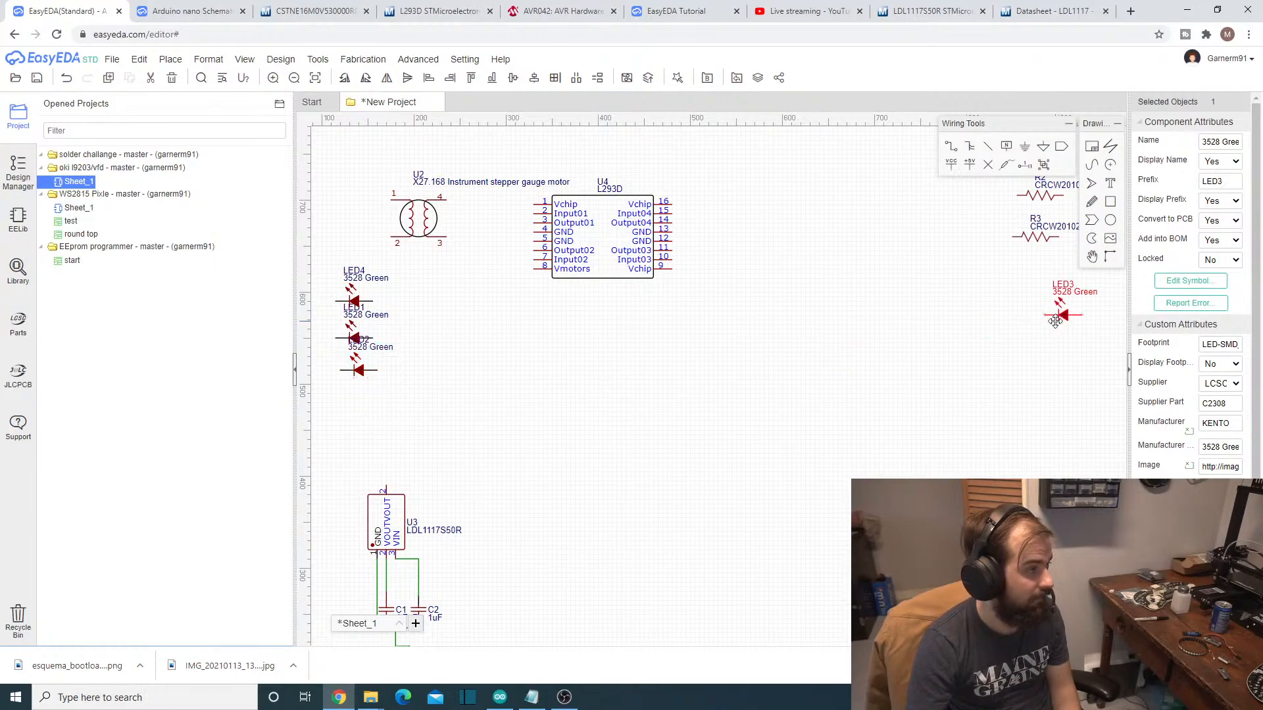
# - Move resistor R2 from beside R3 to the area between the LED column and the regulator
pyautogui.moveTo(1046, 197); pyautogui.dragTo(772, 333)
pyautogui.hotkey('ctrl', 'z')
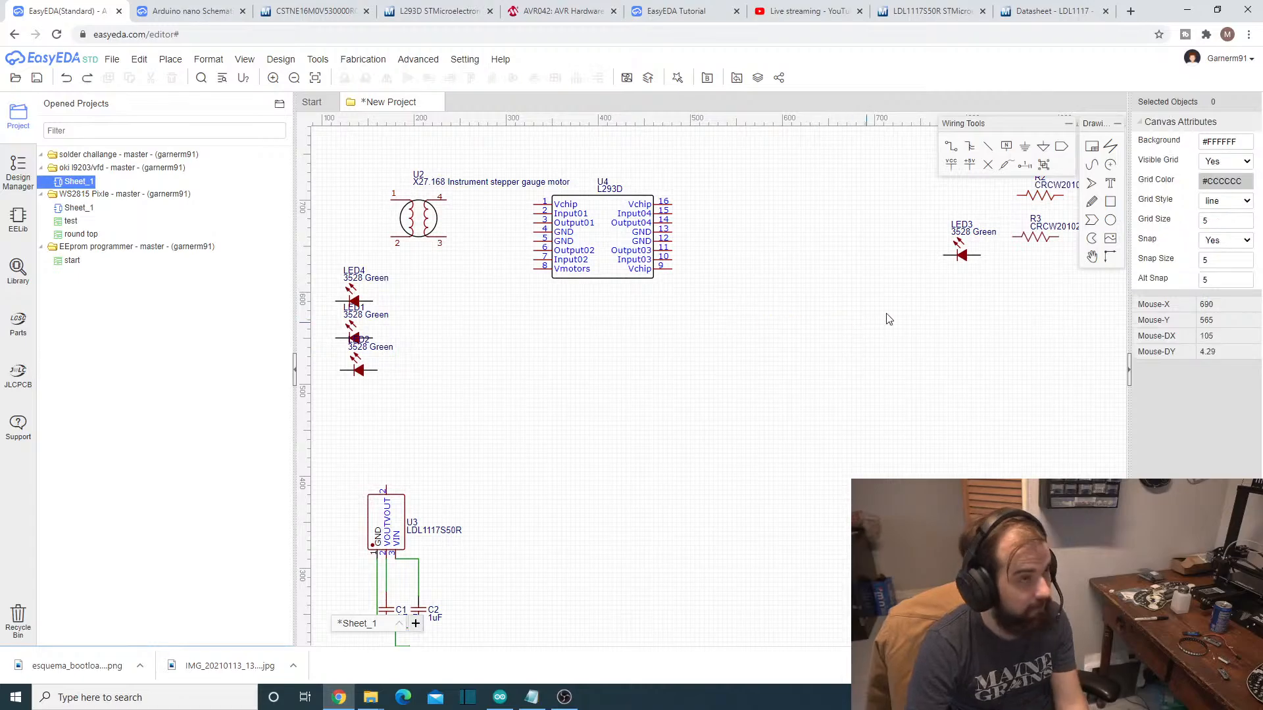
pyautogui.moveTo(1059, 201); pyautogui.dragTo(487, 393)
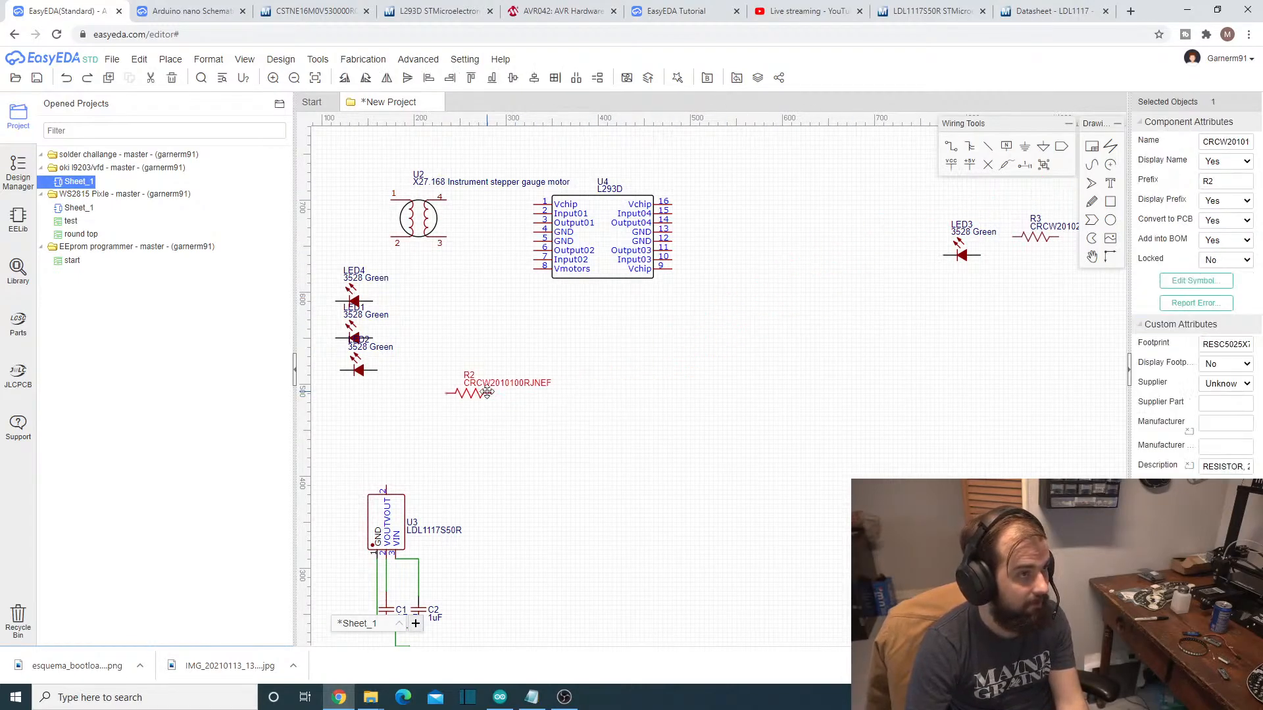
# - Wire the right-hand pin of LED4 straight down to the right-hand pin of LED1
pyautogui.click(953, 152)
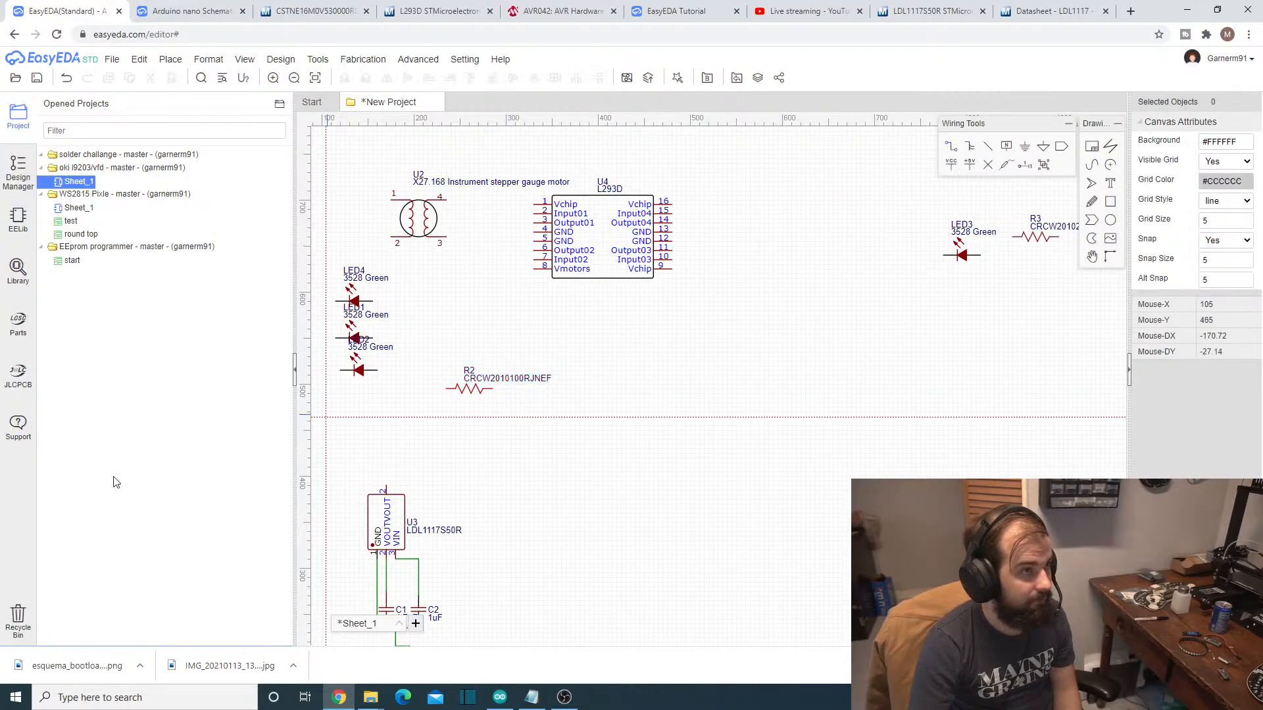
pyautogui.click(372, 301)
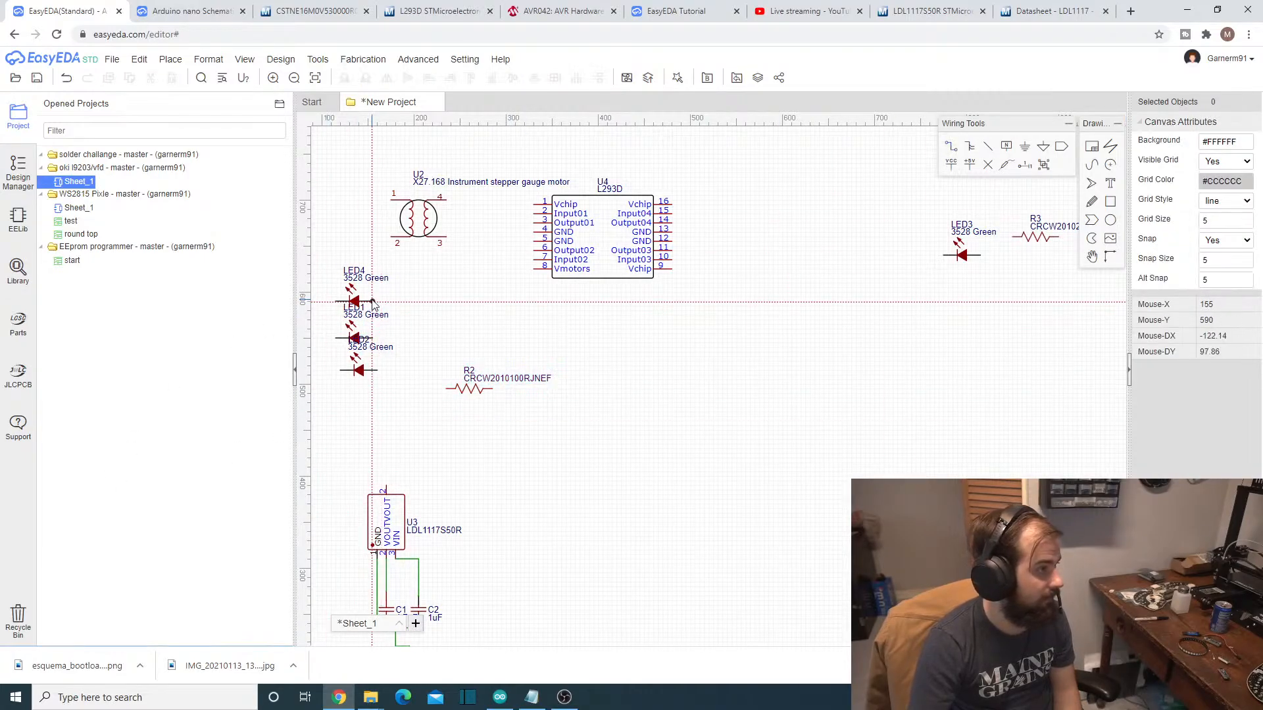
pyautogui.click(372, 339)
# - Align LED2 directly under LED1 and wire its right-hand pin to the right-hand pin of LED1
pyautogui.scroll(4, 353, 413)
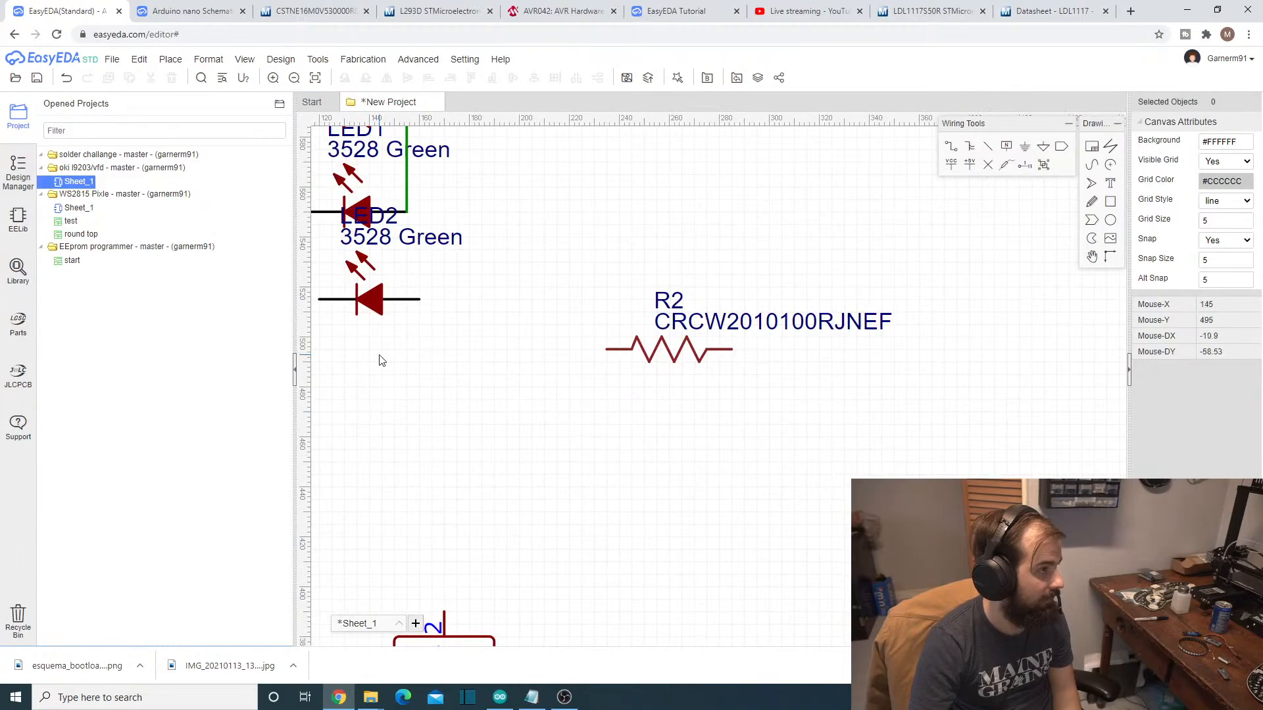
pyautogui.scroll(-2, 379, 361)
pyautogui.click(367, 300)
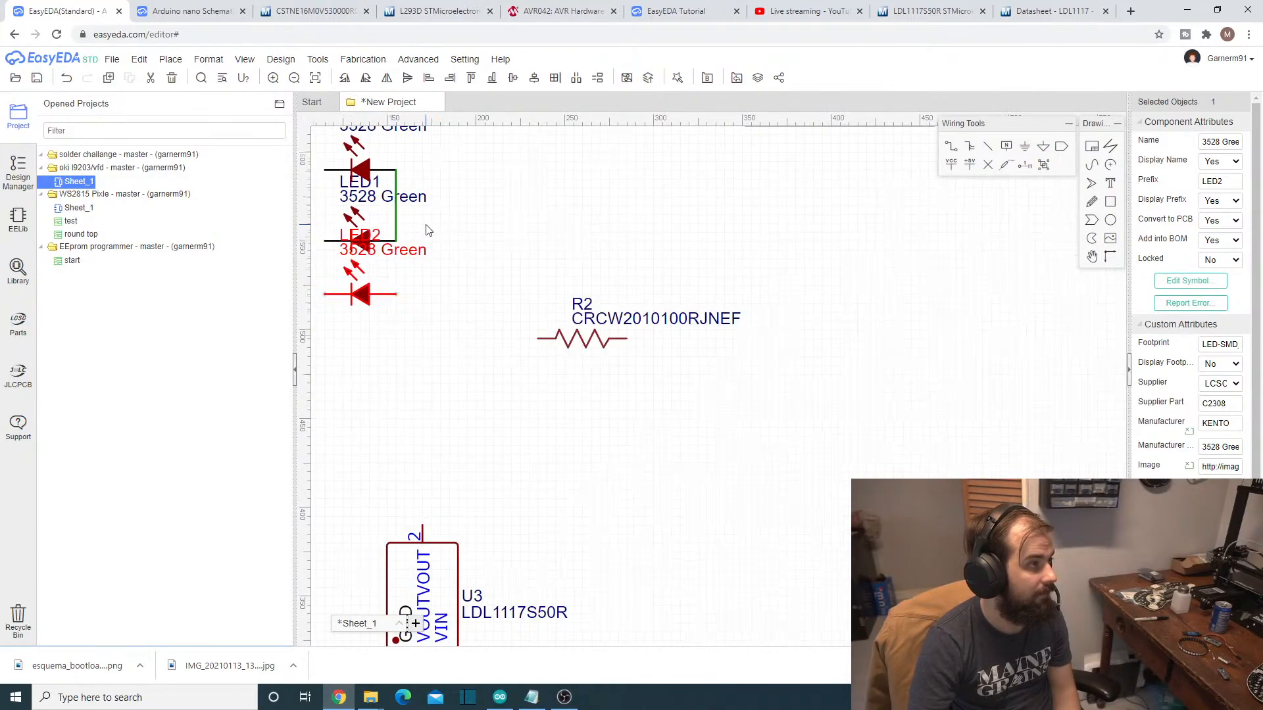
pyautogui.scroll(-1, 428, 229)
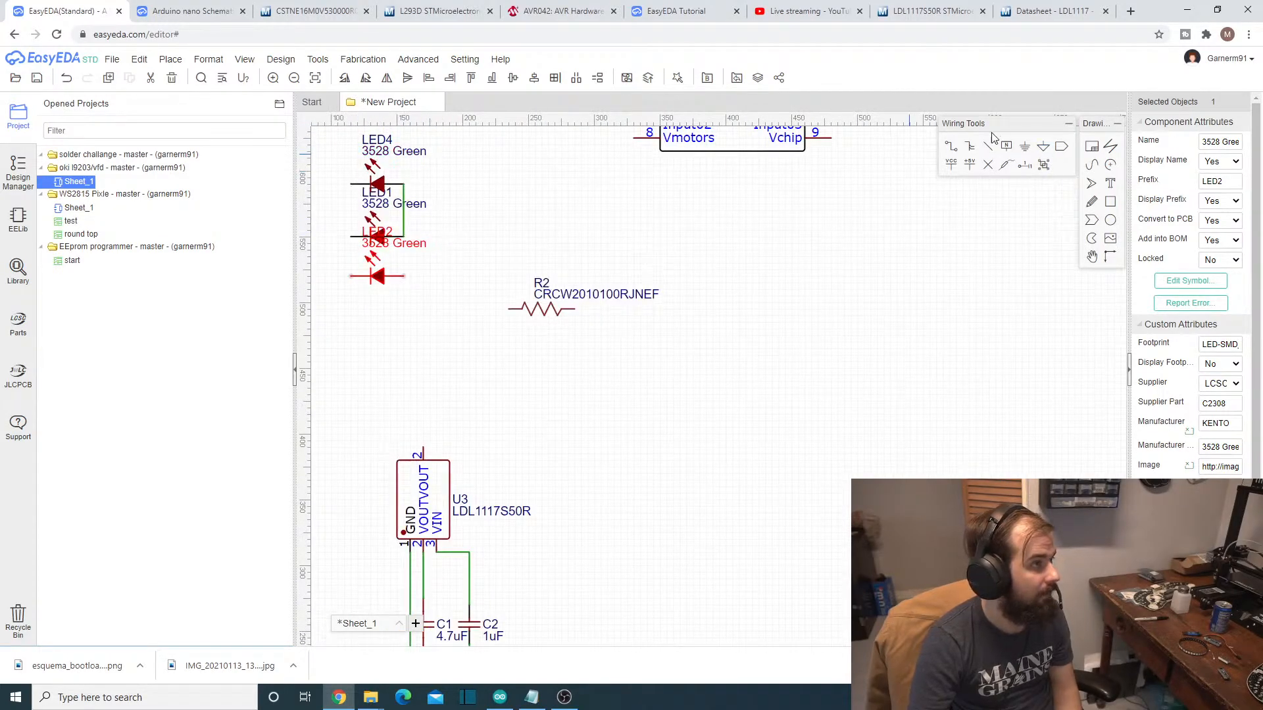
pyautogui.click(950, 152)
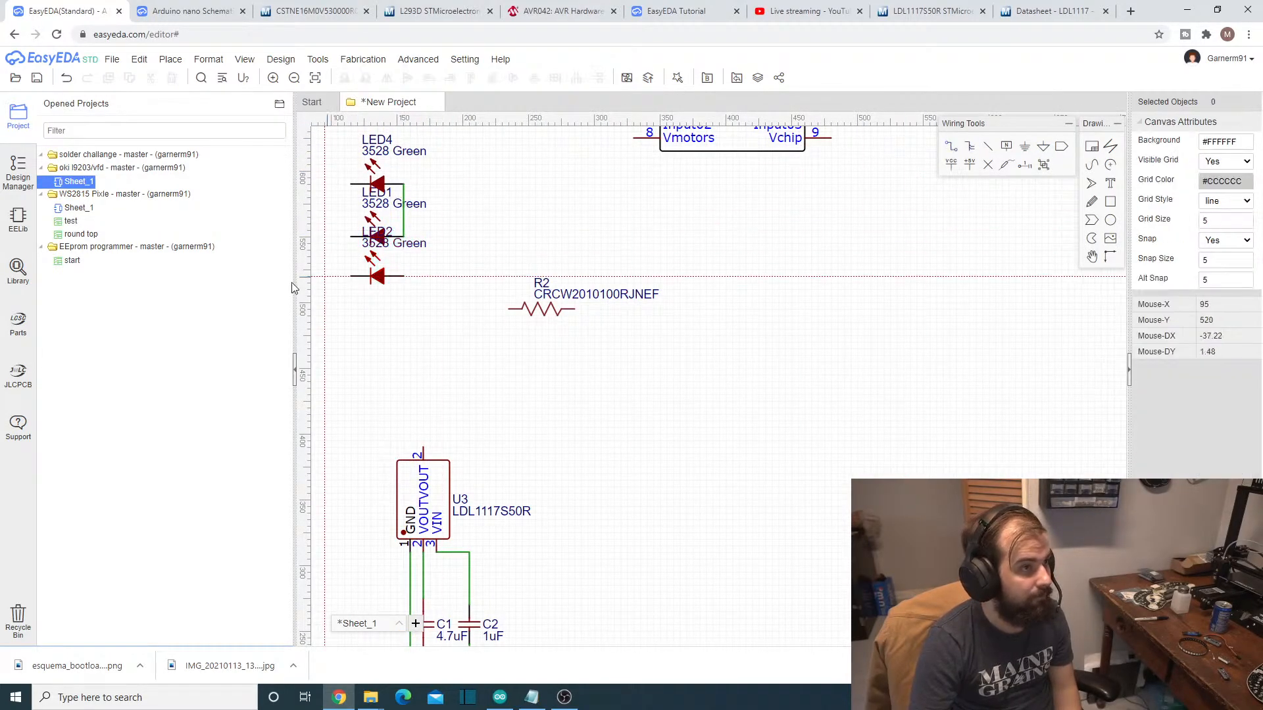
pyautogui.click(403, 237)
pyautogui.click(404, 277)
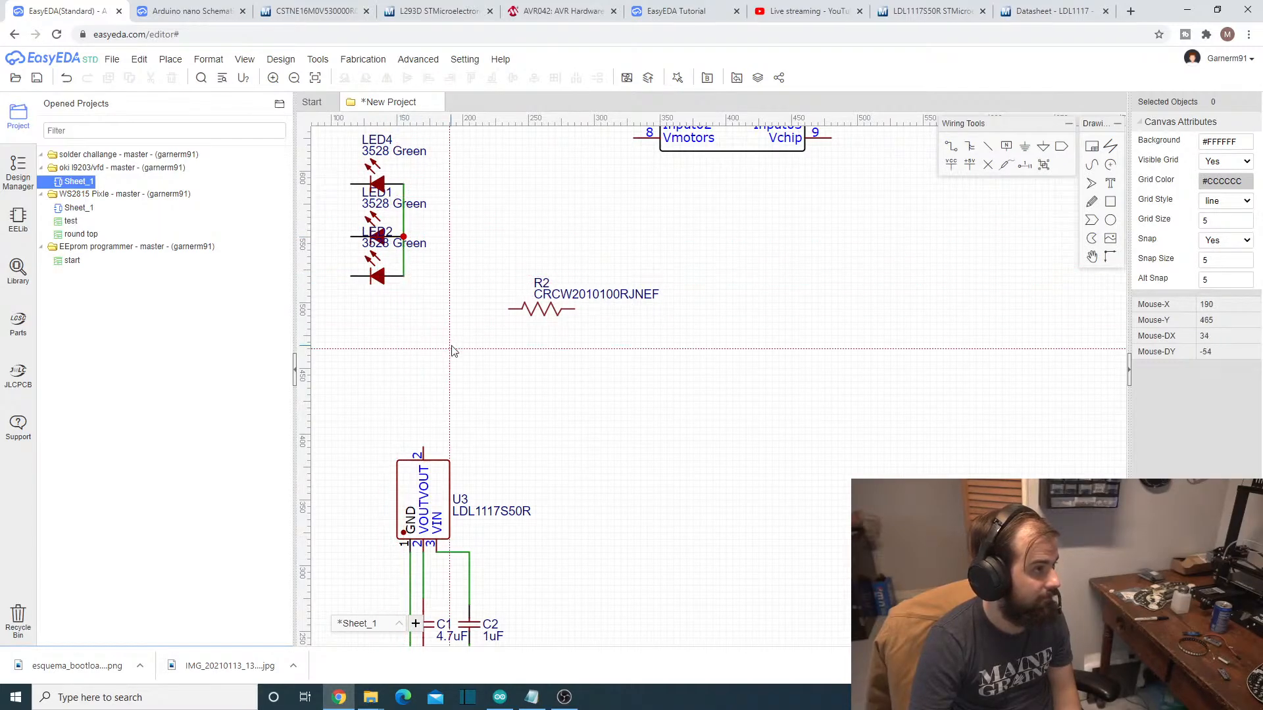
pyautogui.rightClick(452, 344)
# - Move resistor R2 closer to the LED column, just below LED2, and place a ground symbol beside its free end
pyautogui.click(524, 309)
pyautogui.moveTo(524, 309); pyautogui.dragTo(451, 314)
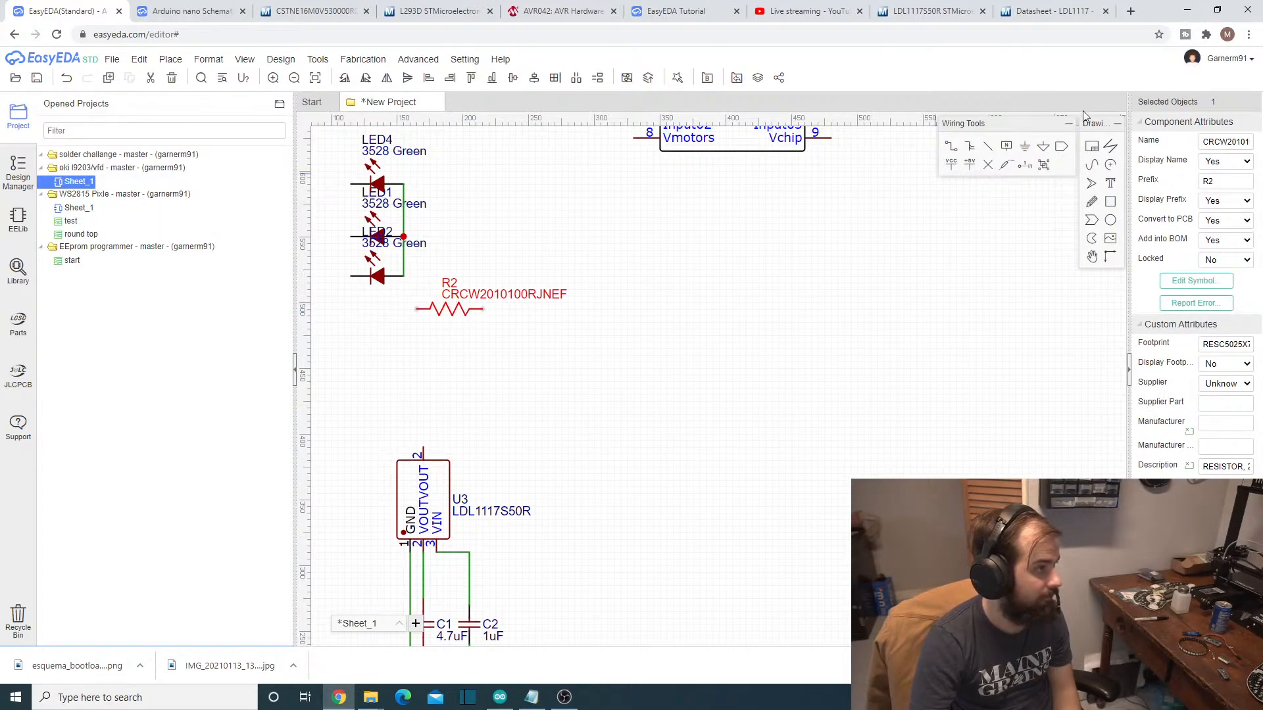
pyautogui.click(1024, 146)
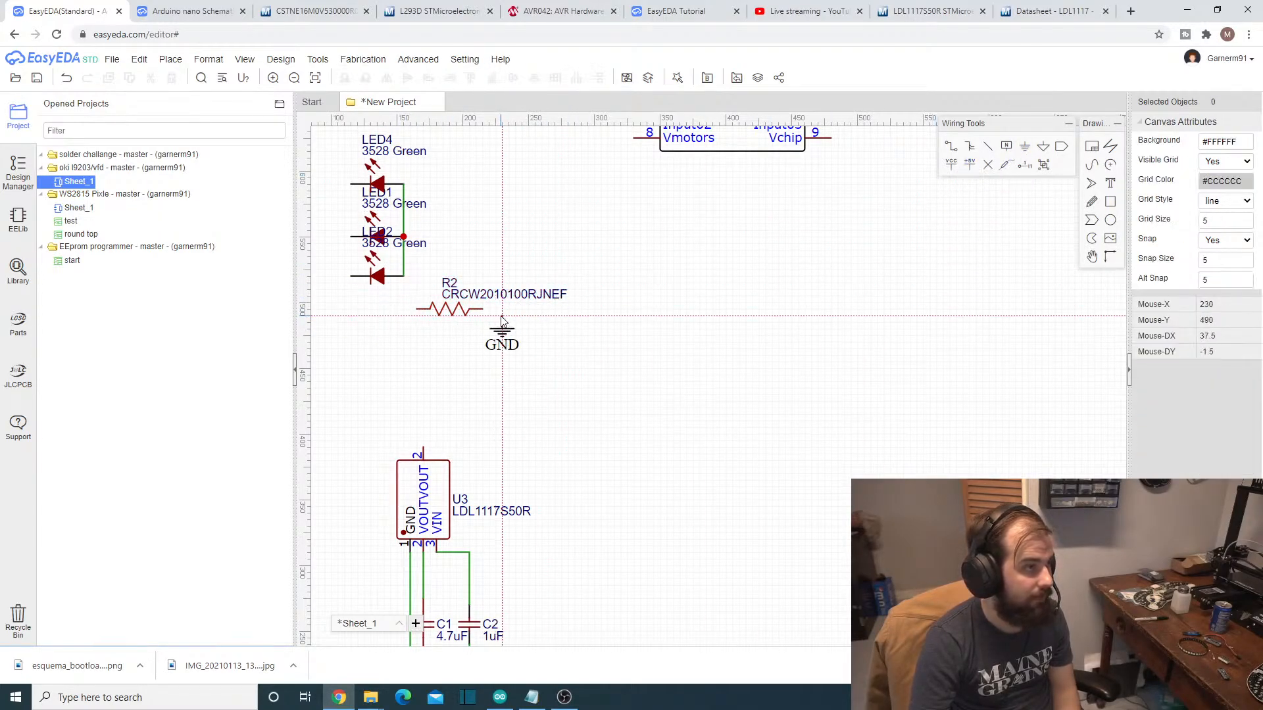
pyautogui.click(502, 318)
# - Wire the right-hand pin of LED2 to the left end of resistor R2
pyautogui.click(950, 148)
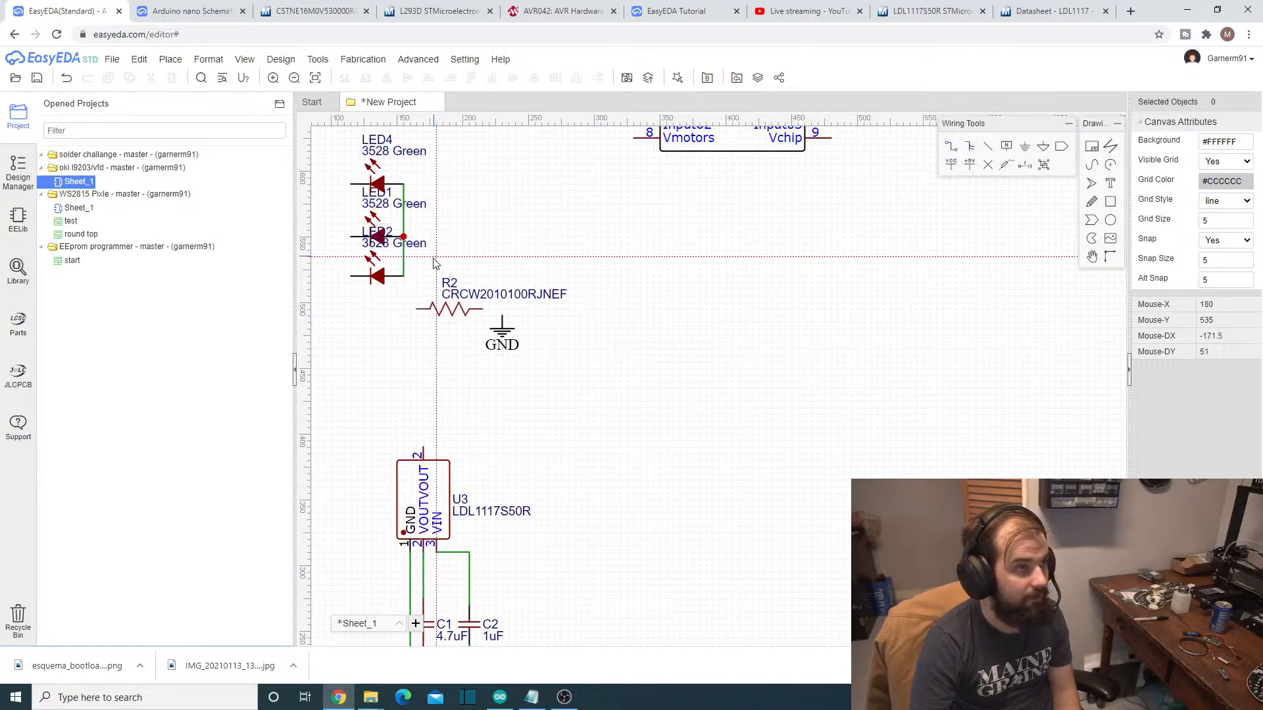
pyautogui.click(403, 276)
pyautogui.click(416, 310)
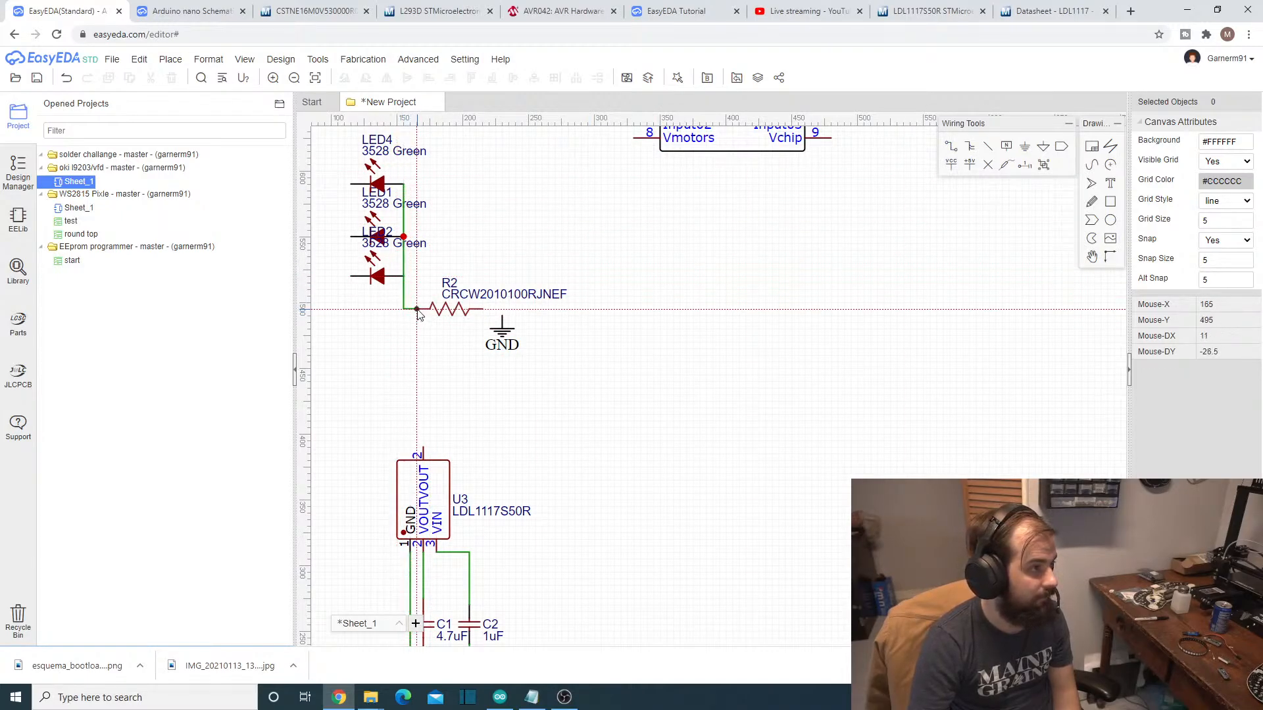
pyautogui.rightClick(598, 327)
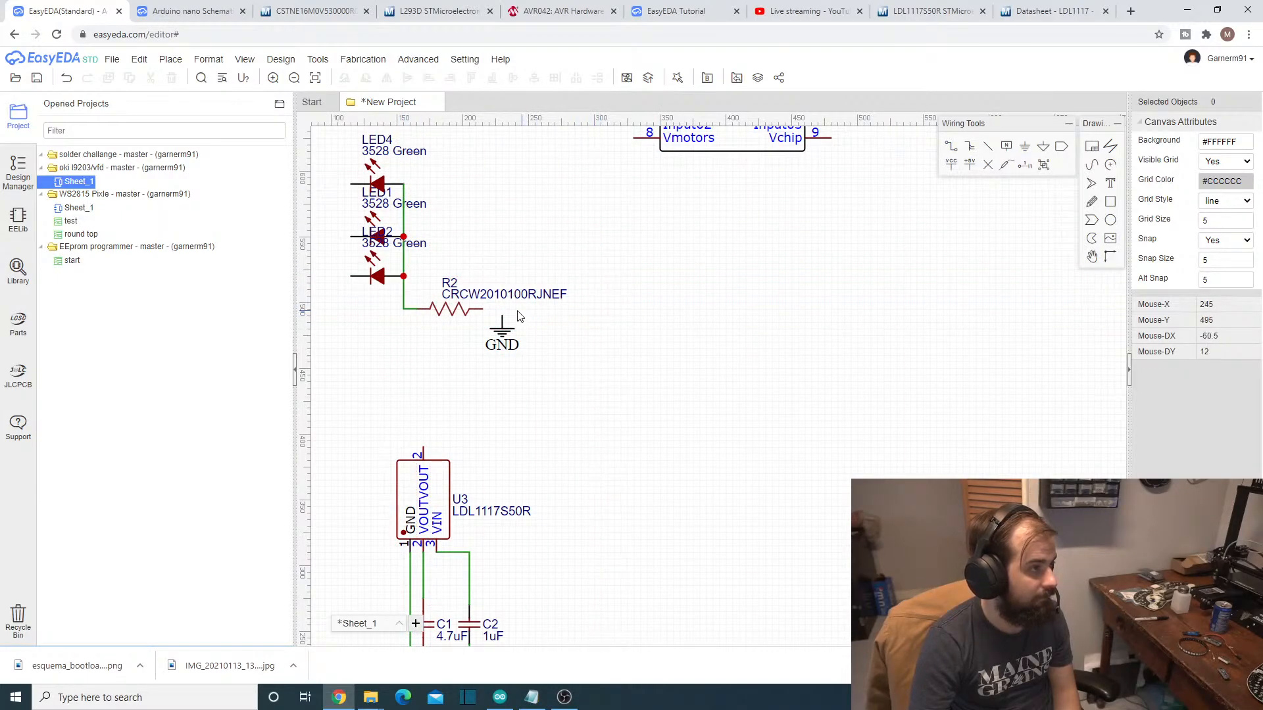
# - Wire the right end of resistor R2 to the adjacent ground symbol
pyautogui.click(949, 146)
pyautogui.click(483, 309)
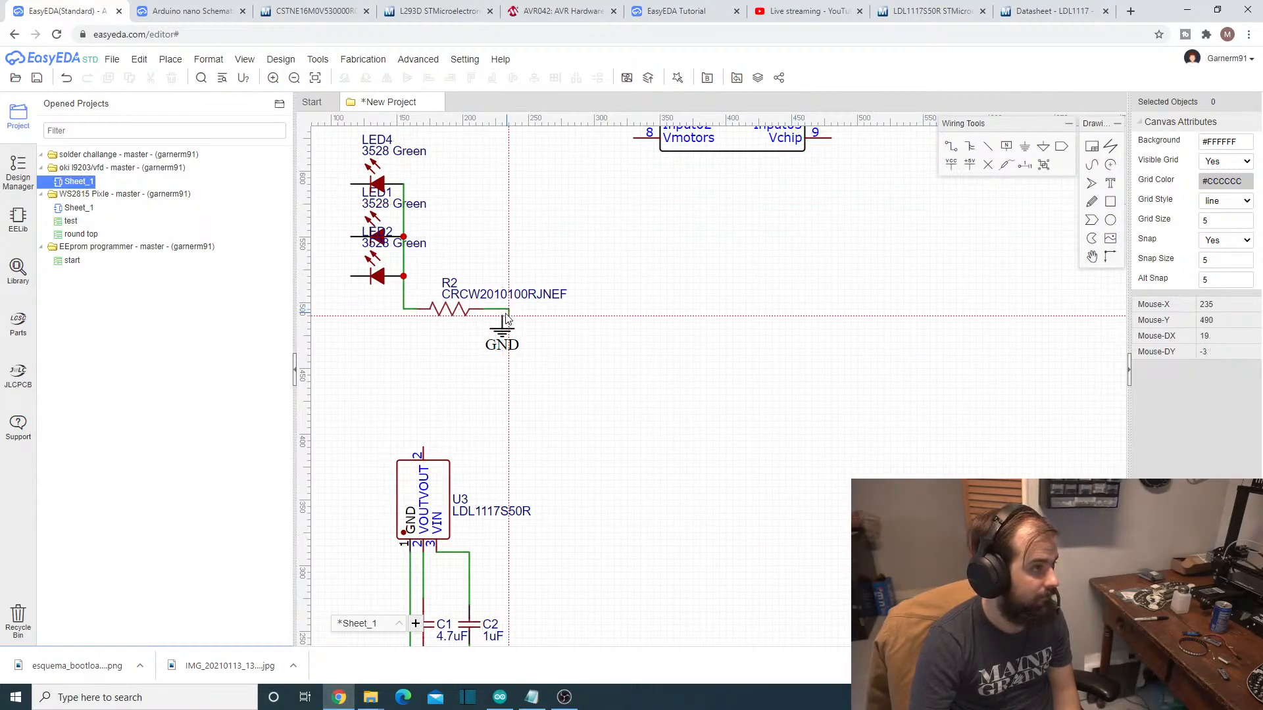
pyautogui.click(503, 323)
pyautogui.rightClick(506, 322)
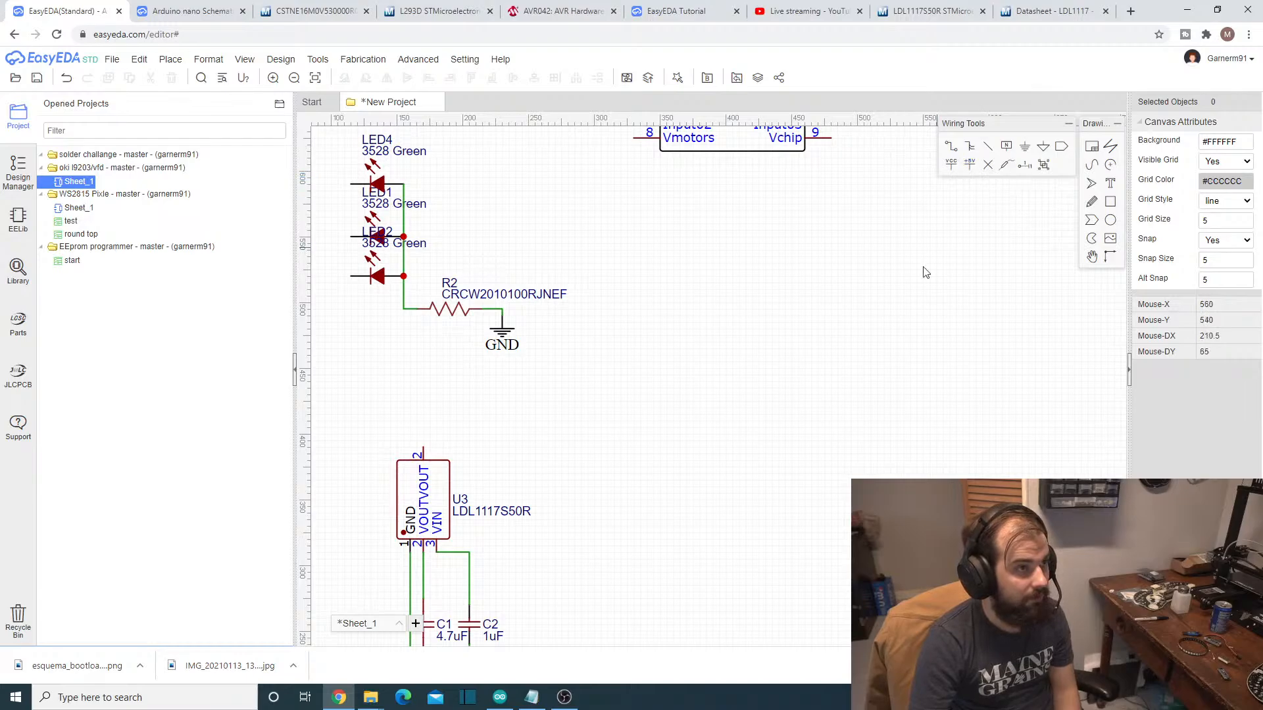
pyautogui.scroll(-3, 924, 276)
pyautogui.scroll(1, 917, 272)
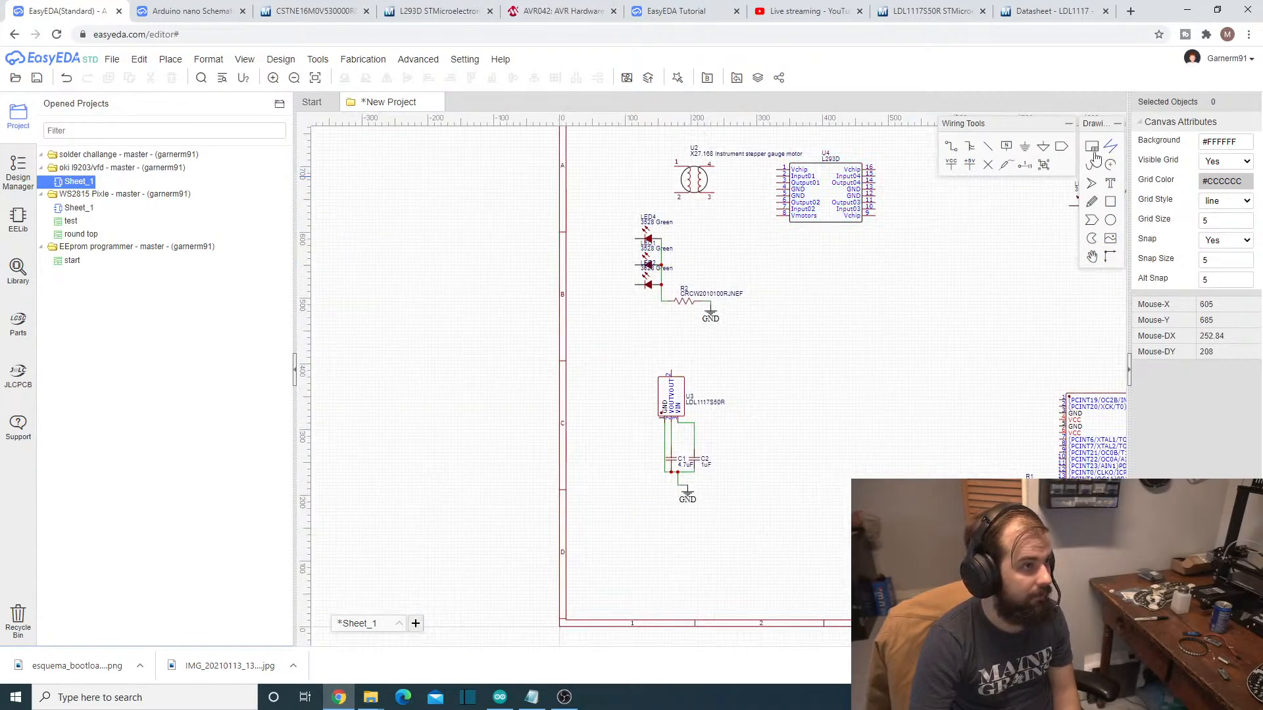
pyautogui.click(950, 146)
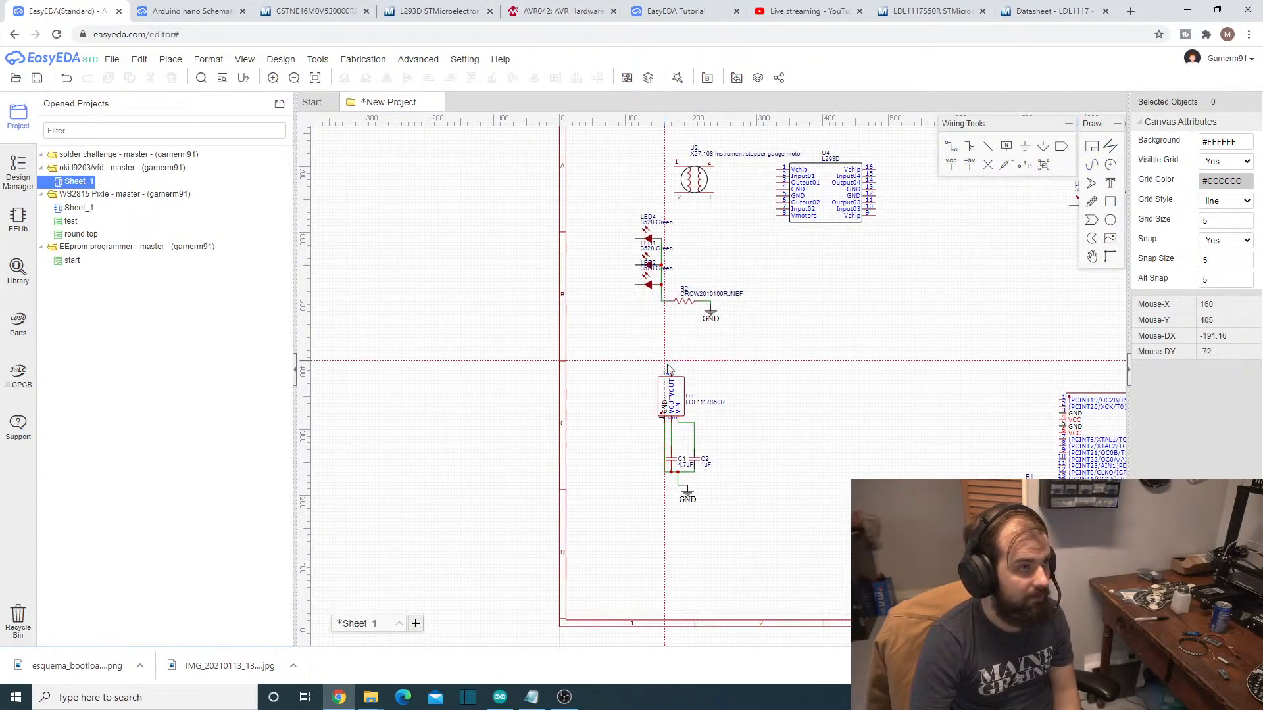
pyautogui.click(671, 376)
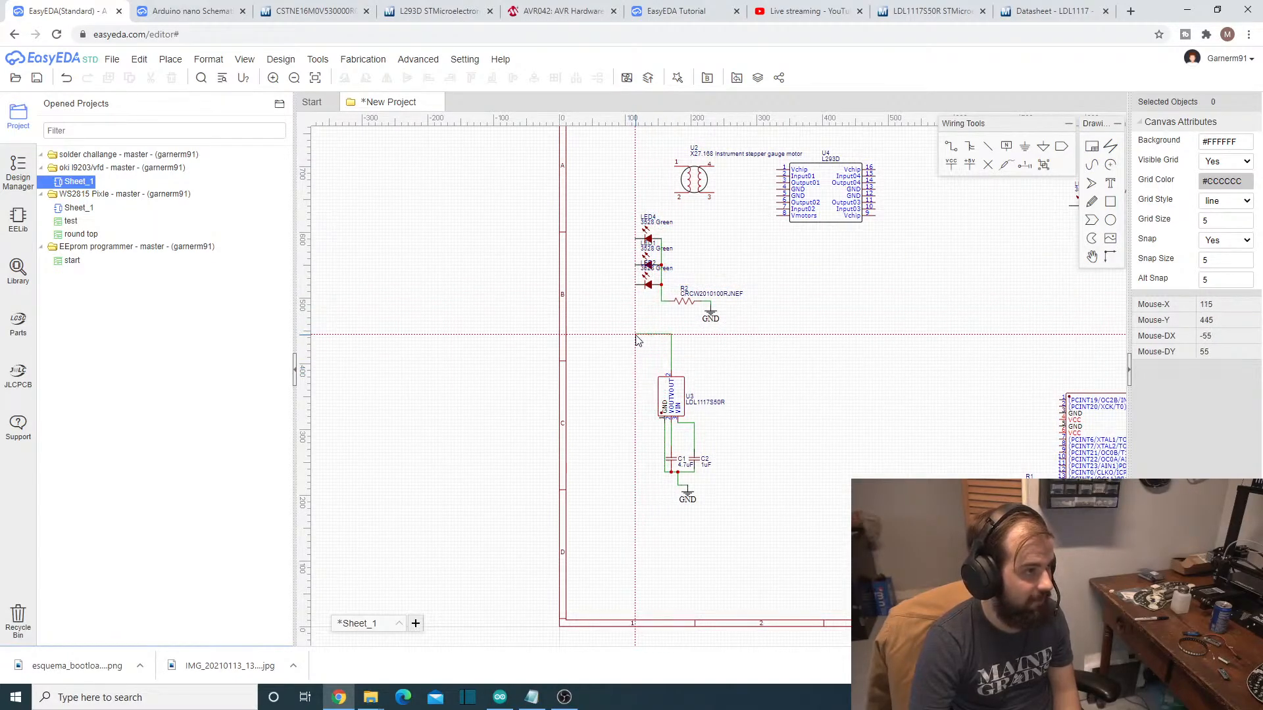
pyautogui.click(636, 335)
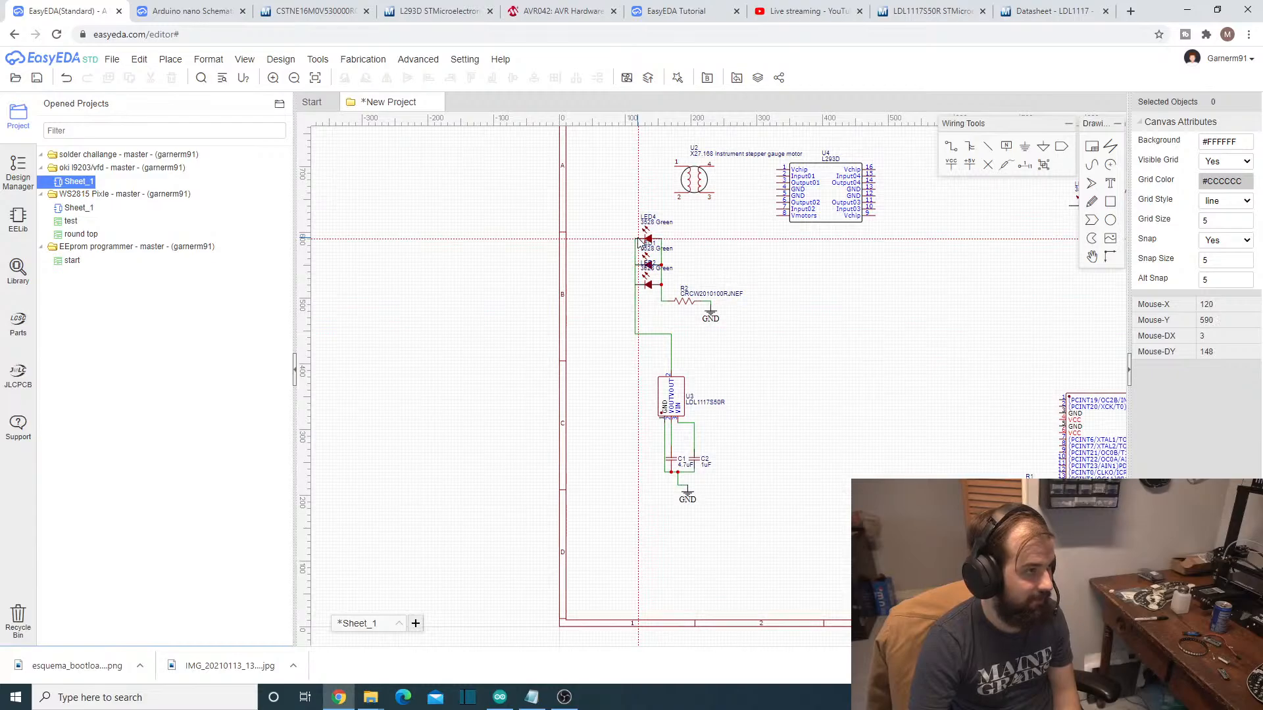
pyautogui.click(604, 305)
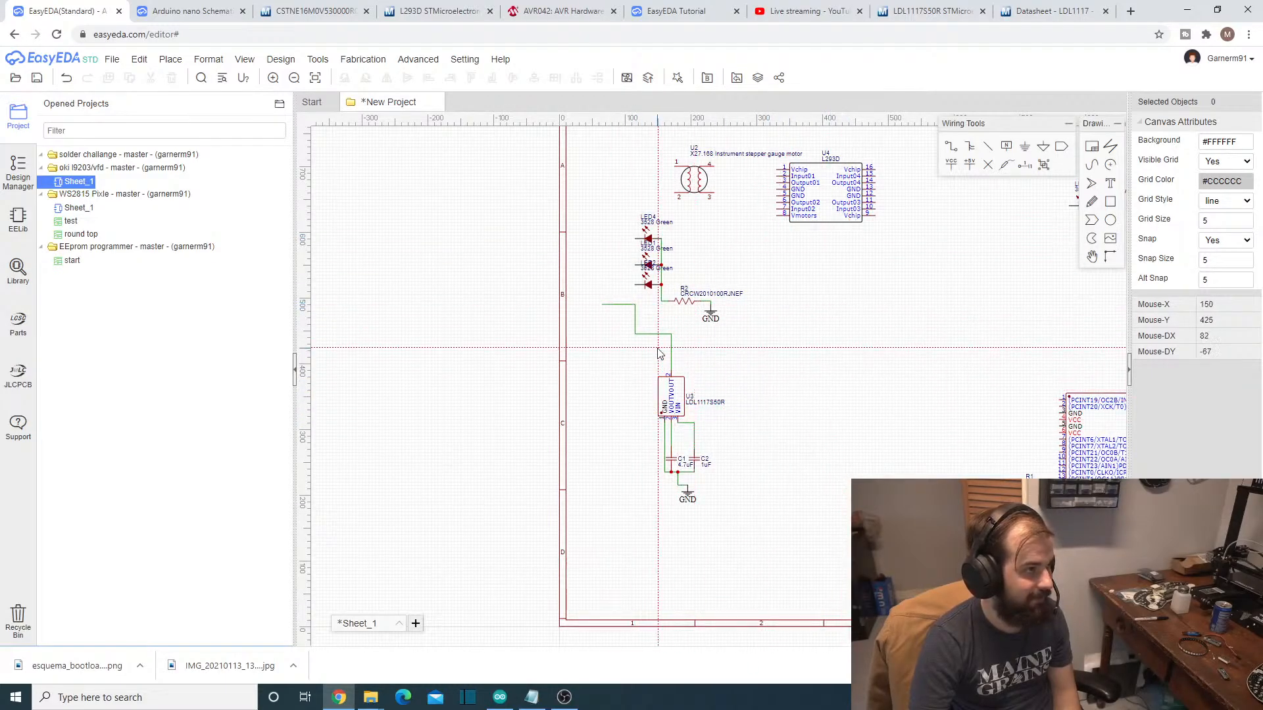
pyautogui.scroll(2, 659, 354)
pyautogui.hotkey('ctrl', 'z')
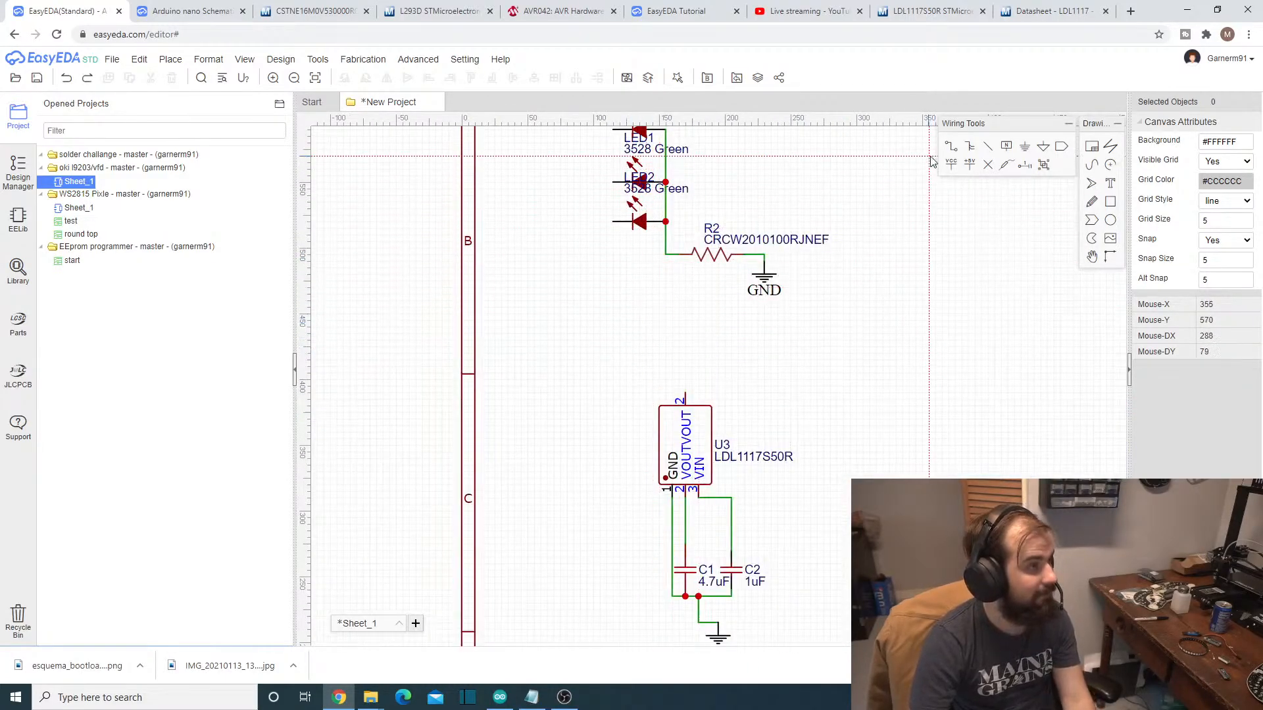
# - Wire the upper VOUT pin of regulator U3 to the left-hand pins of LED2, LED1 and LED4
pyautogui.click(685, 394)
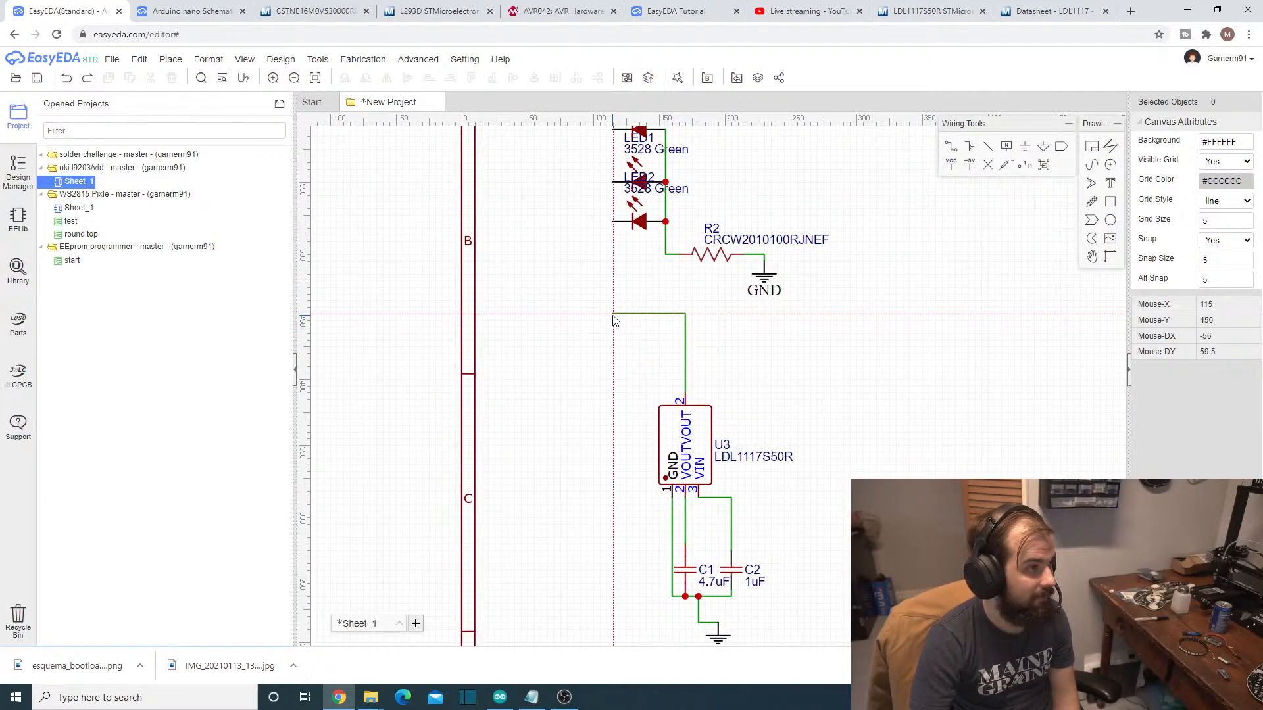
pyautogui.click(612, 314)
pyautogui.click(612, 221)
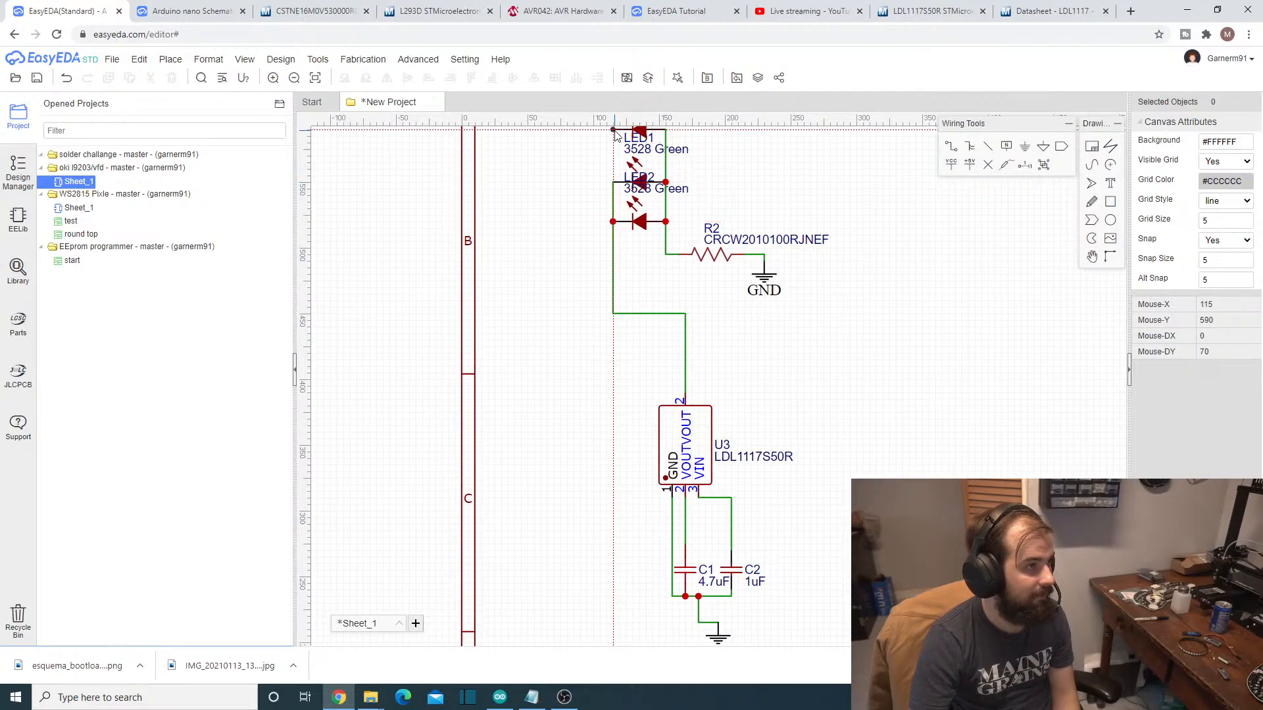
pyautogui.click(614, 183)
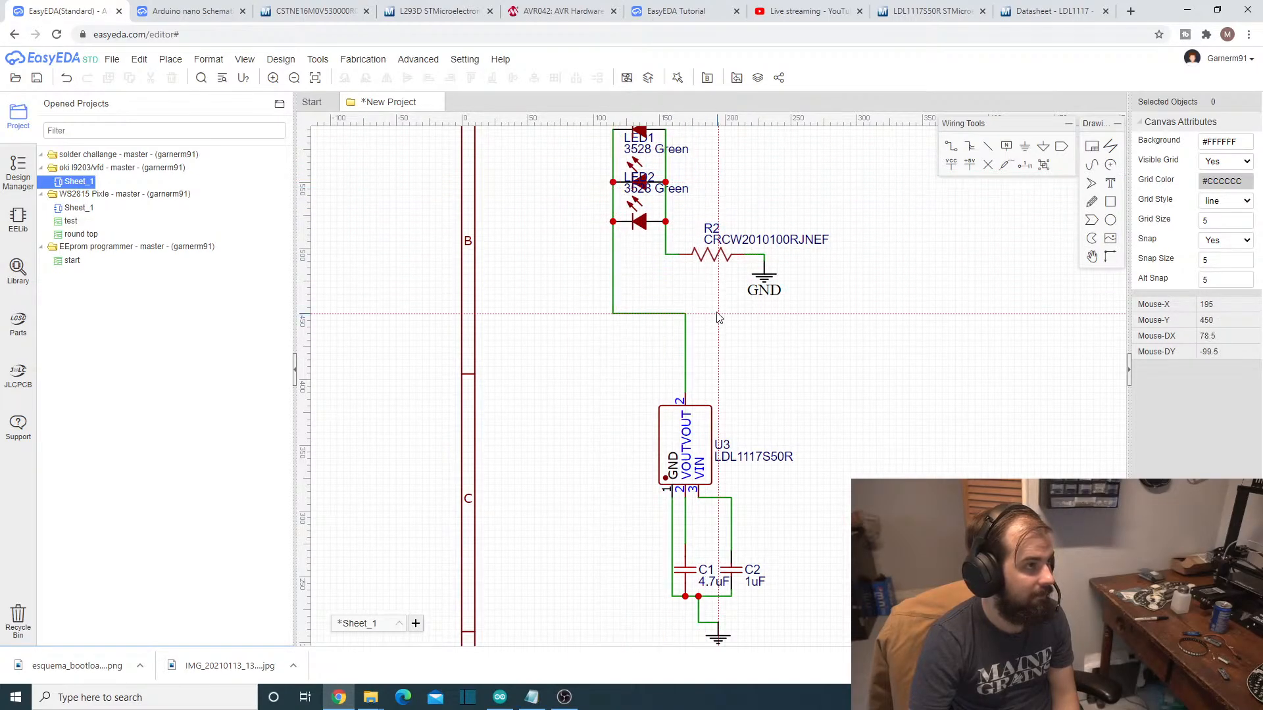
# - Undo the stray wire segment drawn over the L293D chip U4
pyautogui.scroll(-2, 716, 299)
pyautogui.scroll(2, 716, 300)
pyautogui.scroll(-1, 716, 306)
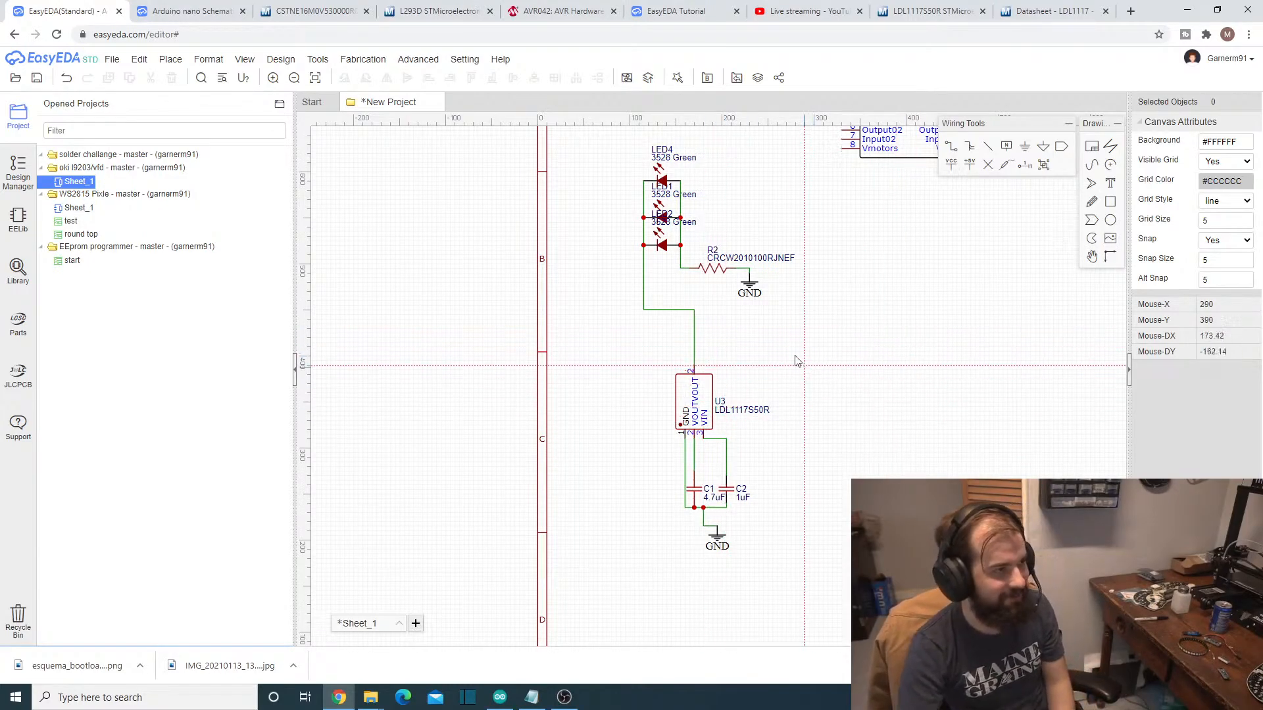
pyautogui.scroll(1, 788, 362)
pyautogui.scroll(-1, 789, 361)
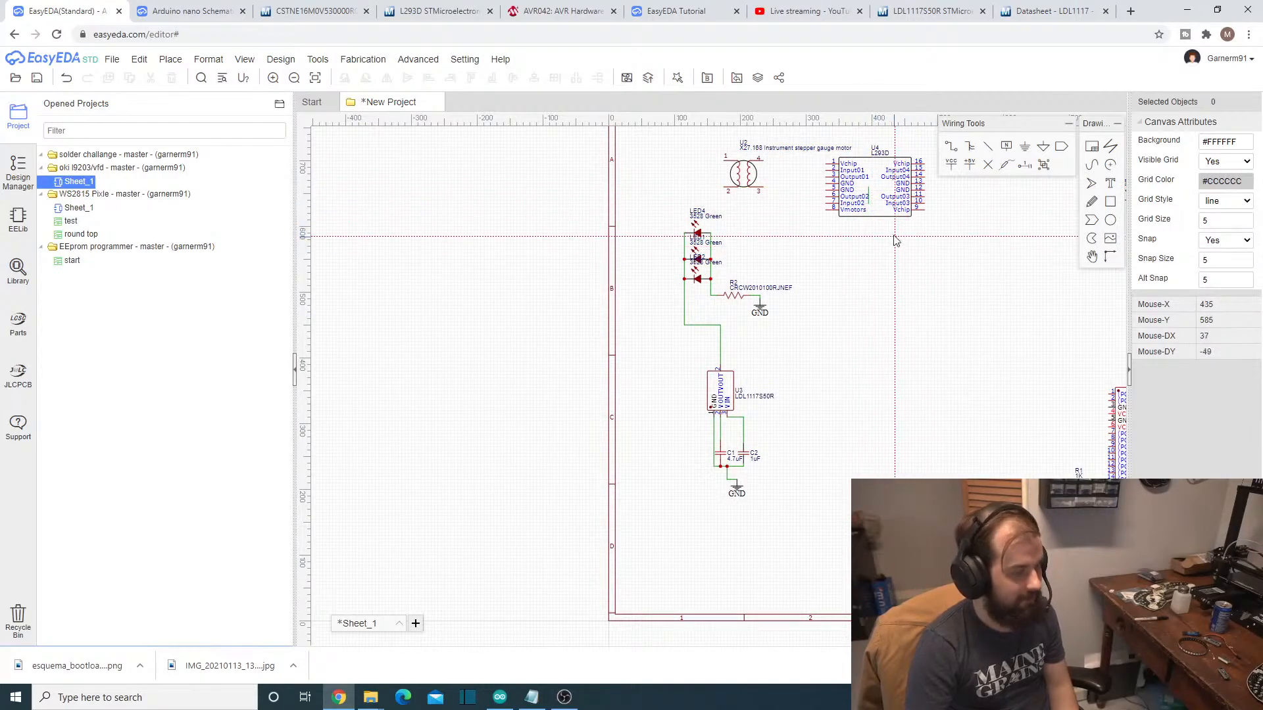
pyautogui.hotkey('ctrl', 'z')
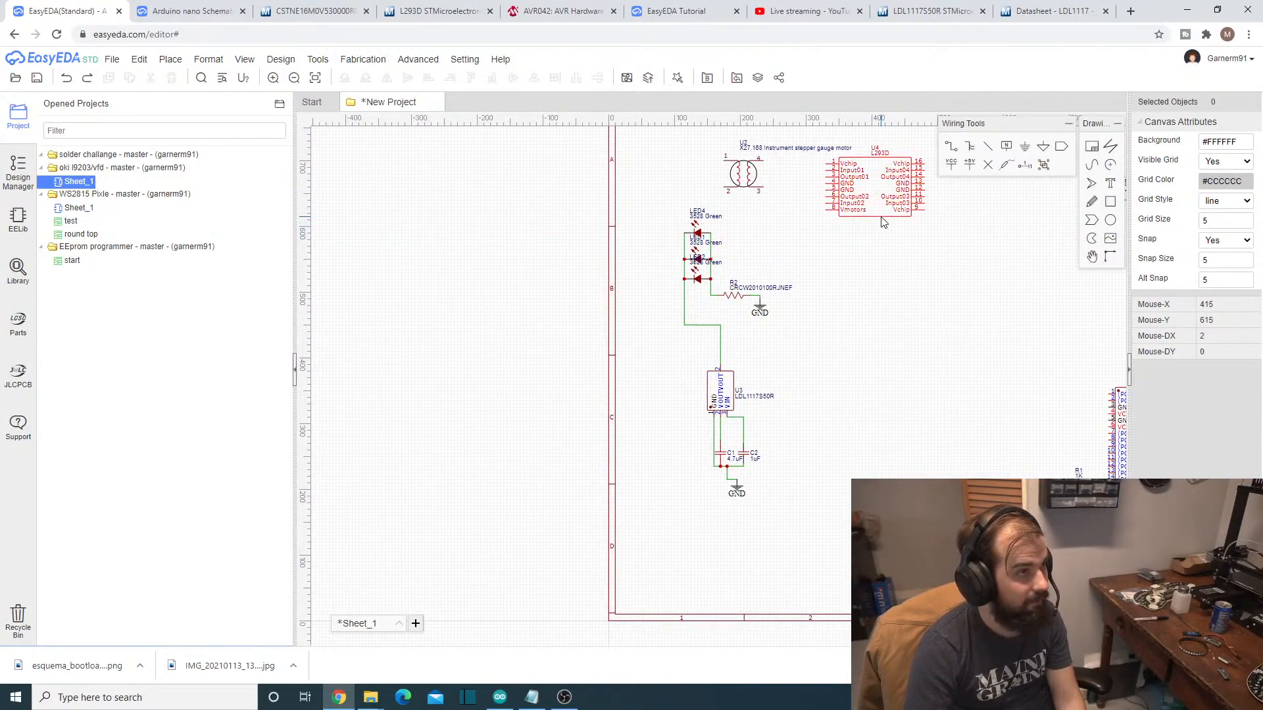
# - Move the L293D chip to the right of regulator U3 and the stepper gauge motor U2 above the chip
pyautogui.moveTo(880, 219); pyautogui.dragTo(878, 406)
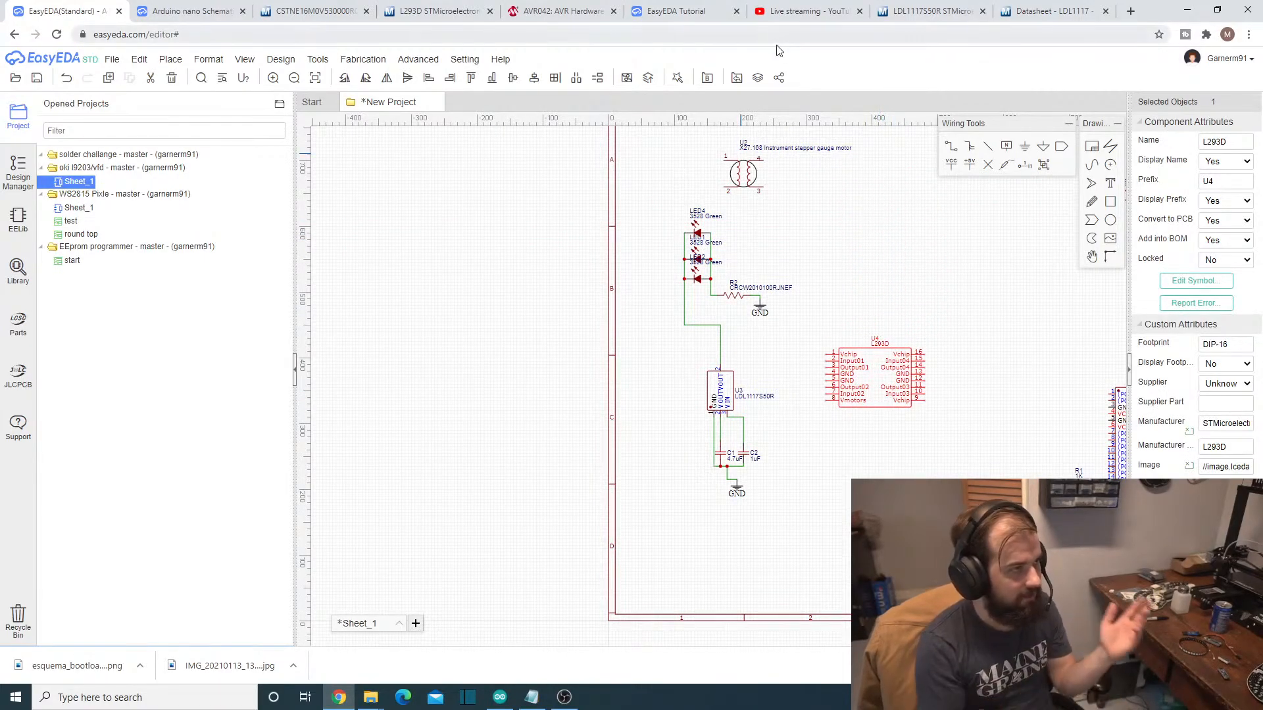
pyautogui.moveTo(741, 183); pyautogui.dragTo(861, 256)
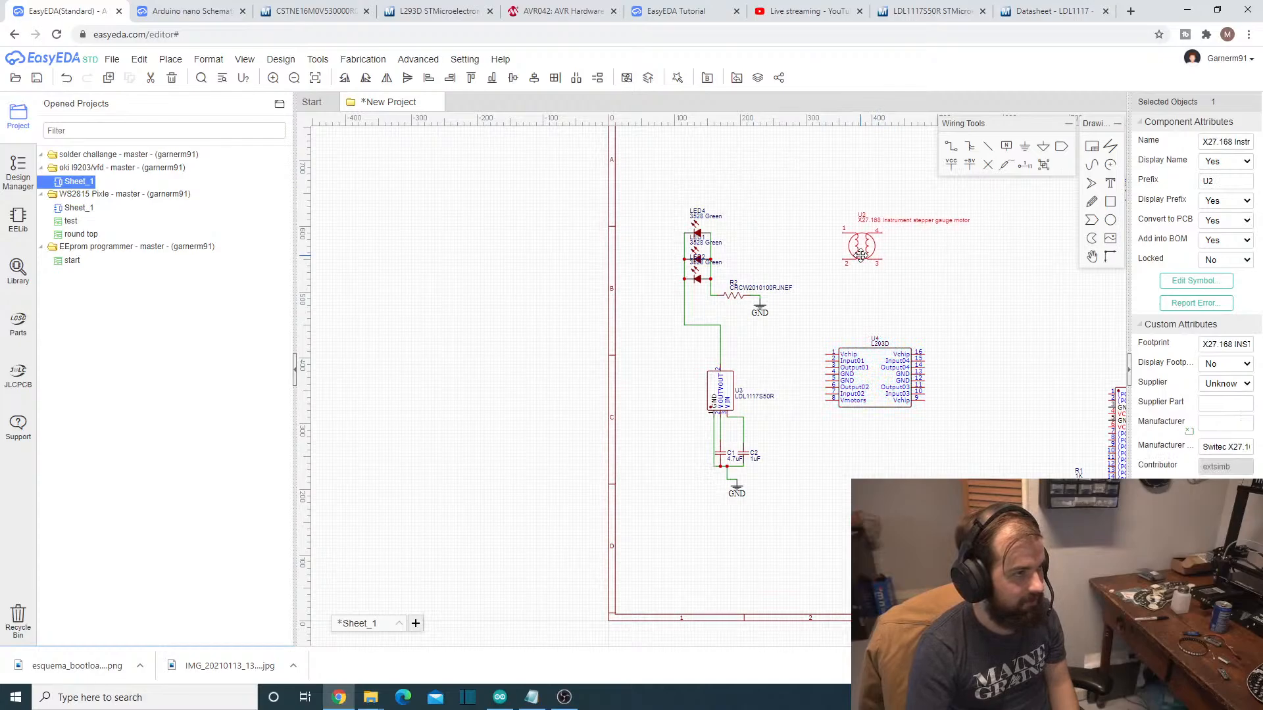
pyautogui.click(835, 375)
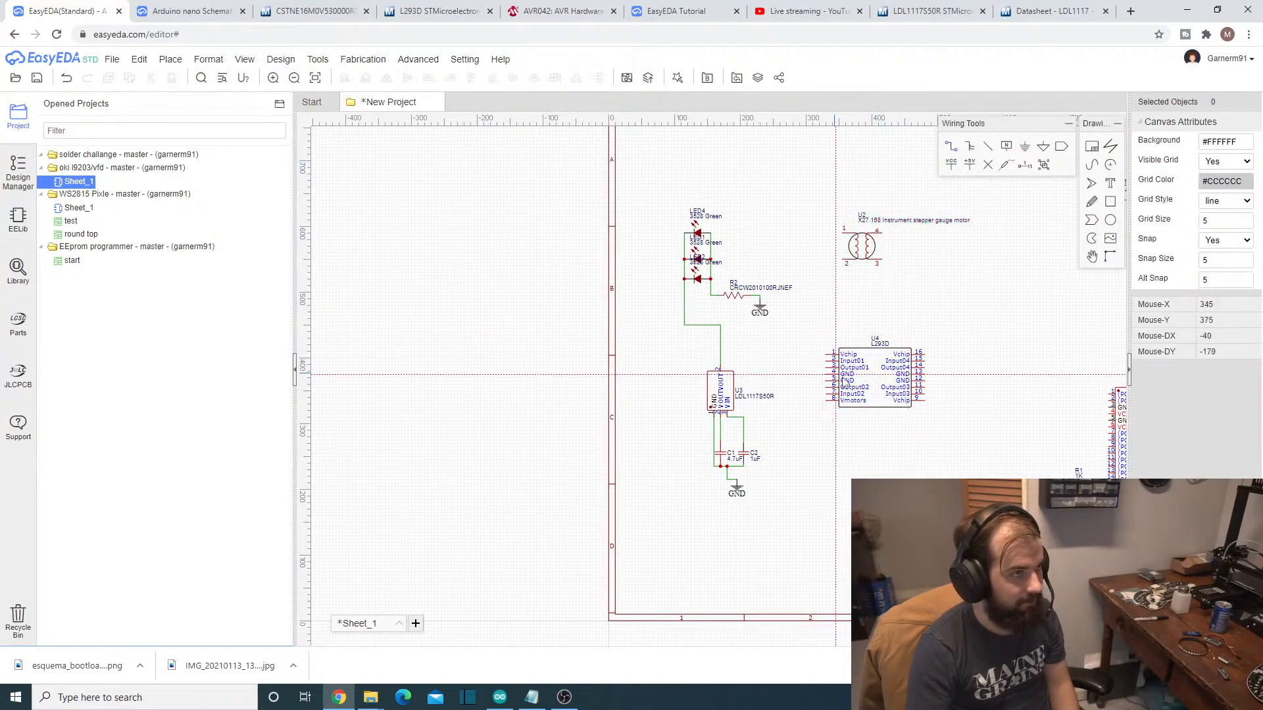
# - On the L293D, wire GND pins 4 and 5 together and GND pins 12 and 13 together
pyautogui.scroll(2, 832, 369)
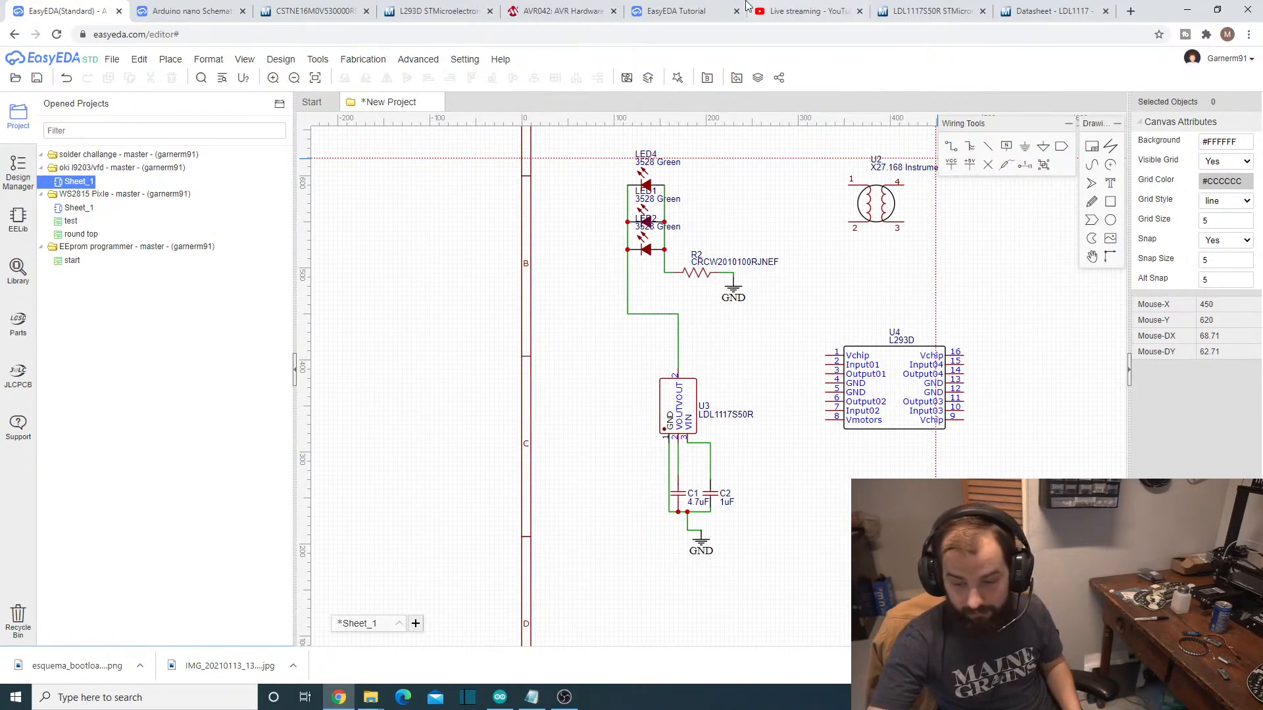
pyautogui.click(955, 148)
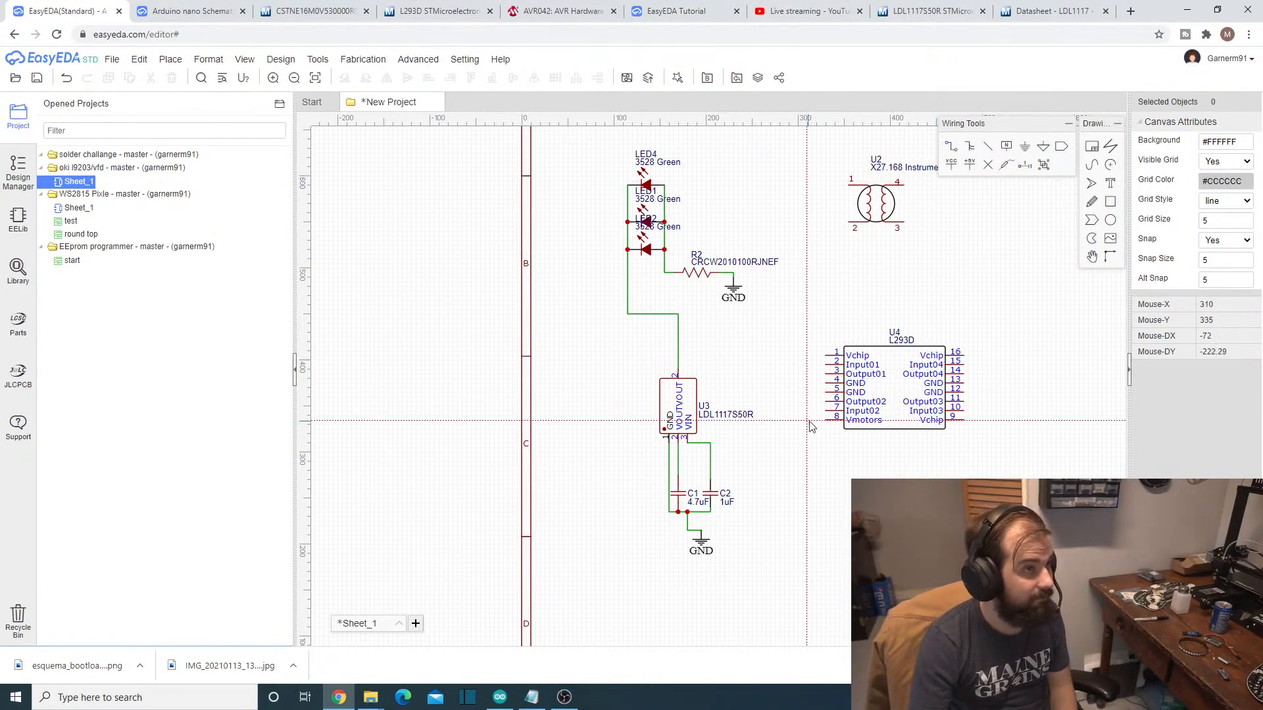
pyautogui.click(826, 384)
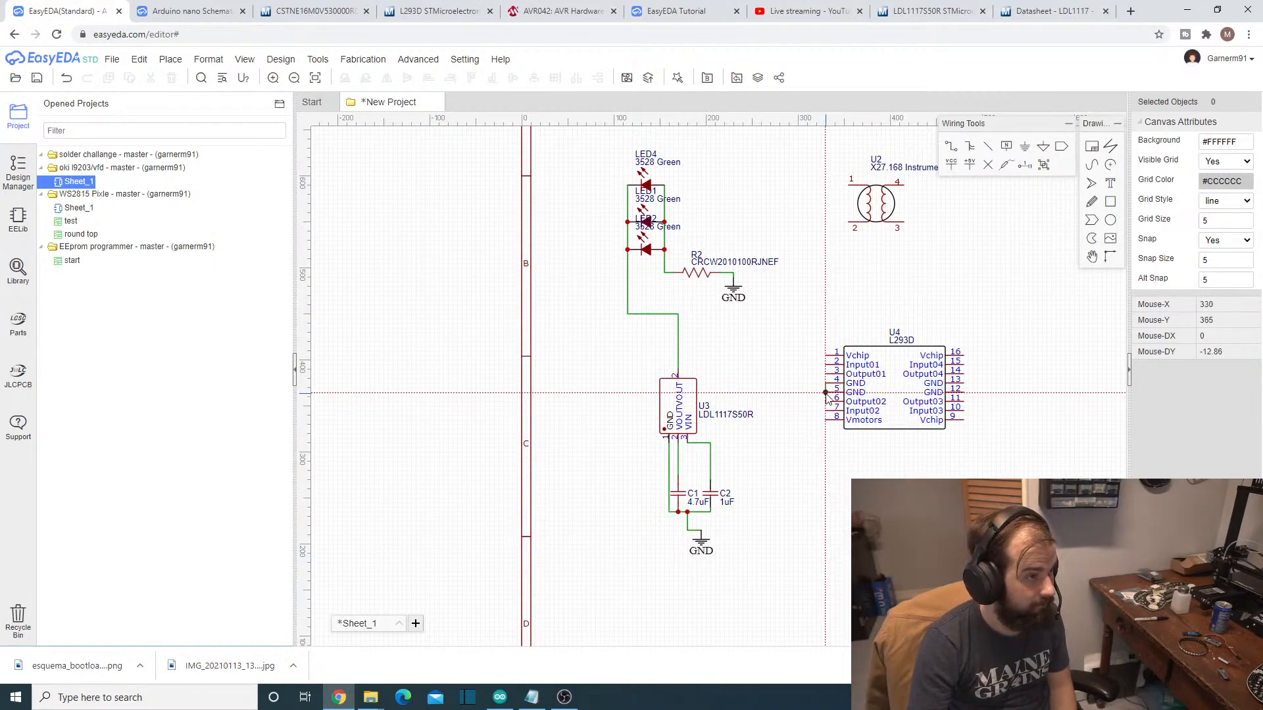
pyautogui.click(827, 392)
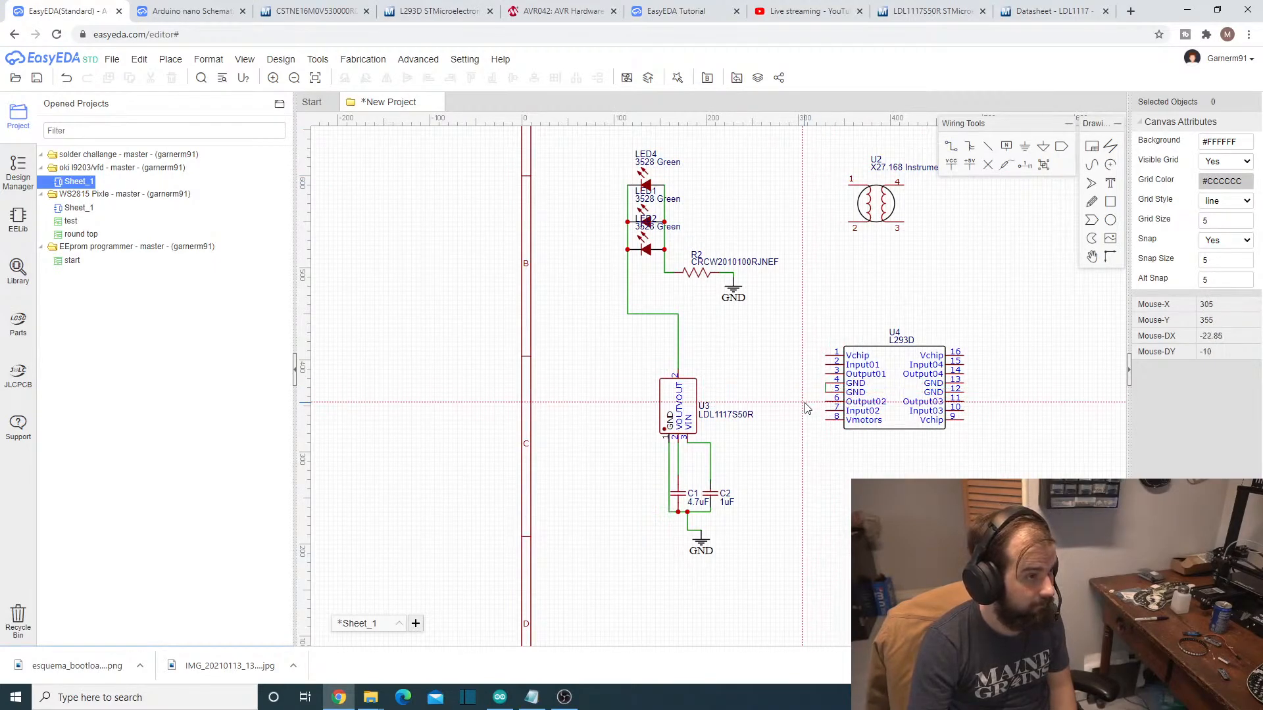
pyautogui.click(964, 393)
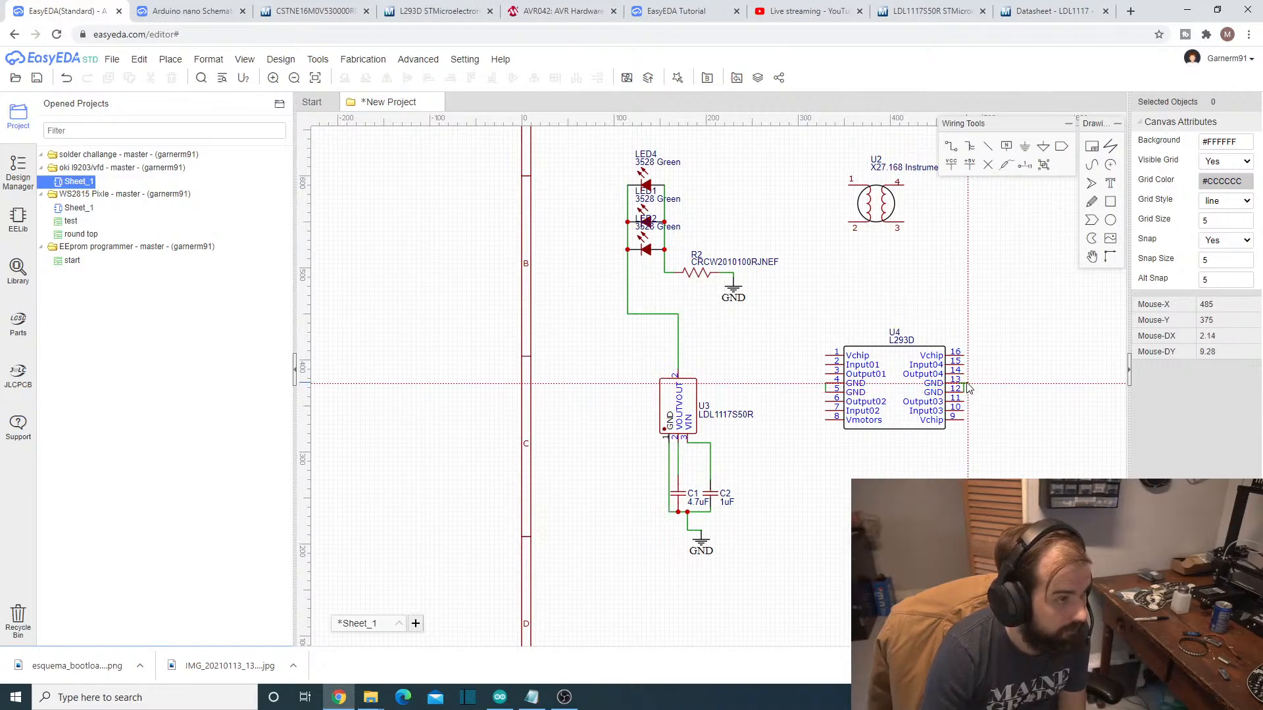
pyautogui.click(964, 383)
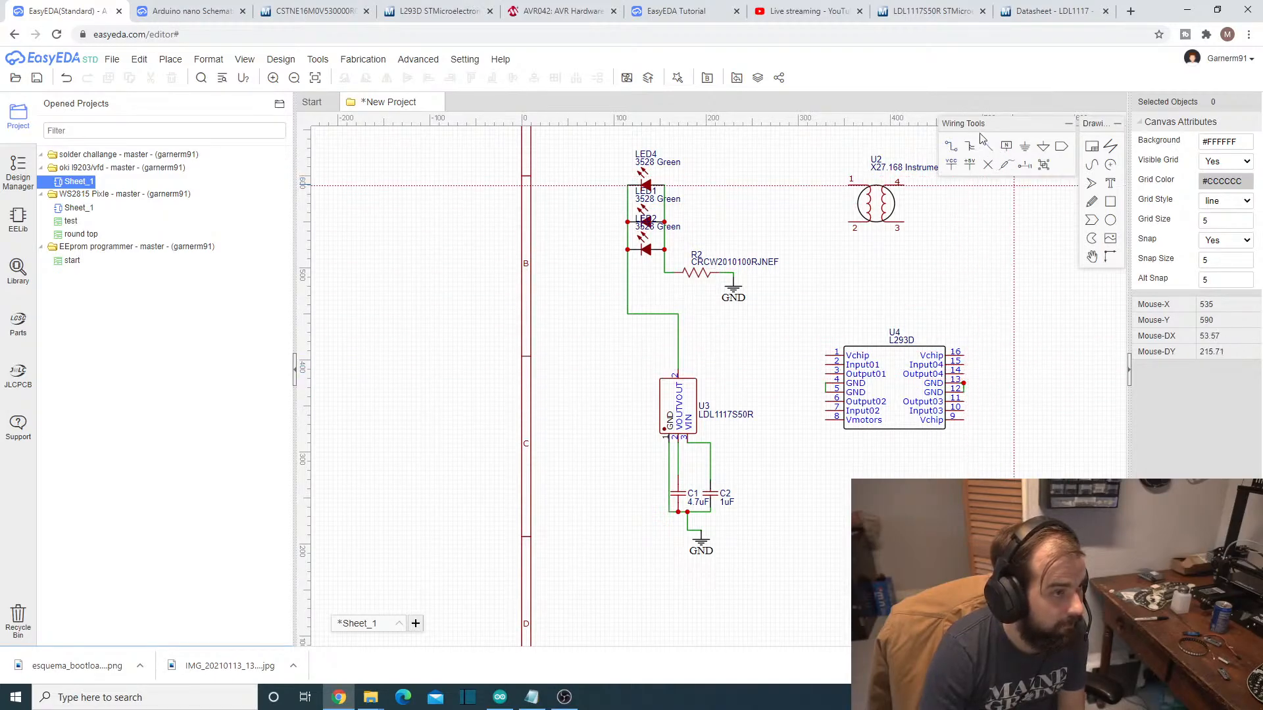
# - Place a sideways ground symbol on each side of the L293D, level with its GND pins
pyautogui.click(1026, 148)
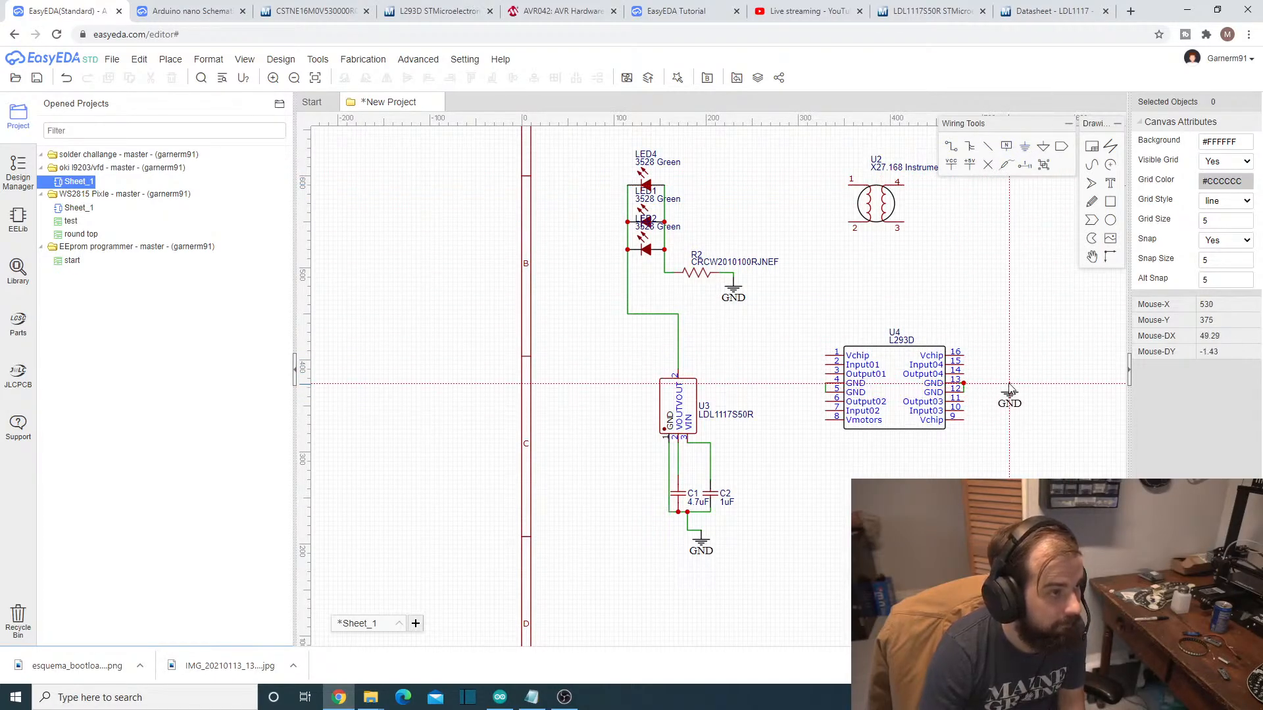
pyautogui.click(1010, 383)
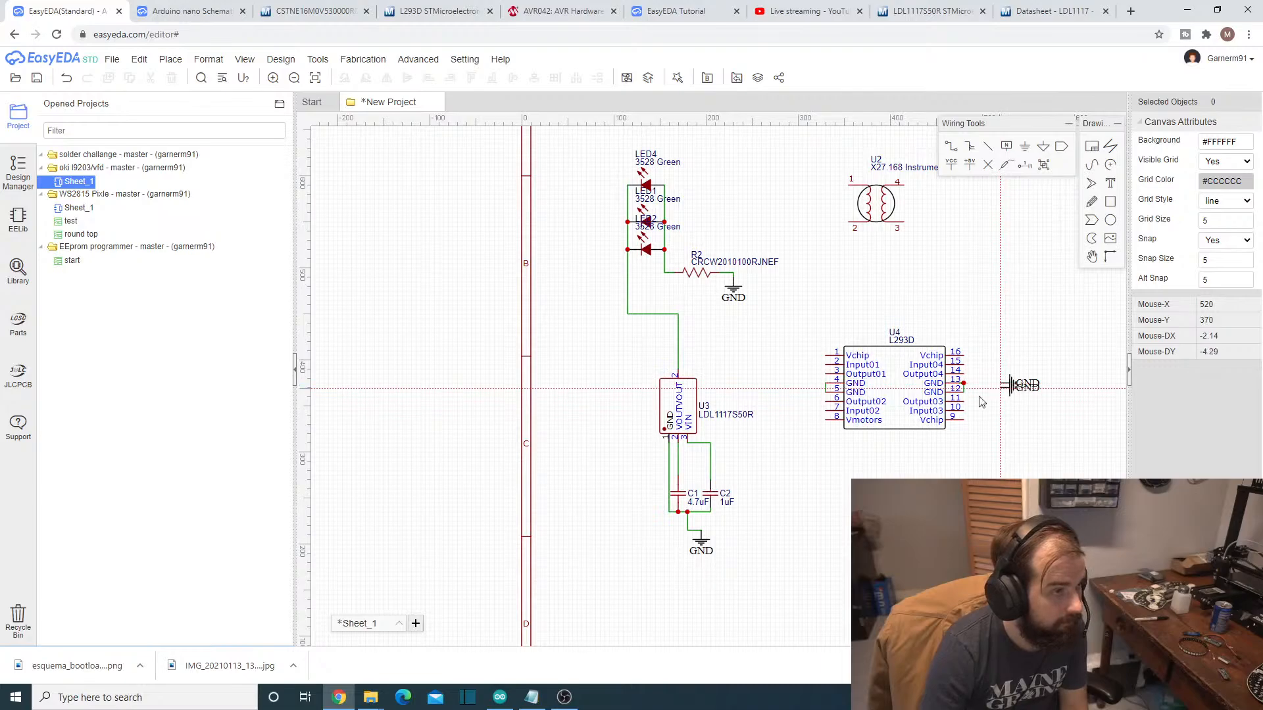
pyautogui.press('space')
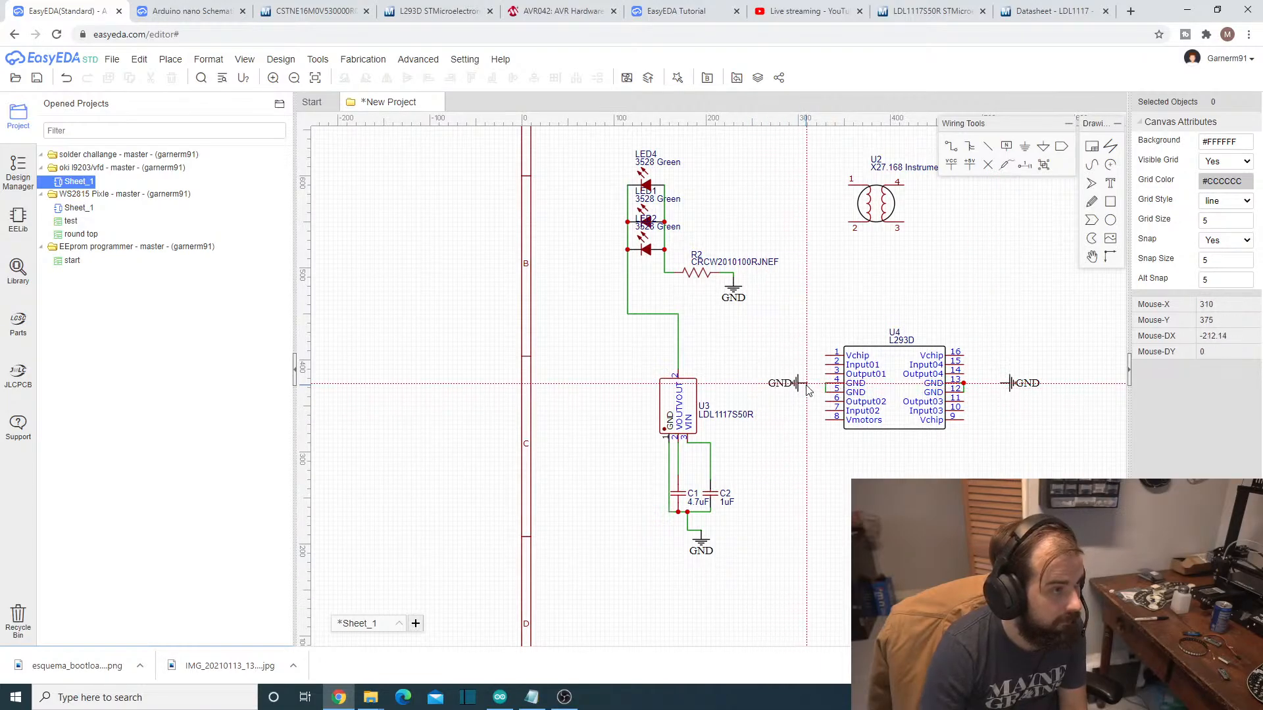
pyautogui.click(808, 391)
pyautogui.press('Escape')
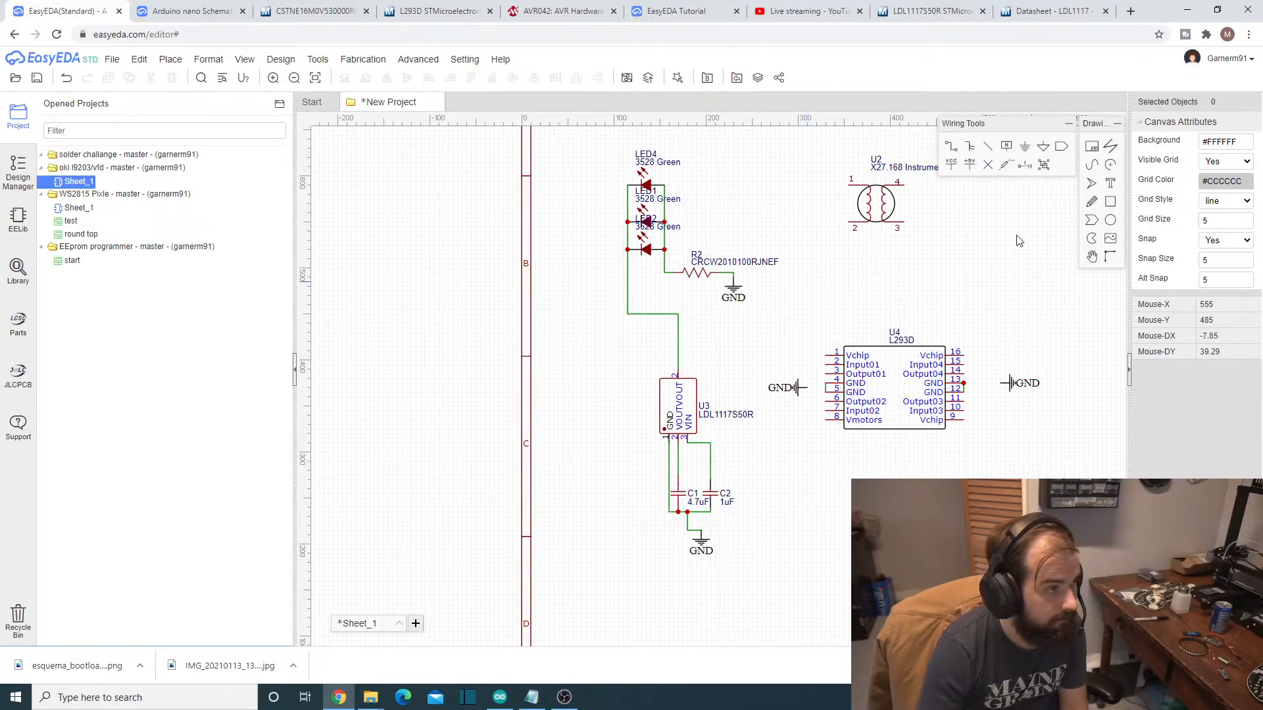
# - Wire GND pin 5 of the L293D to the ground symbol on the chip's left
pyautogui.click(950, 146)
pyautogui.scroll(2, 827, 374)
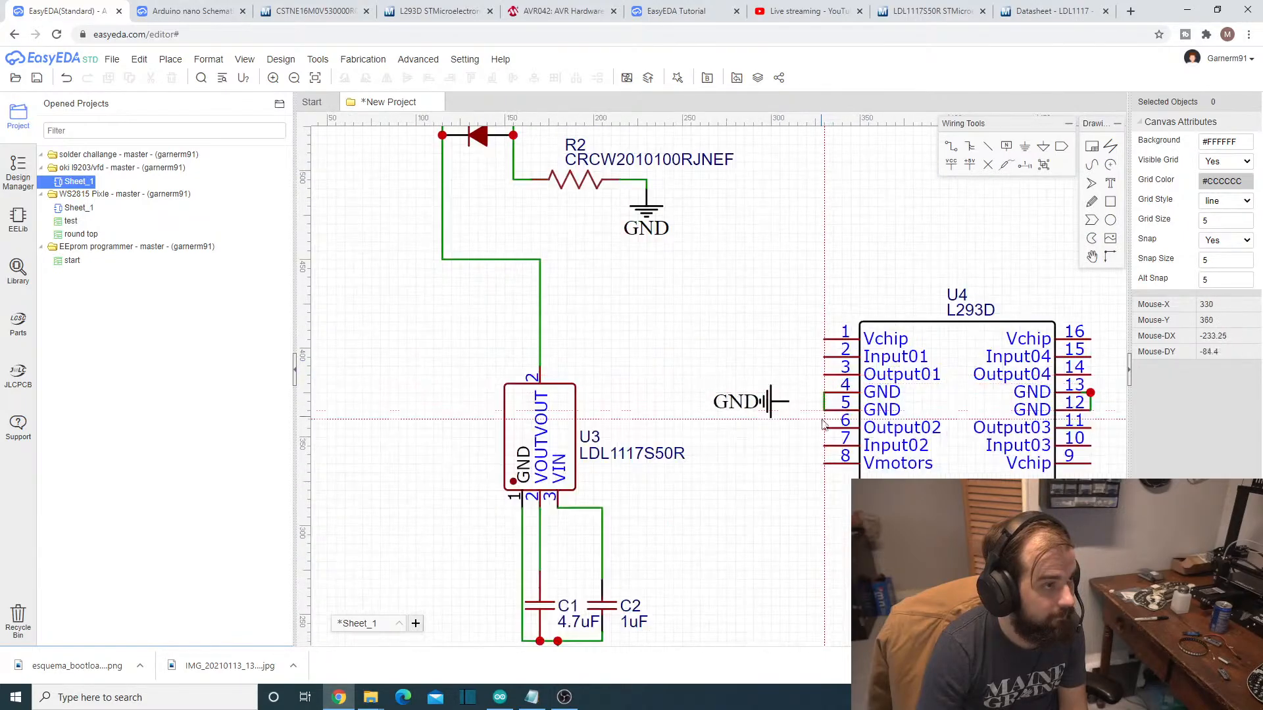
pyautogui.click(790, 405)
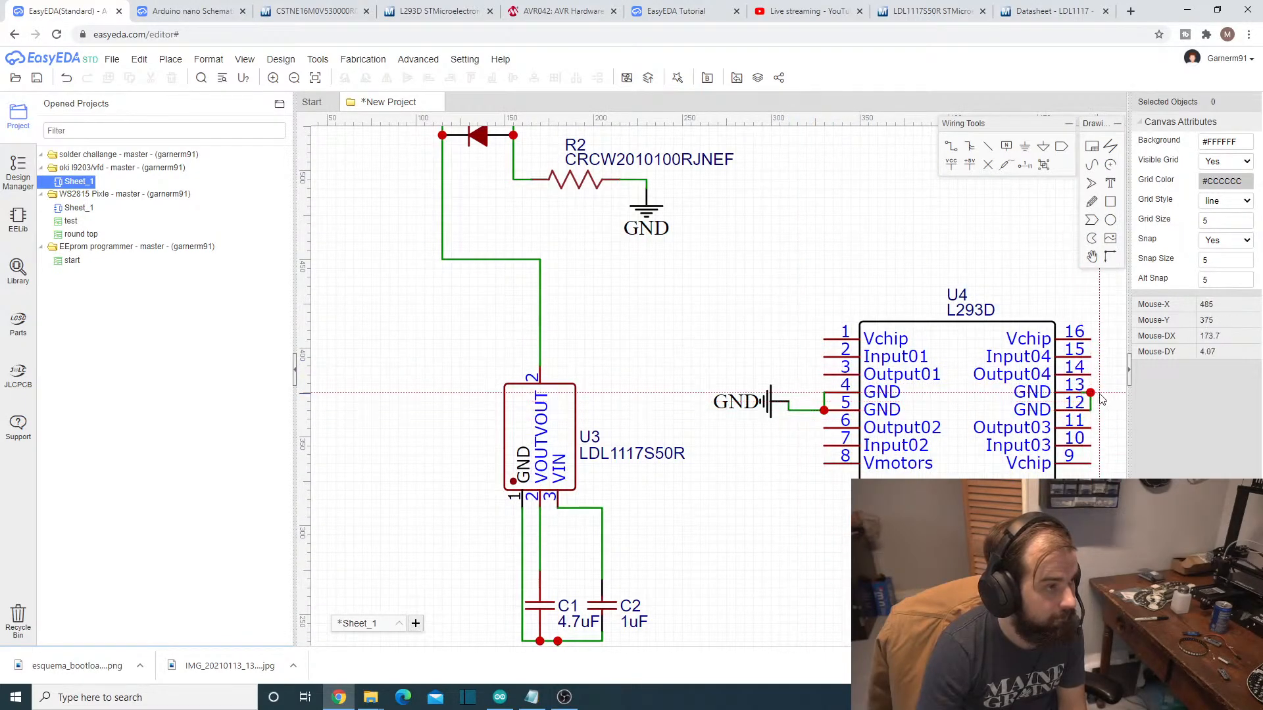
# - Wire GND pin 13 of the L293D to the ground symbol on the chip's right
pyautogui.scroll(-2, 1098, 402)
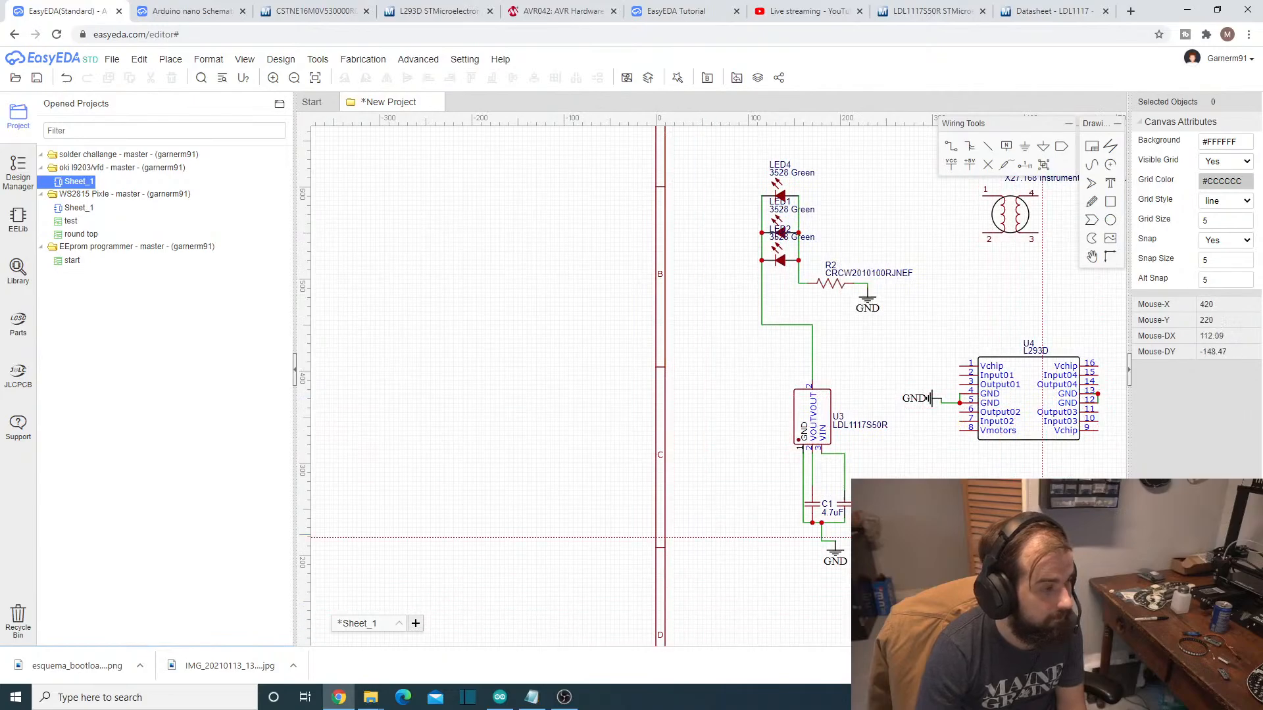
pyautogui.moveTo(1063, 508); pyautogui.dragTo(854, 482, button='right')
pyautogui.scroll(3, 888, 369)
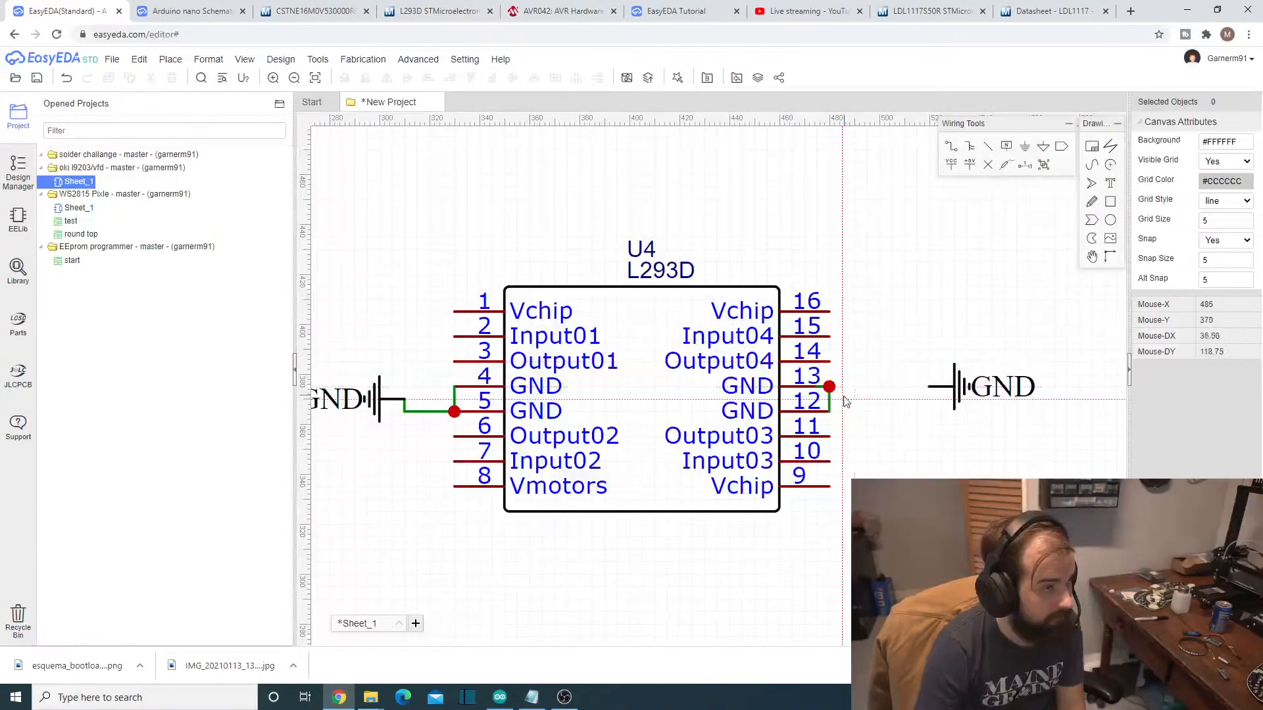
pyautogui.click(951, 147)
pyautogui.click(829, 387)
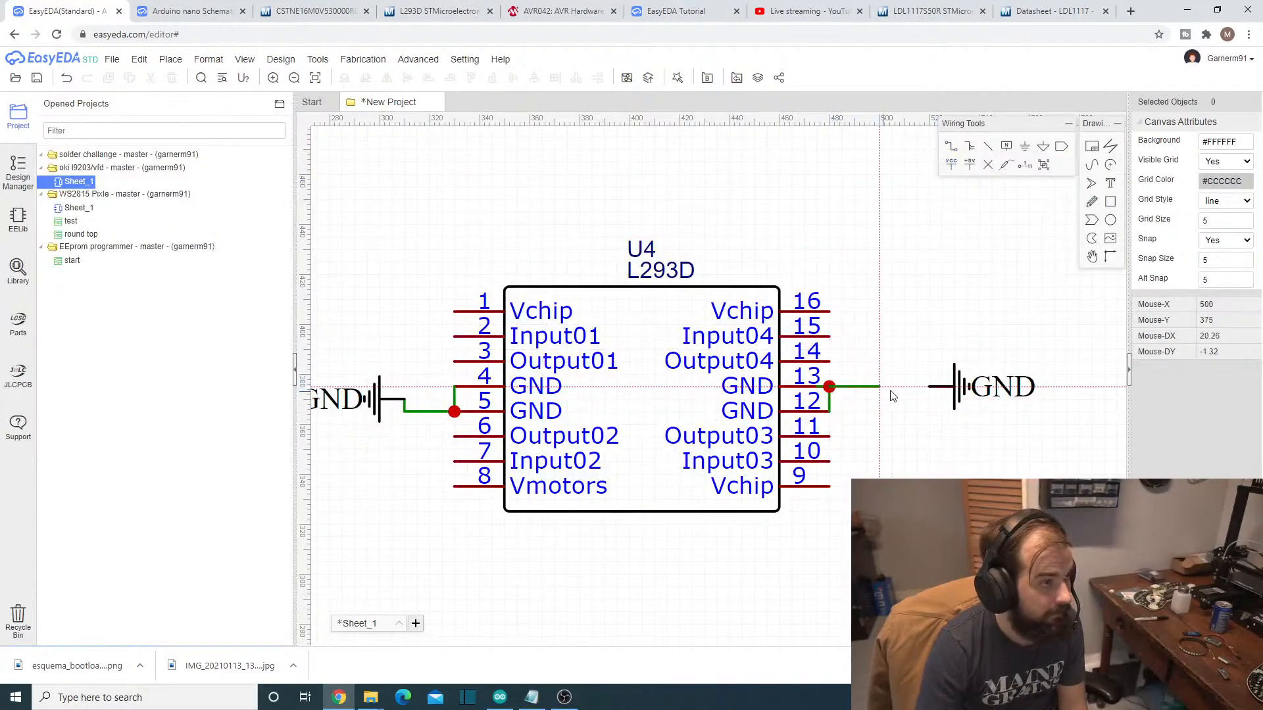
pyautogui.click(928, 387)
# - Wire the Vmotors pin 8 of the L293D to the wire above regulator U3's upper VOUT pin
pyautogui.scroll(-3, 907, 475)
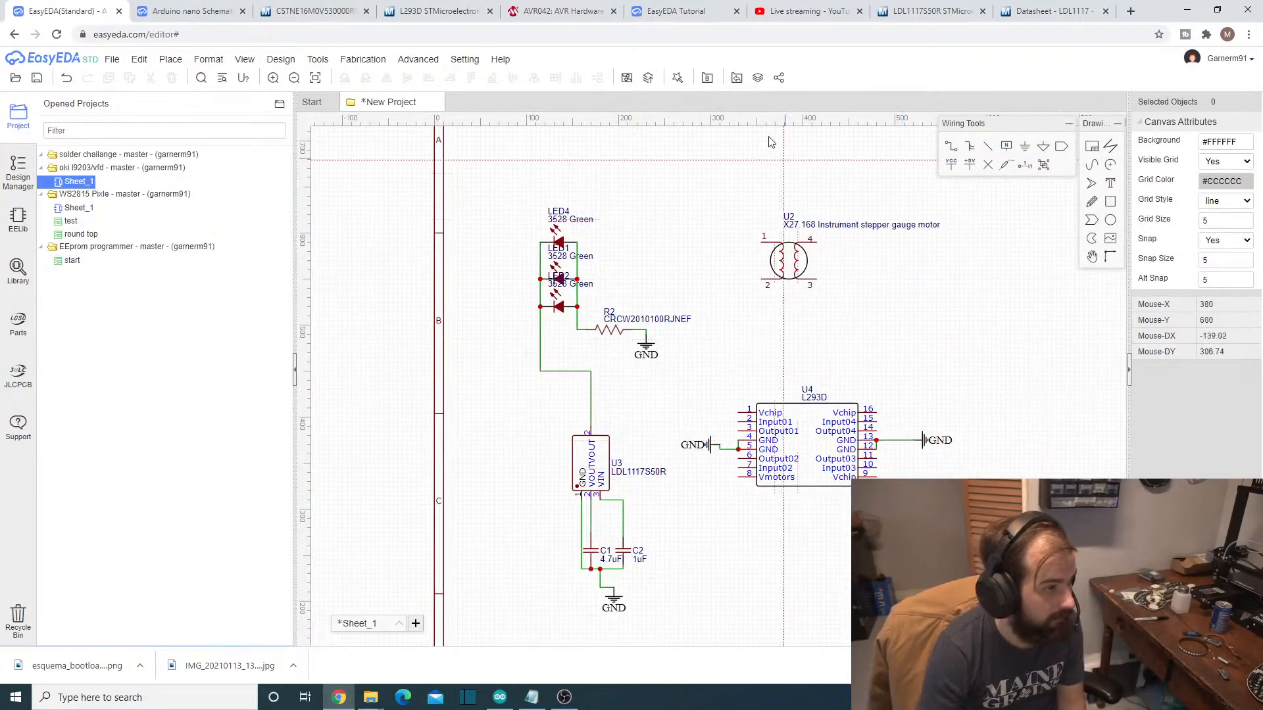
pyautogui.click(738, 477)
pyautogui.click(619, 477)
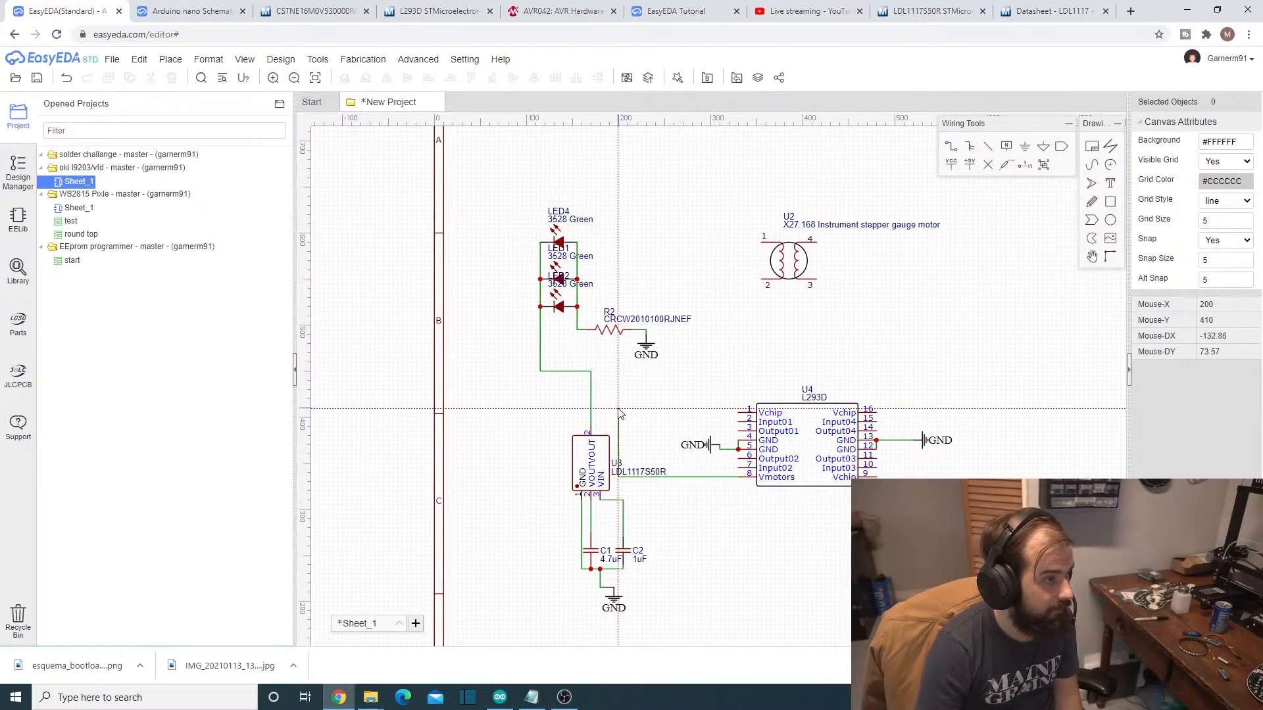
pyautogui.click(591, 408)
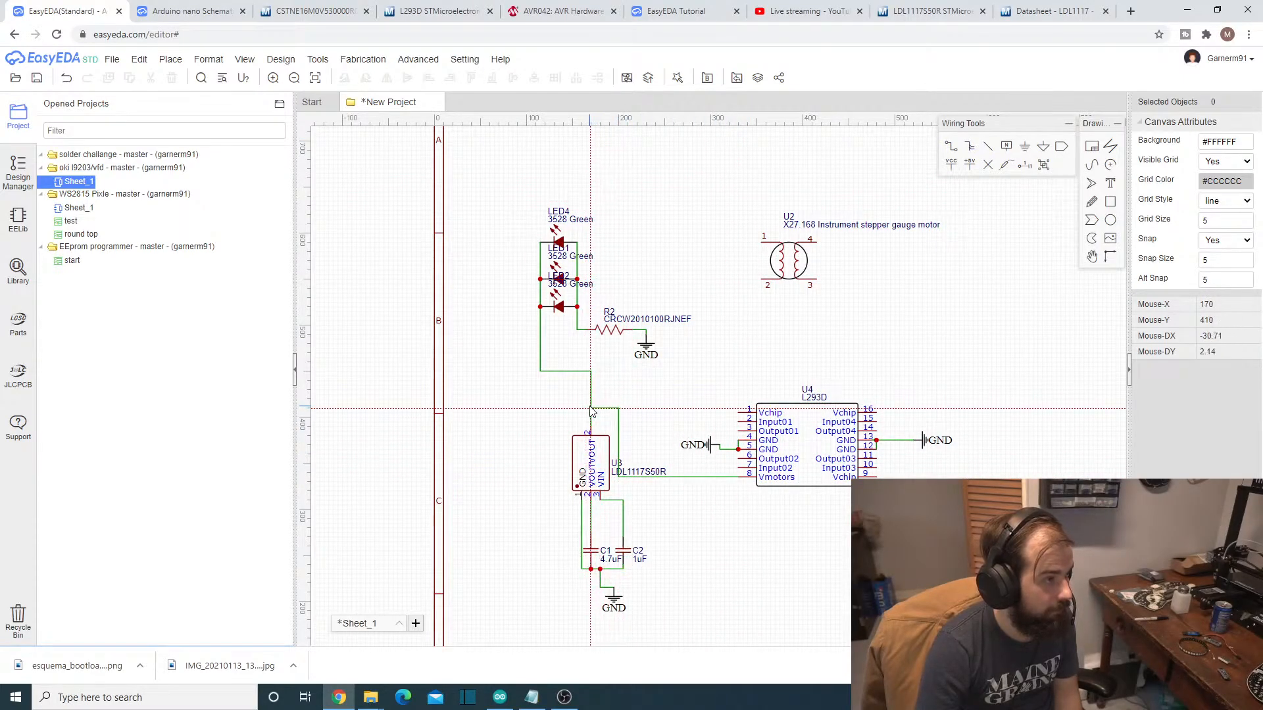
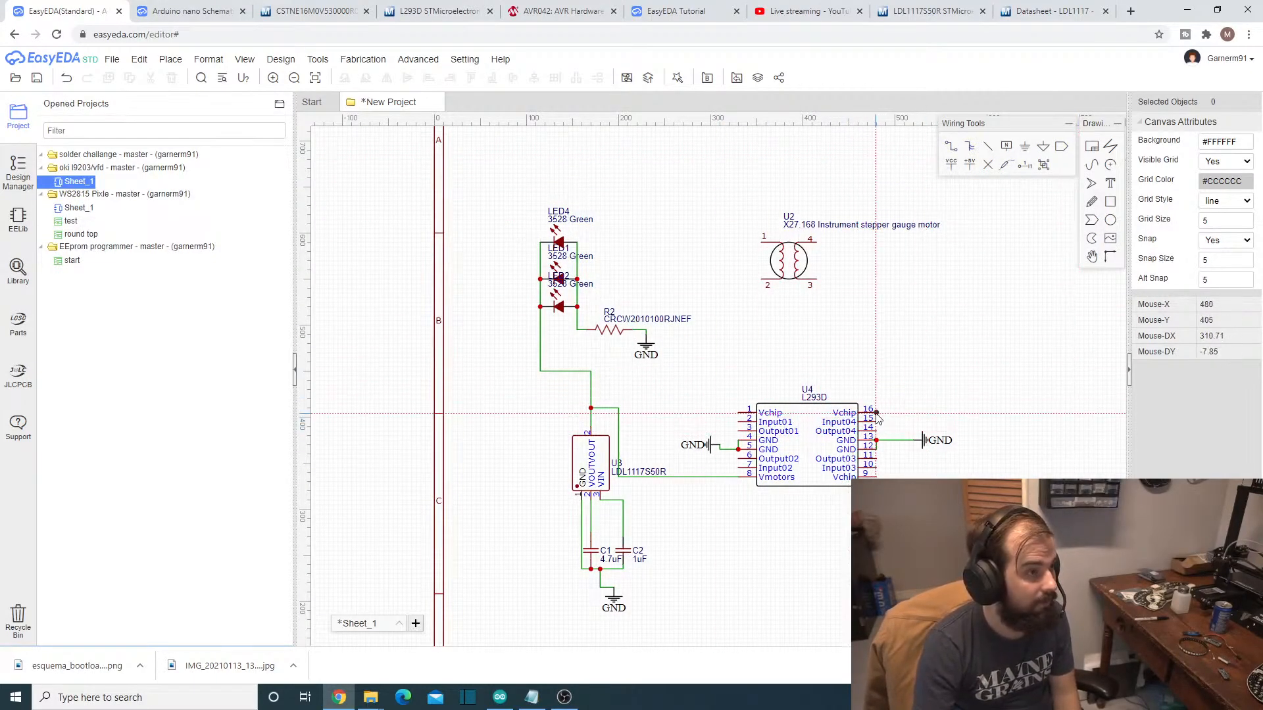
# - Wire the Vchip pin 1 of the L293D to the vertical supply wire leading to its Vmotors pin
pyautogui.click(738, 413)
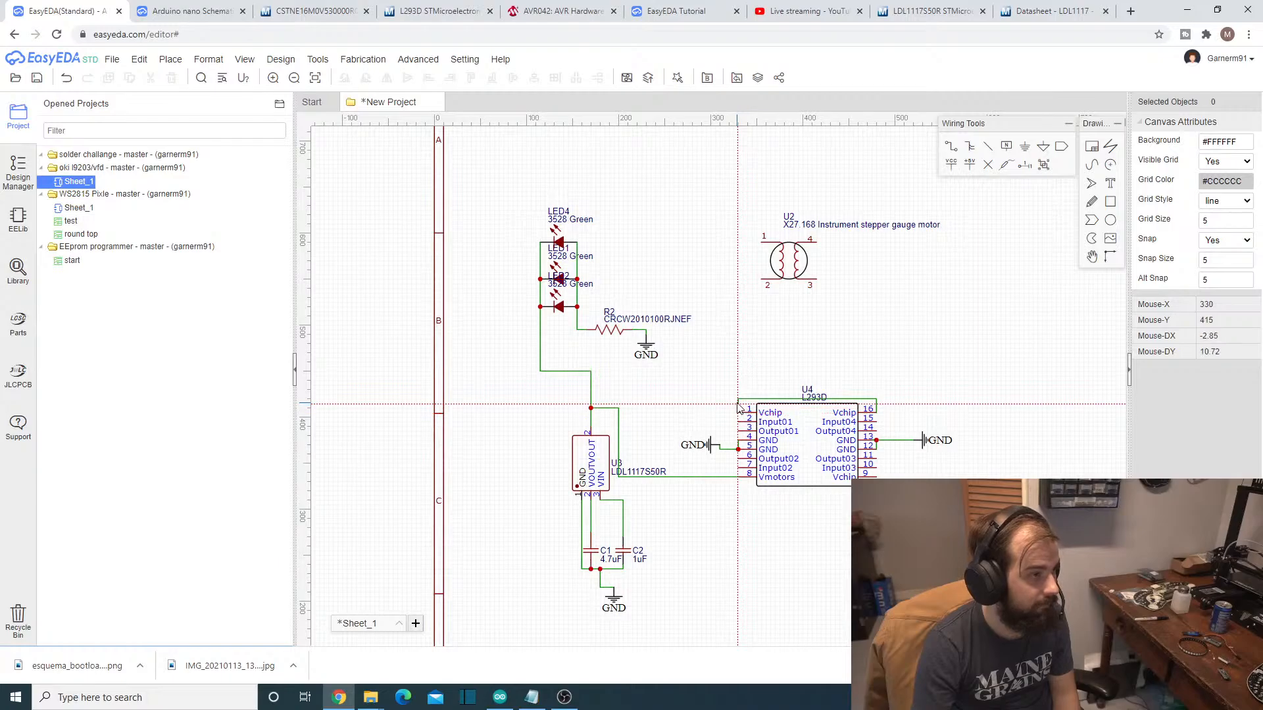
pyautogui.click(618, 413)
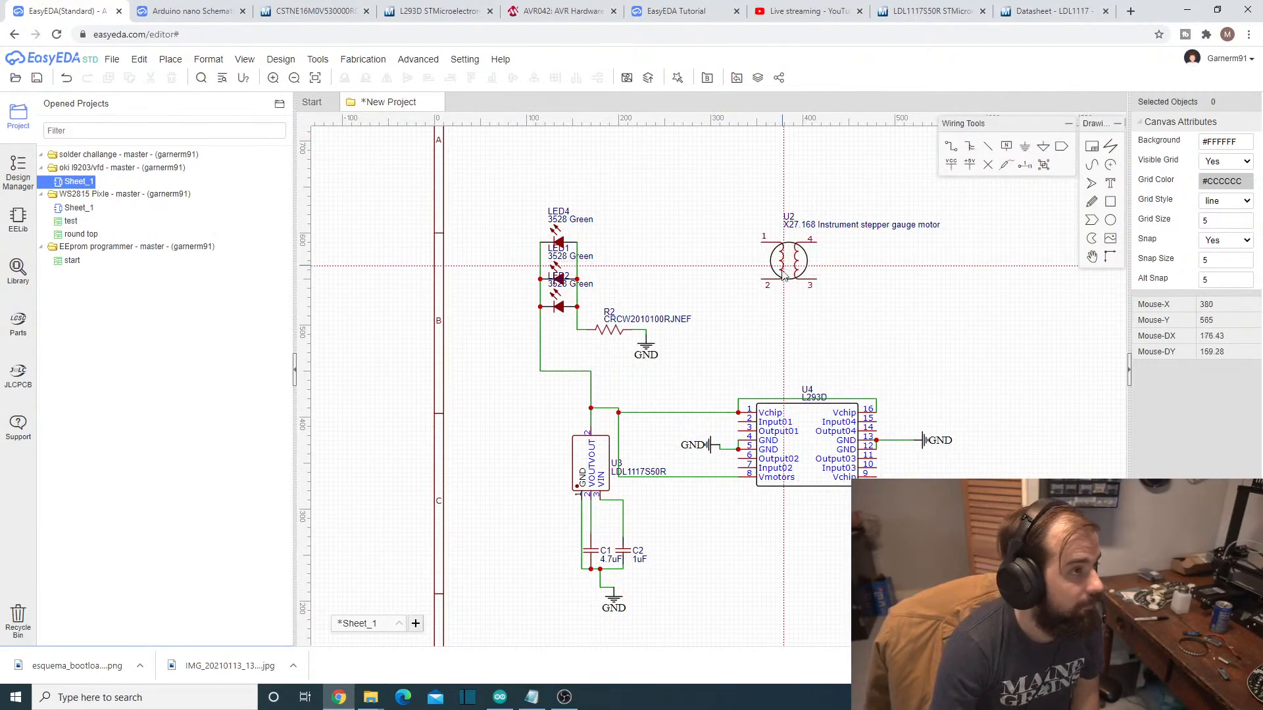
pyautogui.click(915, 350)
# - Move the stepper gauge motor U2 down to just above the L293D and wire its pin 1 to Output01
pyautogui.moveTo(795, 263); pyautogui.dragTo(811, 343)
pyautogui.click(958, 148)
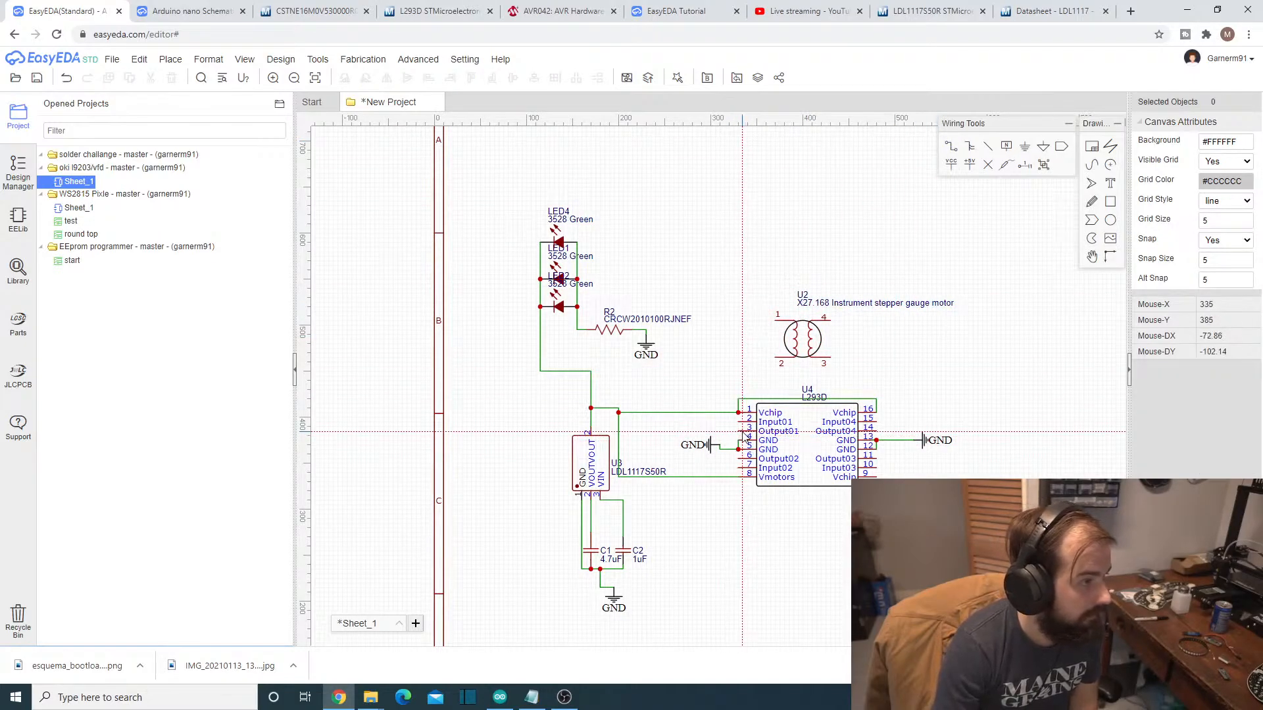
pyautogui.click(738, 412)
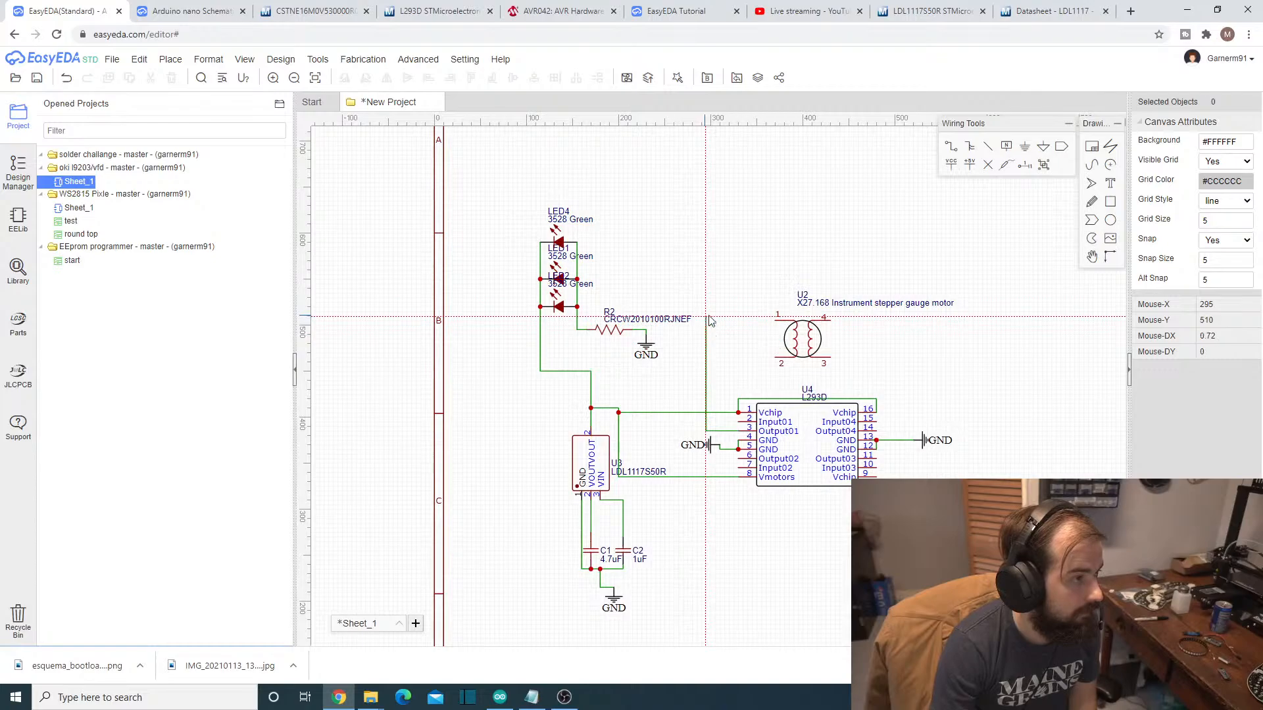
pyautogui.click(775, 322)
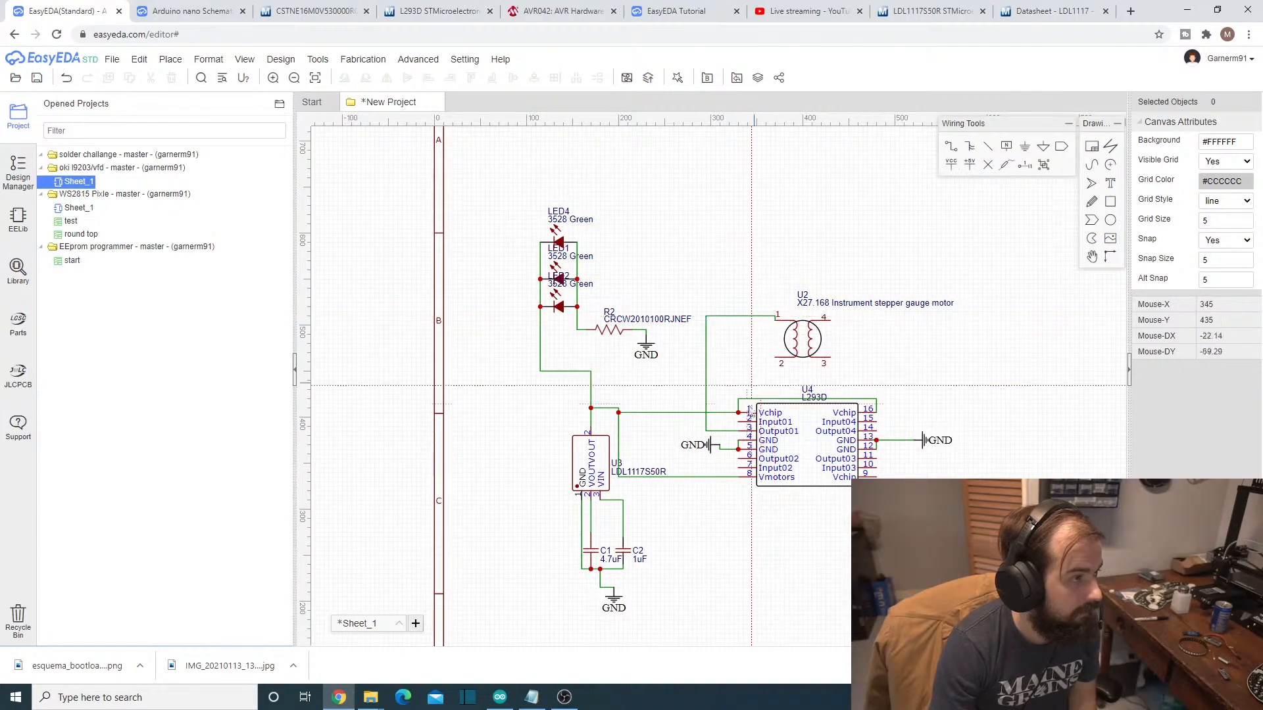
# - Wire the Output02 pin 6 of the L293D around to pin 2 of motor U2
pyautogui.click(738, 458)
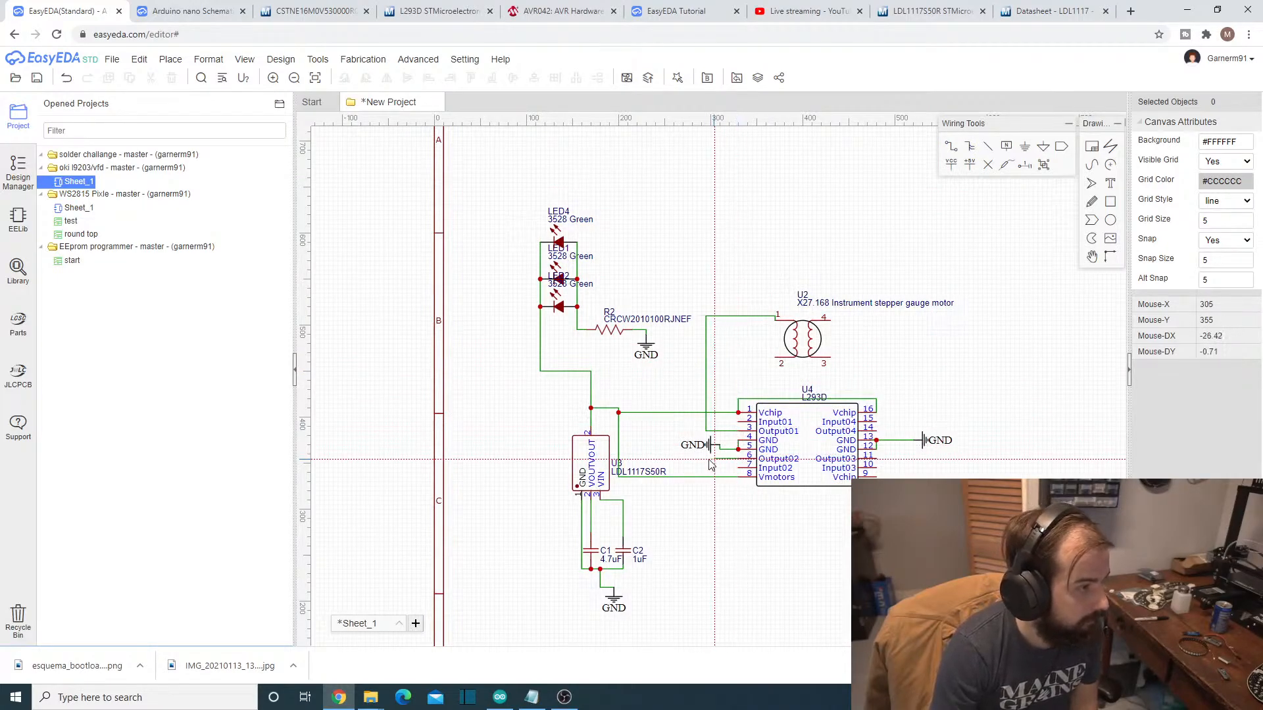
pyautogui.click(669, 358)
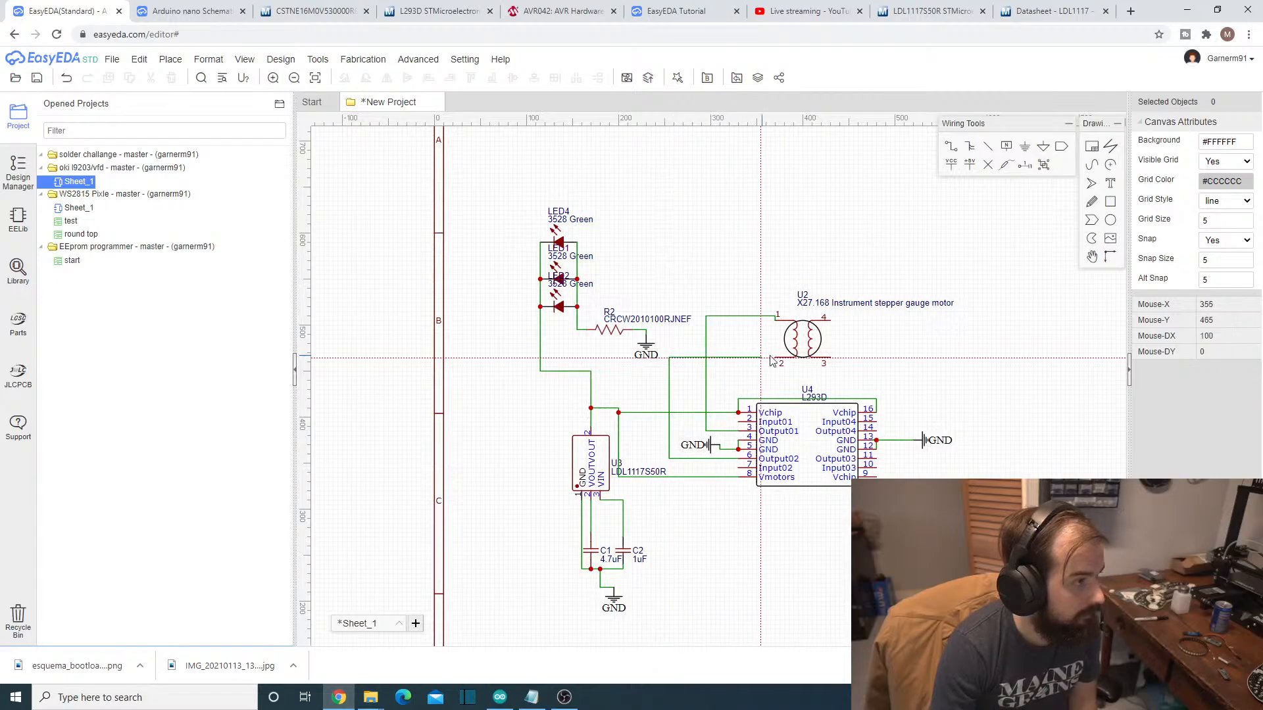
pyautogui.click(777, 359)
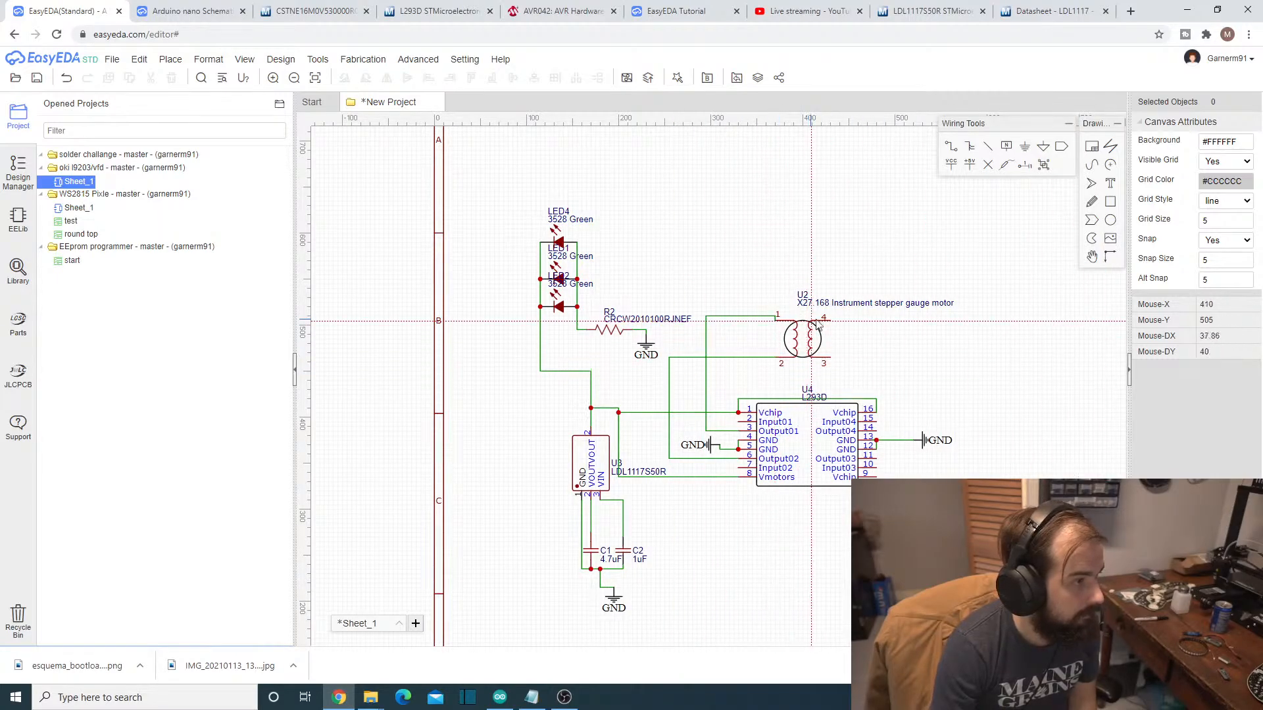
# - Wire motor U2's pin 4 to Output03 and its pin 3 to Output04 of the L293D
pyautogui.click(952, 146)
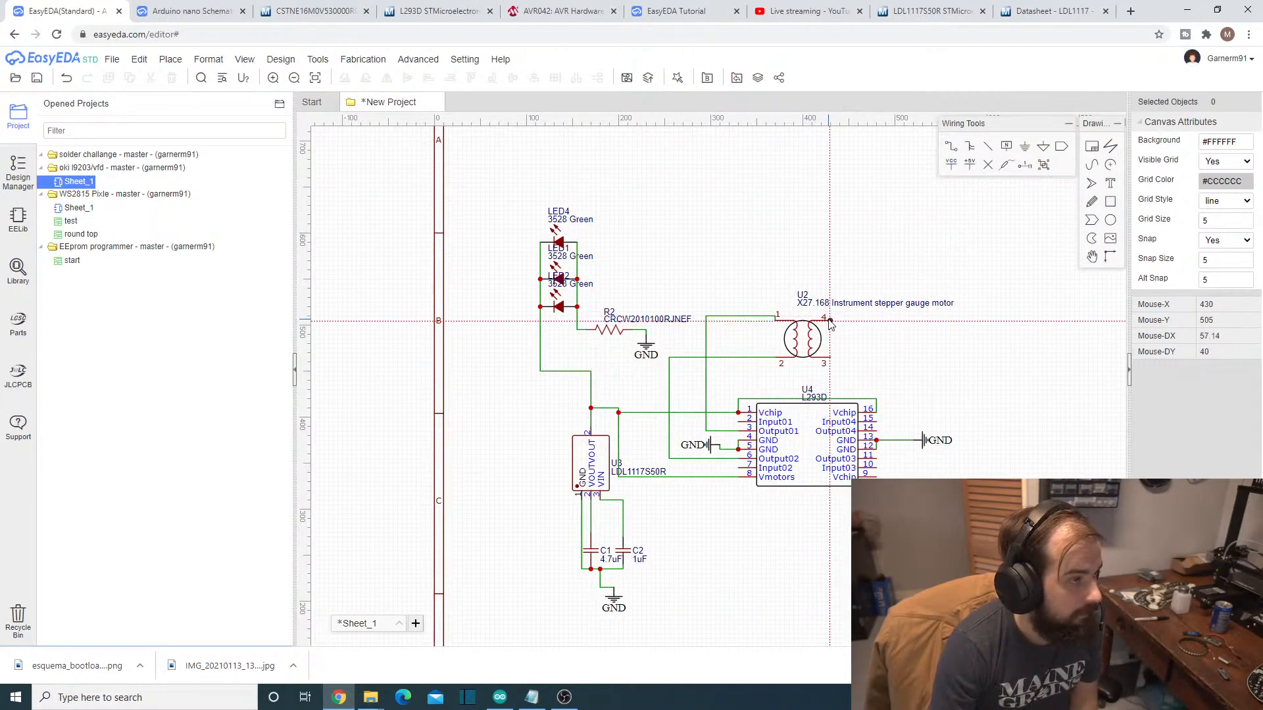
pyautogui.click(830, 320)
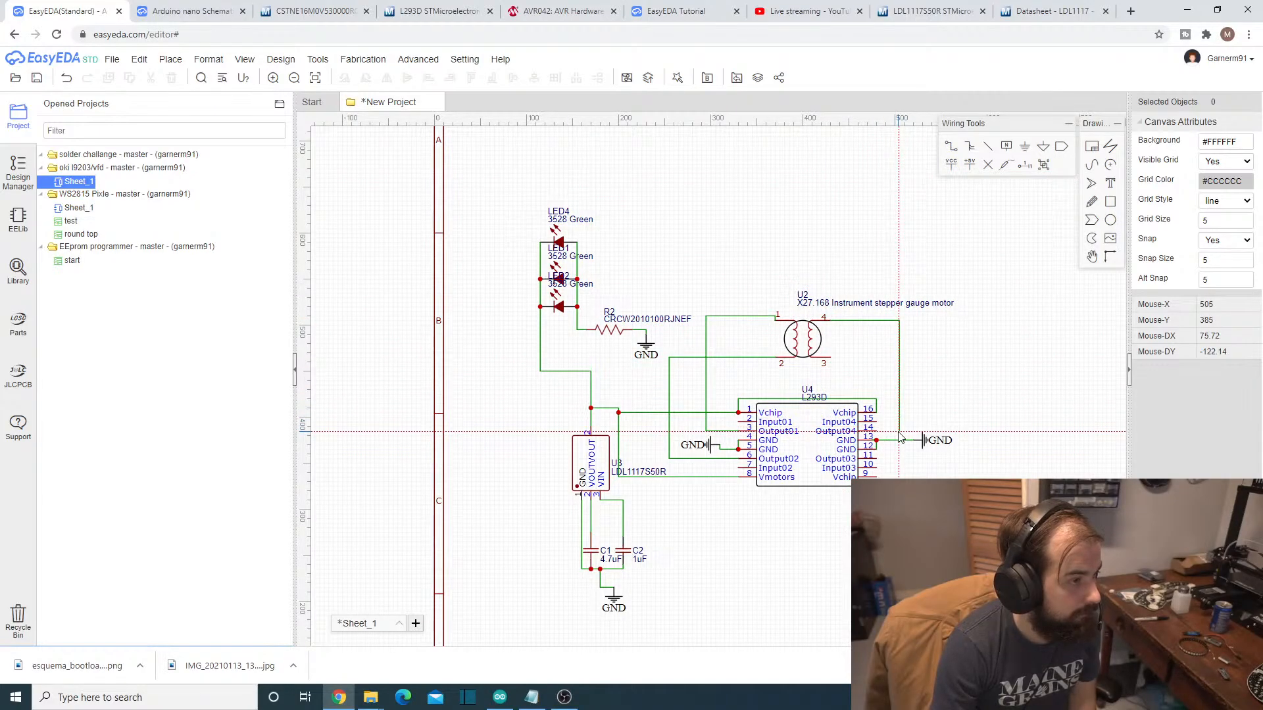
pyautogui.click(877, 458)
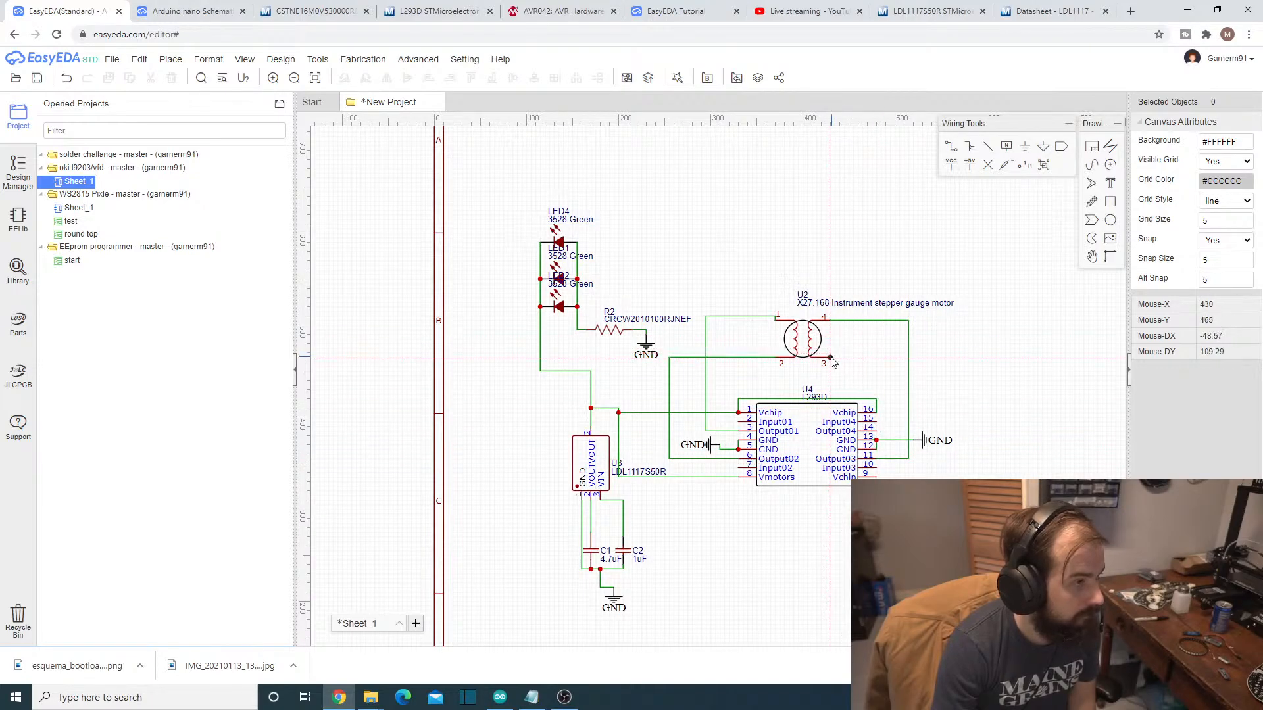
pyautogui.click(831, 359)
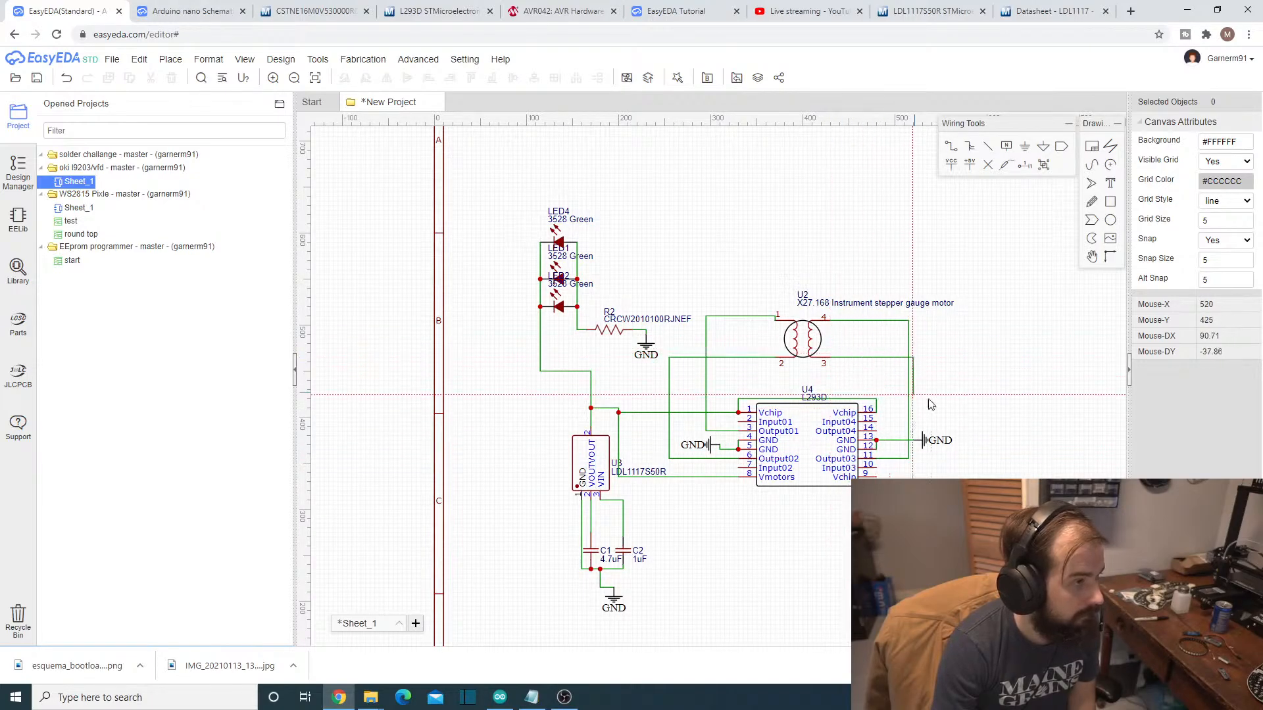
pyautogui.click(927, 439)
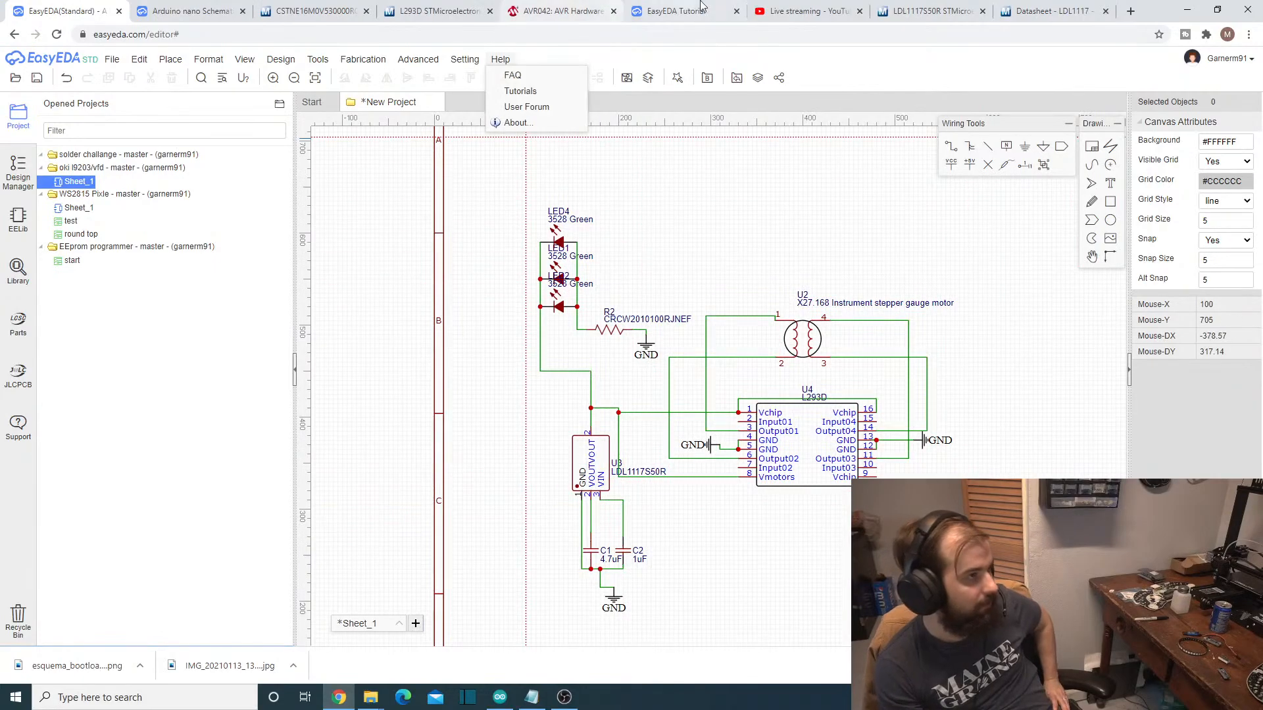
# - Switch to the YouTube Studio live stream page and pop out the live chat into a window in the screen's corner
pyautogui.click(816, 6)
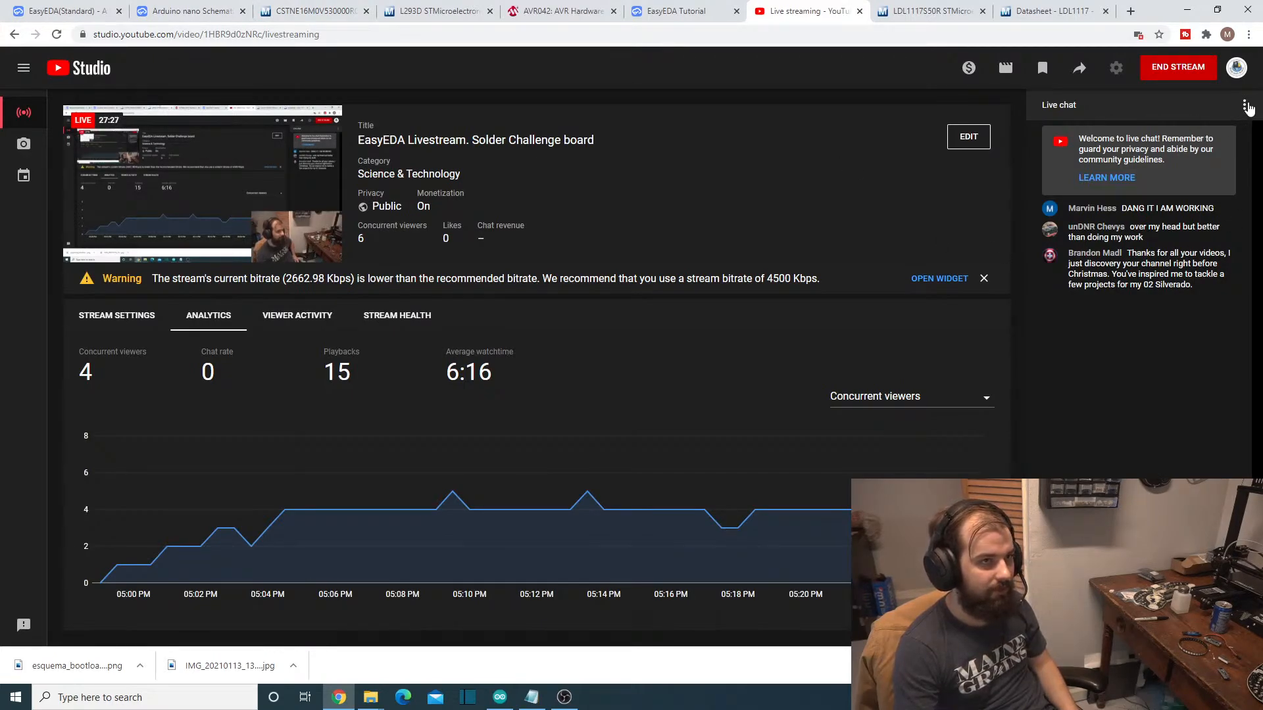
pyautogui.click(1245, 107)
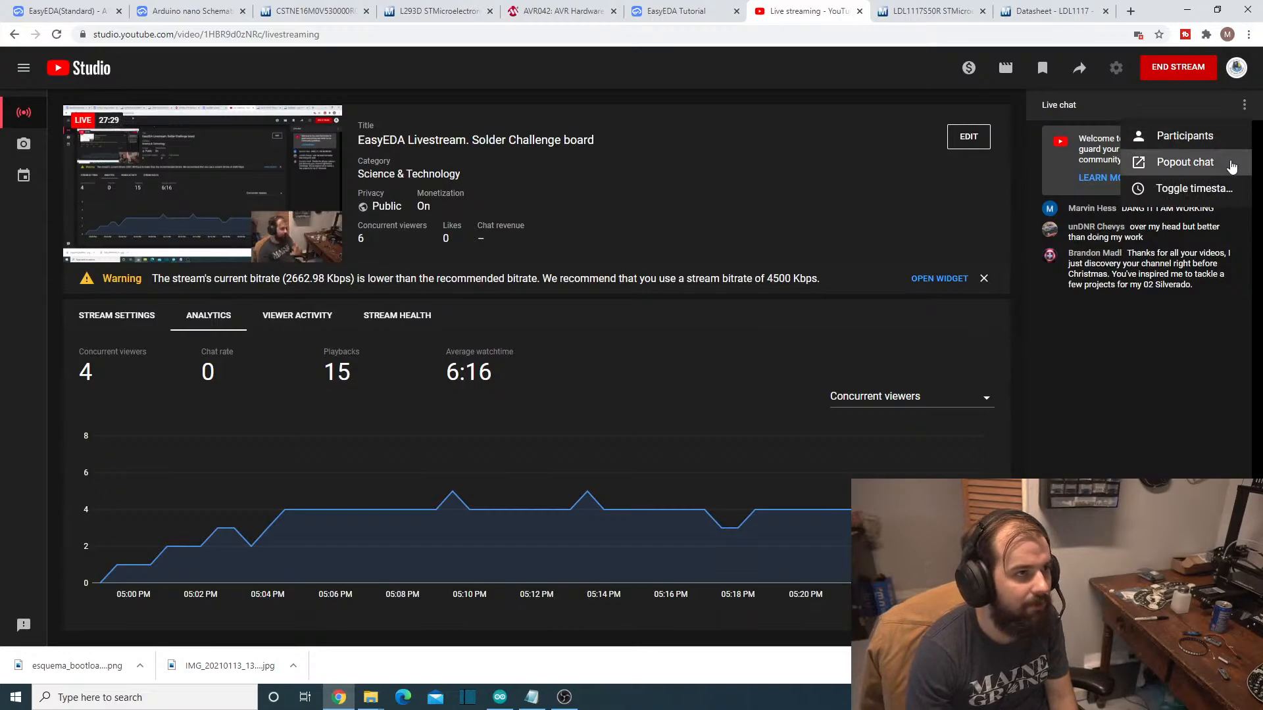
pyautogui.click(1161, 161)
pyautogui.moveTo(126, 2); pyautogui.dragTo(1131, 18)
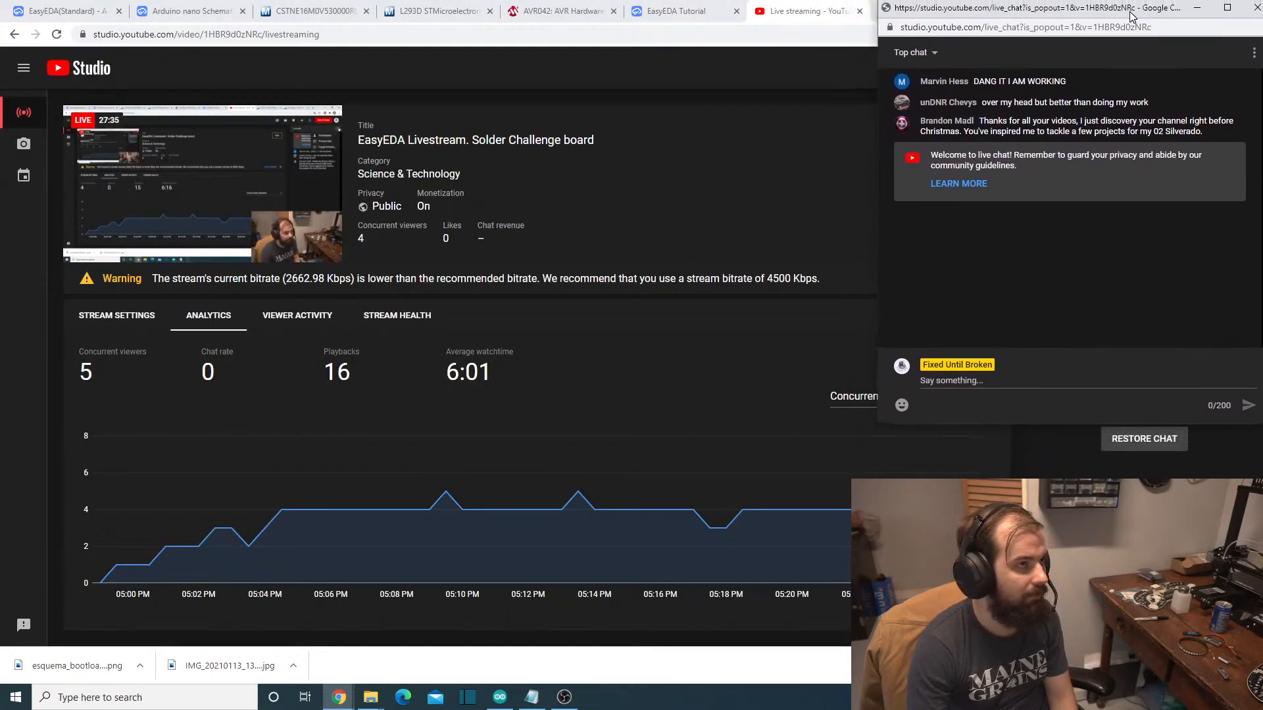
# - Return to the EasyEDA schematic, clear the browser and Pictures folder windows off the desktop, and make the chat window taller
pyautogui.click(74, 4)
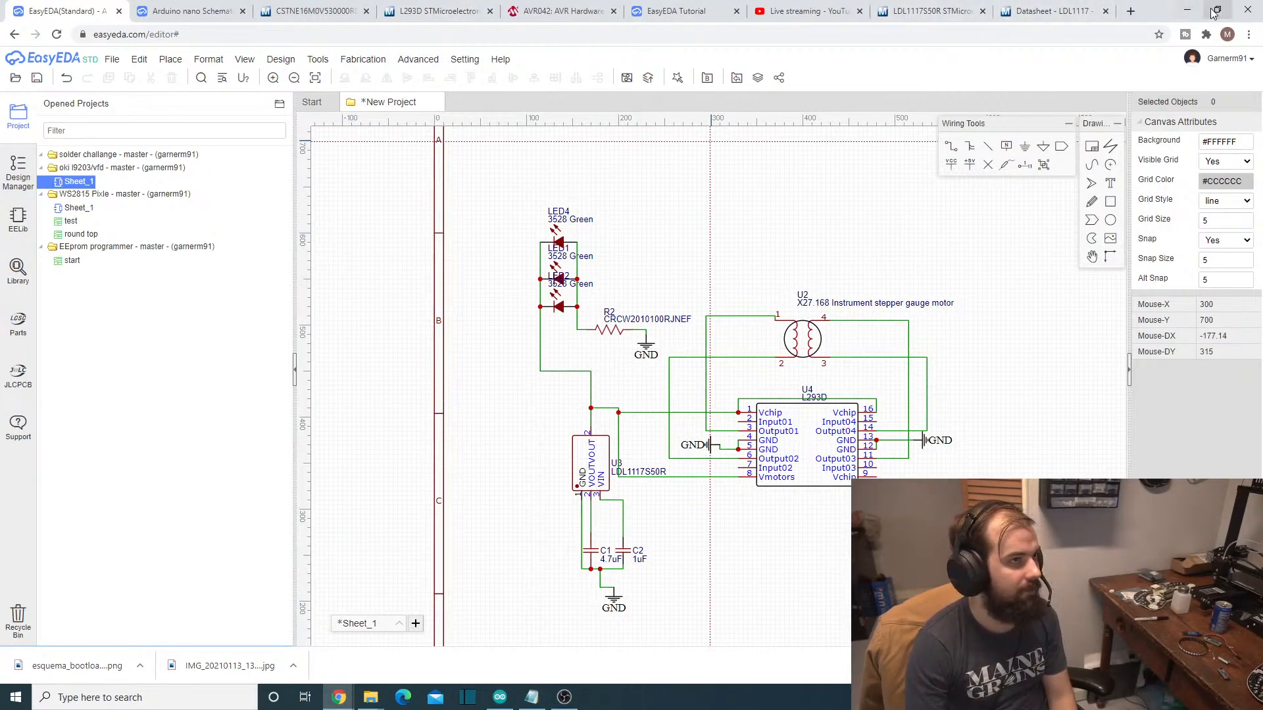
pyautogui.click(1190, 12)
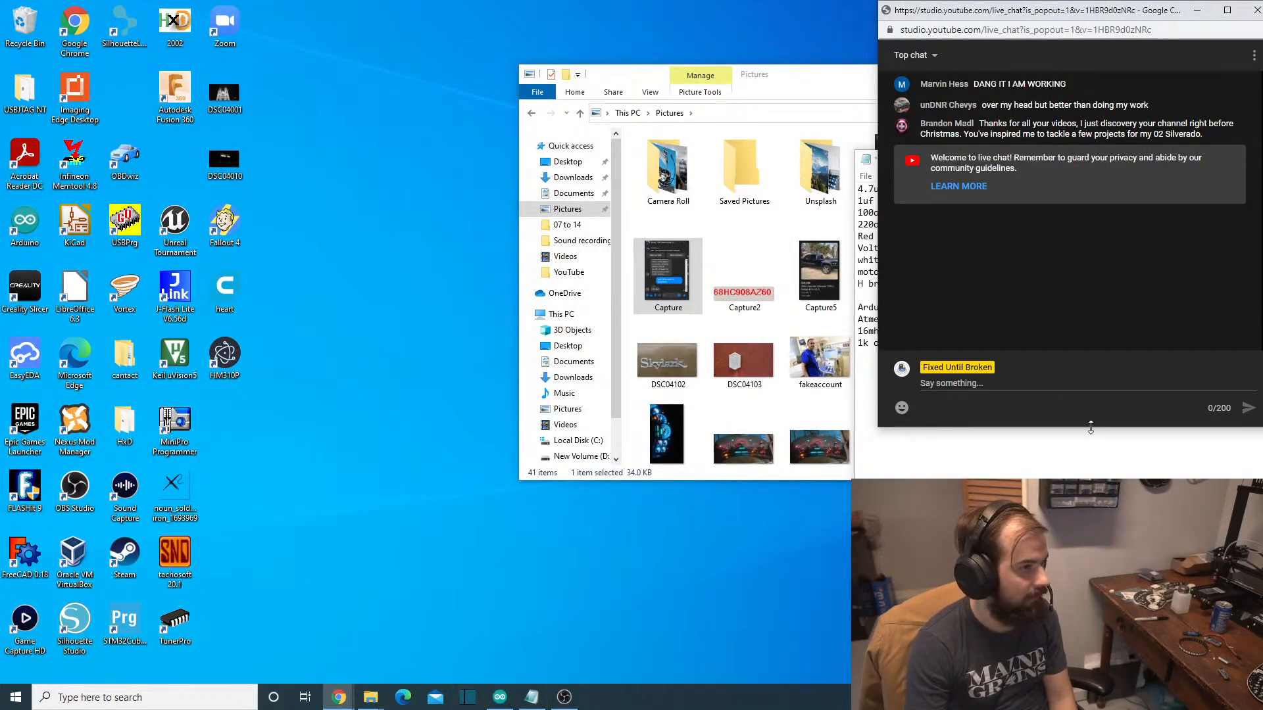
pyautogui.moveTo(1091, 428); pyautogui.dragTo(1091, 487)
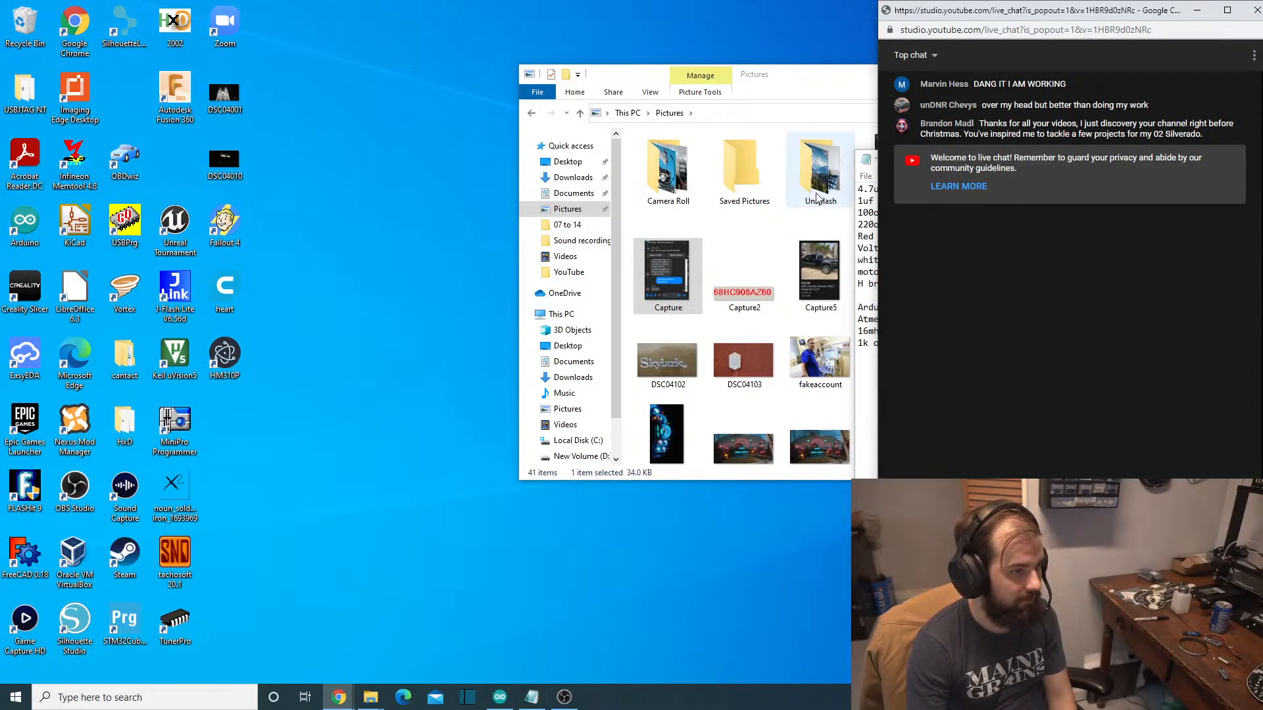
pyautogui.moveTo(802, 88); pyautogui.dragTo(743, 141)
pyautogui.click(1184, 130)
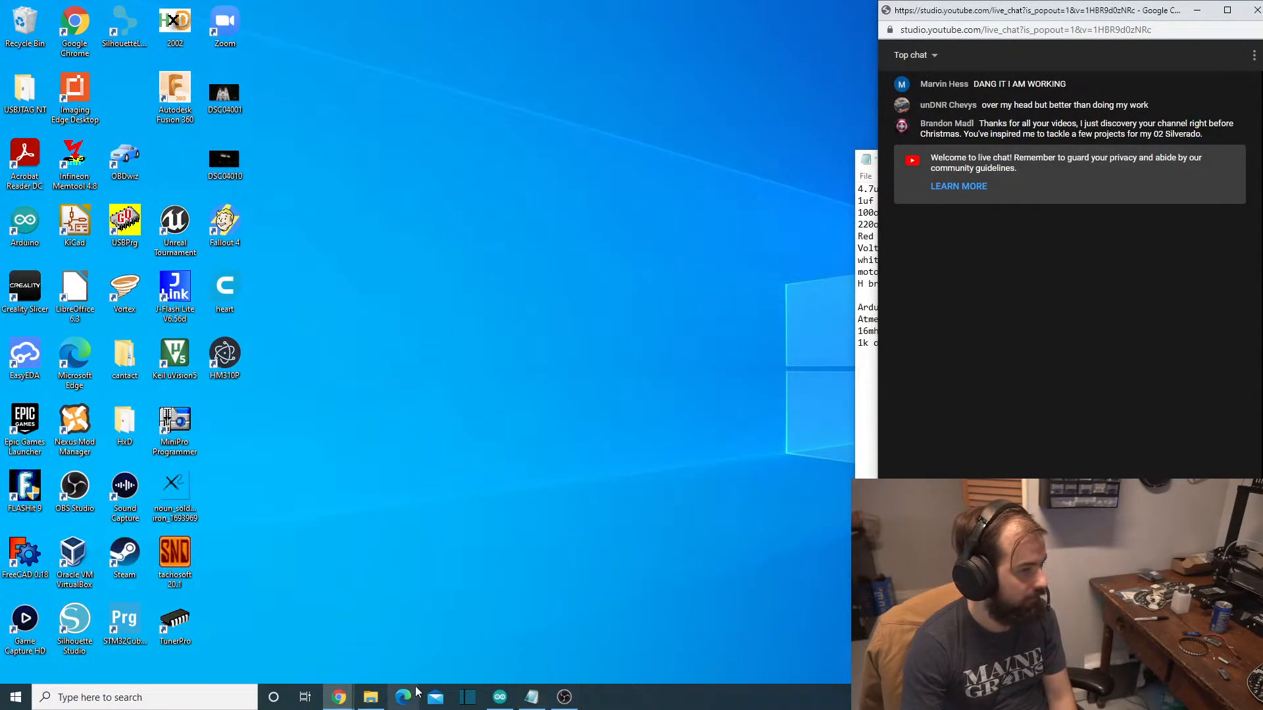
# - Restore the EasyEDA browser window and resize it to fit beside the live chat window
pyautogui.moveTo(337, 704)
pyautogui.click(352, 631)
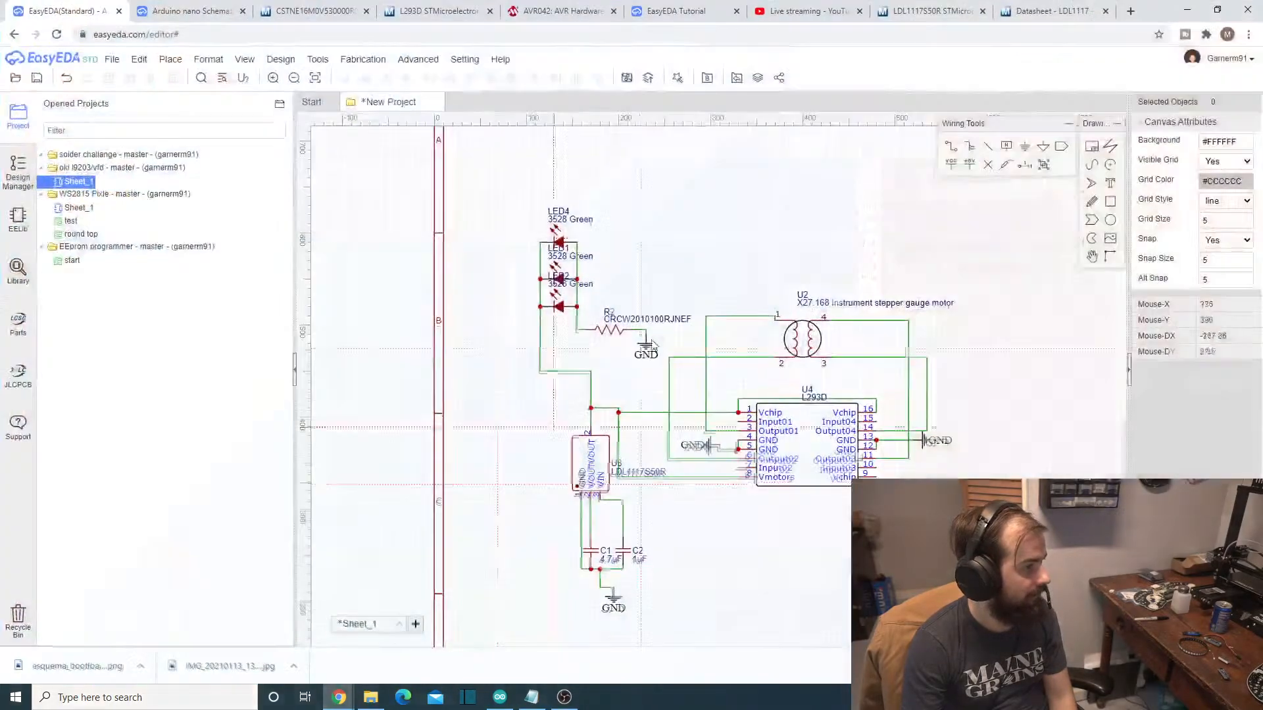
pyautogui.moveTo(1158, 8); pyautogui.dragTo(226, 2)
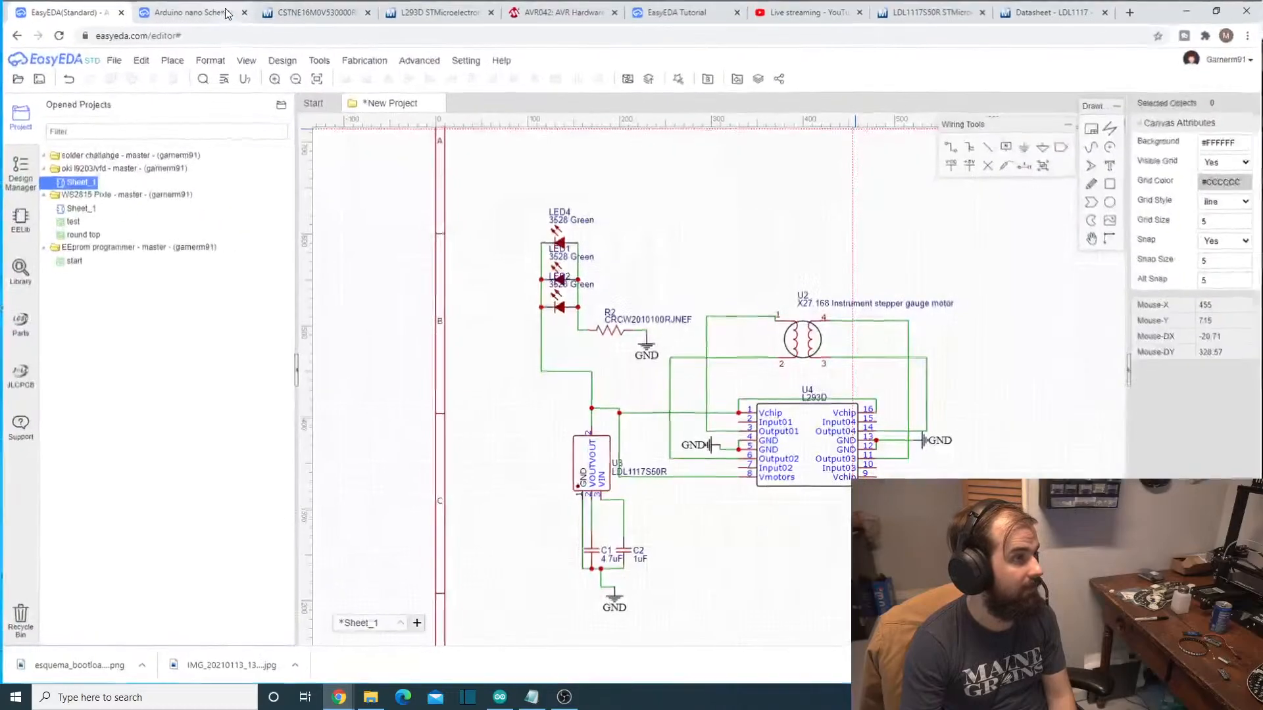
pyautogui.click(1214, 6)
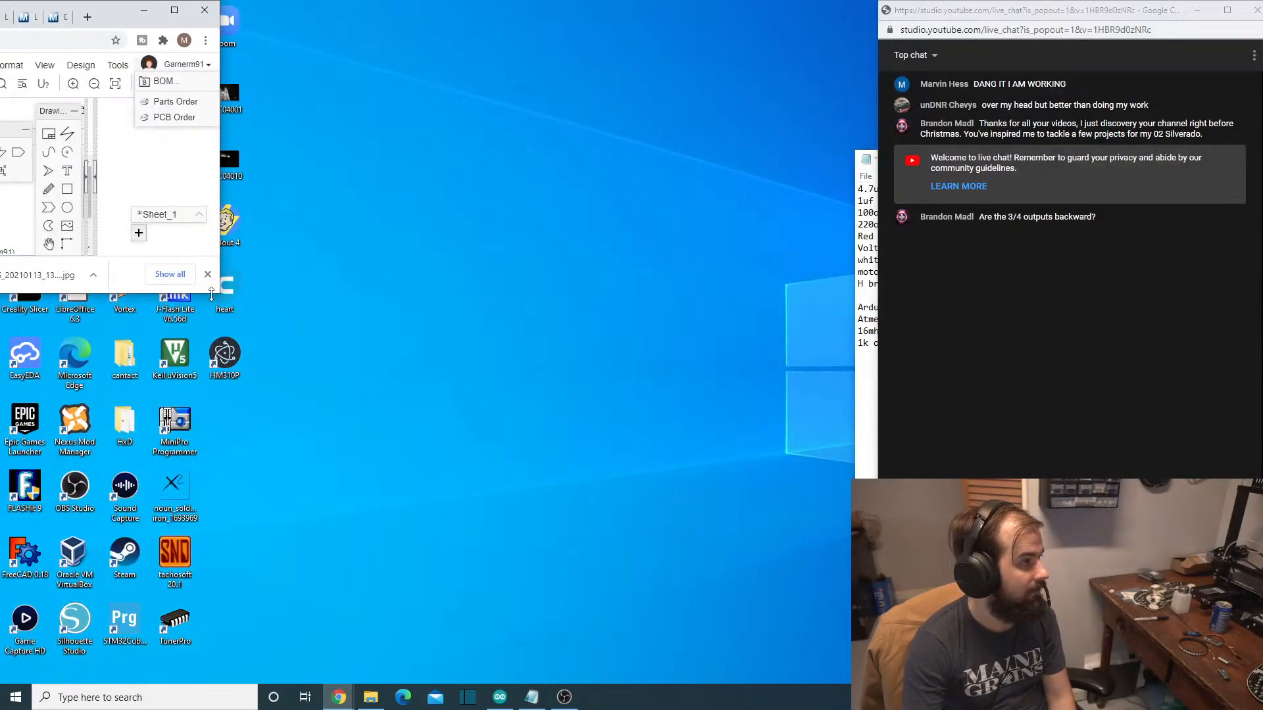
pyautogui.moveTo(211, 294); pyautogui.dragTo(327, 684)
pyautogui.moveTo(220, 371); pyautogui.dragTo(890, 417)
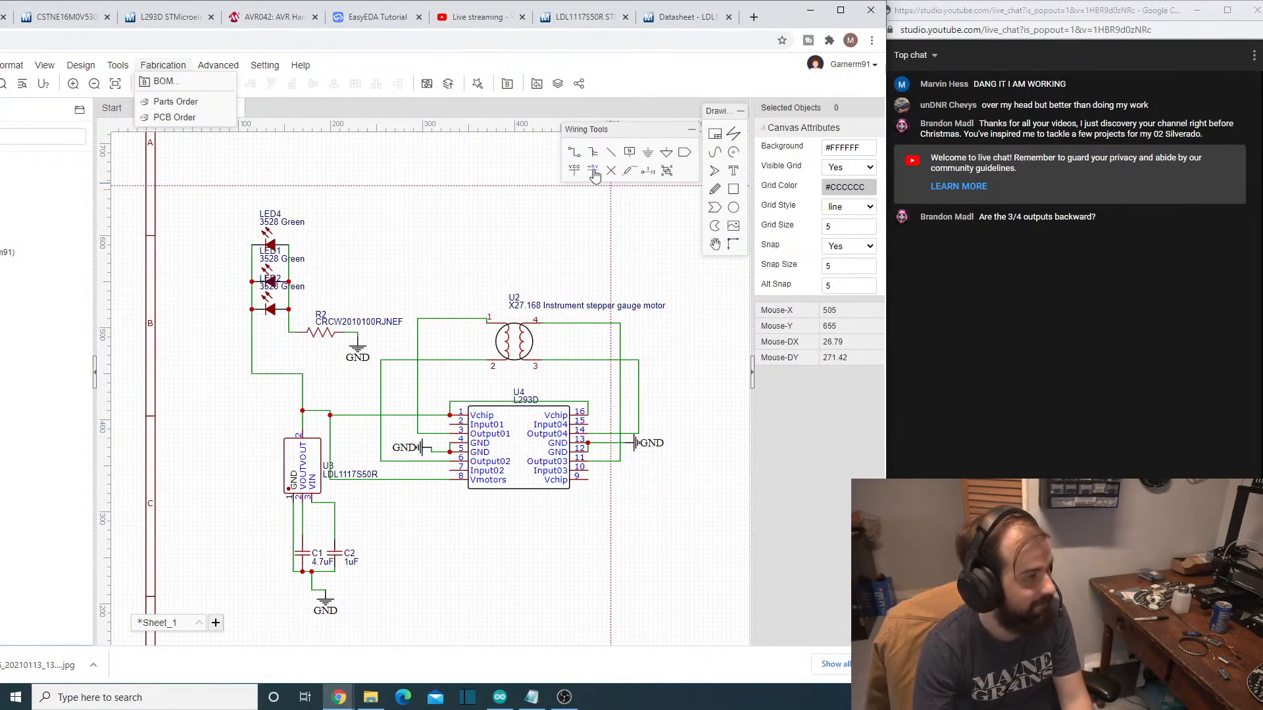
pyautogui.click(638, 69)
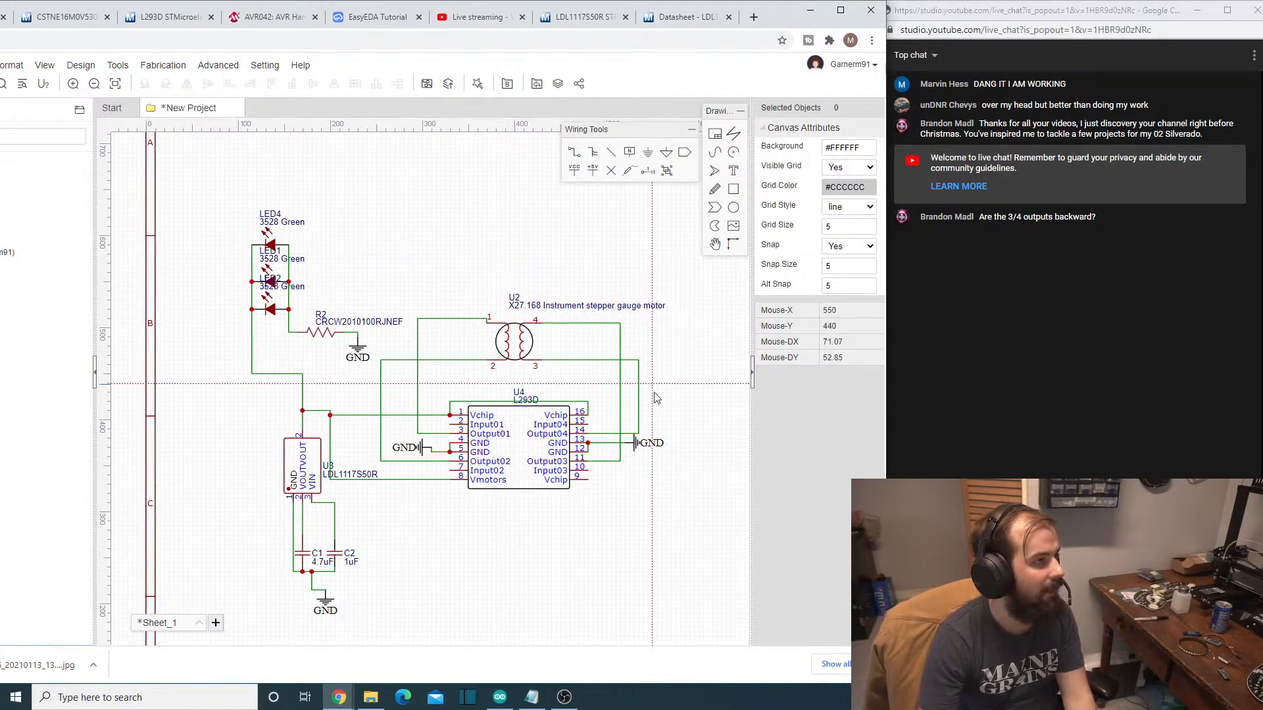
# - Undo the two wires on motor U2's pins 3 and 4, dropping the stray wire started beside the motor
pyautogui.click(654, 321)
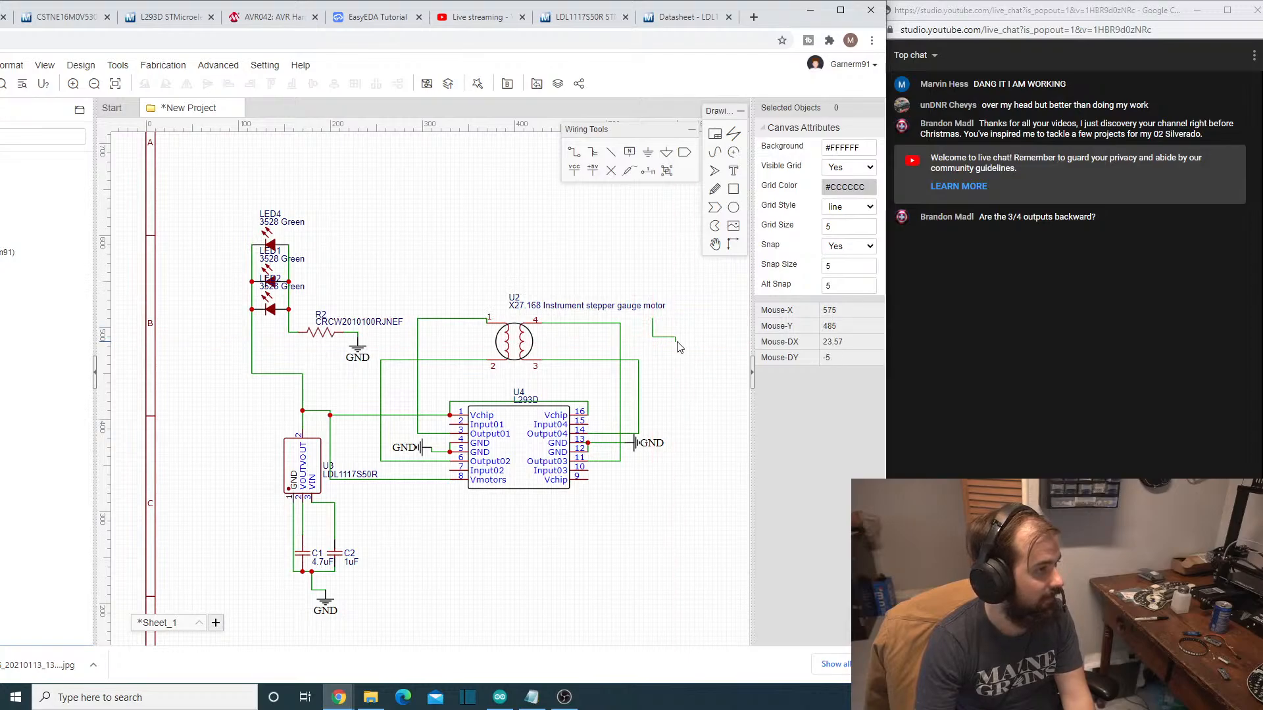
pyautogui.hotkey('ctrl', 'z')
pyautogui.hotkey('ctrl', 'z')
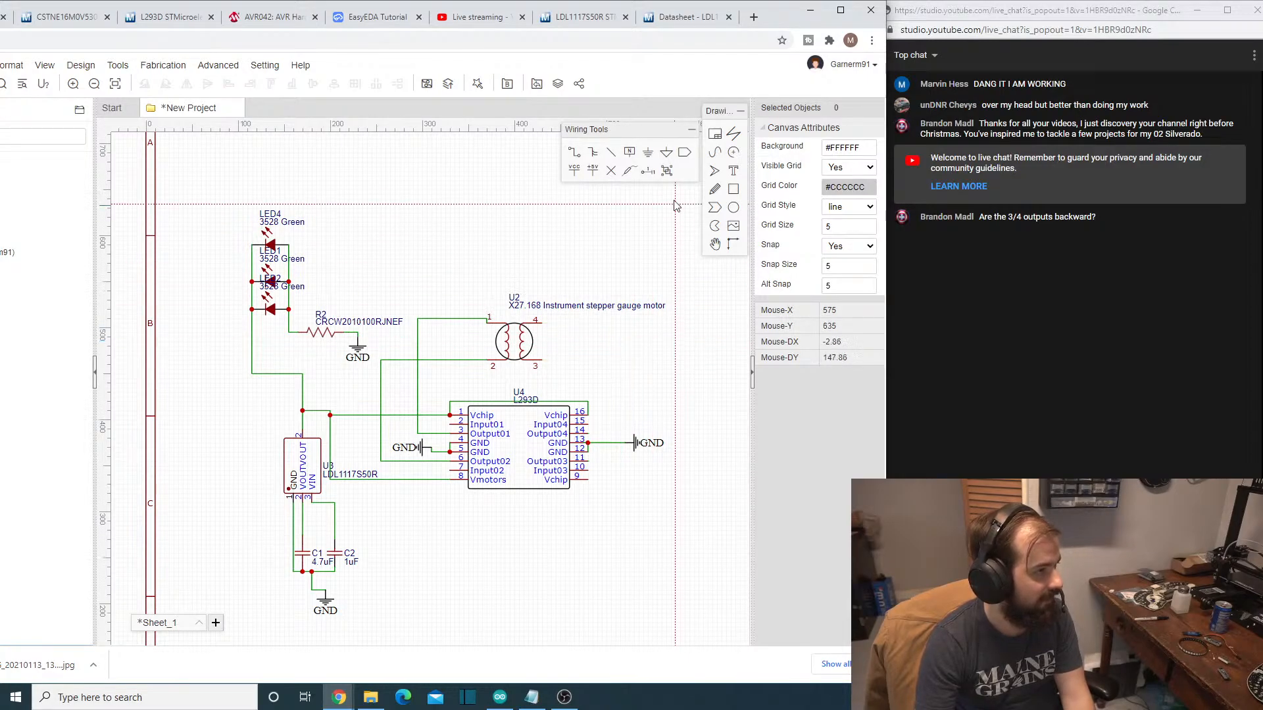
# - Wire pin 3 of motor U2 to the Output03 pin 11 of the L293D
pyautogui.click(577, 154)
pyautogui.click(541, 360)
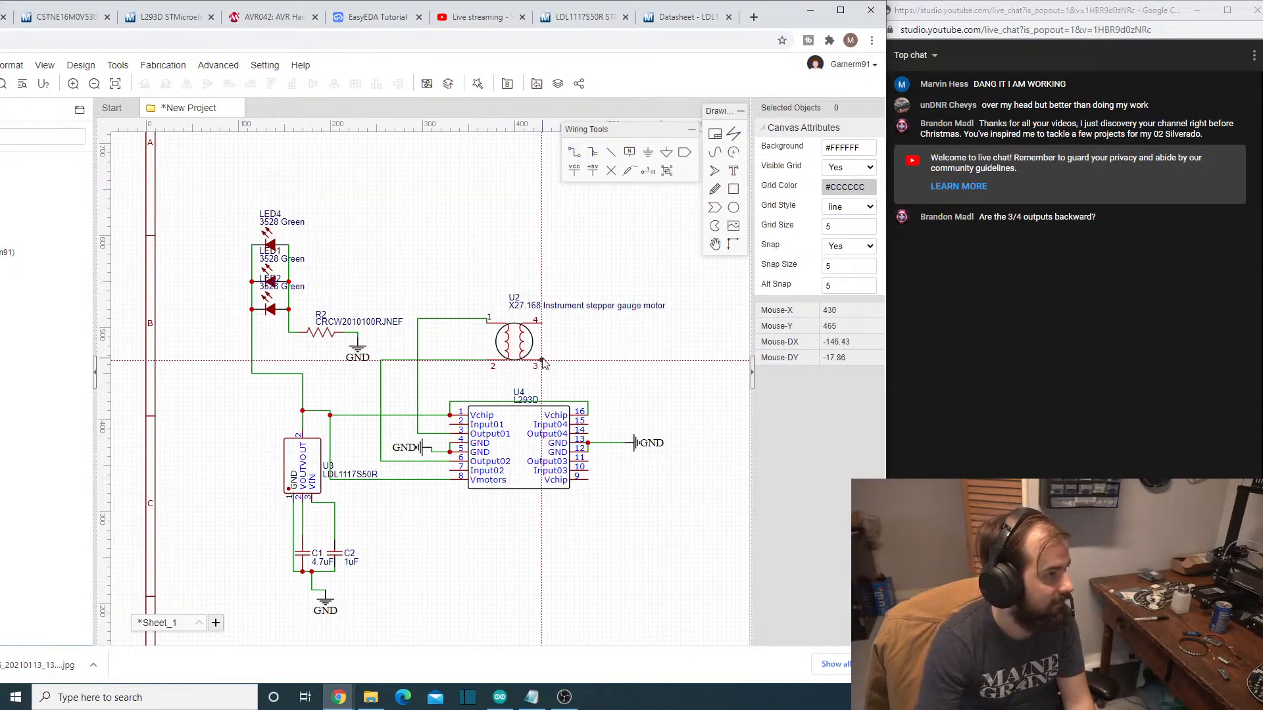
pyautogui.click(633, 464)
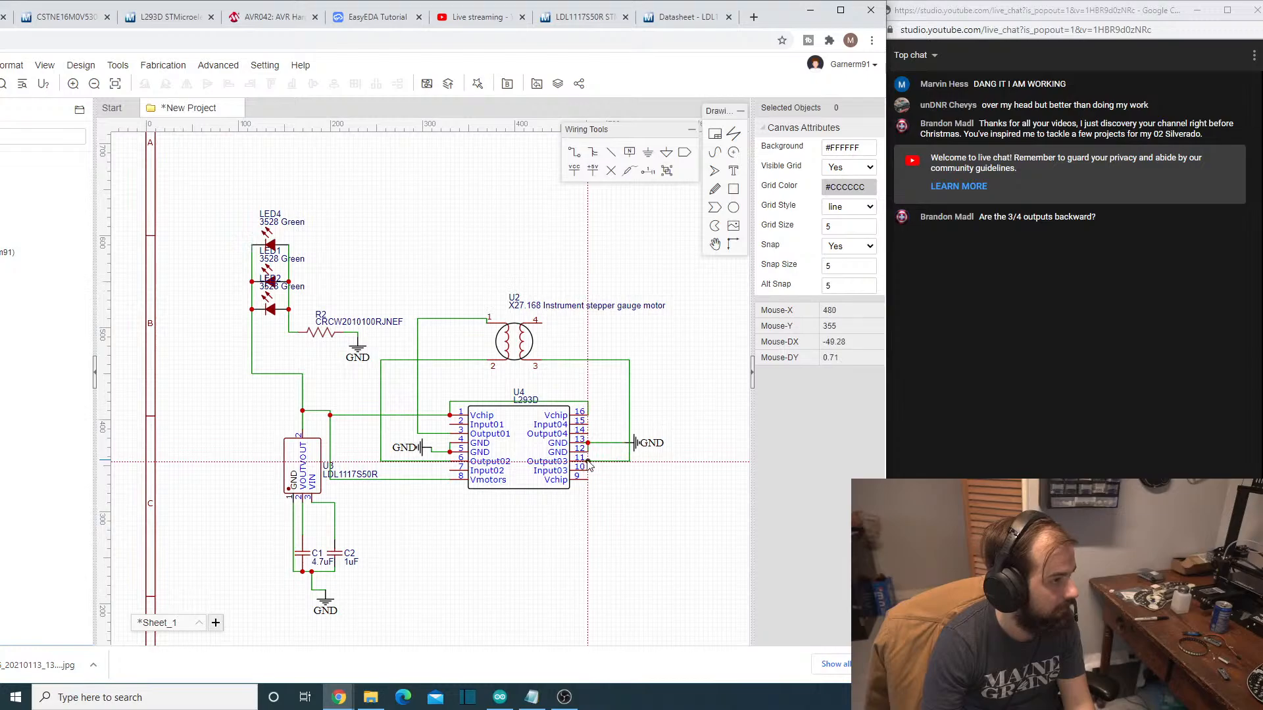
pyautogui.click(589, 463)
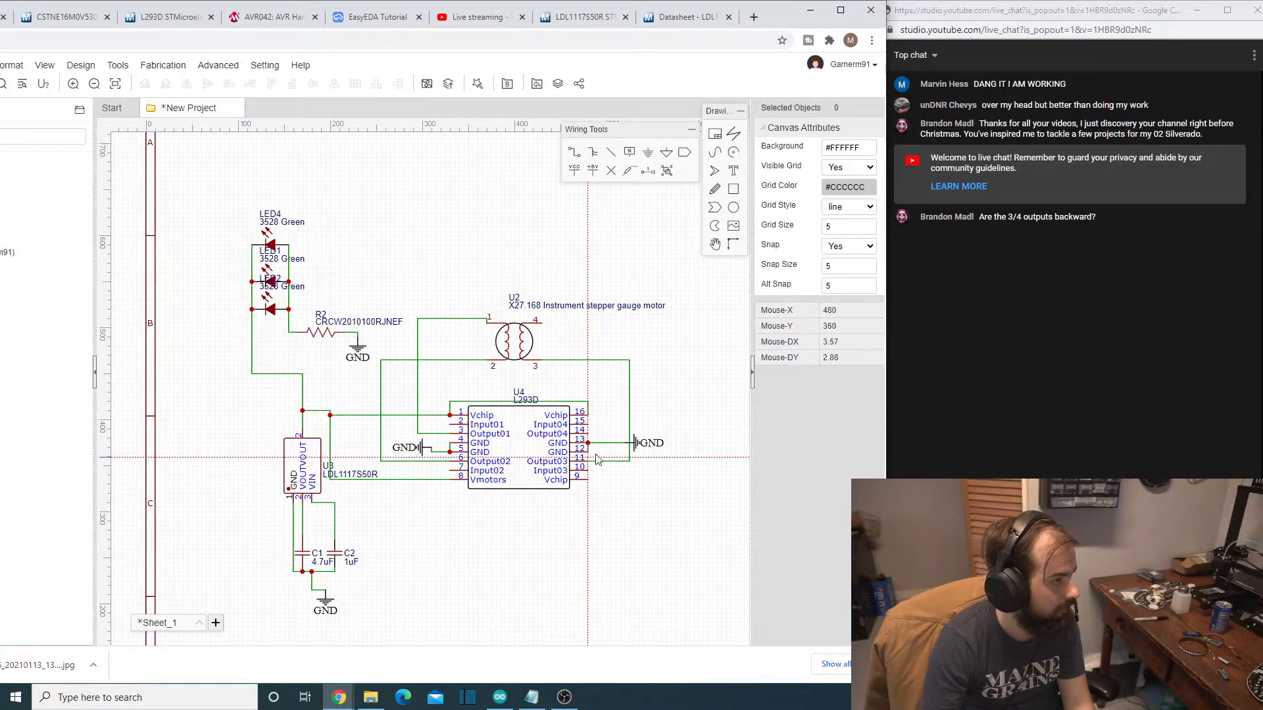
# - Try to wire pin 4 of motor U2 down to the Output04 pin of the L293D
pyautogui.click(541, 324)
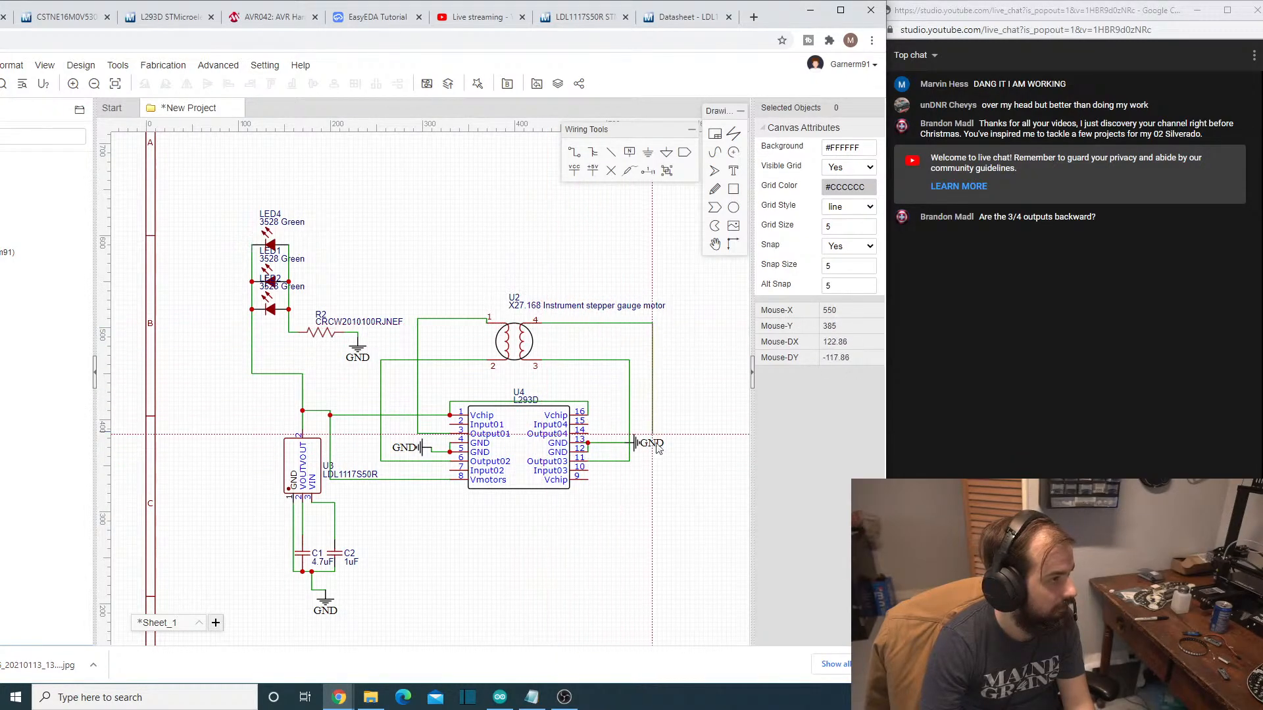
pyautogui.click(606, 435)
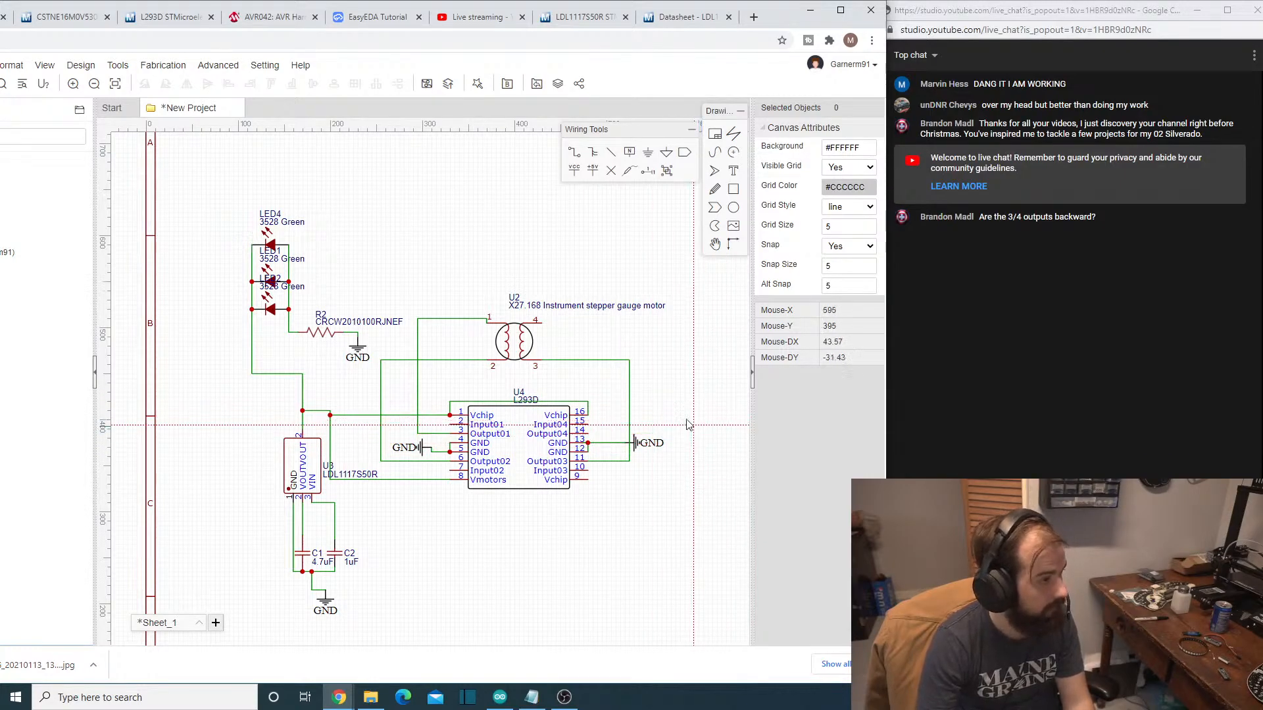
pyautogui.click(573, 151)
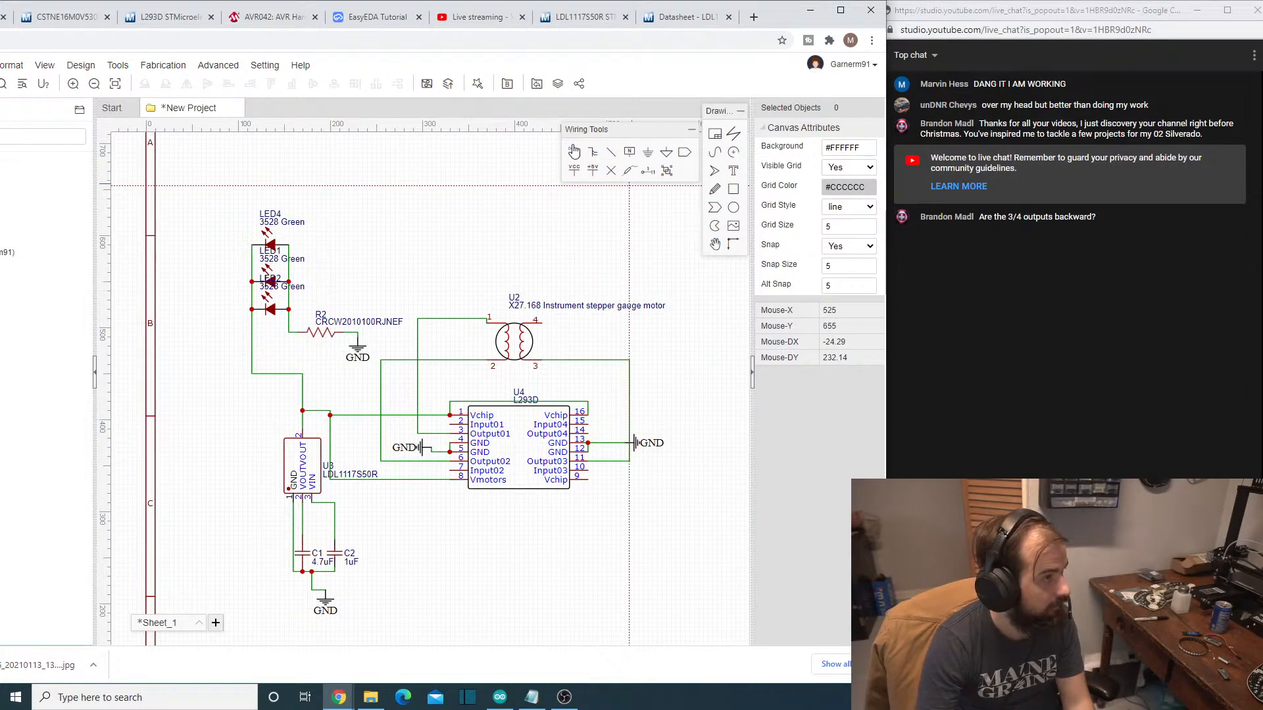
pyautogui.click(539, 324)
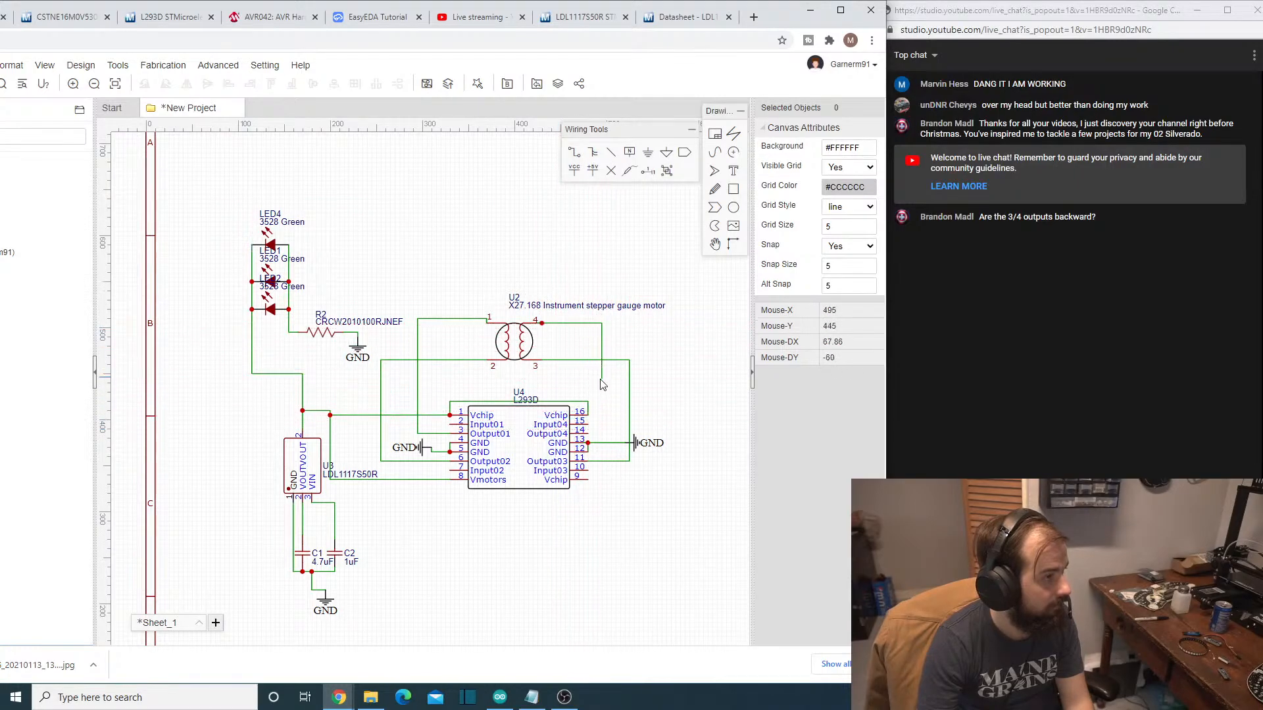
pyautogui.rightClick(602, 380)
pyautogui.hotkey('ctrl', 'z')
# - Wire pin 4 of motor U2 to the Output04 pin 14 of the L293D
pyautogui.click(573, 153)
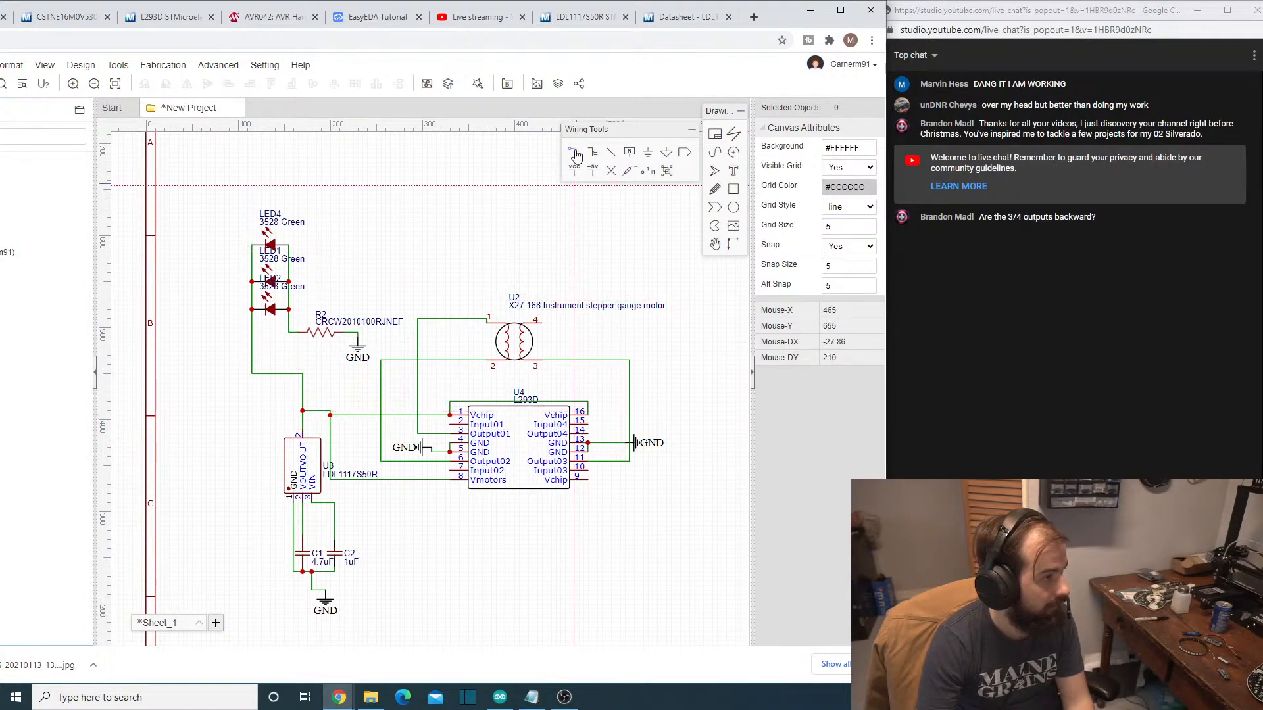
pyautogui.click(539, 323)
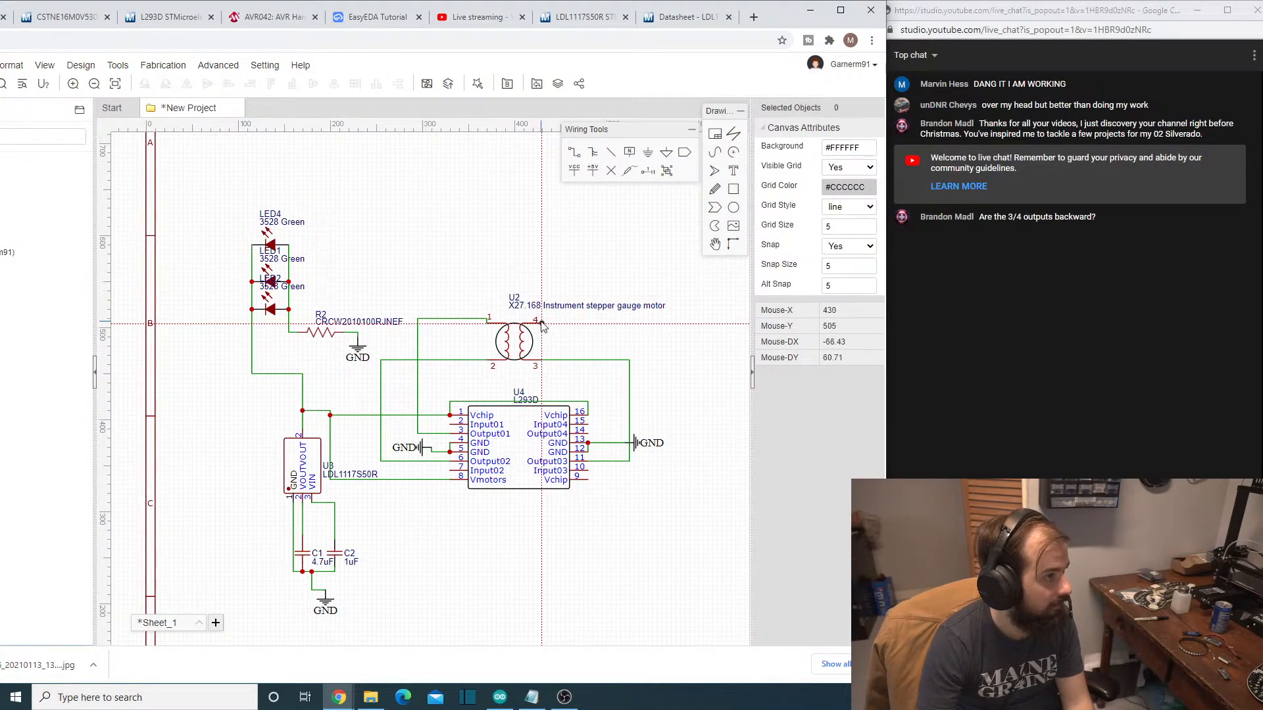
pyautogui.click(588, 431)
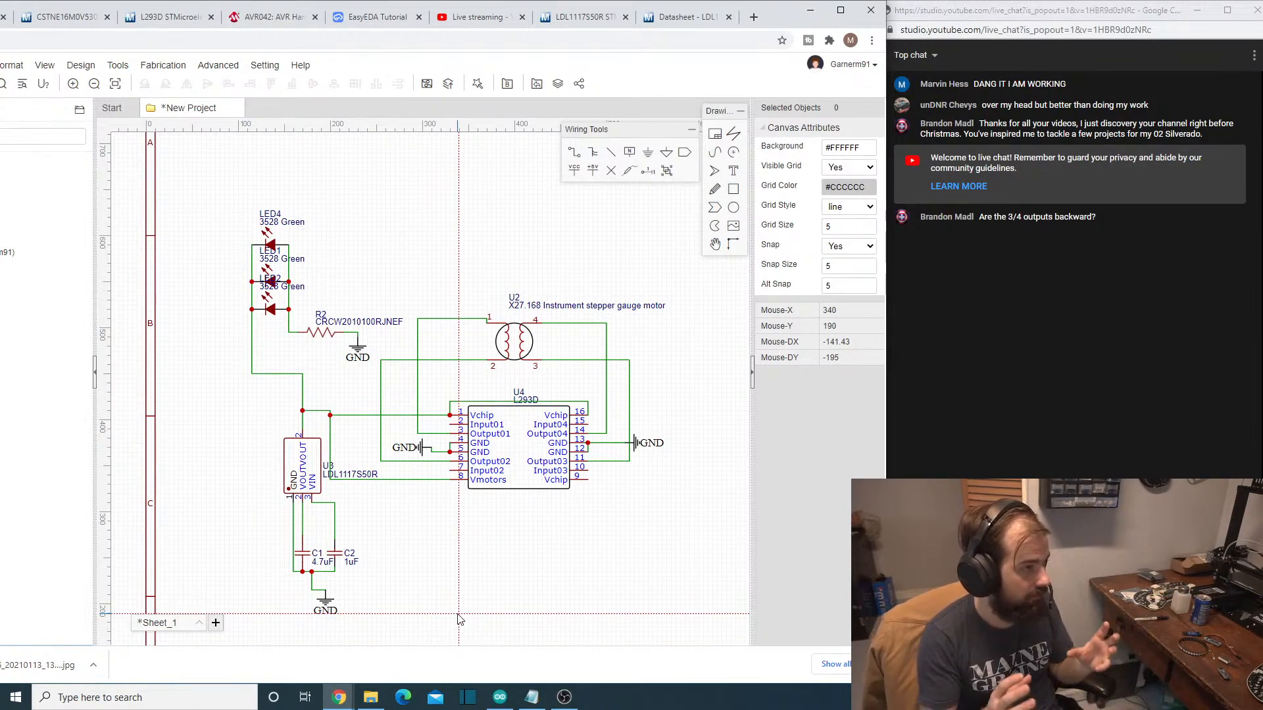
# - Move the ATMEGA328P-AU chip U1 up and slightly left, farther from the 1K resistor and the crystal
pyautogui.scroll(-3, 415, 538)
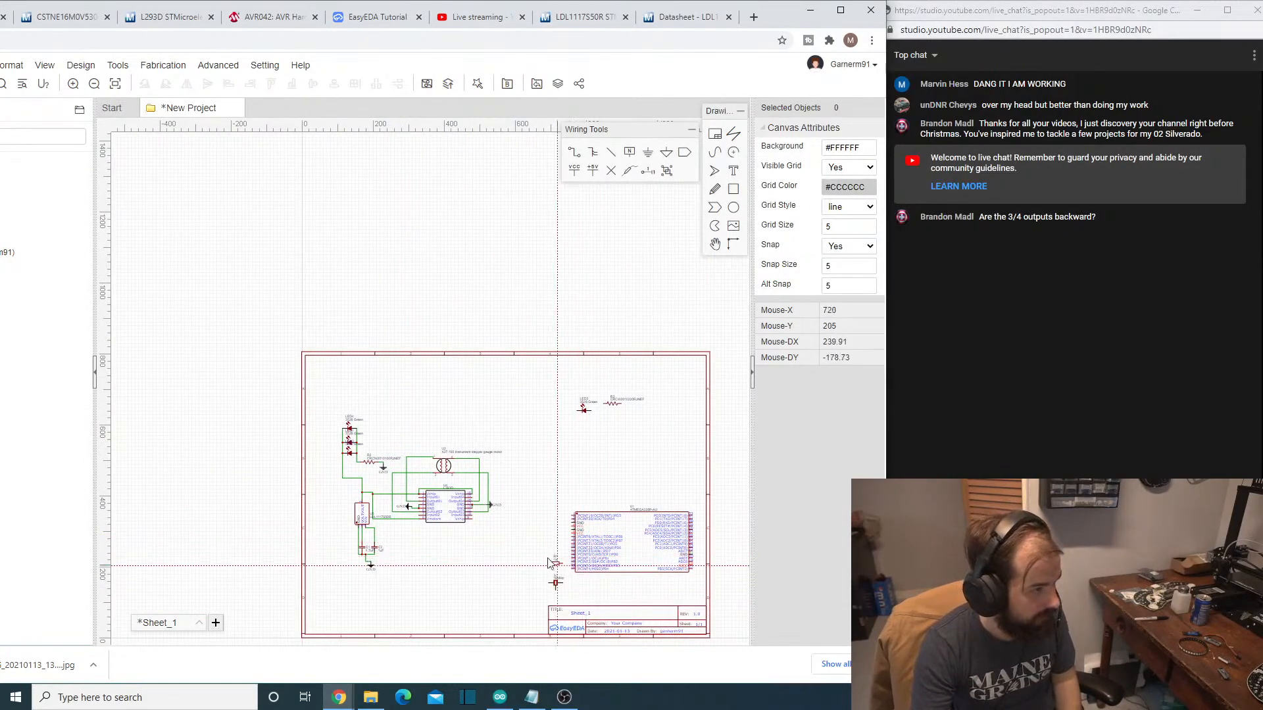
pyautogui.scroll(1, 396, 445)
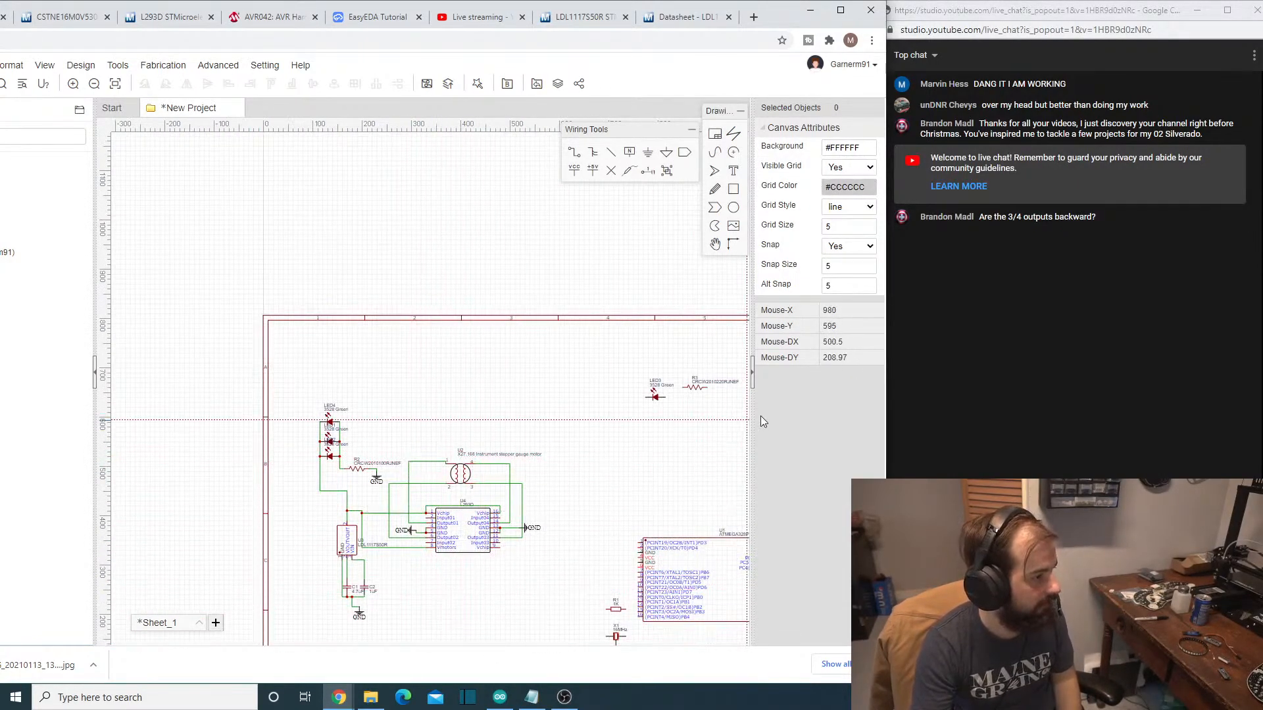
pyautogui.scroll(-1, 550, 516)
pyautogui.moveTo(595, 510); pyautogui.dragTo(463, 456, button='right')
pyautogui.scroll(1, 350, 491)
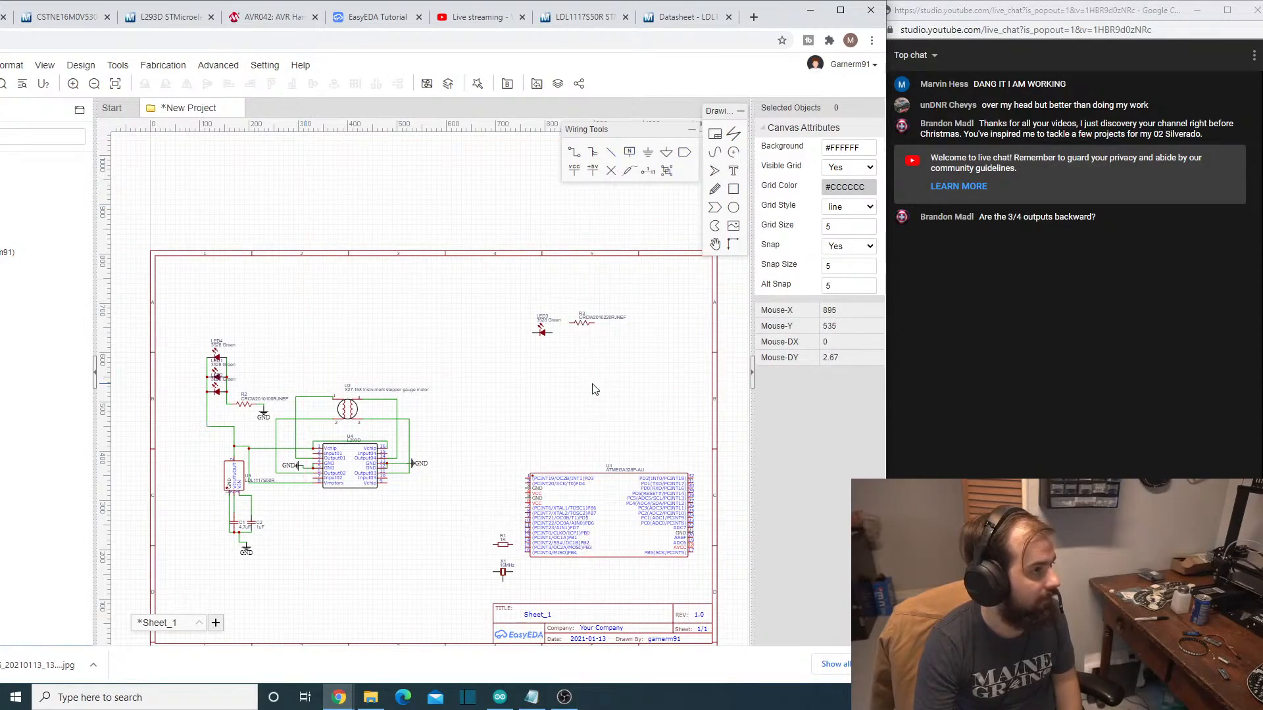
pyautogui.moveTo(584, 517); pyautogui.dragTo(565, 459)
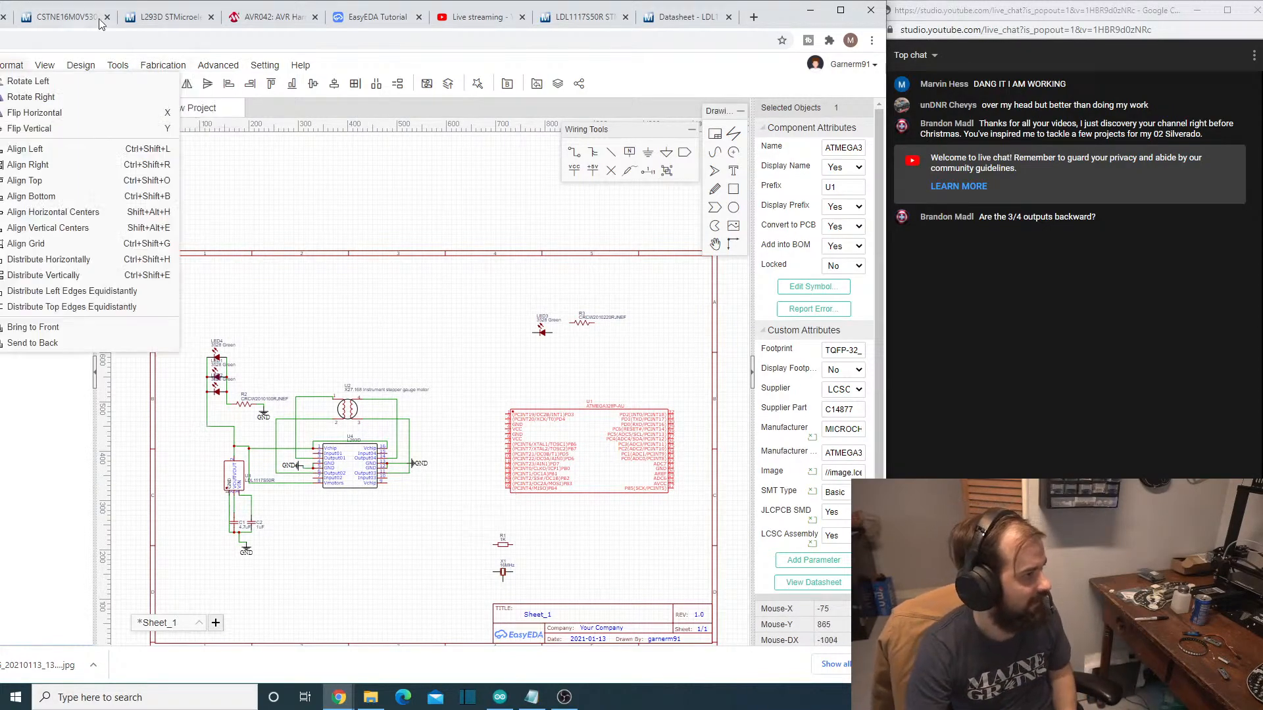
# - Bring the whole EasyEDA browser window into view and maximize it to fill the screen
pyautogui.moveTo(85, 81)
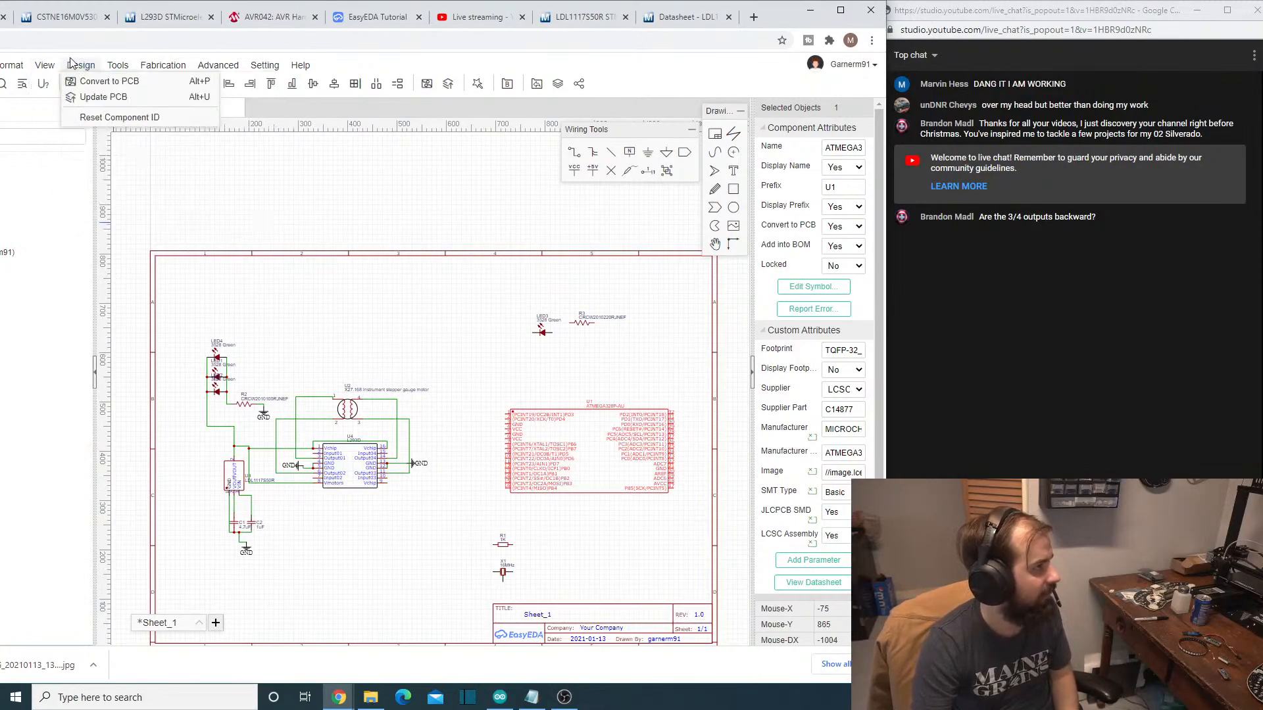
pyautogui.moveTo(252, 72)
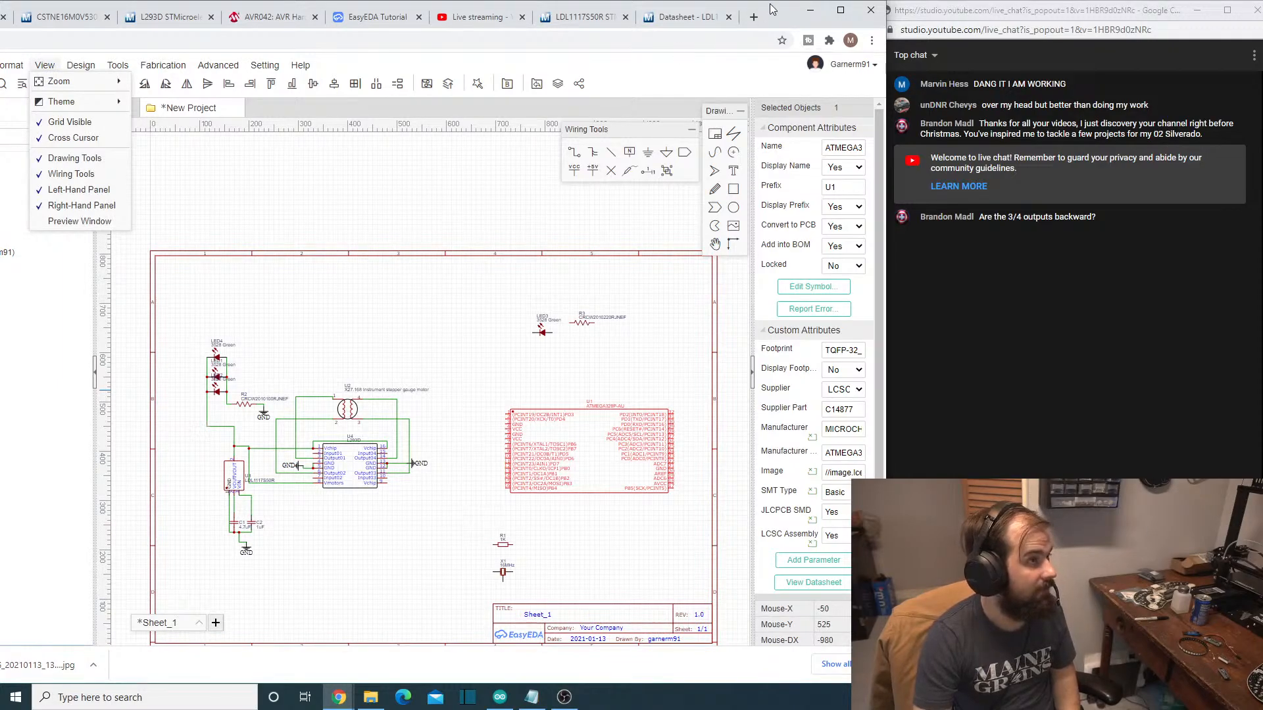
pyautogui.moveTo(772, 10); pyautogui.dragTo(513, 66)
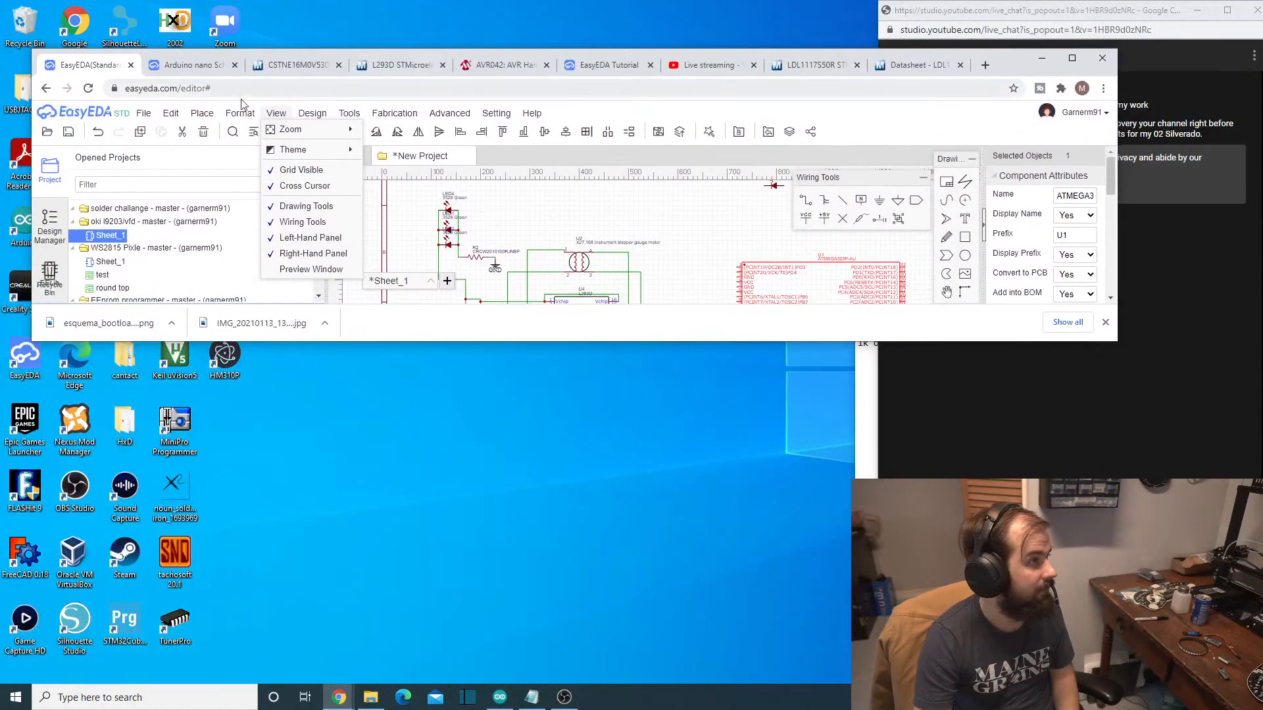
pyautogui.click(1072, 58)
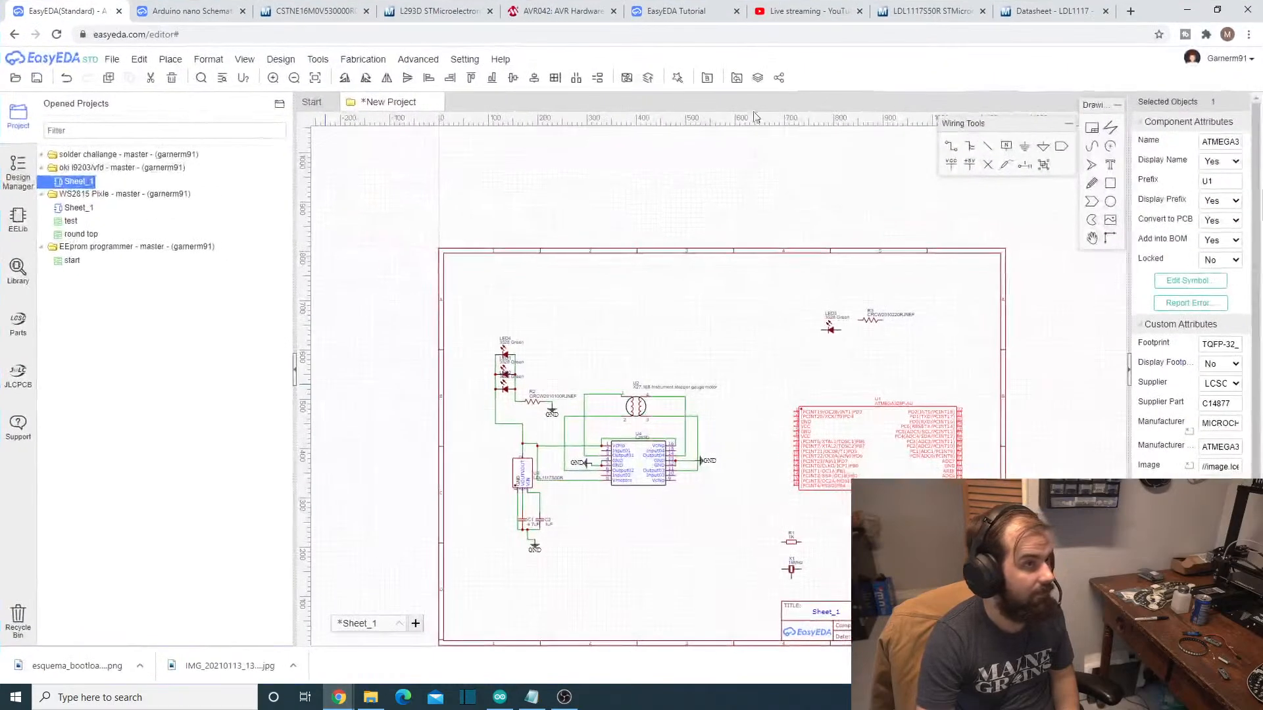
# - Open the component library and select the part number ATMEGA328P-AU in the Notepad parts list for copying
pyautogui.click(209, 59)
pyautogui.click(178, 78)
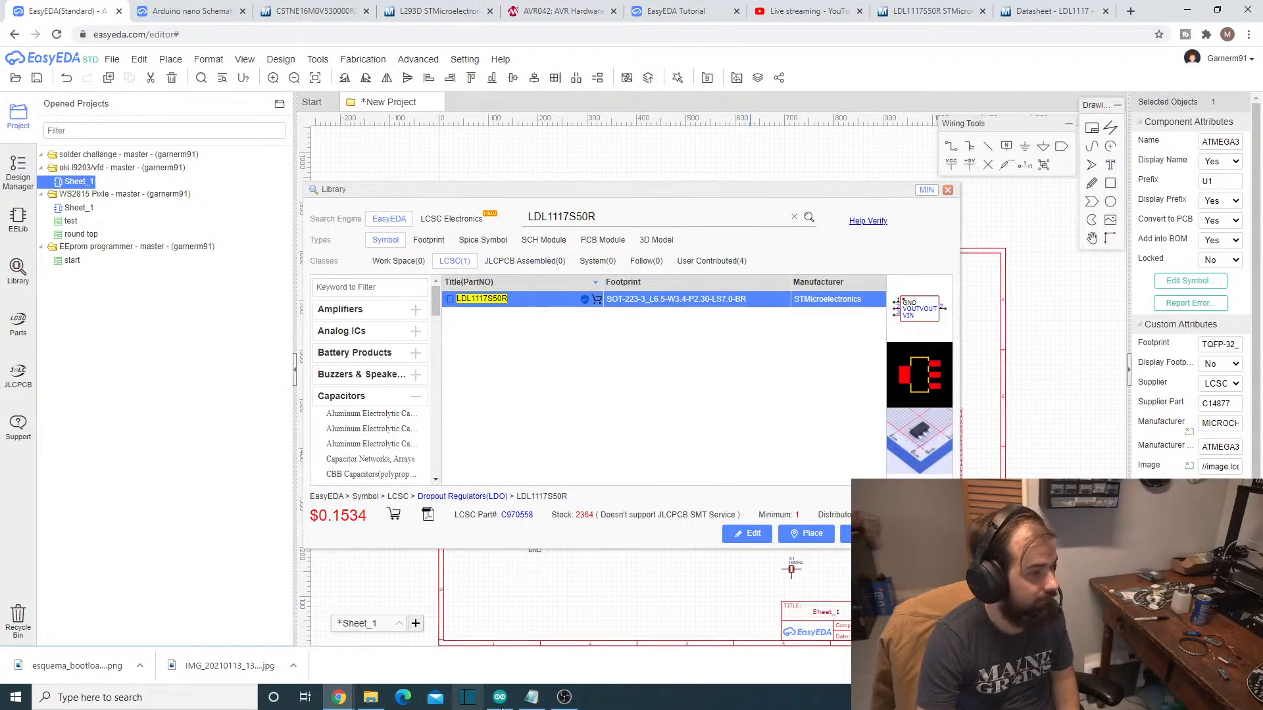
pyautogui.click(532, 697)
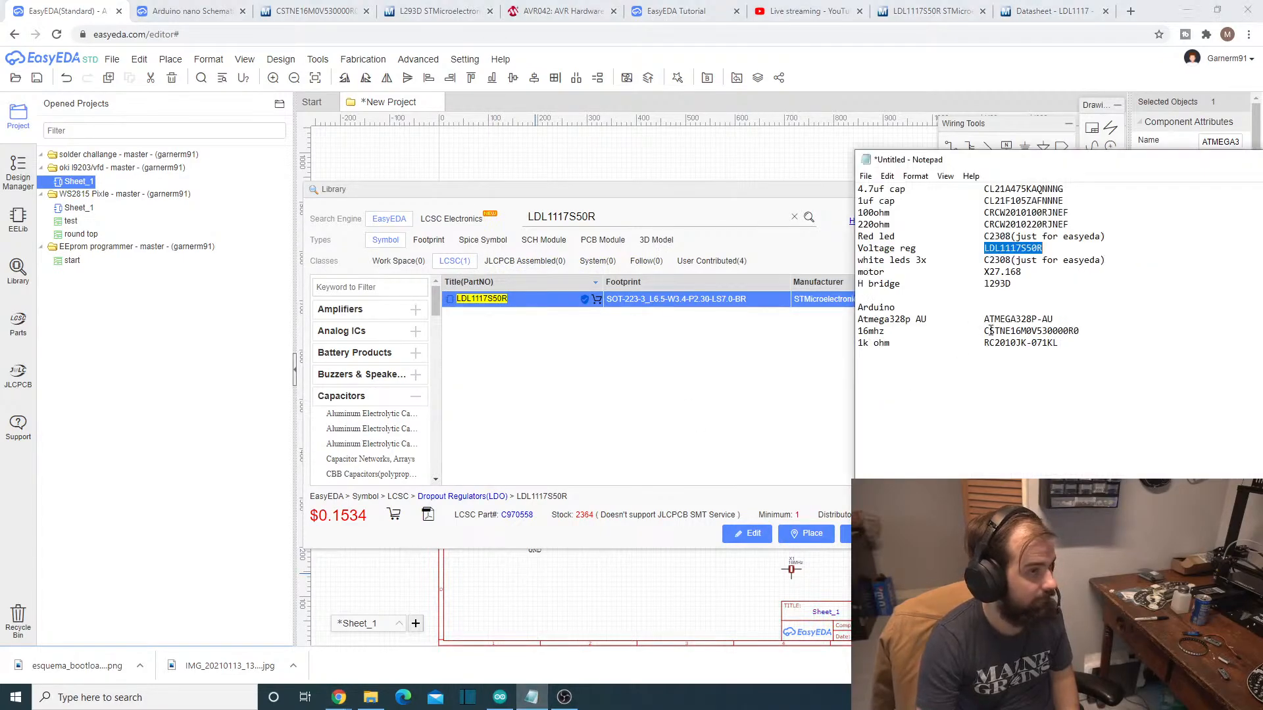
pyautogui.moveTo(987, 320); pyautogui.dragTo(1062, 320)
pyautogui.hotkey('ctrl', 'c')
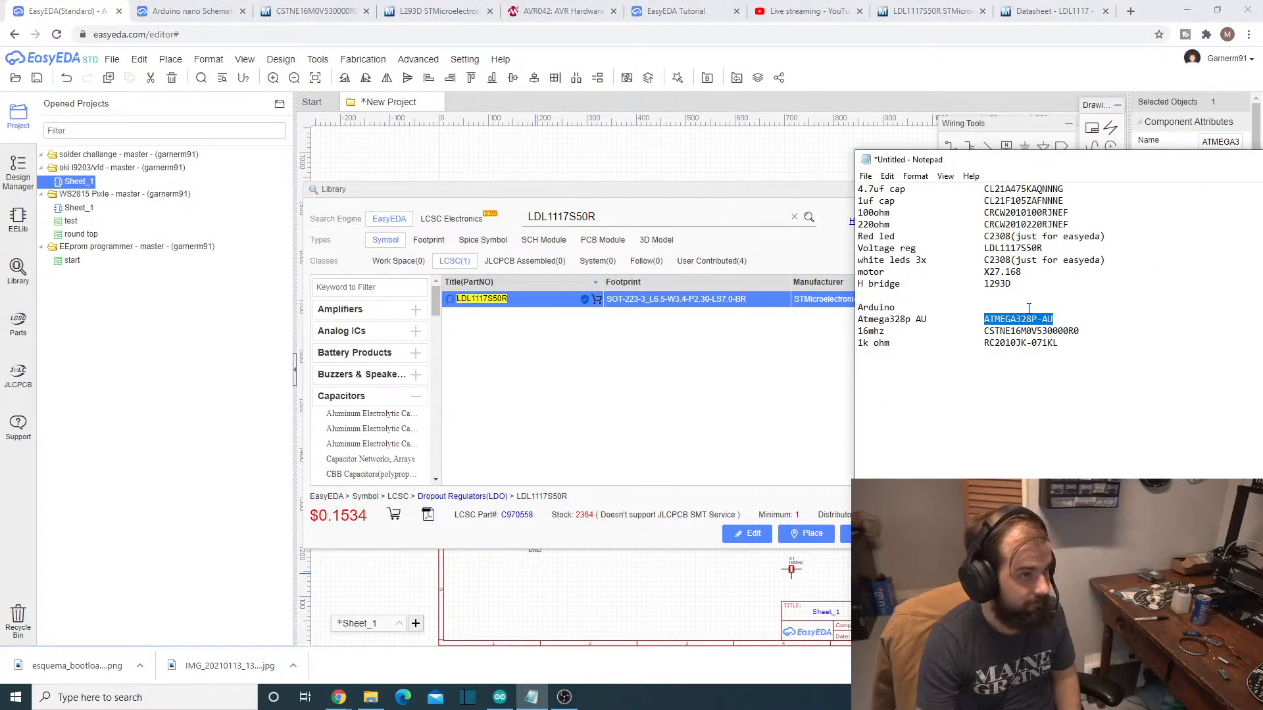
# - Search the component library for ATMEGA328P-AU and inspect the LCSC part's symbol and footprint previews
pyautogui.click(501, 419)
pyautogui.click(627, 215)
pyautogui.doubleClick(626, 215)
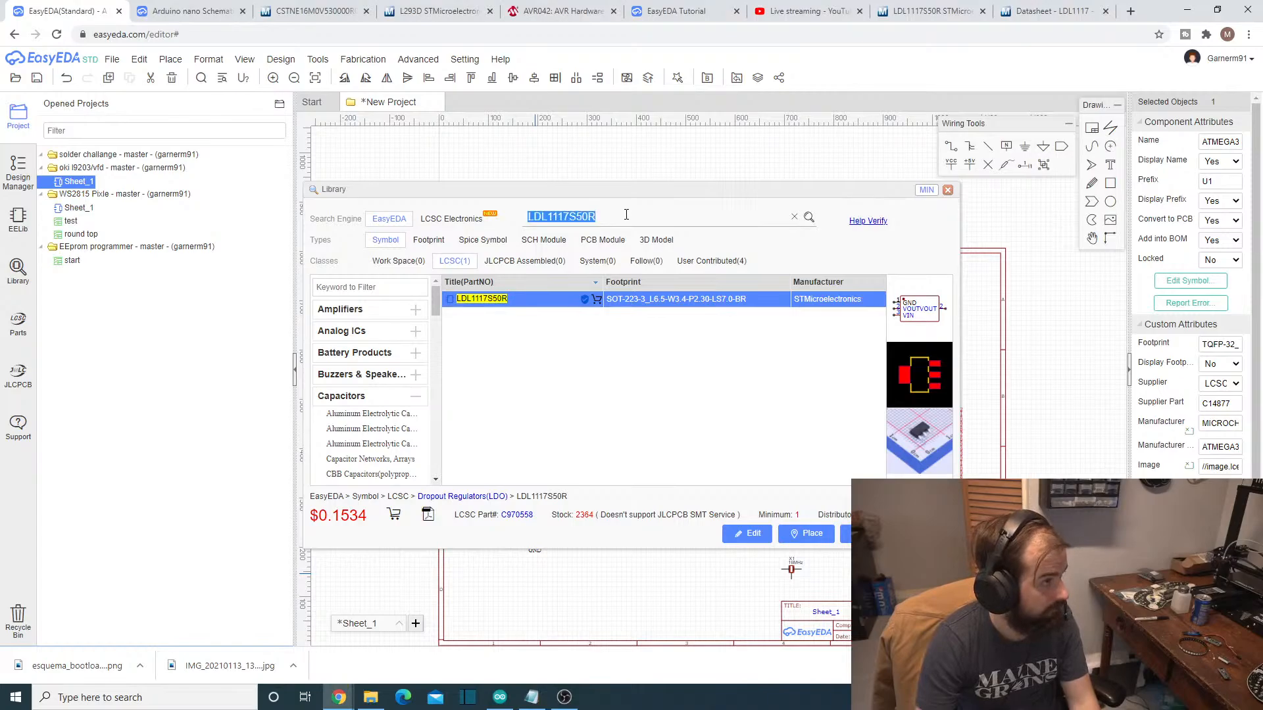
pyautogui.hotkey('ctrl', 'v')
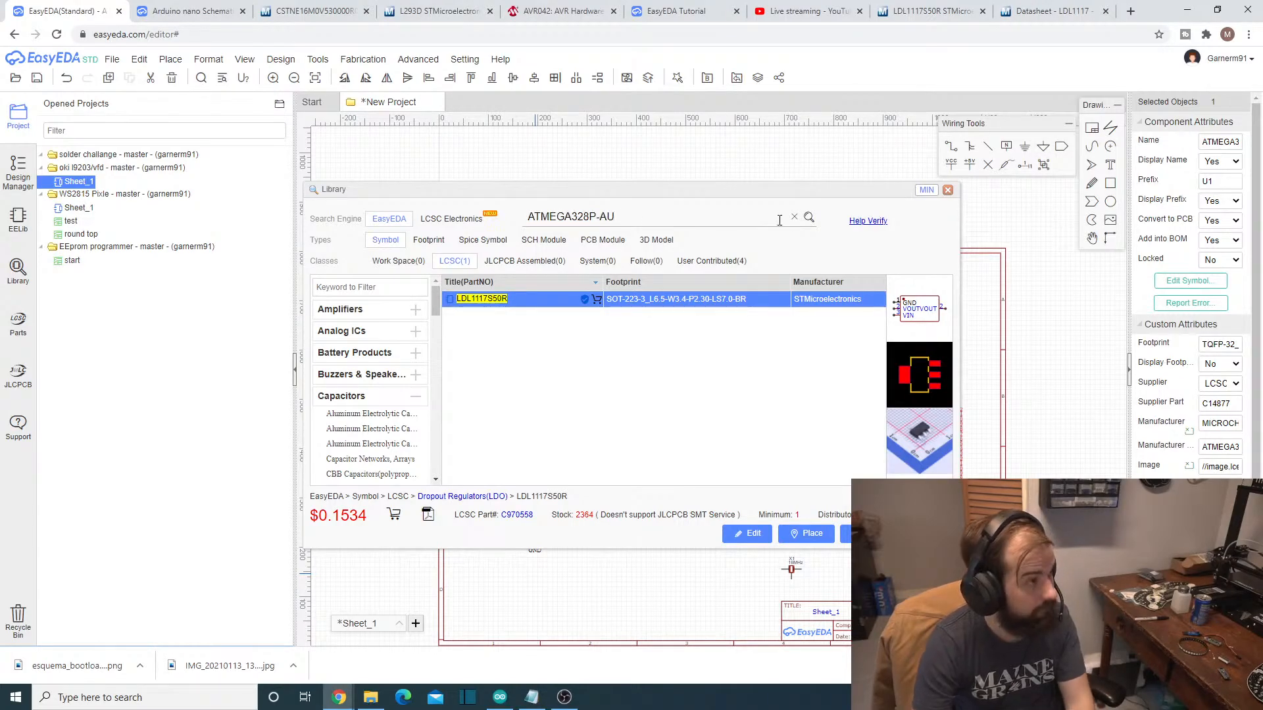
pyautogui.click(808, 220)
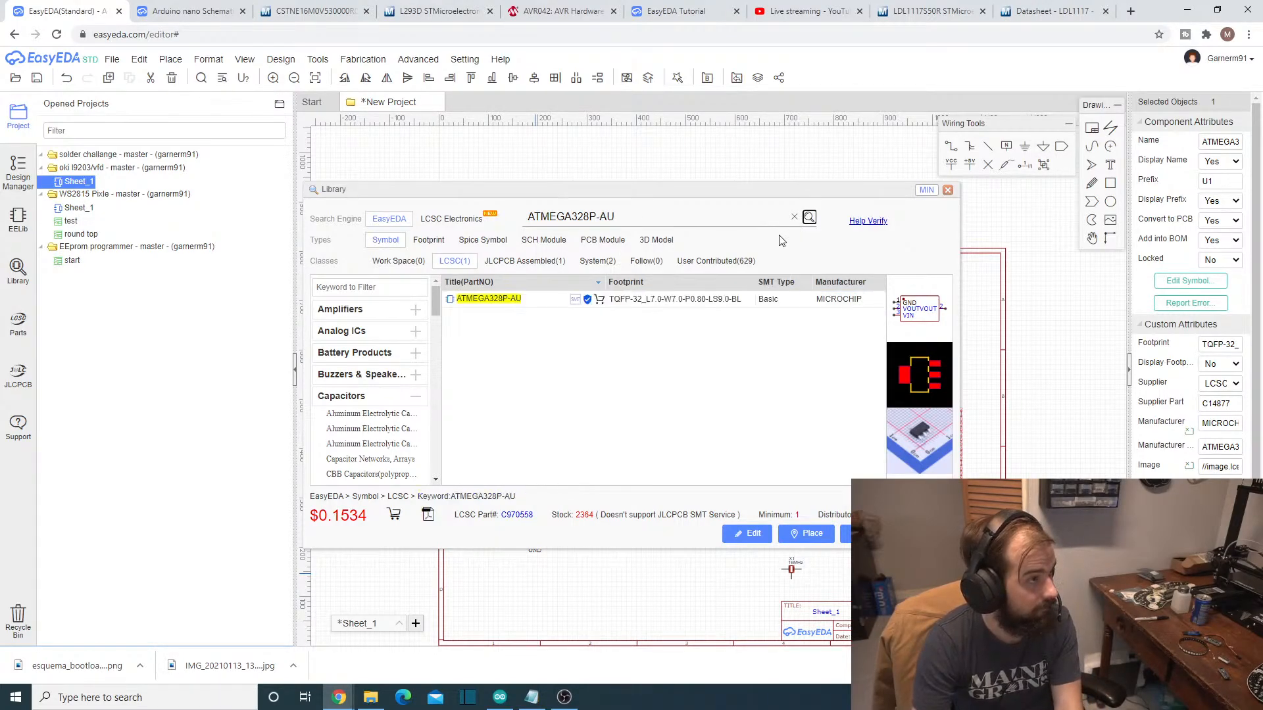
pyautogui.click(703, 302)
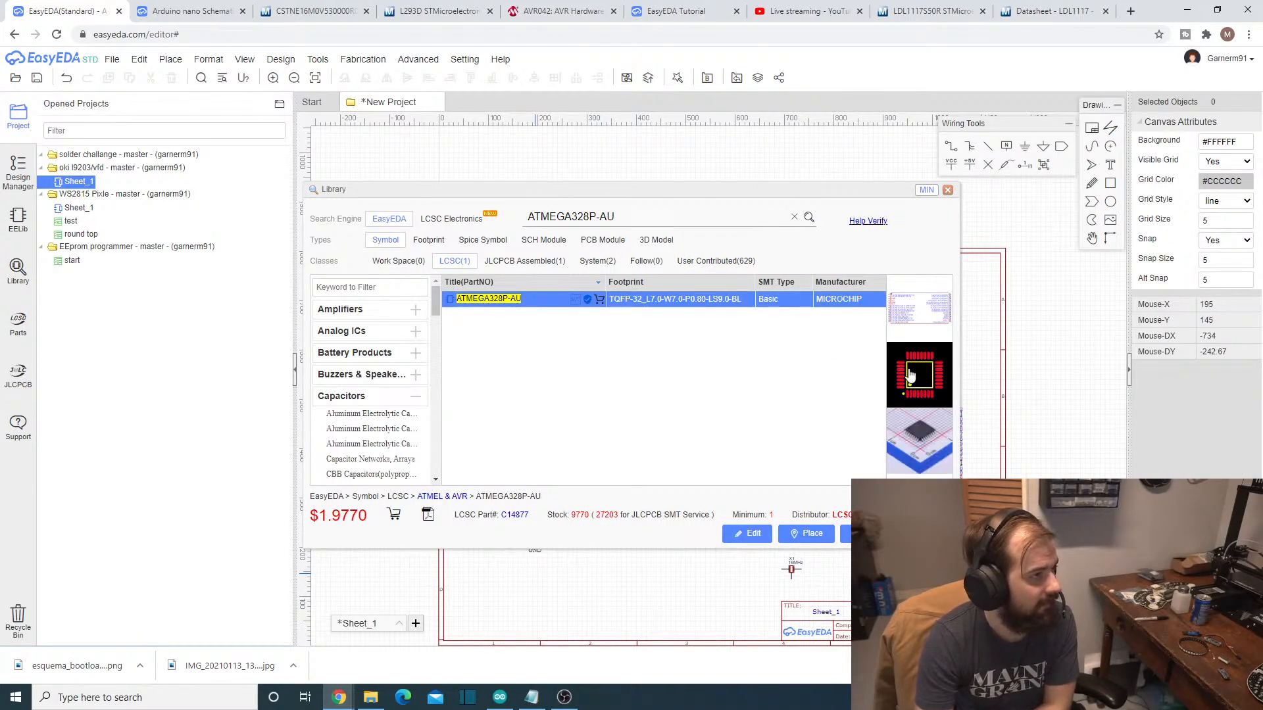
pyautogui.click(886, 308)
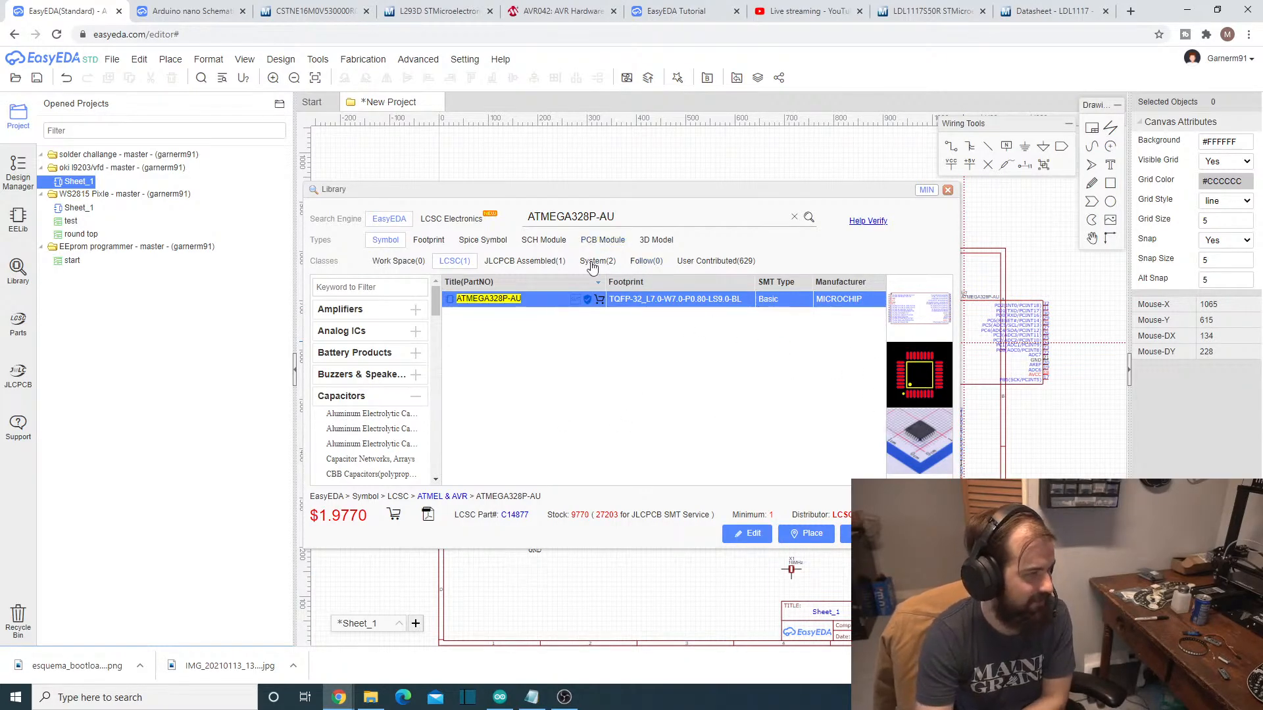
# - Shorten the library search term to ATMEGA328P and run the search again
pyautogui.click(606, 216)
pyautogui.click(621, 221)
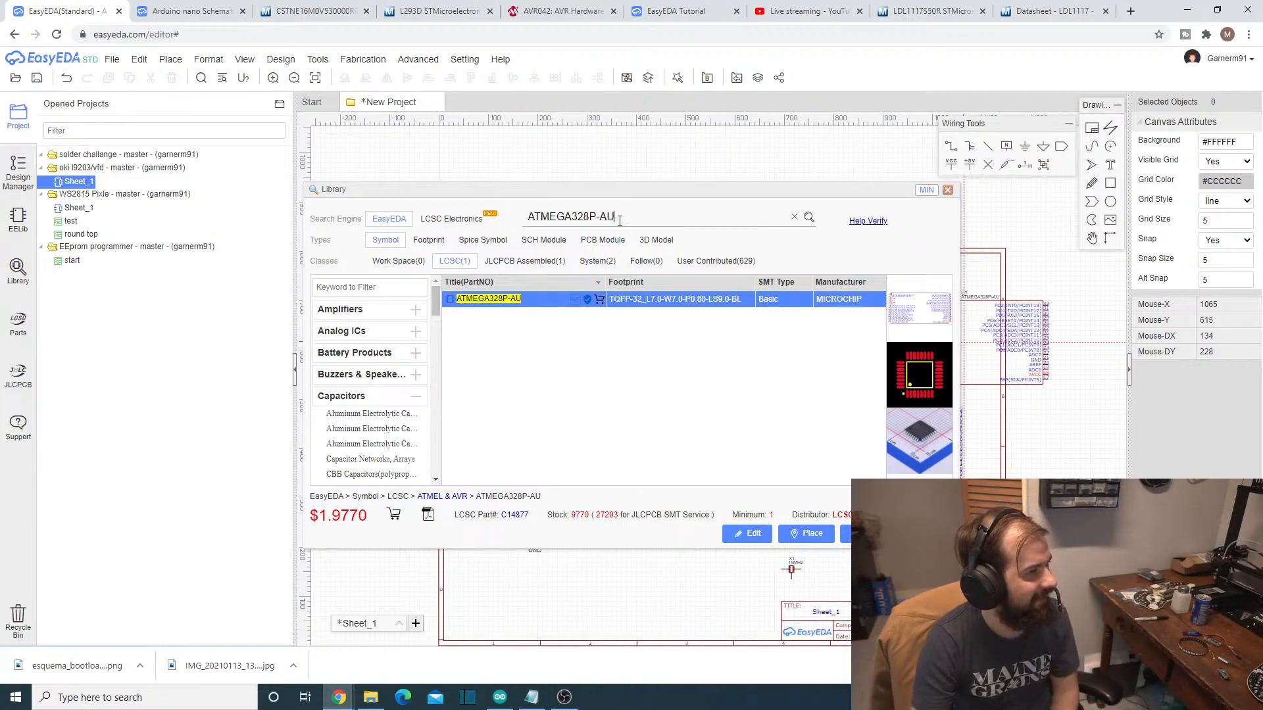
pyautogui.press('BackSpace')
pyautogui.press('BackSpace')
pyautogui.press('BackSpace')
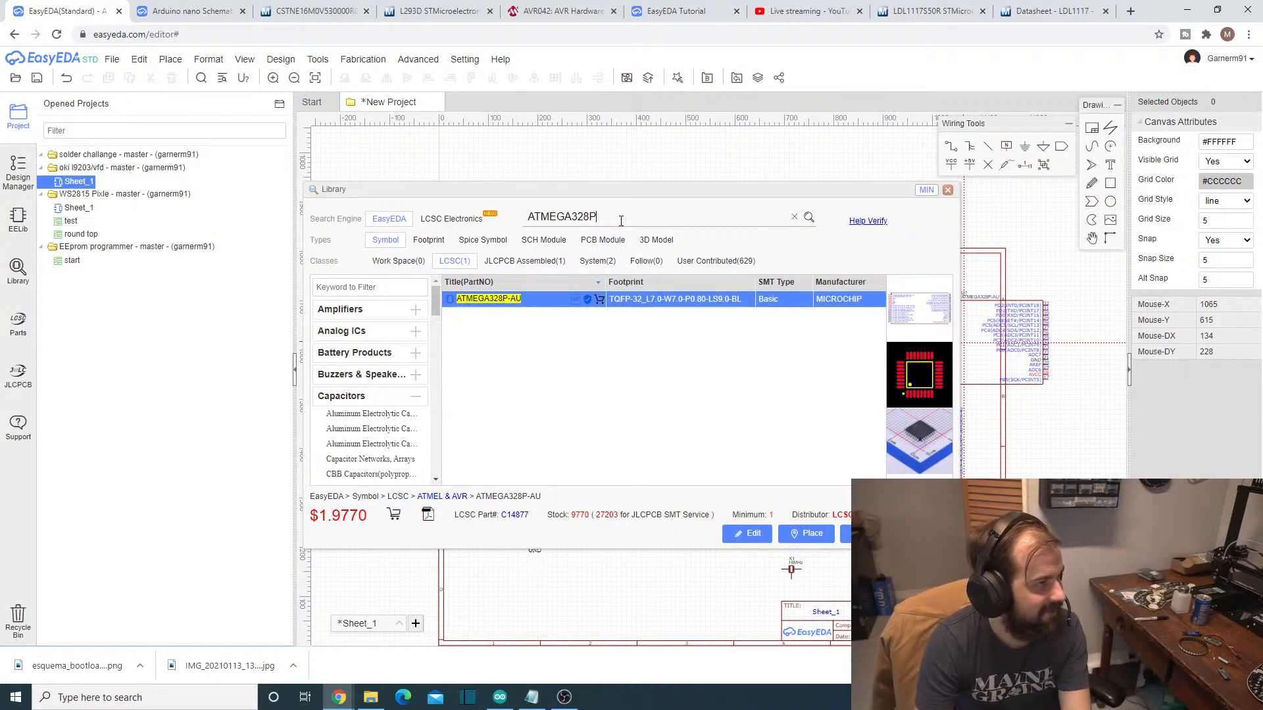
pyautogui.click(811, 219)
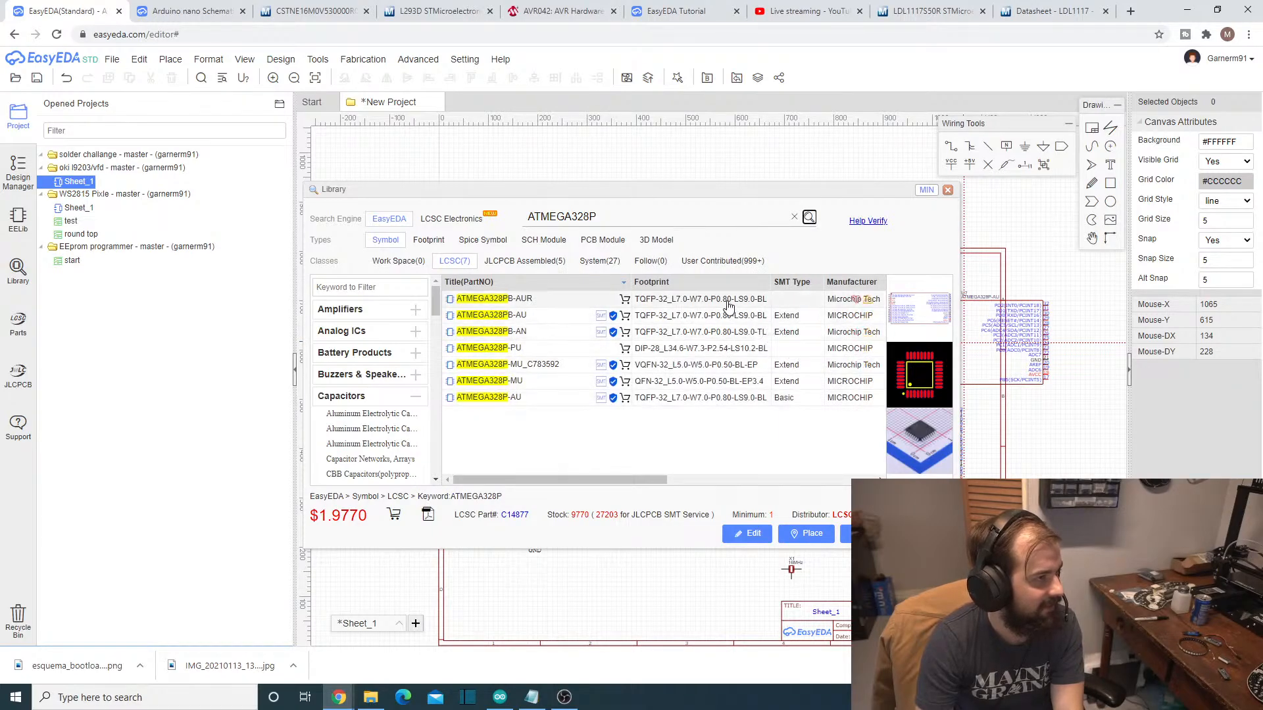
# - Preview each ATMEGA328P variant from ATMEGA328PB-AUR through ATMEGA328P-AU to compare symbols and footprints, and close the library
pyautogui.click(728, 304)
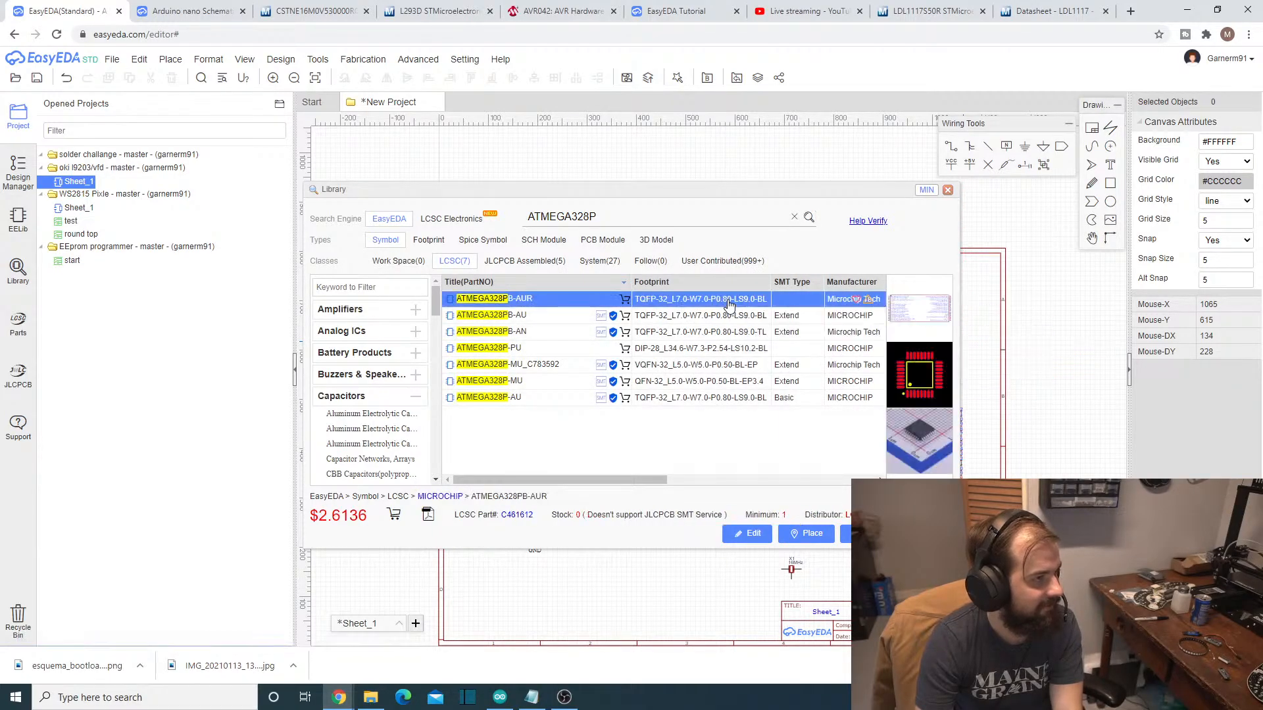
pyautogui.click(728, 315)
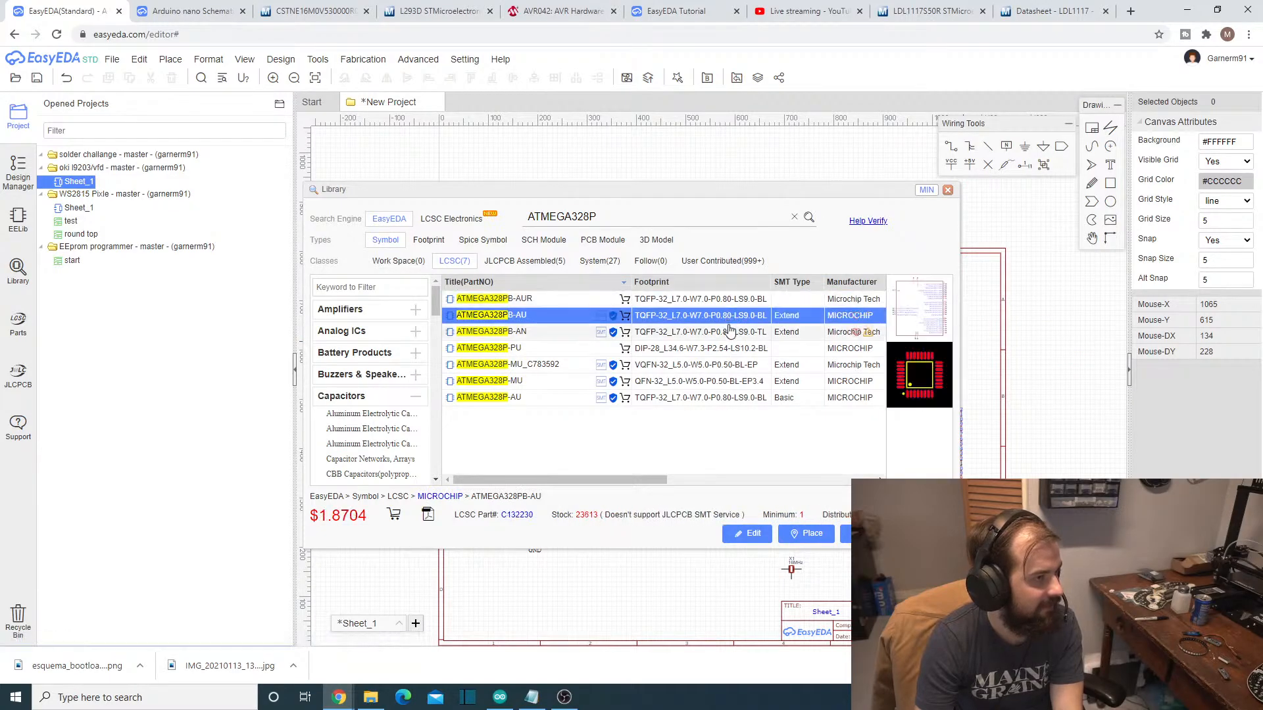
pyautogui.click(730, 331)
pyautogui.click(731, 348)
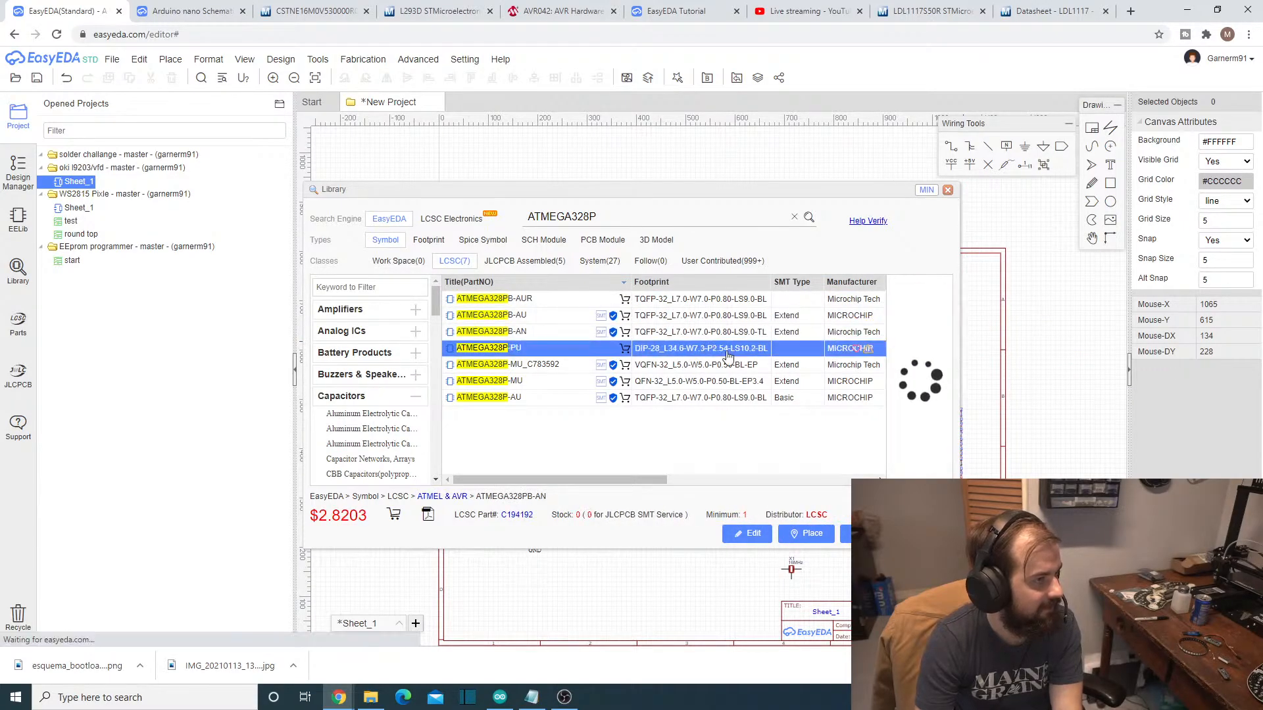
pyautogui.click(730, 365)
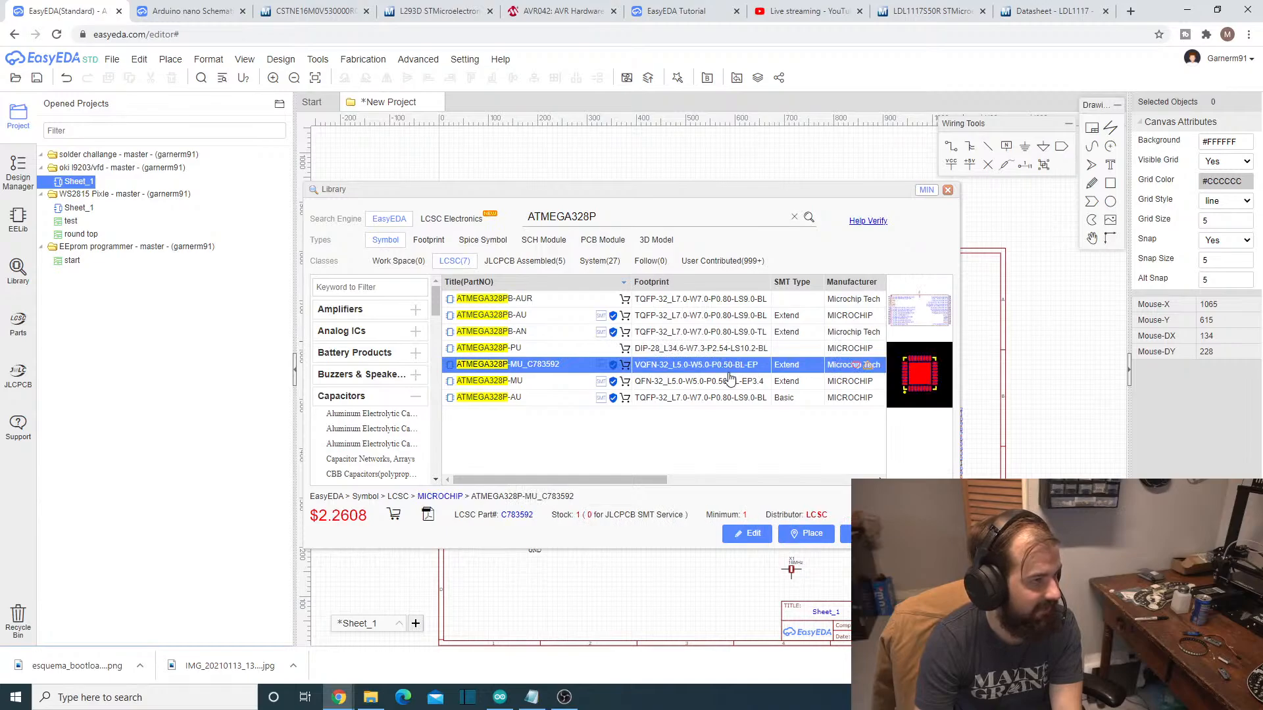
pyautogui.click(729, 381)
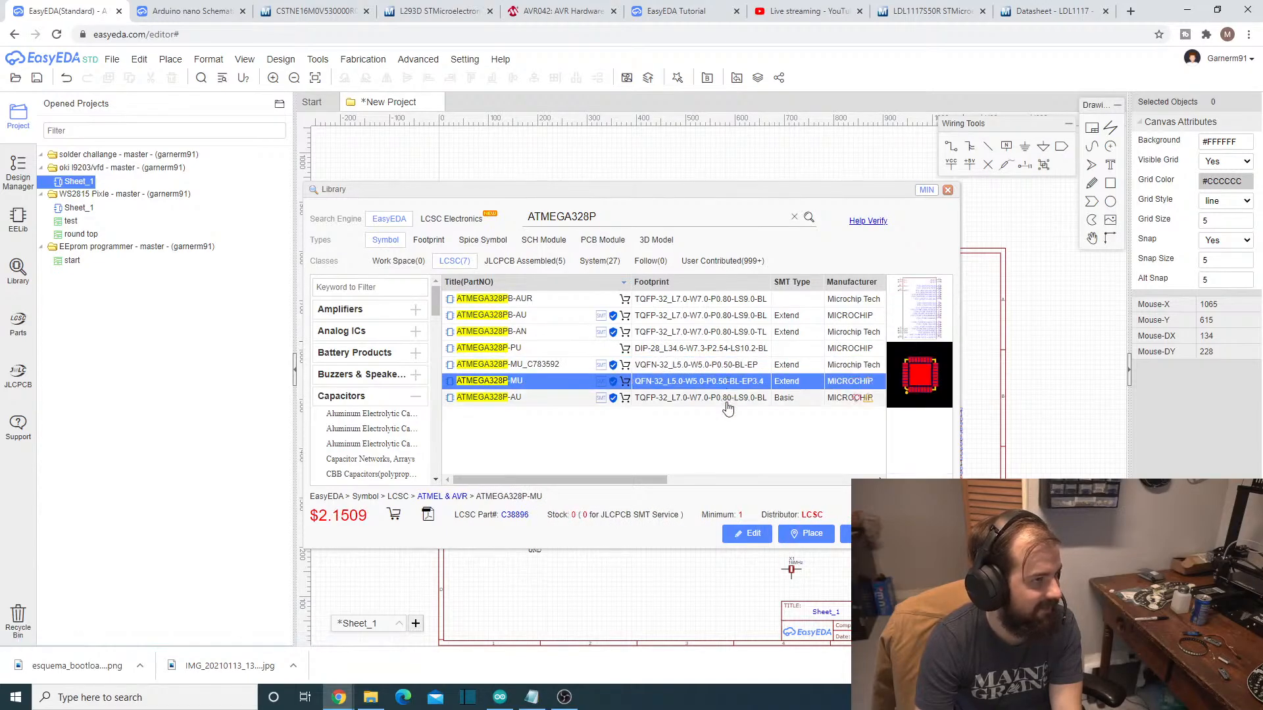
pyautogui.click(729, 398)
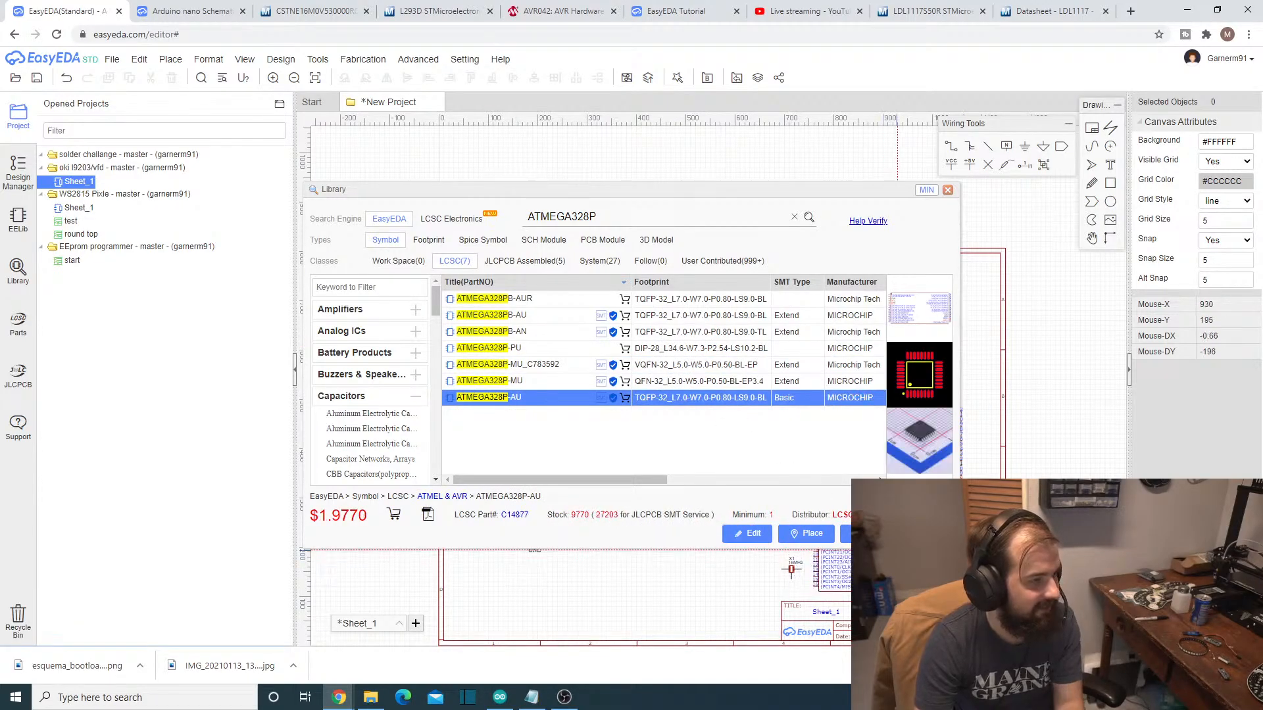
pyautogui.doubleClick(728, 398)
pyautogui.press('Escape')
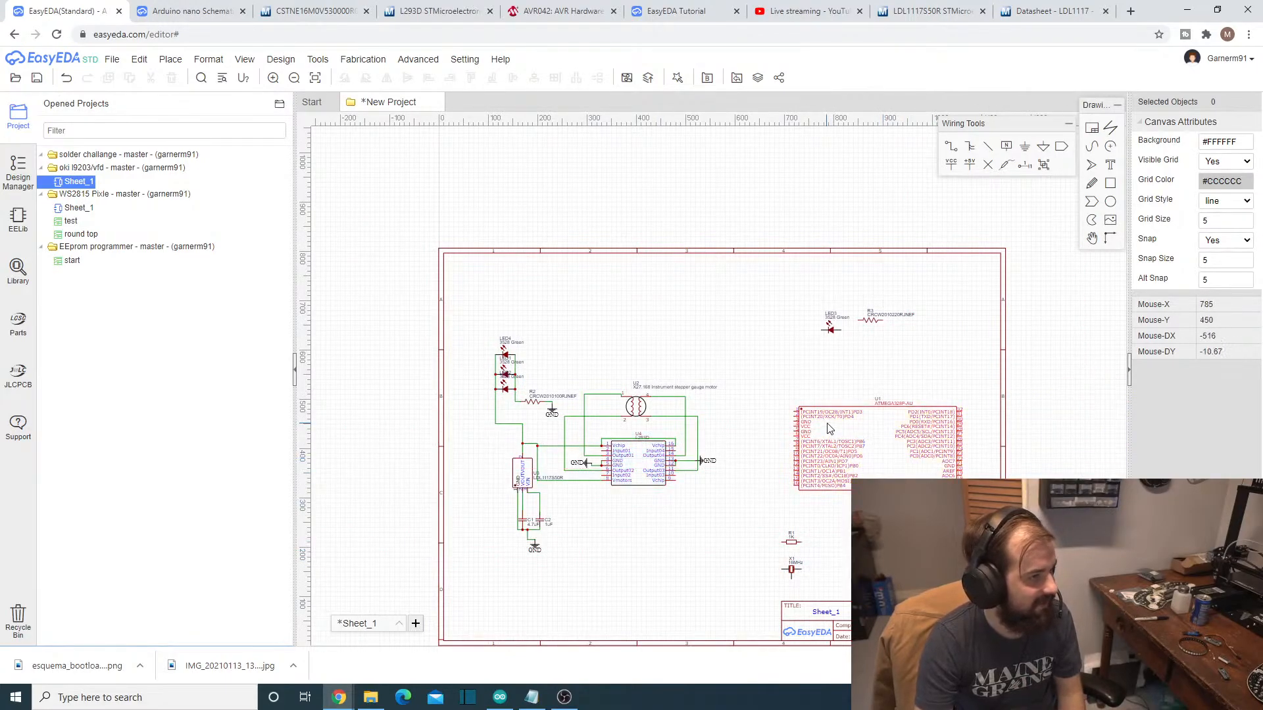
# - Move the ATMEGA328P-AU symbol slightly closer to the L293D circuit and deselect it
pyautogui.moveTo(853, 445); pyautogui.dragTo(825, 437)
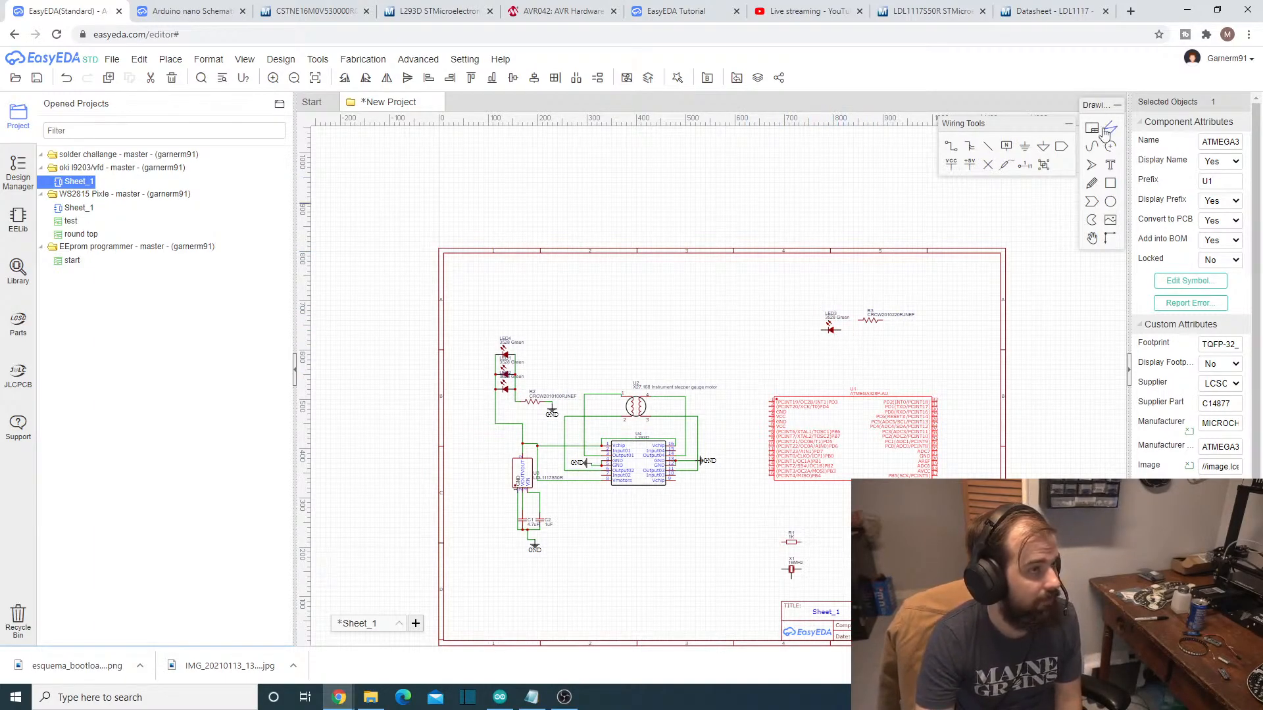
pyautogui.scroll(5, 907, 431)
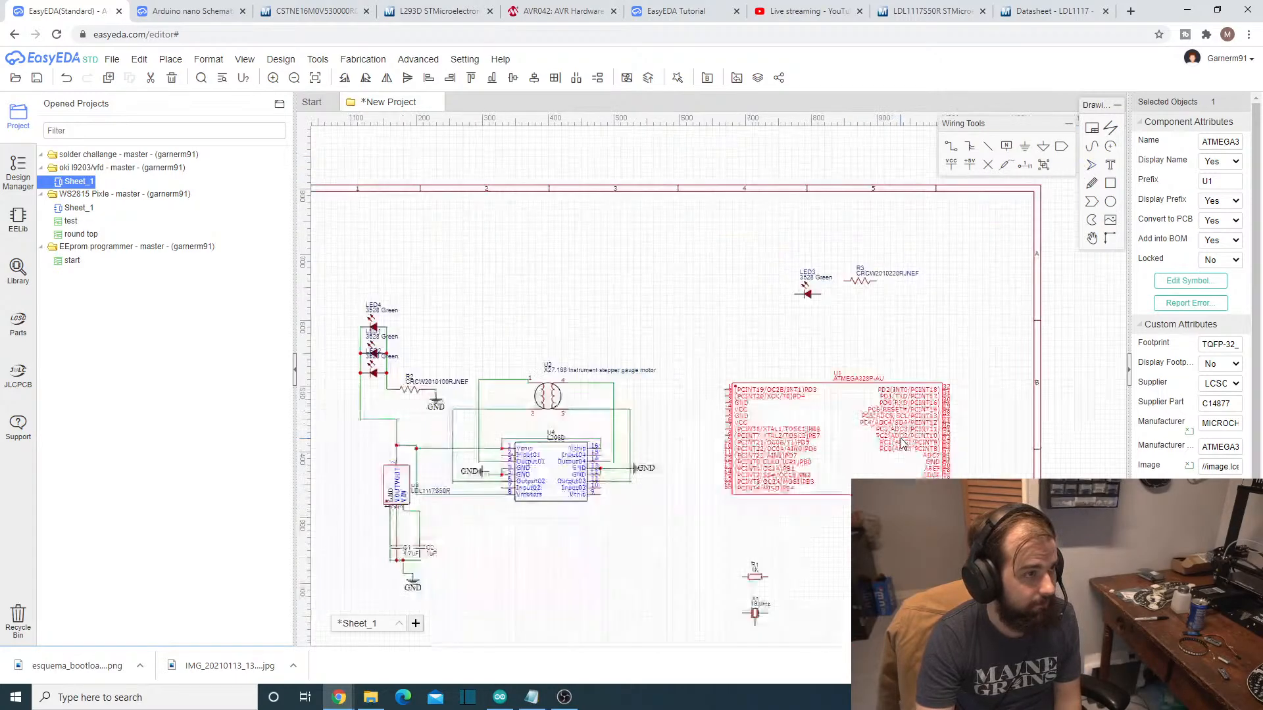
pyautogui.scroll(-2, 898, 408)
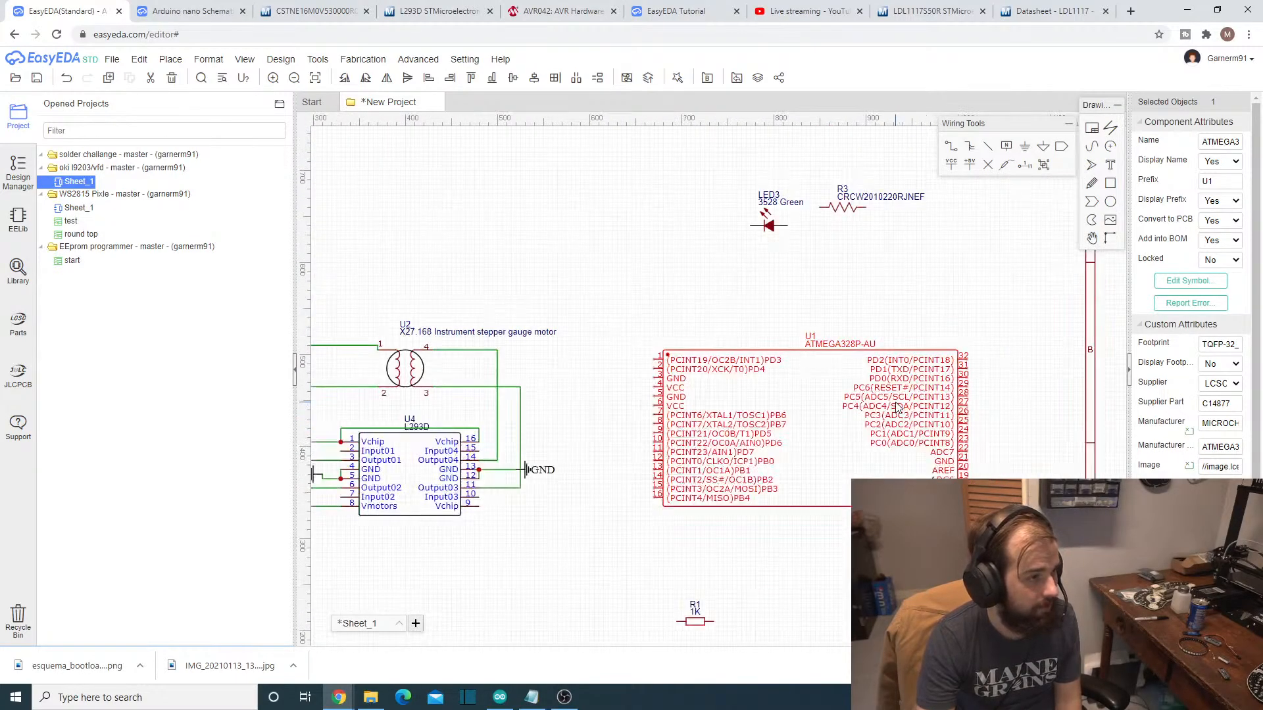
pyautogui.scroll(2, 898, 362)
pyautogui.click(1020, 148)
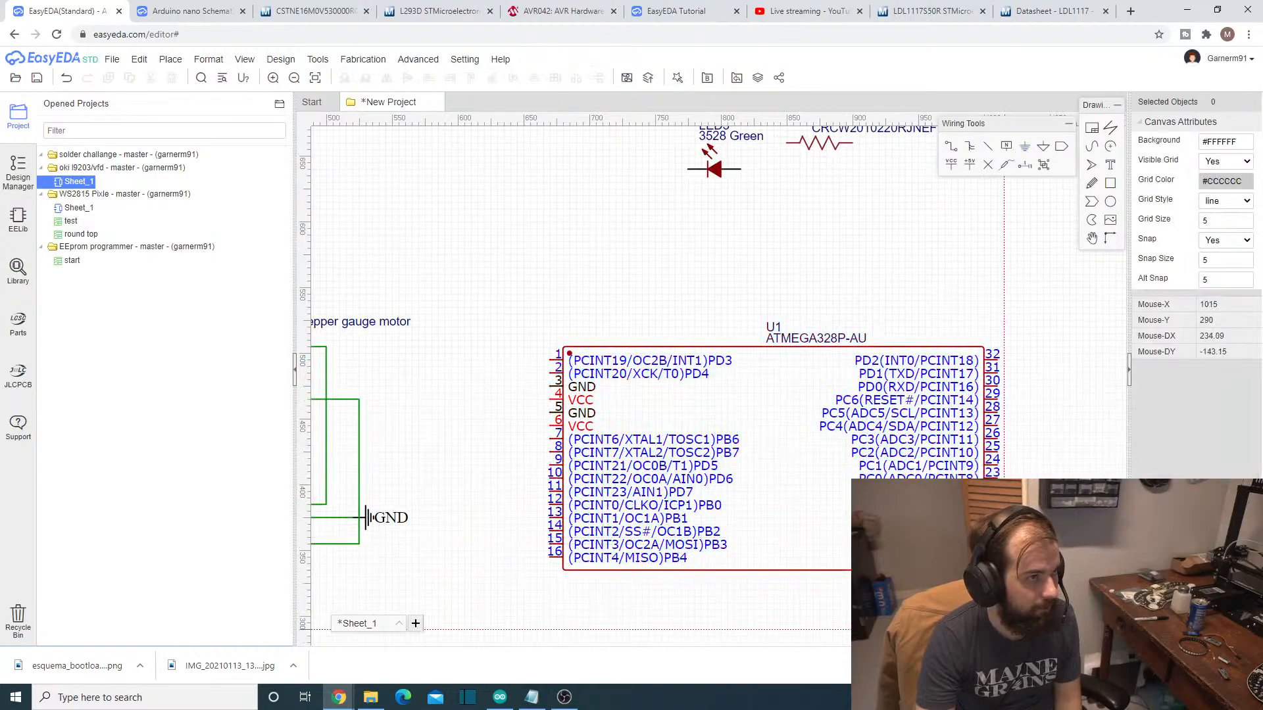
# - Place a GND flag between the L293D circuit and the ATMEGA328P-AU, rotated so its connection faces the microcontroller
pyautogui.scroll(-2, 1008, 597)
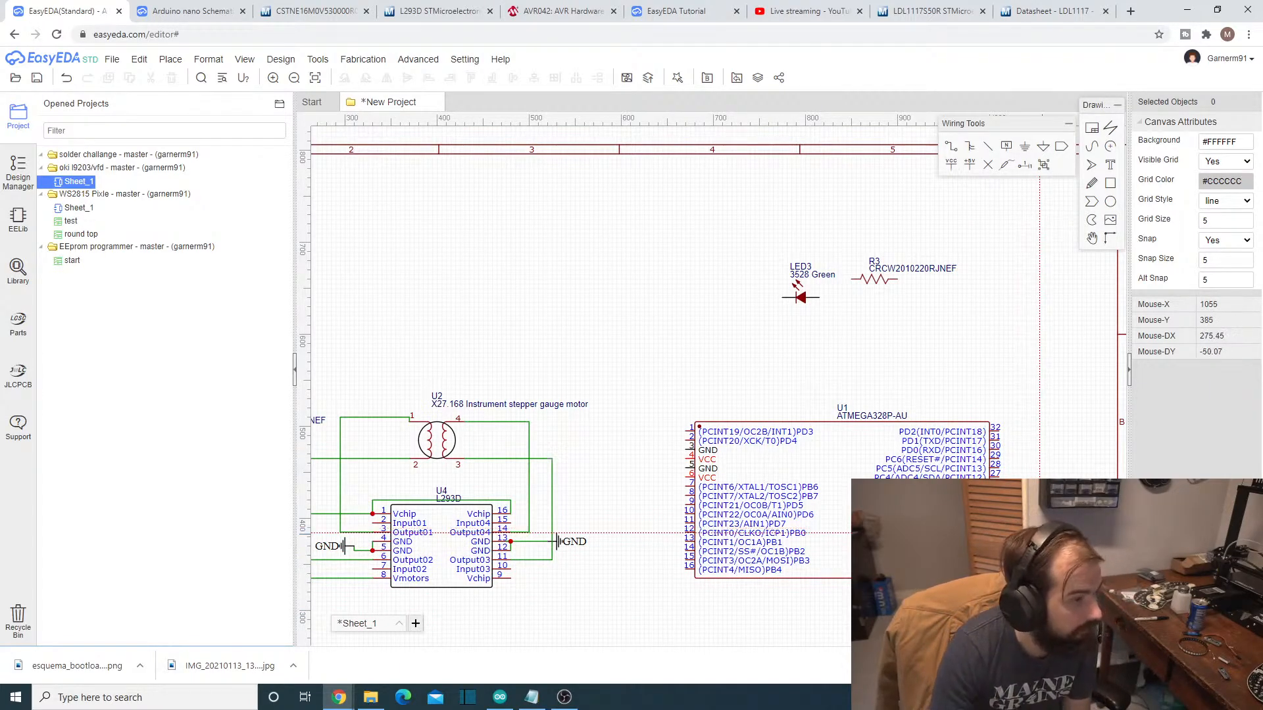
pyautogui.press('space')
pyautogui.press('space')
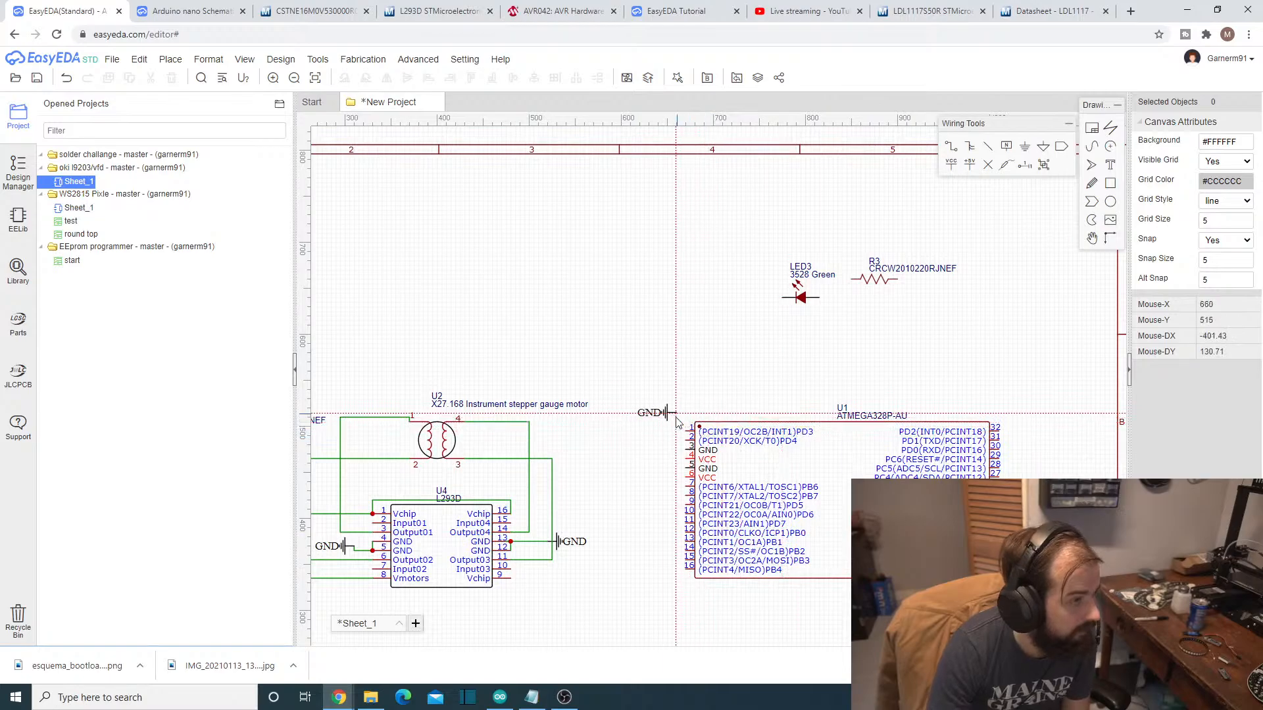
pyautogui.scroll(-3, 655, 478)
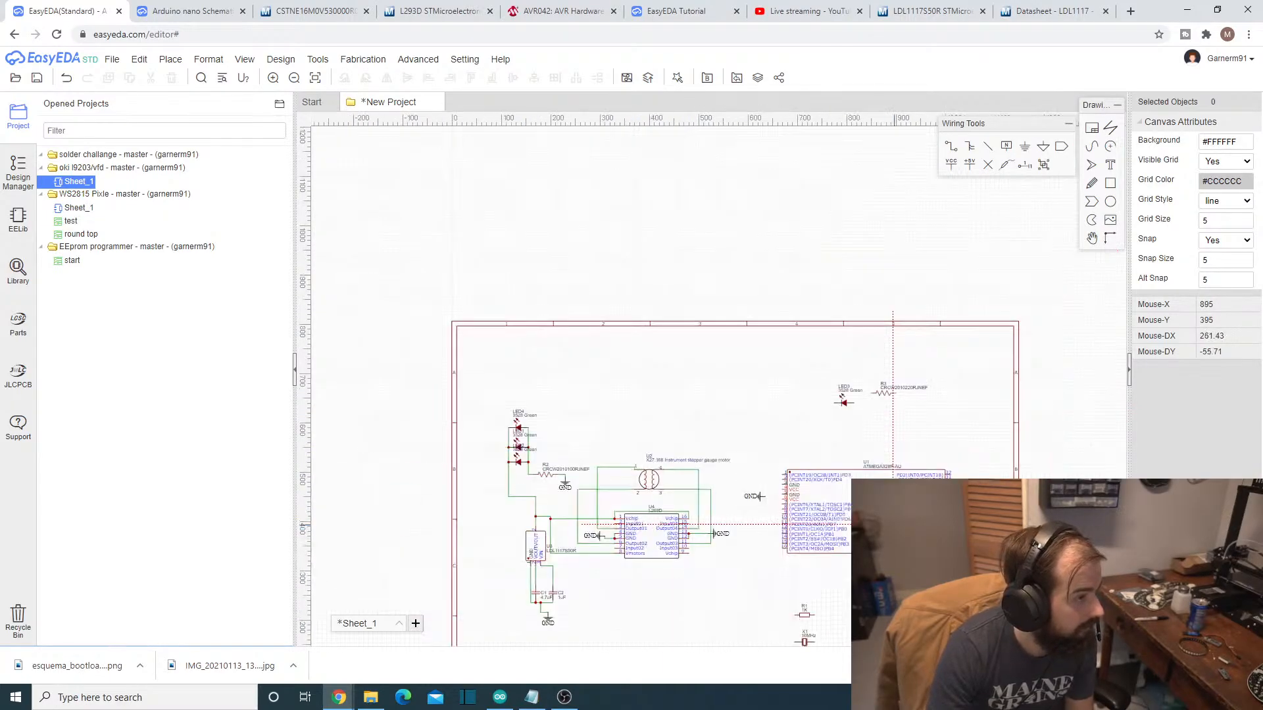
pyautogui.press('Escape')
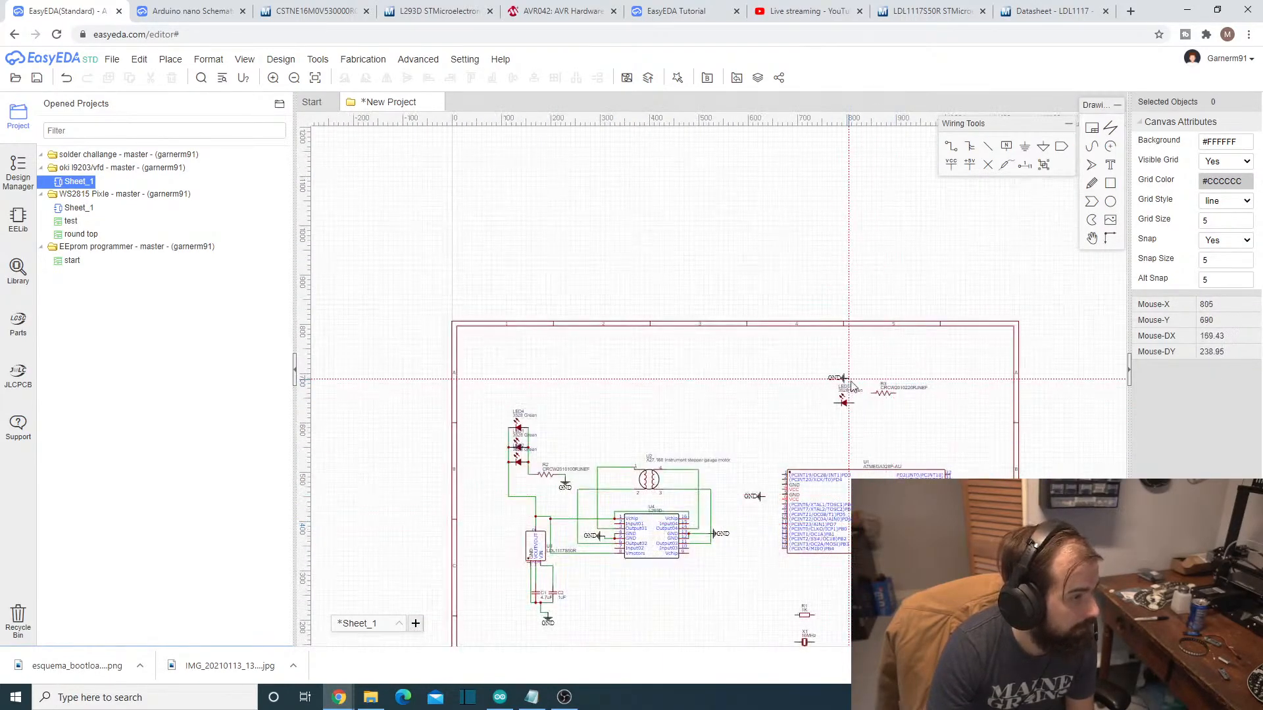
# - Move LED3 and resistor R3 from above the ATMEGA328P-AU to the open area above the LED and stepper motor circuits
pyautogui.moveTo(844, 400); pyautogui.dragTo(583, 378)
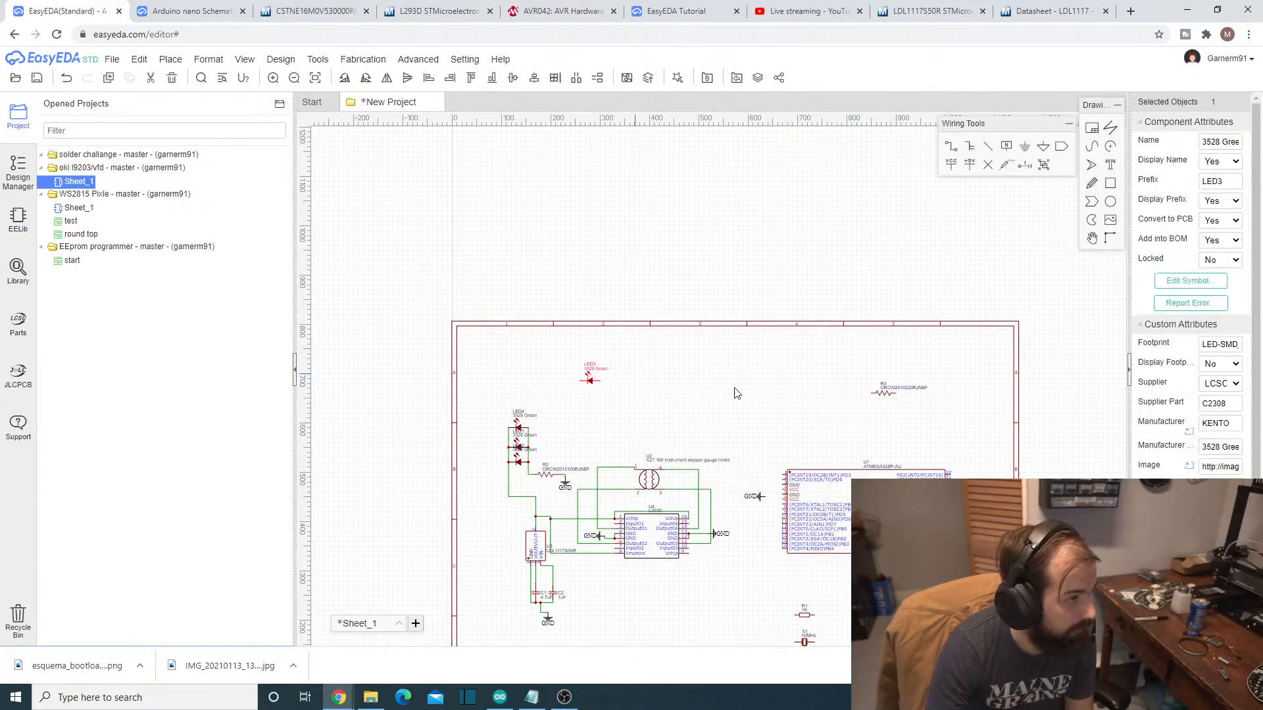
pyautogui.moveTo(895, 387); pyautogui.dragTo(628, 383)
pyautogui.click(904, 404)
pyautogui.click(883, 394)
# - Shift the ATMEGA328P-AU symbol slightly and rotate it a quarter turn so it stands upright
pyautogui.moveTo(859, 528); pyautogui.dragTo(892, 549)
pyautogui.press('space')
pyautogui.scroll(-3, 932, 560)
pyautogui.scroll(2, 932, 559)
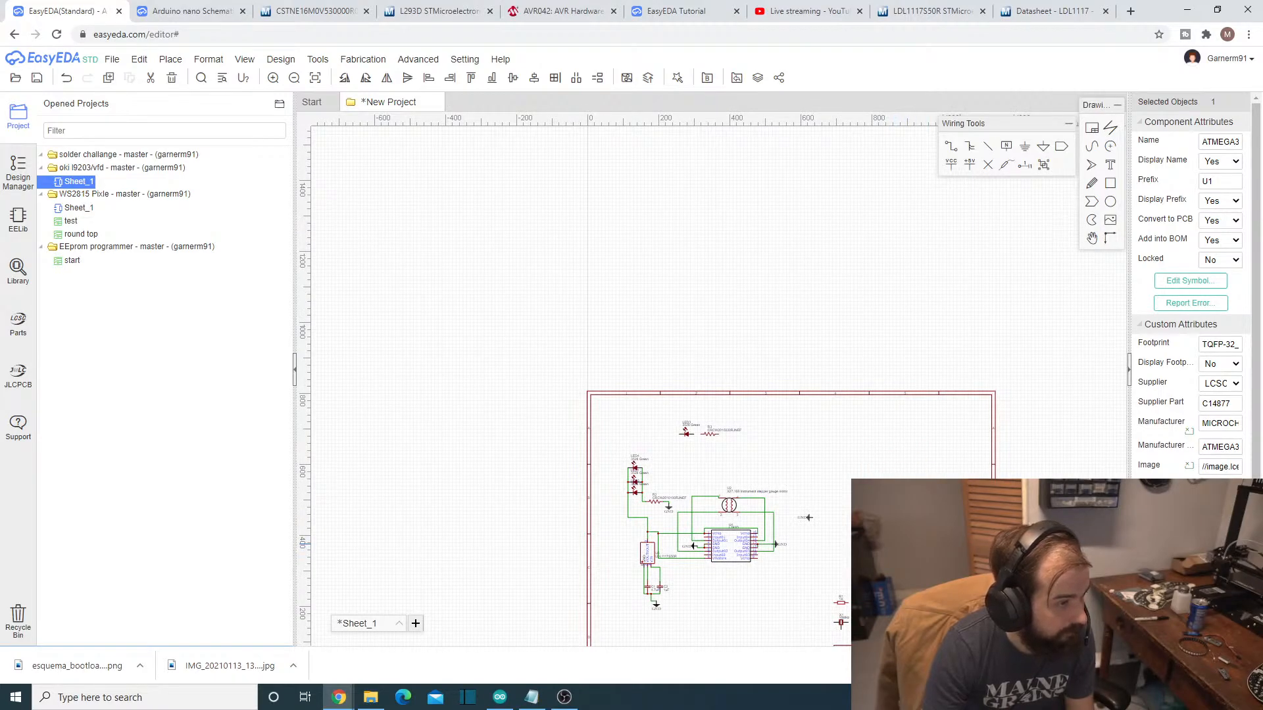
# - Add a GND flag above the ATMEGA328P-AU, rotated so its connection faces down toward the chip
pyautogui.hotkey('ctrl', 'g')
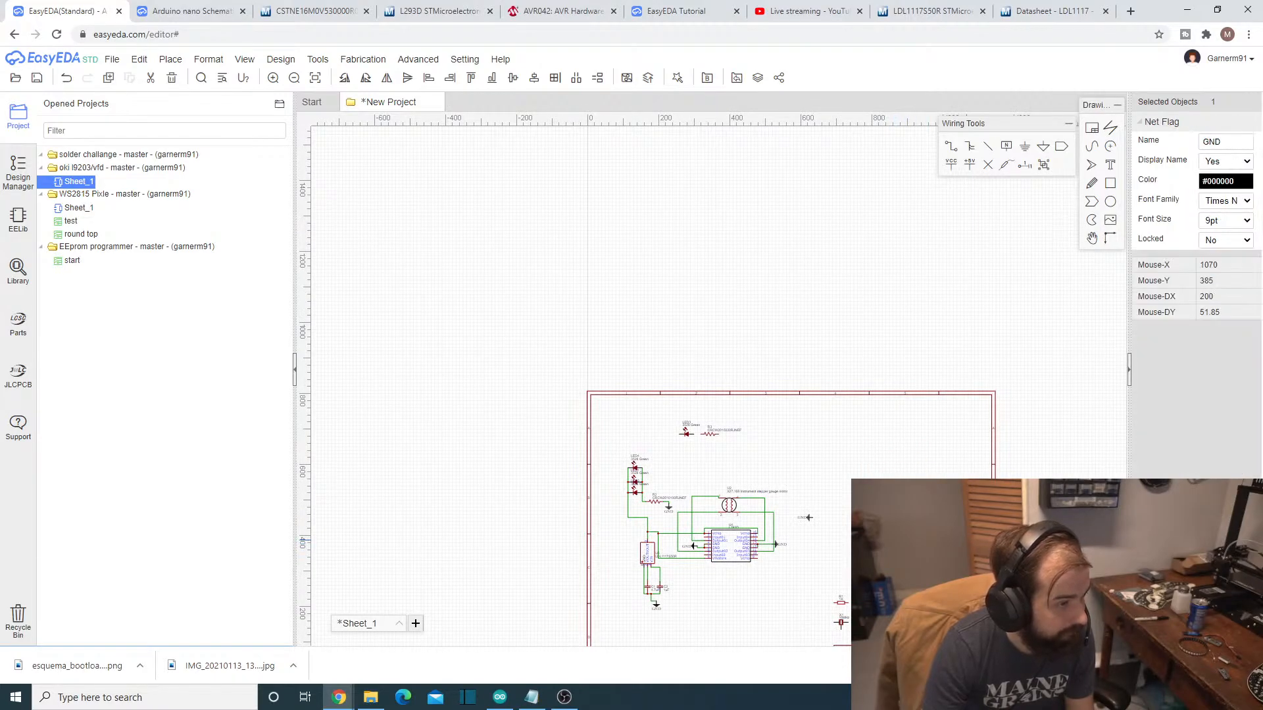
pyautogui.press('space')
pyautogui.press('space')
# - Rotate the GND flag beside the ATMEGA328P-AU so its connection faces up, and move it below the chip
pyautogui.press('space')
pyautogui.click(898, 467)
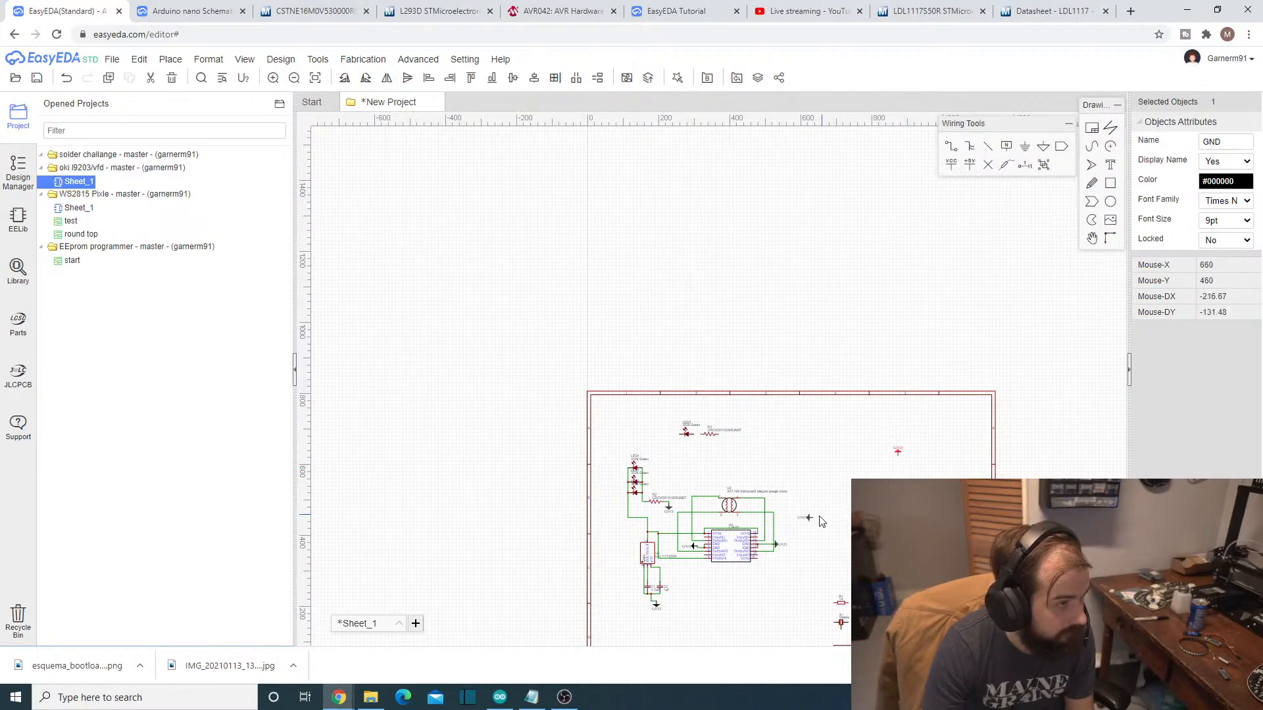
pyautogui.press('space')
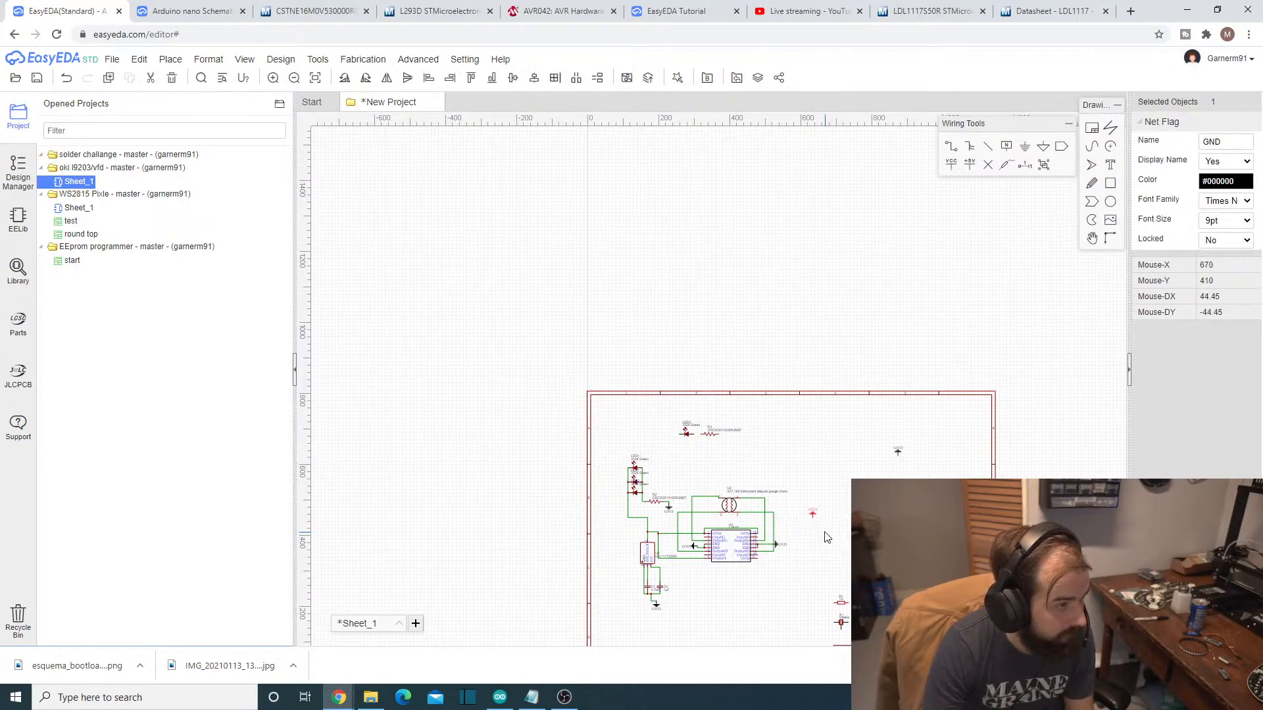
pyautogui.press('space')
pyautogui.press('Delete')
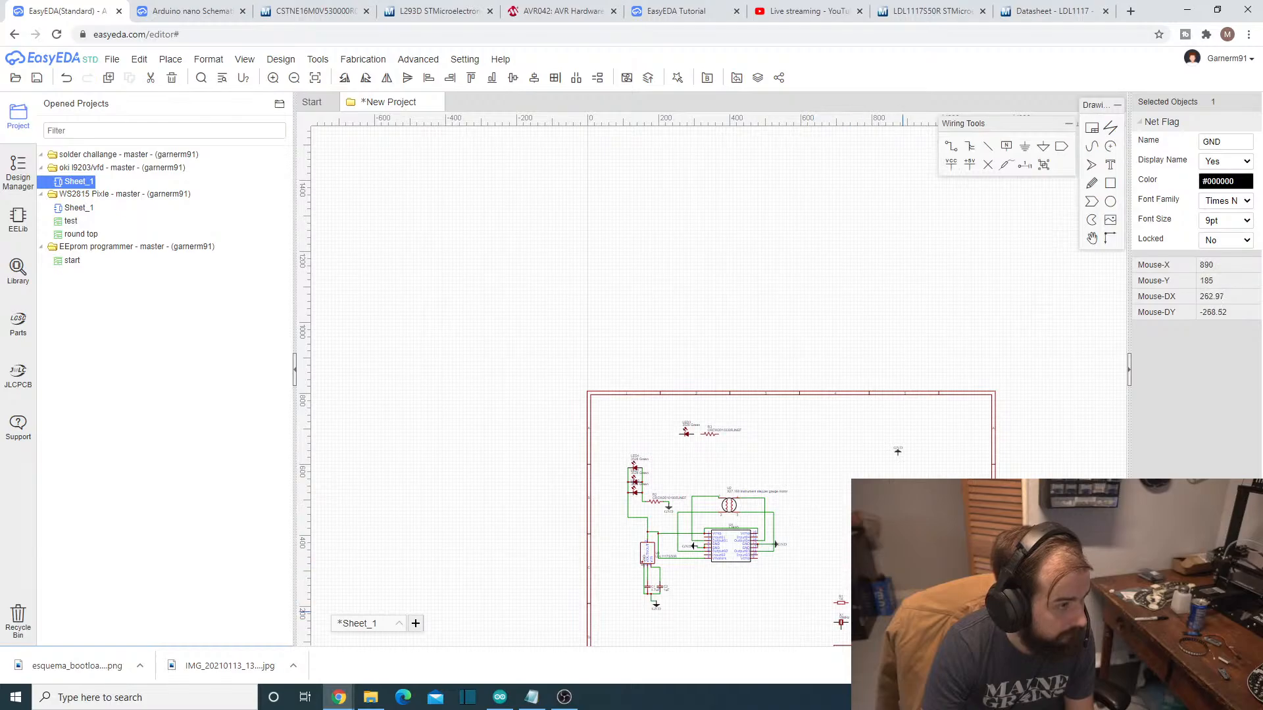
pyautogui.scroll(4, 904, 612)
pyautogui.scroll(-1, 905, 611)
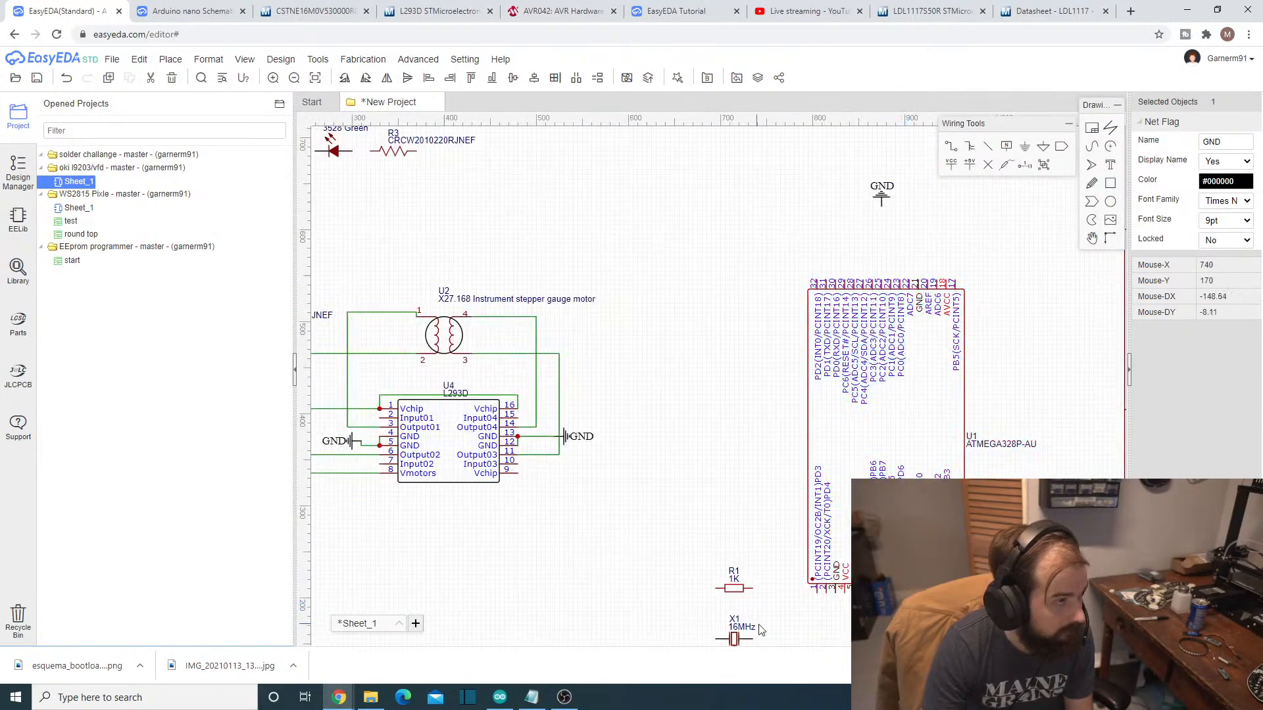
# - Resize the EasyEDA browser window to leave room for the live chat window beside it, and bring the chat to the front
pyautogui.click(1217, 10)
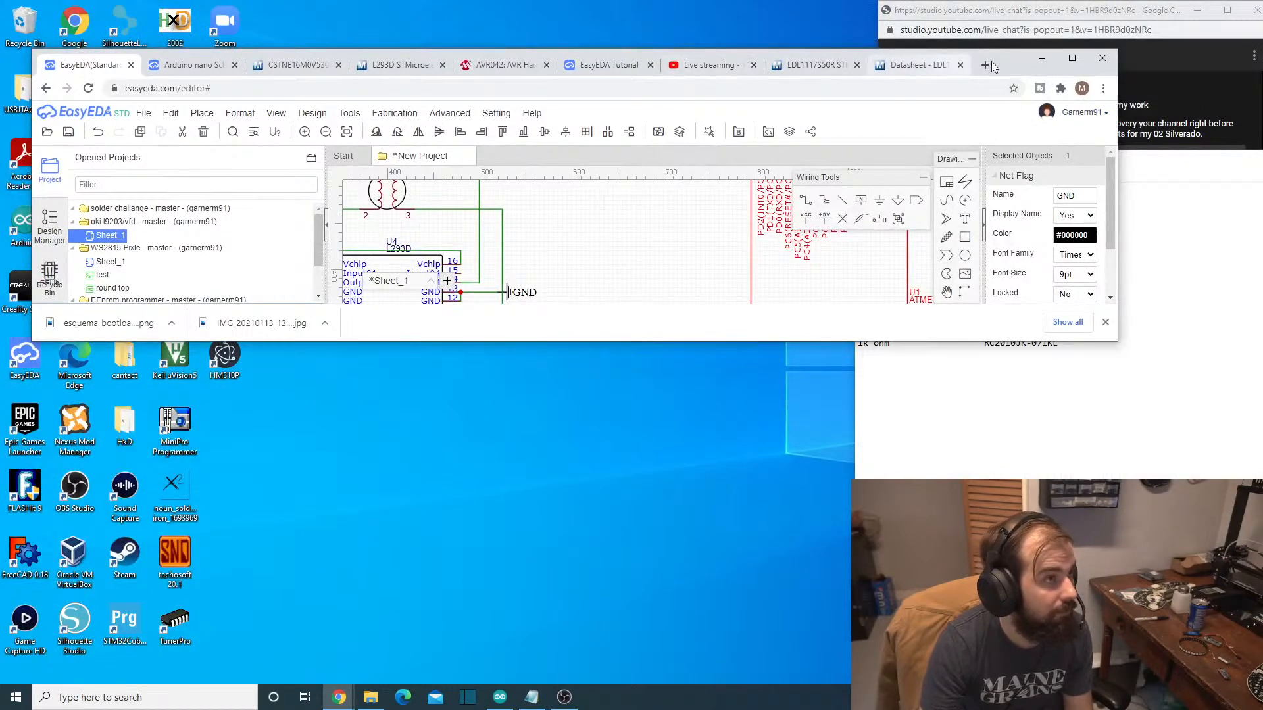
pyautogui.moveTo(1013, 57); pyautogui.dragTo(973, 16)
pyautogui.moveTo(1084, 134); pyautogui.dragTo(879, 161)
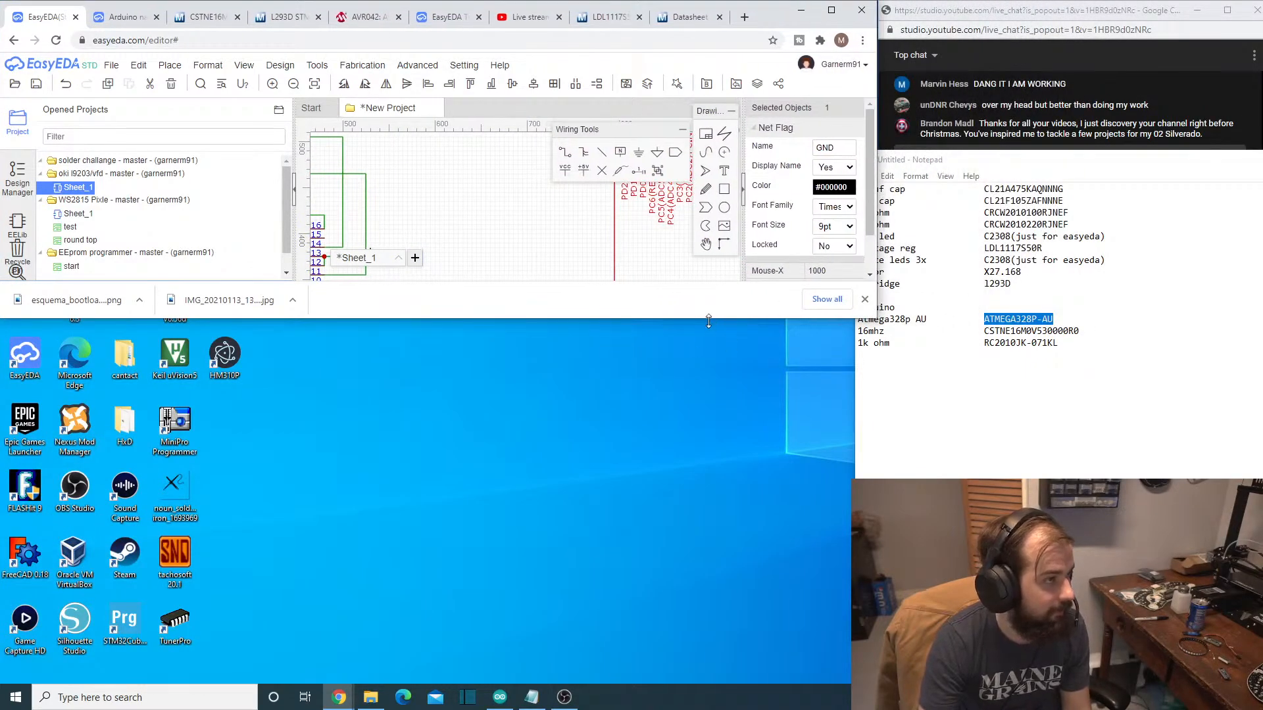
pyautogui.moveTo(708, 321); pyautogui.dragTo(737, 686)
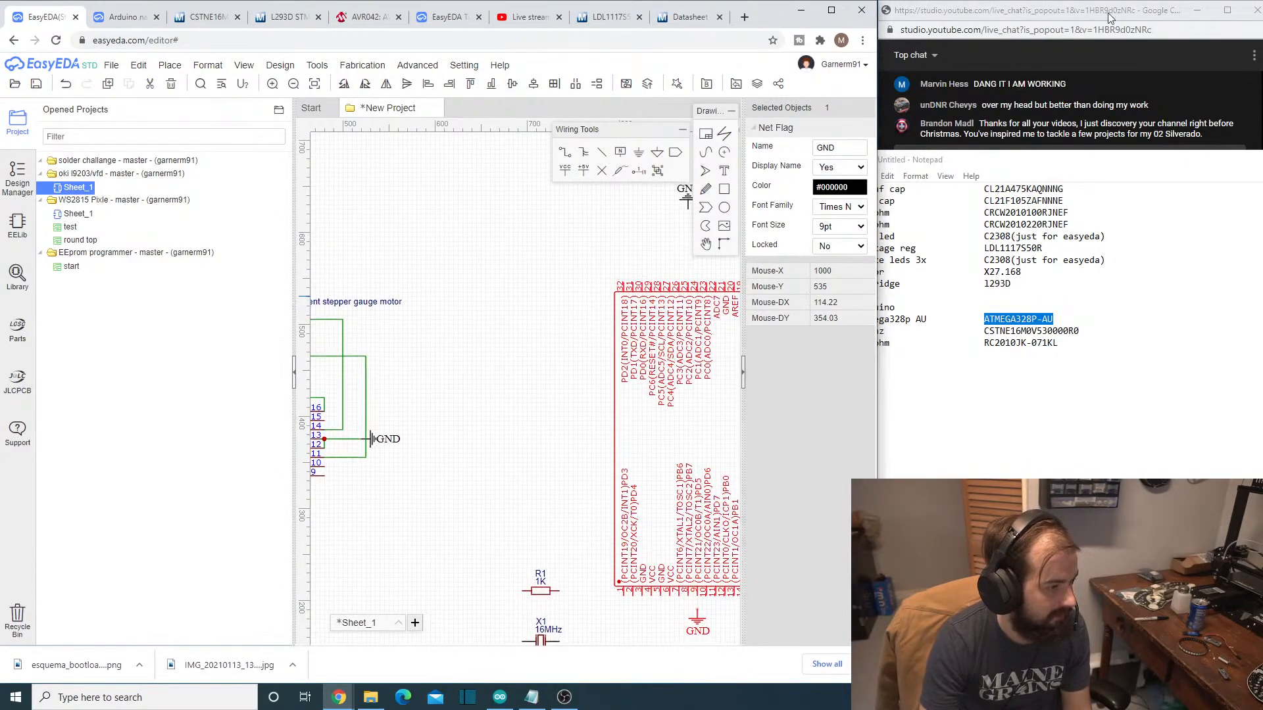
pyautogui.click(1107, 18)
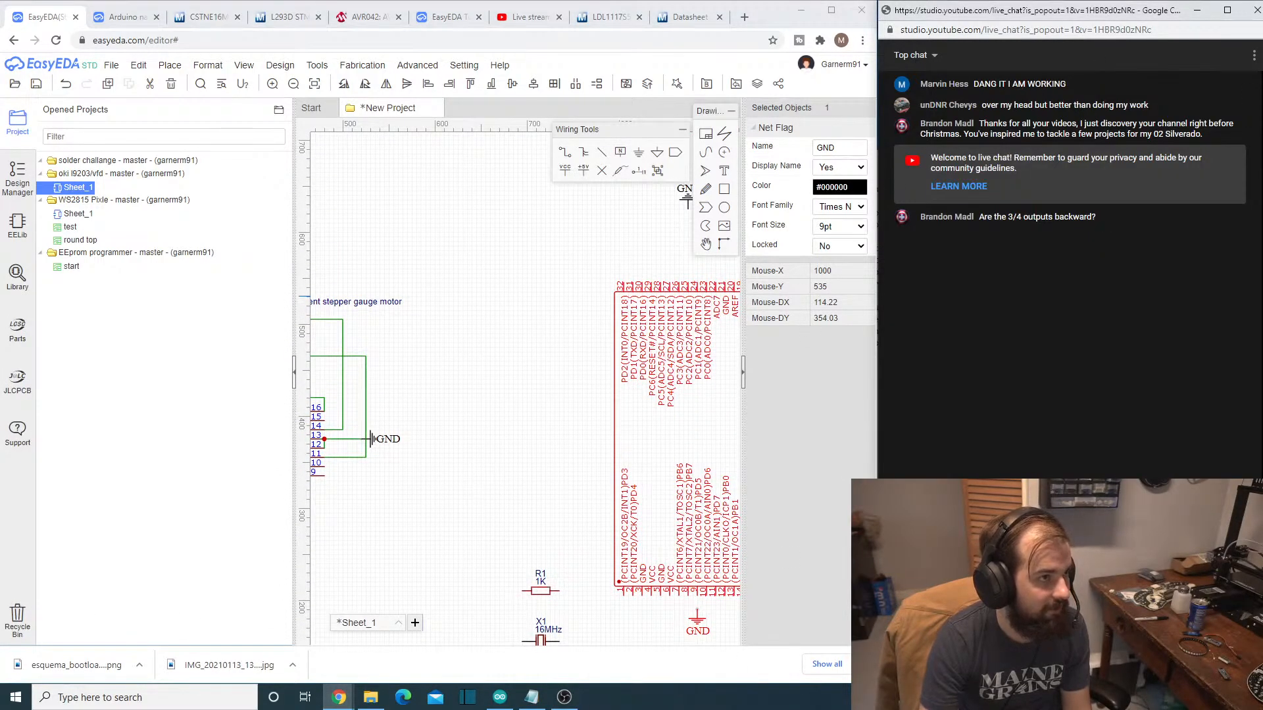
pyautogui.click(544, 443)
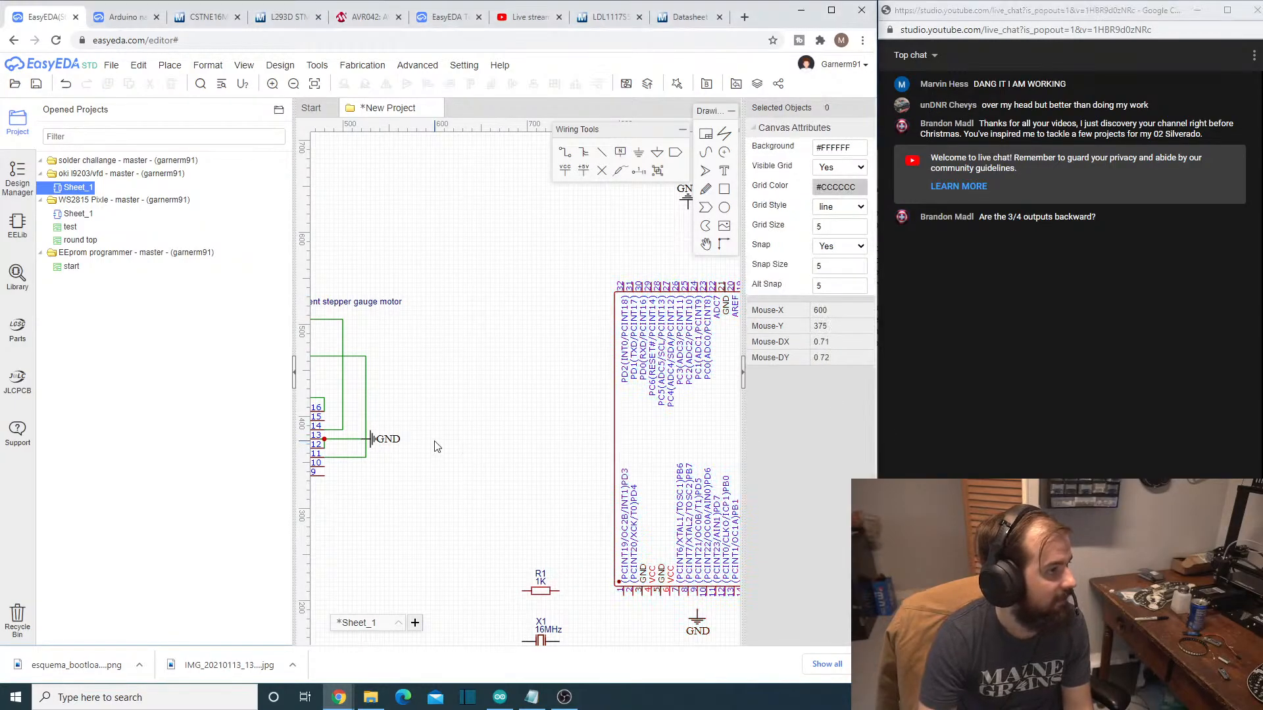
# - Reposition the lower GND flag beneath pins 3 to 5 and the upper GND flag directly above pin 21 of the ATMEGA328P-AU
pyautogui.scroll(-1, 442, 482)
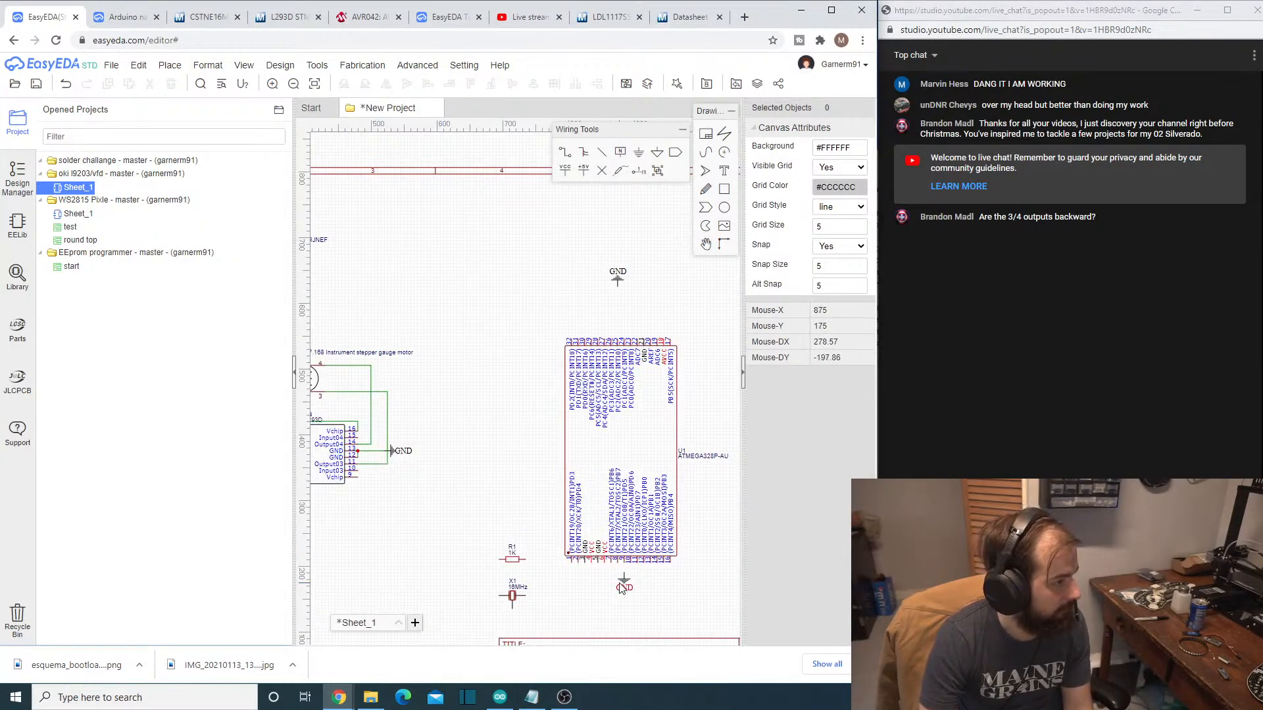
pyautogui.moveTo(621, 587); pyautogui.dragTo(592, 601)
pyautogui.moveTo(619, 281); pyautogui.dragTo(646, 313)
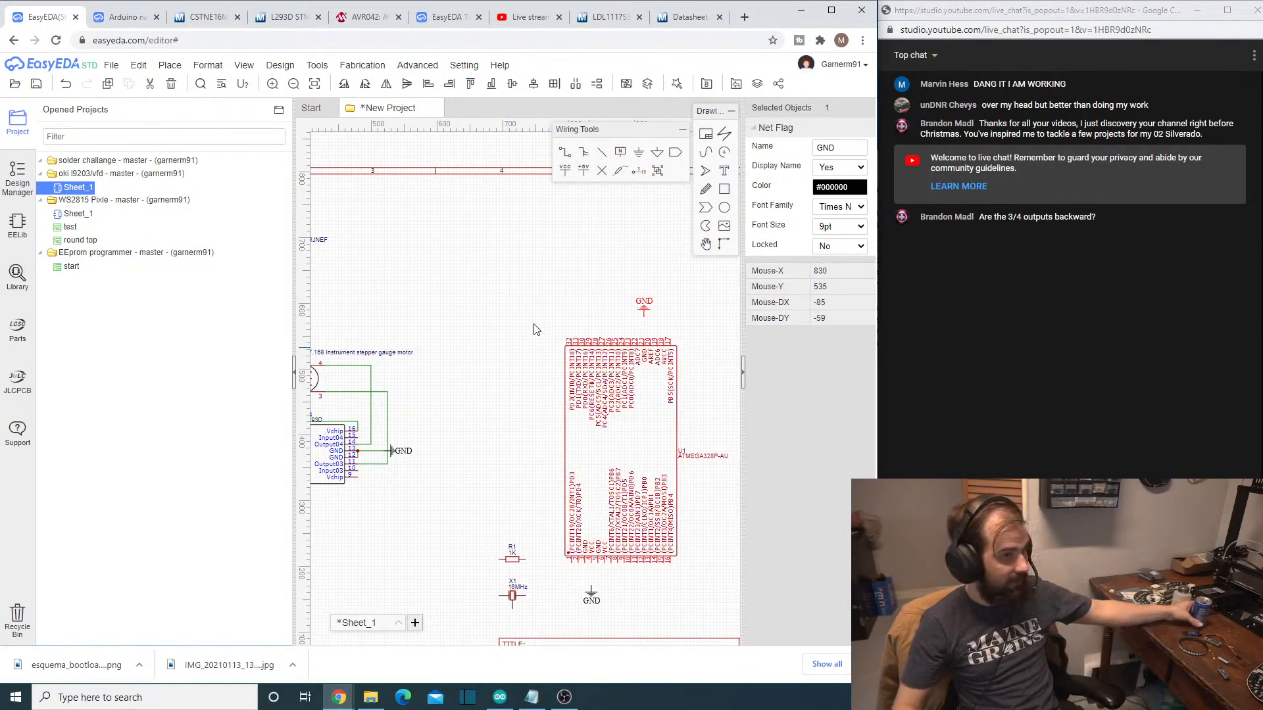
# - Wire GND pin 21 of the ATMEGA328P-AU to the GND flag above it
pyautogui.click(564, 152)
pyautogui.scroll(6, 659, 299)
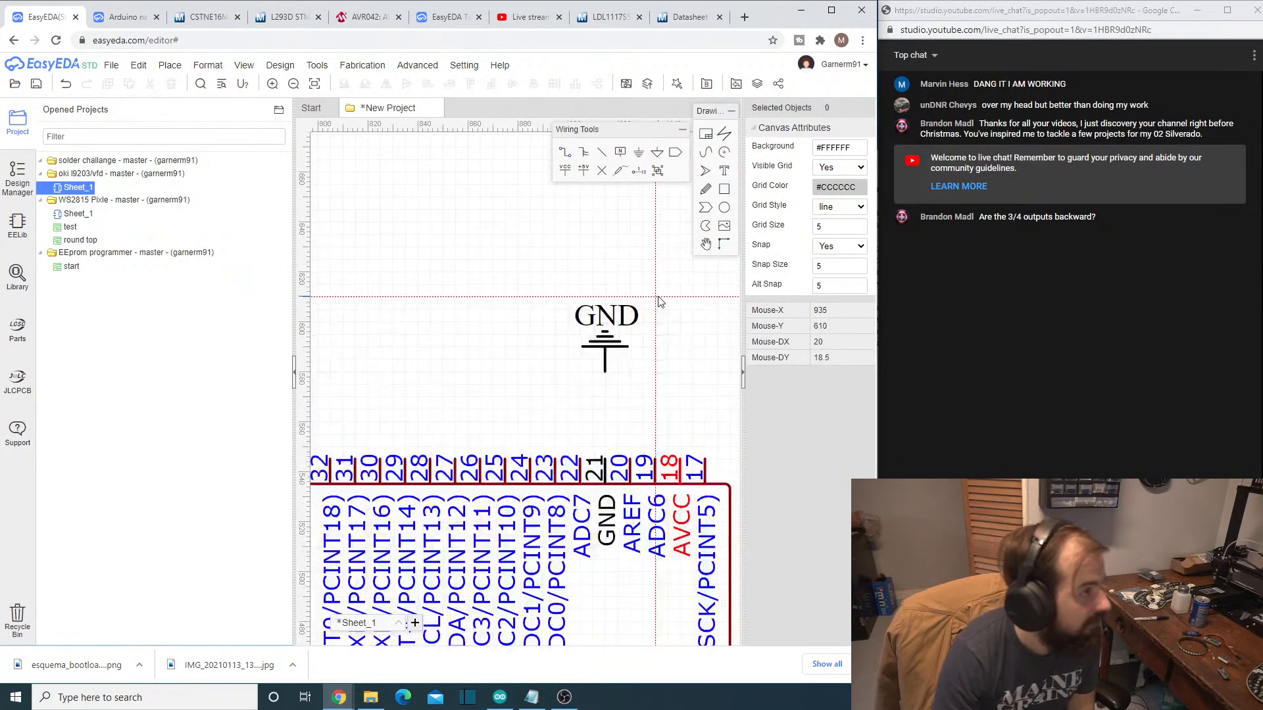
pyautogui.click(605, 479)
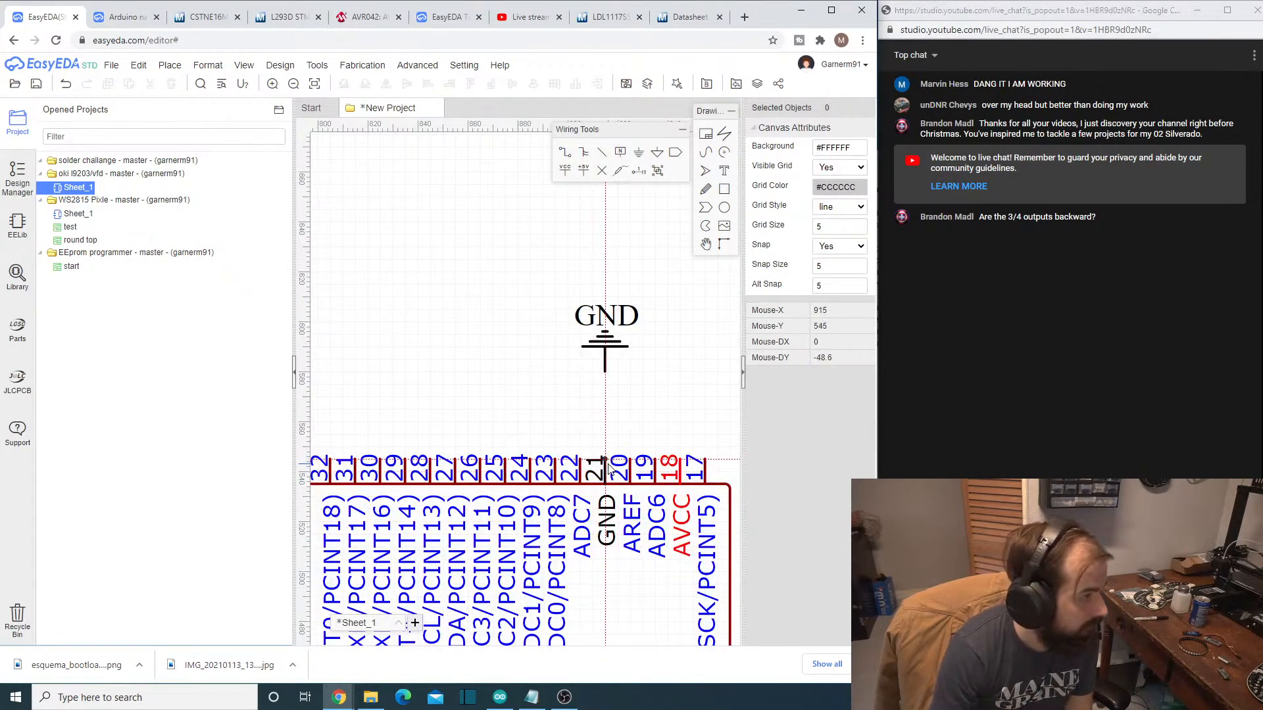
pyautogui.click(605, 372)
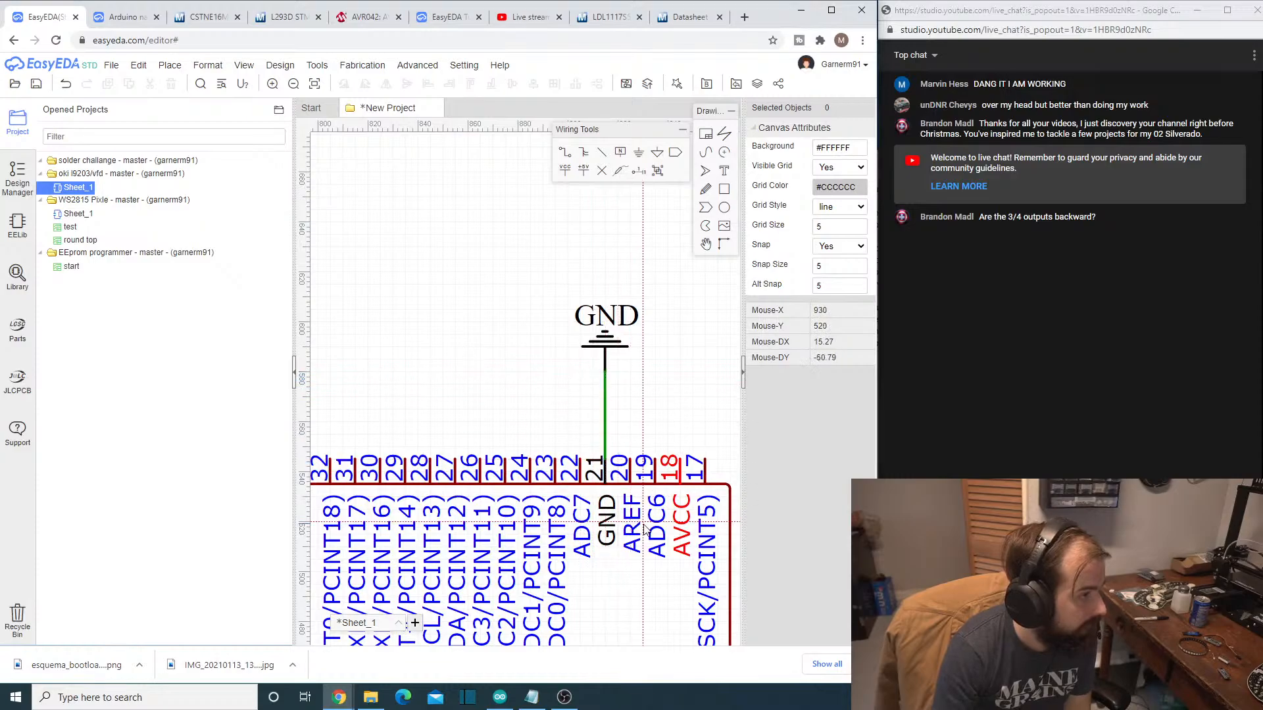
# - Wire GND pins 3 and 5 of the ATMEGA328P-AU to the shared GND flag below the chip
pyautogui.scroll(-5, 625, 460)
pyautogui.moveTo(559, 493); pyautogui.dragTo(566, 188, button='right')
pyautogui.scroll(3, 633, 495)
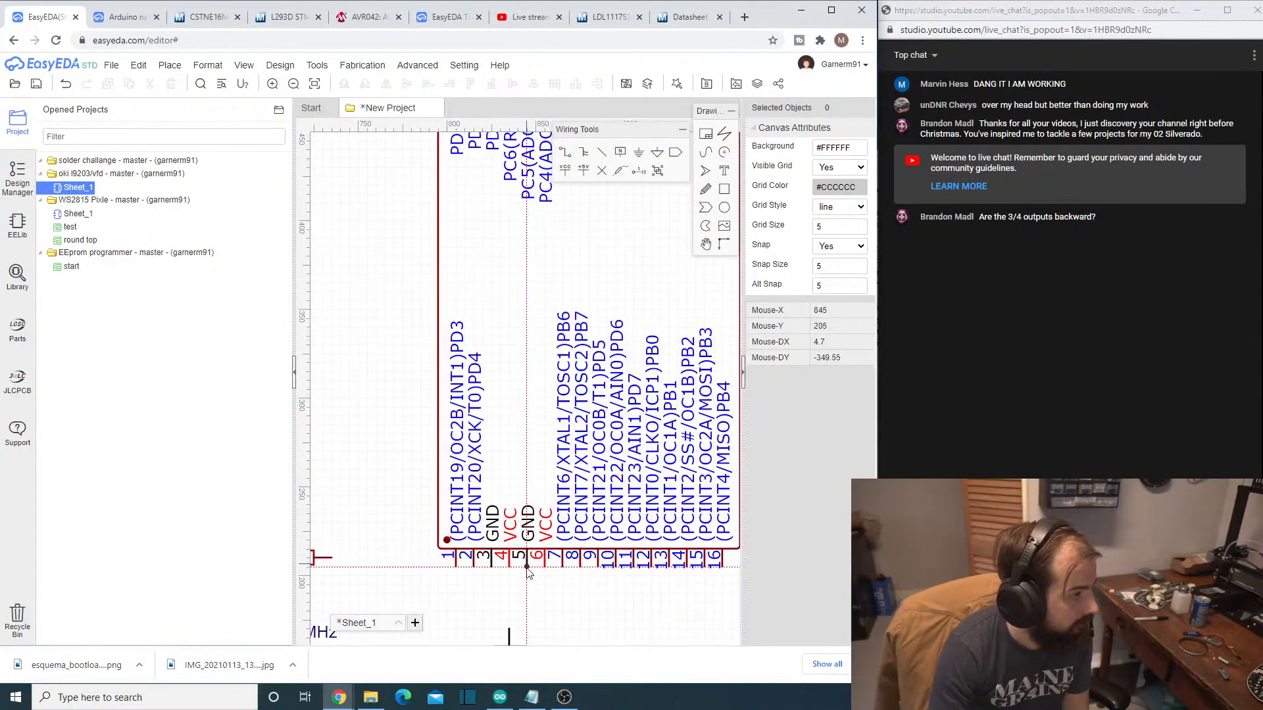
pyautogui.moveTo(532, 582); pyautogui.dragTo(550, 490, button='right')
pyautogui.scroll(2, 551, 492)
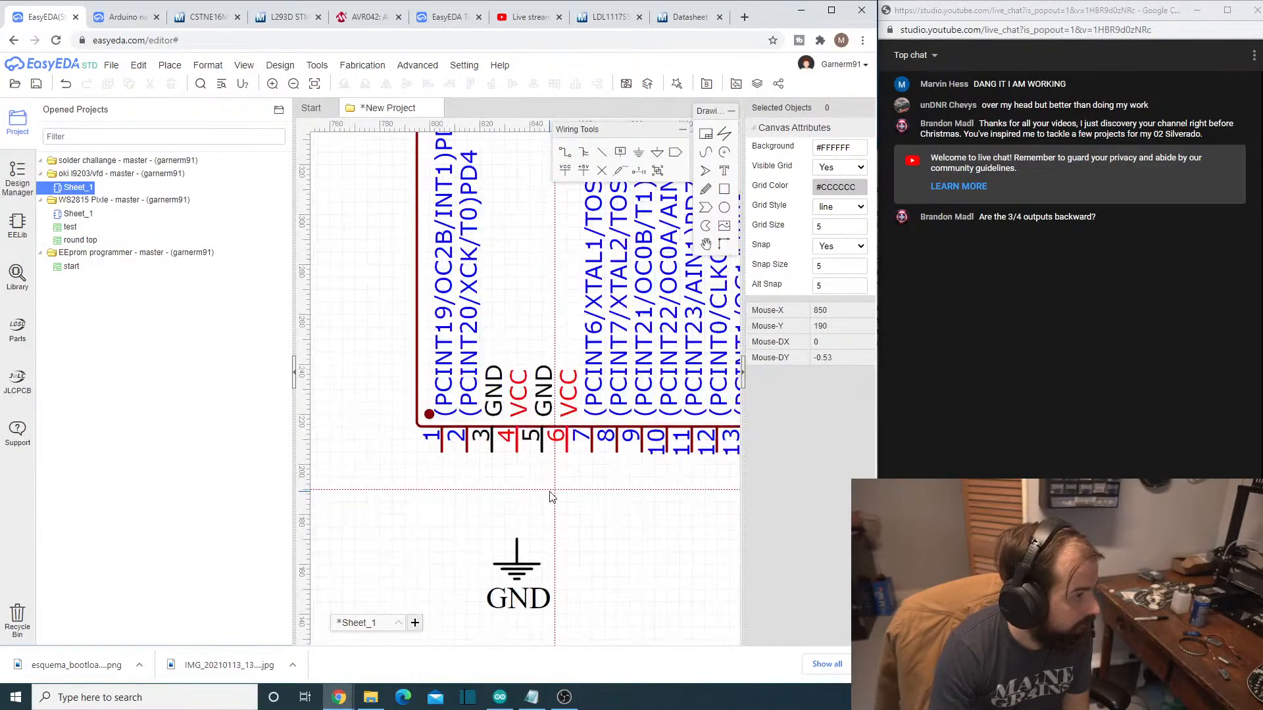
pyautogui.click(492, 452)
pyautogui.click(517, 540)
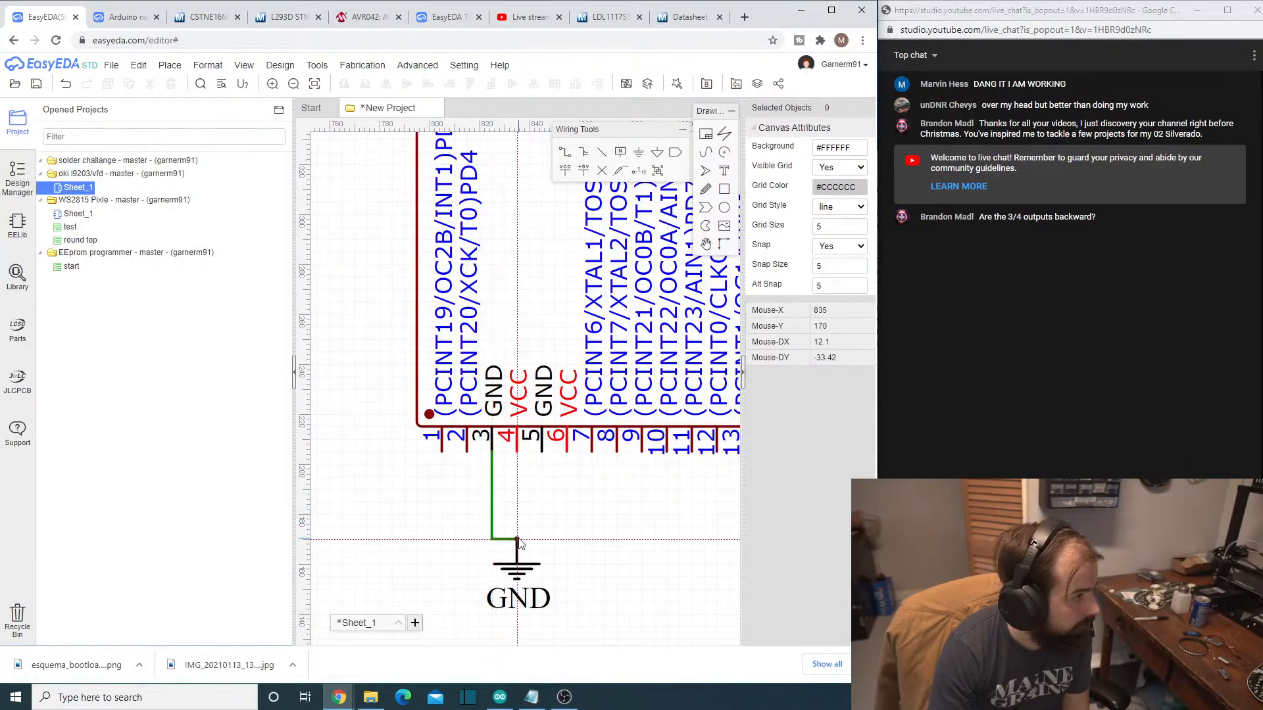
pyautogui.click(542, 452)
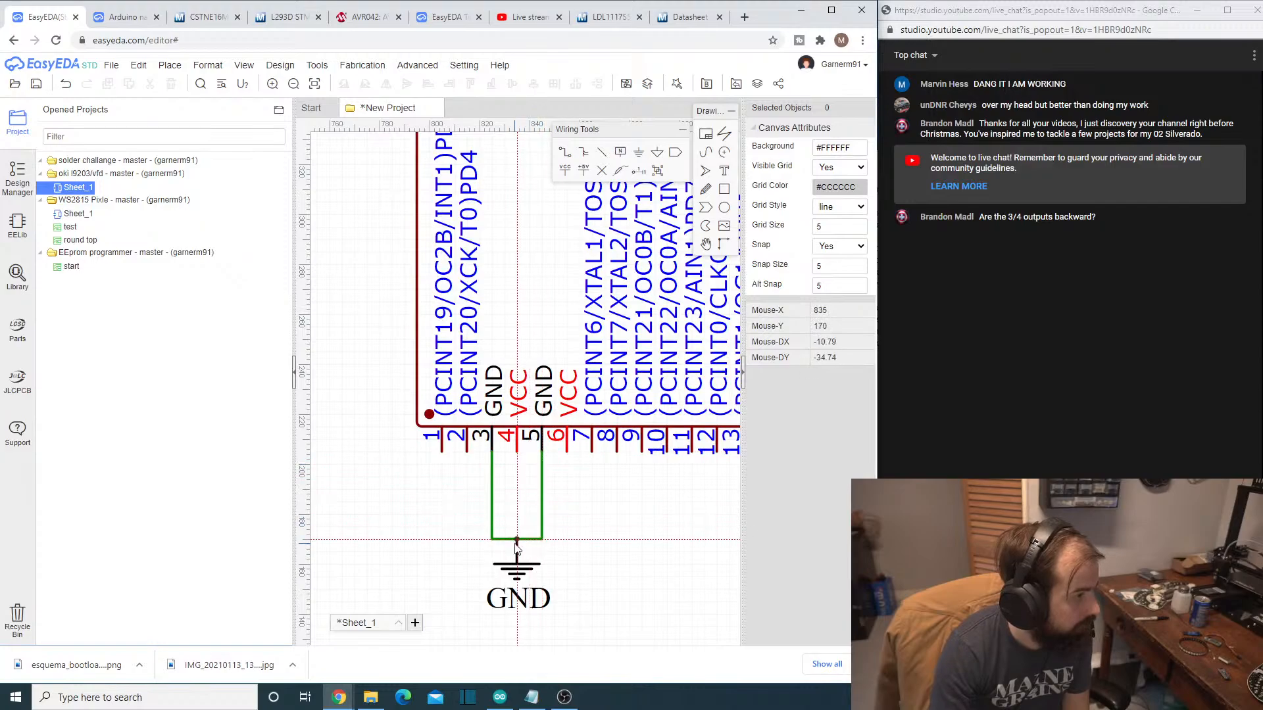
pyautogui.click(517, 540)
# - Examine the ATMEGA328P-AU's pins on both edges and the nearby resistor R1 and crystal X1
pyautogui.scroll(-2, 632, 535)
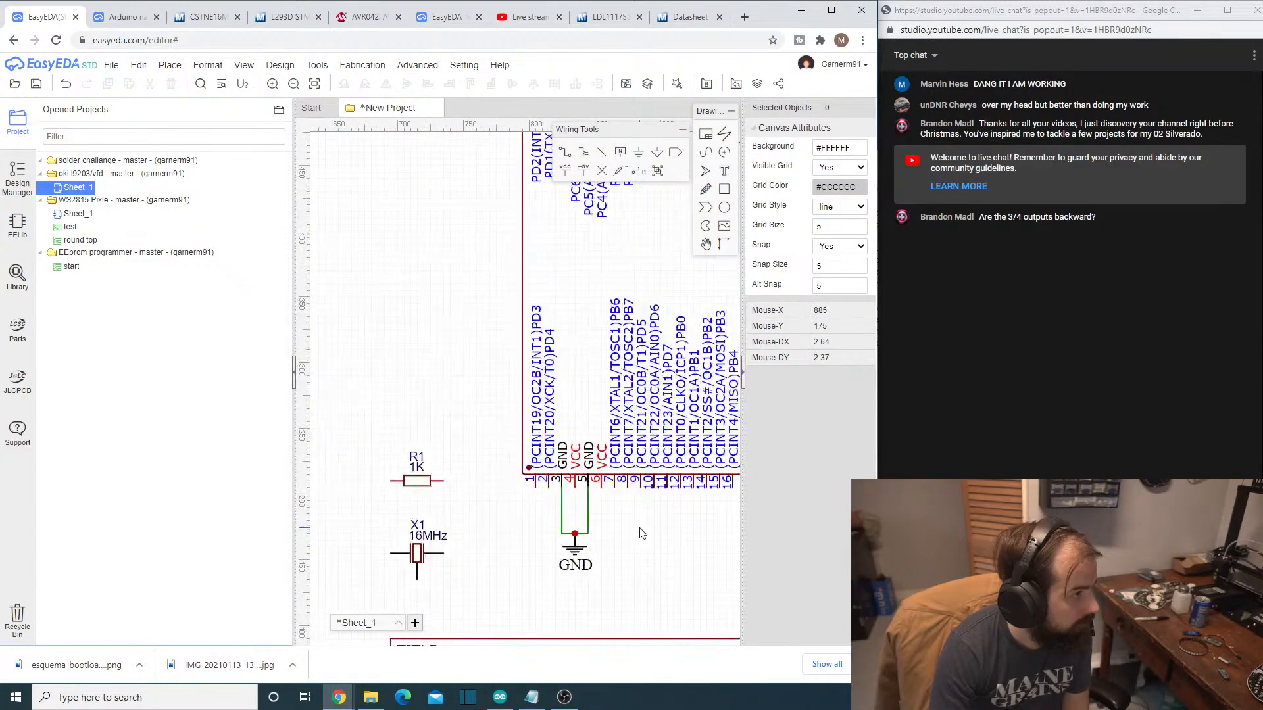
pyautogui.moveTo(627, 495); pyautogui.dragTo(551, 604, button='right')
pyautogui.moveTo(430, 367); pyautogui.dragTo(425, 430, button='right')
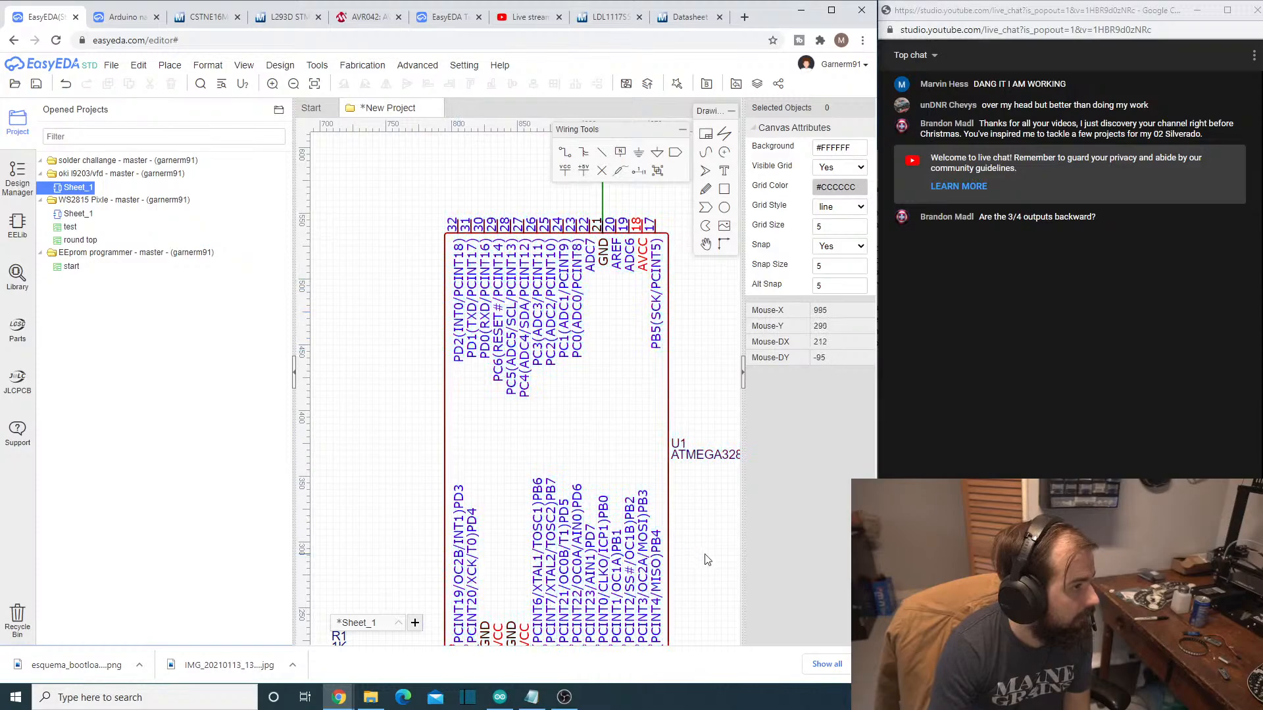
pyautogui.moveTo(705, 556); pyautogui.dragTo(690, 500, button='right')
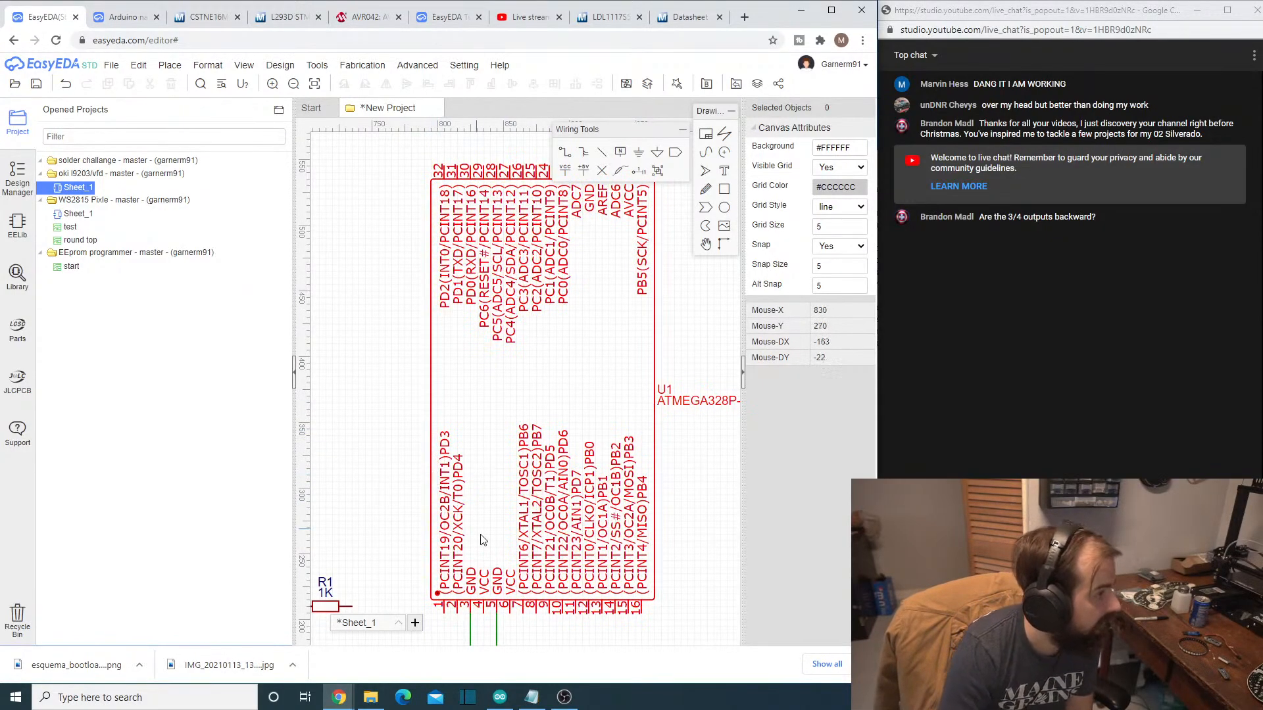
pyautogui.scroll(2, 534, 524)
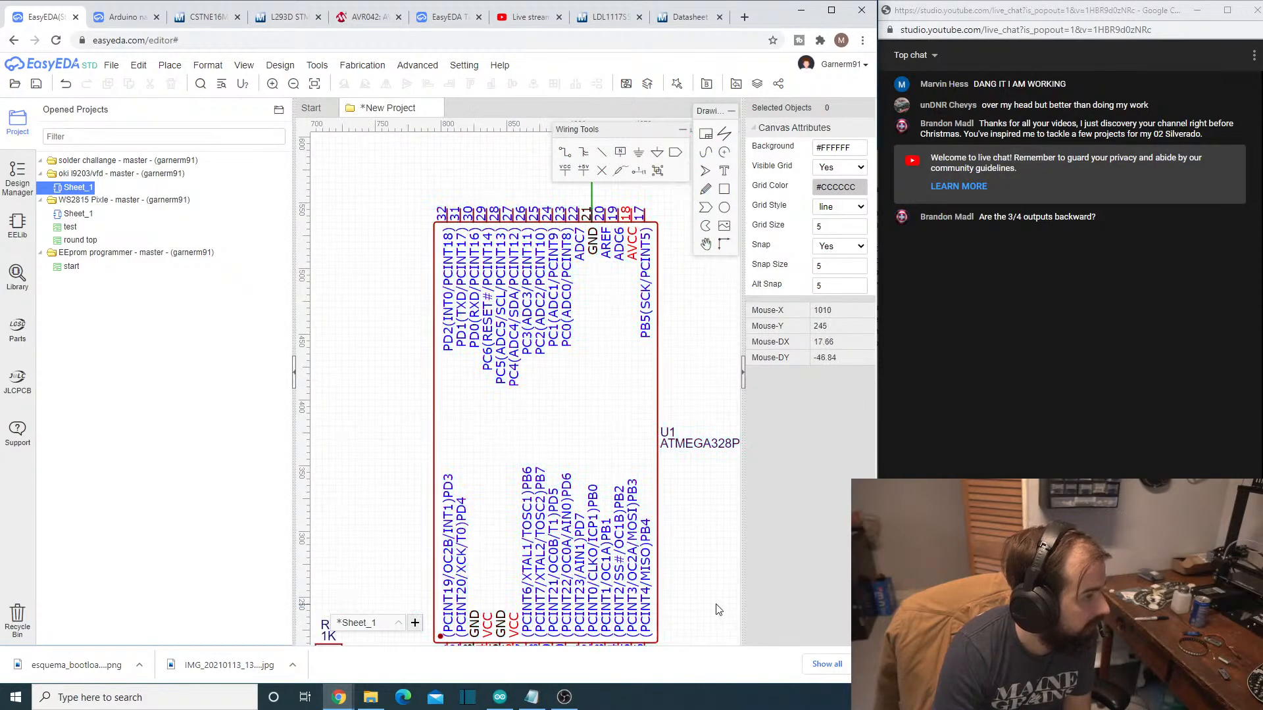
pyautogui.scroll(-8, 677, 526)
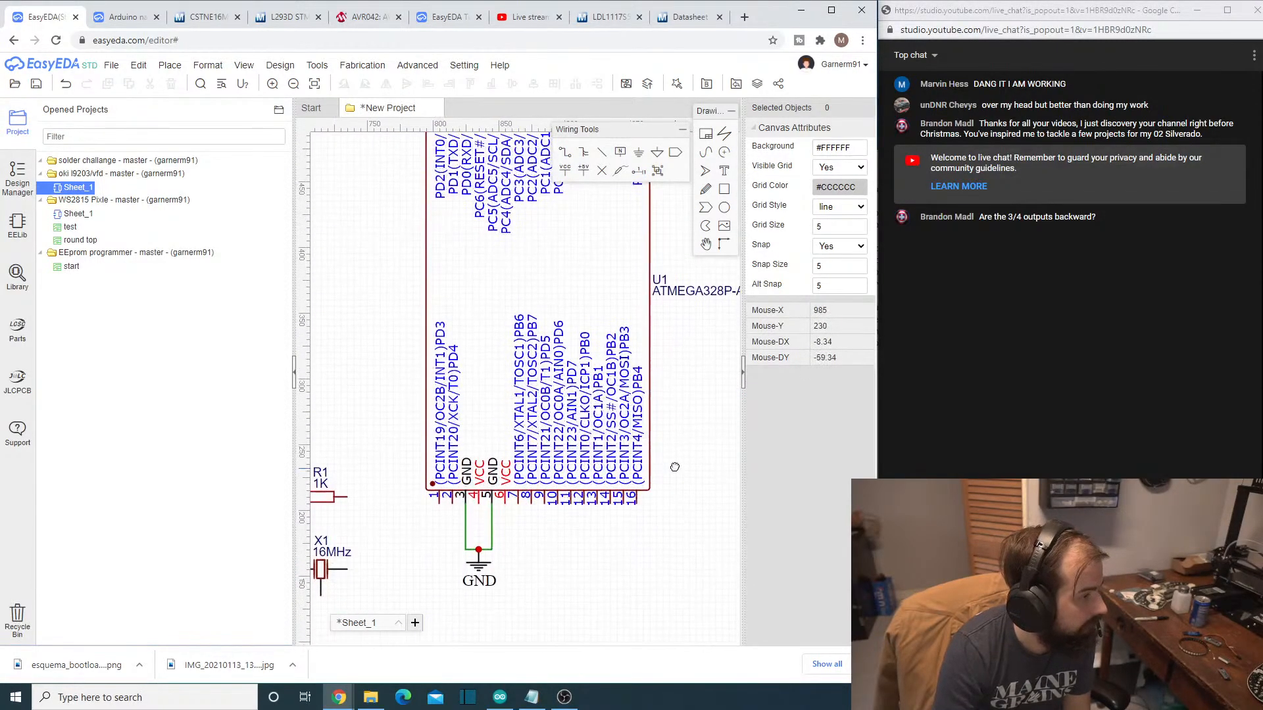
pyautogui.hscroll(-3, 370, 529)
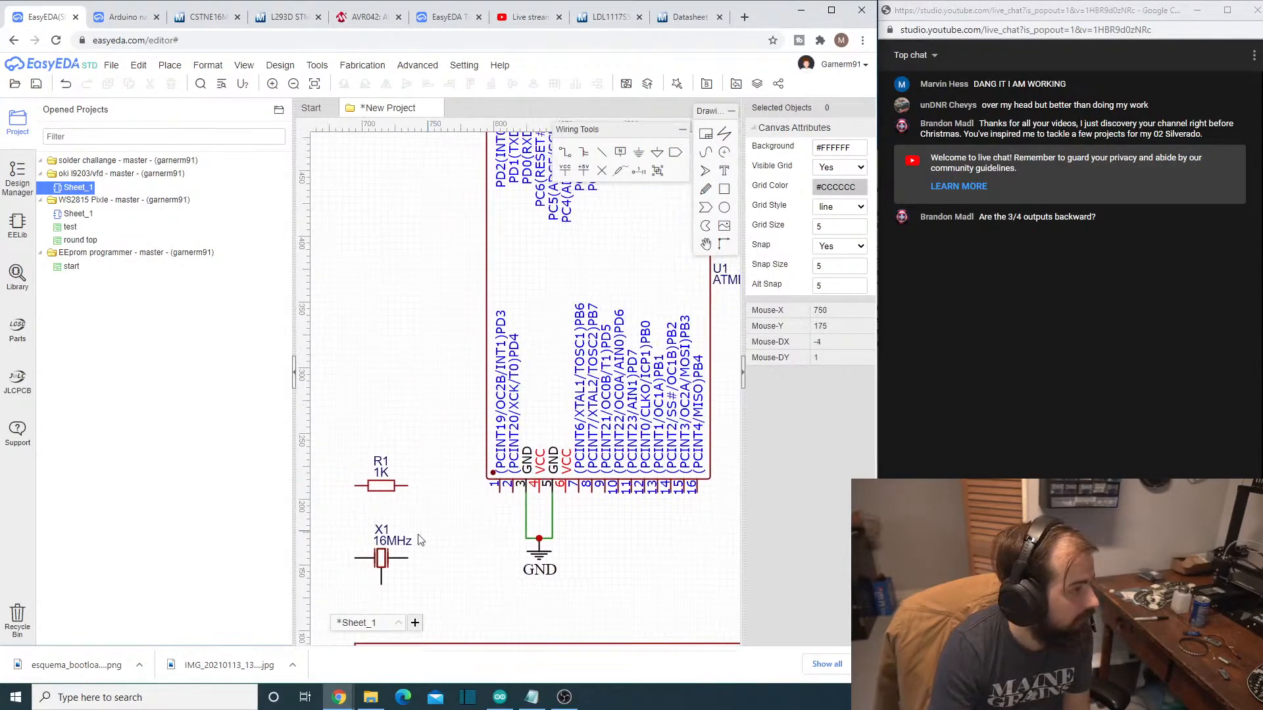
# - Move the 16 MHz crystal X1 below pins 7 and 8 of the ATMEGA328P-AU, beside the GND flag
pyautogui.click(380, 558)
pyautogui.moveTo(380, 558); pyautogui.dragTo(587, 594)
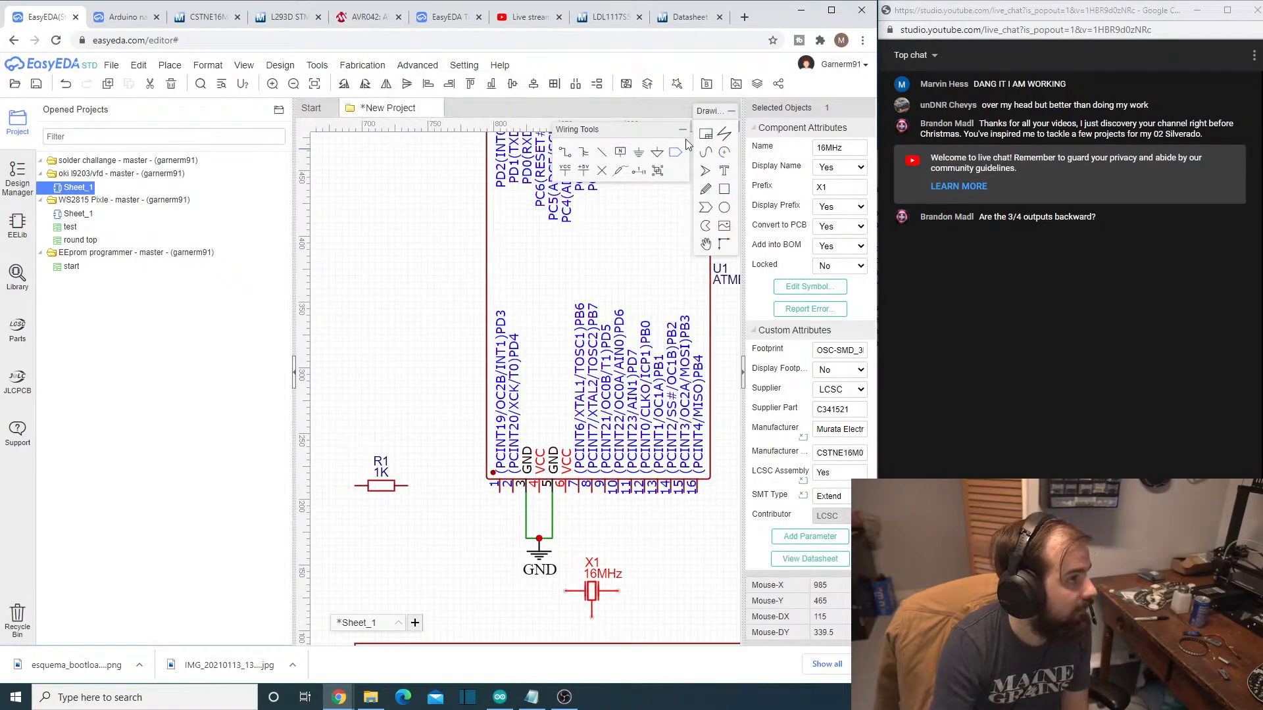
# - Wire pin 7 (XTAL1) of the ATMEGA328P-AU to crystal X1's left terminal and pin 8 (XTAL2) to its right terminal
pyautogui.click(565, 155)
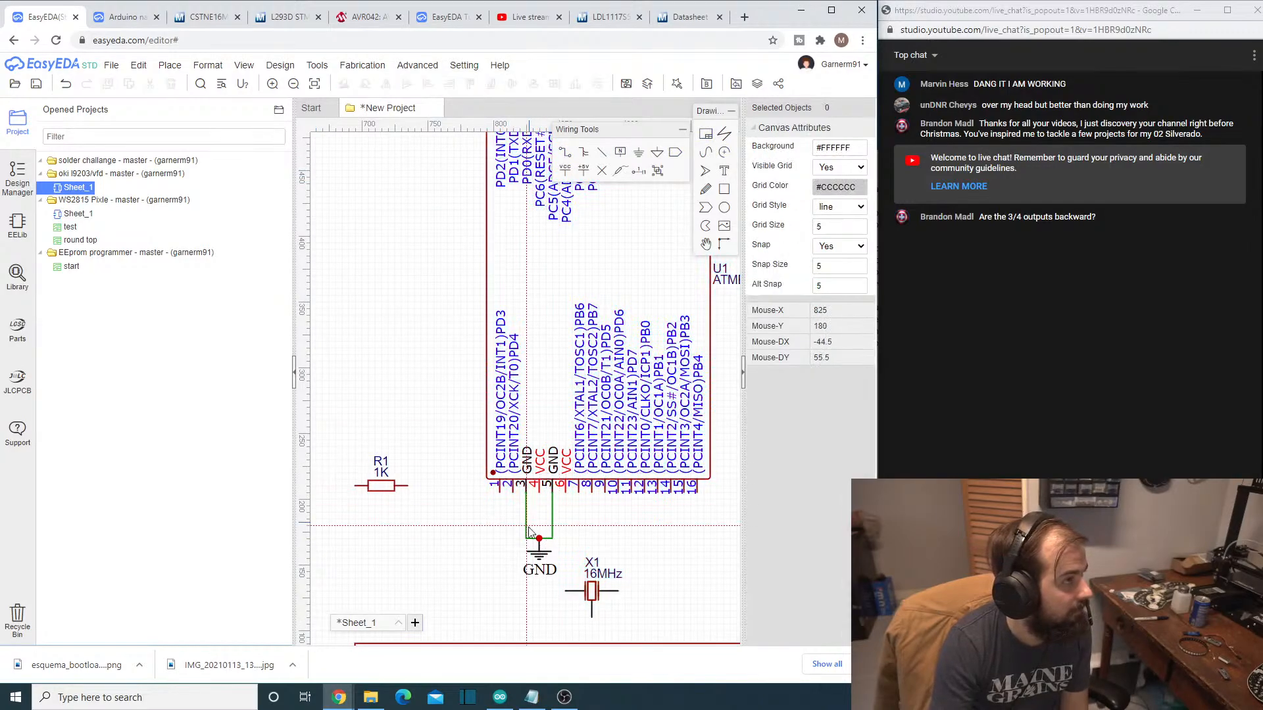
pyautogui.click(568, 589)
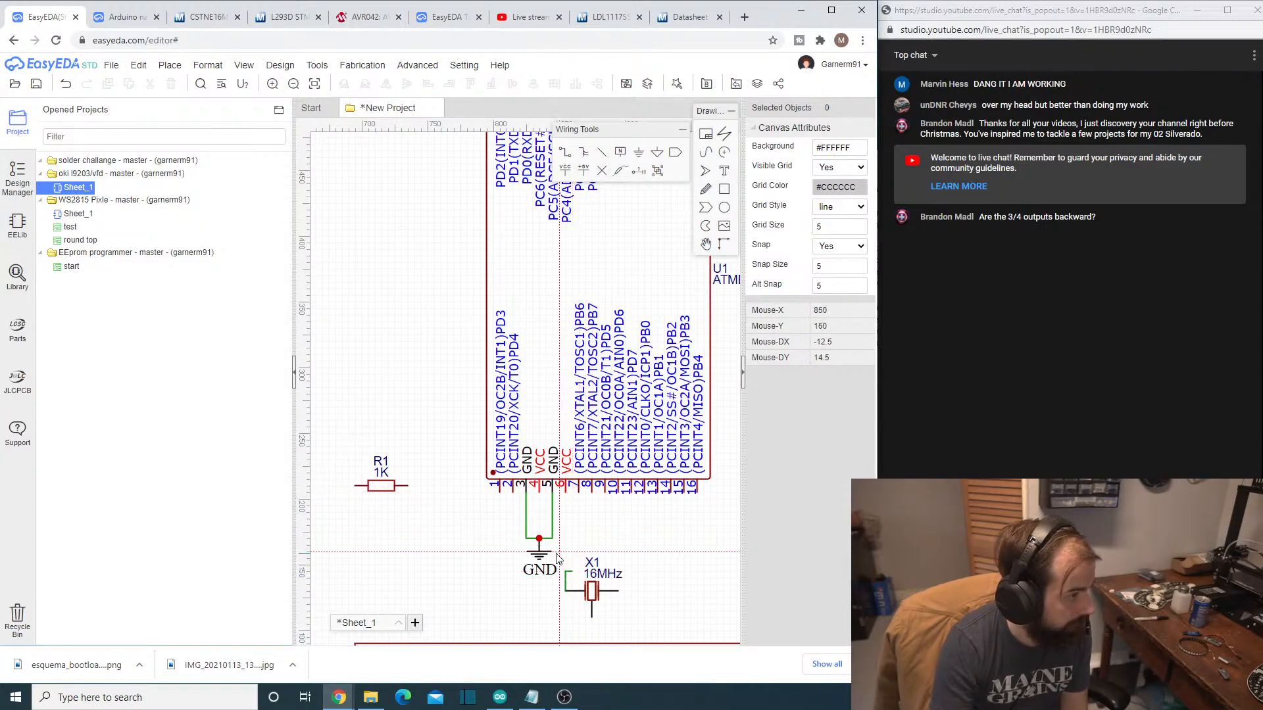
pyautogui.hotkey('ctrl', 'z')
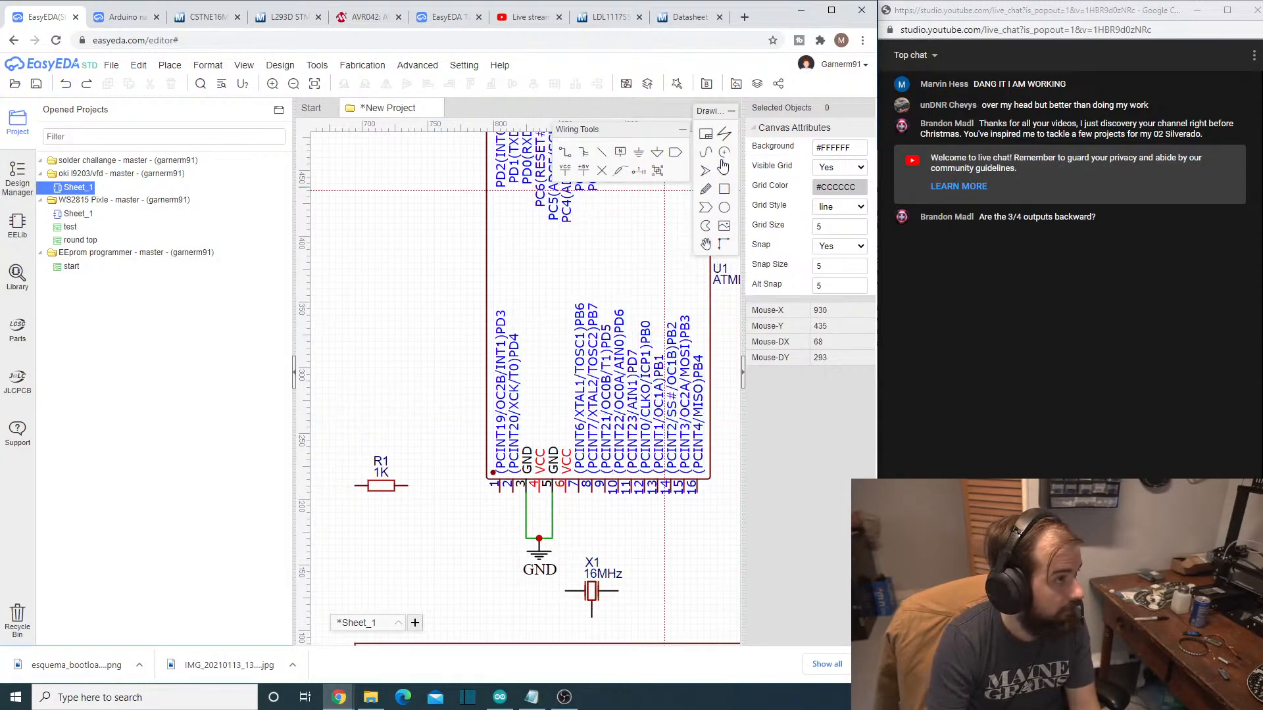
pyautogui.click(578, 493)
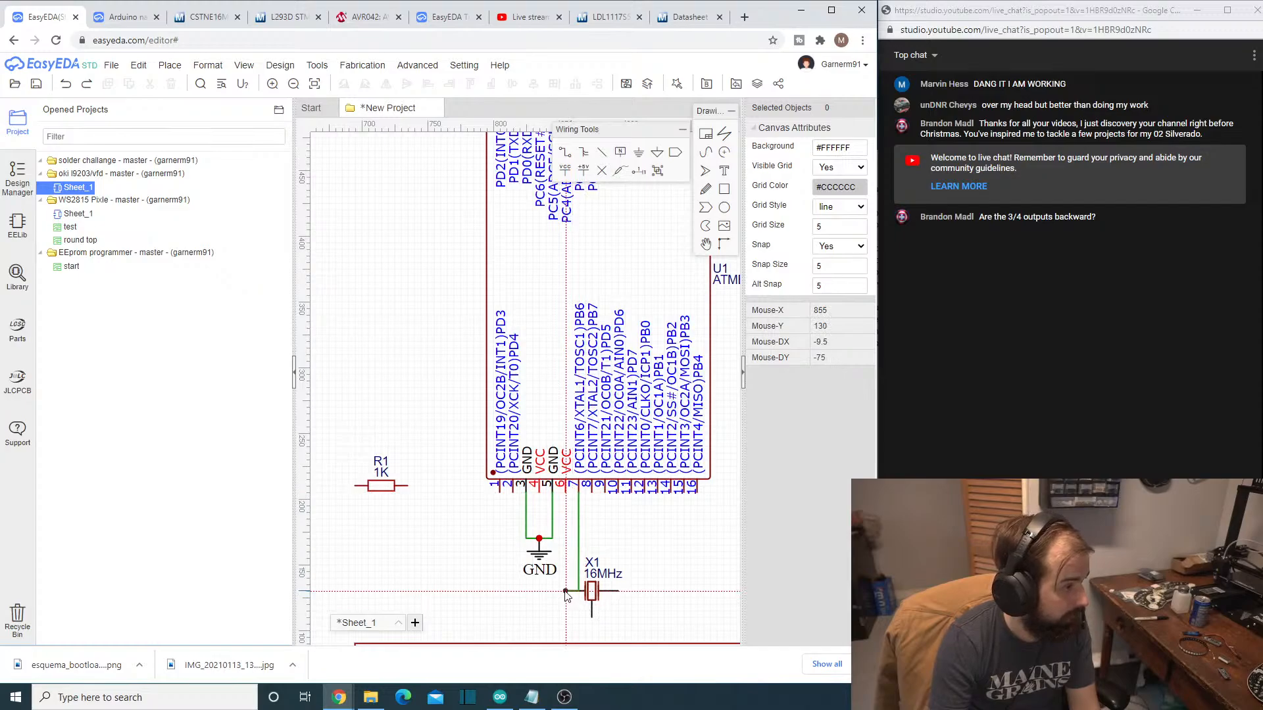
pyautogui.click(565, 590)
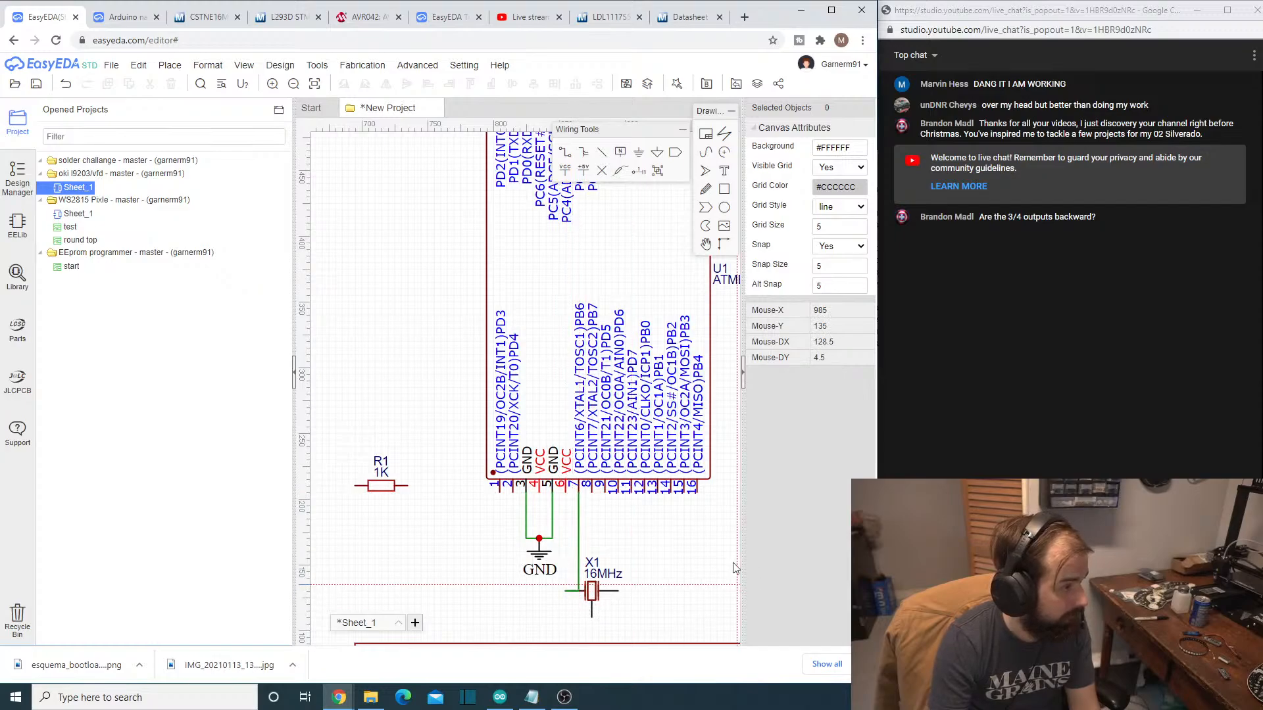
pyautogui.click(592, 492)
pyautogui.click(619, 591)
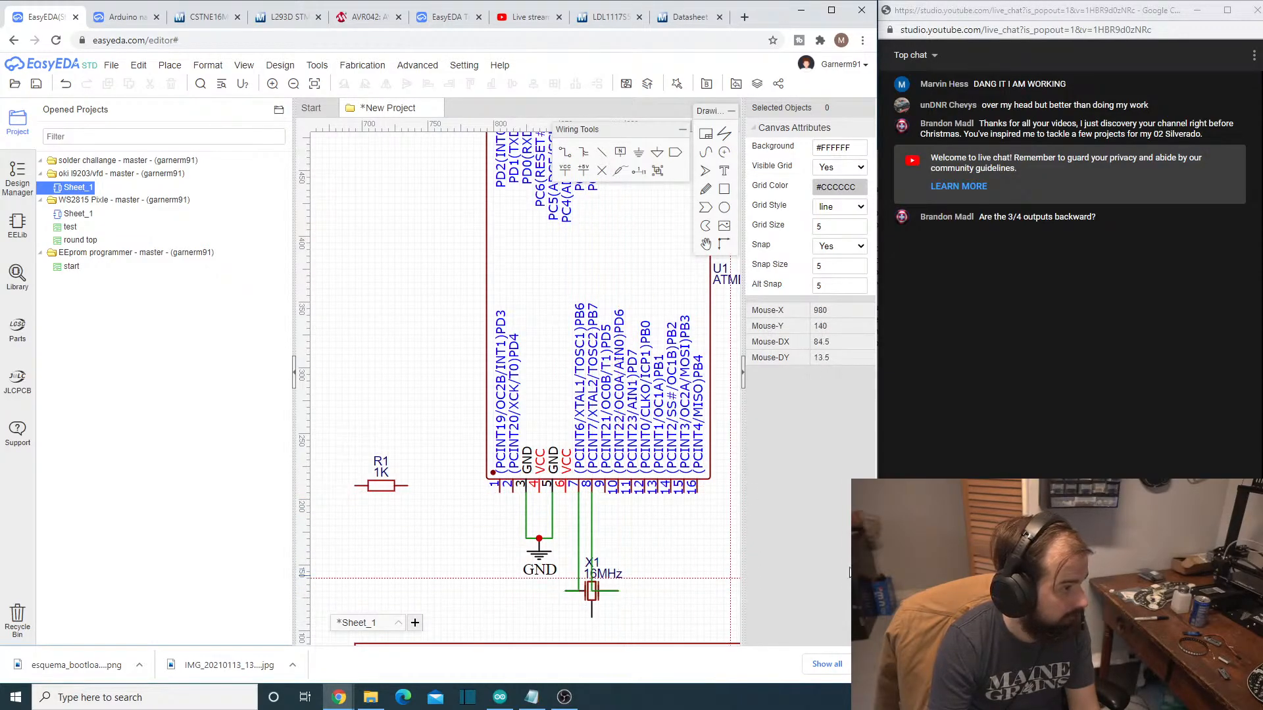
# - Wire crystal X1's middle terminal to the junction at the GND flag below the ATMEGA328P-AU
pyautogui.click(593, 619)
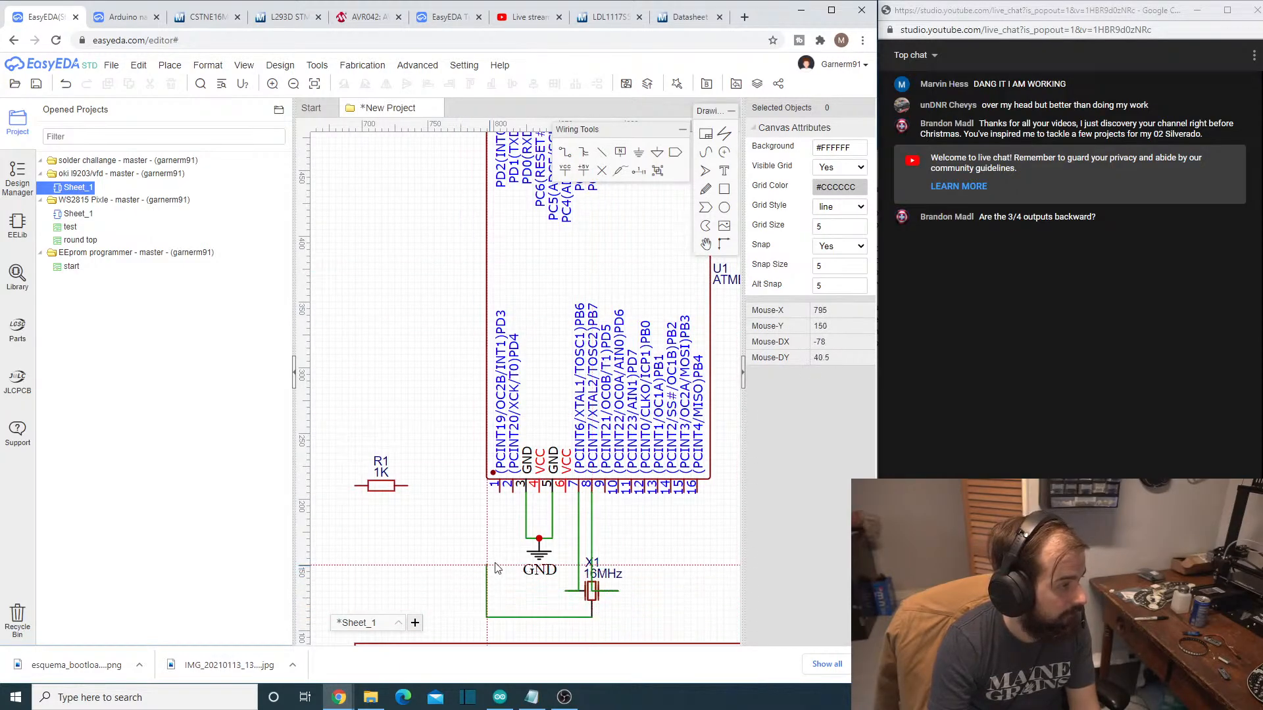
pyautogui.click(540, 538)
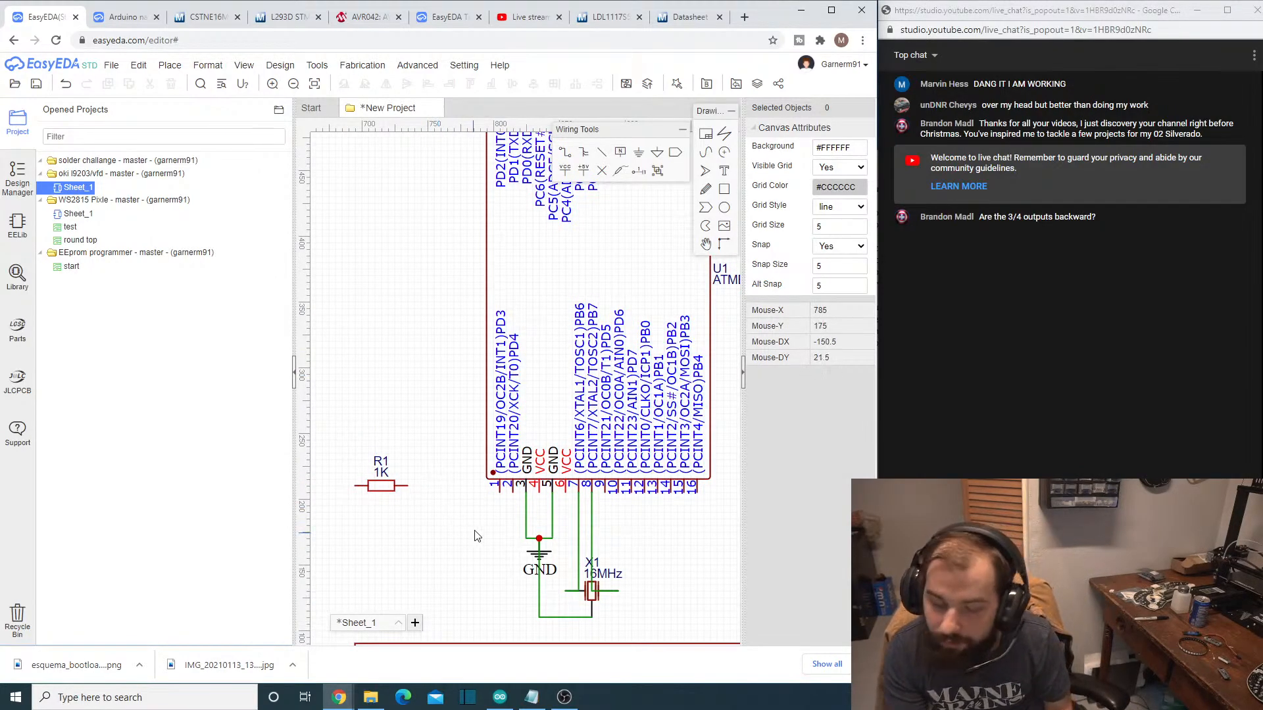
pyautogui.scroll(1, 500, 534)
pyautogui.scroll(-1, 499, 534)
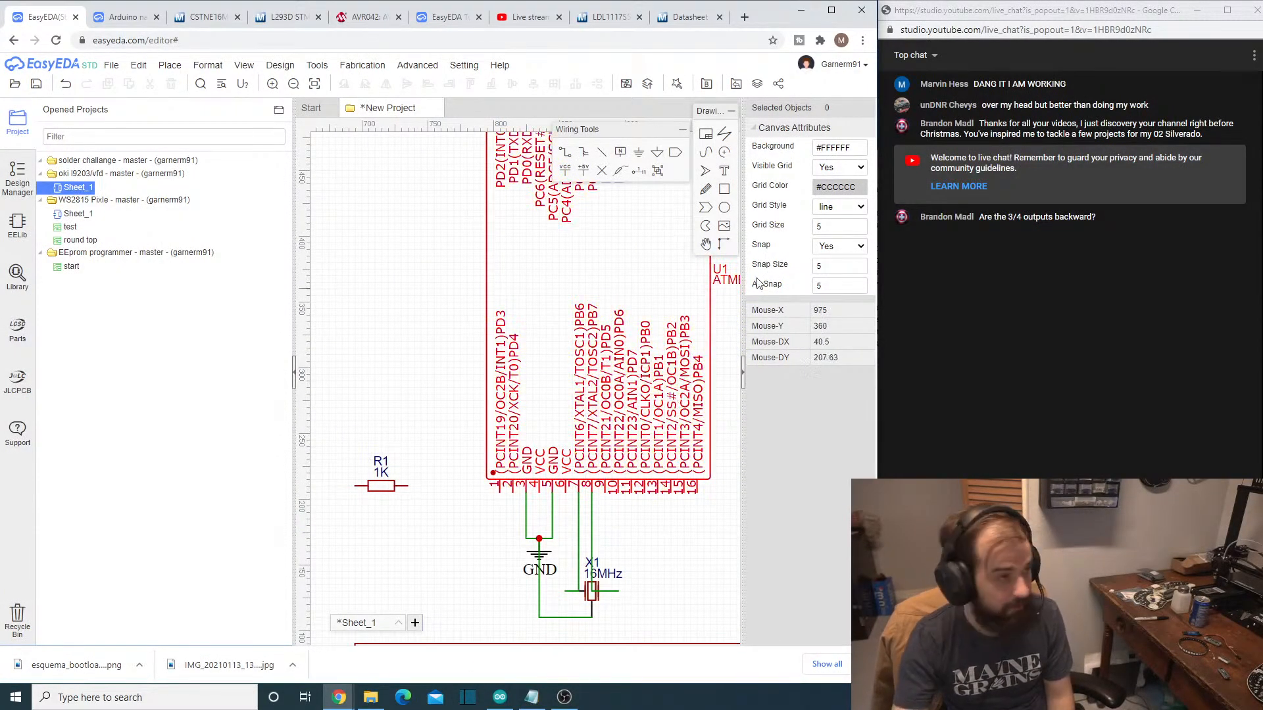
# - Move the 1K resistor R1 above the upper edge of the ATMEGA328P-AU, near the reset pin
pyautogui.moveTo(505, 296); pyautogui.dragTo(439, 457, button='right')
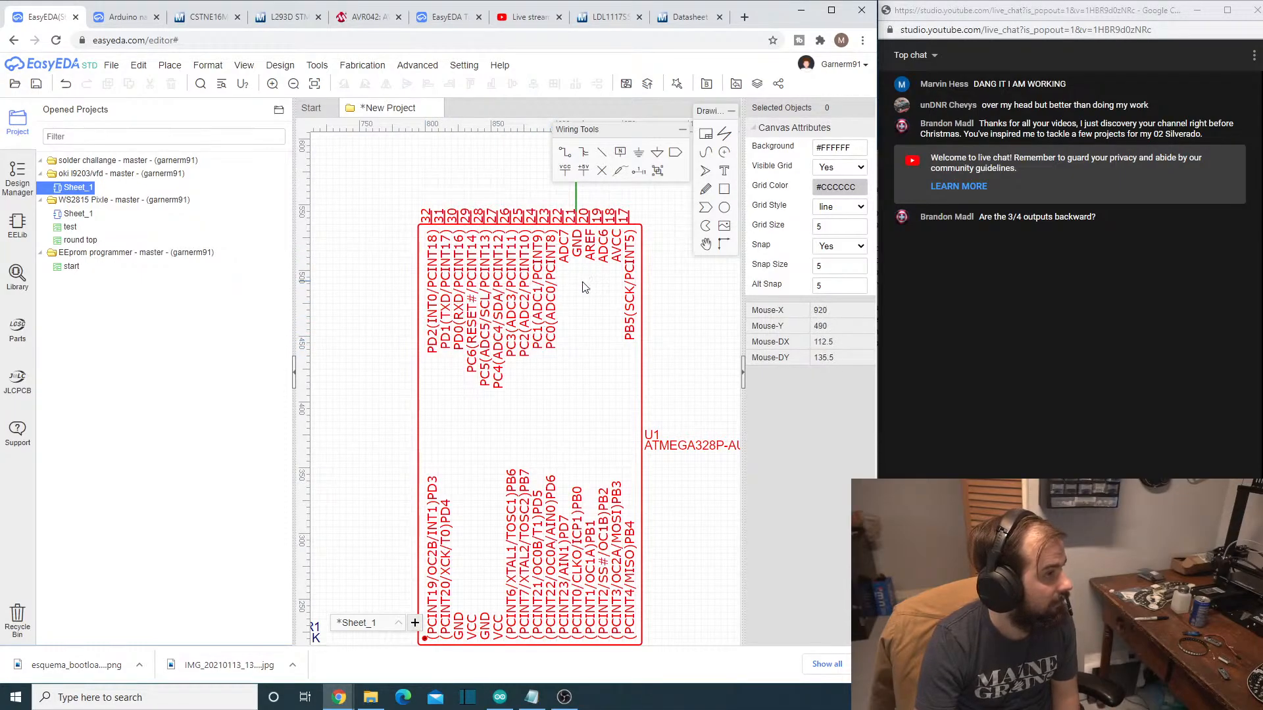
pyautogui.moveTo(676, 563); pyautogui.dragTo(676, 525, button='right')
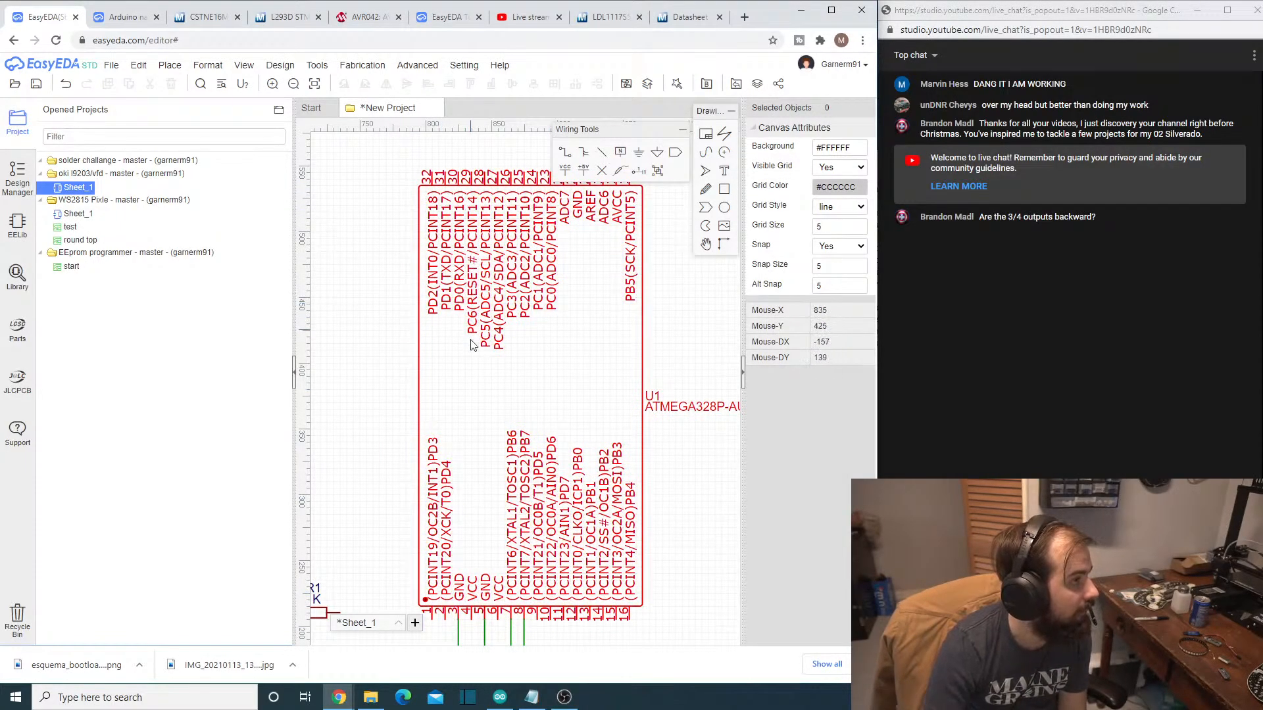
pyautogui.scroll(-2, 414, 491)
pyautogui.moveTo(343, 577); pyautogui.dragTo(481, 191)
# - Wire reset pin 29 (PC6) of the ATMEGA328P-AU to the left terminal of resistor R1
pyautogui.click(566, 156)
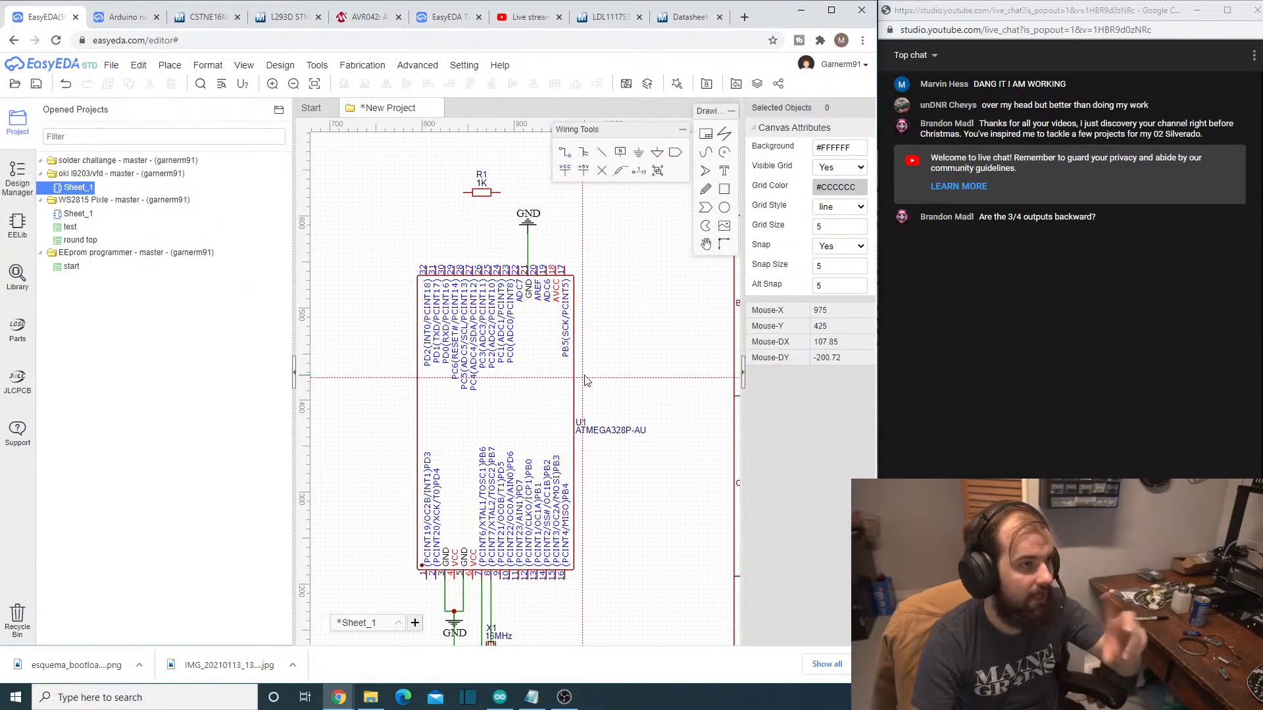
pyautogui.scroll(3, 458, 321)
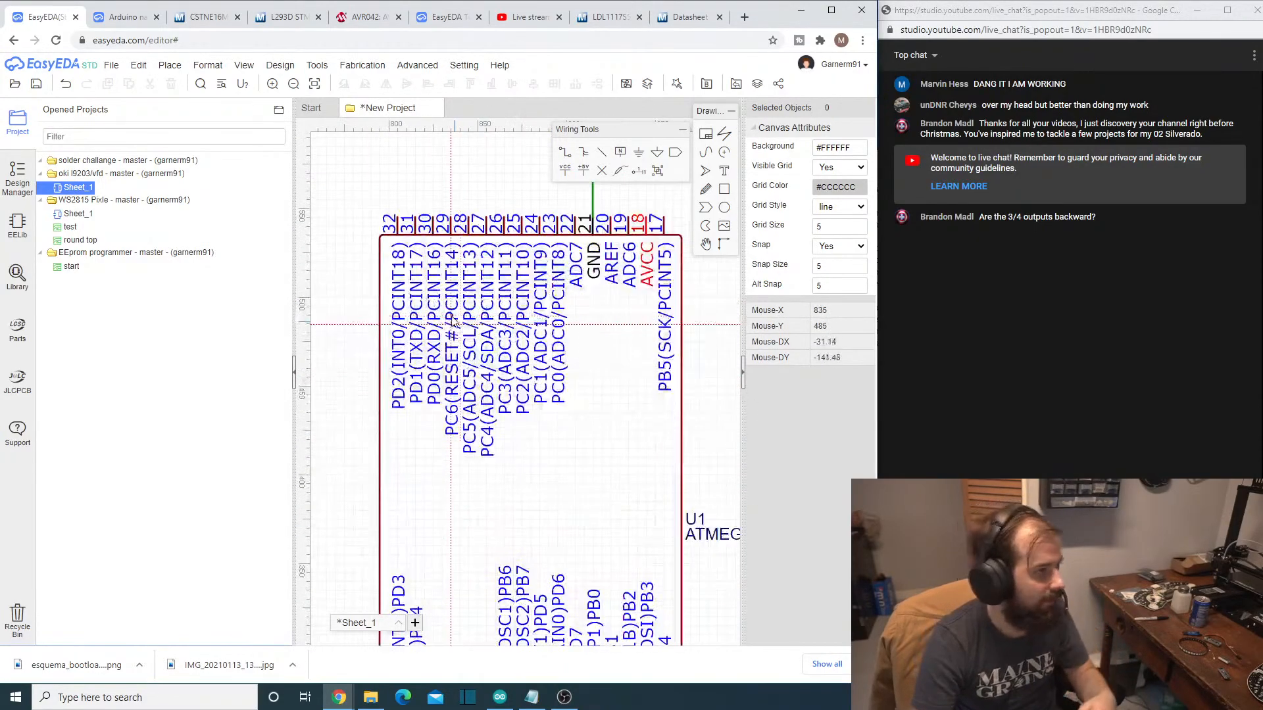
pyautogui.moveTo(430, 184); pyautogui.dragTo(425, 339, button='right')
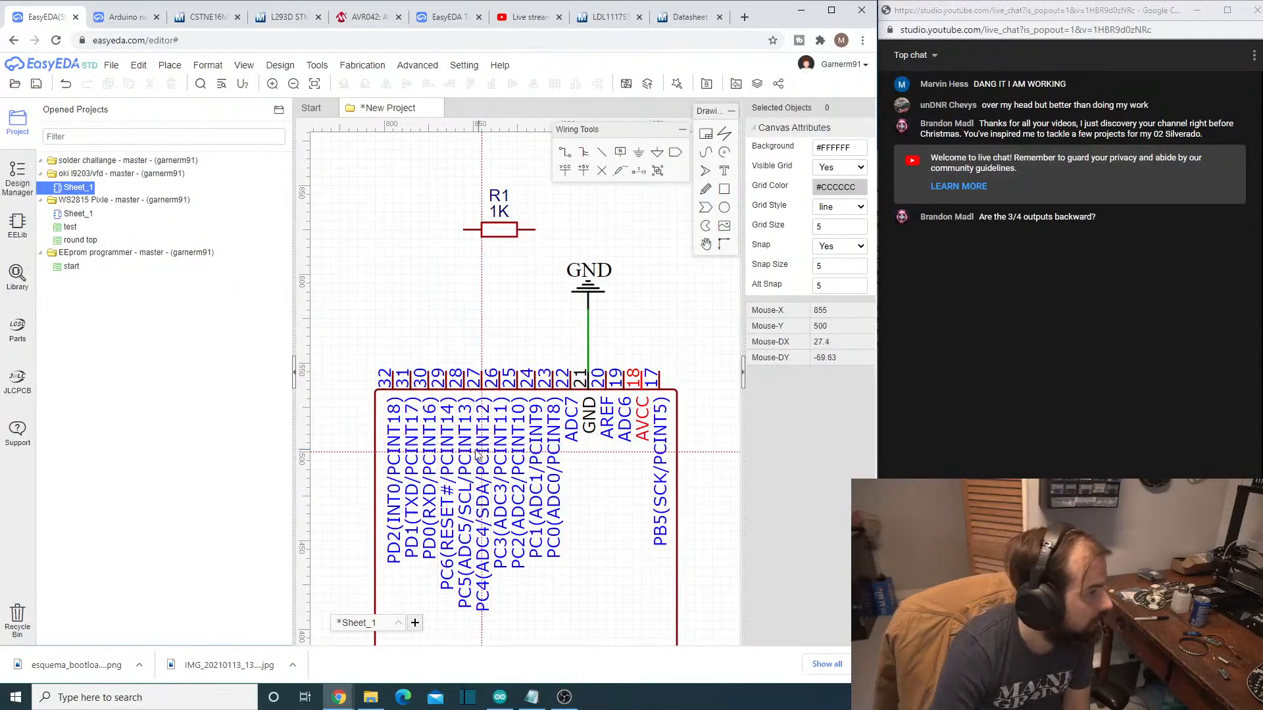
pyautogui.click(446, 373)
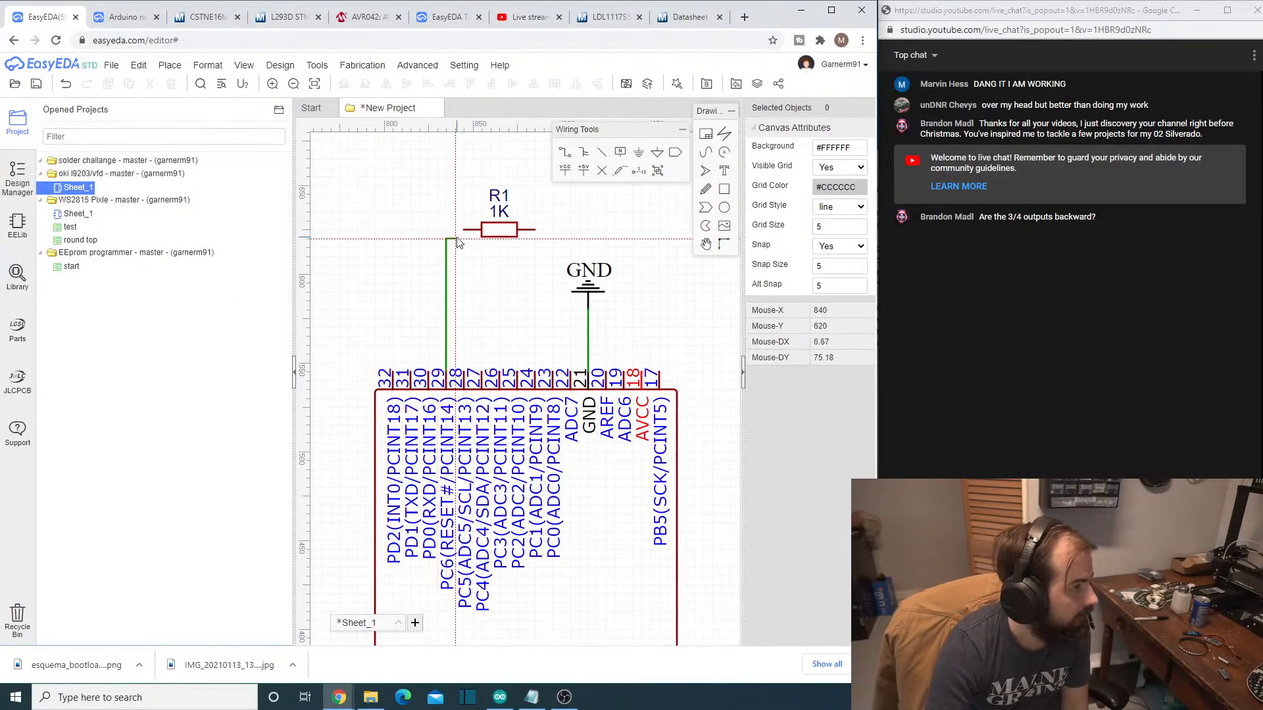
pyautogui.click(464, 230)
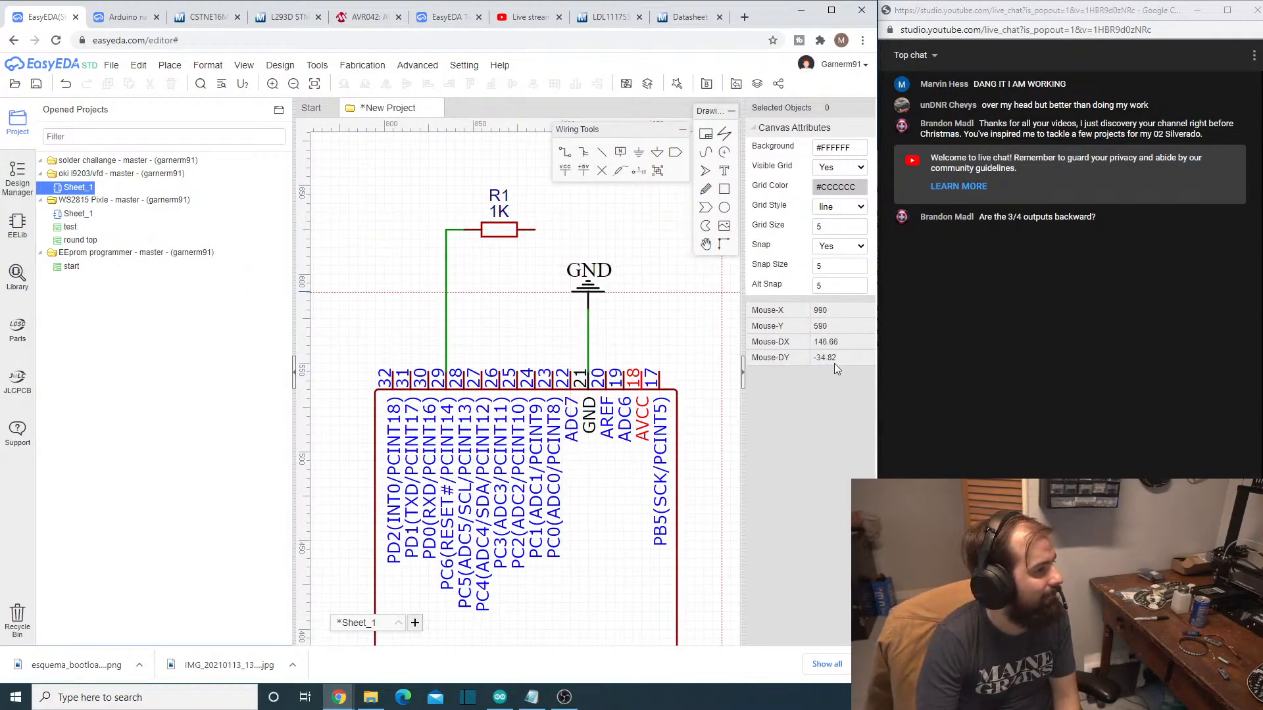
# - Wire AREF pin 20 to AVCC pin 18 on the upper edge of the ATMEGA328P-AU
pyautogui.scroll(-5, 679, 462)
pyautogui.scroll(3, 651, 541)
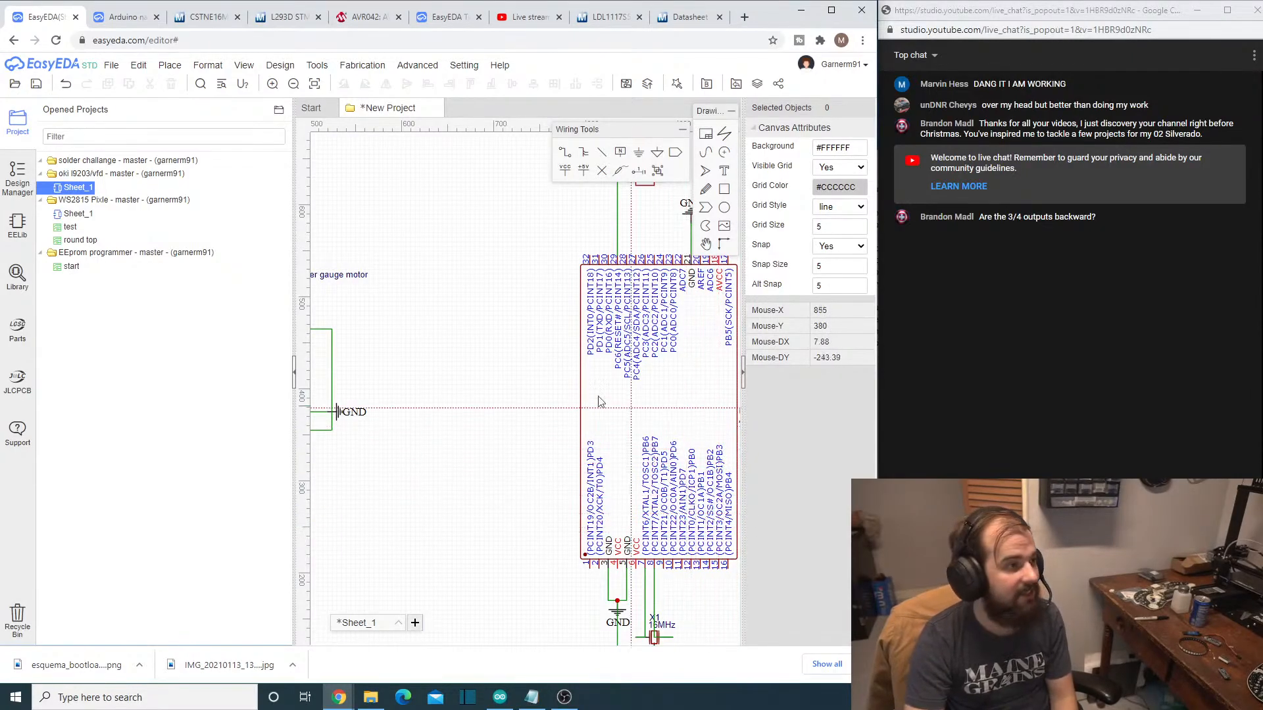
pyautogui.scroll(4, 541, 376)
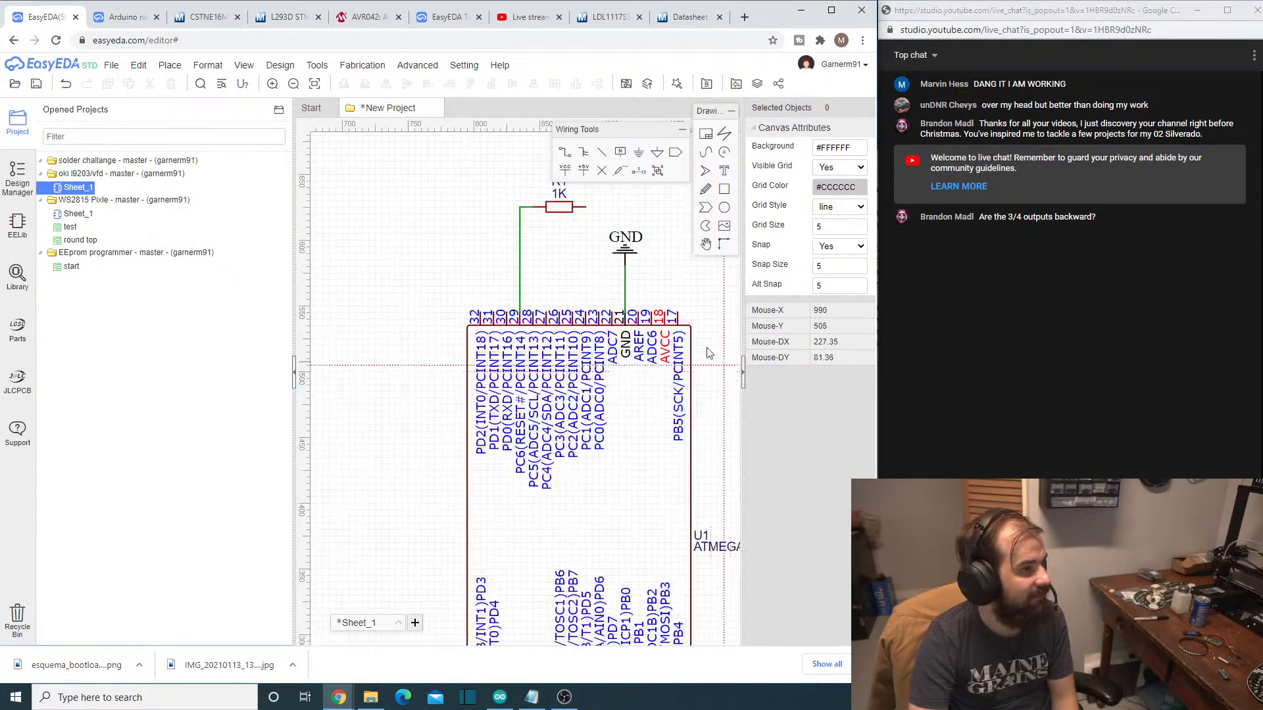
pyautogui.click(638, 313)
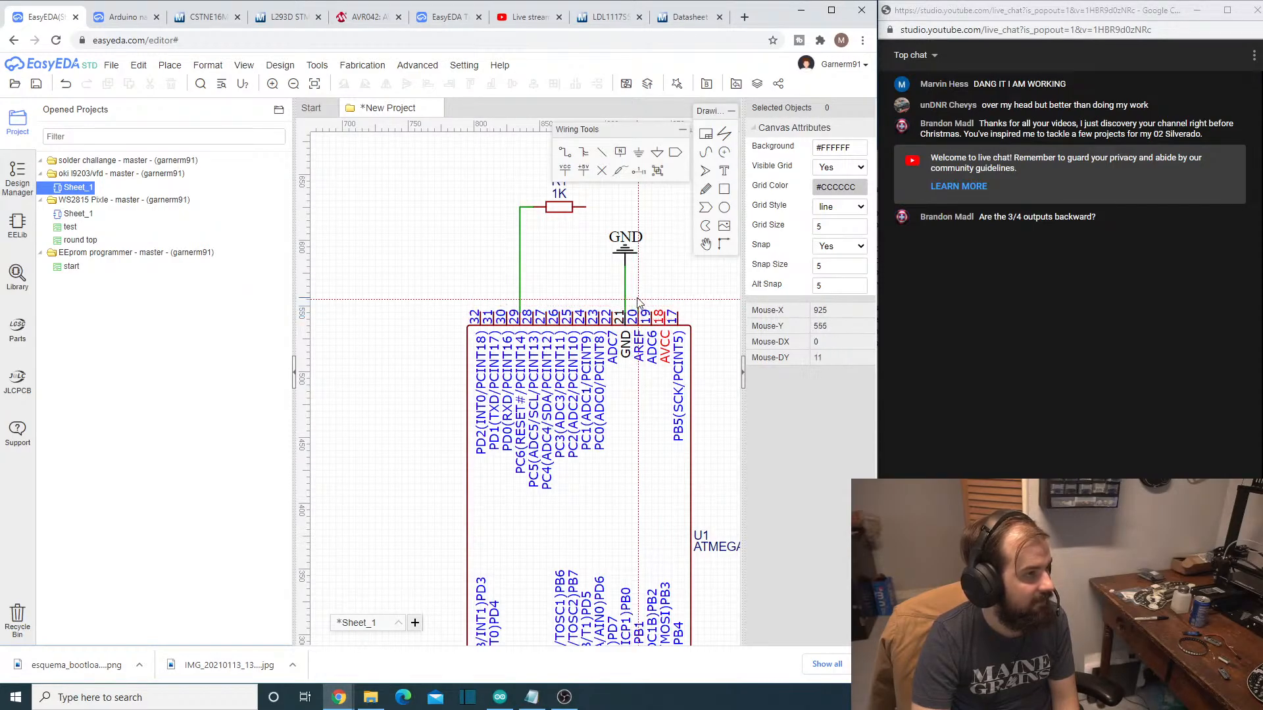
pyautogui.click(638, 294)
pyautogui.click(664, 313)
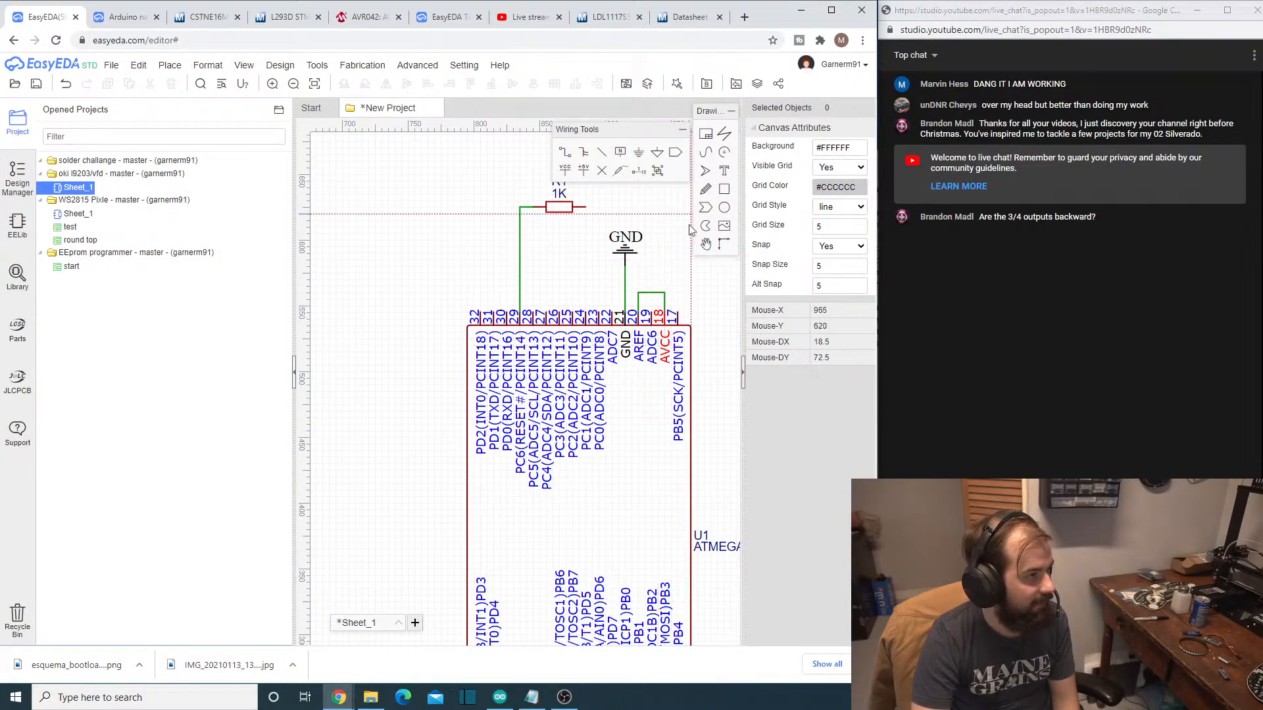
# - Wire resistor R1's right terminal to the corner above pin 18 on the AREF–AVCC wire
pyautogui.scroll(-1, 694, 272)
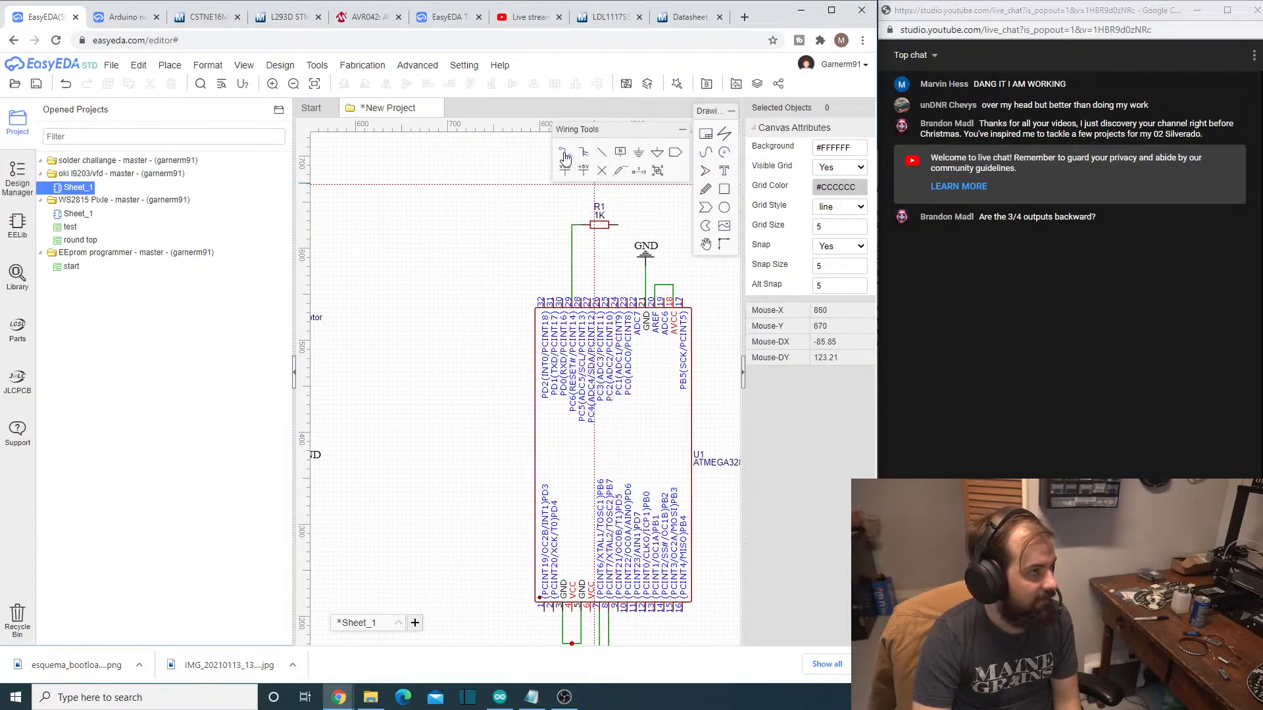
pyautogui.click(612, 225)
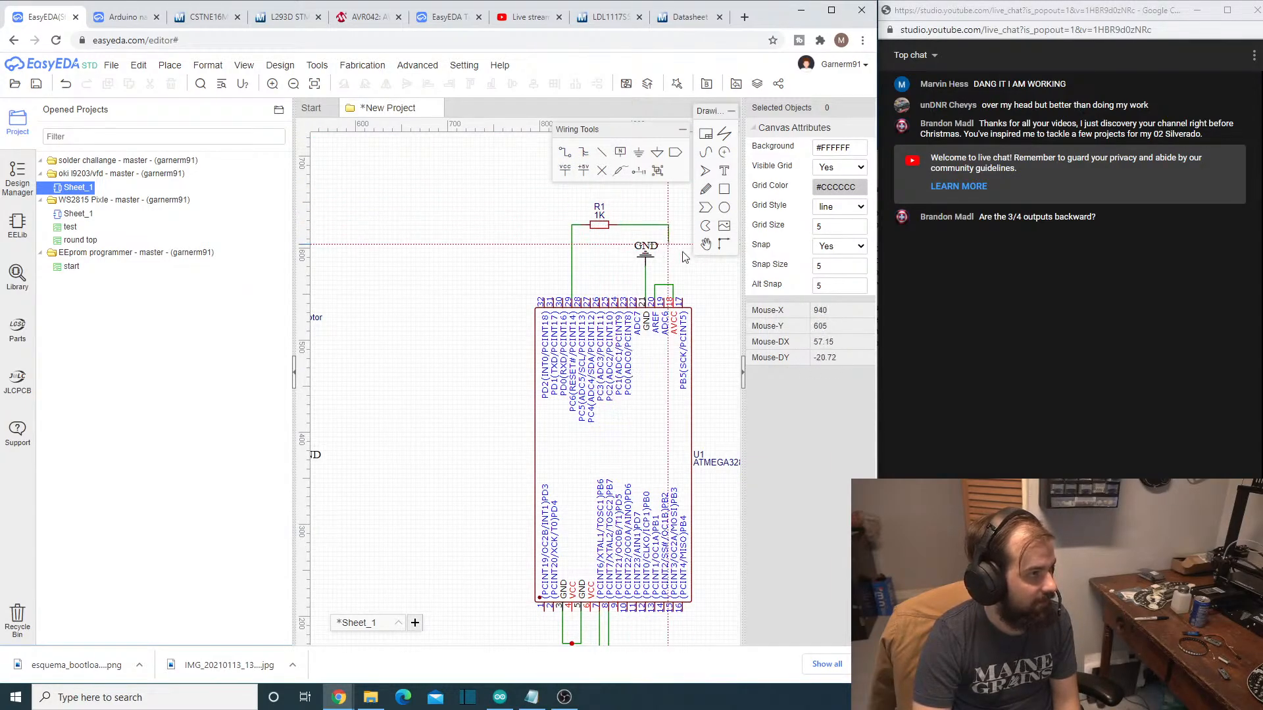
pyautogui.click(672, 285)
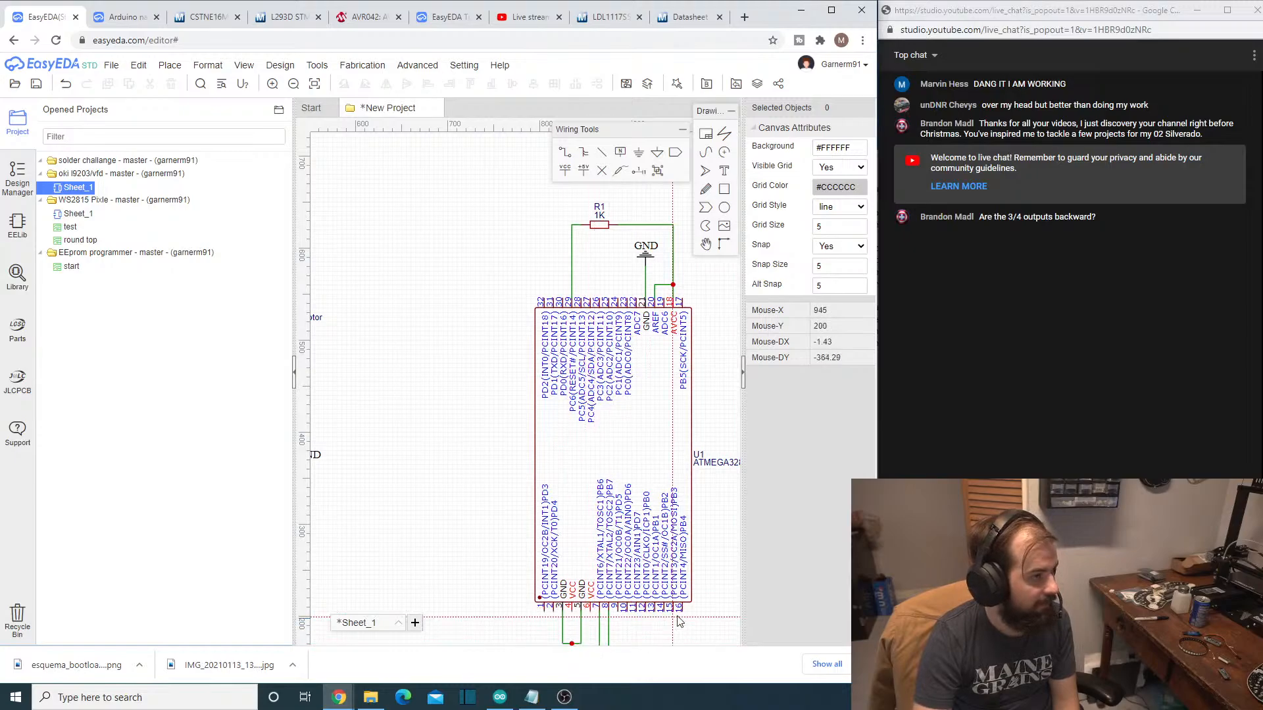
# - Wire VCC pins 4 and 6 of the ATMEGA328P-AU together and run their shared wire out beyond the chip's left side
pyautogui.moveTo(673, 622); pyautogui.dragTo(691, 530, button='right')
pyautogui.scroll(3, 621, 549)
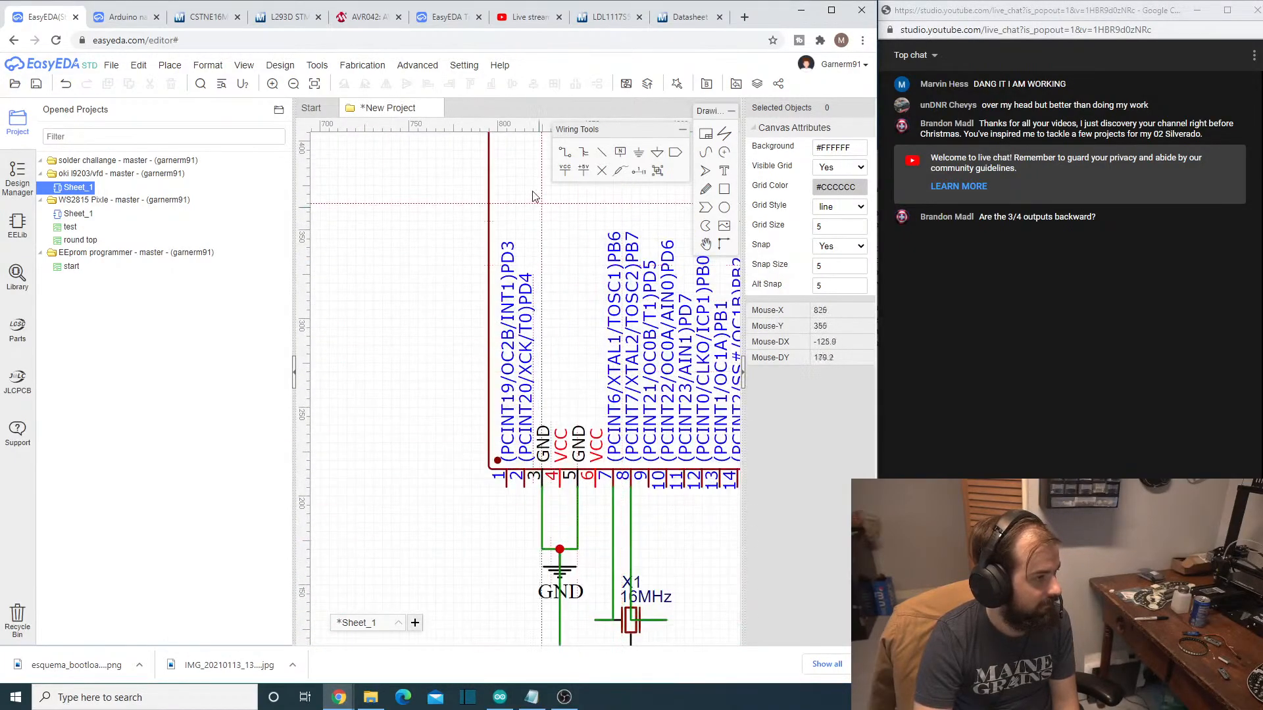
pyautogui.click(558, 486)
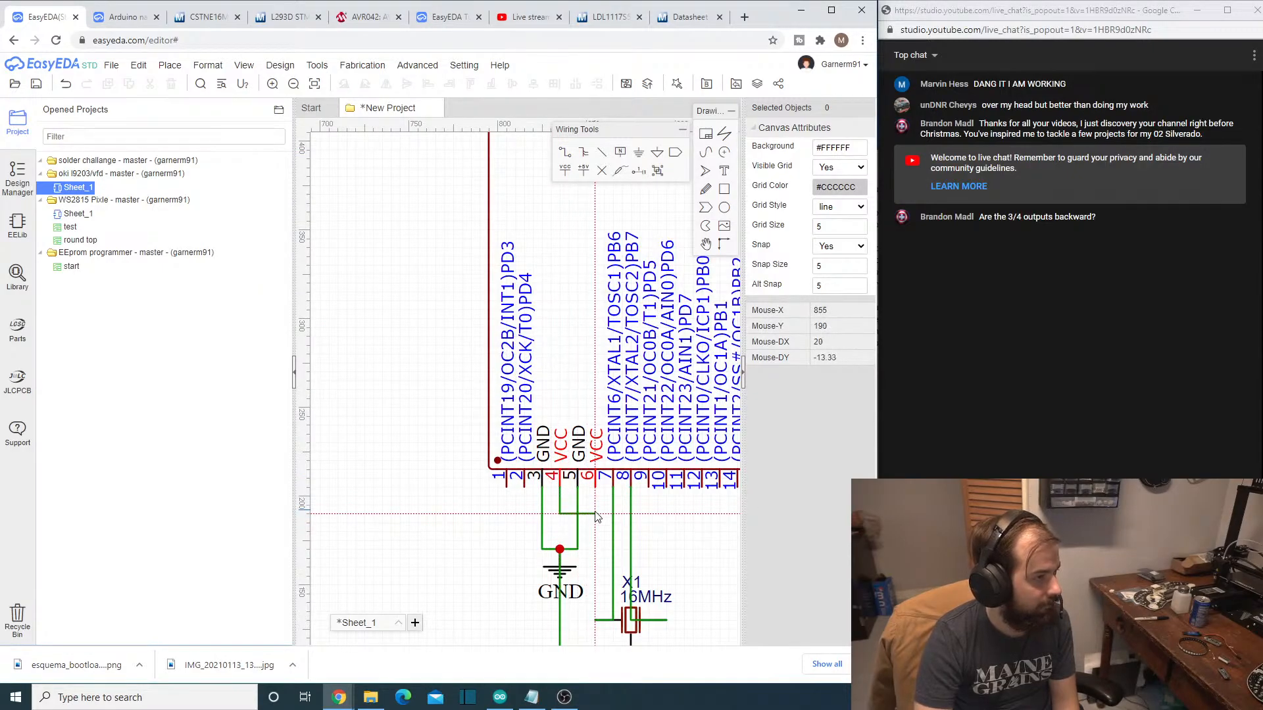
pyautogui.click(595, 513)
pyautogui.click(595, 489)
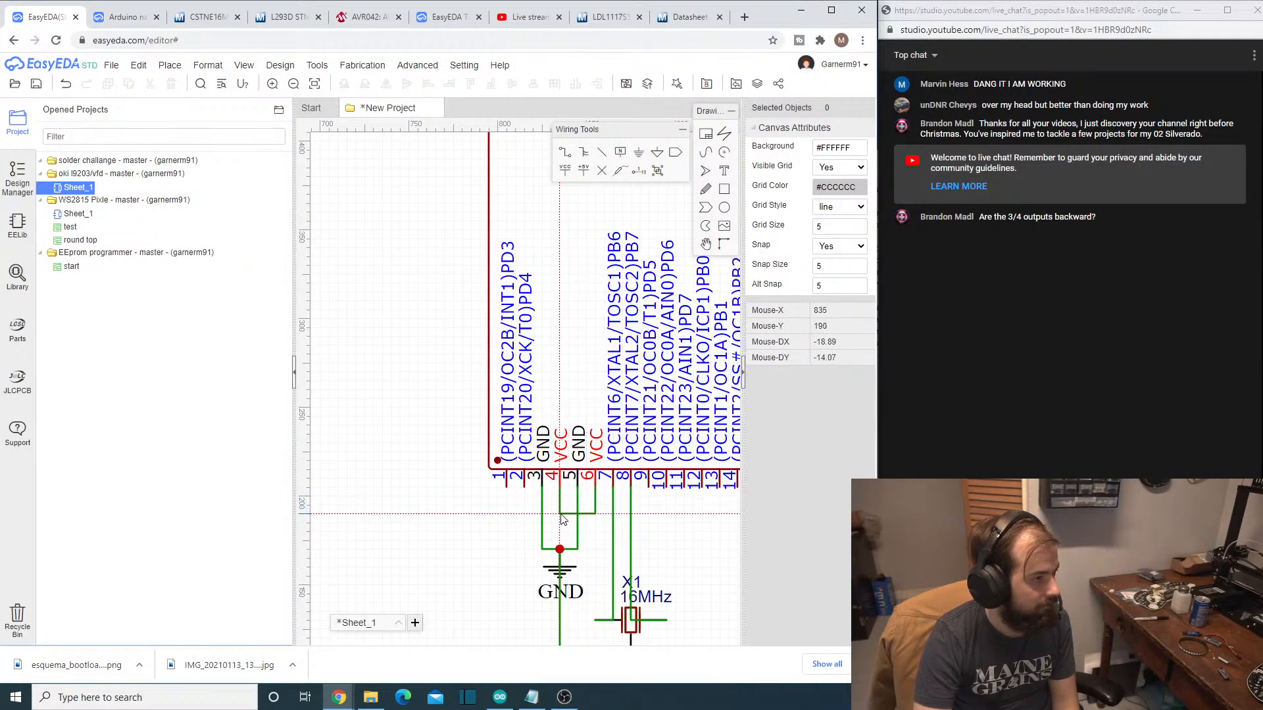
pyautogui.click(561, 515)
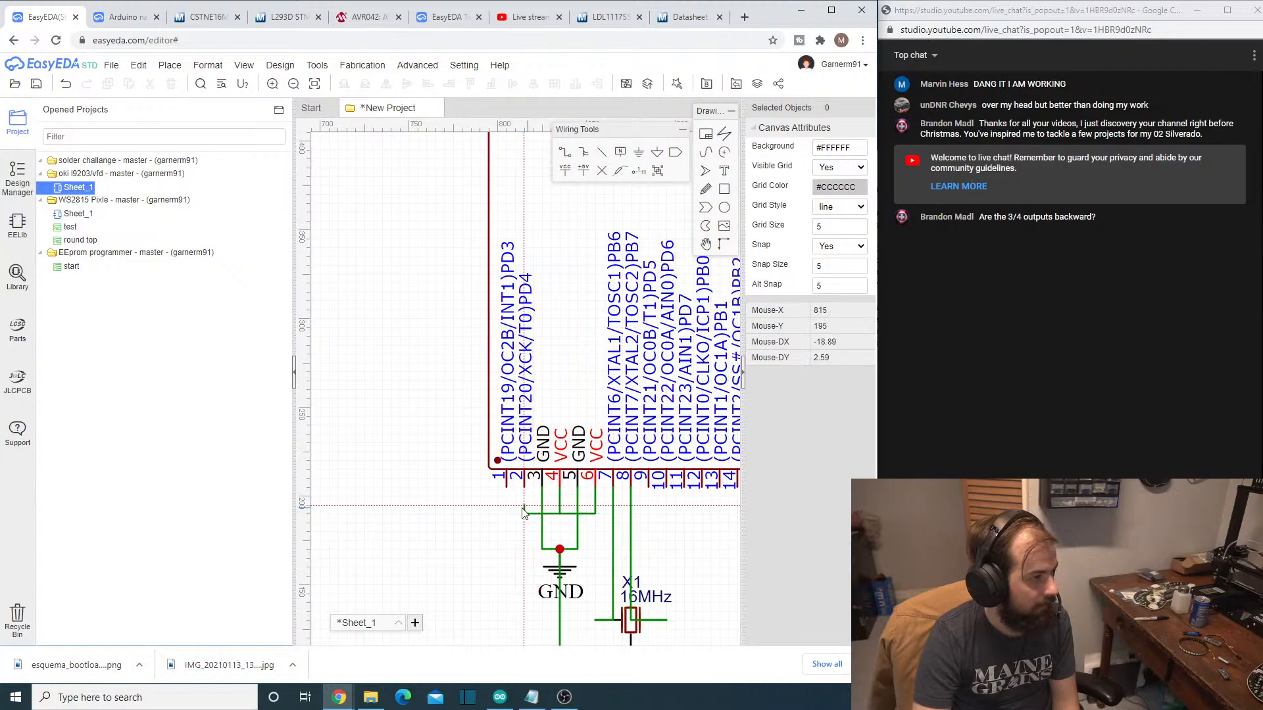
pyautogui.click(423, 521)
pyautogui.scroll(-1, 645, 495)
pyautogui.scroll(-4, 645, 495)
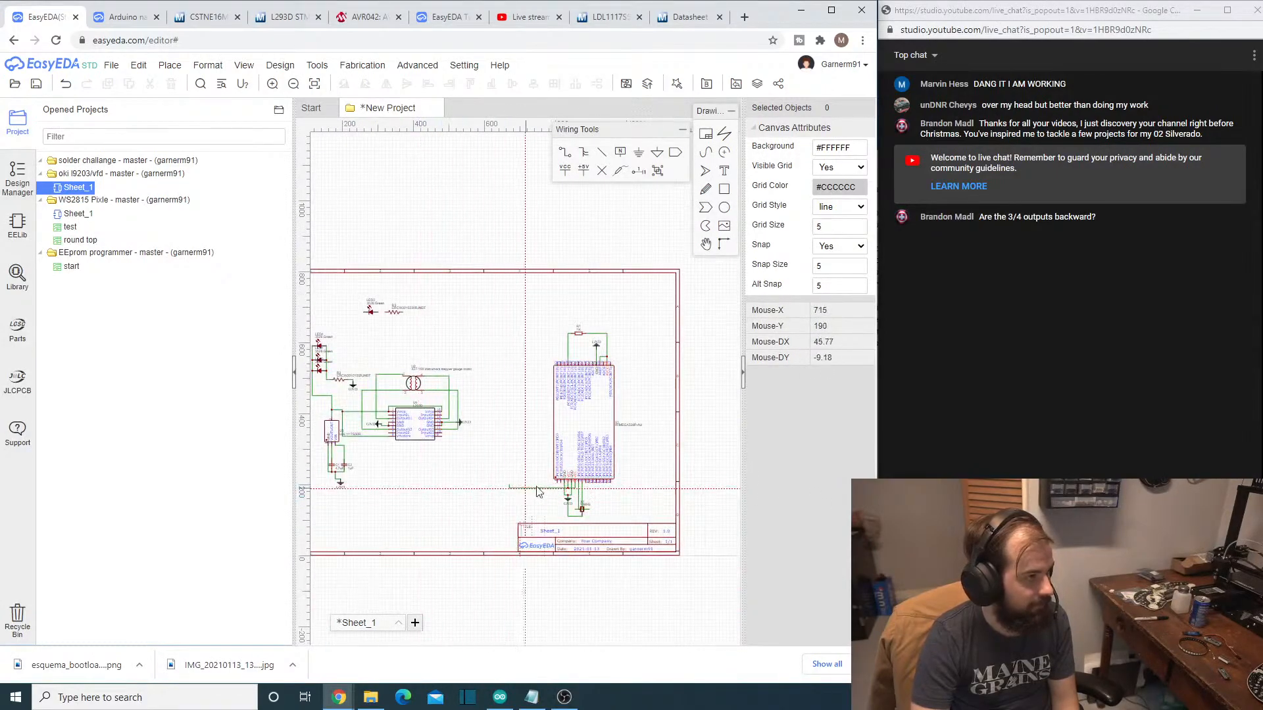
pyautogui.scroll(4, 645, 402)
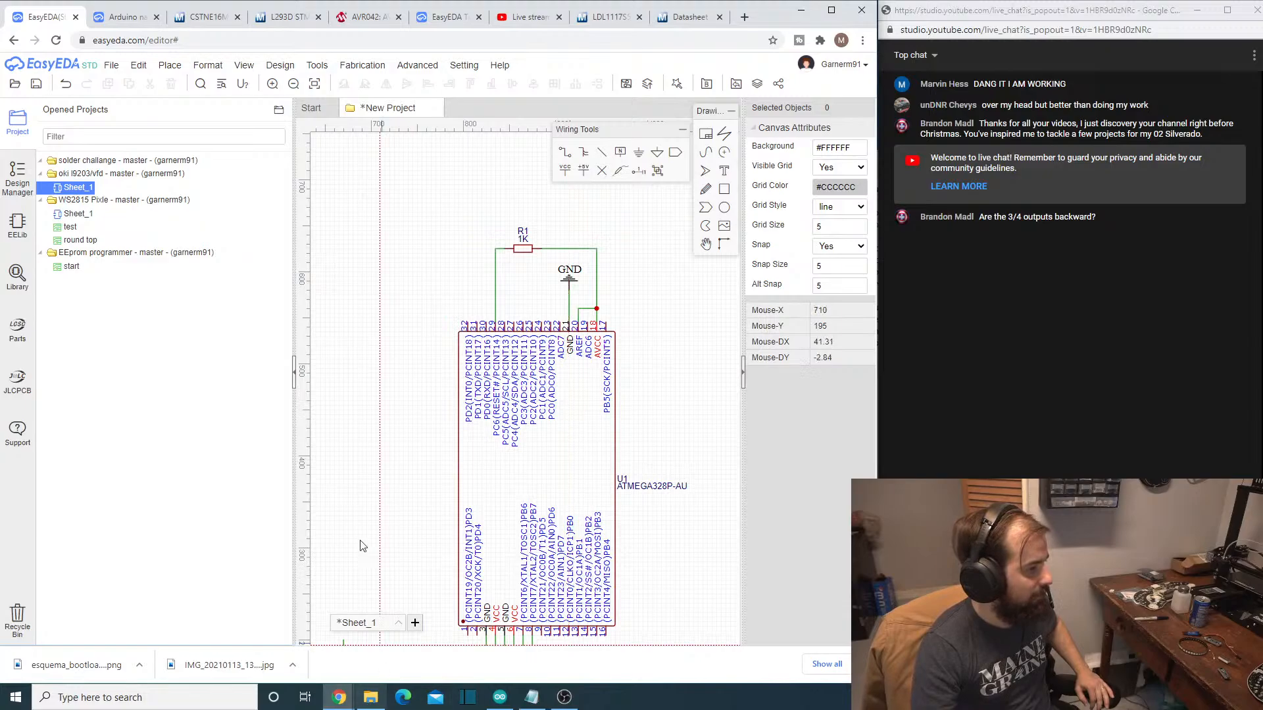
pyautogui.click(536, 15)
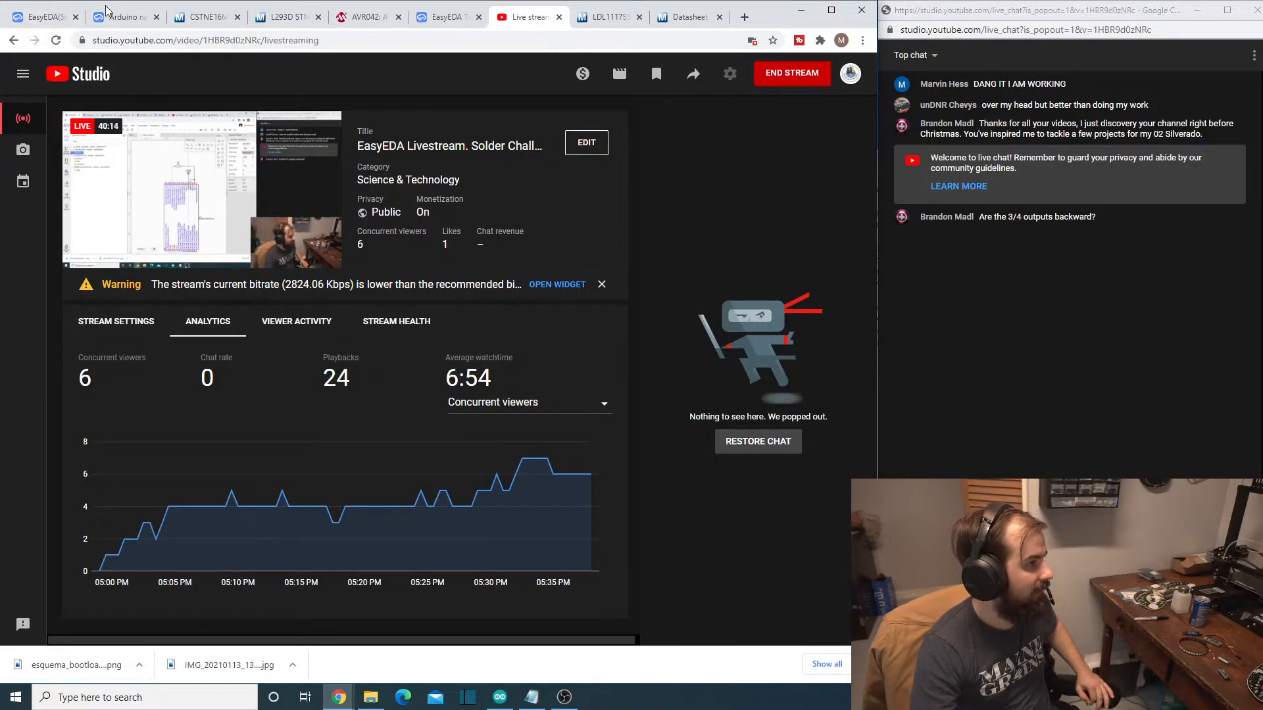
pyautogui.click(47, 16)
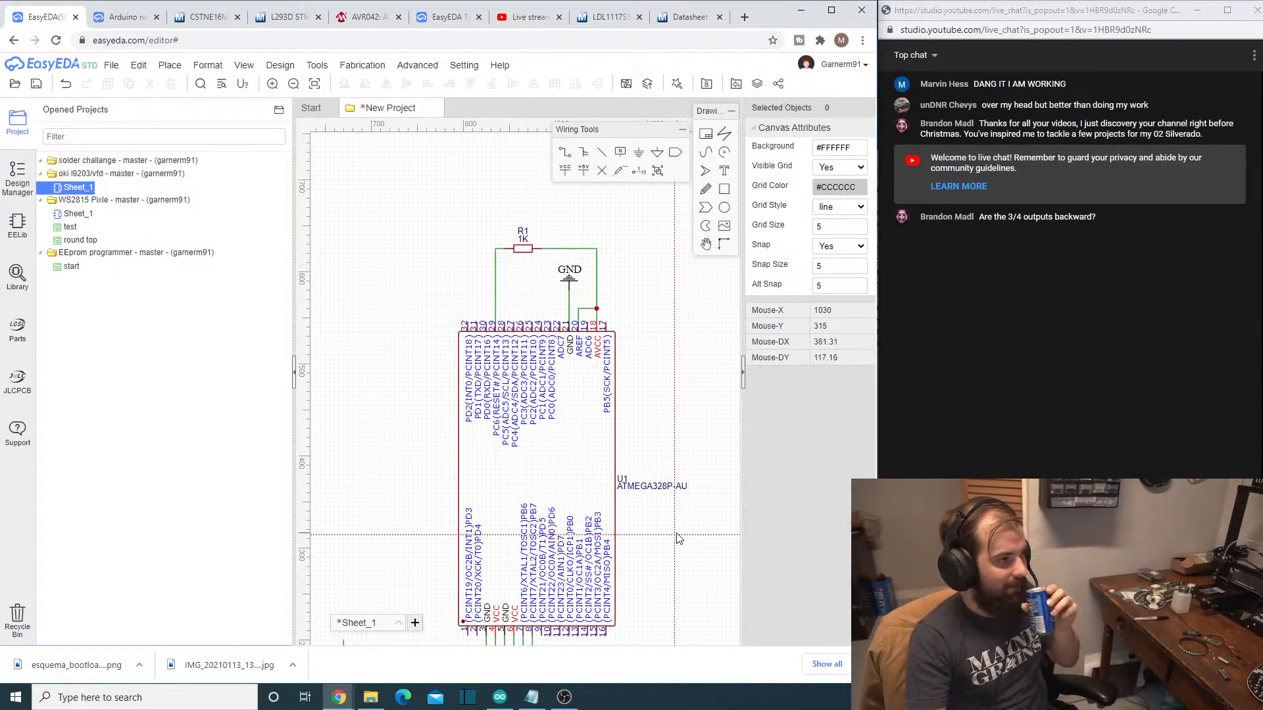
pyautogui.scroll(-3, 579, 585)
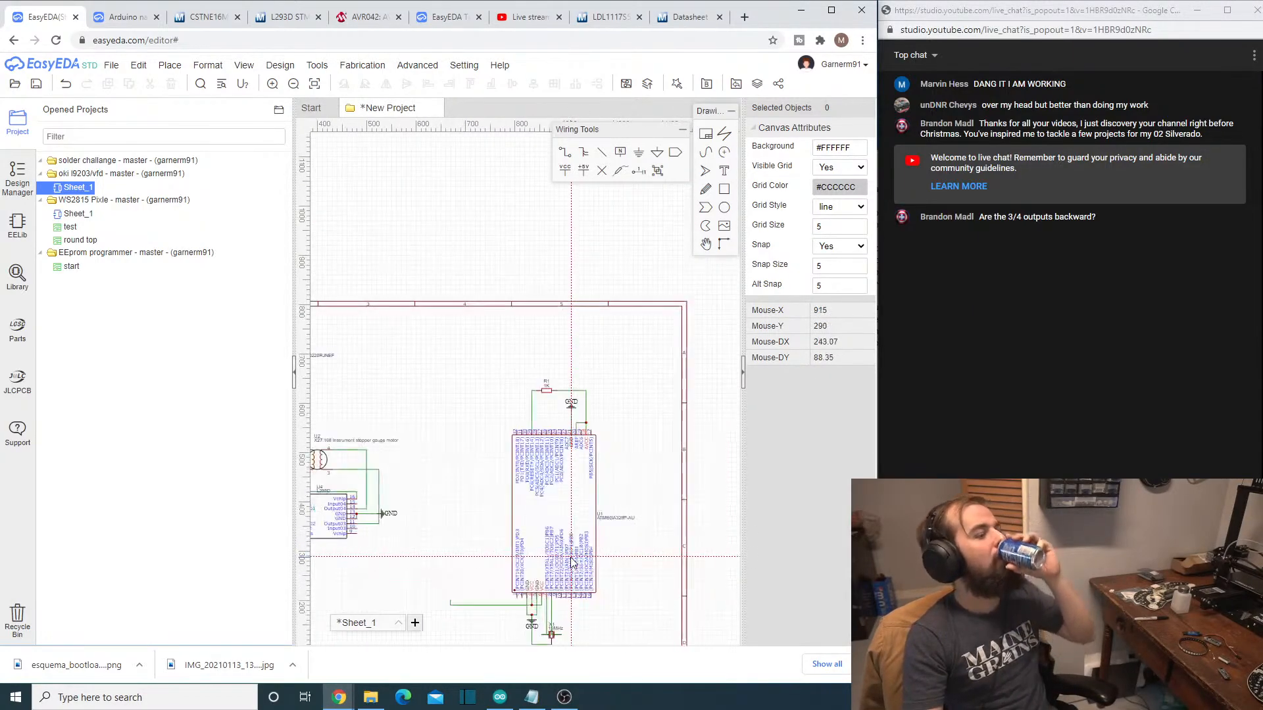
pyautogui.scroll(3, 580, 587)
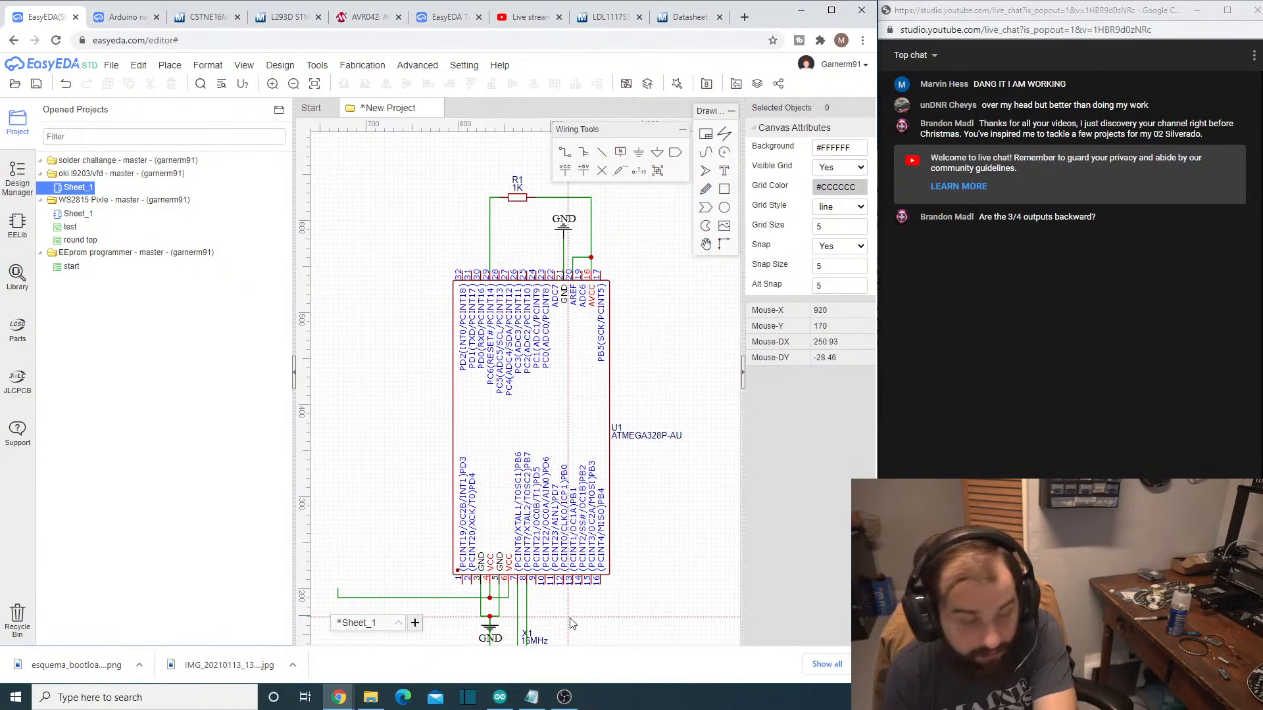
pyautogui.moveTo(351, 532); pyautogui.dragTo(656, 516, button='right')
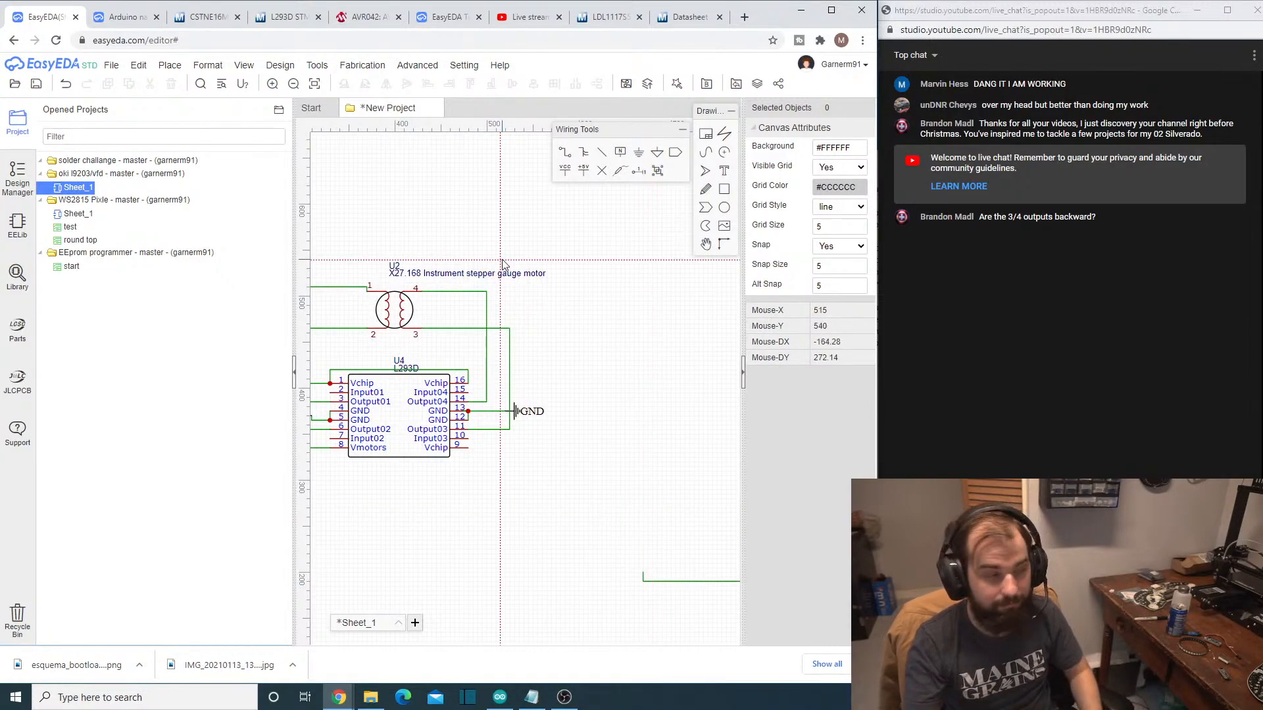
# - Wire Input01 (pin 2) of the L293D over the stepper motor to pin 32 (PD2) of the ATMEGA328P-AU
pyautogui.scroll(-3, 477, 482)
pyautogui.scroll(-1, 478, 482)
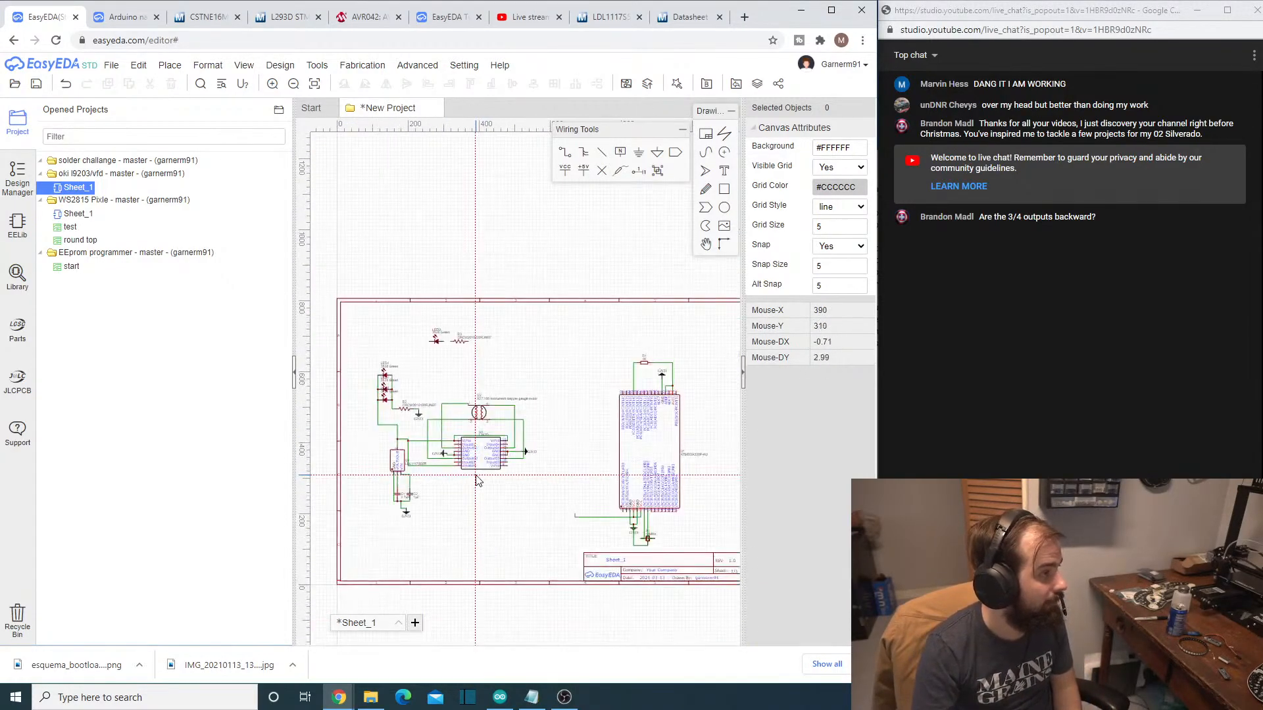
pyautogui.scroll(1, 478, 482)
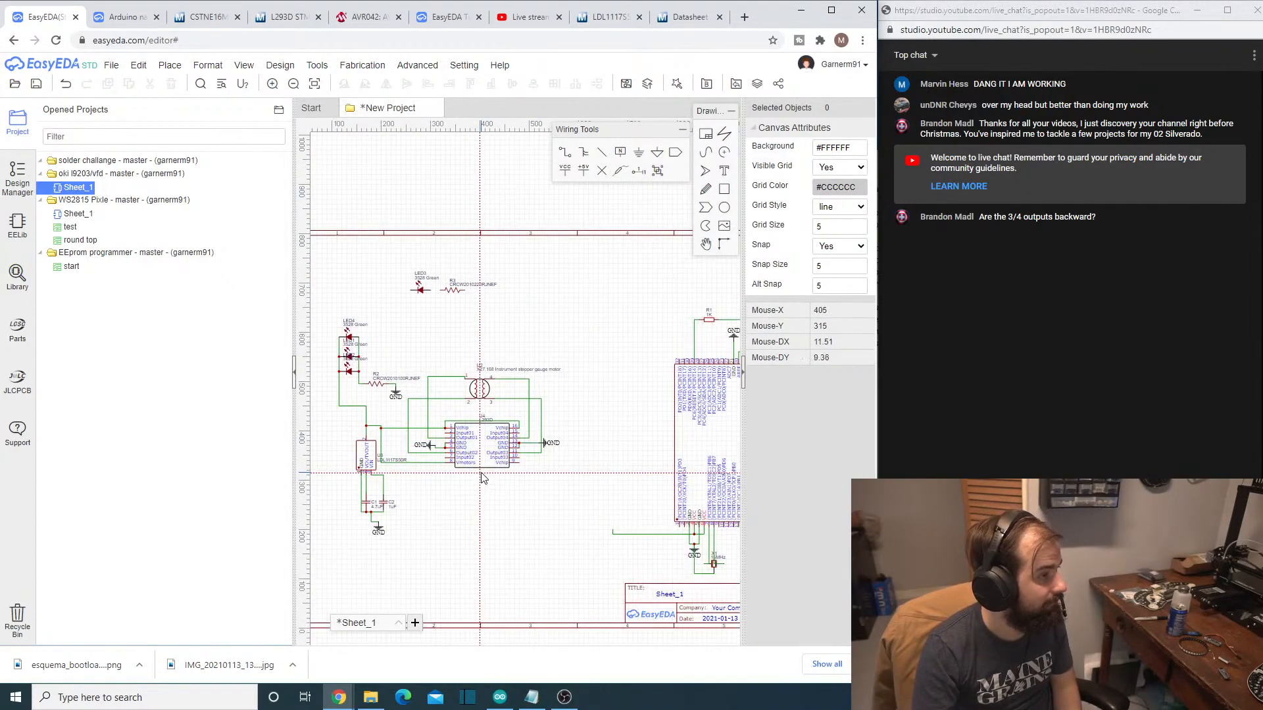
pyautogui.click(446, 434)
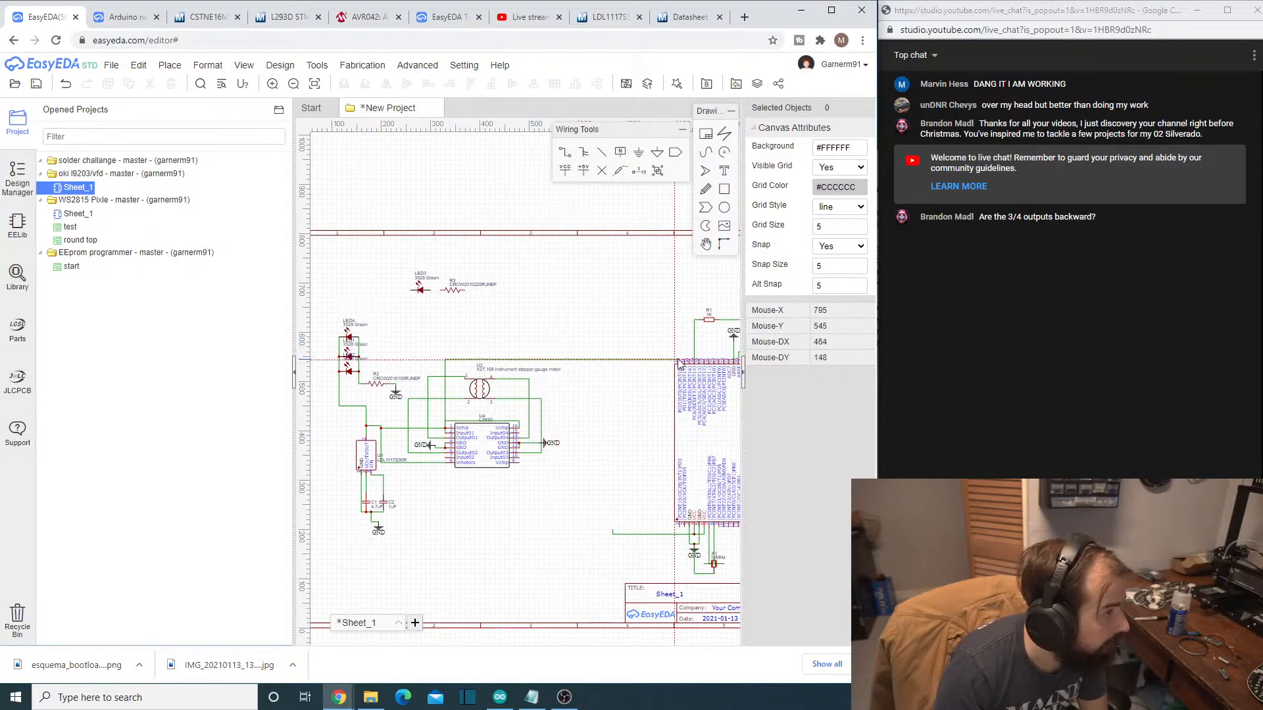
pyautogui.scroll(2, 677, 360)
pyautogui.scroll(-3, 677, 360)
pyautogui.scroll(4, 677, 360)
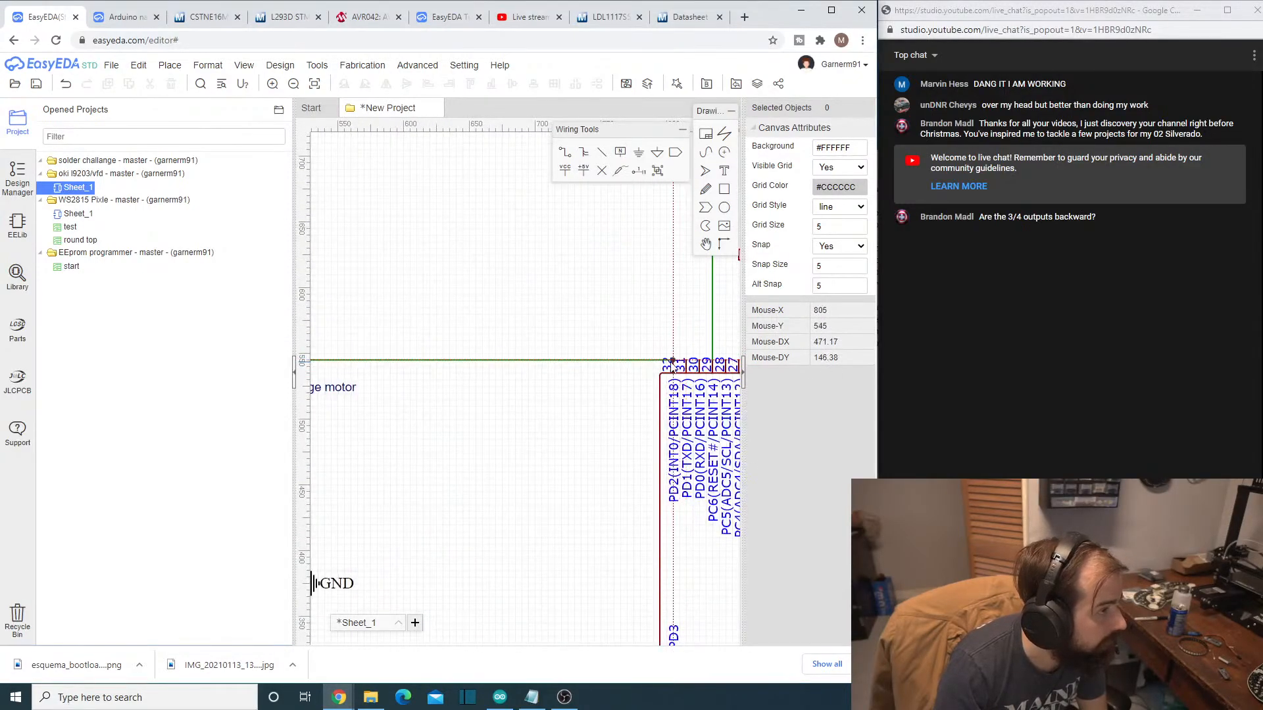
pyautogui.click(672, 364)
pyautogui.scroll(-2, 490, 464)
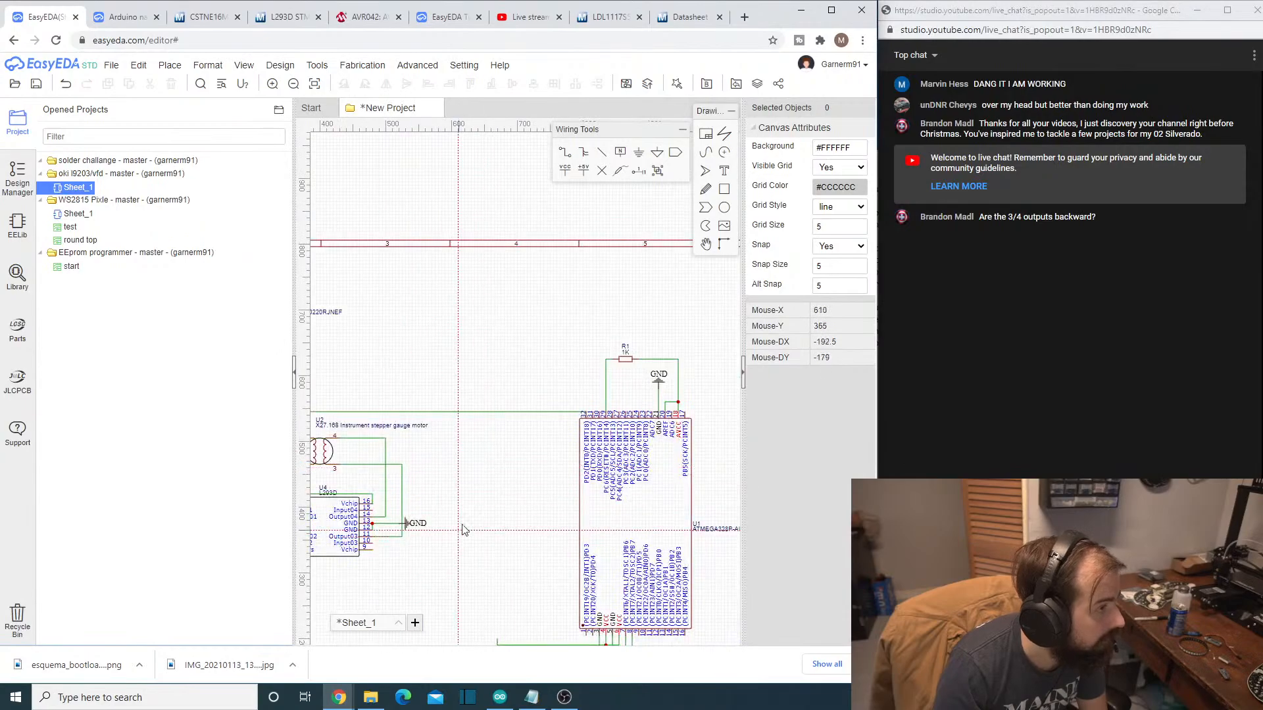
# - Wire Input02 (pin 7) of the L293D beneath the chip to pin 1 (PD3) of the ATMEGA328P-AU
pyautogui.moveTo(472, 467); pyautogui.dragTo(579, 454, button='right')
pyautogui.moveTo(533, 583); pyautogui.dragTo(526, 512, button='right')
pyautogui.scroll(-1, 404, 448)
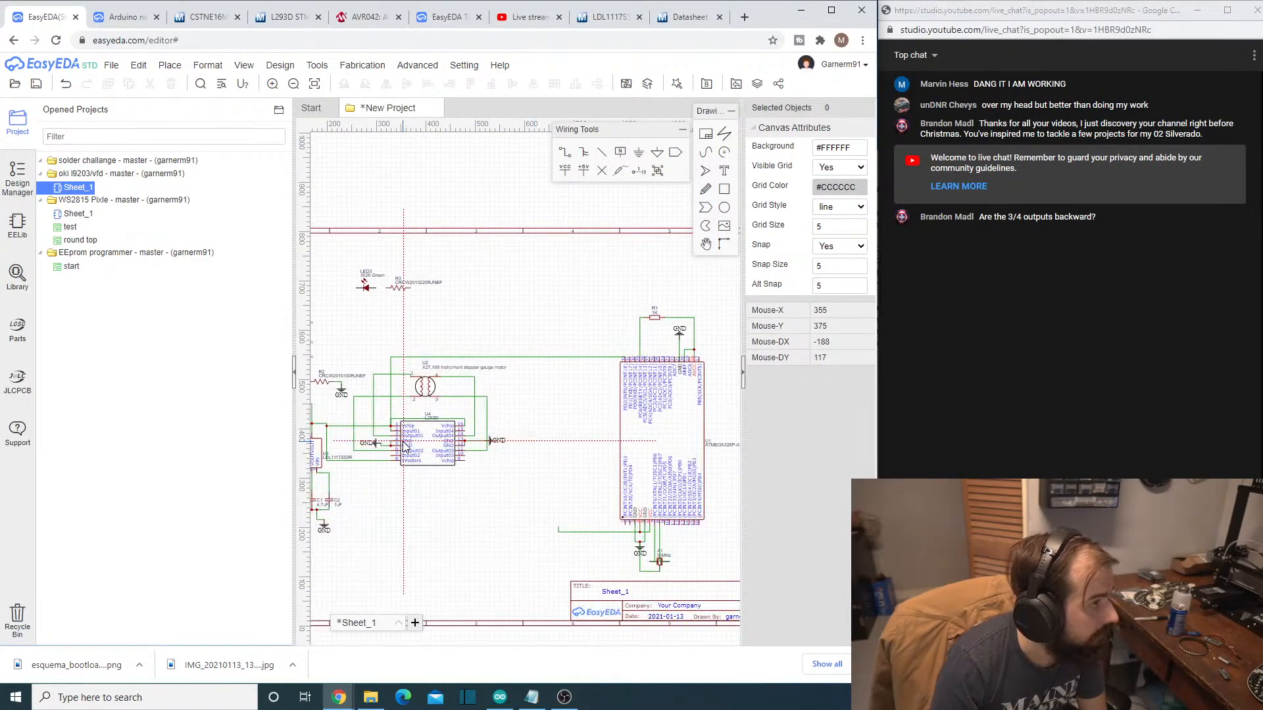
pyautogui.scroll(-3, 441, 493)
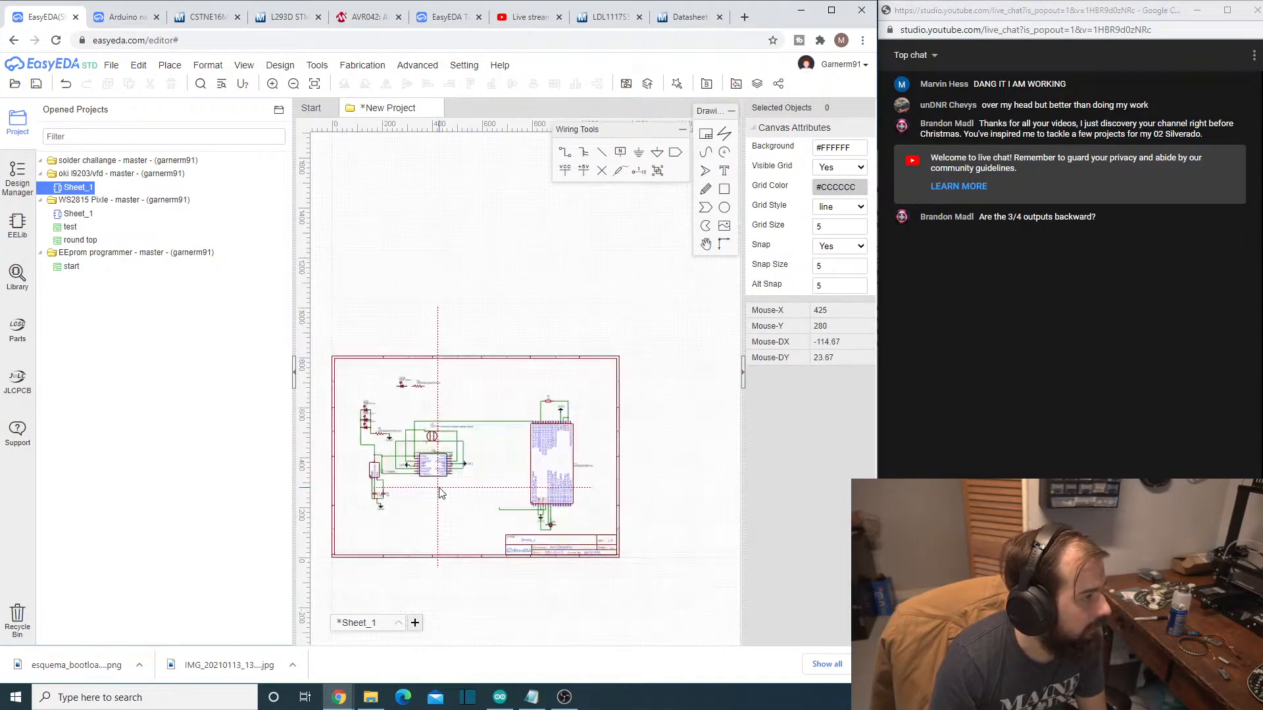
pyautogui.scroll(5, 439, 488)
pyautogui.moveTo(383, 481); pyautogui.dragTo(489, 478, button='right')
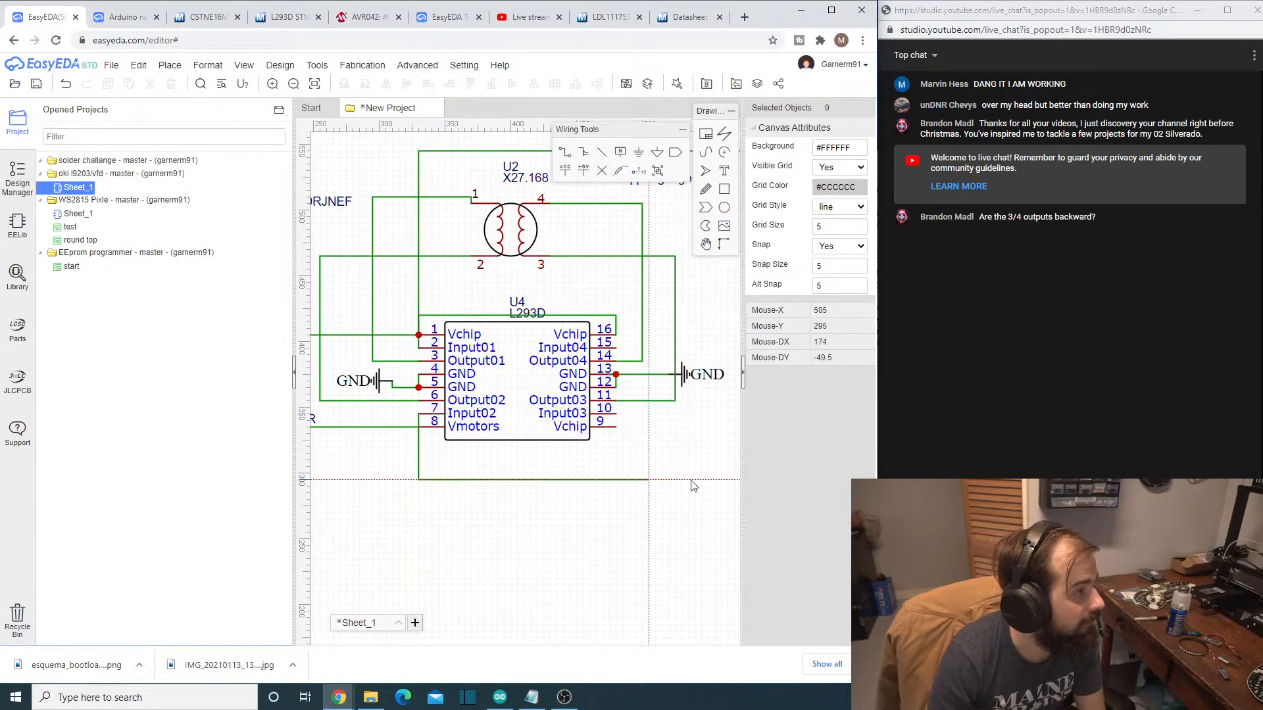
pyautogui.scroll(-5, 724, 471)
pyautogui.scroll(10, 723, 472)
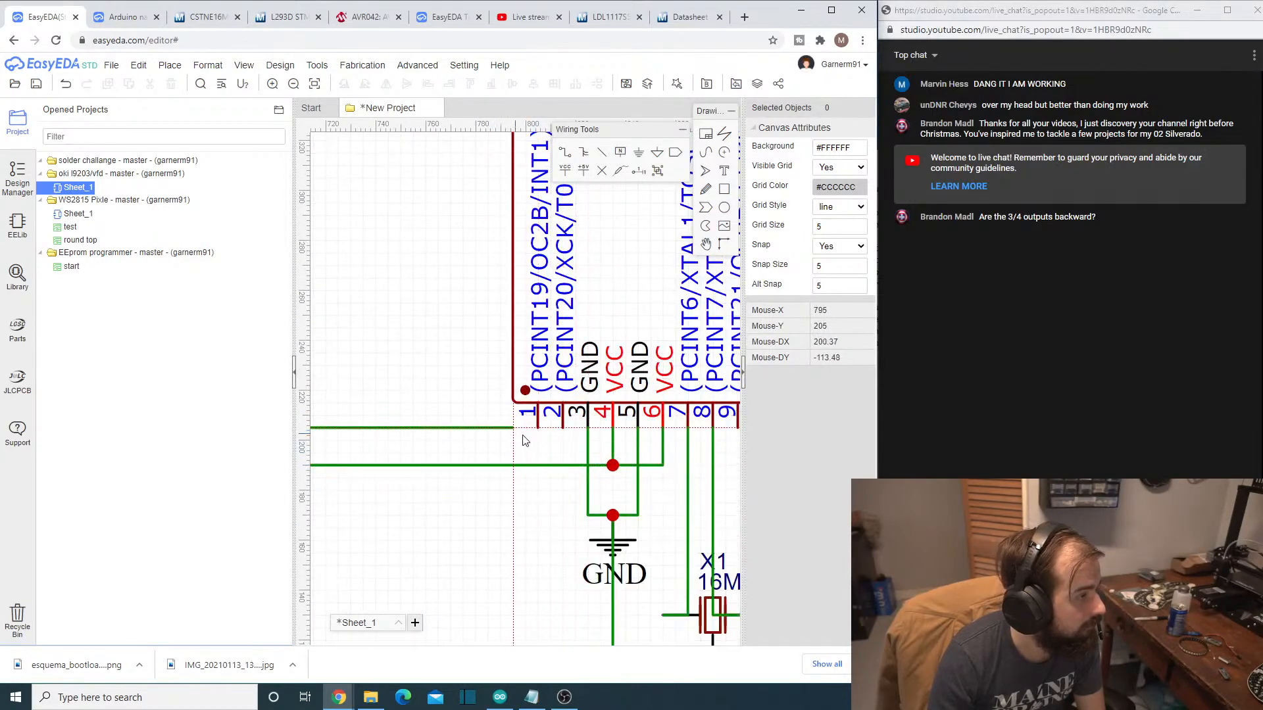
pyautogui.click(538, 428)
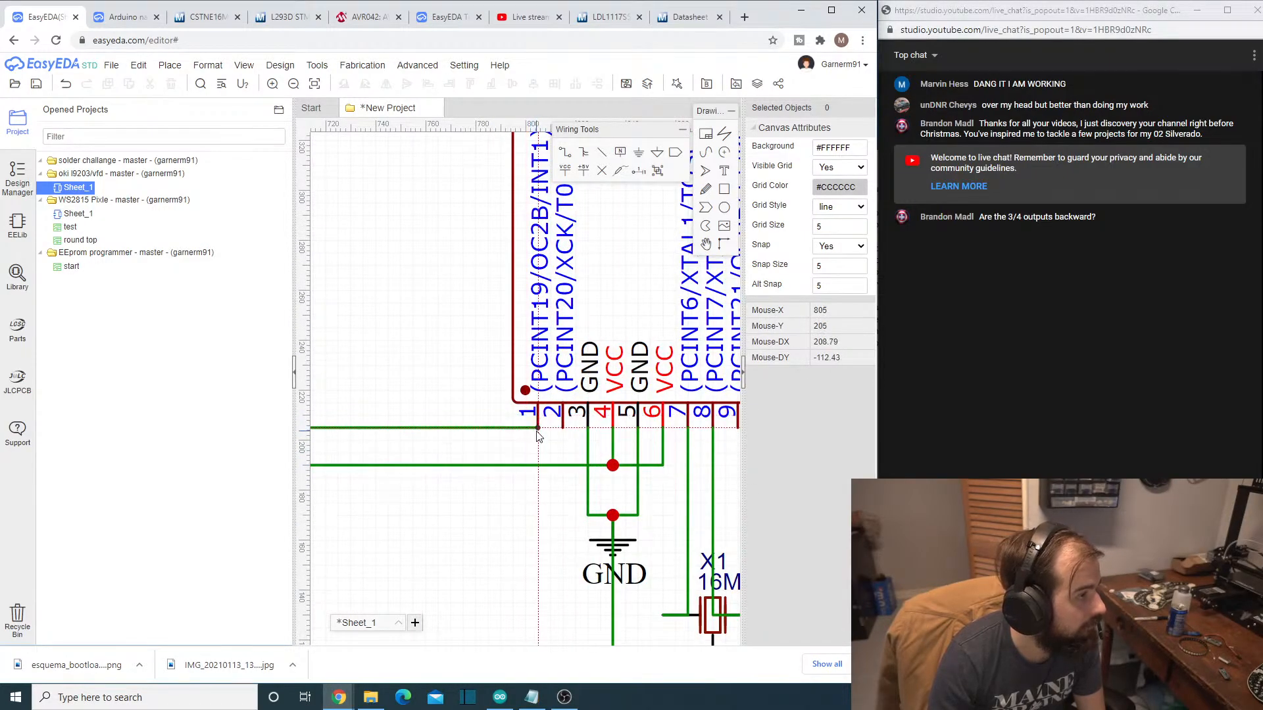
pyautogui.scroll(-2, 462, 518)
# - Wire Input03 (pin 10) of the L293D to pin 2 (PD4) of the ATMEGA328P-AU
pyautogui.moveTo(392, 505); pyautogui.dragTo(699, 511, button='right')
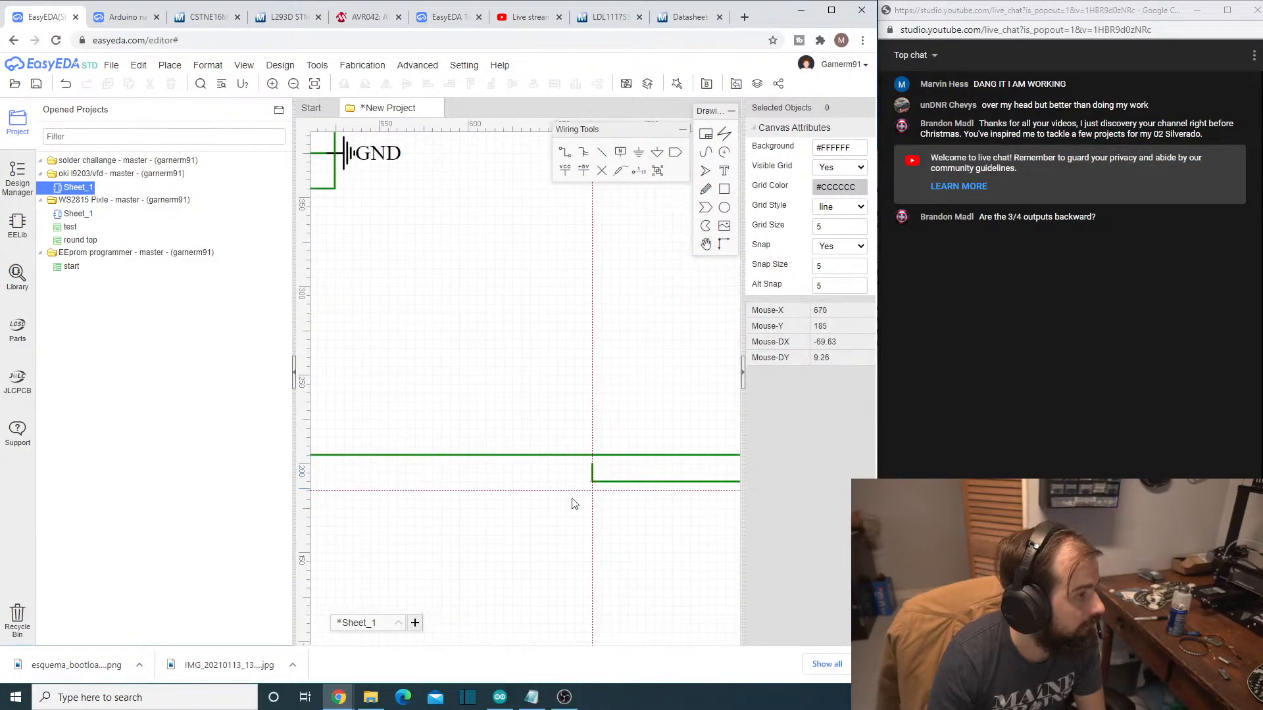
pyautogui.scroll(-5, 379, 485)
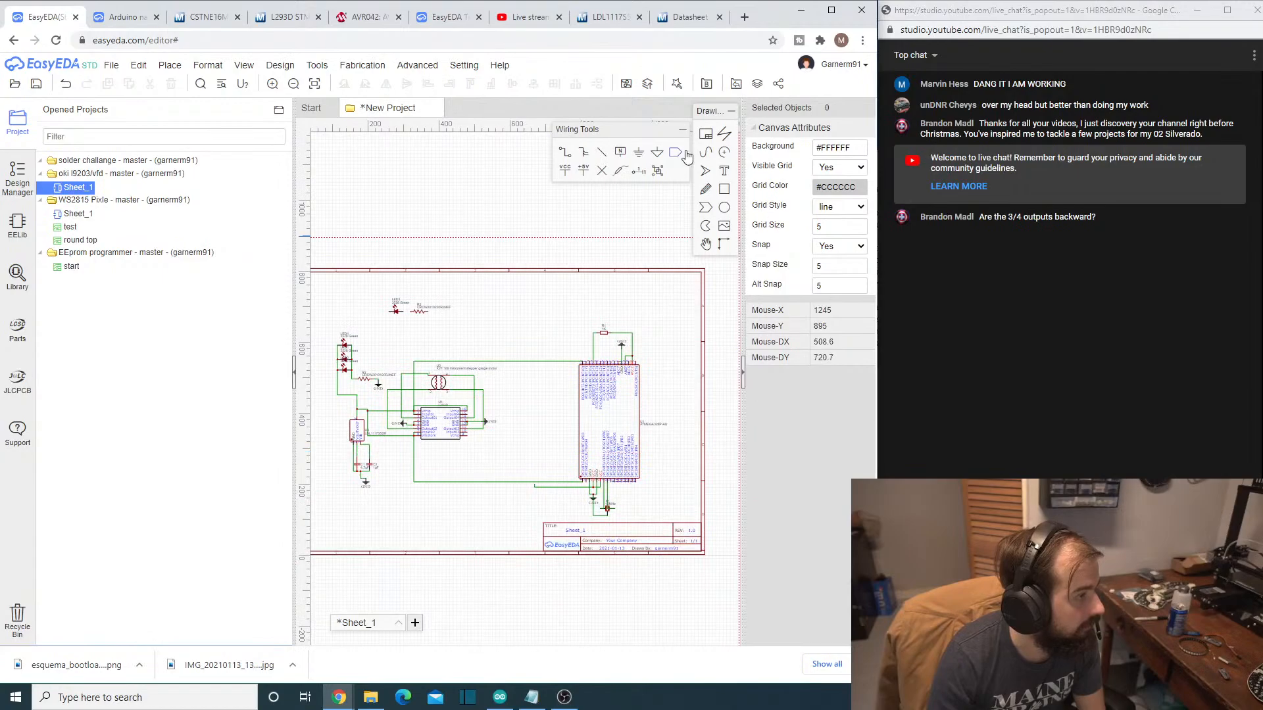
pyautogui.scroll(3, 540, 399)
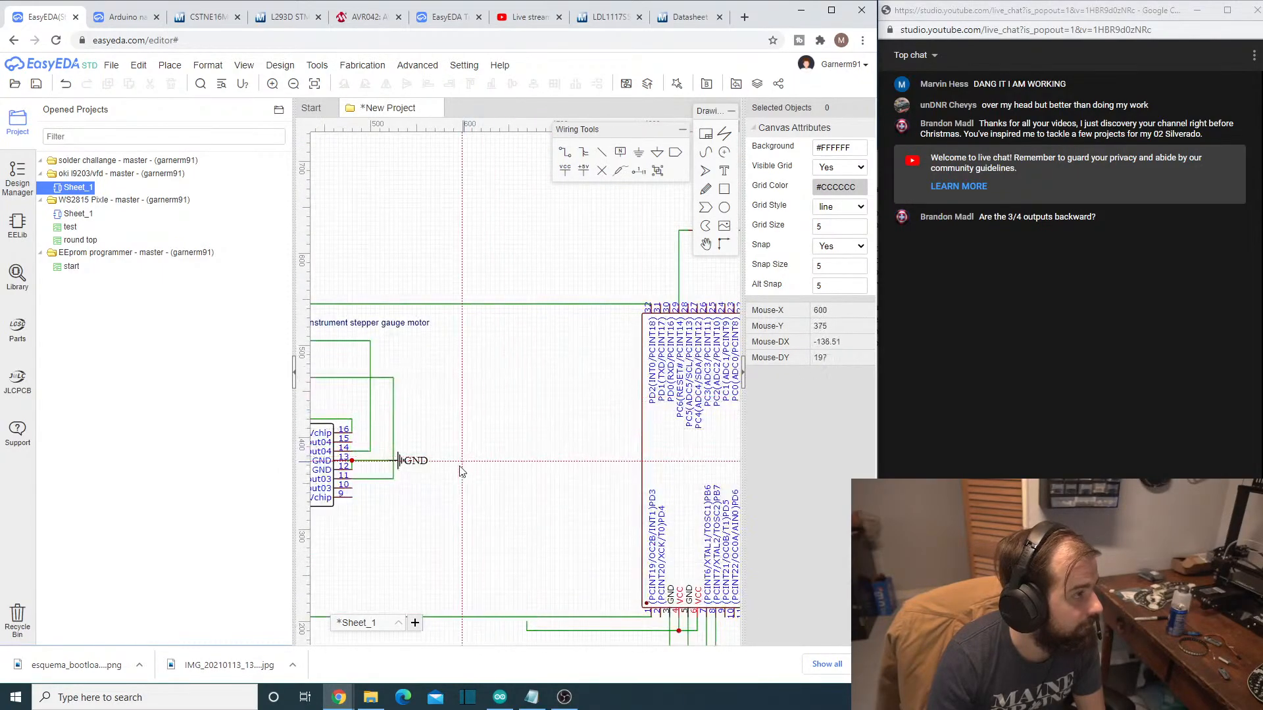
pyautogui.moveTo(408, 487); pyautogui.dragTo(501, 493, button='right')
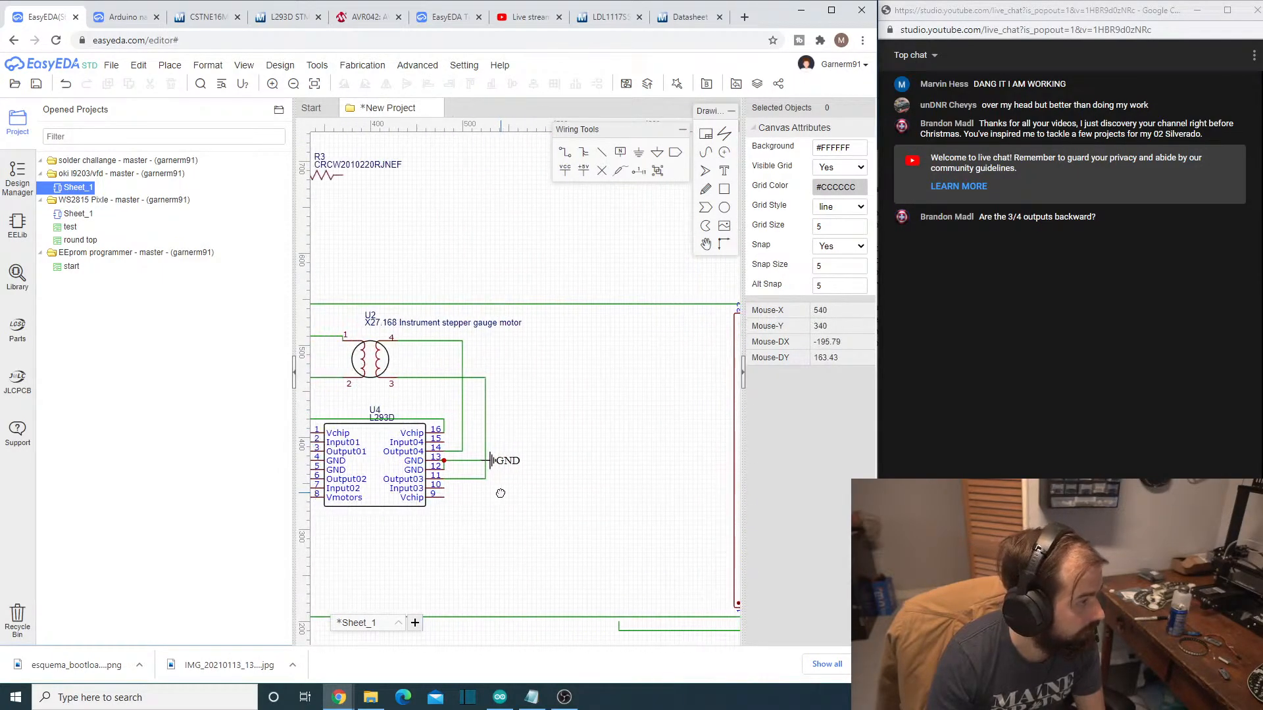
pyautogui.click(446, 490)
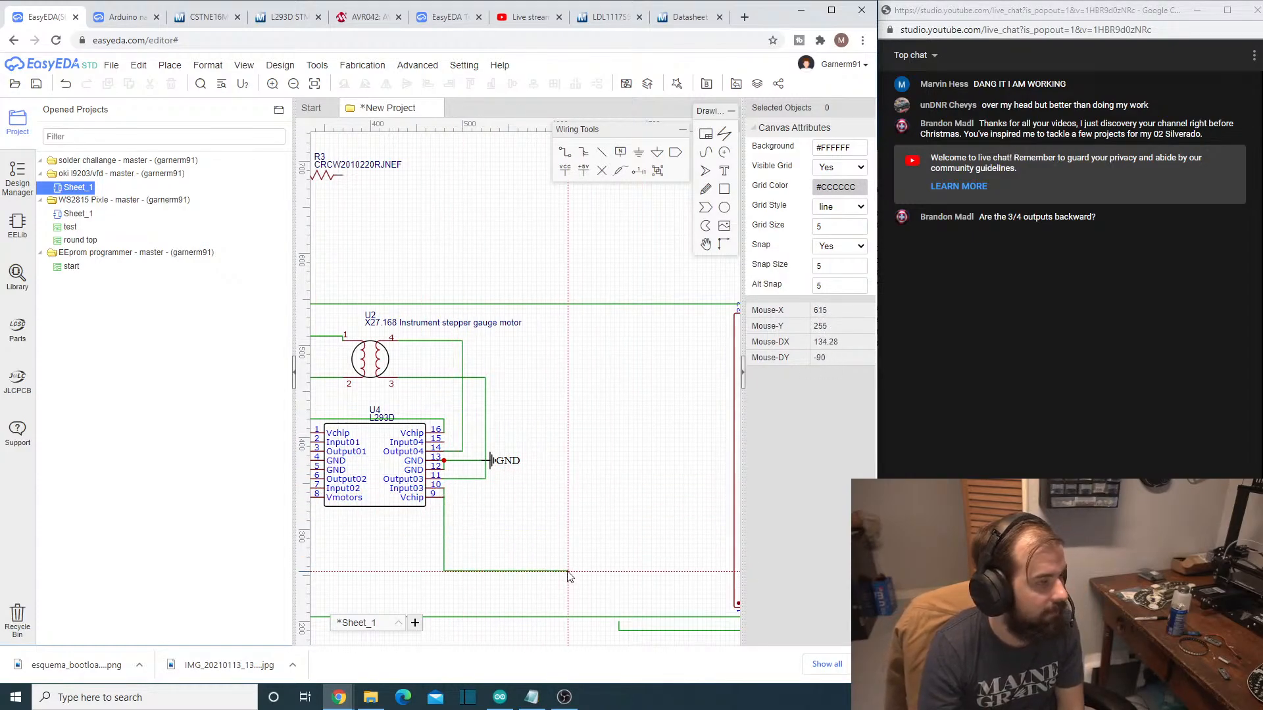
pyautogui.moveTo(578, 704)
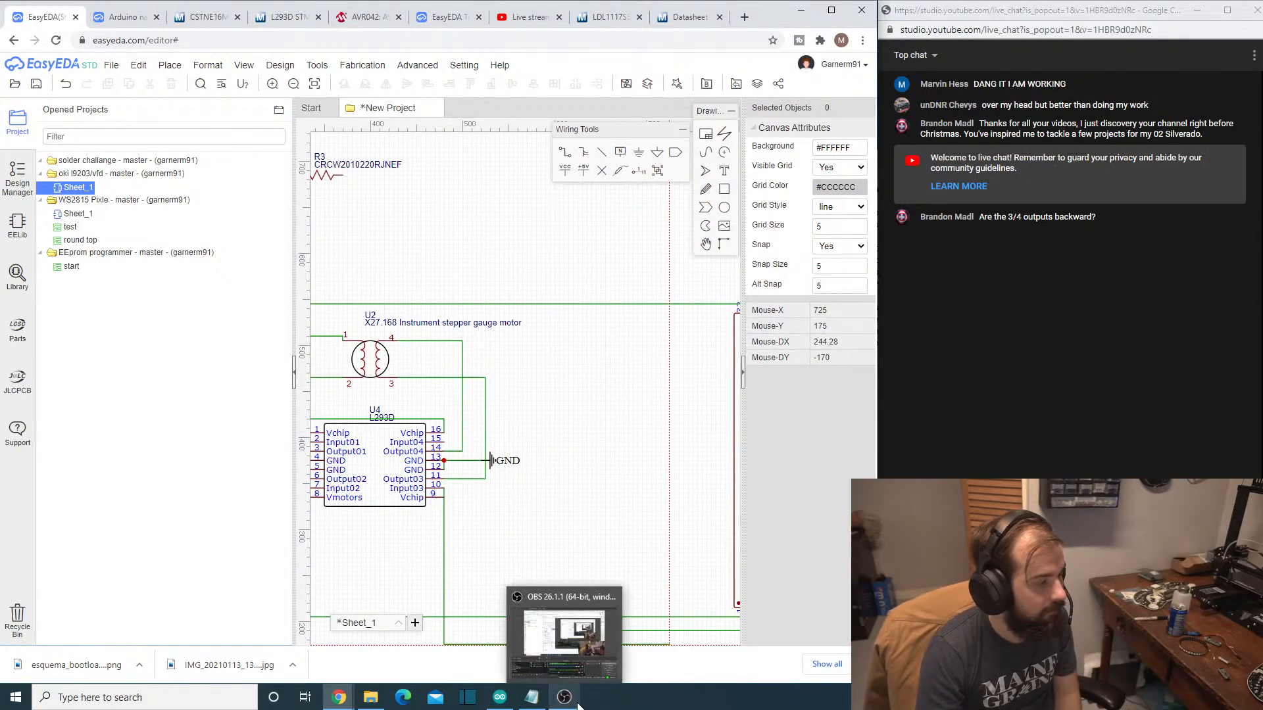
pyautogui.moveTo(502, 703)
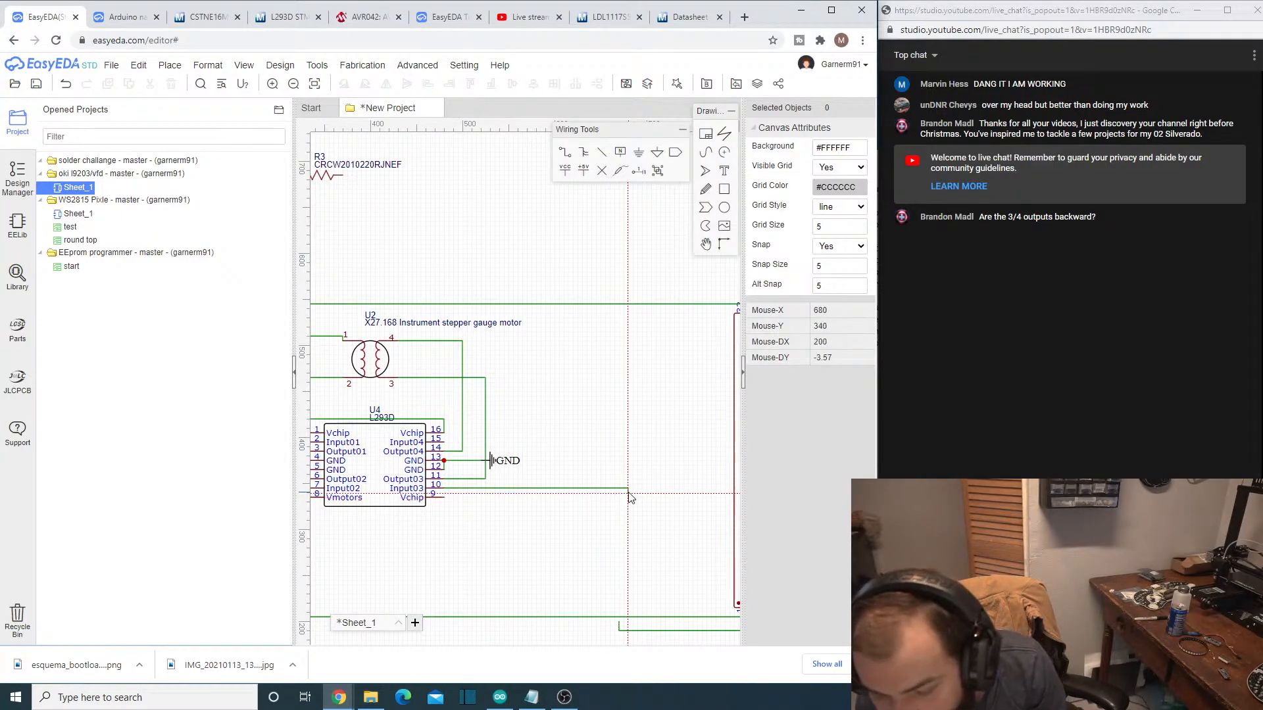
pyautogui.scroll(-3, 625, 506)
pyautogui.scroll(3, 707, 587)
pyautogui.scroll(2, 631, 550)
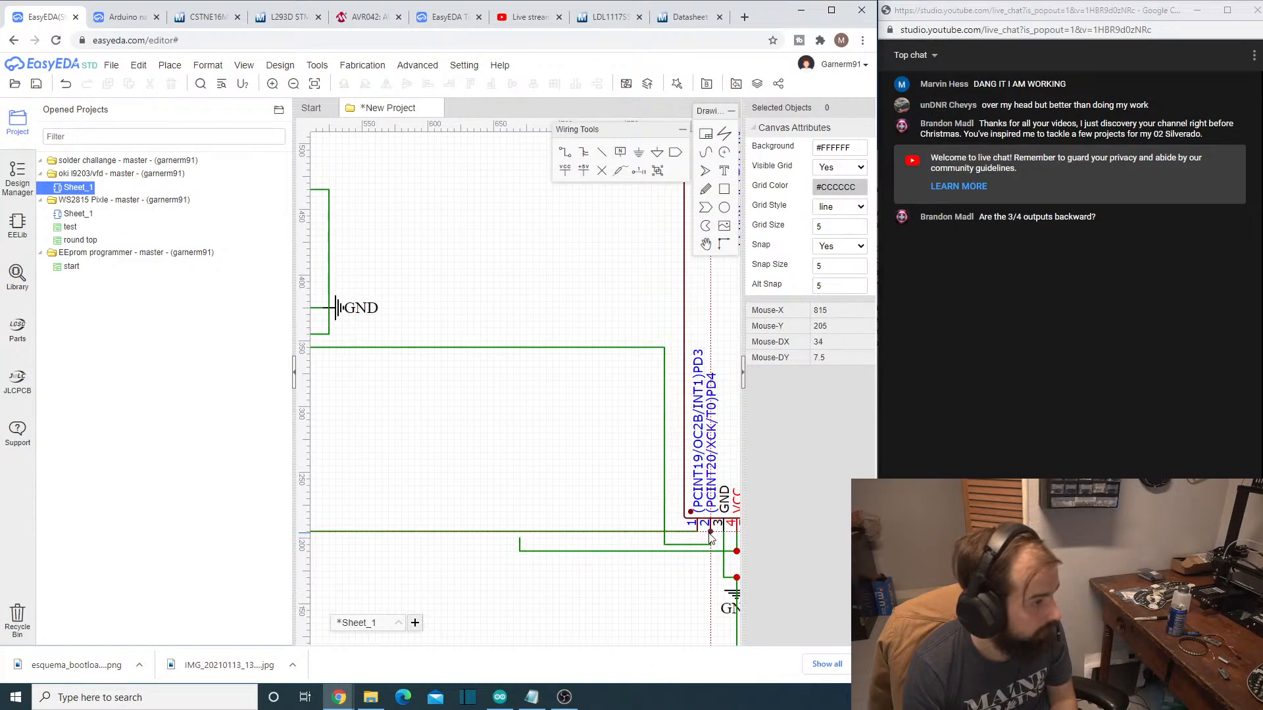
pyautogui.scroll(-2, 610, 581)
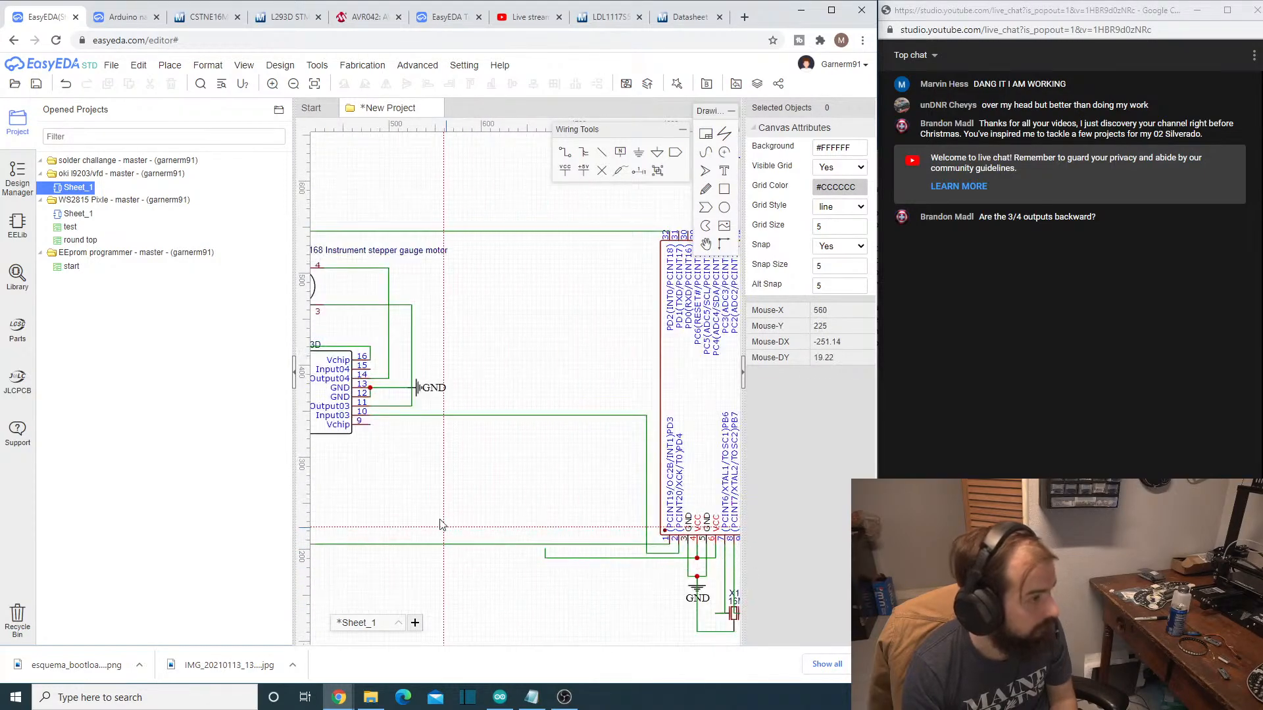
# - Try to wire Input04 (pin 15) of the L293D straight down past its other pins to ATMEGA328P-AU pin 9 (PD5)
pyautogui.click(371, 370)
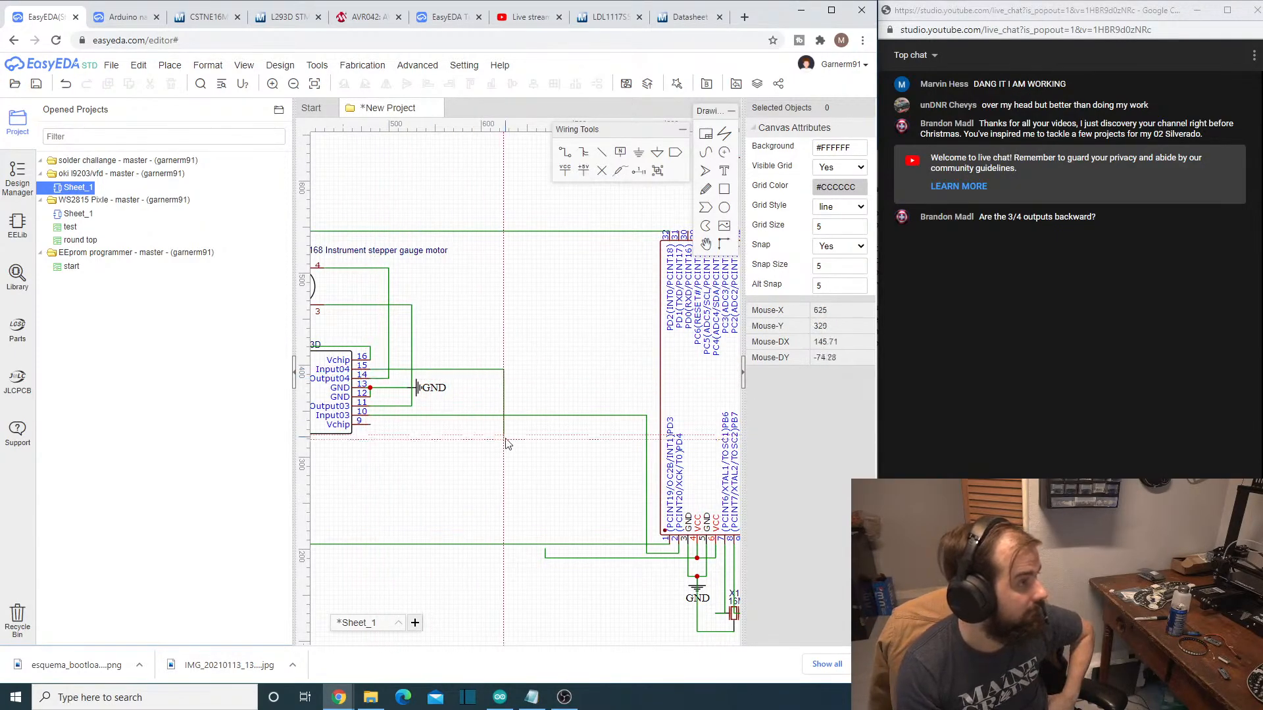
pyautogui.scroll(-4, 507, 444)
pyautogui.scroll(2, 404, 400)
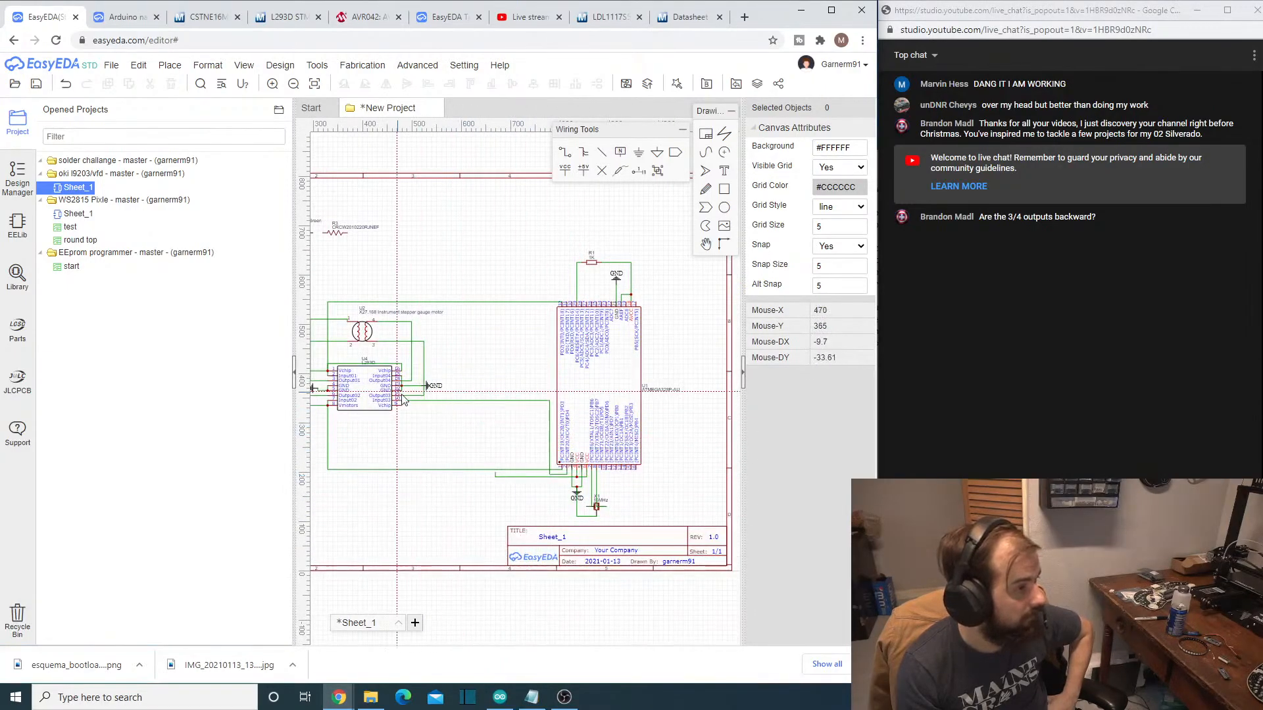
pyautogui.scroll(3, 572, 494)
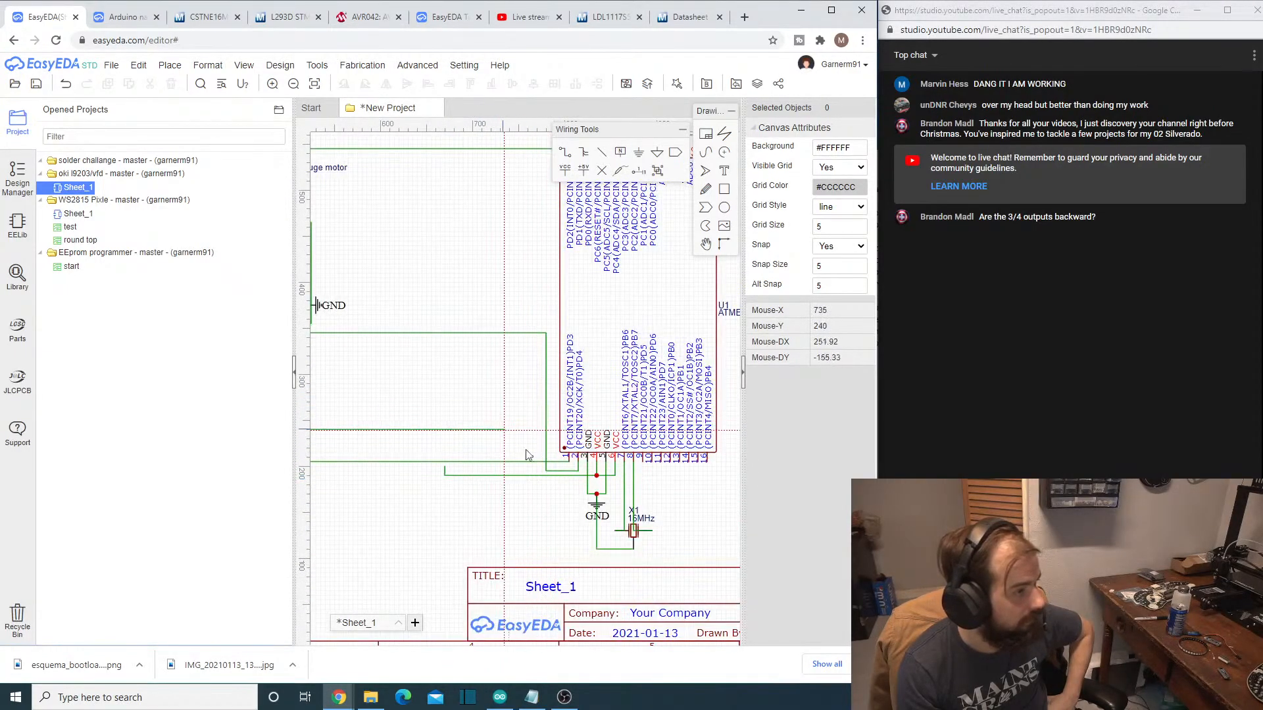
pyautogui.click(643, 480)
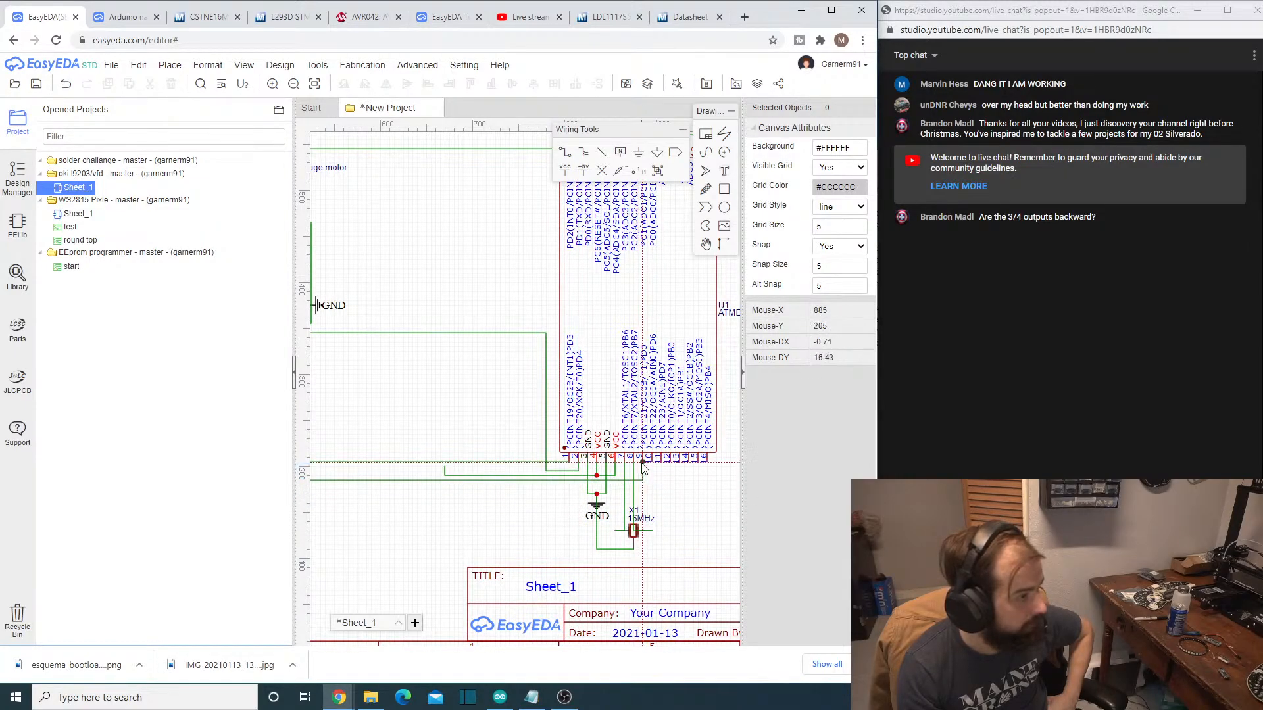
pyautogui.scroll(-1, 661, 551)
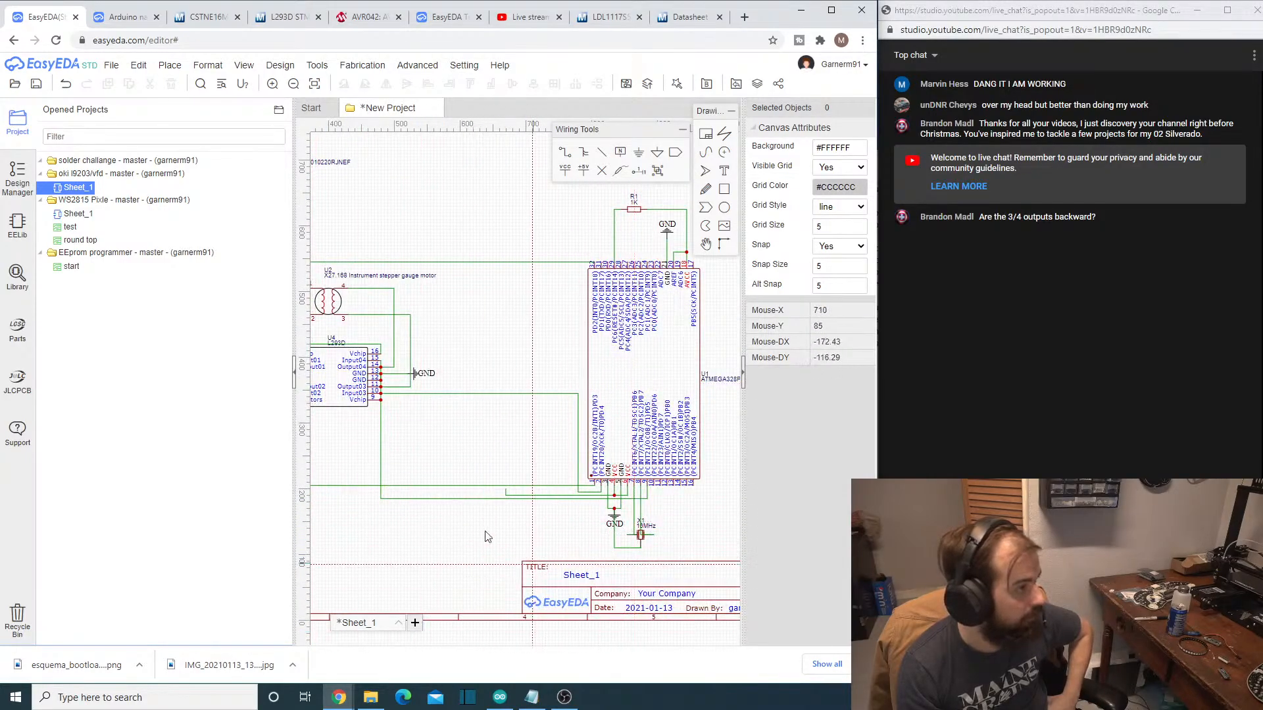
pyautogui.scroll(2, 408, 461)
pyautogui.scroll(-1, 359, 342)
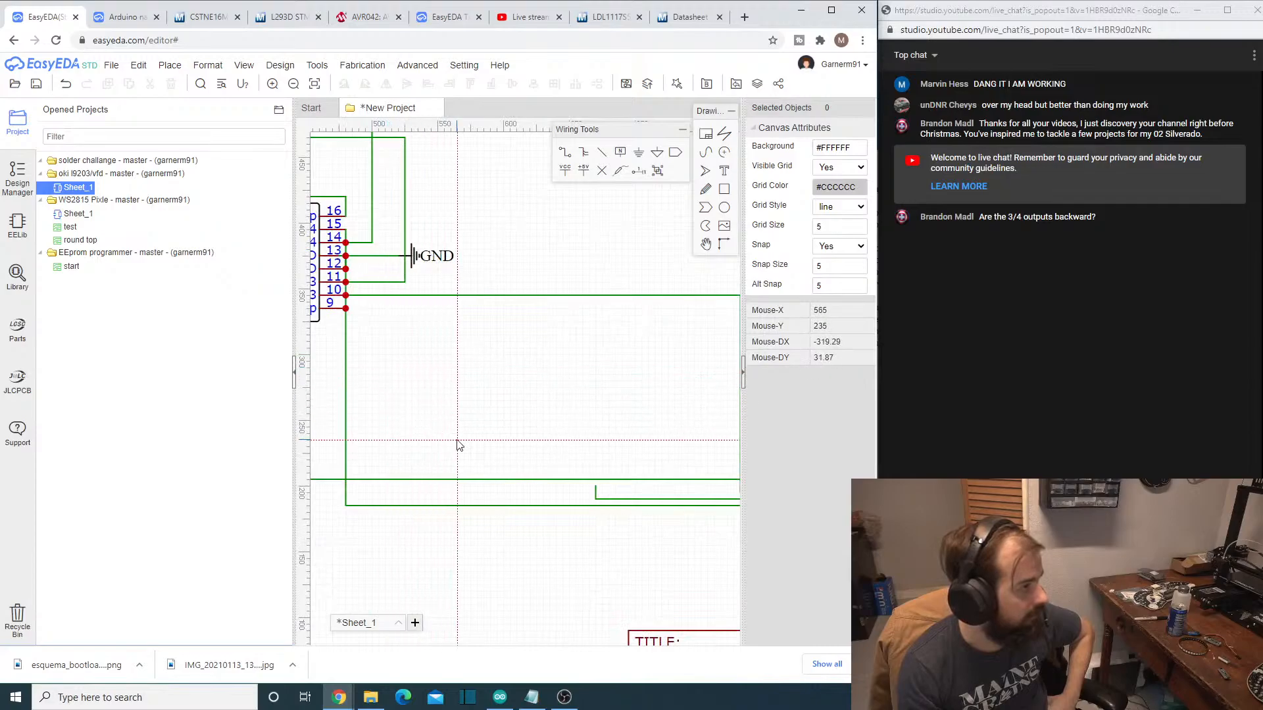
pyautogui.hotkey('ctrl', 'z')
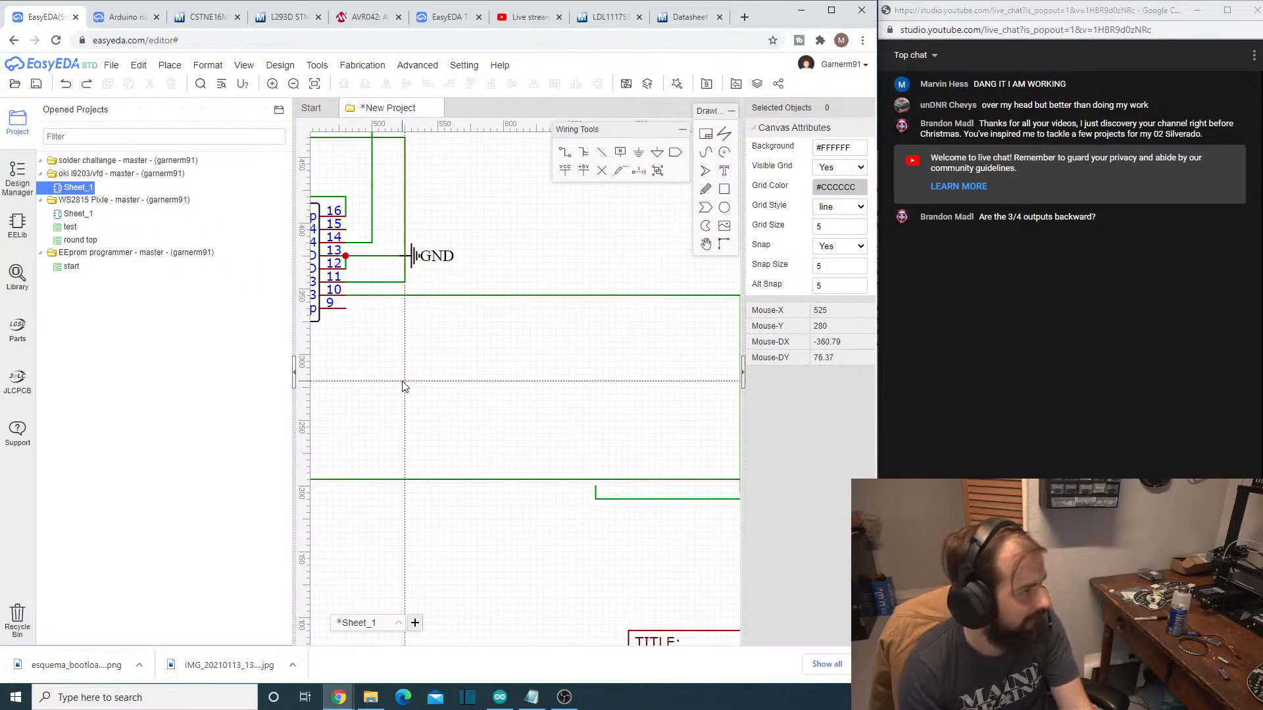
# - Wire Input04 (pin 15) of the L293D out past the wires to its GND symbol and down to ATMEGA328P-AU pin 9 (PD5)
pyautogui.moveTo(435, 396); pyautogui.dragTo(537, 402, button='right')
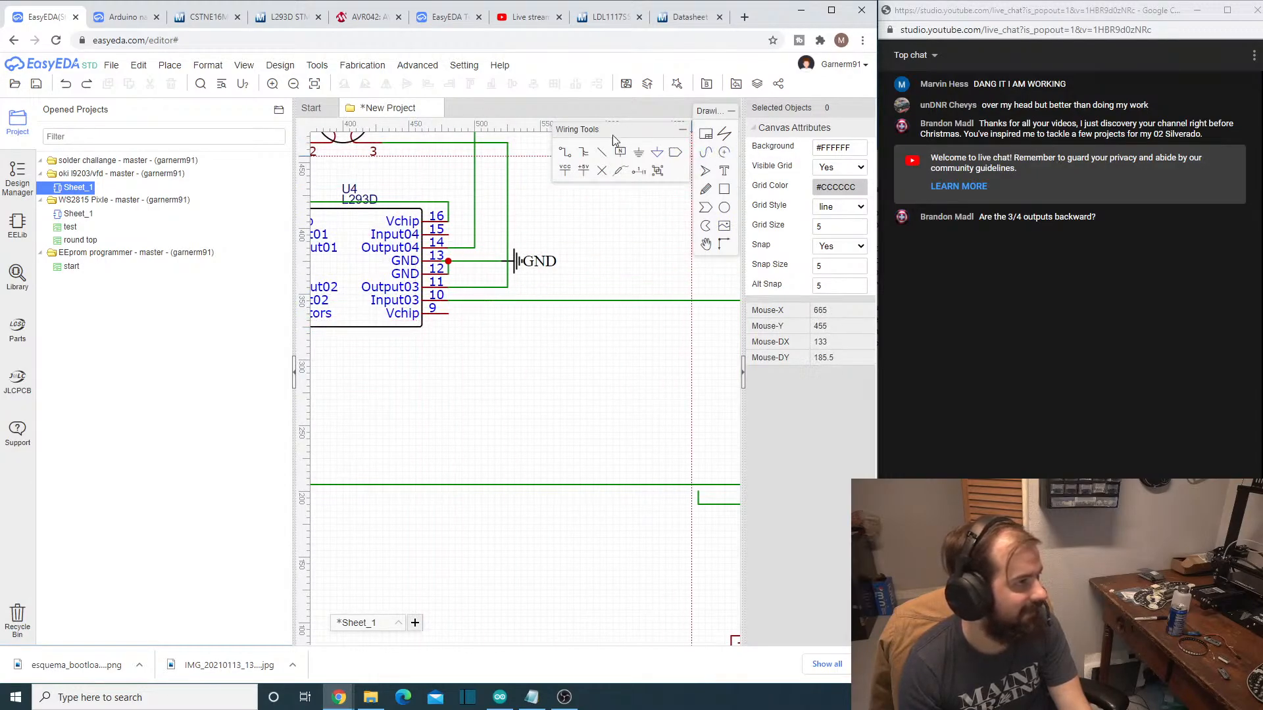
pyautogui.click(448, 235)
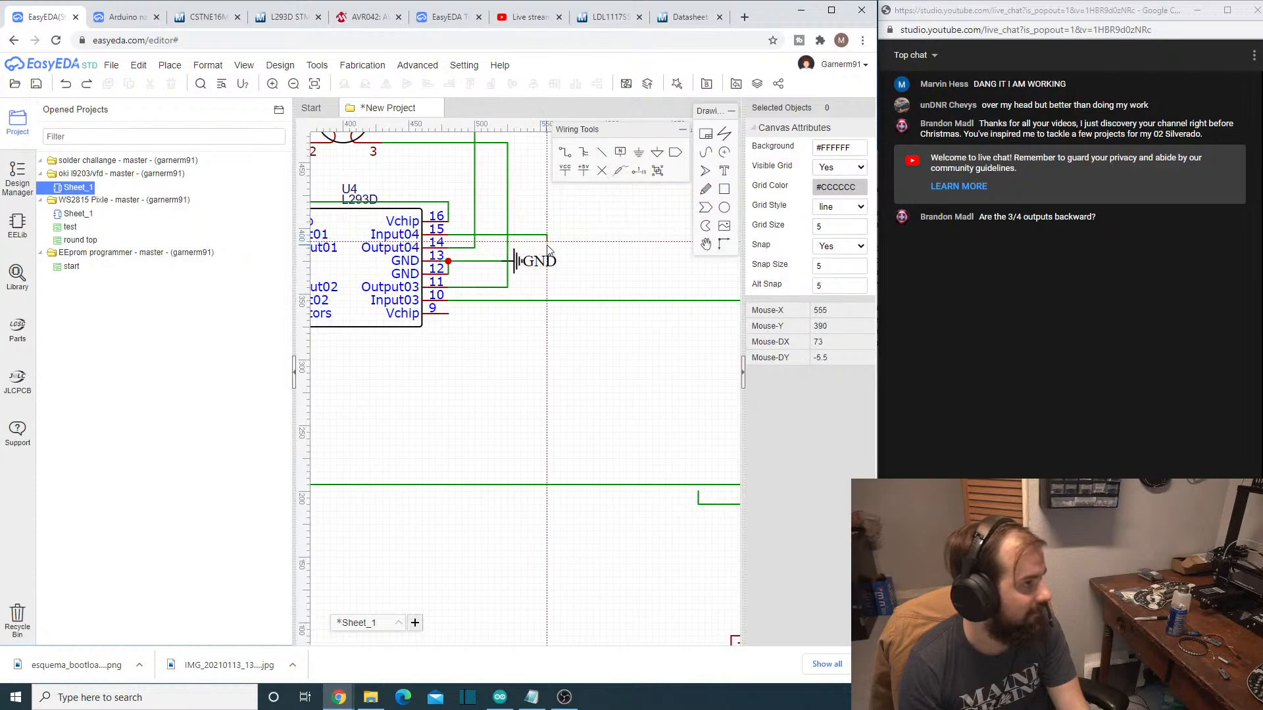
pyautogui.click(555, 241)
pyautogui.scroll(-3, 581, 475)
pyautogui.scroll(1, 657, 500)
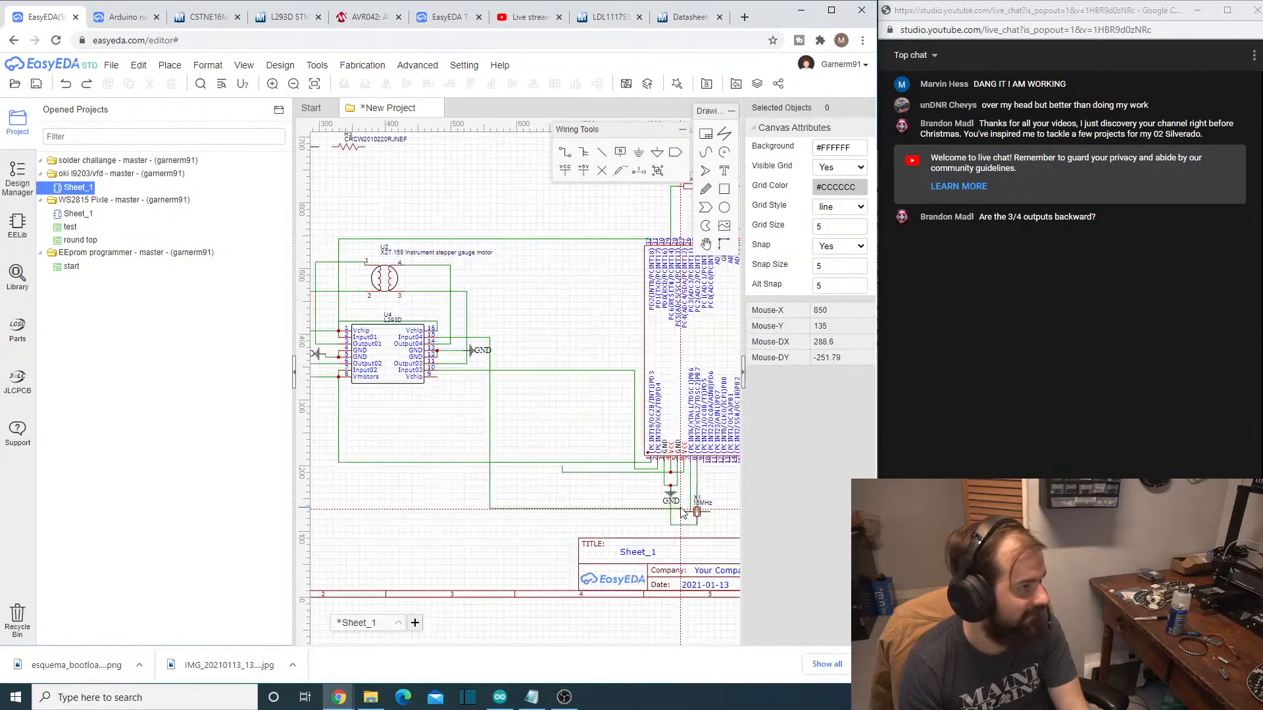
pyautogui.scroll(1, 682, 512)
pyautogui.scroll(1, 698, 494)
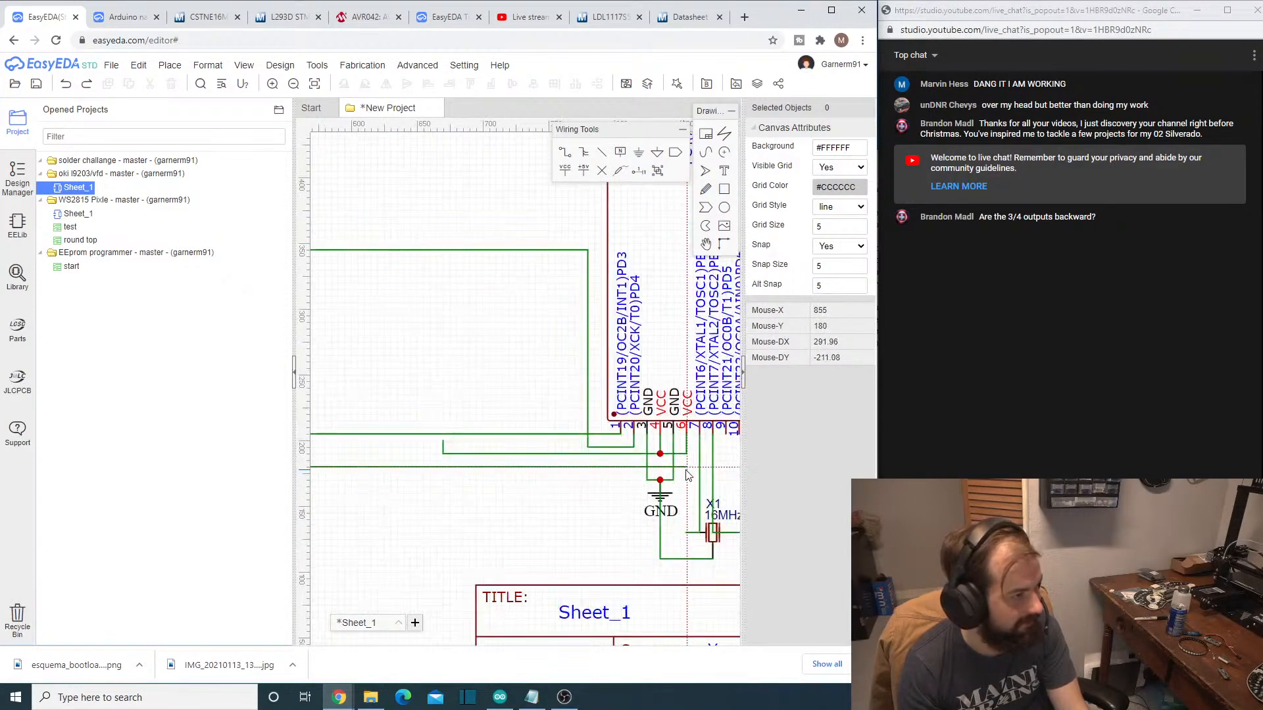
pyautogui.click(725, 474)
pyautogui.click(727, 444)
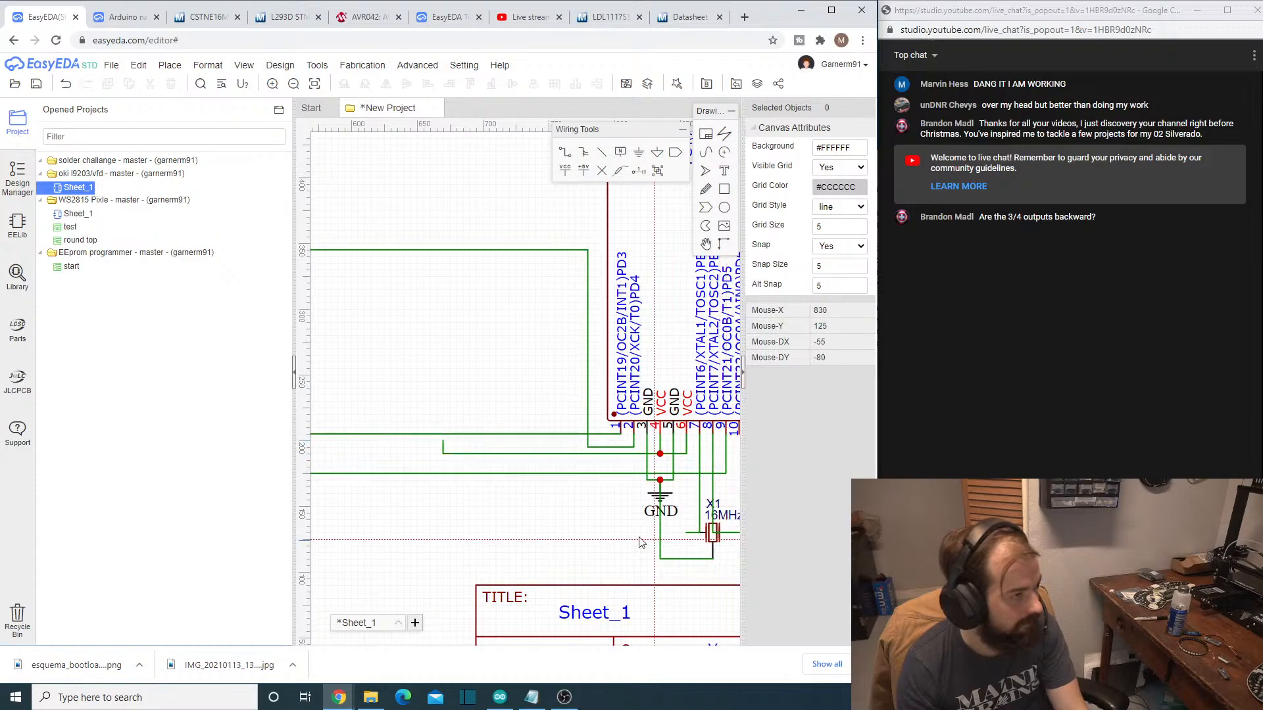
pyautogui.scroll(-2, 593, 533)
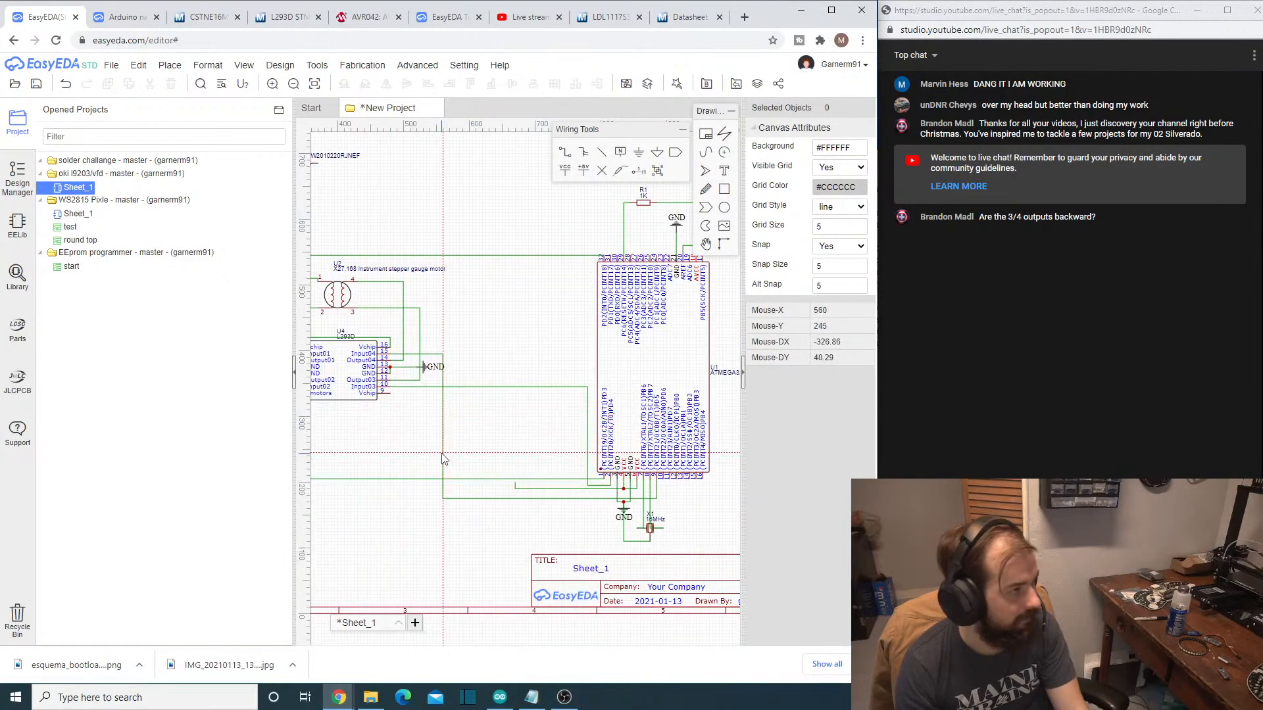
pyautogui.scroll(-2, 434, 454)
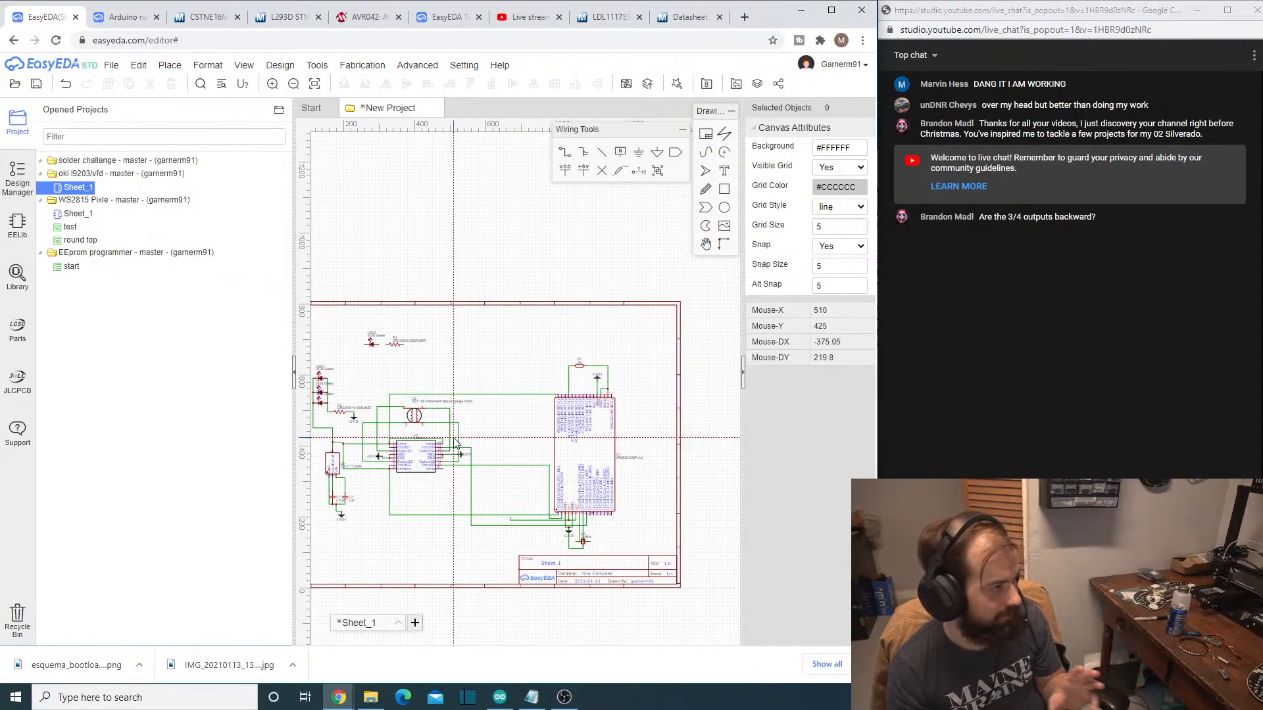
pyautogui.scroll(2, 340, 427)
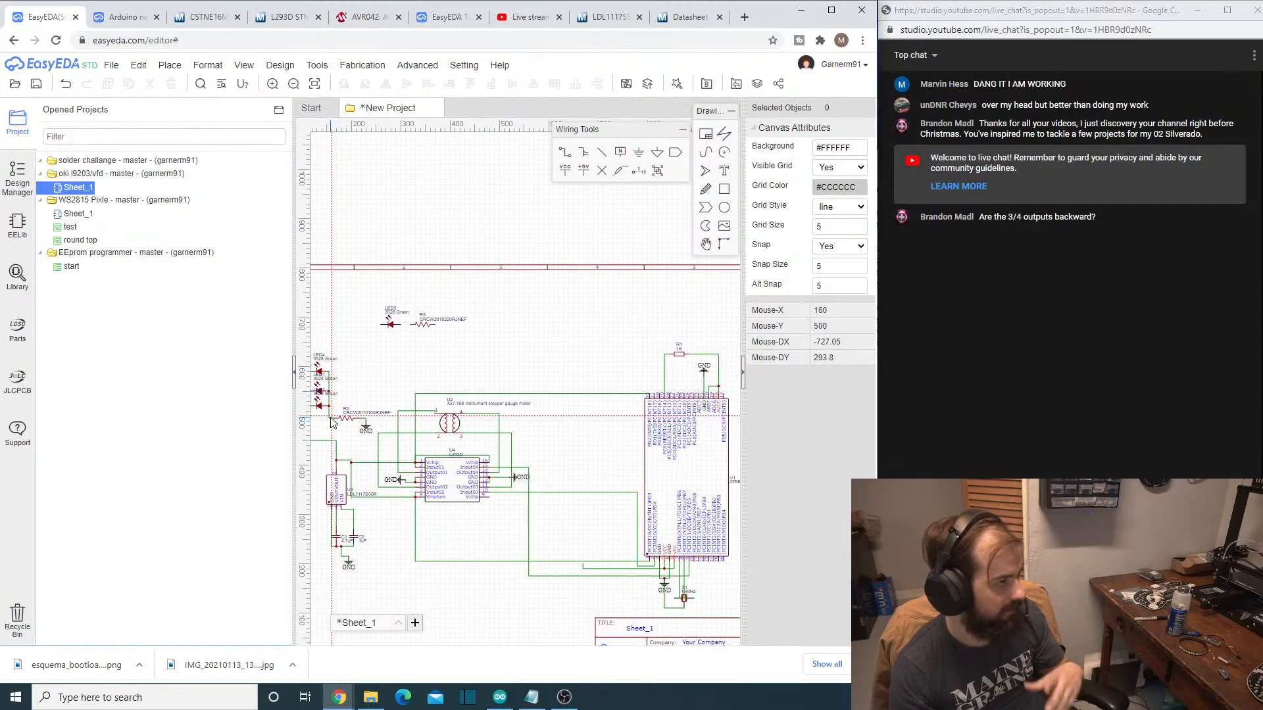
pyautogui.scroll(-2, 332, 422)
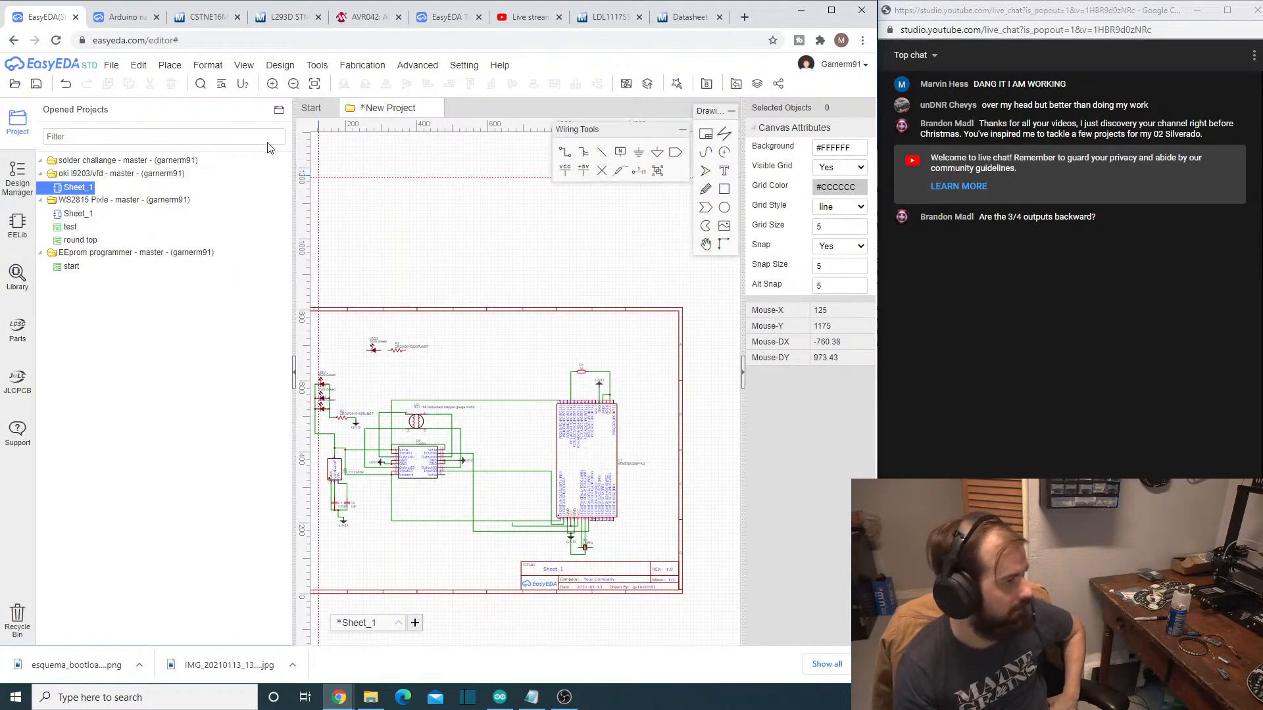
# - Move LED3 and resistor R3 from above the stepper motor to the empty area beside the title block, beneath the L293D wiring
pyautogui.scroll(3, 395, 296)
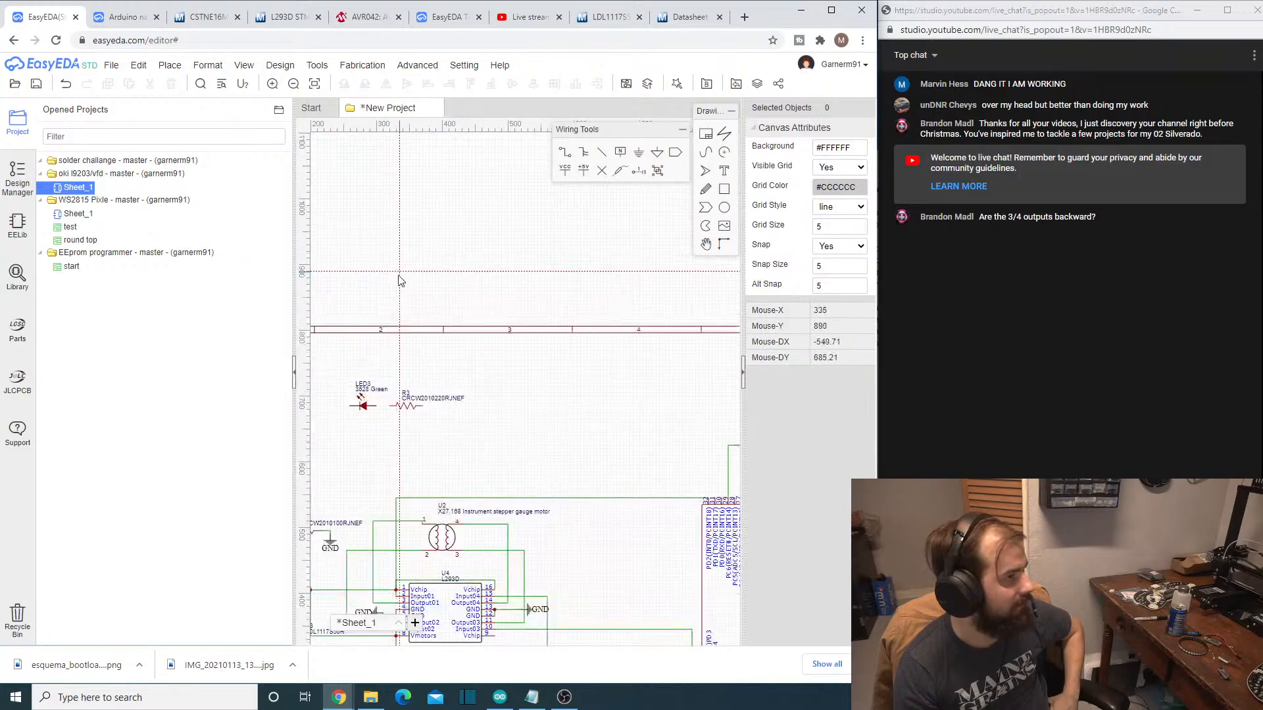
pyautogui.click(363, 404)
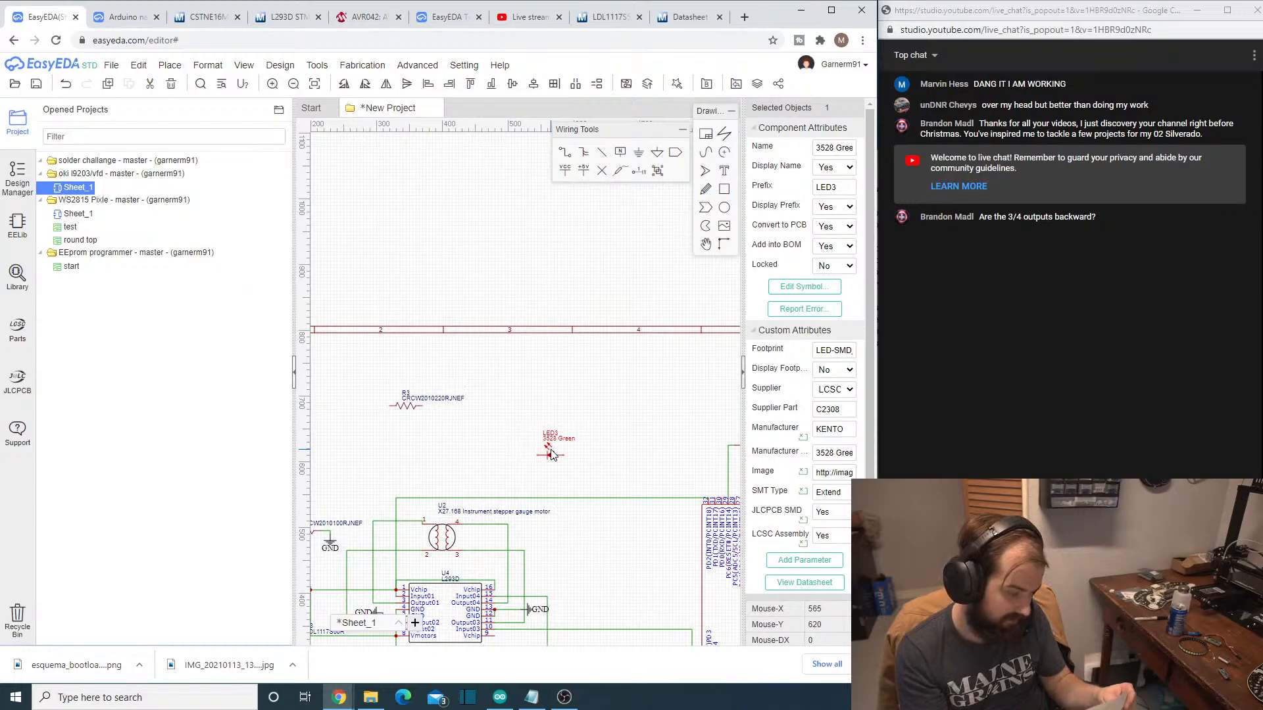
pyautogui.scroll(-4, 570, 472)
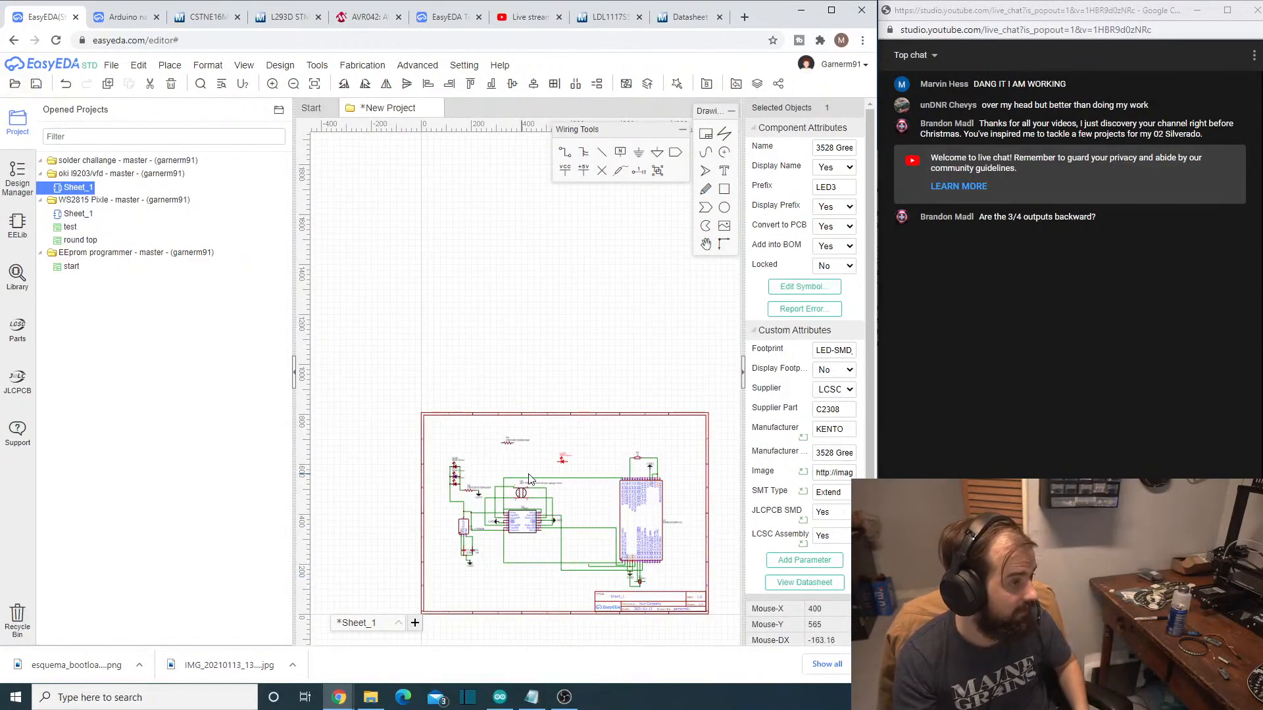
pyautogui.moveTo(564, 467); pyautogui.dragTo(558, 561)
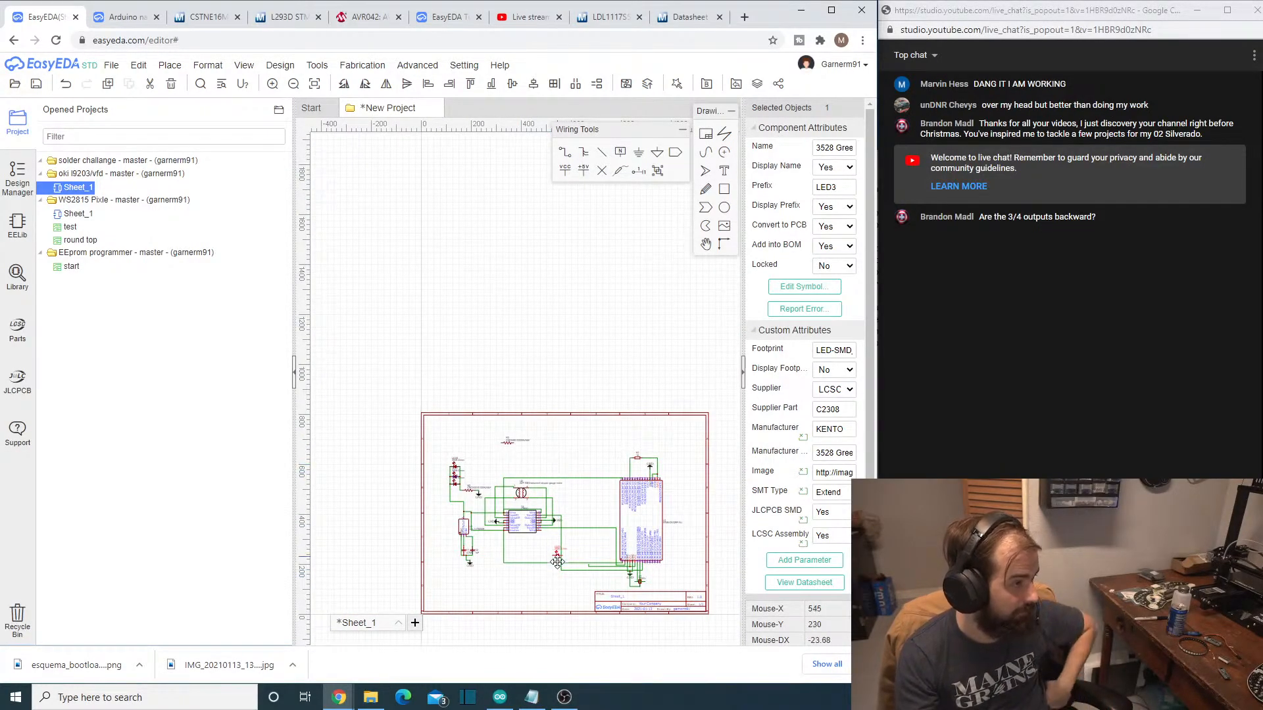
pyautogui.click(508, 446)
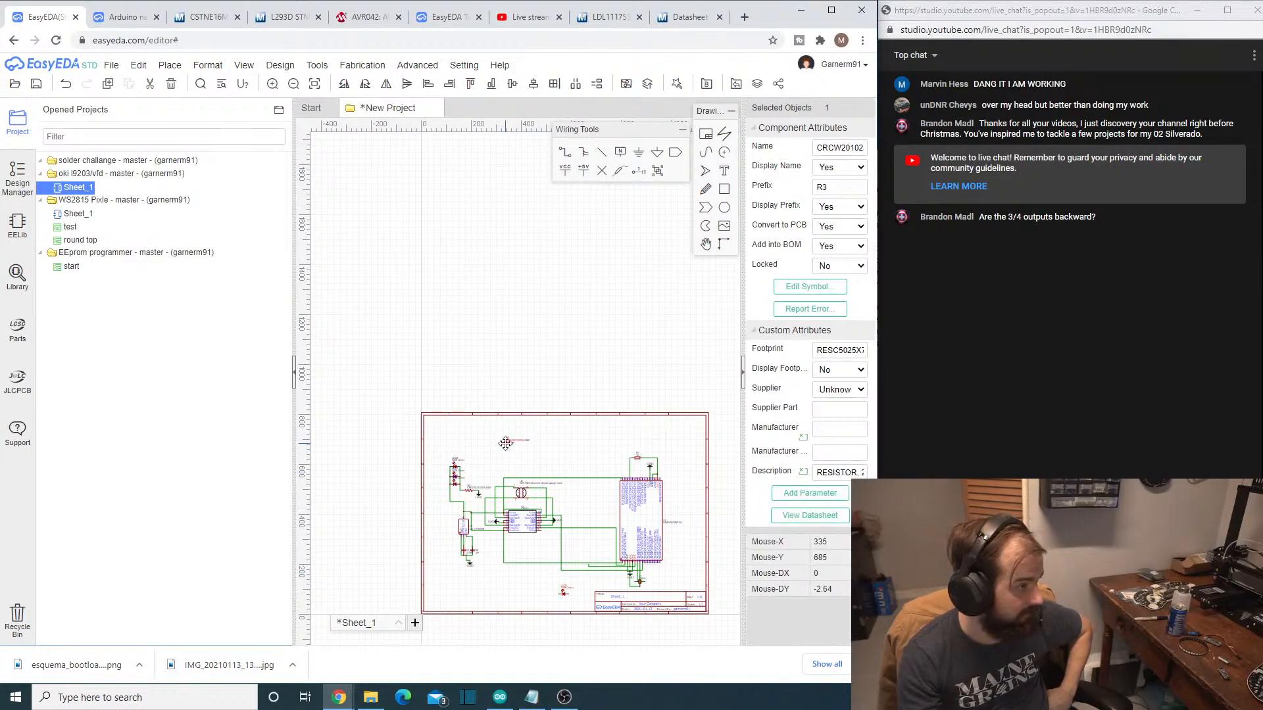
pyautogui.scroll(10, 576, 598)
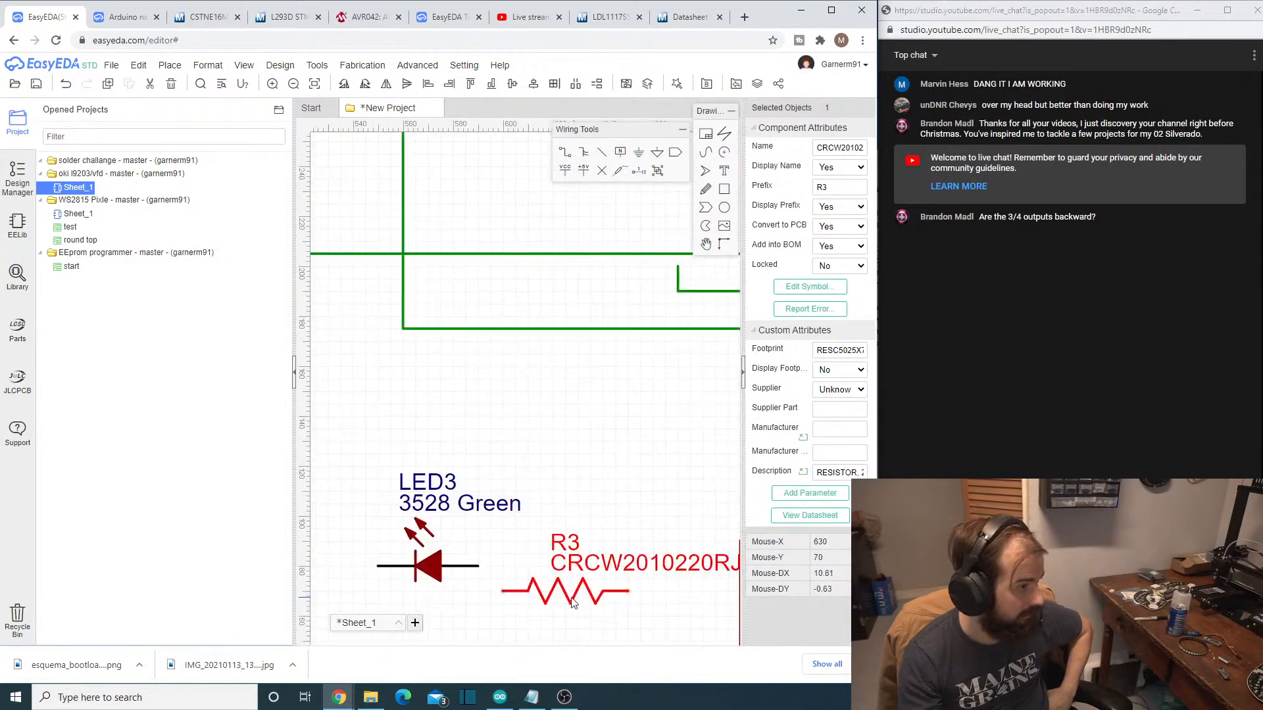
# - Line up LED3 end to end with R3, leaving a short horizontal wire between them
pyautogui.moveTo(565, 588); pyautogui.dragTo(477, 447)
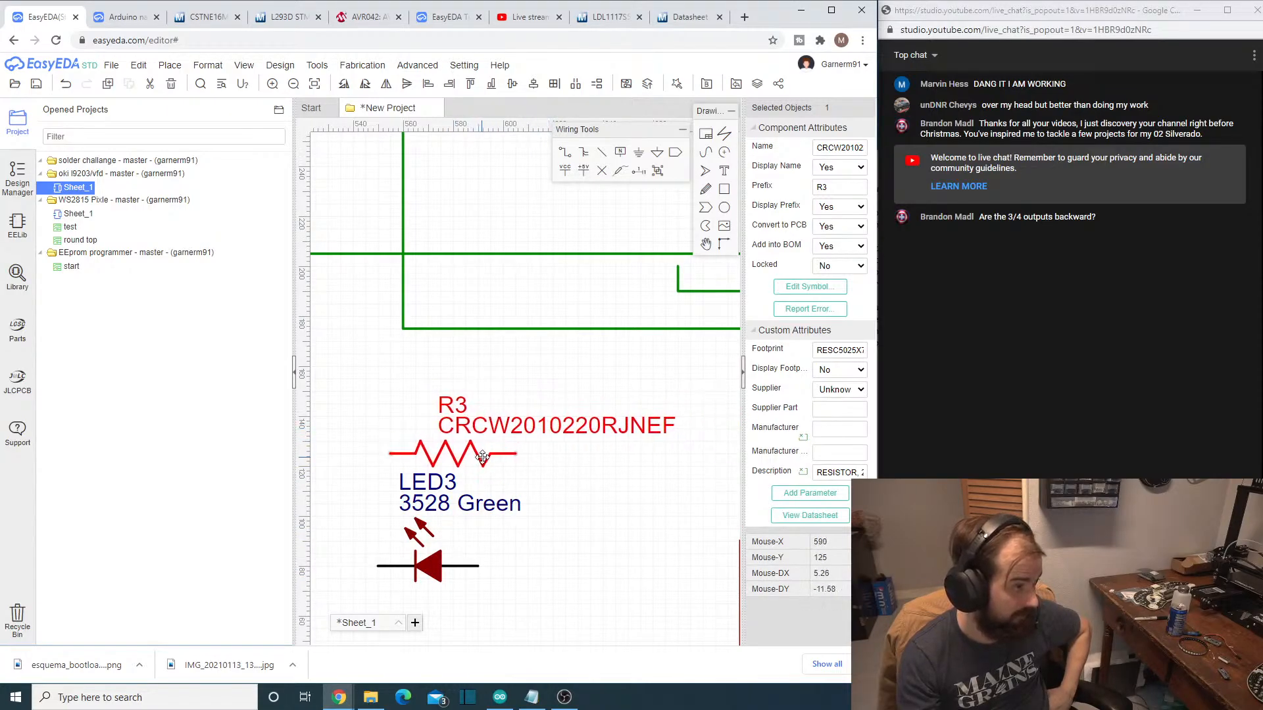
pyautogui.click(429, 560)
pyautogui.moveTo(429, 560); pyautogui.dragTo(348, 462)
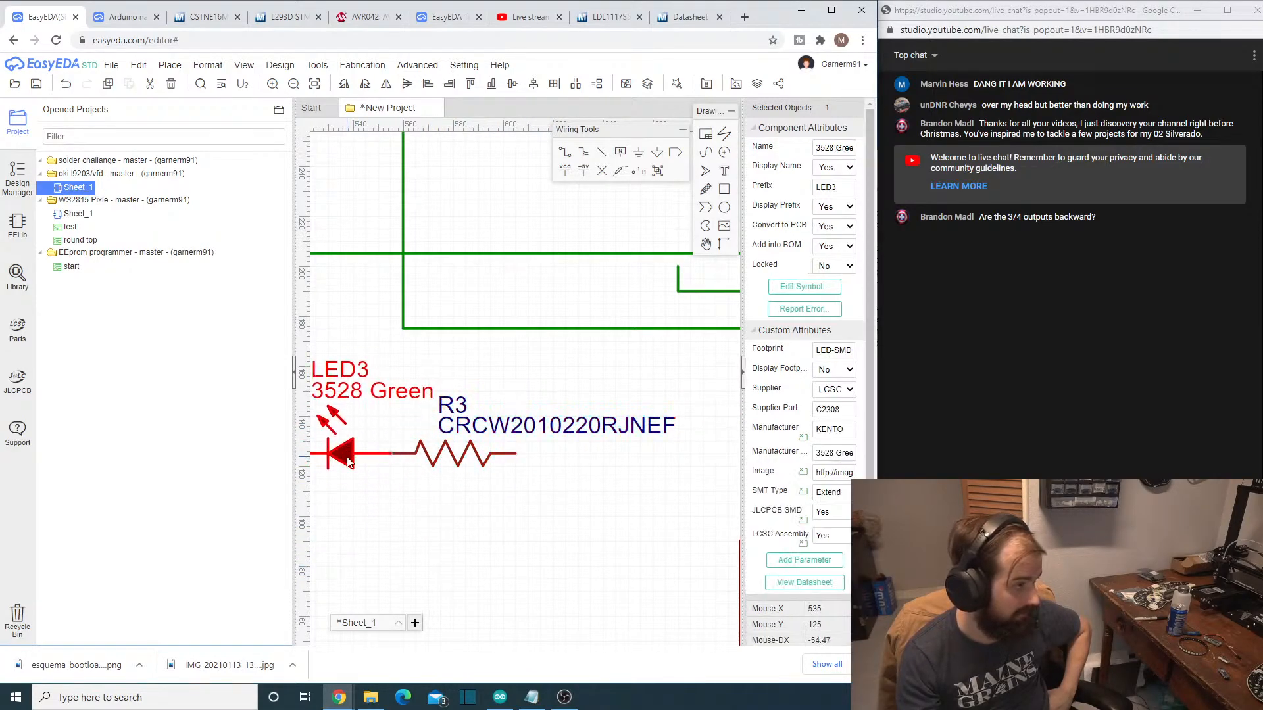
pyautogui.moveTo(450, 556); pyautogui.dragTo(578, 521, button='right')
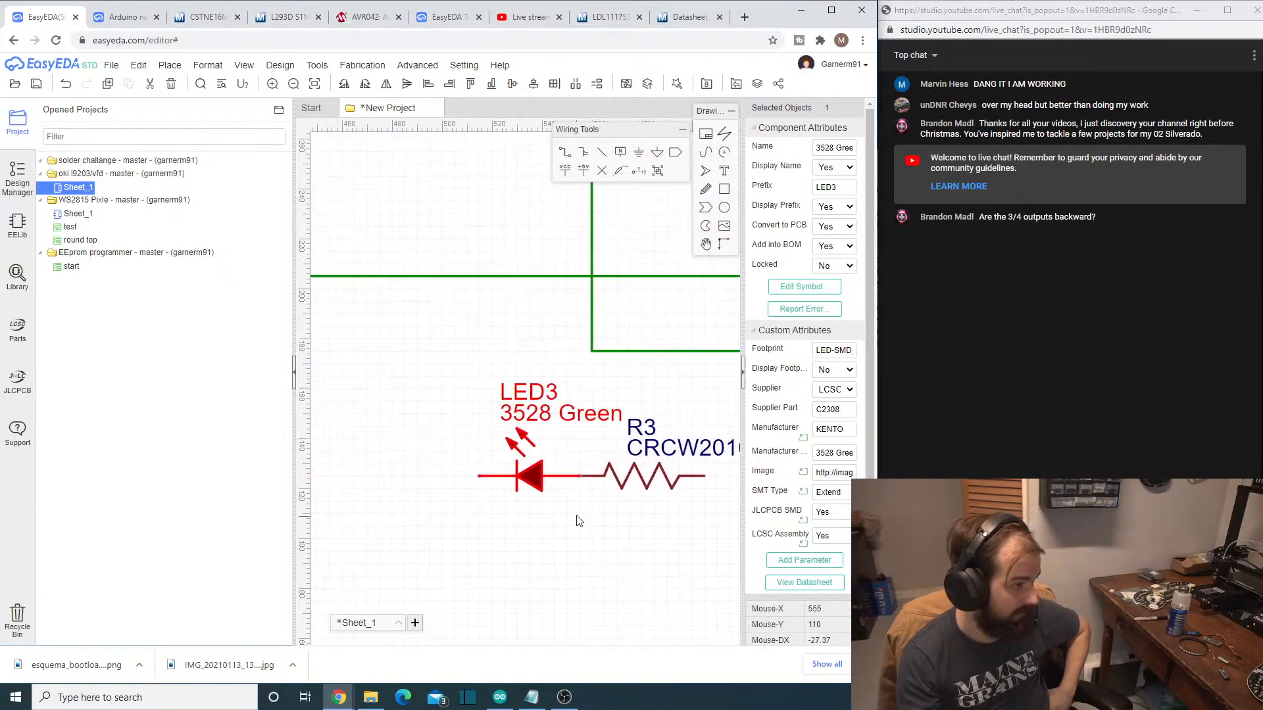
pyautogui.moveTo(528, 472); pyautogui.dragTo(434, 472)
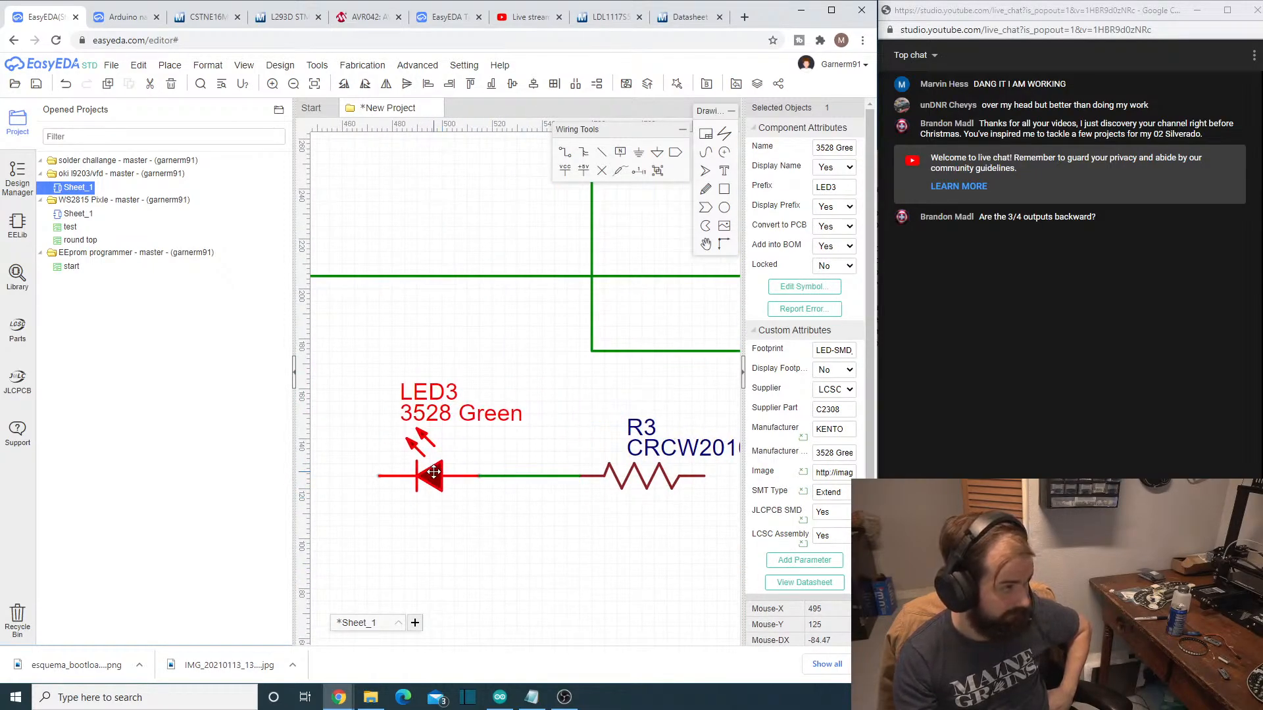
# - Rotate R3 to vertical so that it hangs down from the end of the LED3 wire
pyautogui.scroll(-3, 574, 569)
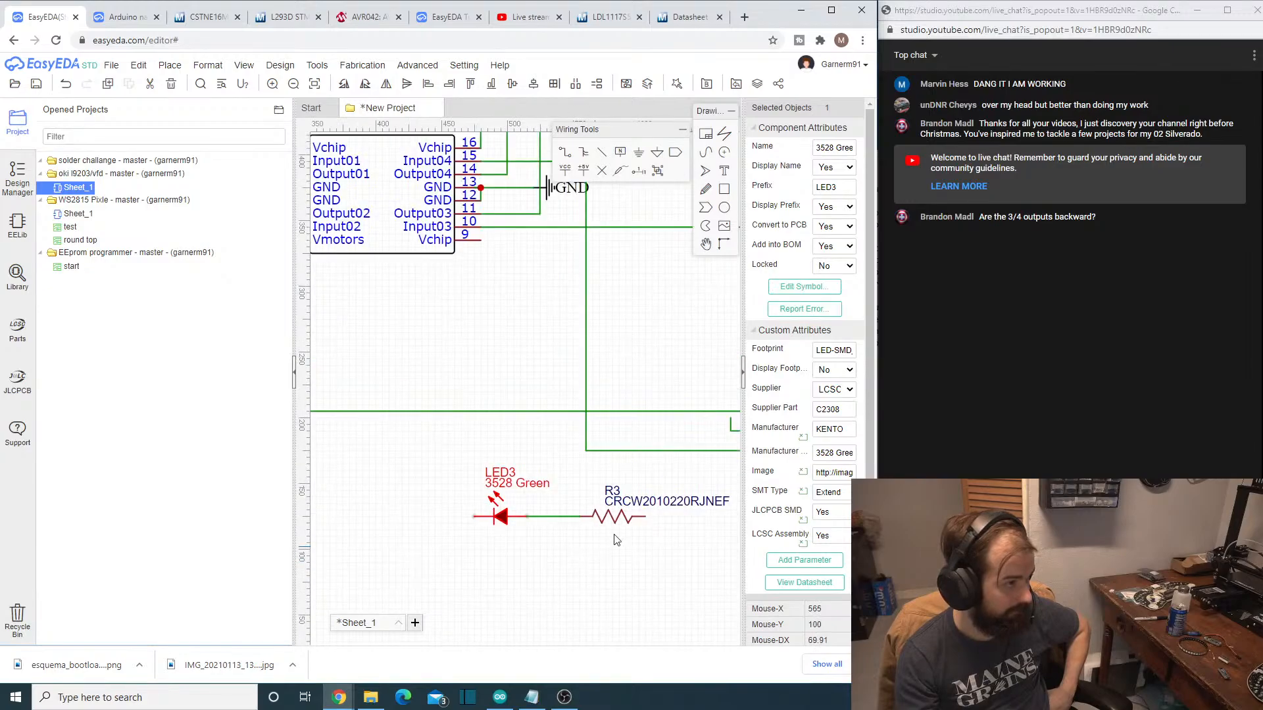
pyautogui.click(629, 521)
pyautogui.press('space')
pyautogui.press('space')
pyautogui.press('space')
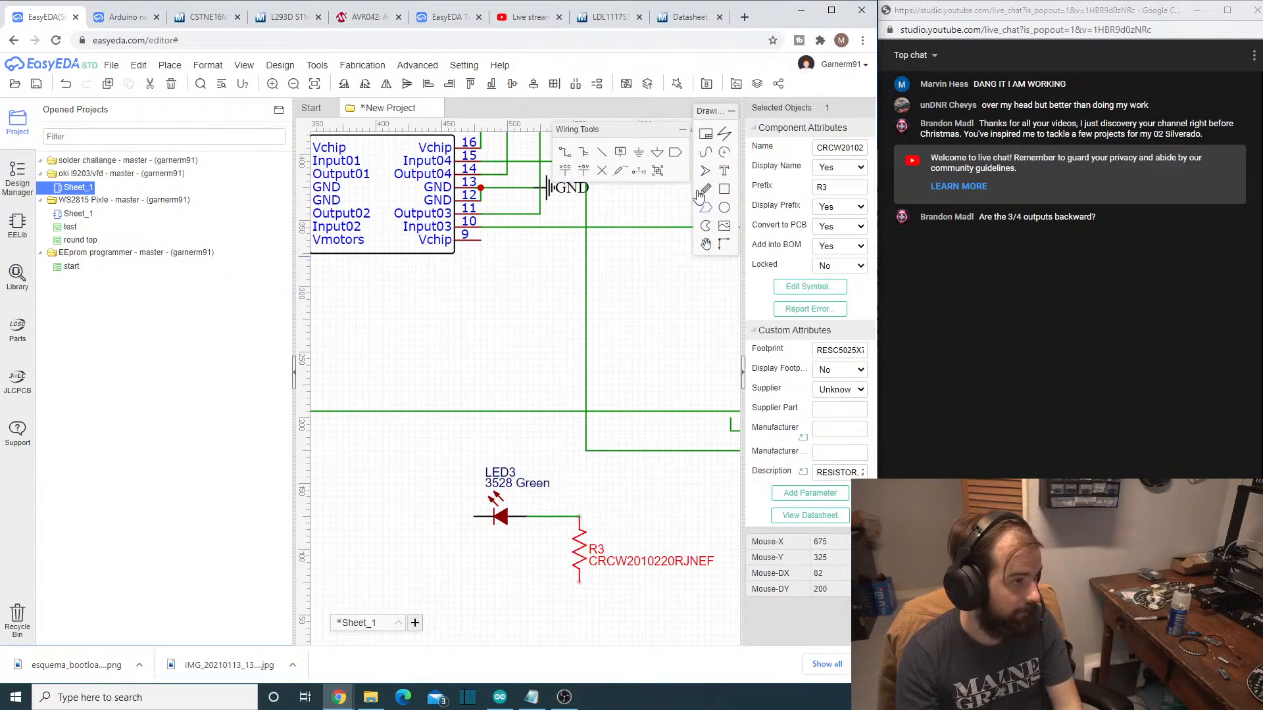
# - Add a GND symbol to the lower end of R3, spaced slightly below the resistor
pyautogui.click(638, 158)
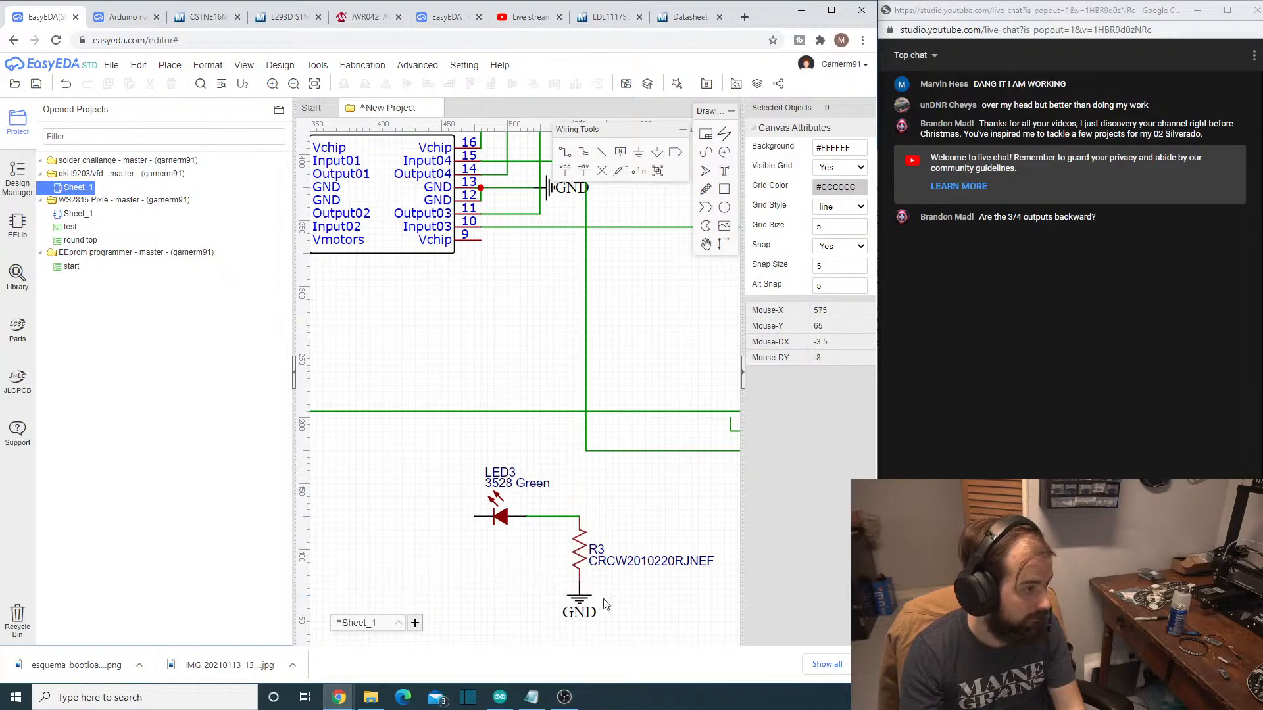
pyautogui.click(577, 599)
pyautogui.click(609, 605)
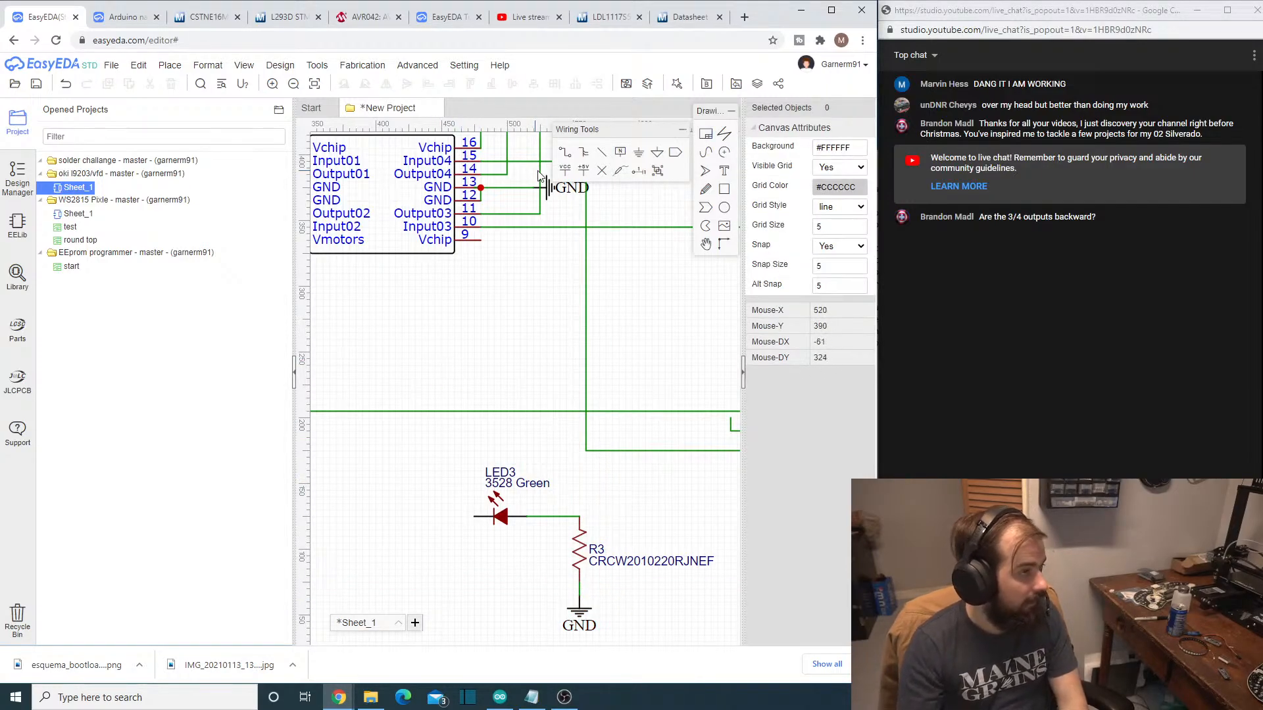
# - Try to wire LED3's free pin under the 16MHz crystal X1 to ATMEGA328P-AU pin 10 (PD6)
pyautogui.click(564, 157)
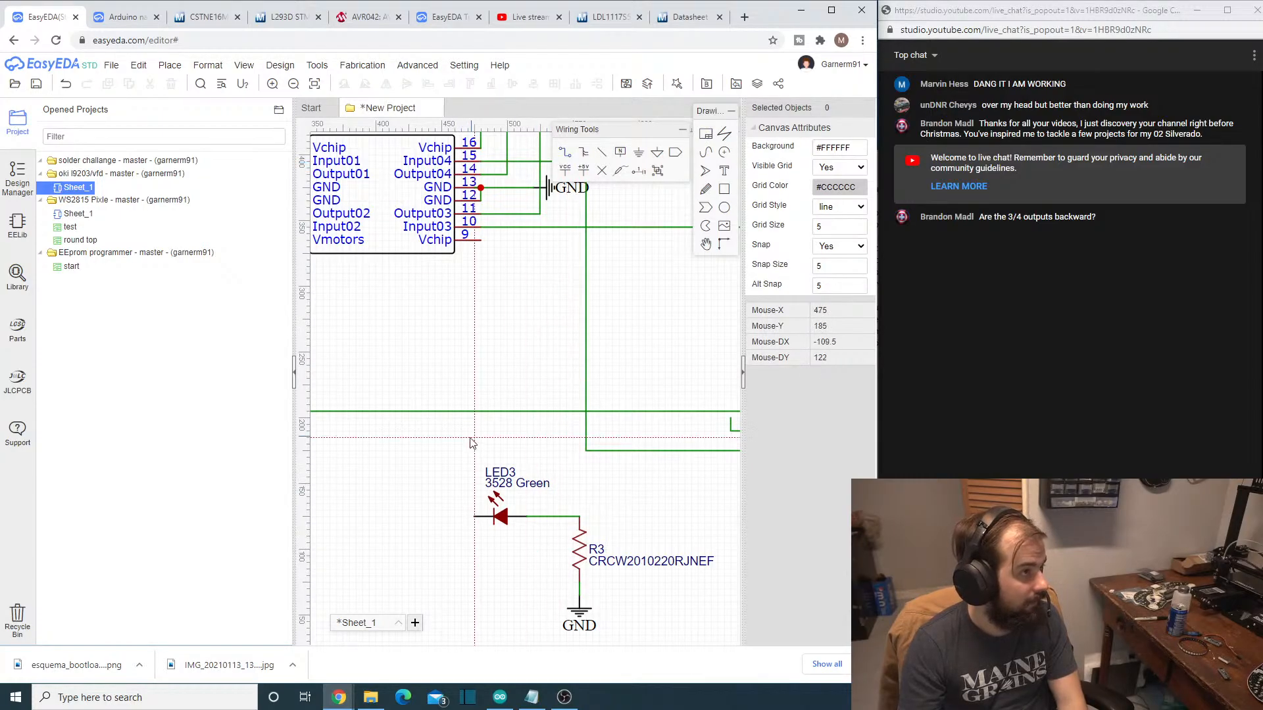
pyautogui.click(474, 517)
pyautogui.scroll(-3, 712, 504)
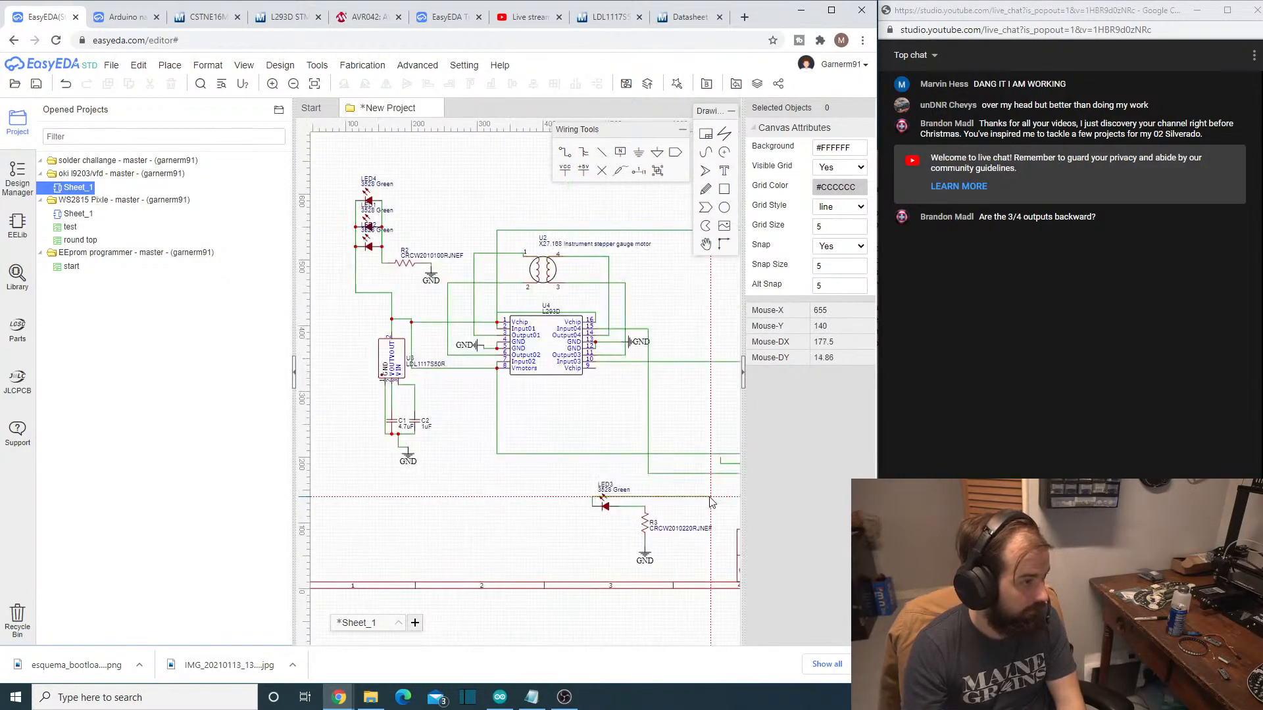
pyautogui.moveTo(710, 497); pyautogui.dragTo(435, 481, button='right')
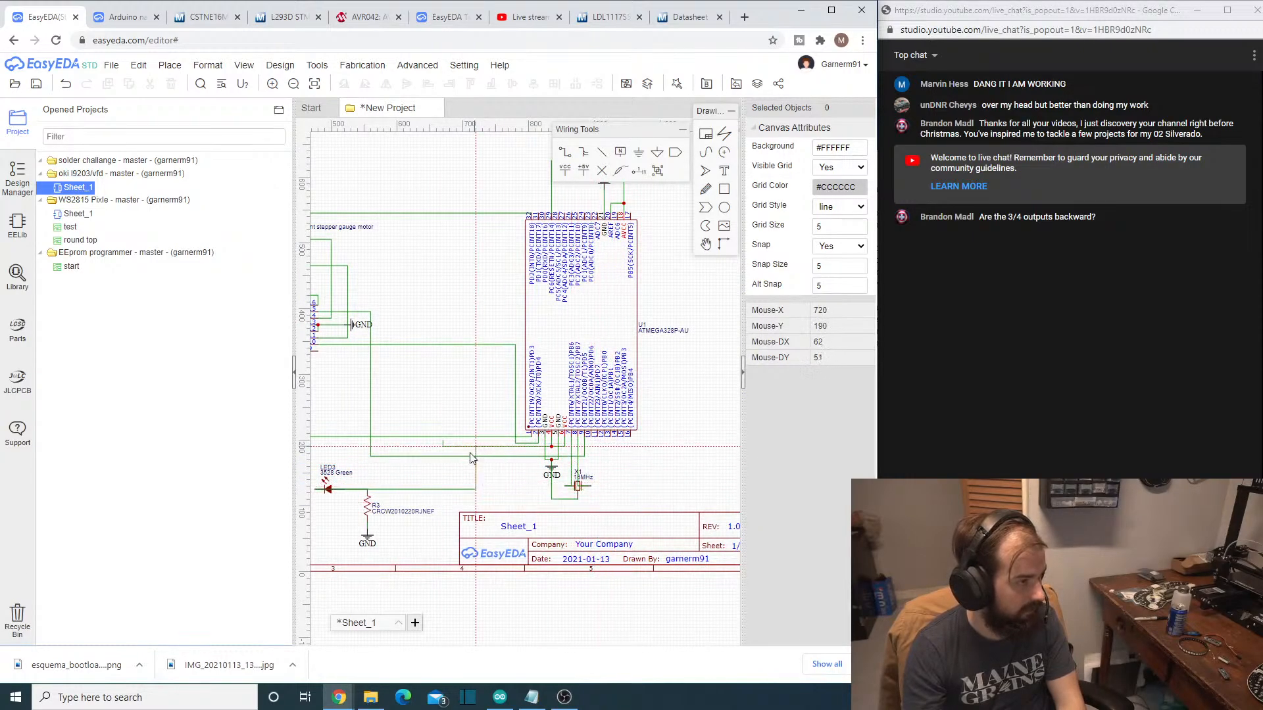
pyautogui.scroll(3, 590, 472)
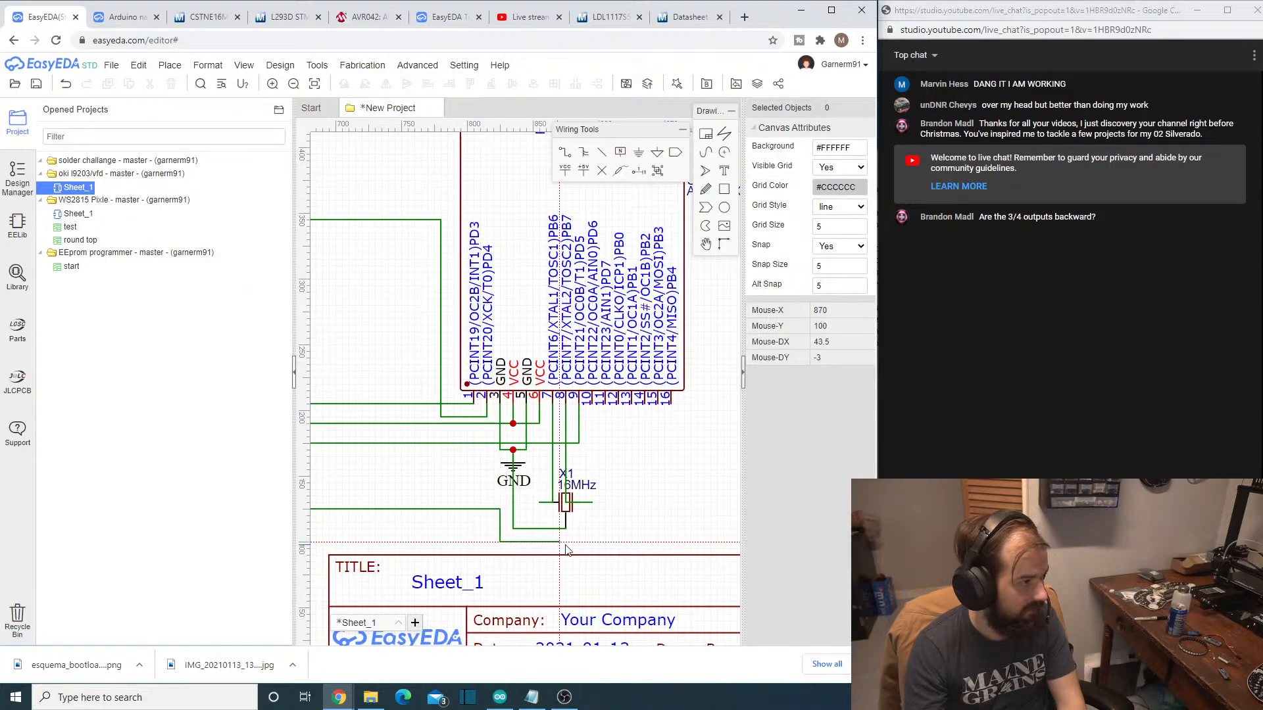
pyautogui.click(604, 541)
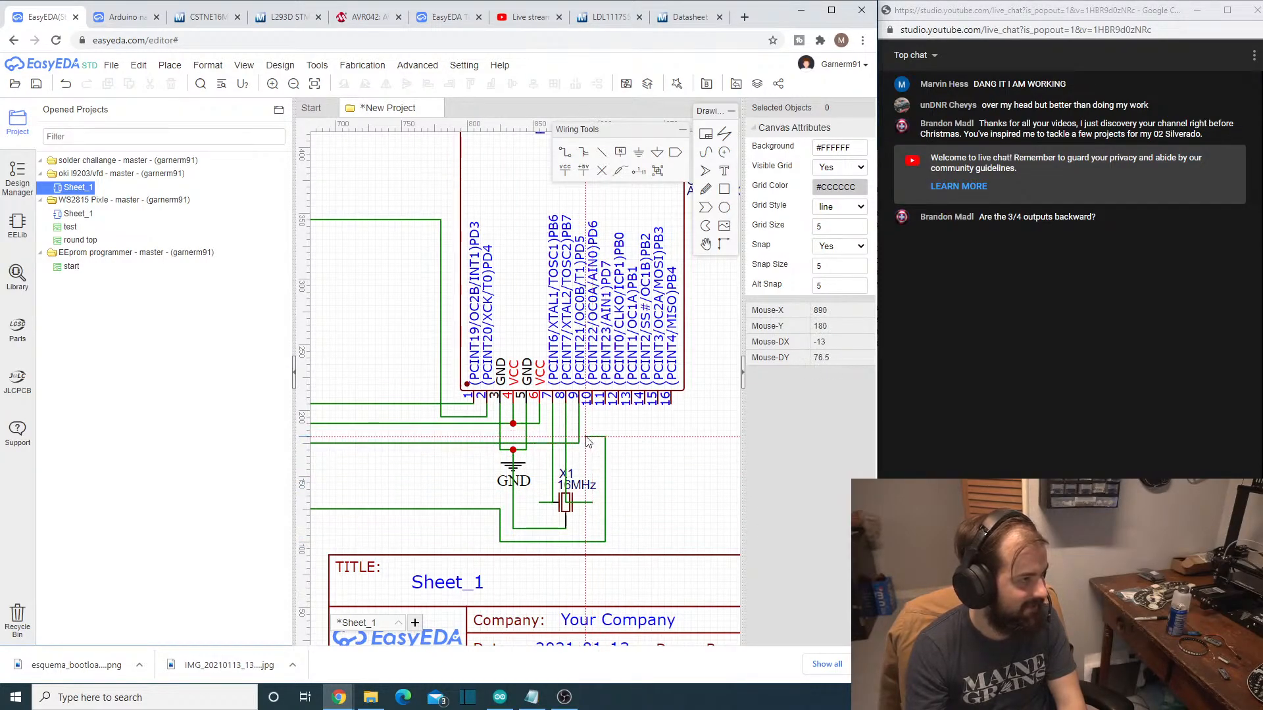
pyautogui.scroll(1, 588, 442)
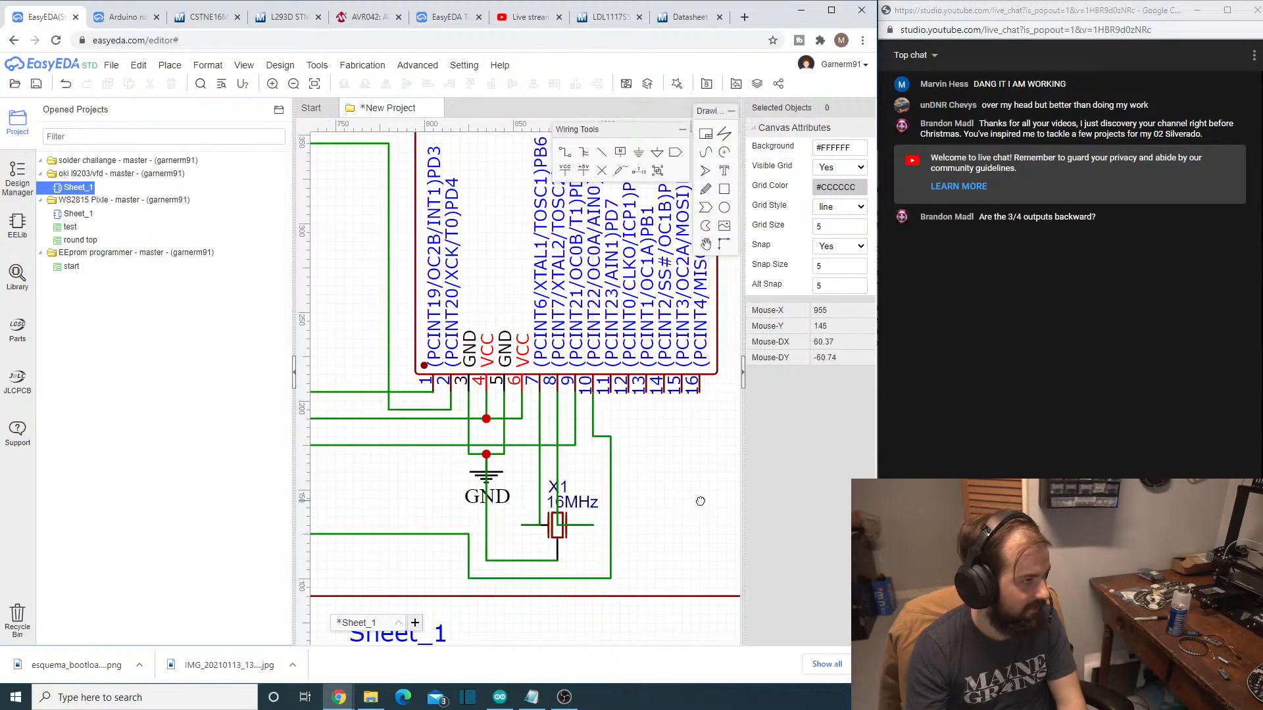
pyautogui.scroll(-5, 708, 502)
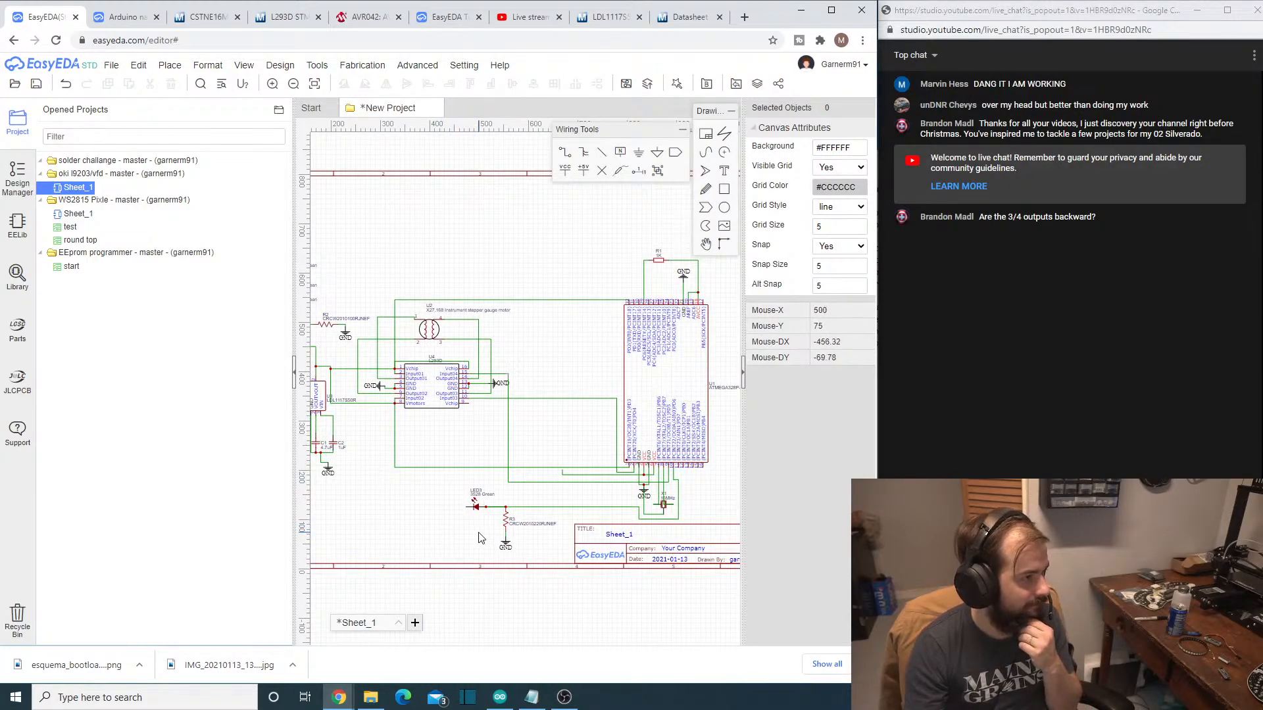
pyautogui.hotkey('ctrl', 'z')
# - Wire LED3's free pin up and over the LED, then beneath the 16MHz crystal X1 to ATMEGA328P-AU pin 10 (PD6)
pyautogui.scroll(5, 527, 497)
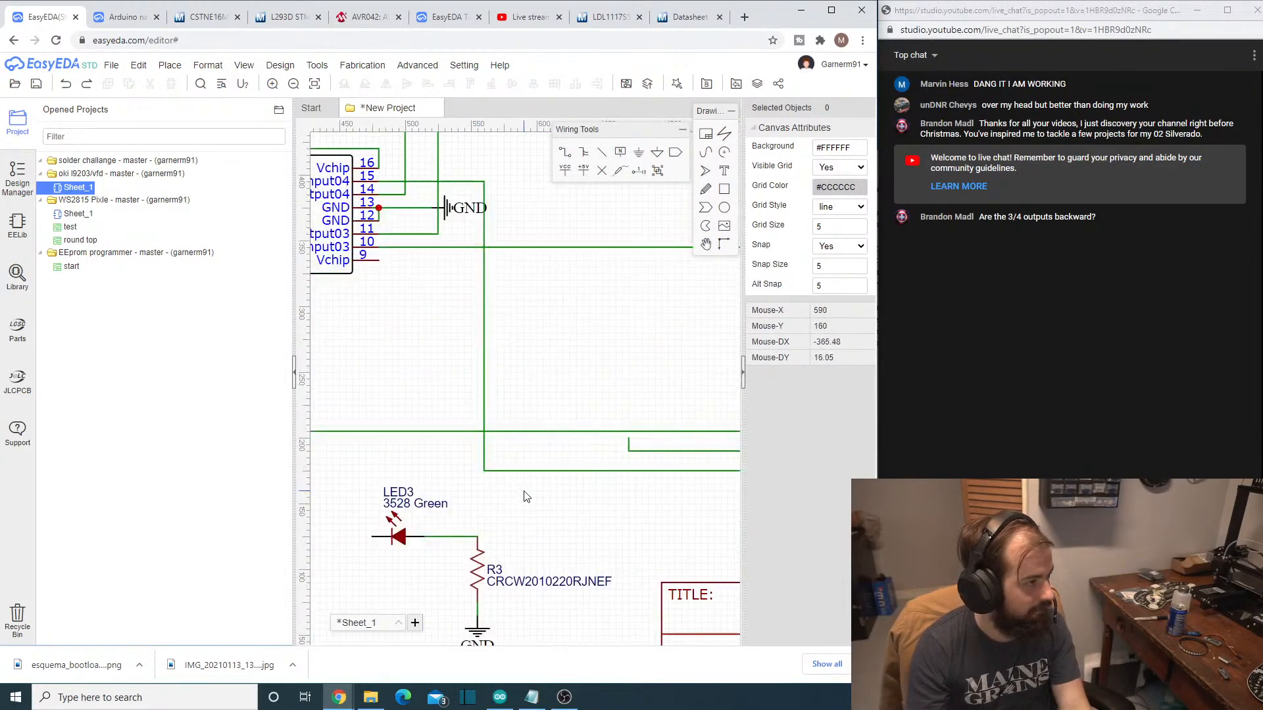
pyautogui.click(372, 537)
pyautogui.click(380, 520)
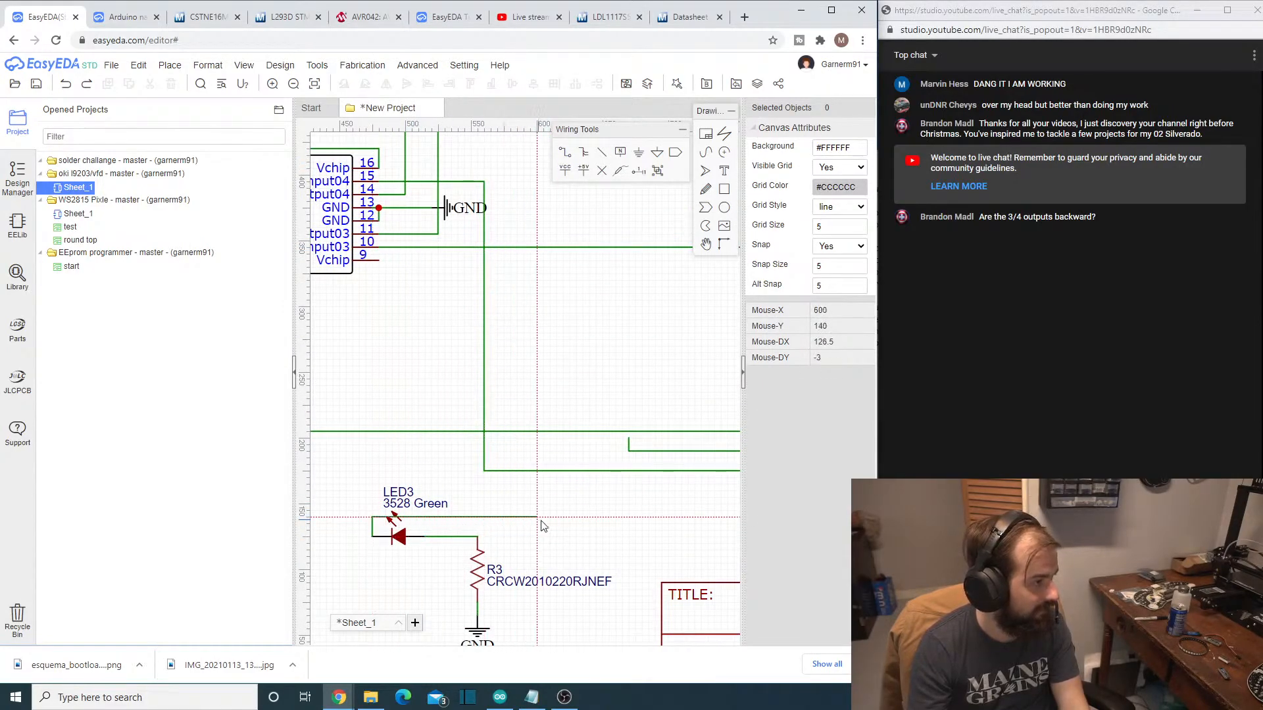
pyautogui.click(661, 550)
pyautogui.scroll(-2, 664, 552)
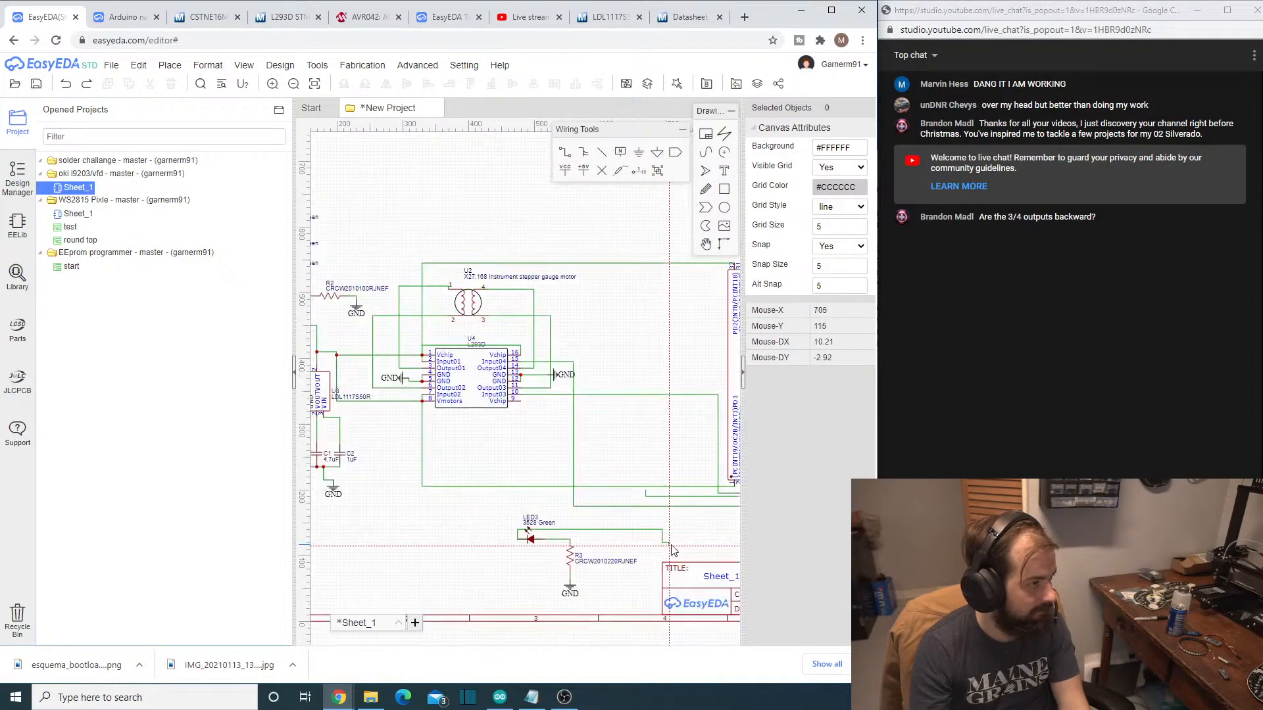
pyautogui.moveTo(695, 546); pyautogui.dragTo(527, 539, button='right')
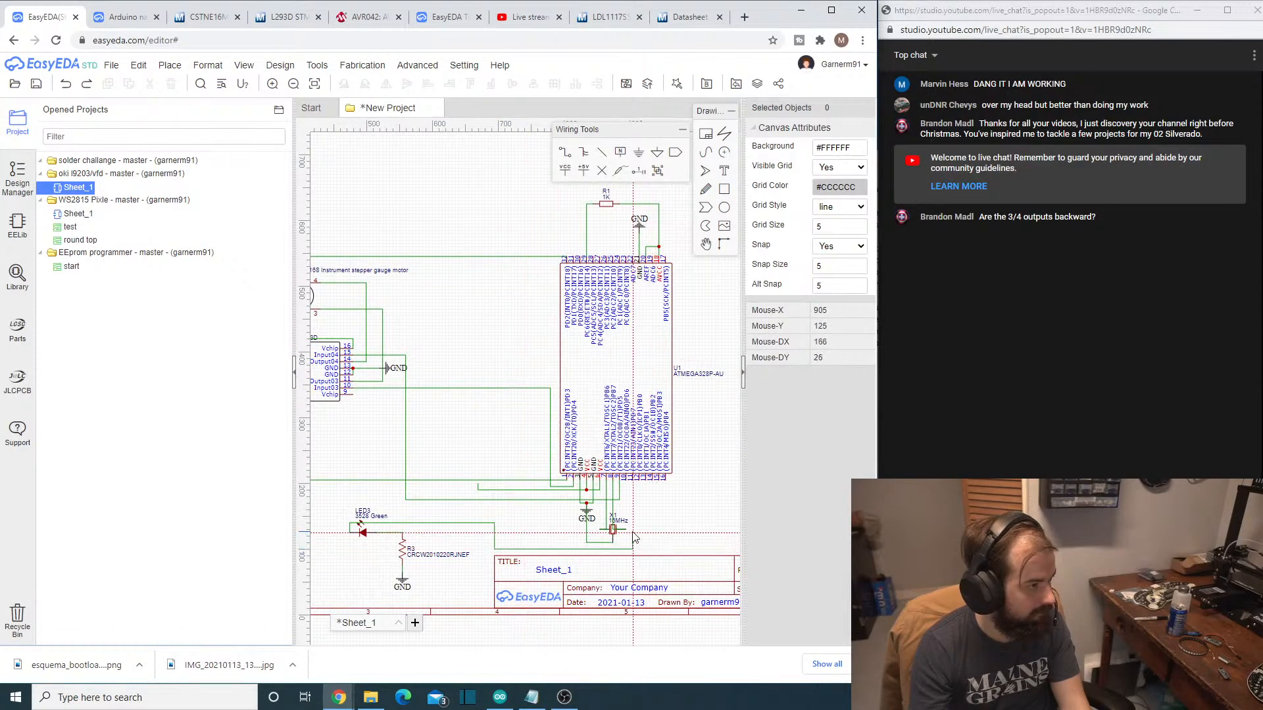
pyautogui.scroll(3, 629, 542)
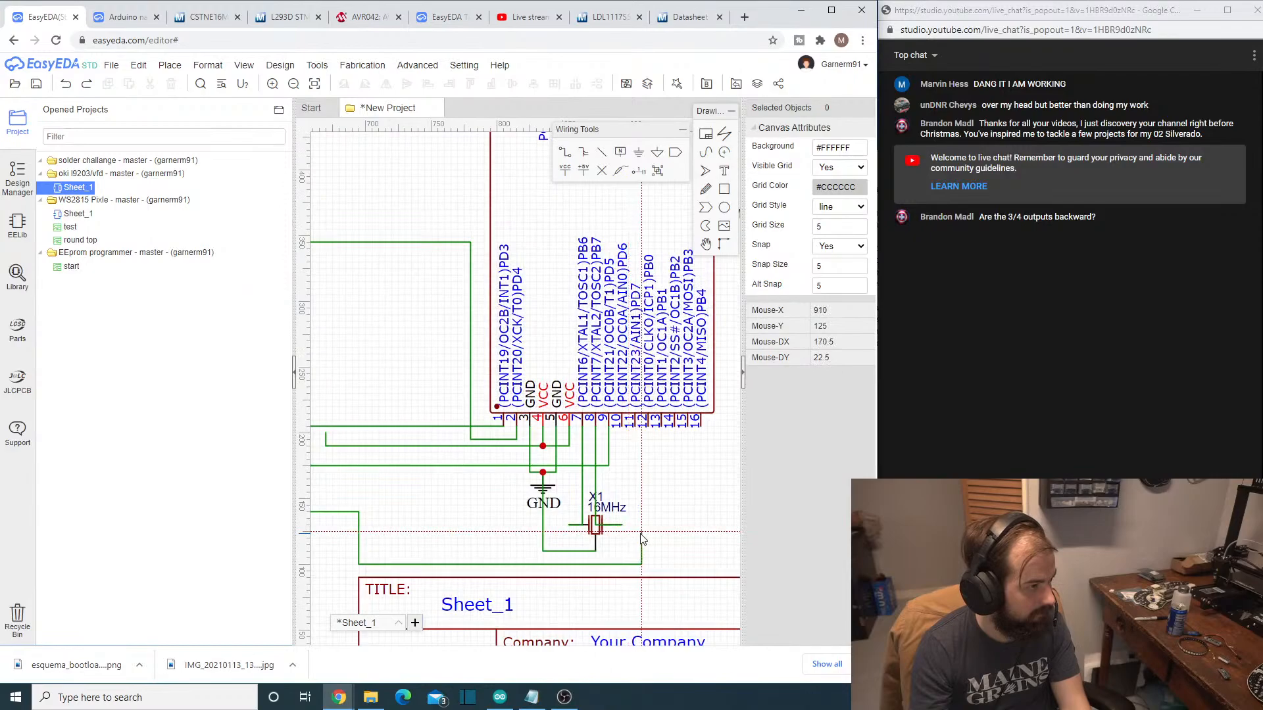
pyautogui.click(621, 506)
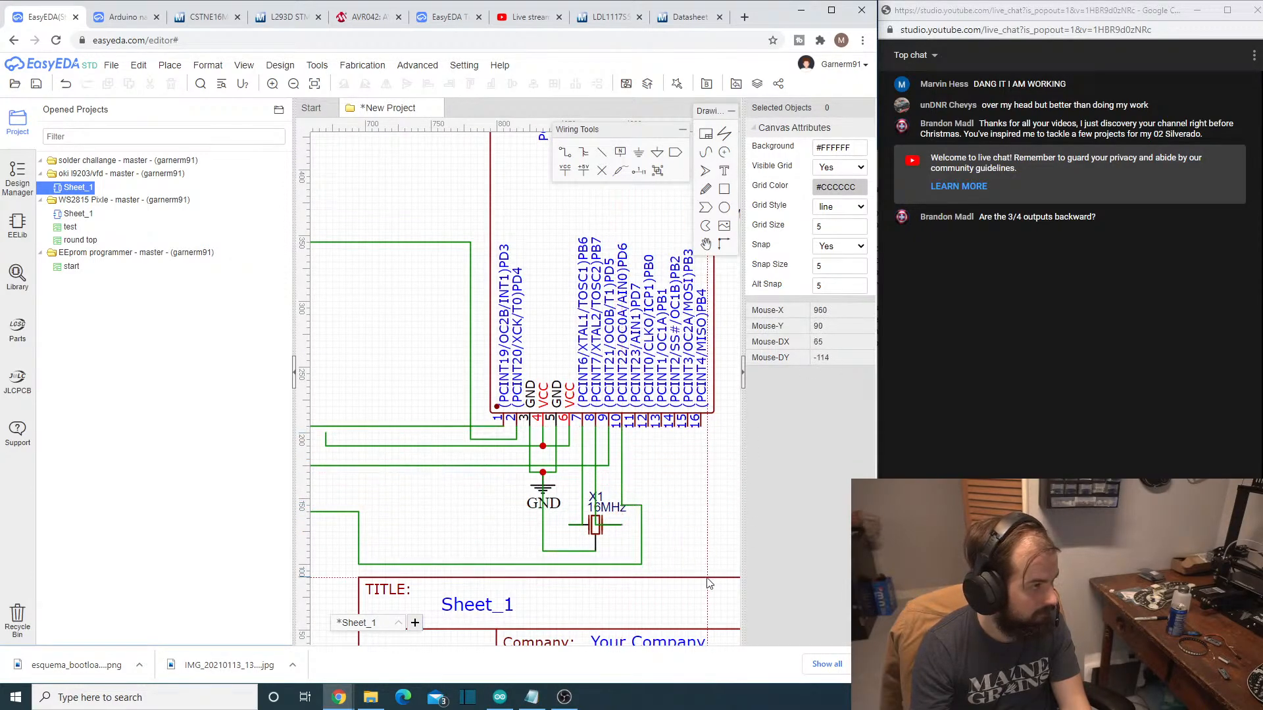
pyautogui.scroll(-2, 411, 570)
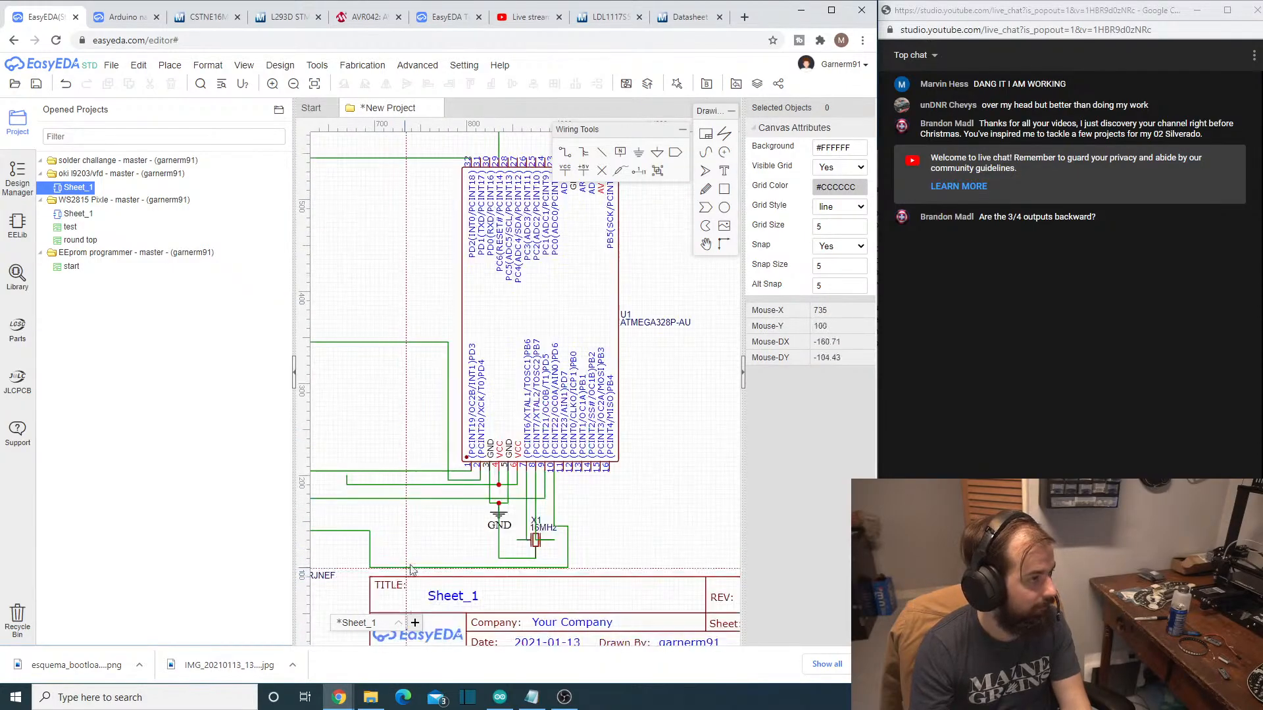
pyautogui.scroll(-3, 411, 569)
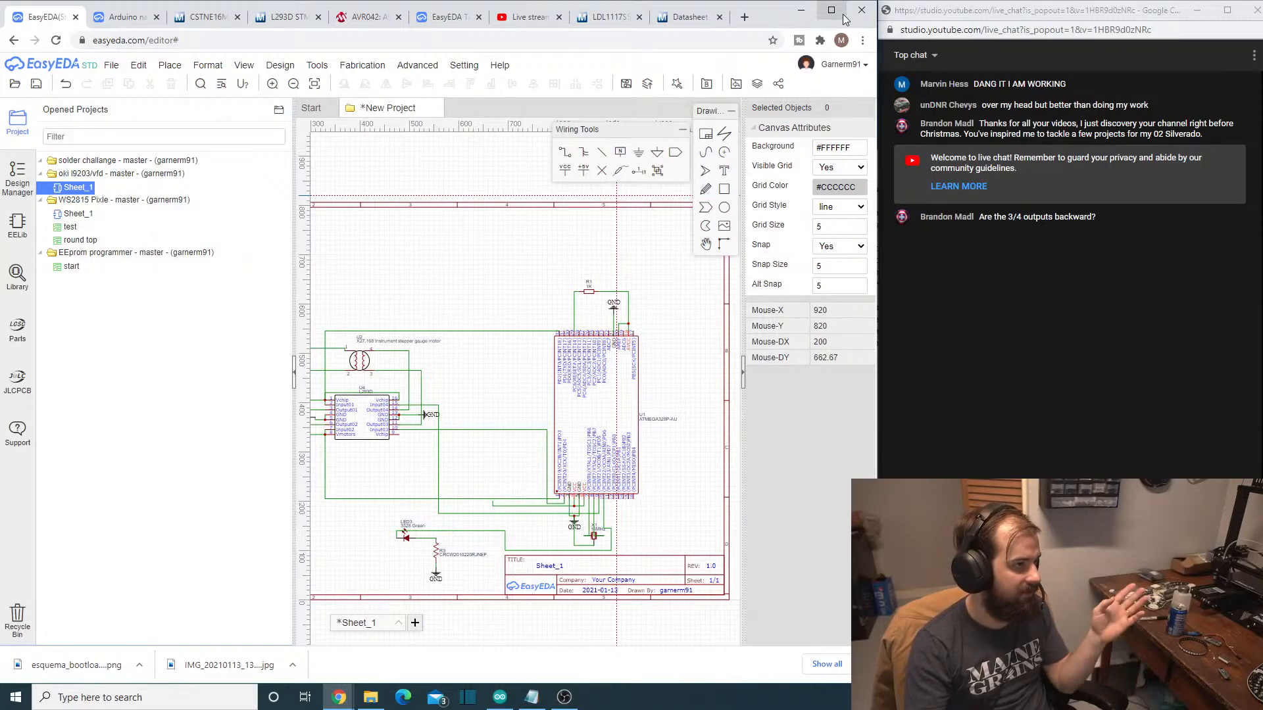
pyautogui.scroll(5, 631, 335)
pyautogui.scroll(-5, 631, 395)
pyautogui.scroll(2, 632, 453)
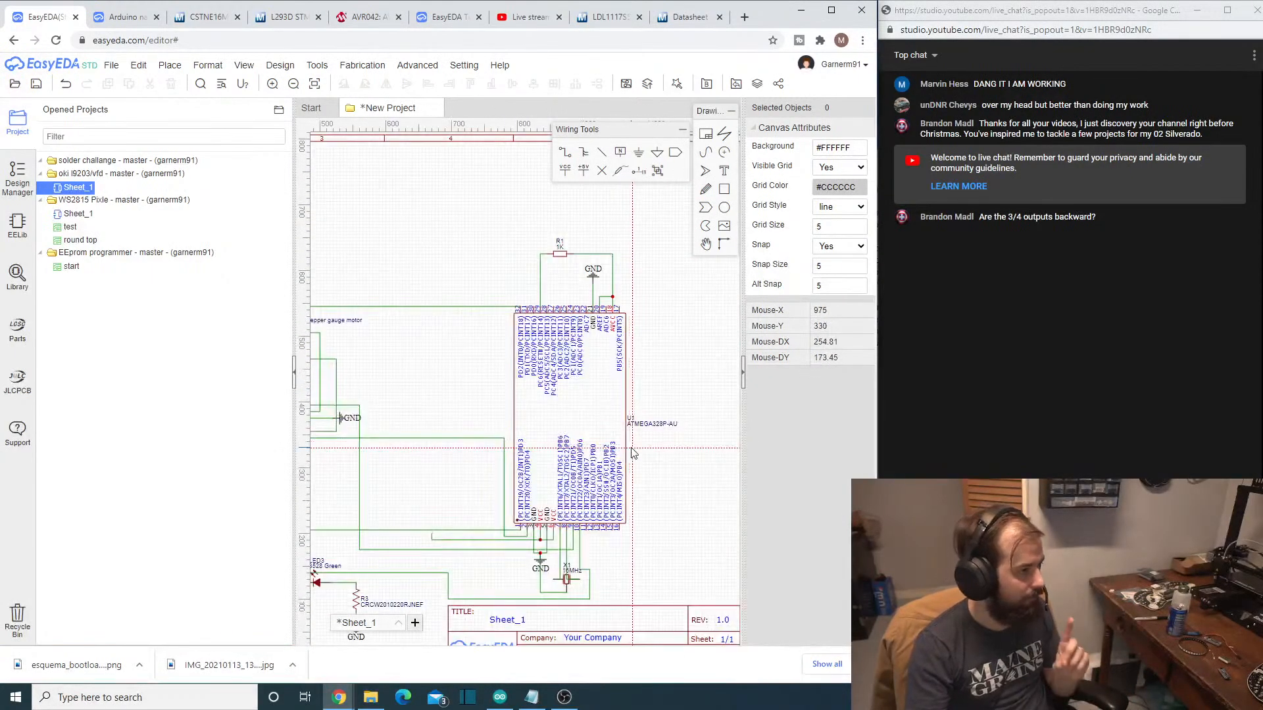
# - Wire the LDL1117S50R regulator's VOUT junction around and below the regulator to the open end of the ATMEGA328P-AU's VCC wire
pyautogui.scroll(2, 588, 488)
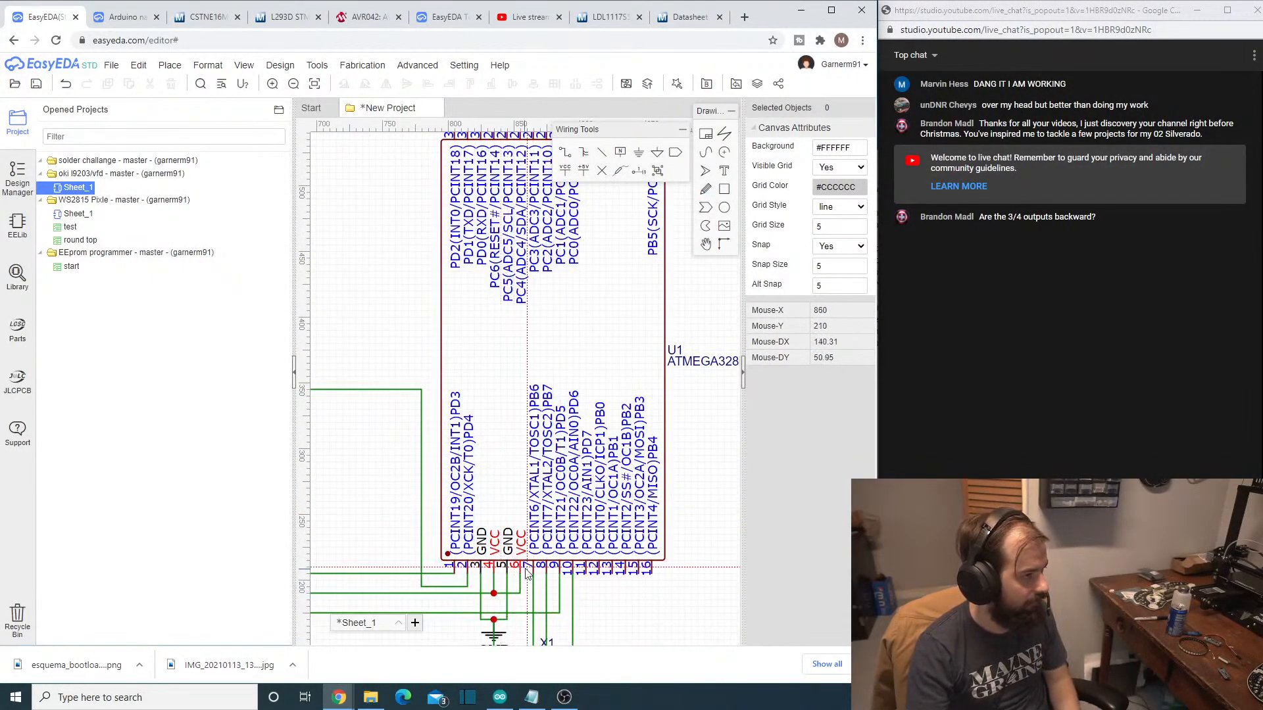
pyautogui.scroll(-6, 531, 575)
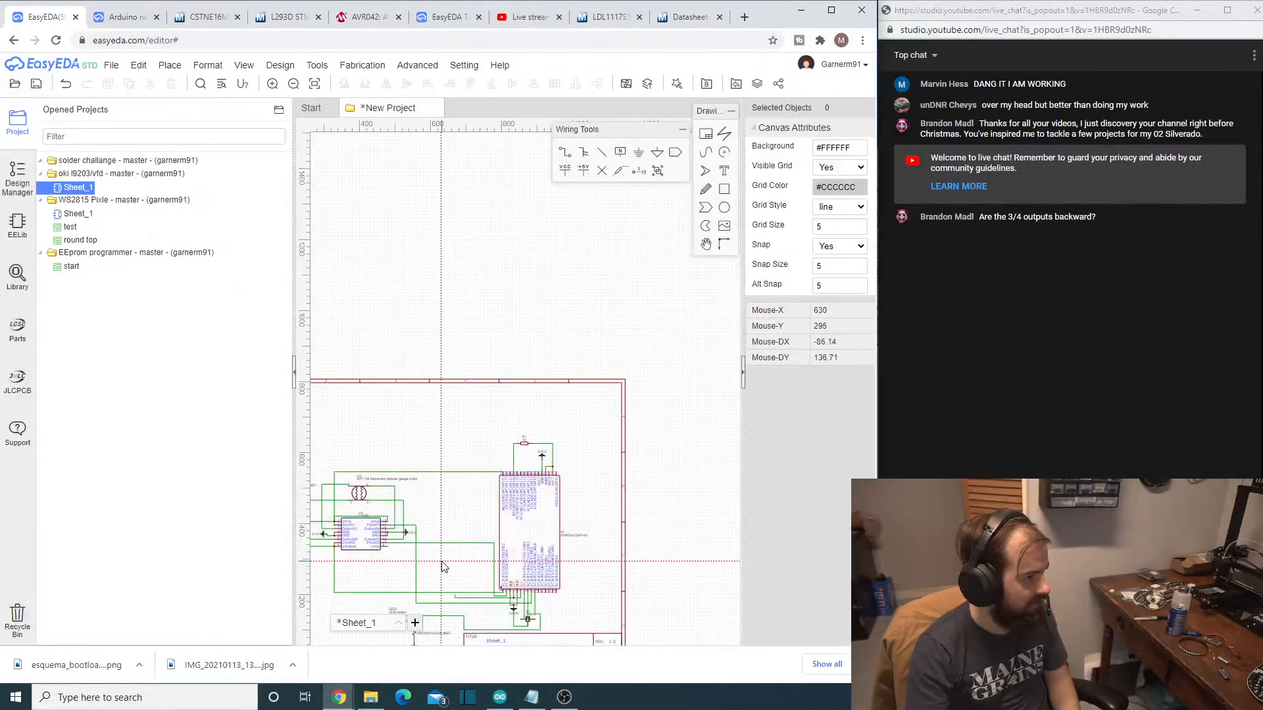
pyautogui.scroll(3, 482, 558)
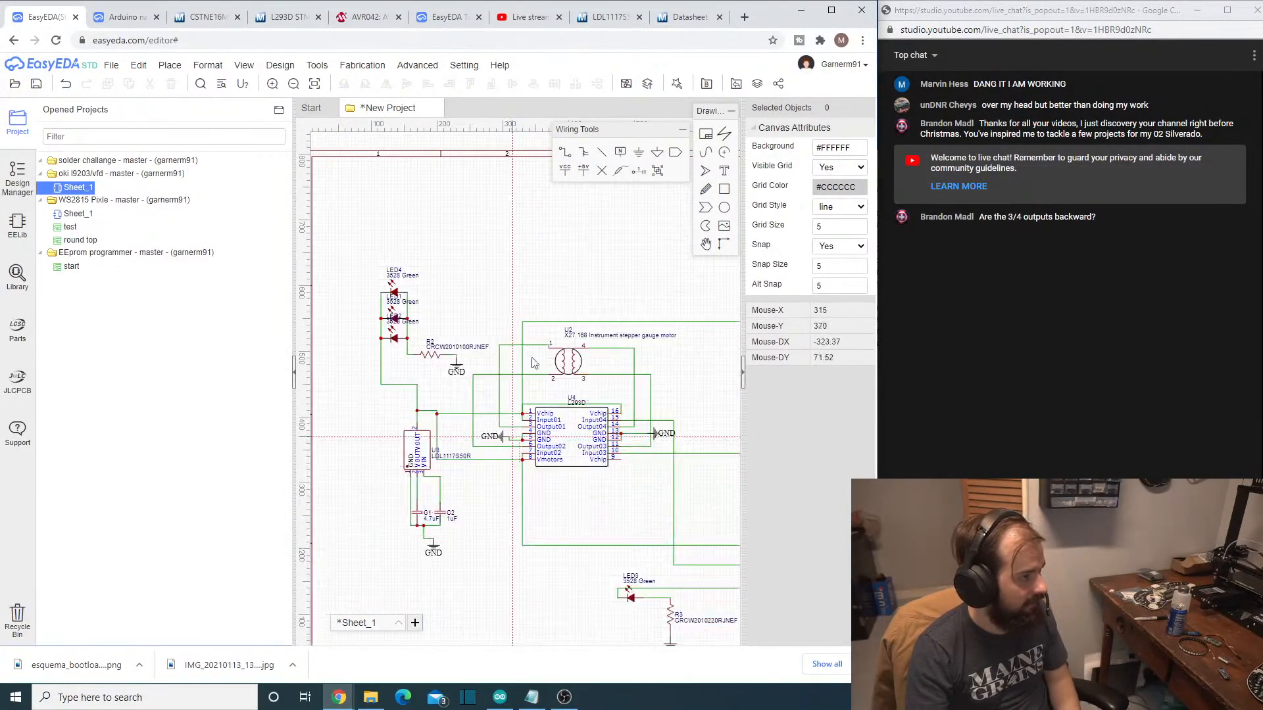
pyautogui.click(418, 413)
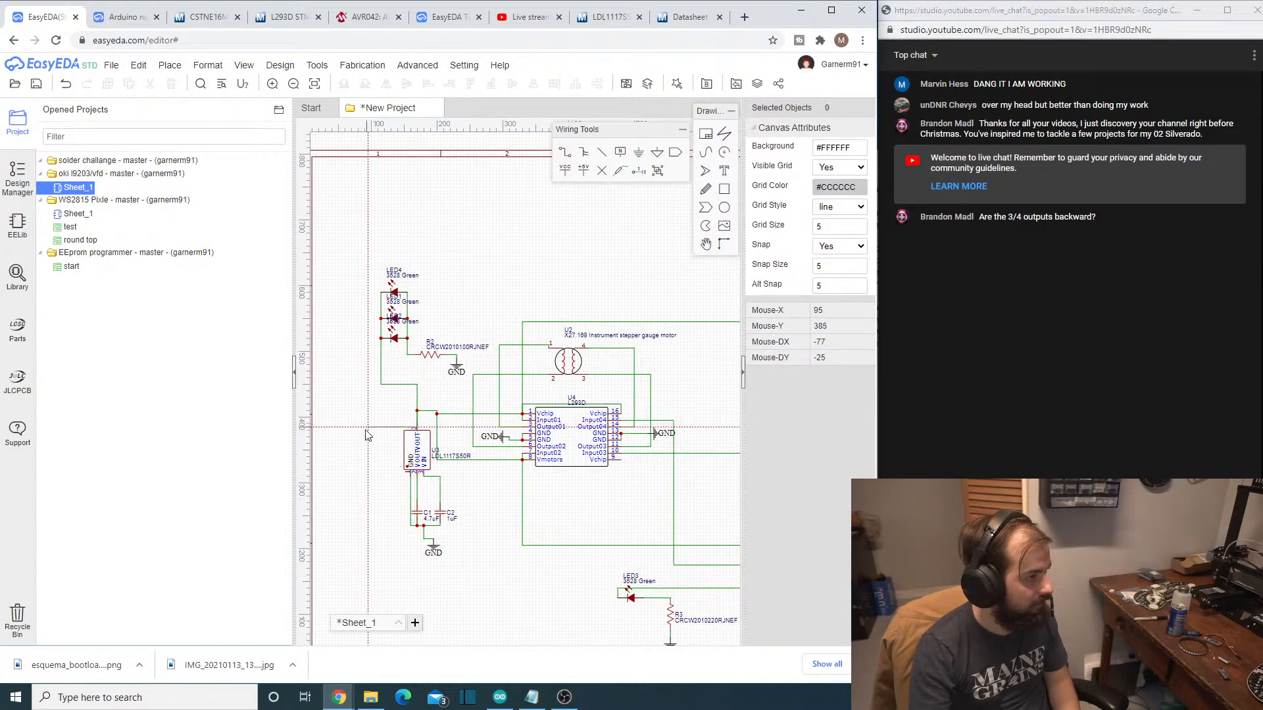
pyautogui.click(385, 412)
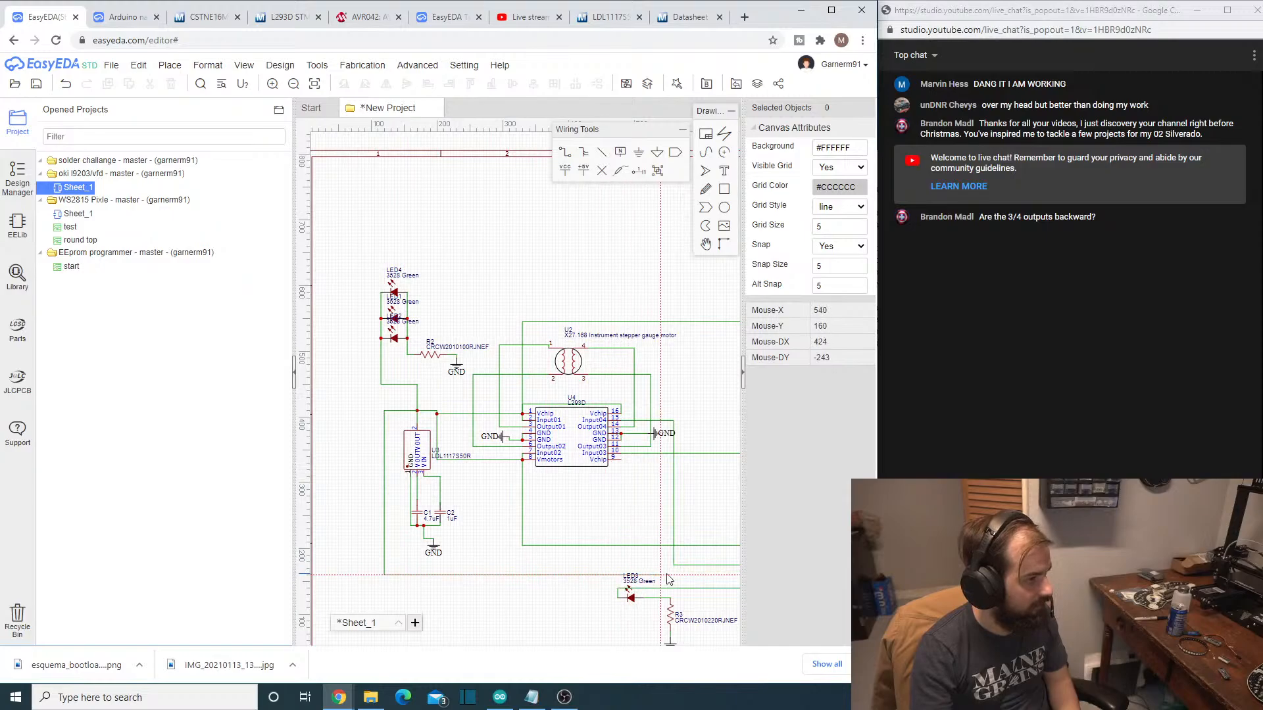
pyautogui.scroll(-6, 707, 582)
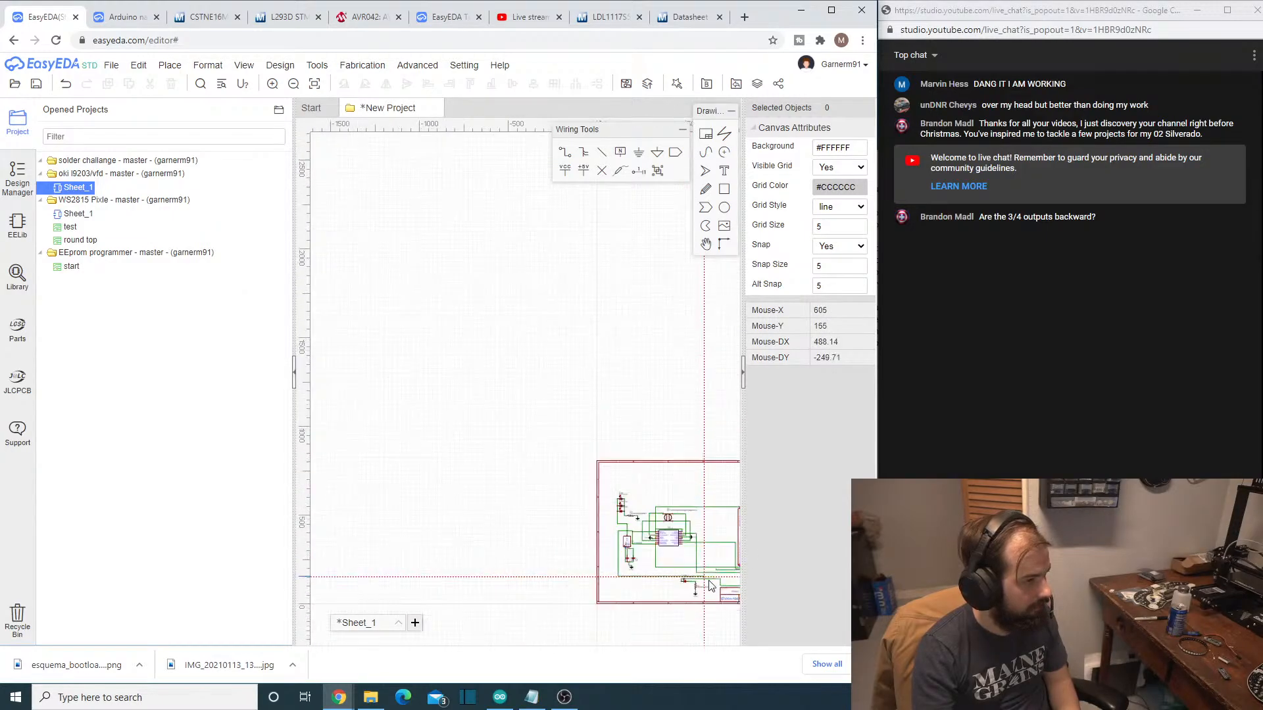
pyautogui.scroll(1, 718, 579)
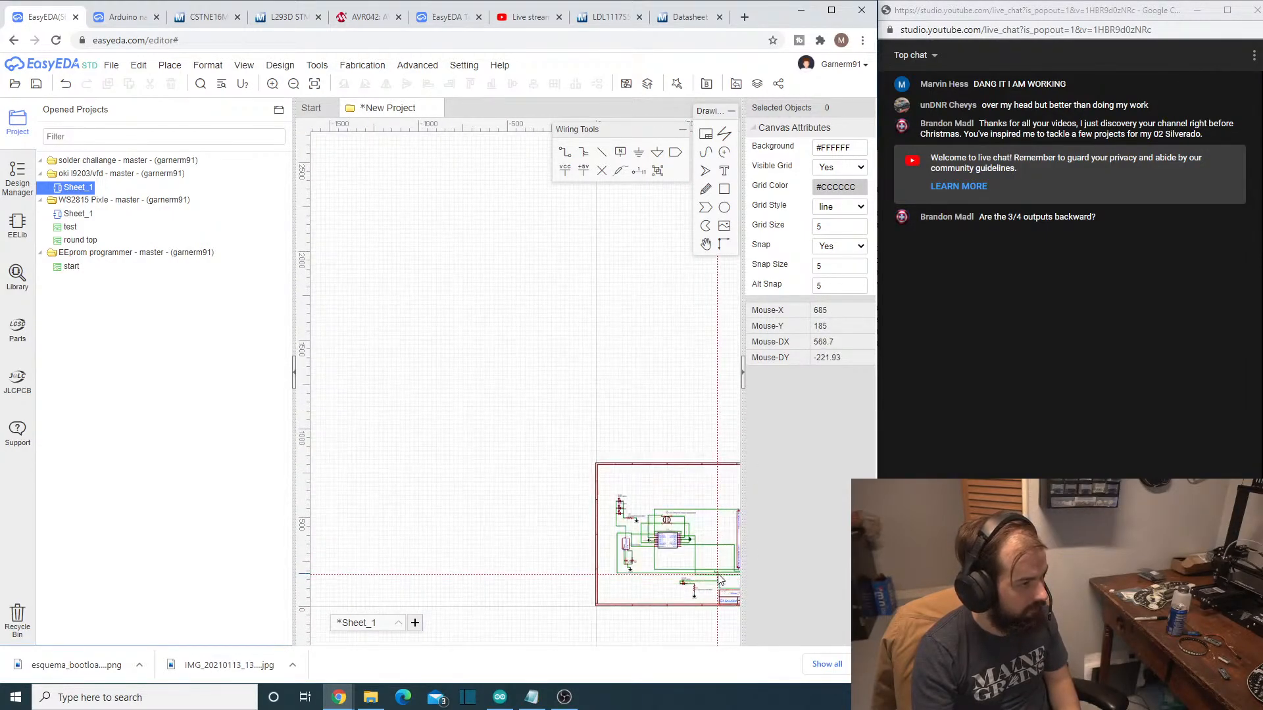
pyautogui.moveTo(731, 578); pyautogui.dragTo(631, 577, button='right')
pyautogui.scroll(5, 630, 580)
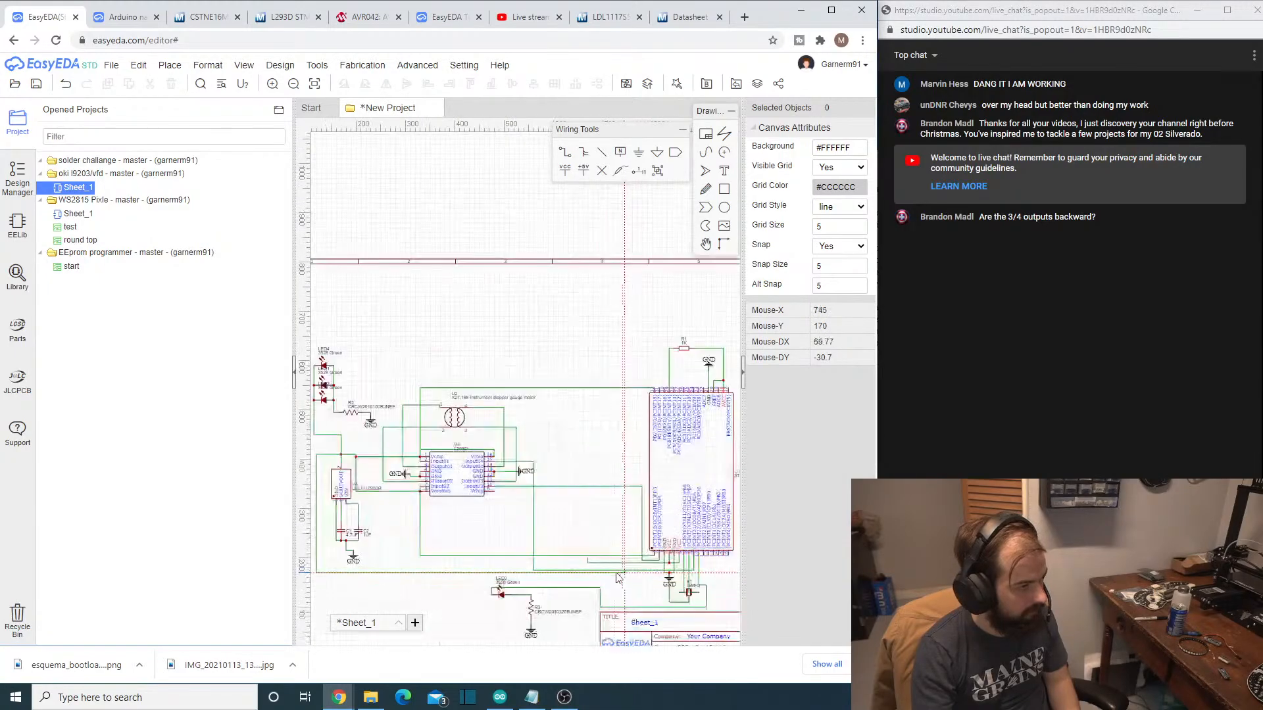
pyautogui.click(573, 559)
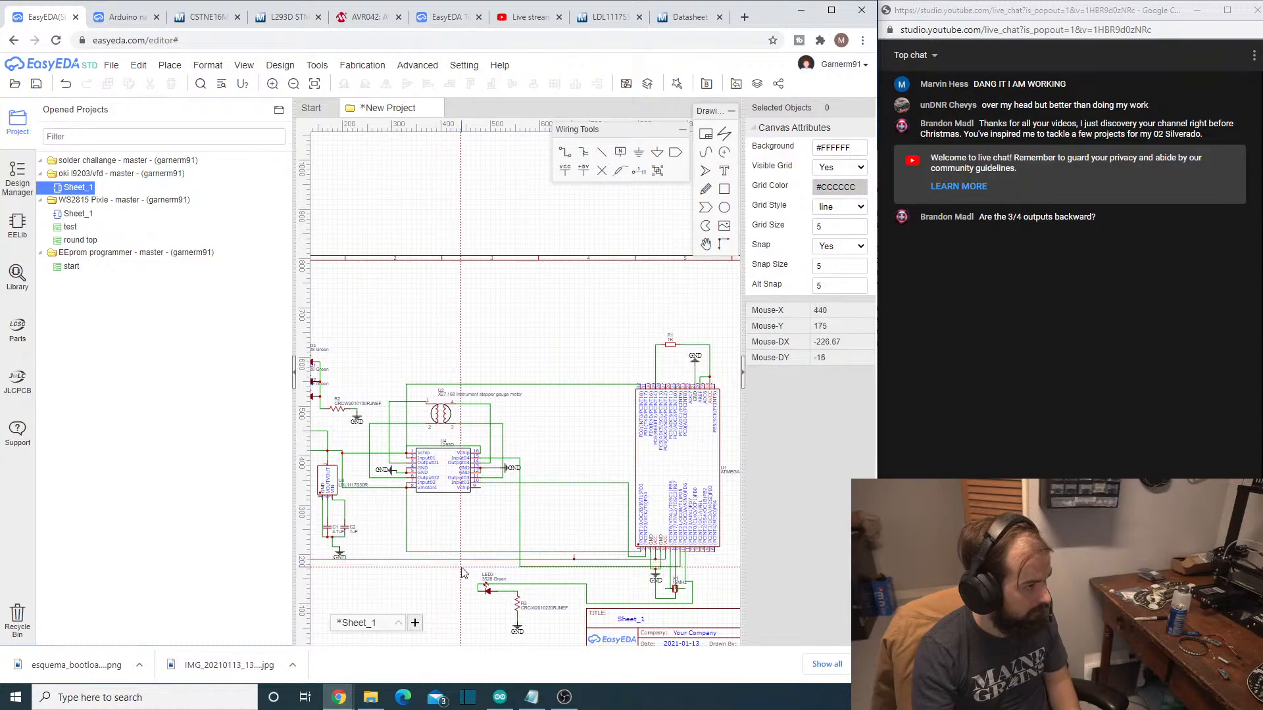
pyautogui.rightClick(460, 569)
# - Wire the VCC line's junction up past the ATMEGA328P-AU and over R1 to the wire joining R1 with AVCC
pyautogui.moveTo(383, 576); pyautogui.dragTo(361, 460, button='right')
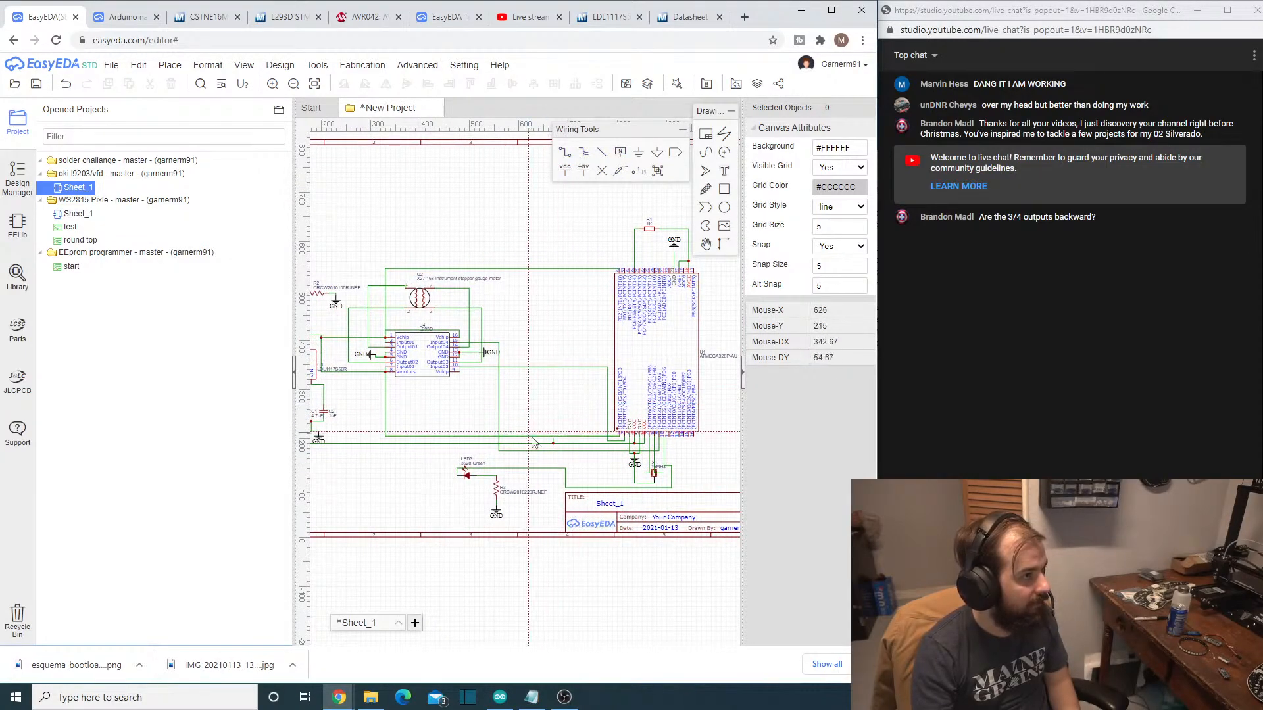
pyautogui.click(553, 442)
pyautogui.scroll(3, 552, 442)
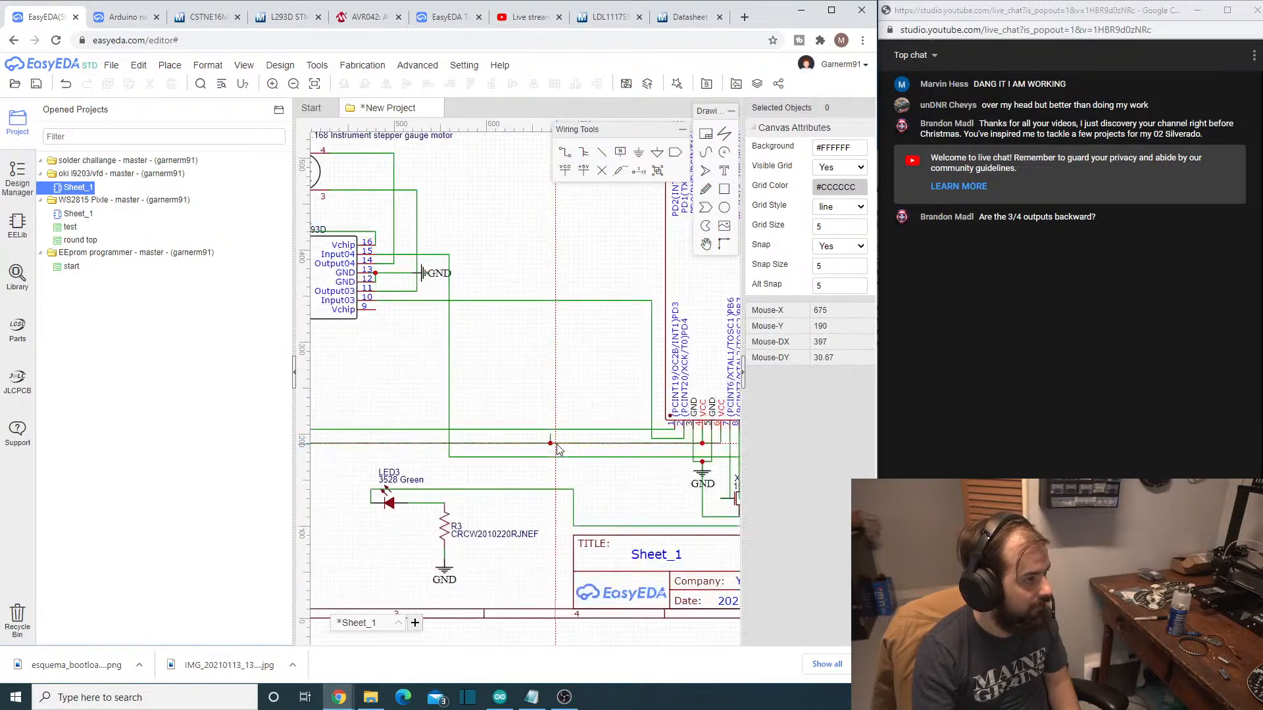
pyautogui.scroll(2, 546, 316)
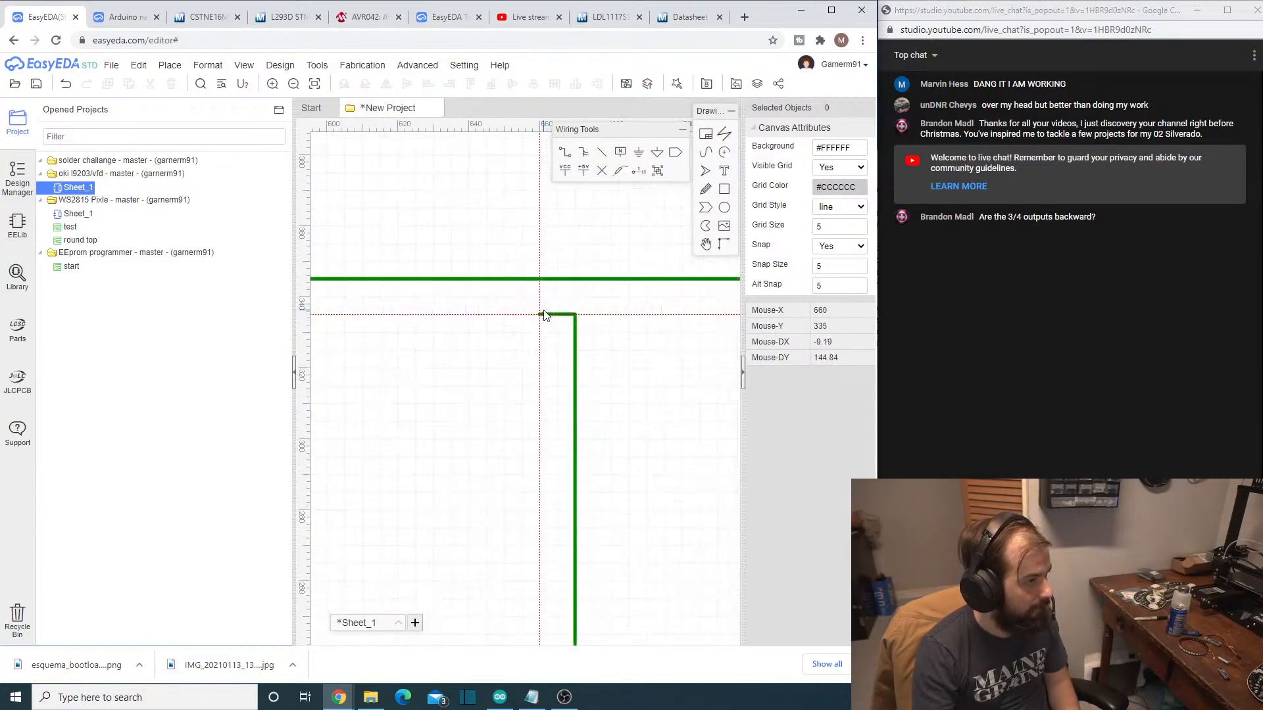
pyautogui.scroll(-6, 546, 309)
pyautogui.scroll(1, 562, 263)
pyautogui.scroll(1, 563, 263)
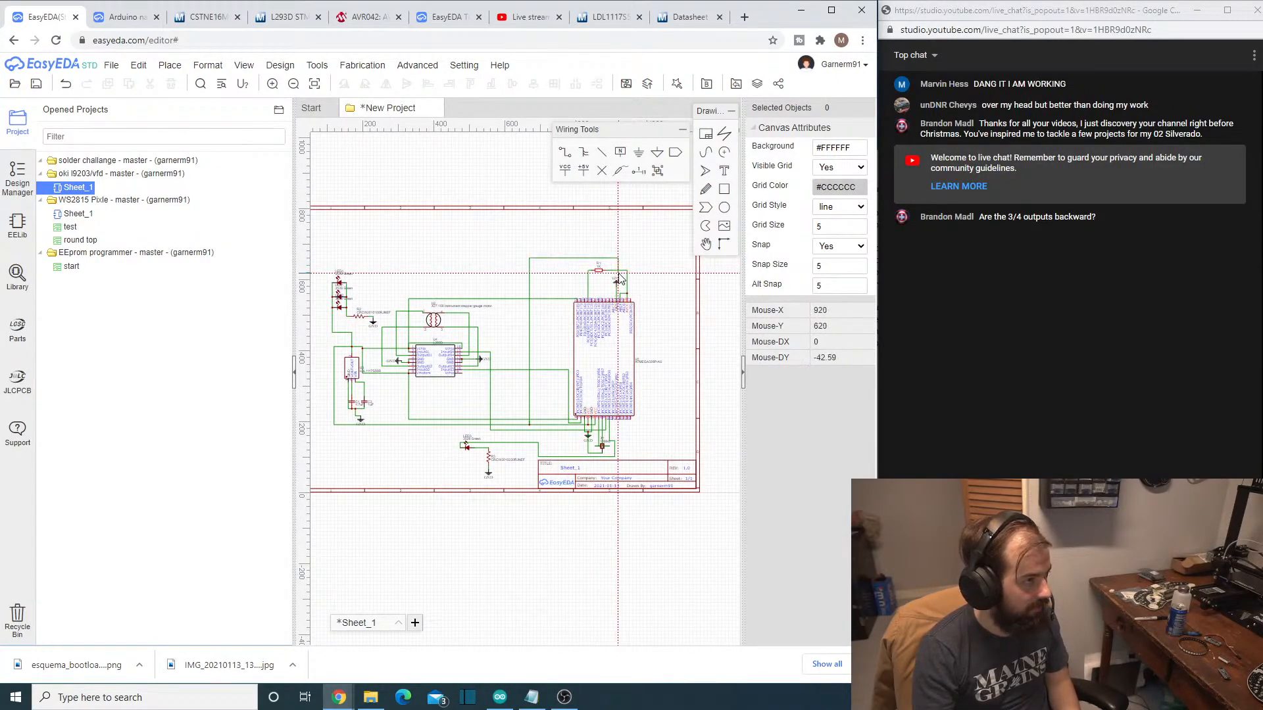
pyautogui.scroll(5, 622, 267)
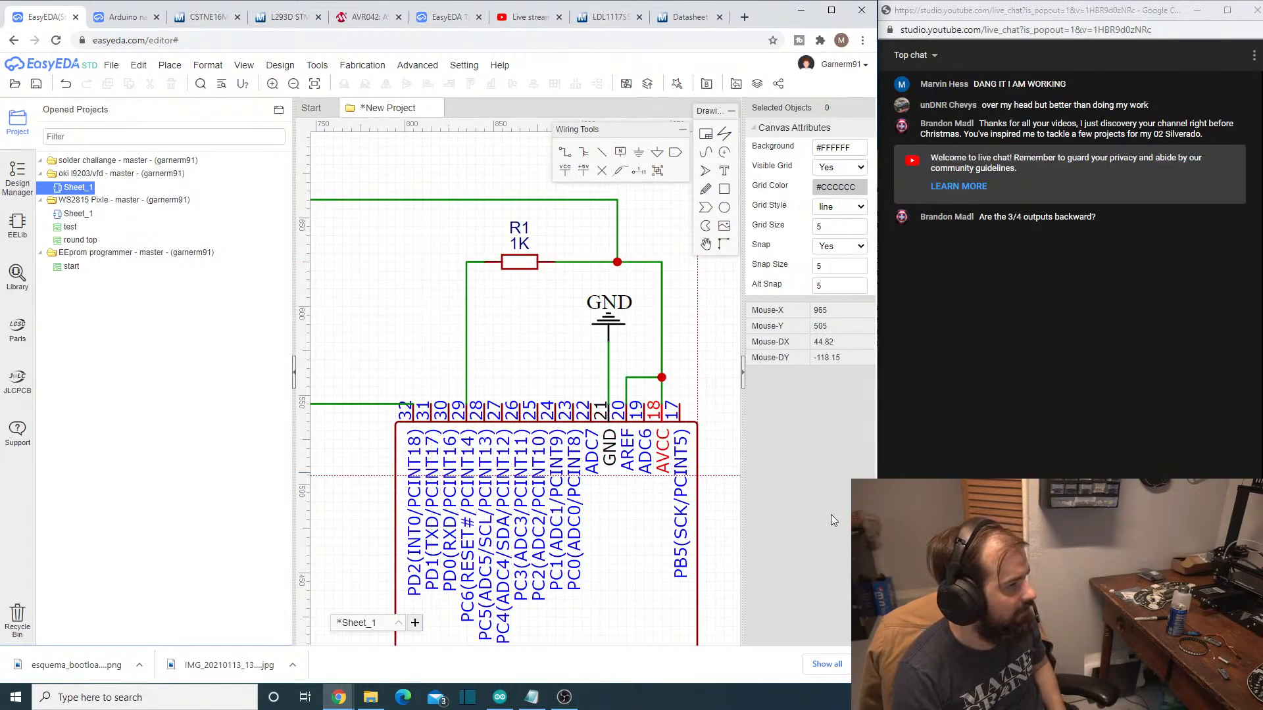
# - Review the wiring of the regulator, the L293D and the ATMEGA328P-AU's upper and lower pin rows
pyautogui.scroll(-5, 708, 458)
pyautogui.scroll(-1, 729, 584)
pyautogui.scroll(1, 697, 628)
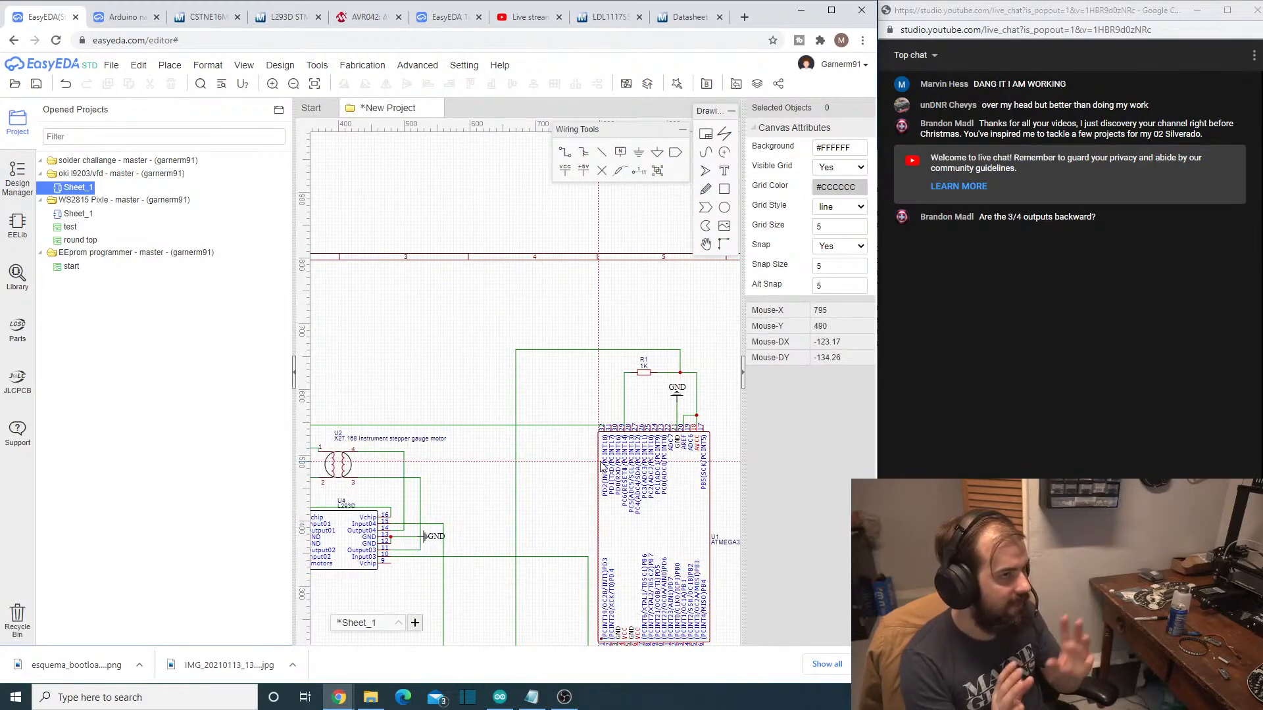
pyautogui.scroll(-4, 560, 451)
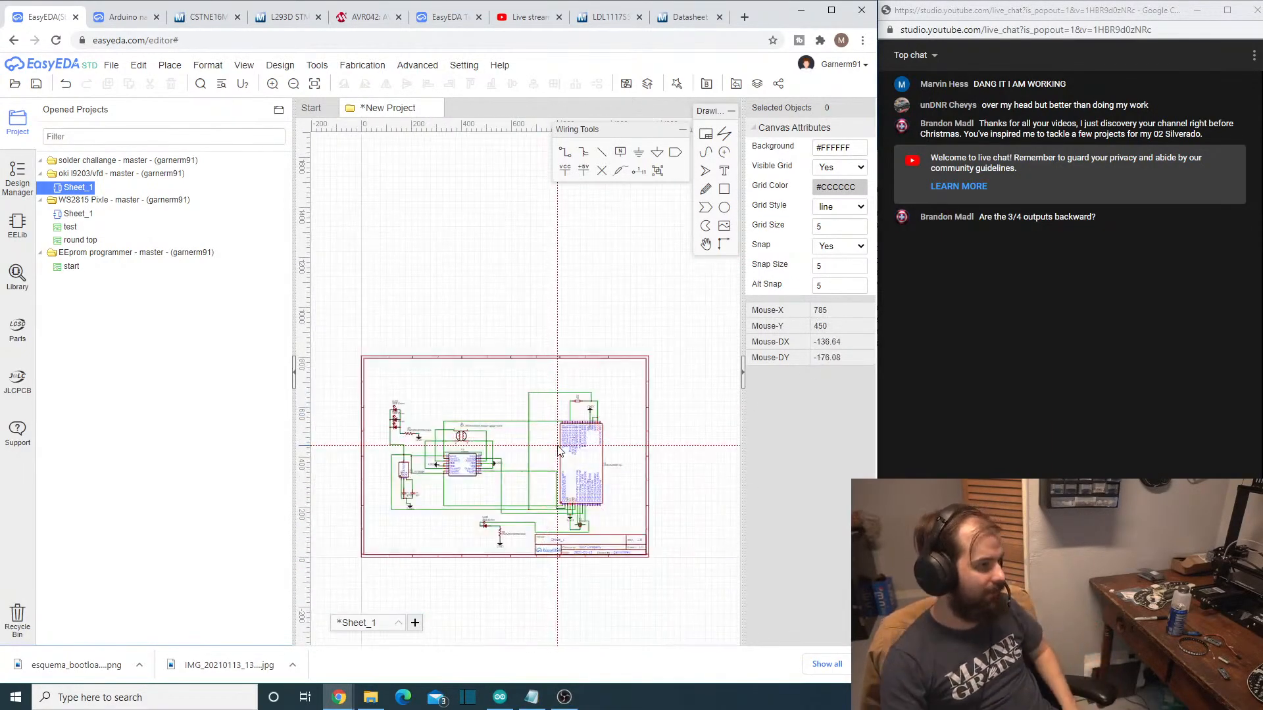
pyautogui.scroll(3, 560, 451)
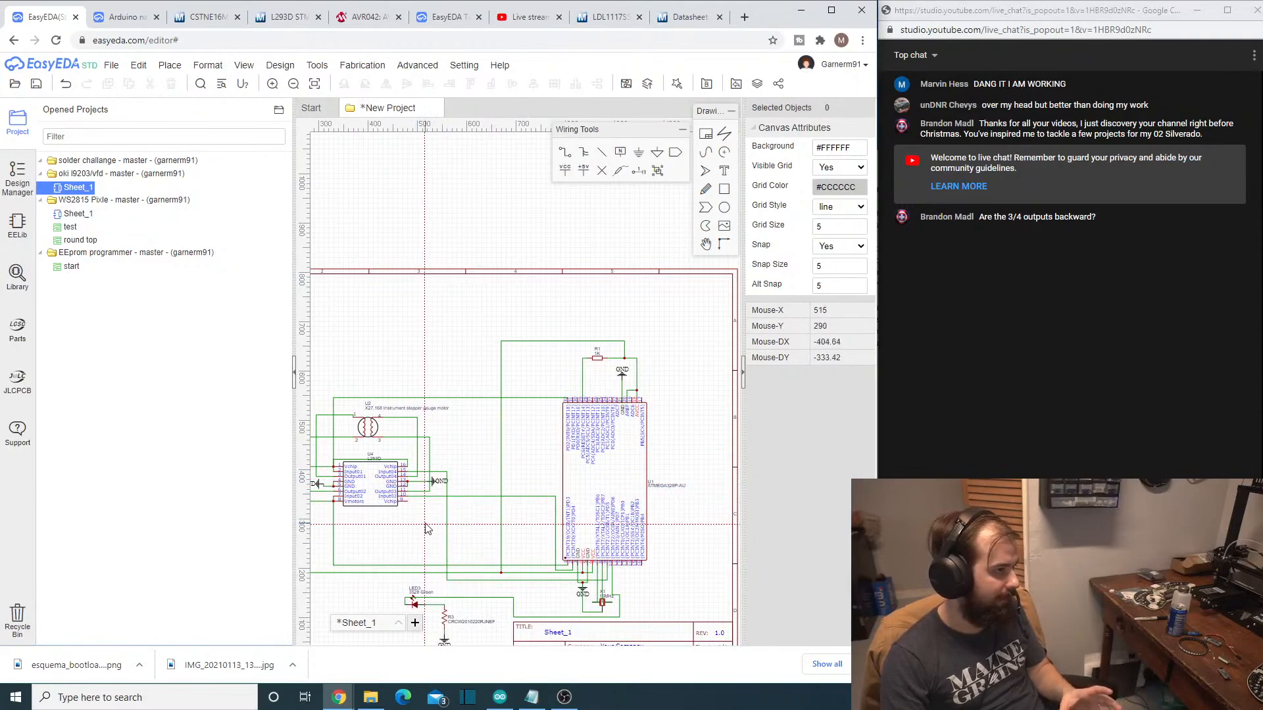
pyautogui.moveTo(408, 533); pyautogui.dragTo(500, 536, button='right')
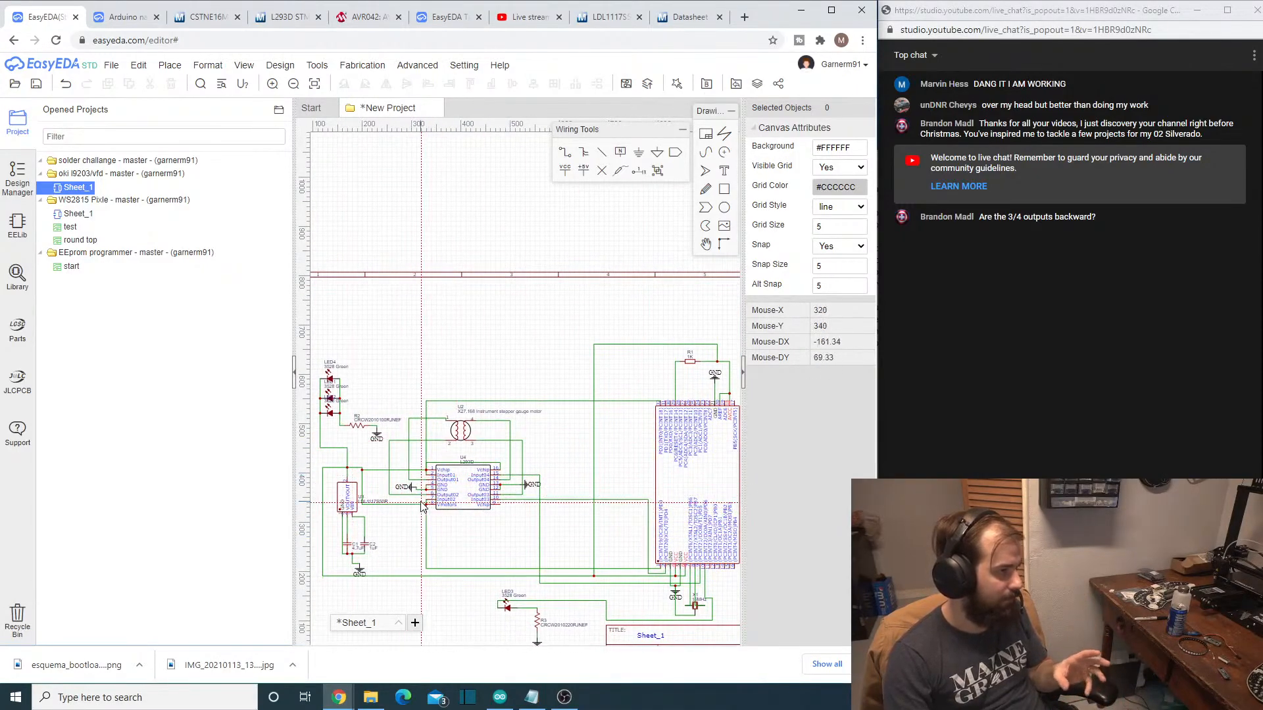
pyautogui.moveTo(423, 506); pyautogui.dragTo(521, 497, button='right')
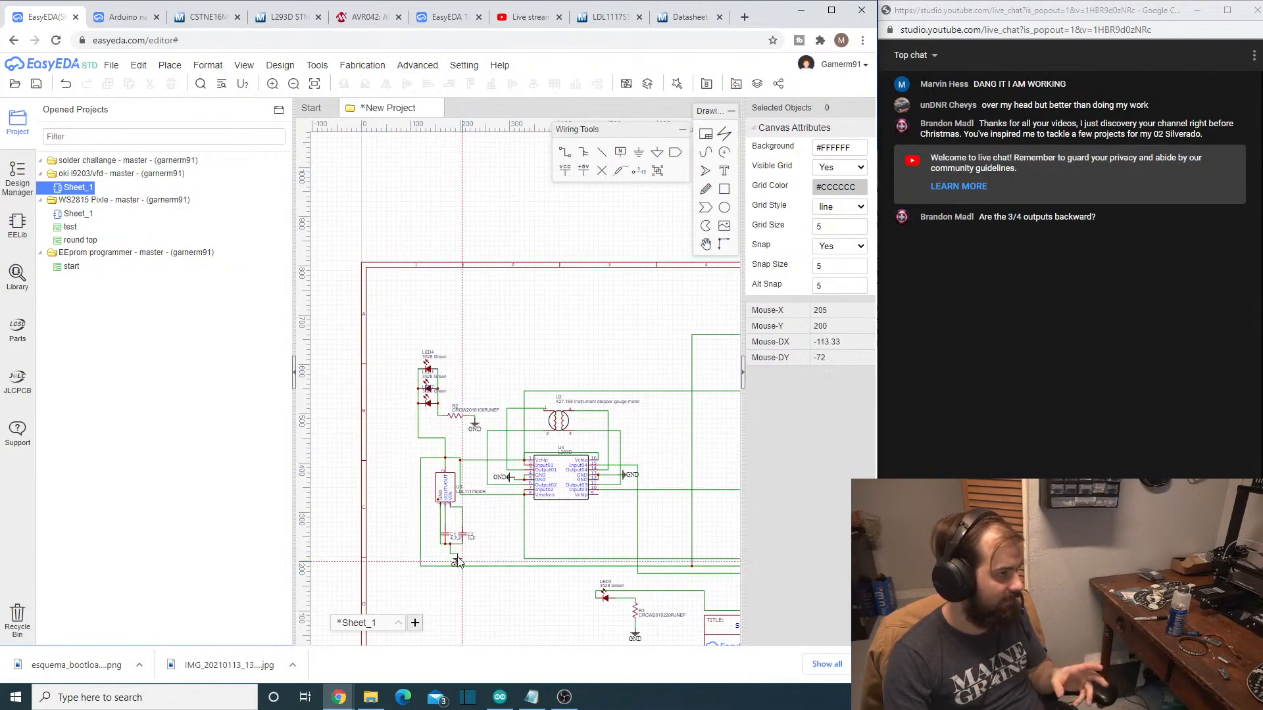
pyautogui.scroll(3, 478, 544)
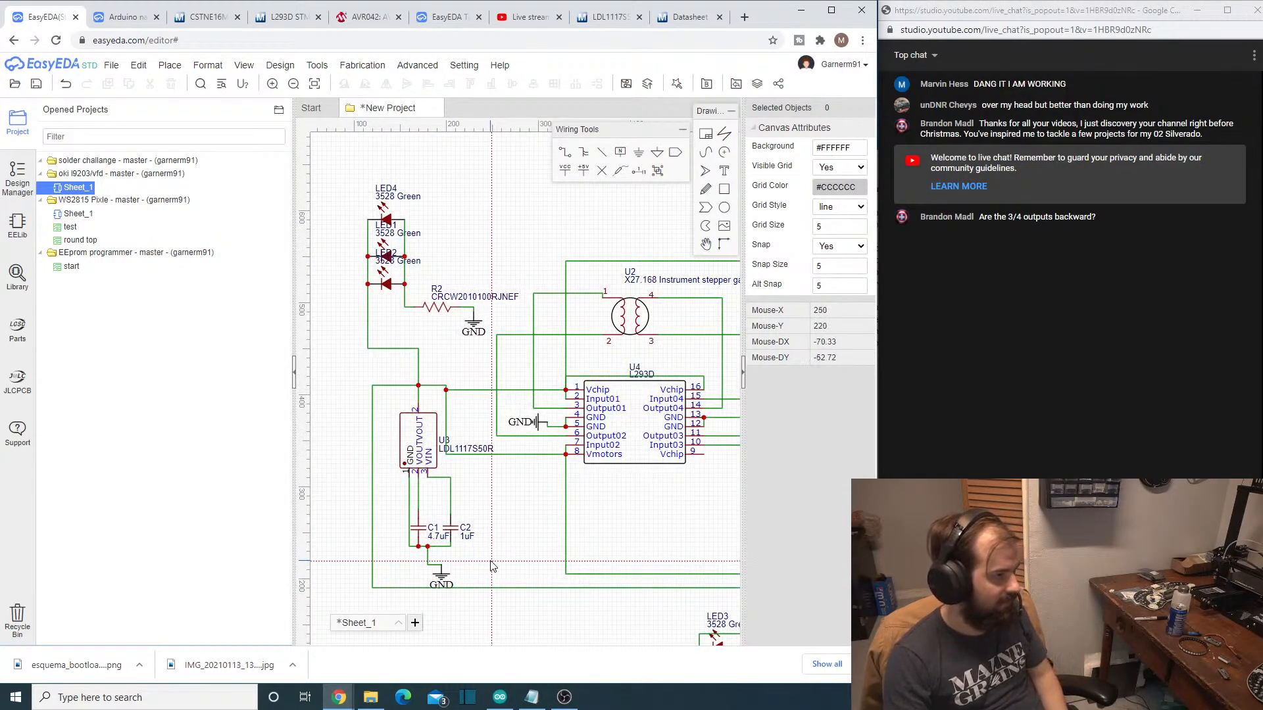
pyautogui.scroll(-2, 492, 563)
pyautogui.moveTo(658, 551); pyautogui.dragTo(393, 505, button='right')
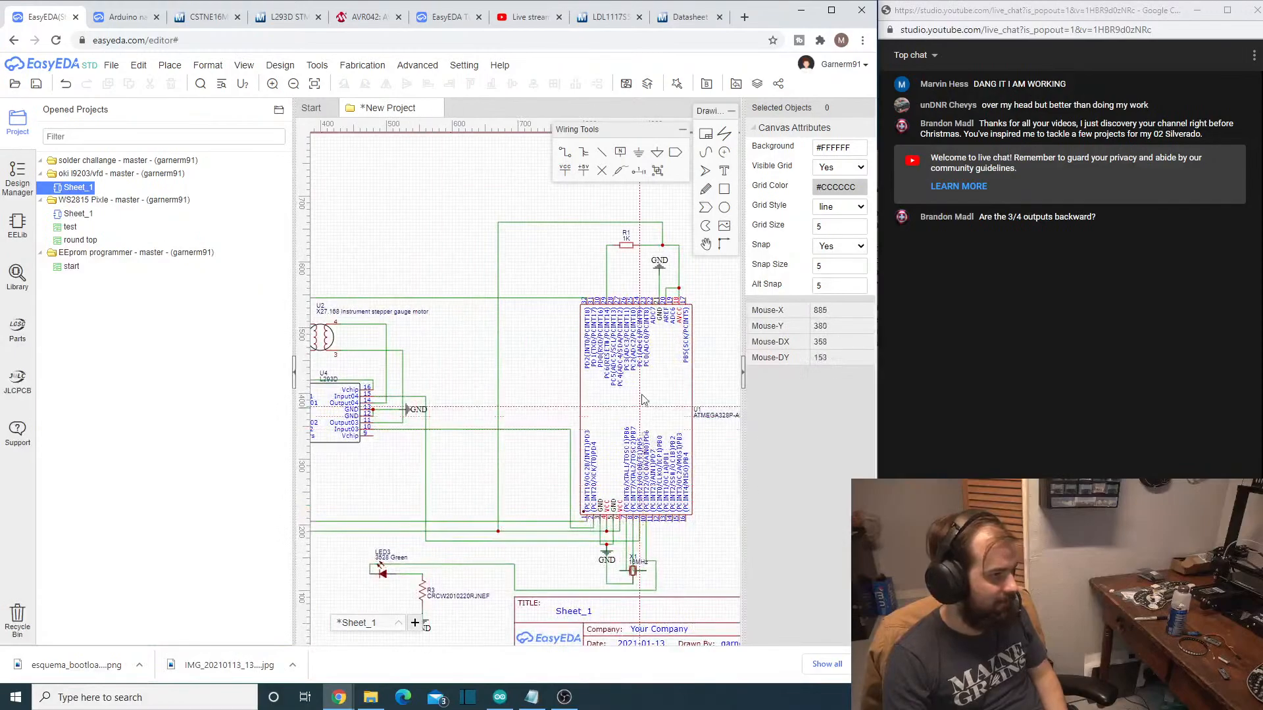
pyautogui.scroll(4, 644, 400)
pyautogui.scroll(1, 625, 414)
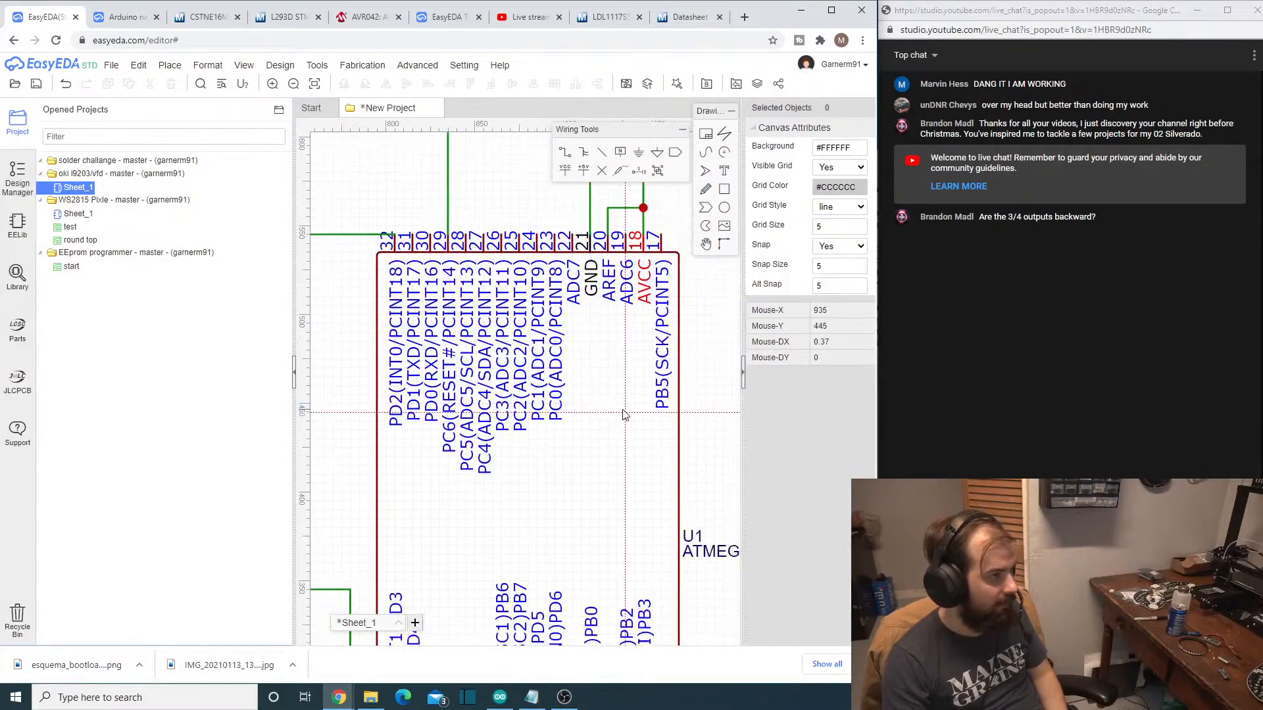
pyautogui.moveTo(630, 451); pyautogui.dragTo(605, 256, button='right')
pyautogui.moveTo(556, 427); pyautogui.dragTo(598, 309, button='right')
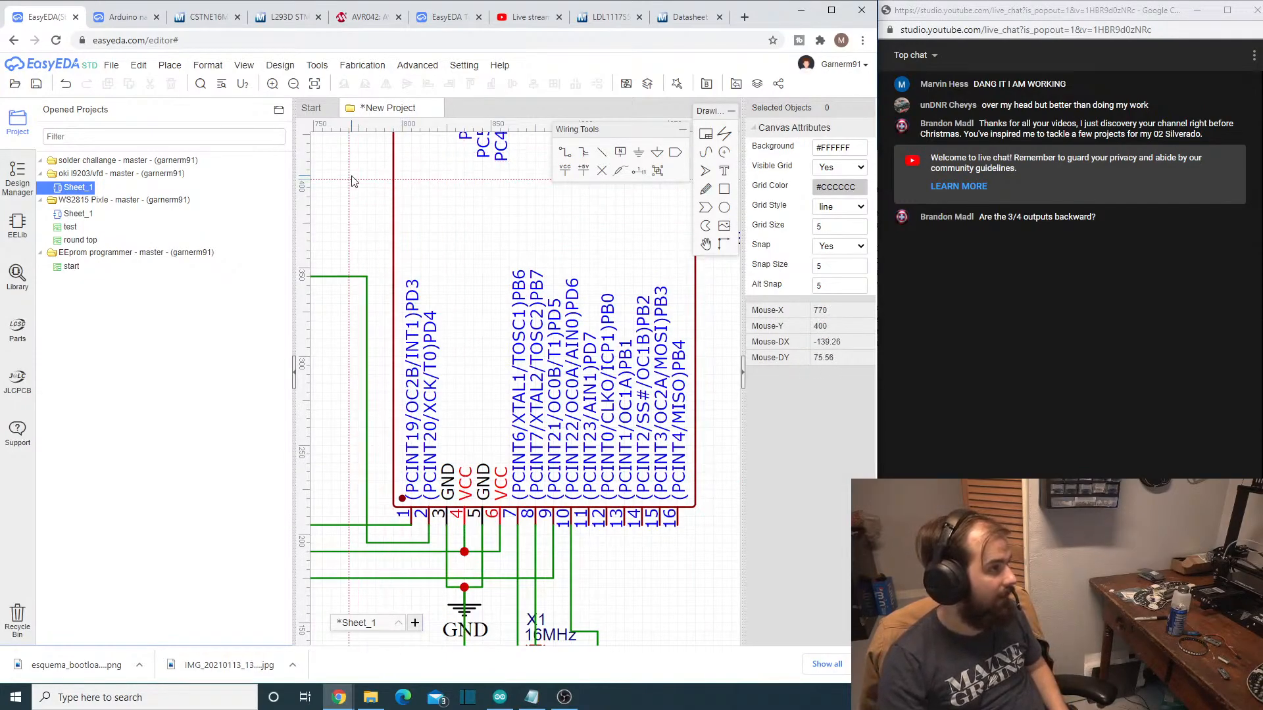
# - Save the schematic to the existing project "solder challange" and undo the stray wire drawn over the ATMEGA328P-AU
pyautogui.hotkey('ctrl', 's')
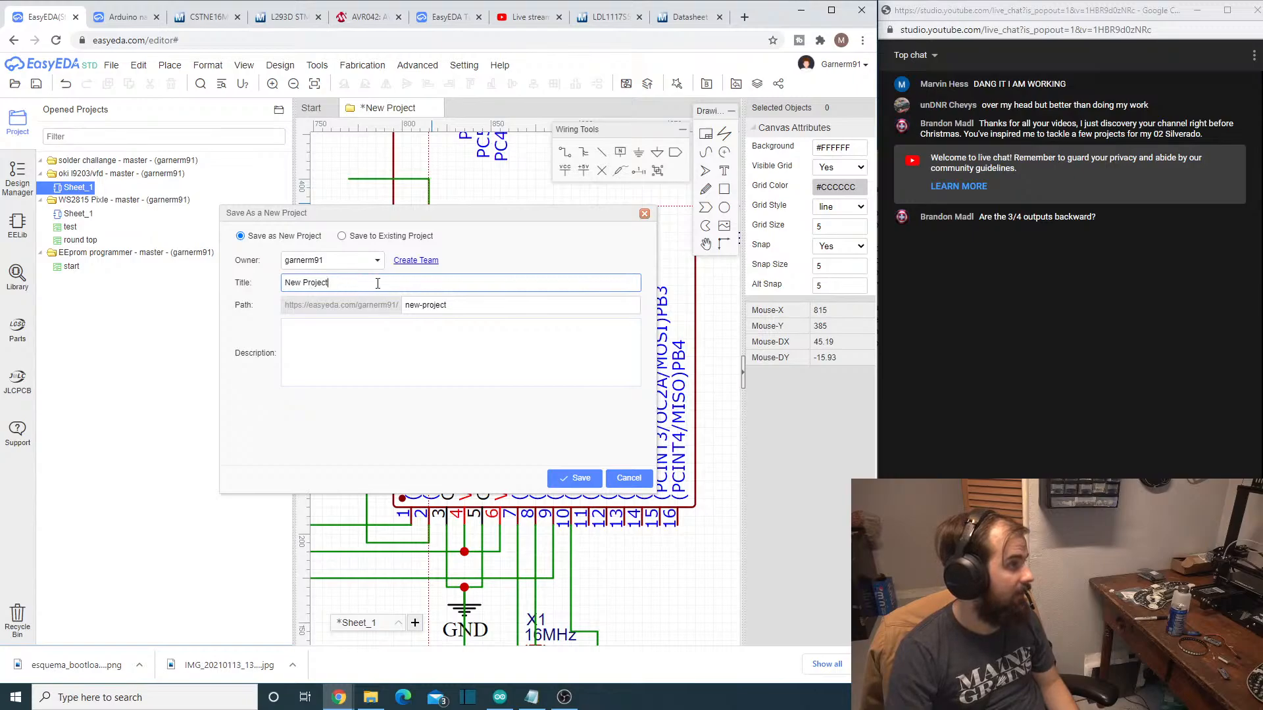
pyautogui.write('Solder')
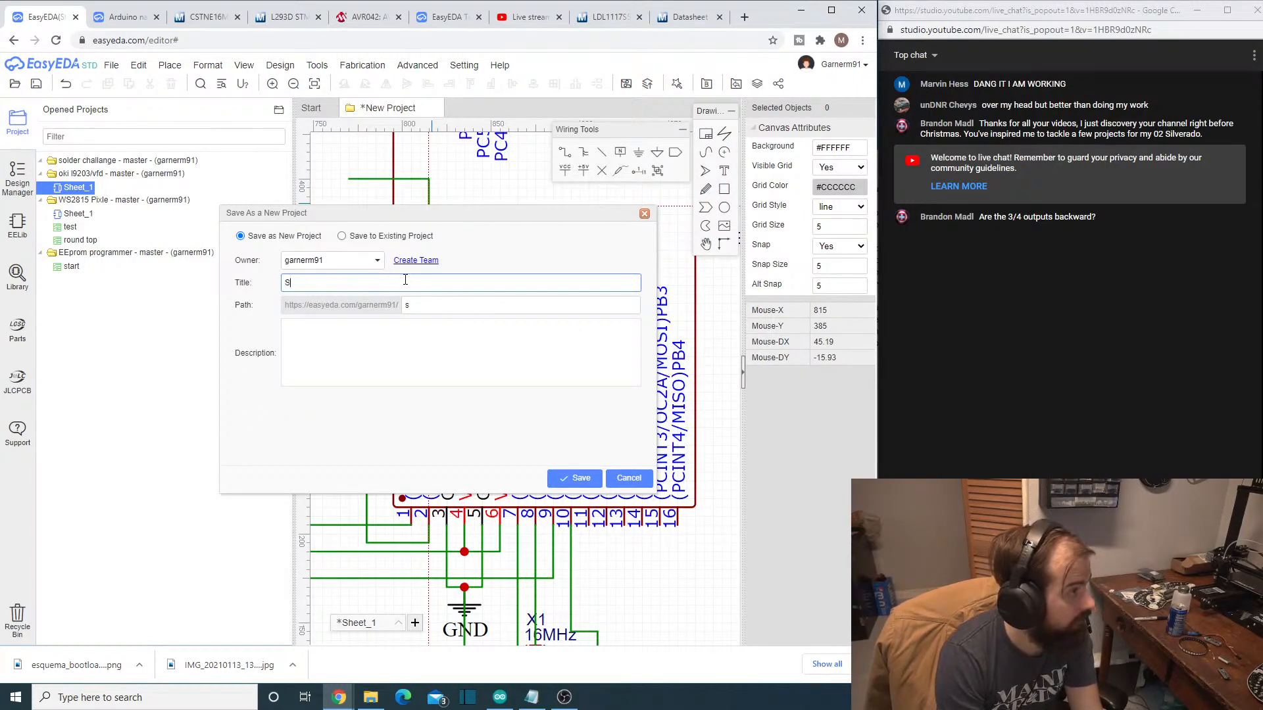
pyautogui.click(345, 231)
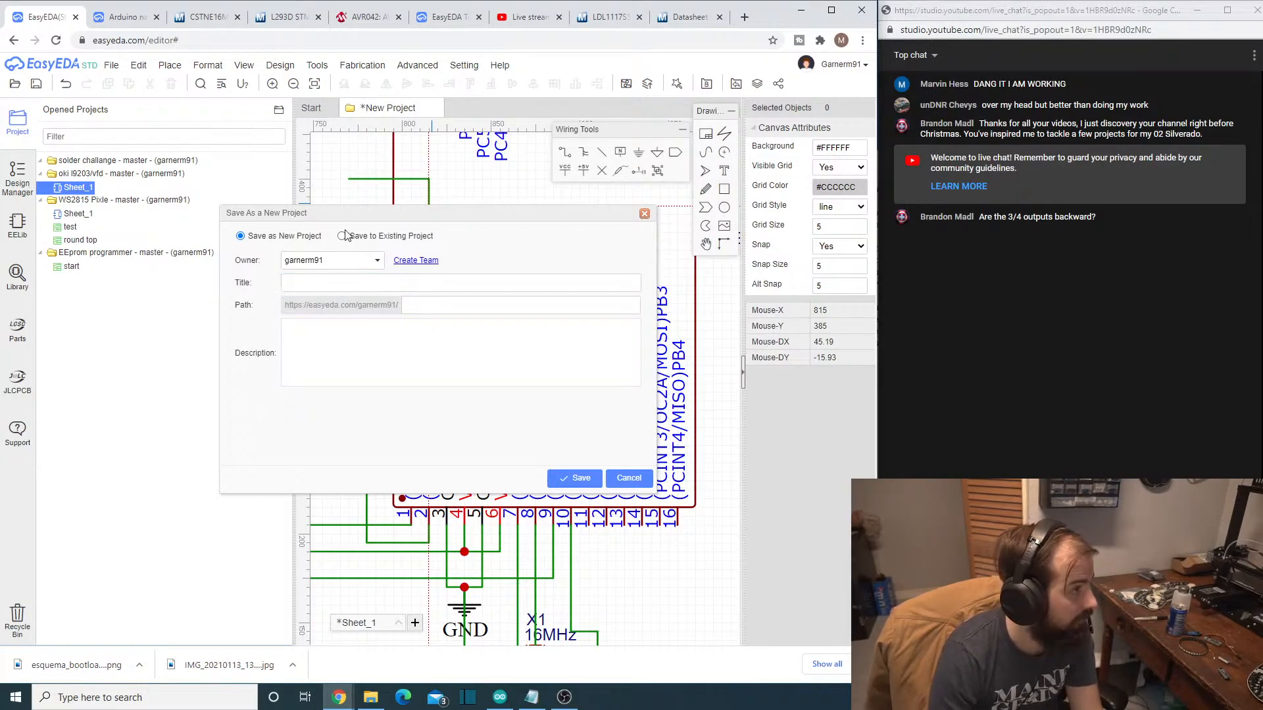
pyautogui.click(342, 237)
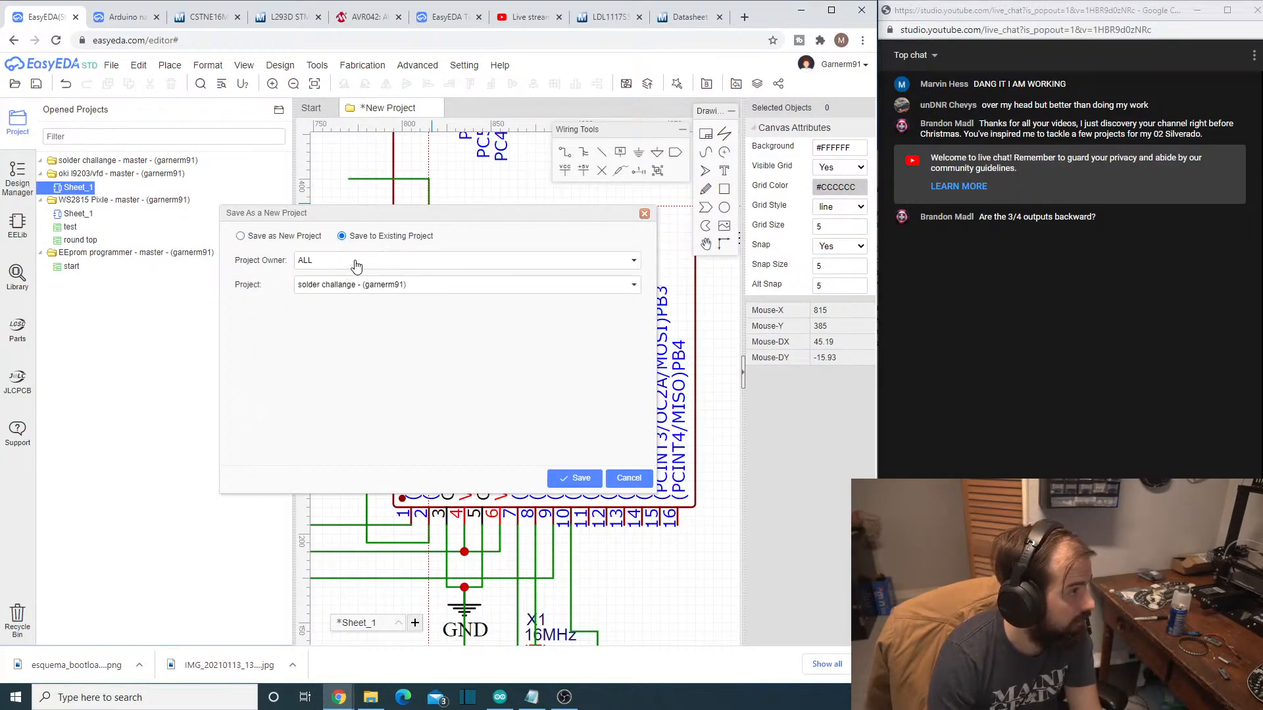
pyautogui.click(575, 478)
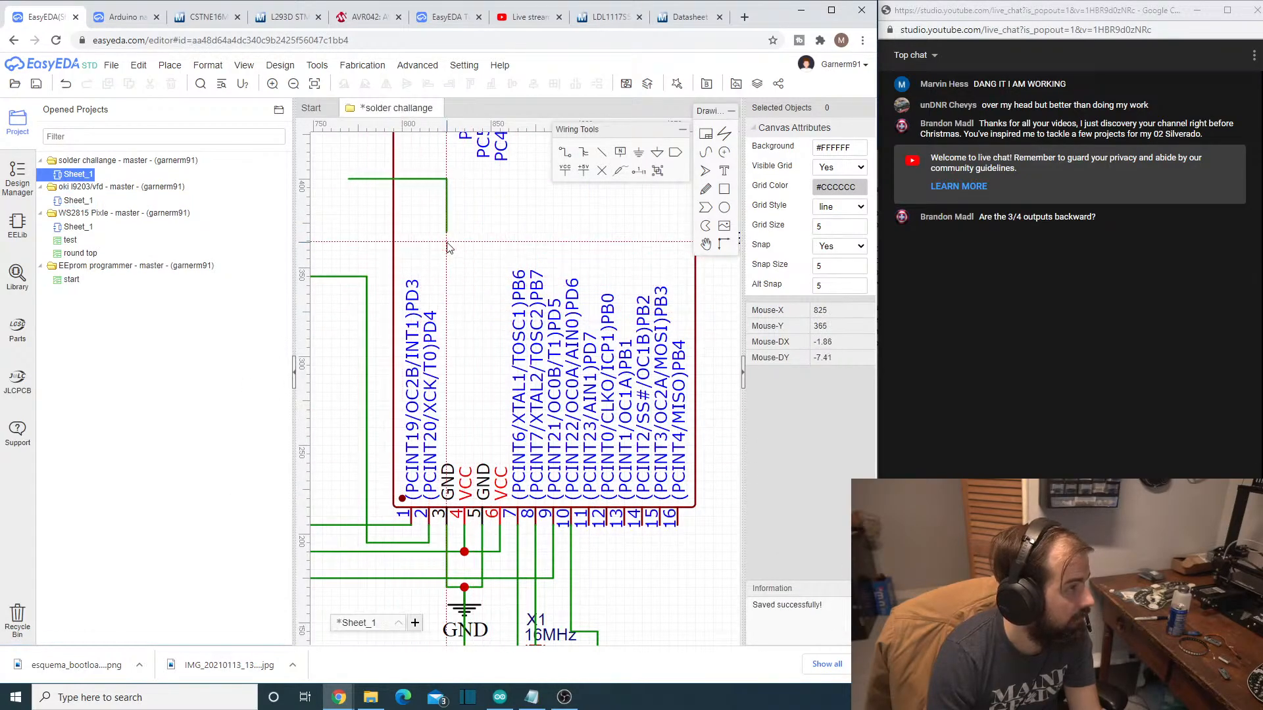
pyautogui.hotkey('ctrl', 'z')
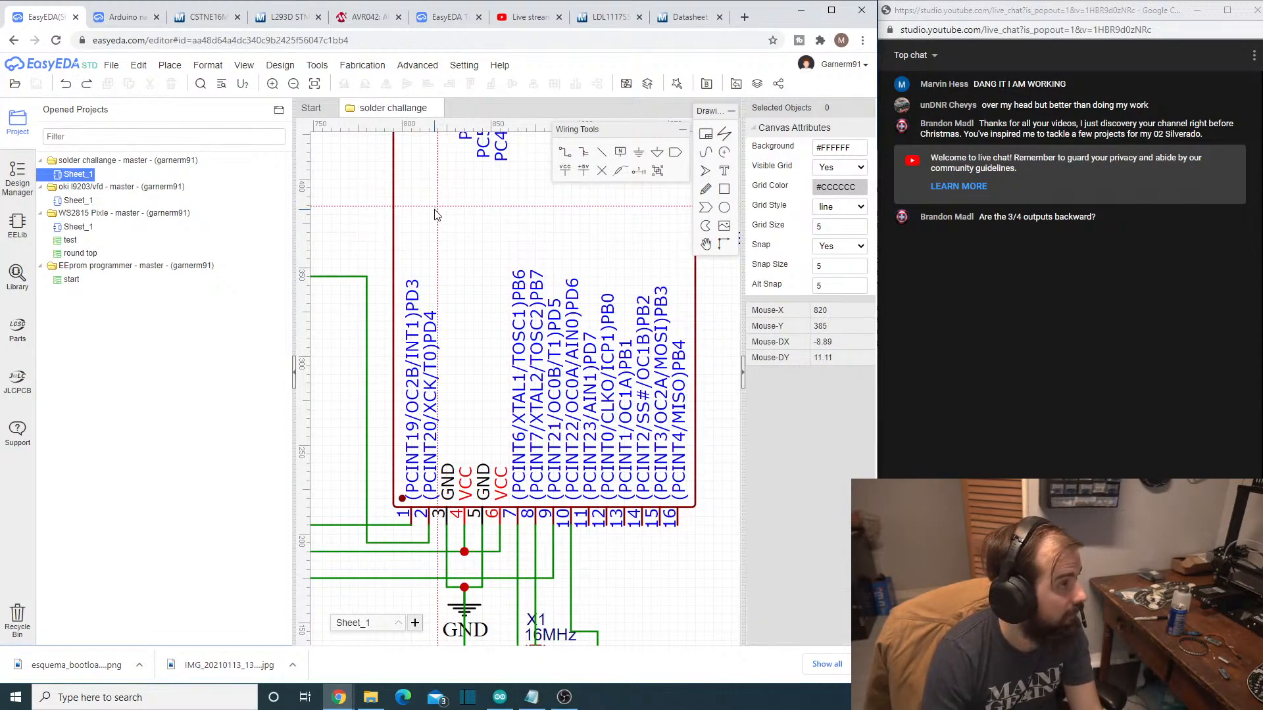
pyautogui.hotkey('ctrl', 's')
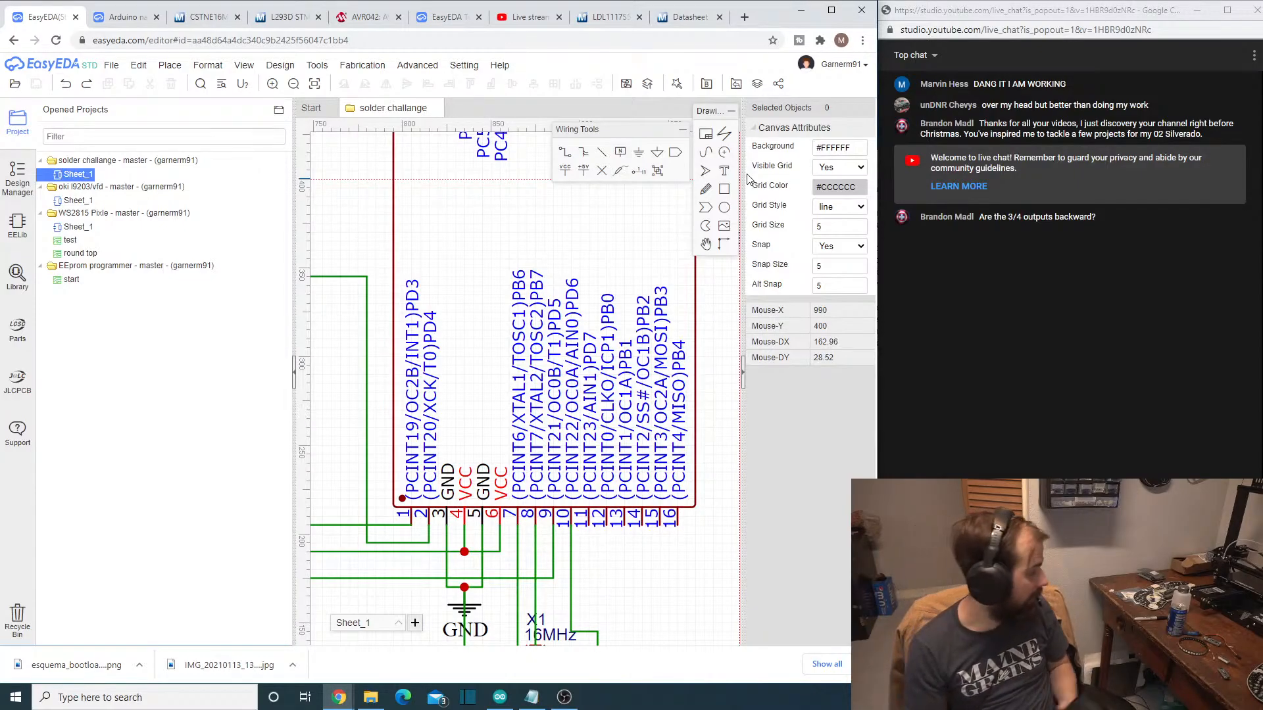
# - Start converting the schematic to a PCB, choose to check the nets first, and look through the flagged nets
pyautogui.scroll(-5, 574, 427)
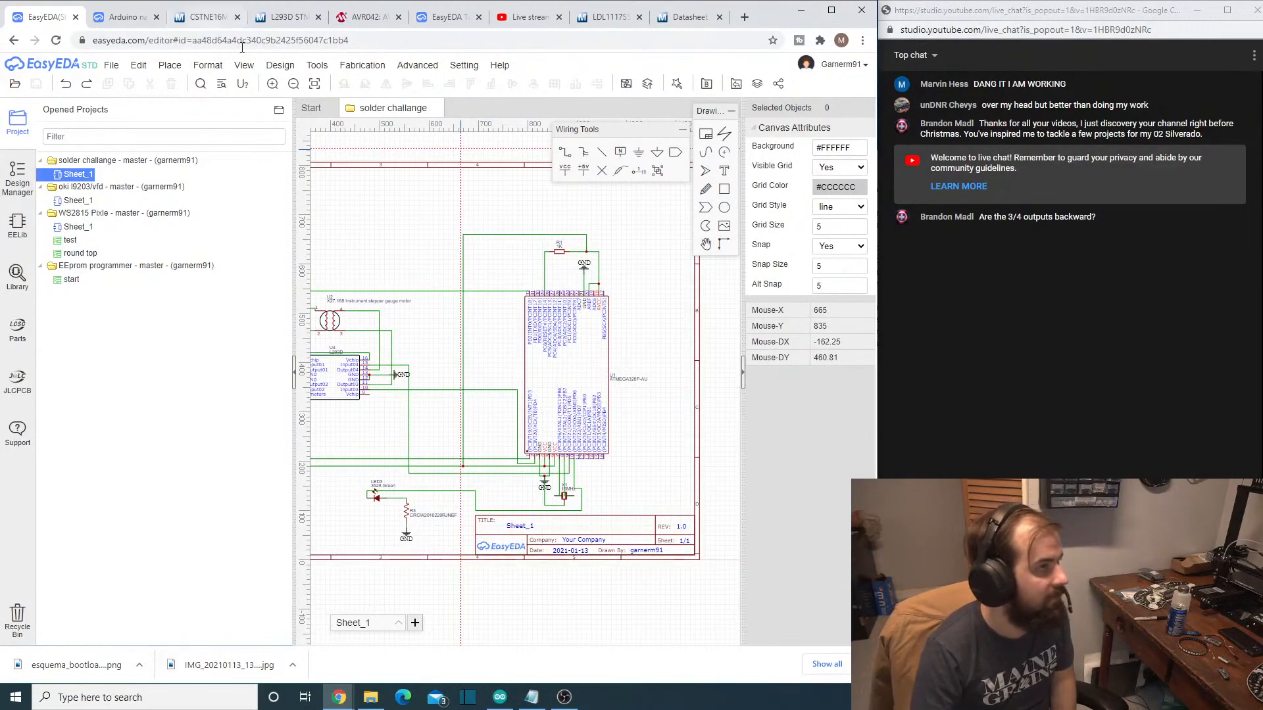
pyautogui.moveTo(244, 67)
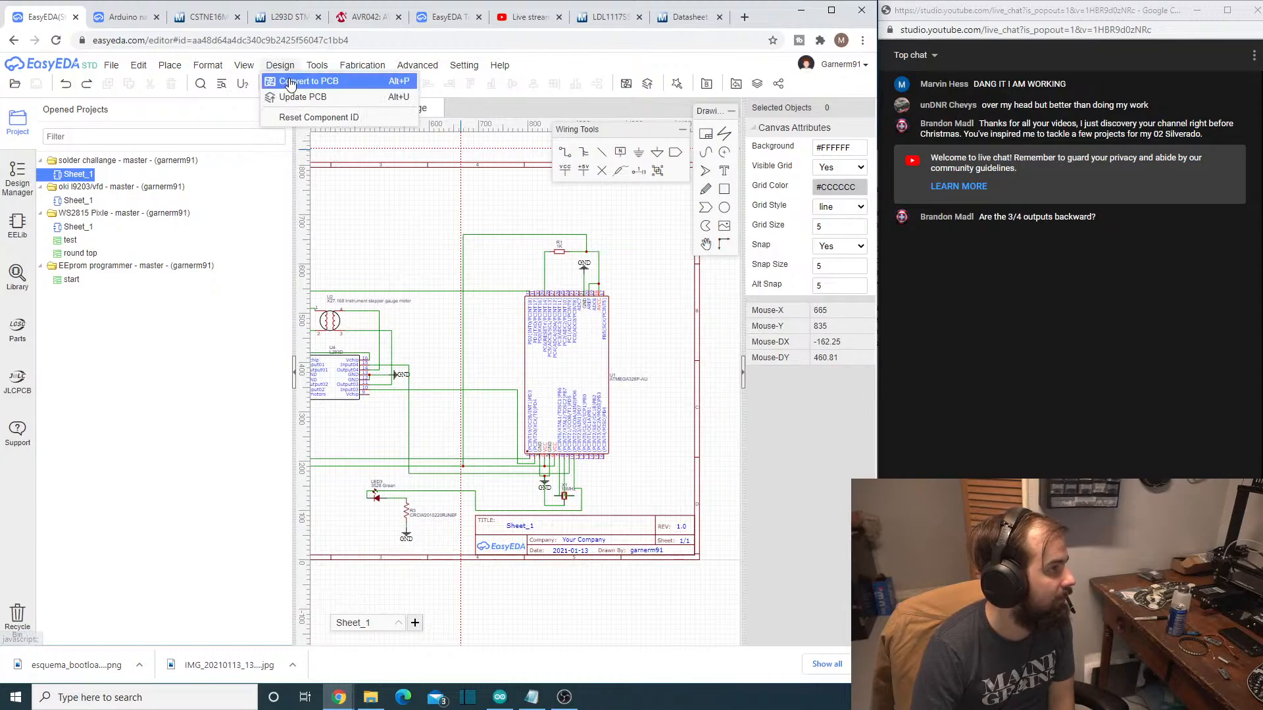
pyautogui.click(289, 81)
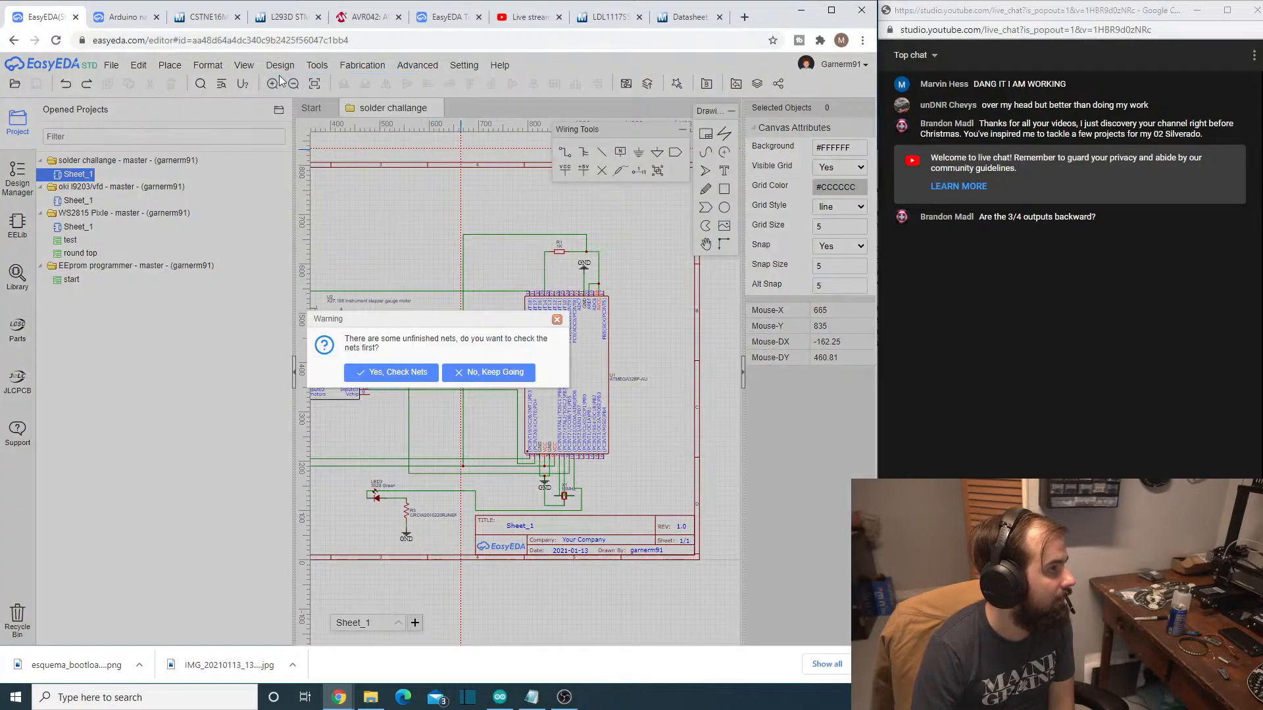
pyautogui.click(428, 373)
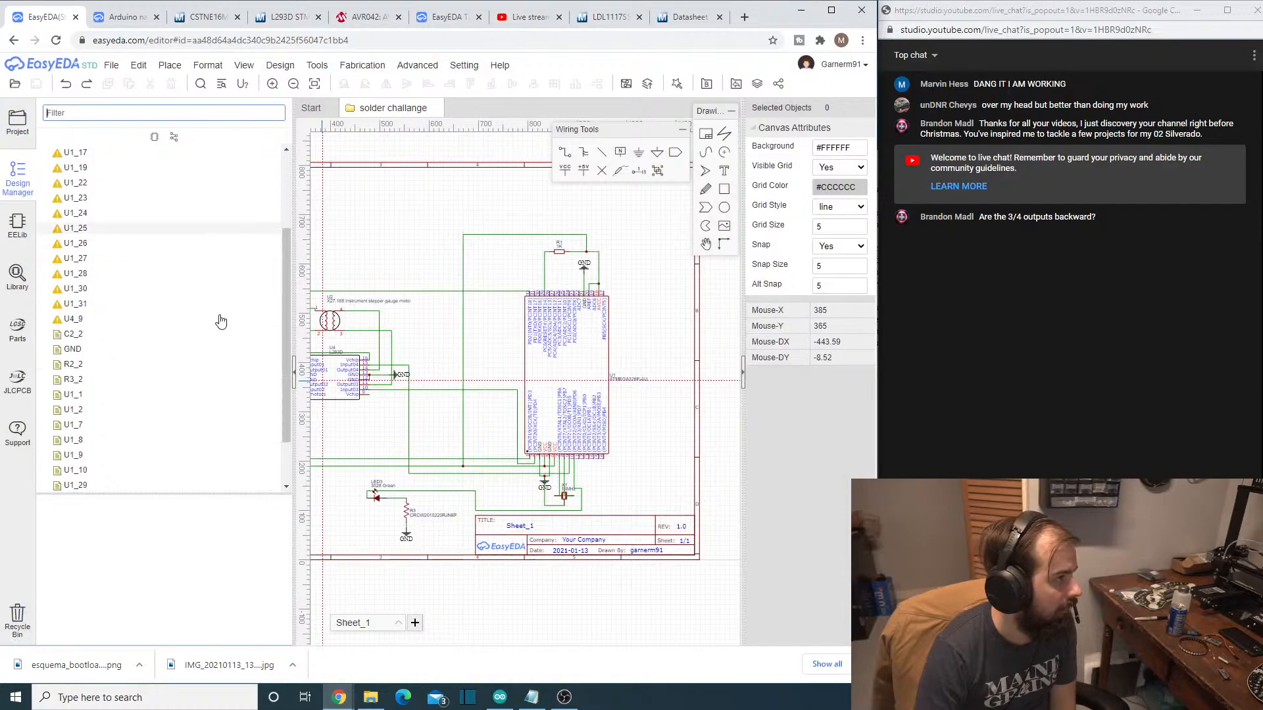
pyautogui.scroll(-1, 221, 322)
pyautogui.scroll(3, 222, 323)
# - Convert the schematic to a PCB, continuing without checking the unfinished nets
pyautogui.moveTo(203, 75)
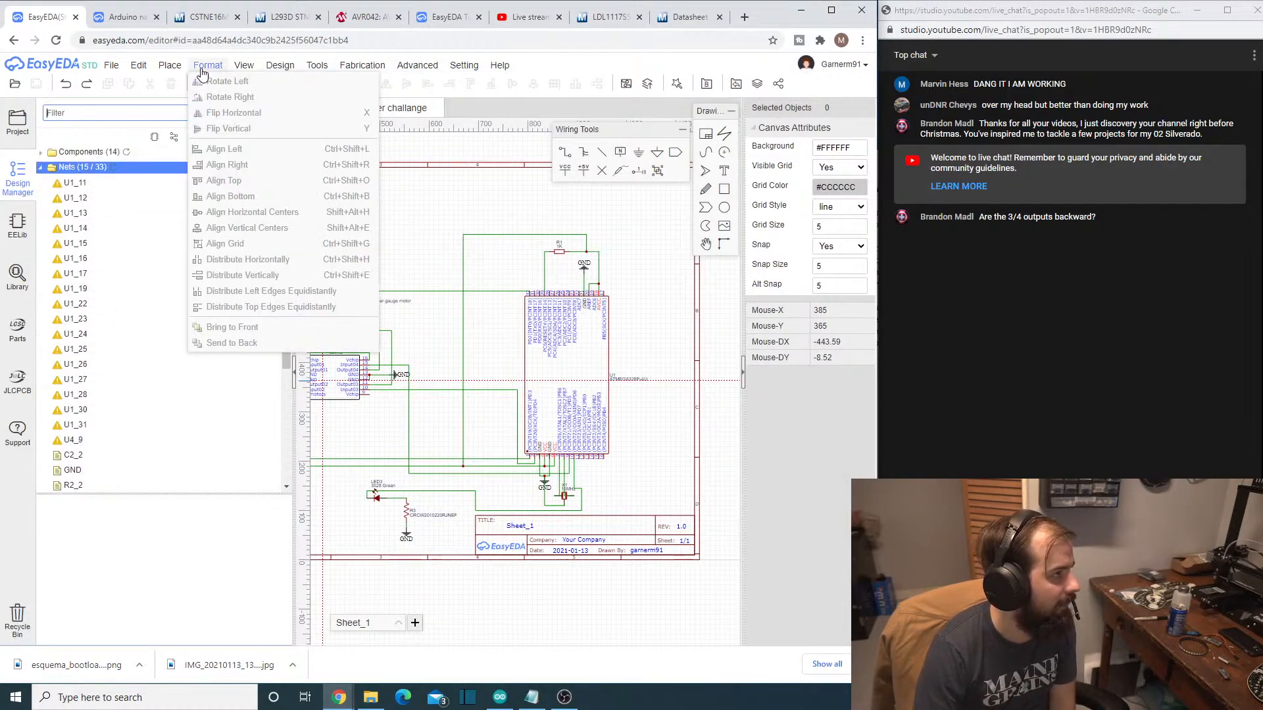
pyautogui.moveTo(246, 72)
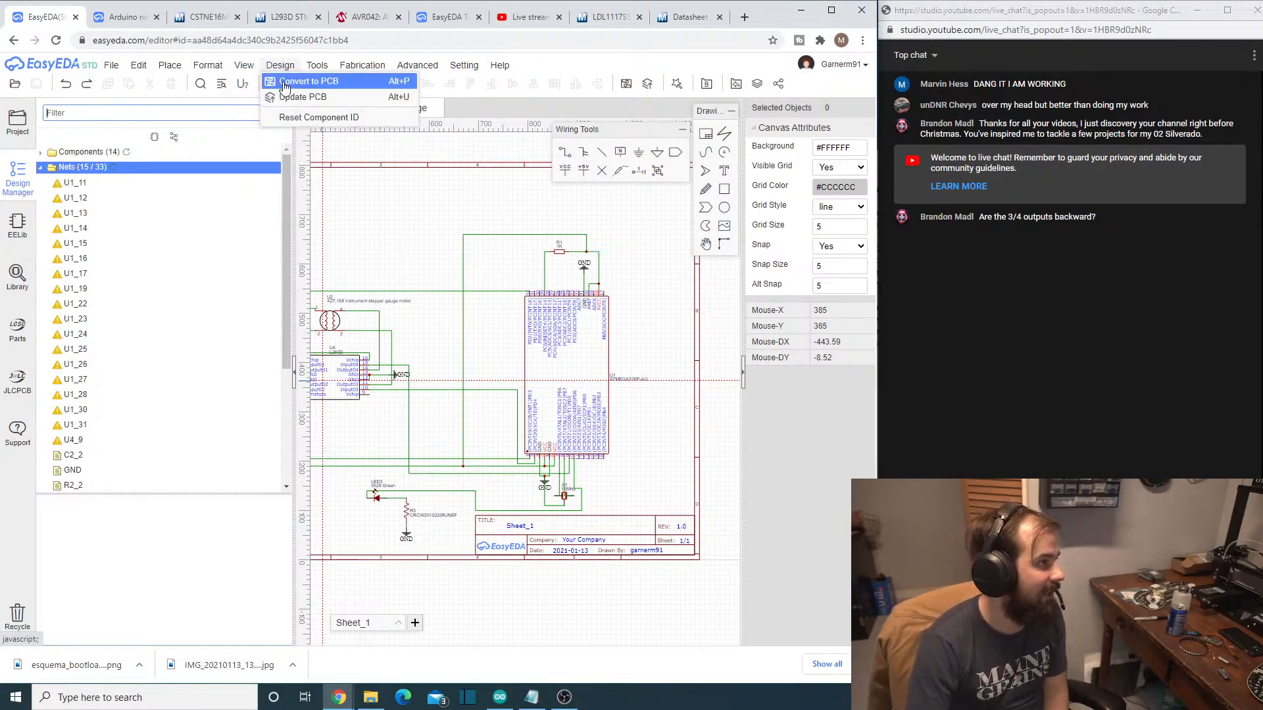
pyautogui.click(307, 81)
pyautogui.click(492, 372)
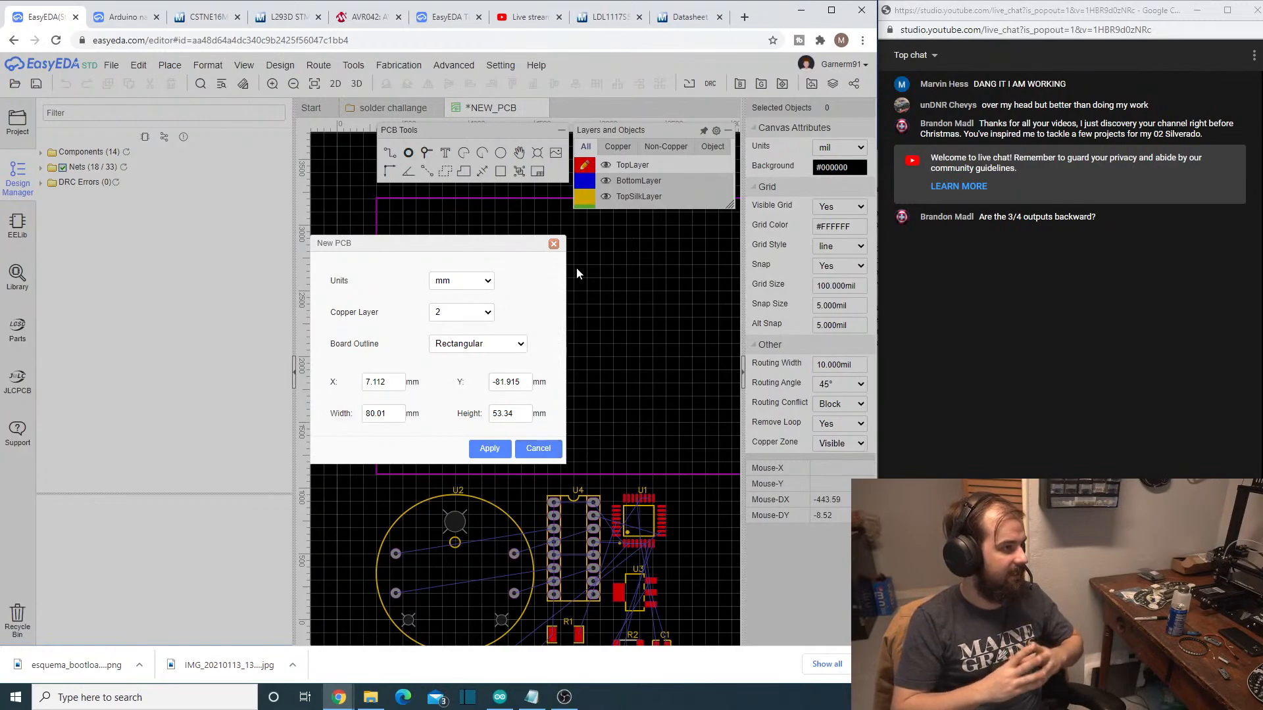
# - Set the new PCB's board outline to Circular
pyautogui.click(515, 346)
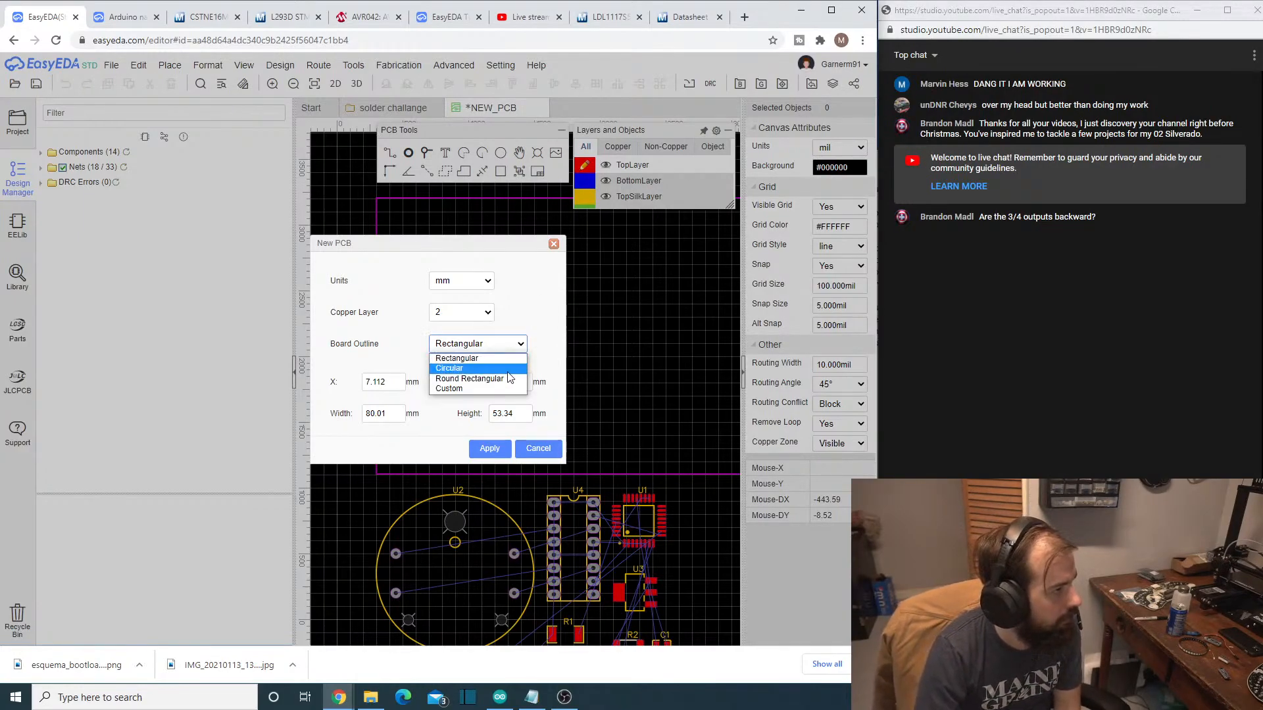
pyautogui.click(508, 369)
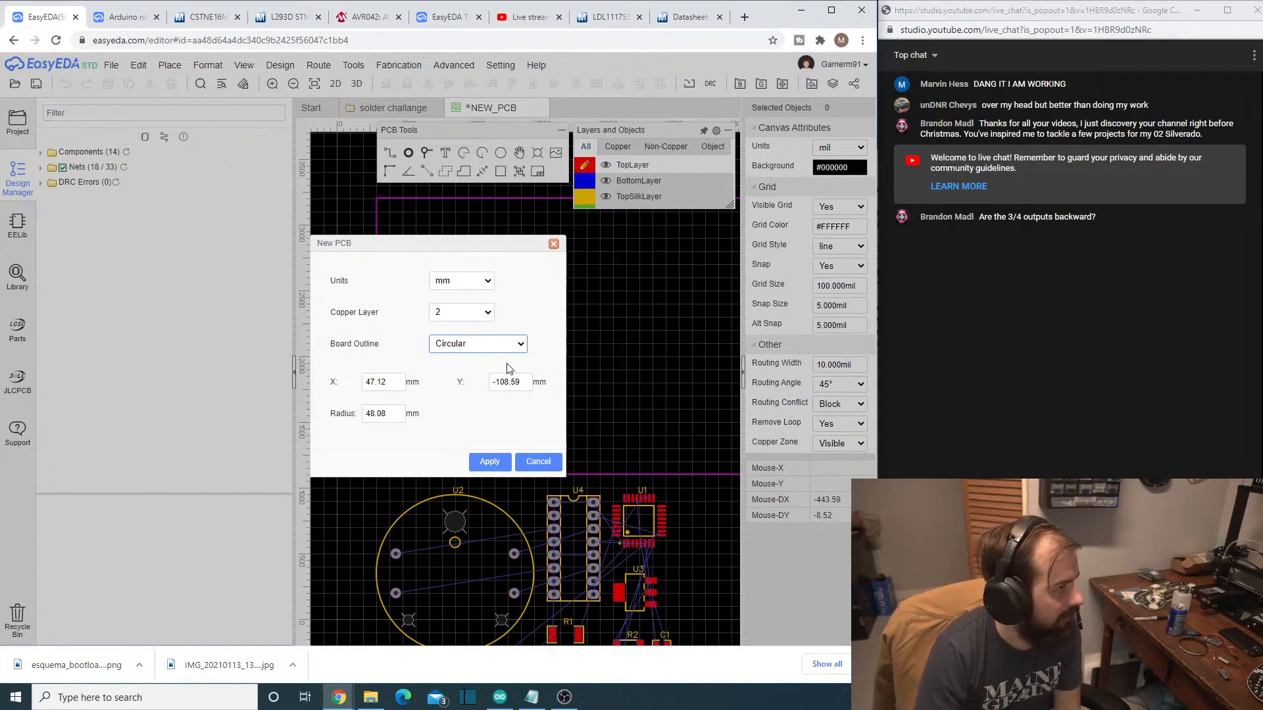
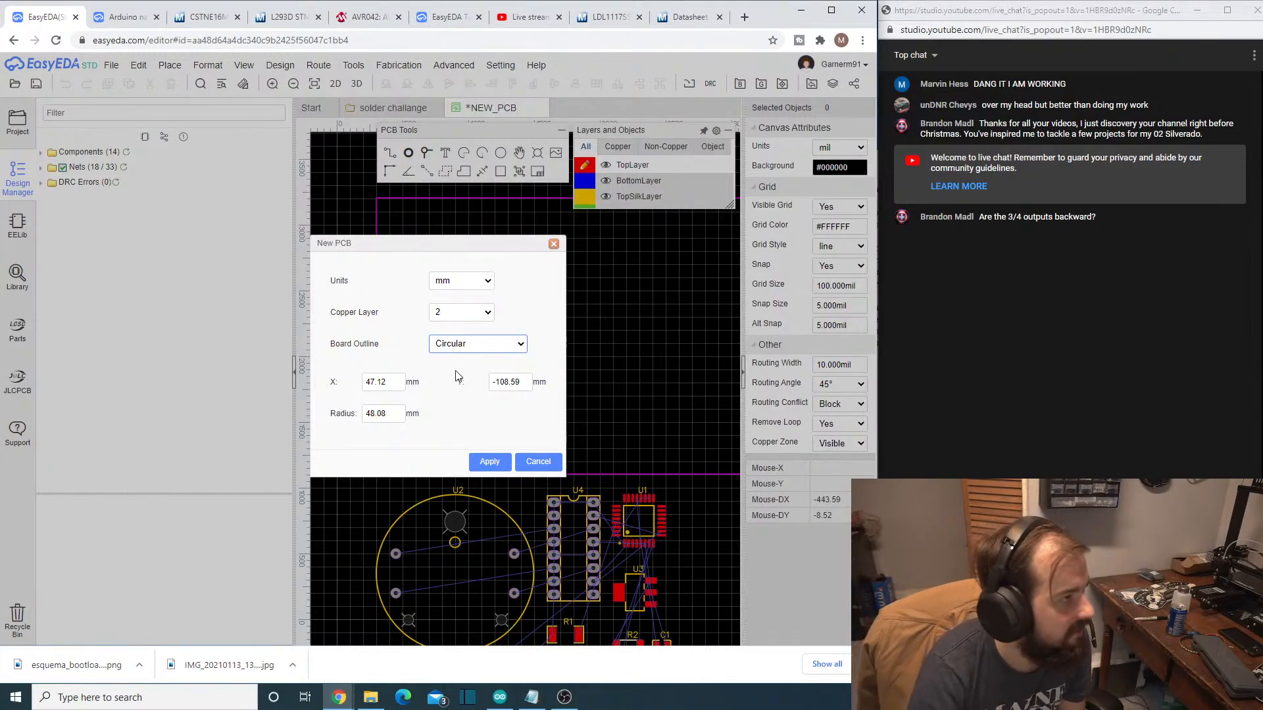
# - Set the circular board outline's radius to 70 mm and create the new PCB
pyautogui.click(453, 314)
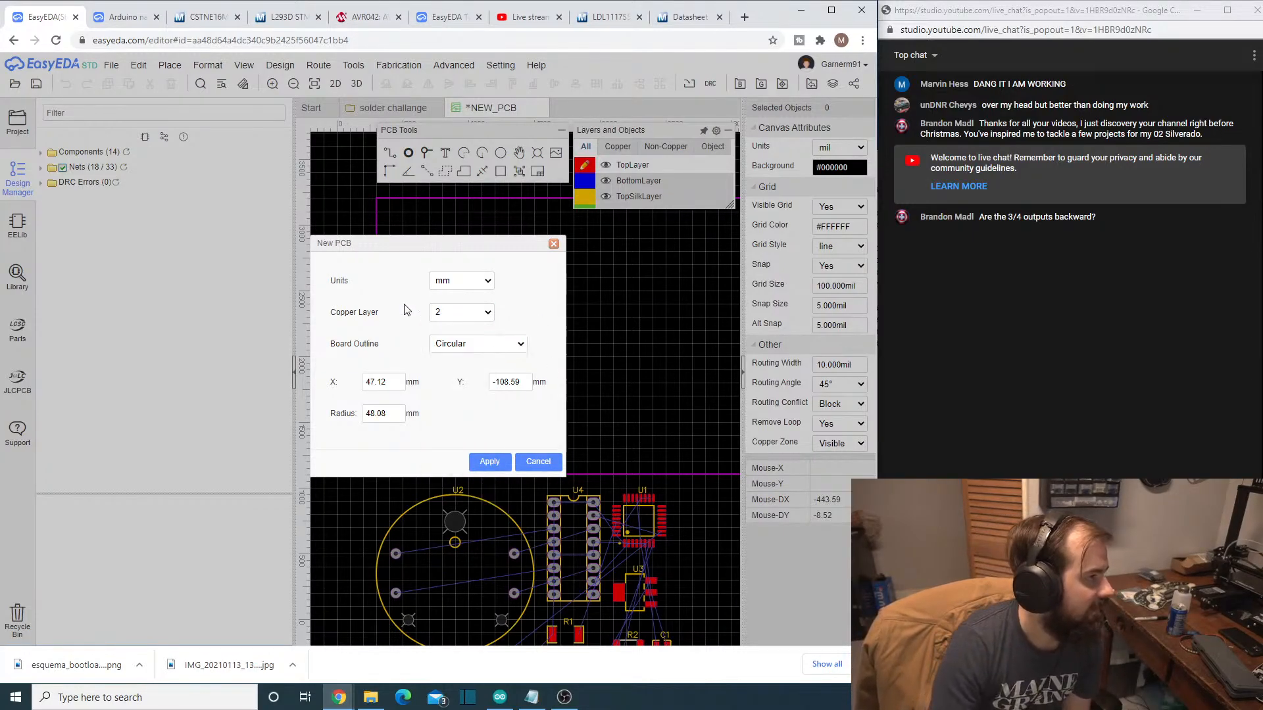
pyautogui.tripleClick(385, 415)
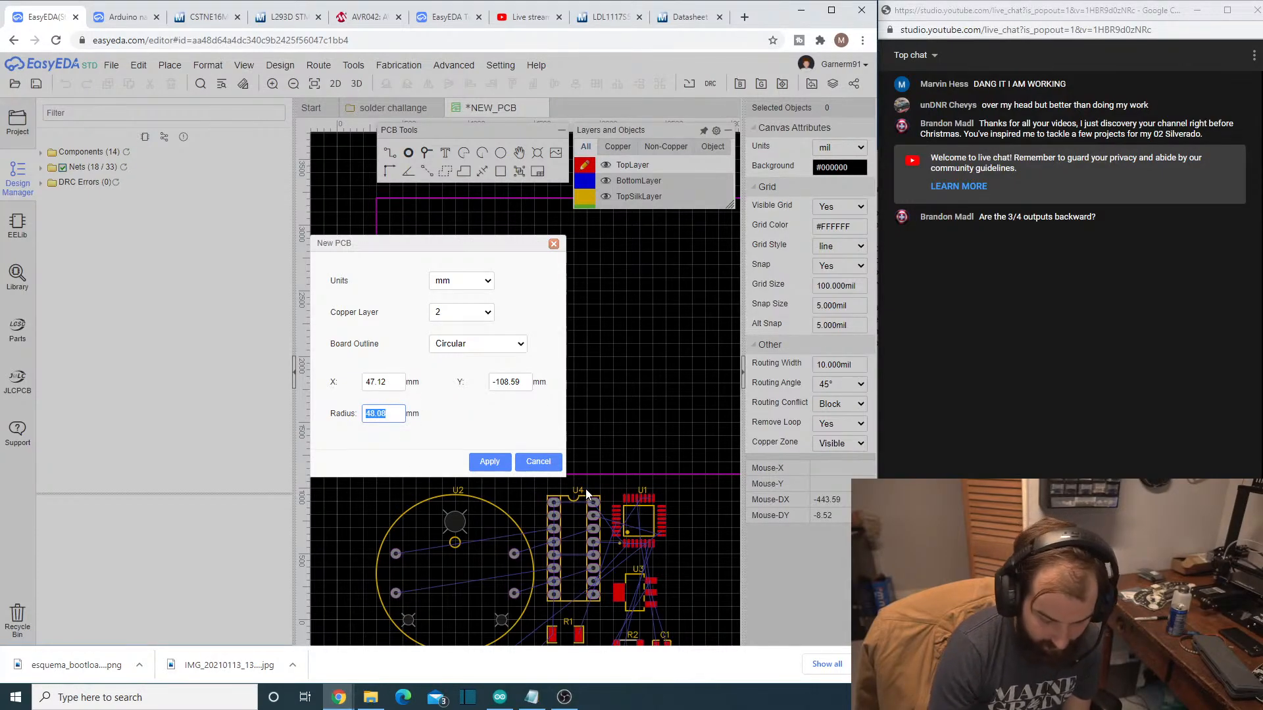
pyautogui.write('70')
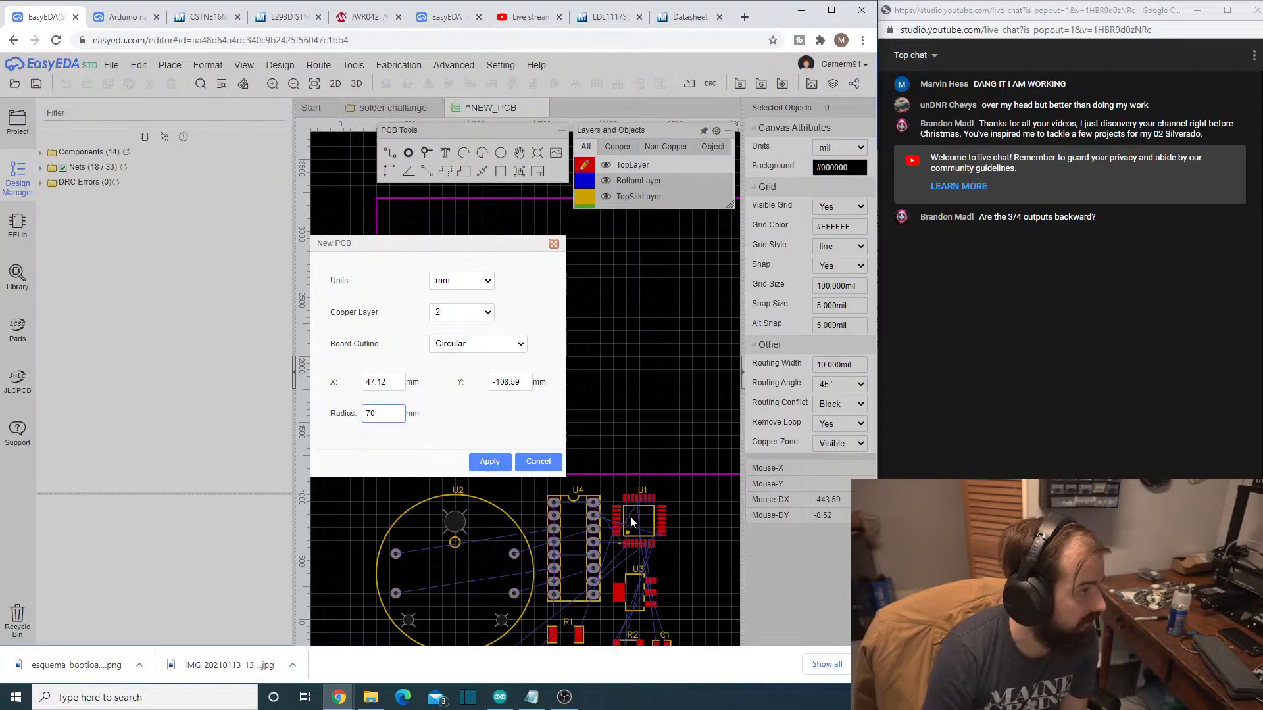
pyautogui.click(489, 461)
# - Try to move the gauge footprint U2 into the circular board outline, and undo the move
pyautogui.scroll(-3, 575, 405)
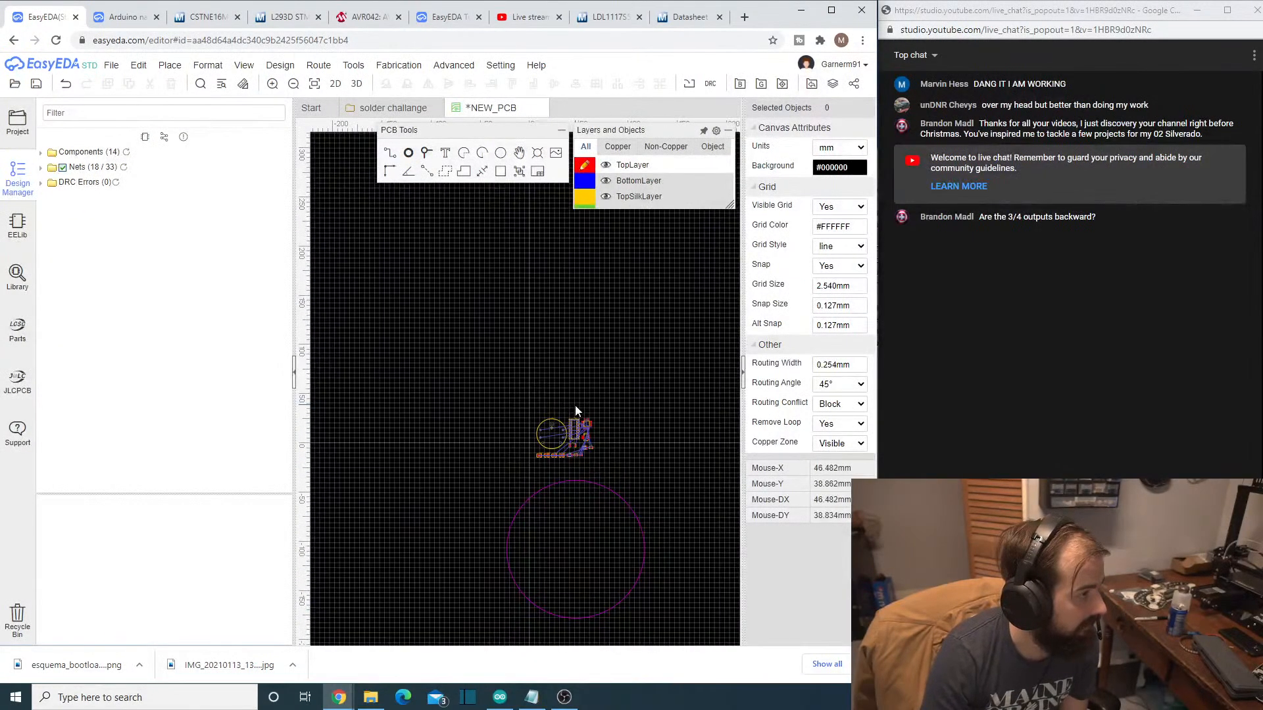
pyautogui.scroll(2, 599, 486)
pyautogui.scroll(-1, 598, 484)
pyautogui.scroll(2, 580, 459)
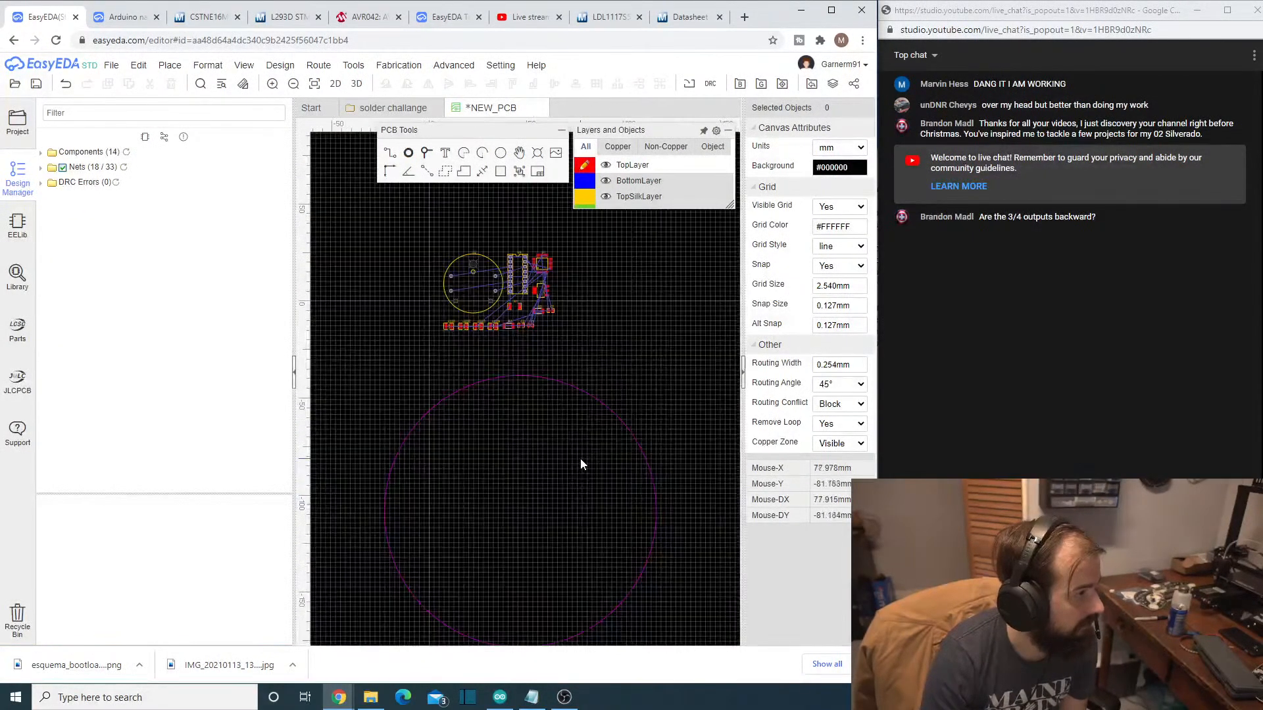
pyautogui.scroll(-1, 580, 459)
pyautogui.scroll(1, 559, 322)
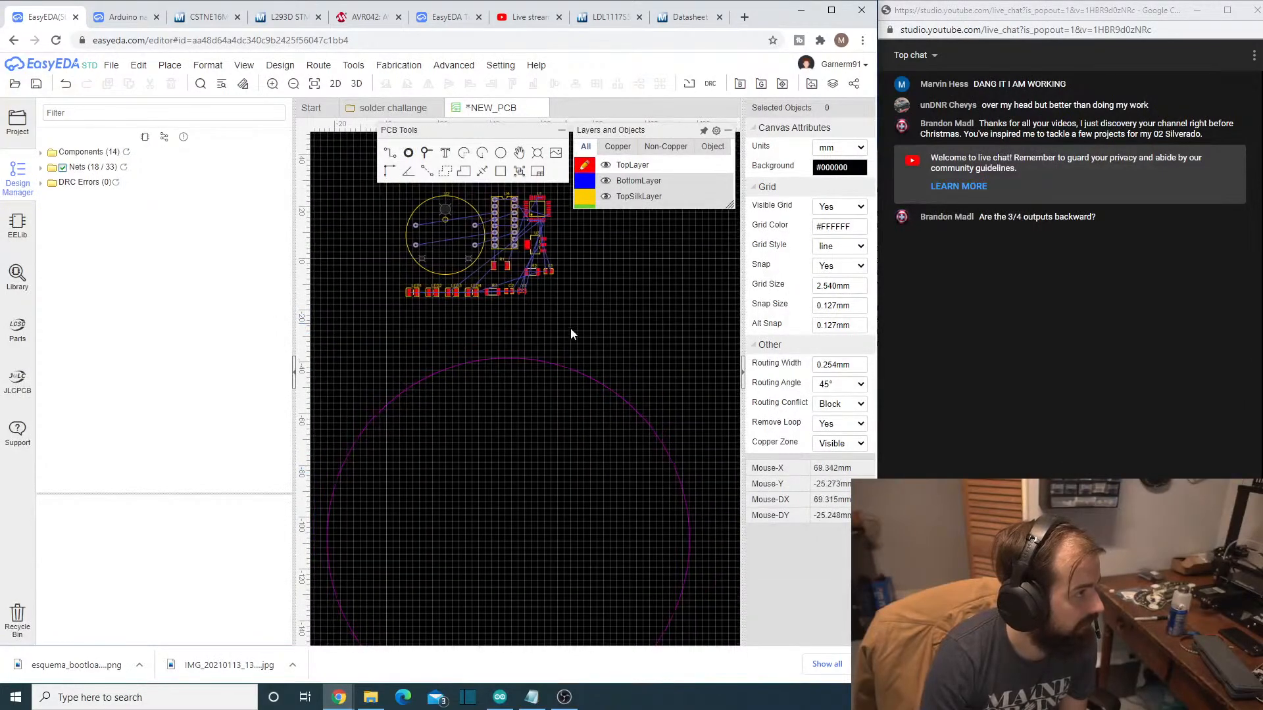
pyautogui.scroll(1, 582, 339)
pyautogui.scroll(-2, 615, 335)
pyautogui.moveTo(624, 336); pyautogui.dragTo(595, 328, button='right')
pyautogui.moveTo(488, 243); pyautogui.dragTo(562, 523)
pyautogui.scroll(-5, 560, 518)
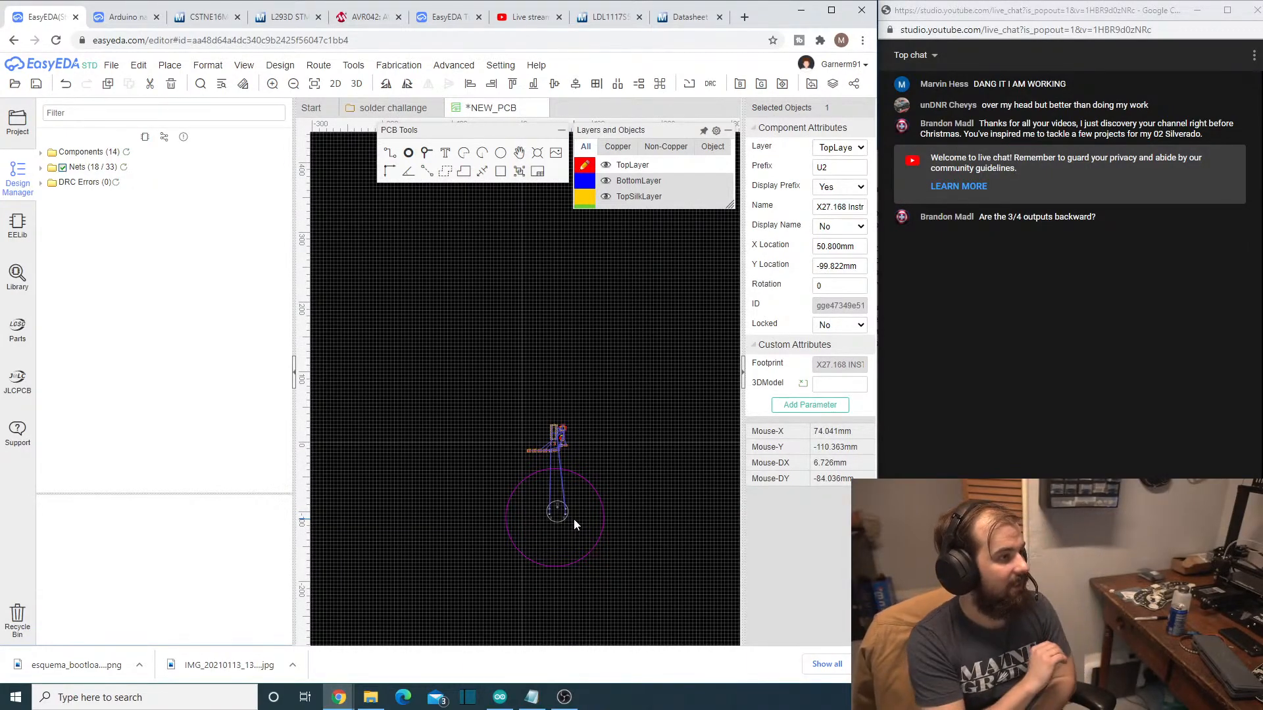
pyautogui.hotkey('ctrl', 'z')
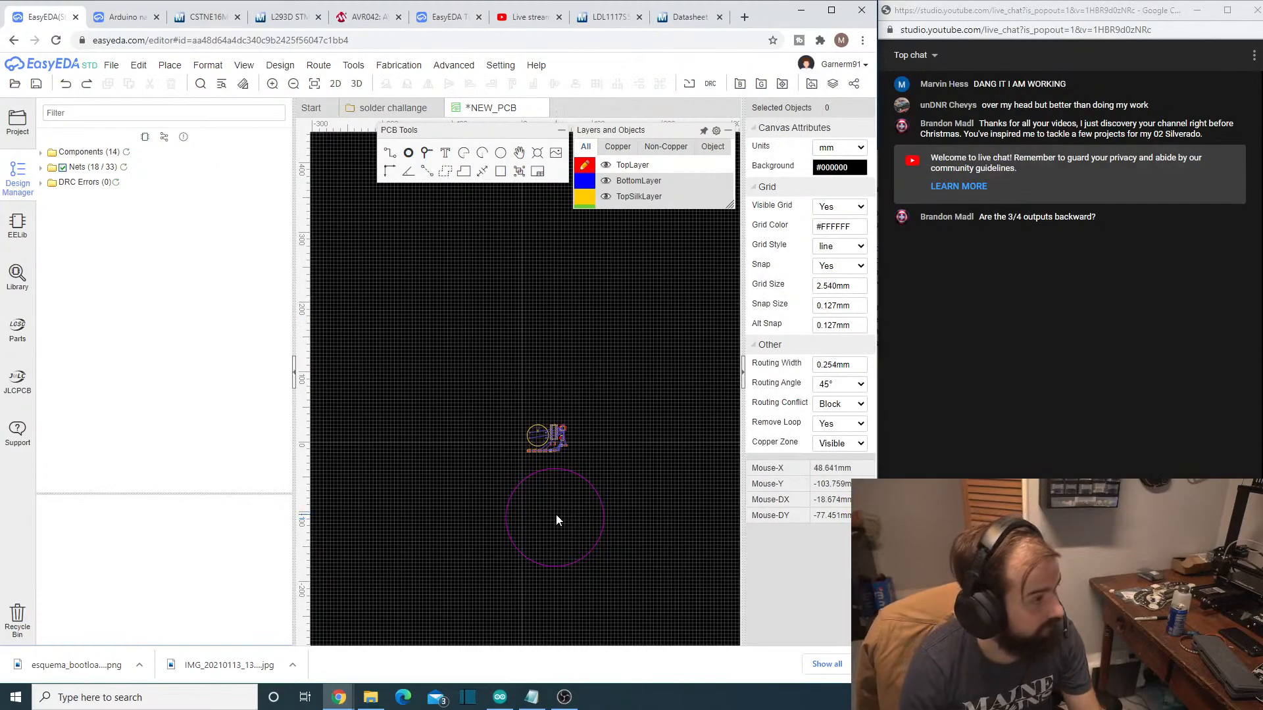
# - Center the circular board outline on the origin by setting its Center X and Center Y to 0
pyautogui.click(598, 511)
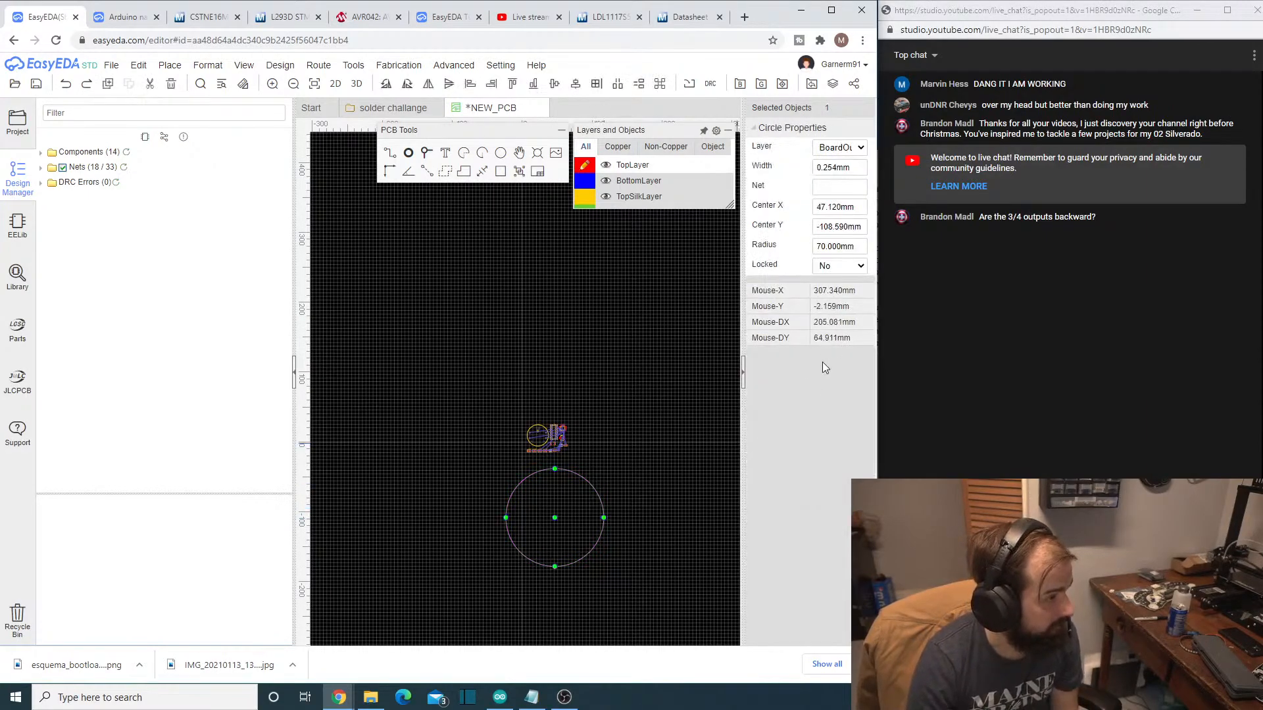
pyautogui.doubleClick(828, 210)
pyautogui.press('BackSpace')
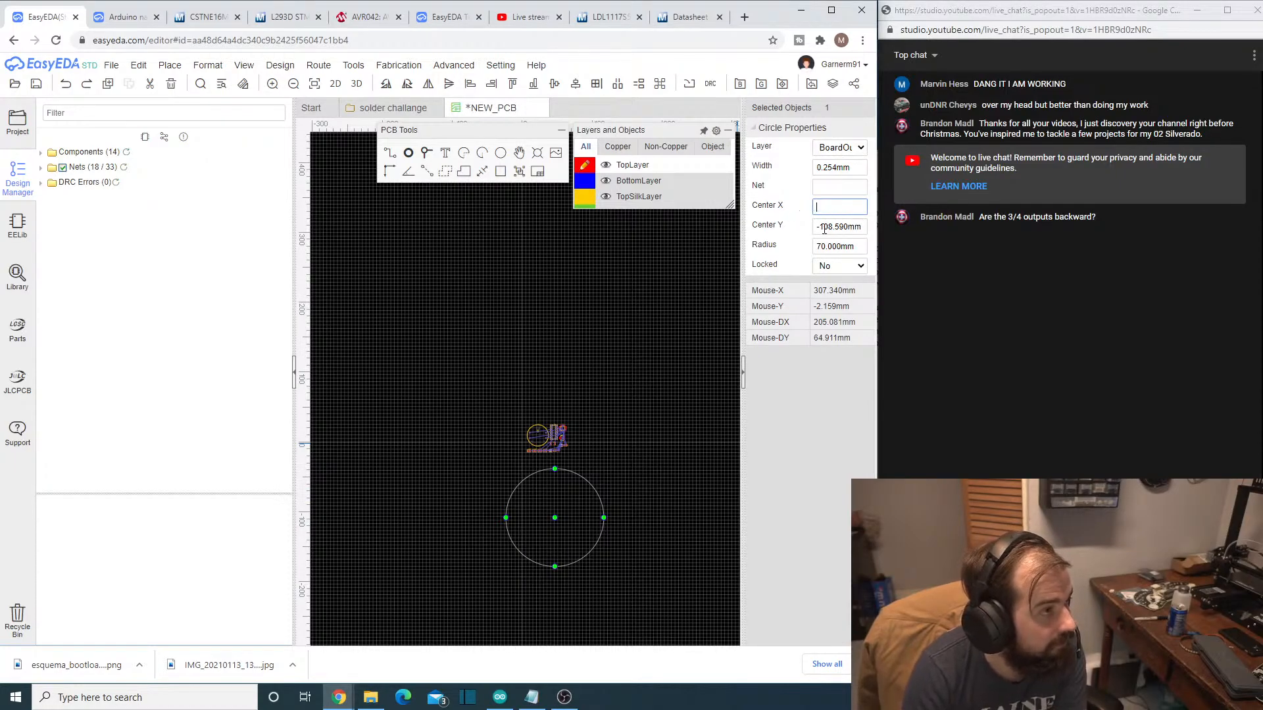
pyautogui.doubleClick(820, 227)
pyautogui.press('BackSpace')
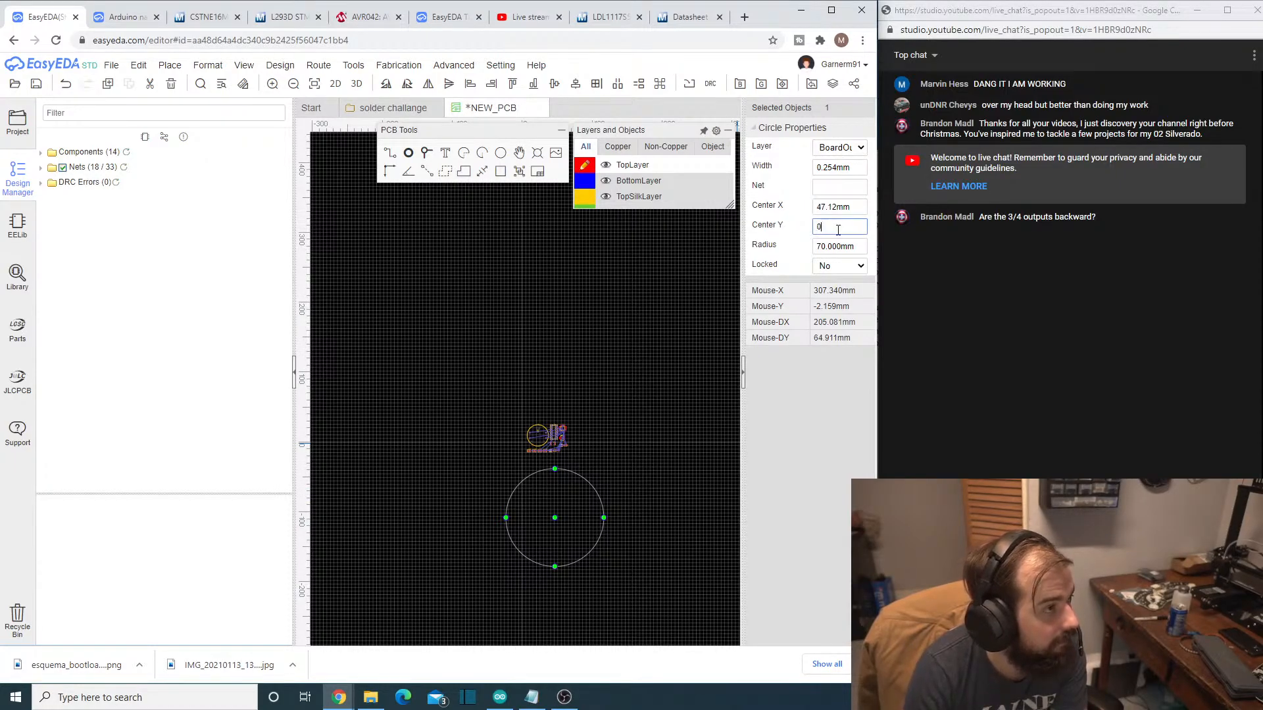
pyautogui.write('0')
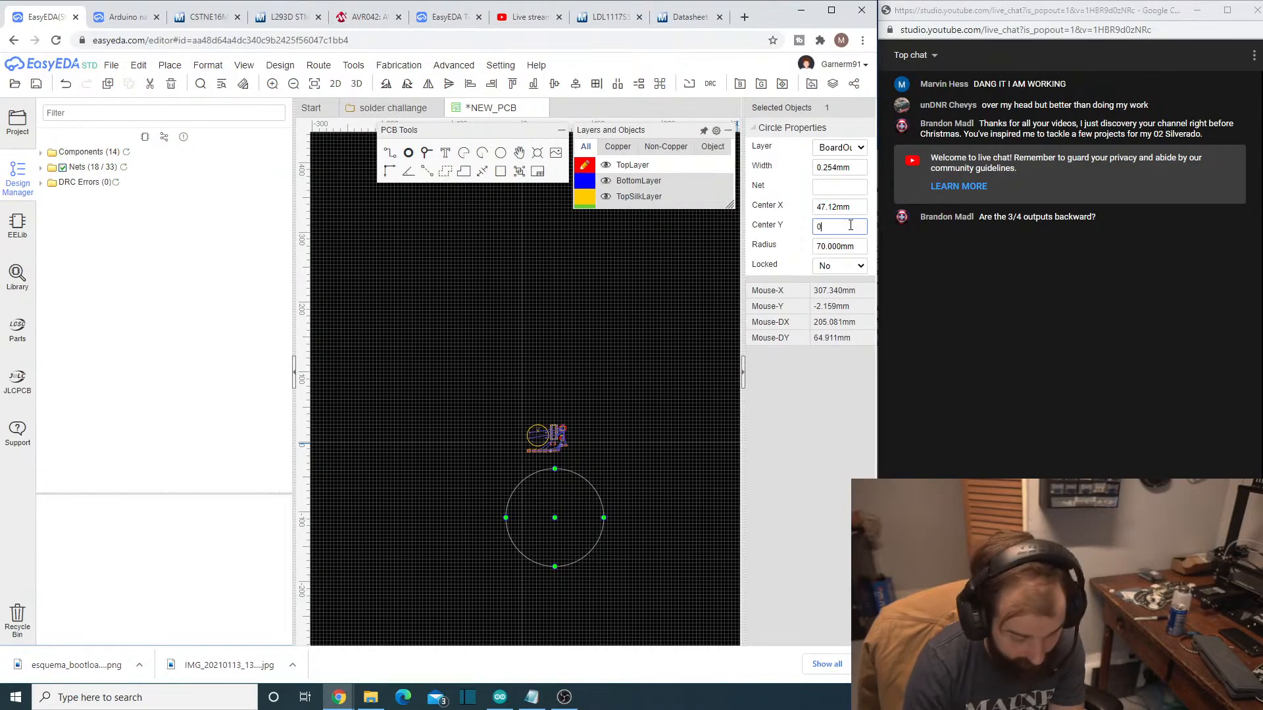
pyautogui.press('Return')
pyautogui.doubleClick(823, 206)
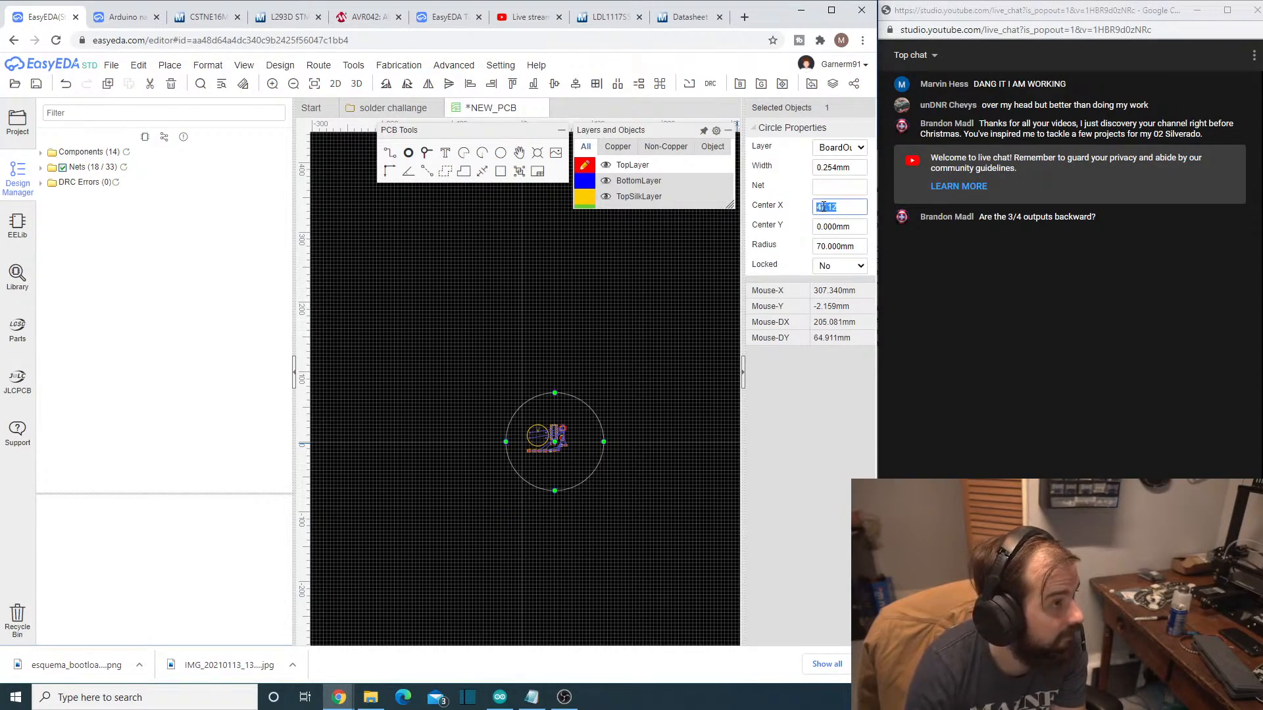
pyautogui.write('0')
pyautogui.press('Return')
pyautogui.click(545, 535)
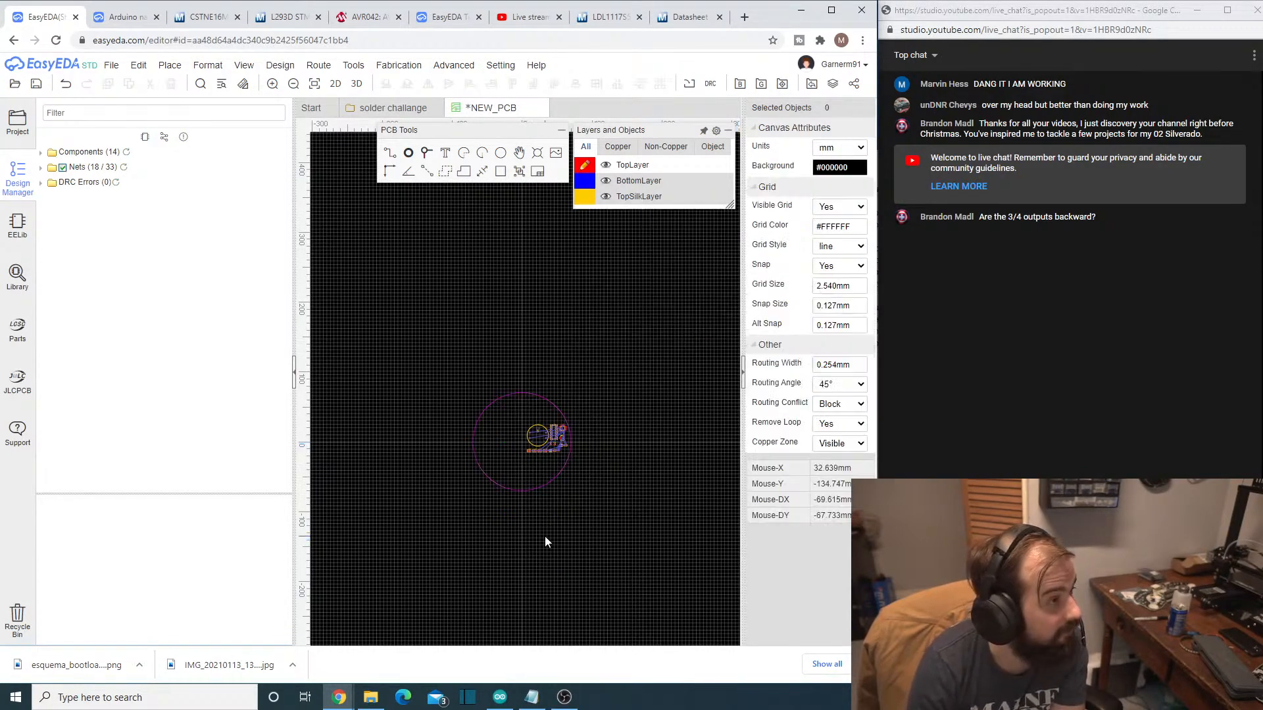
# - Center the gauge footprint U2 on the board by setting its X Location and Y Location to 0
pyautogui.click(543, 436)
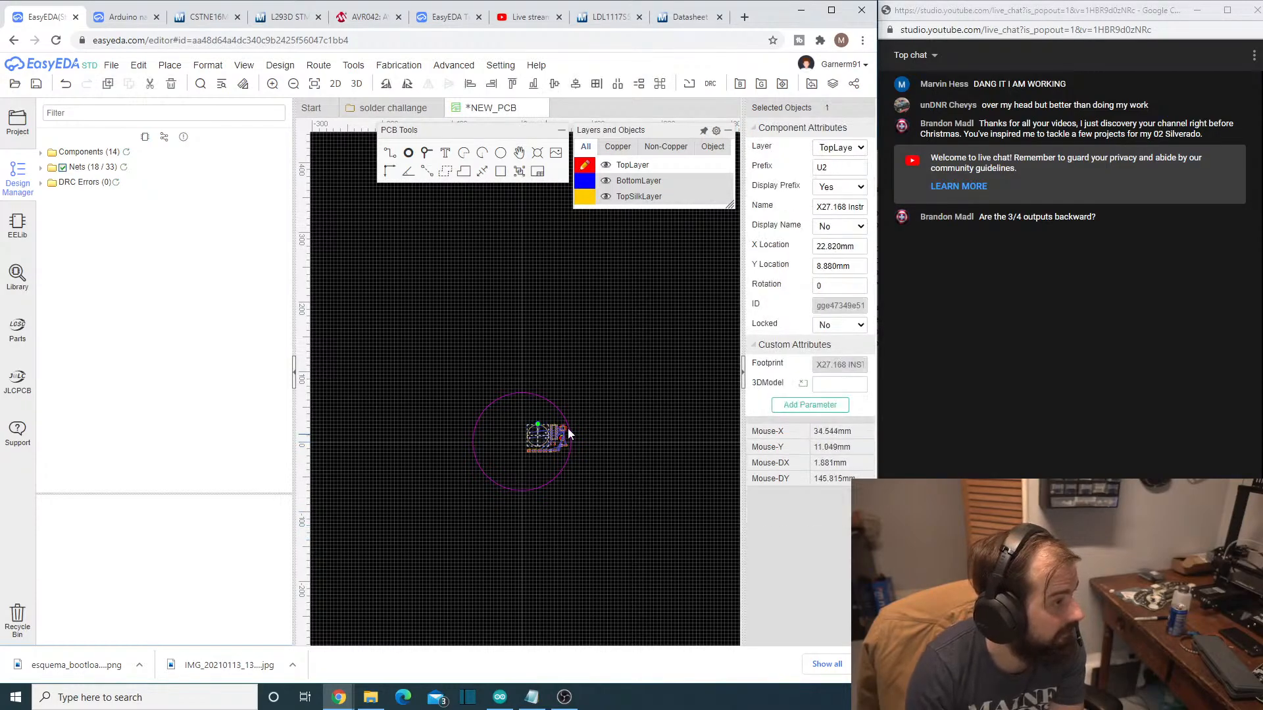
pyautogui.doubleClick(819, 246)
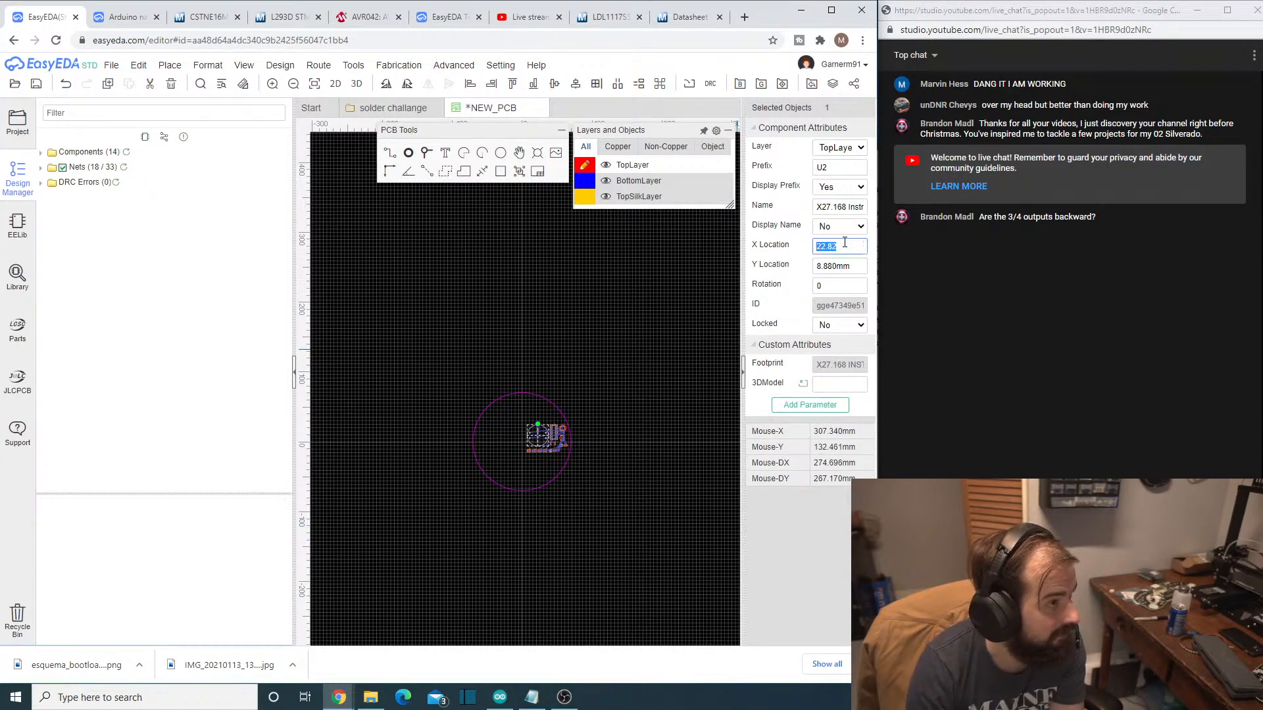
pyautogui.write('0')
pyautogui.press('Return')
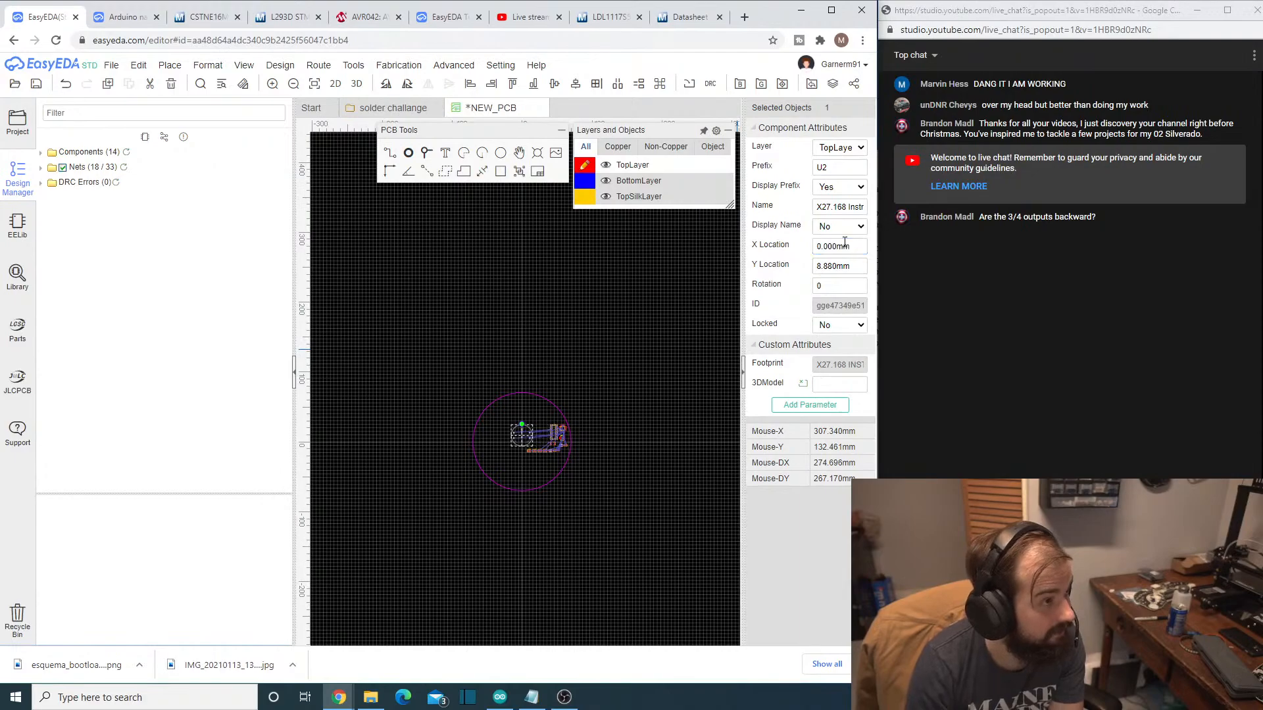
pyautogui.doubleClick(822, 268)
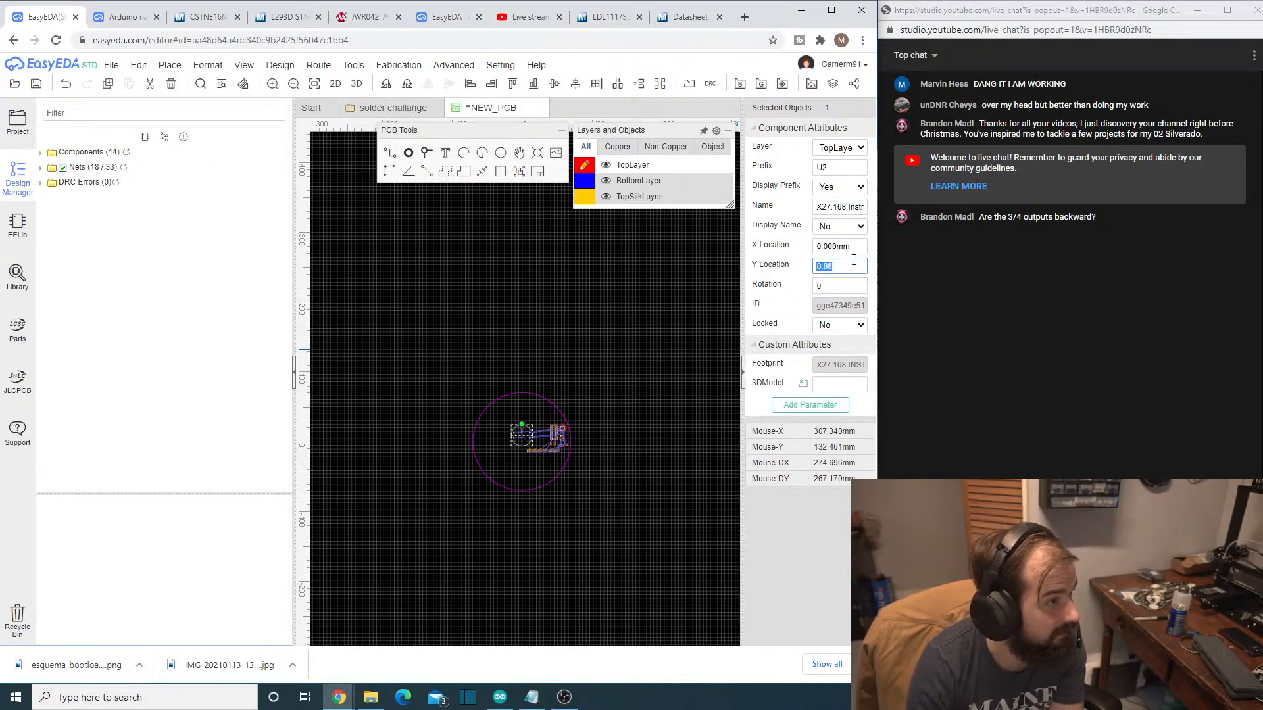
pyautogui.write('0')
pyautogui.press('Return')
pyautogui.click(565, 567)
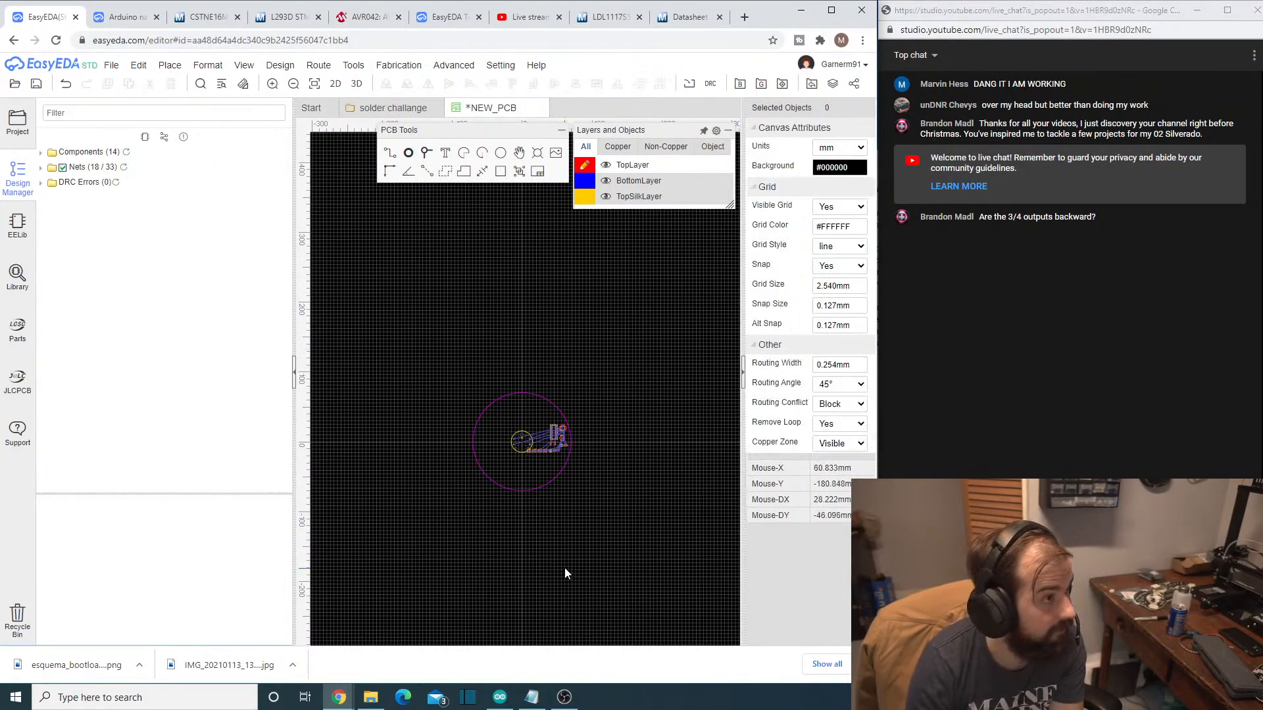
# - Reduce the circular board outline's radius to 50 mm
pyautogui.scroll(2, 558, 546)
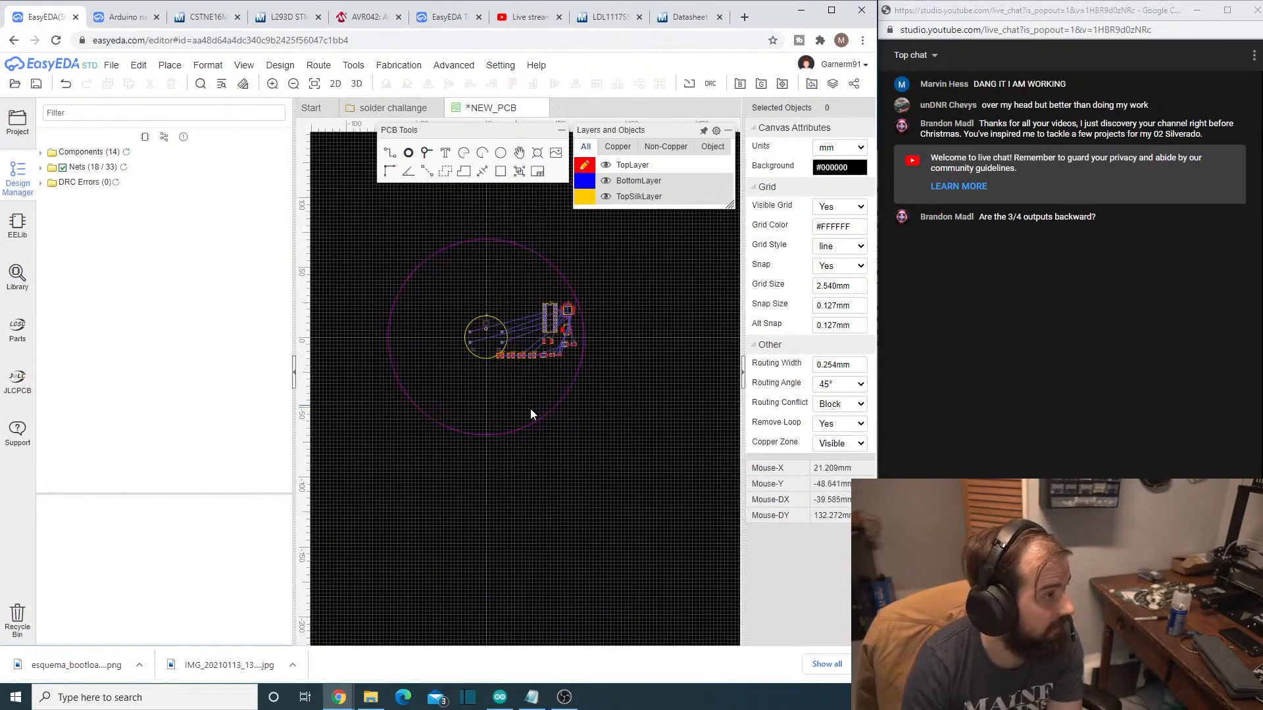
pyautogui.click(546, 416)
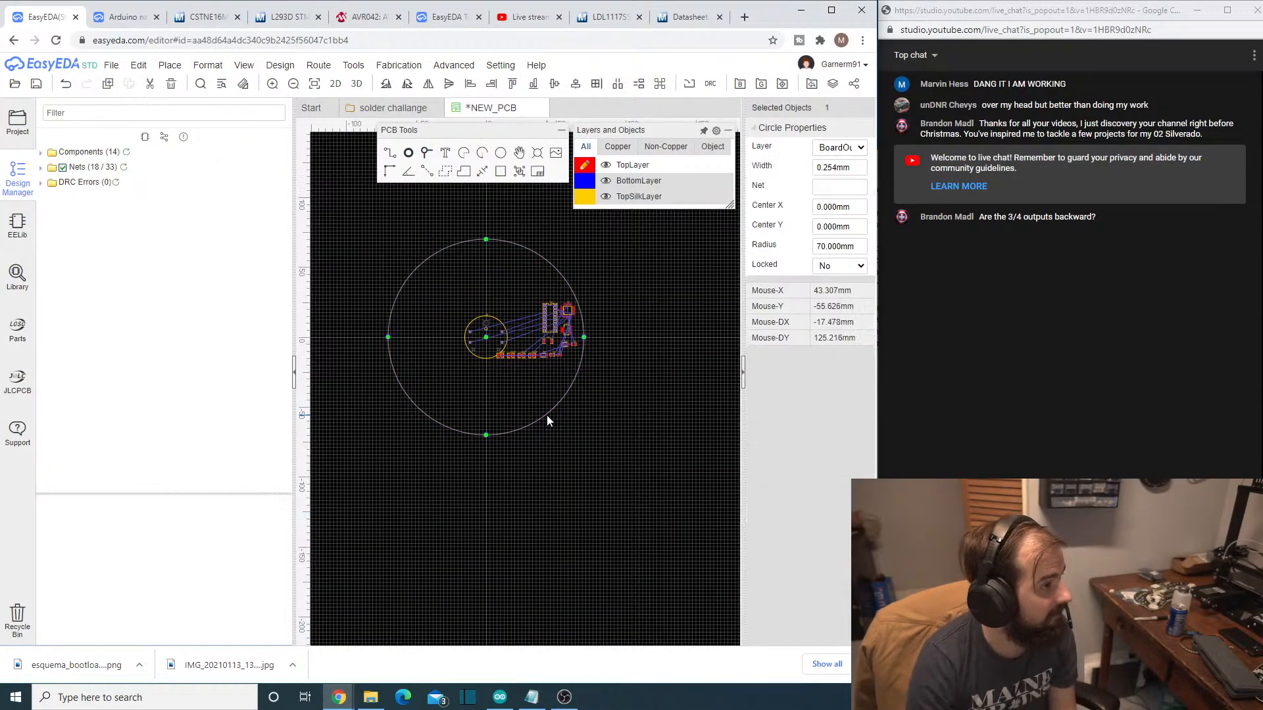
pyautogui.click(818, 254)
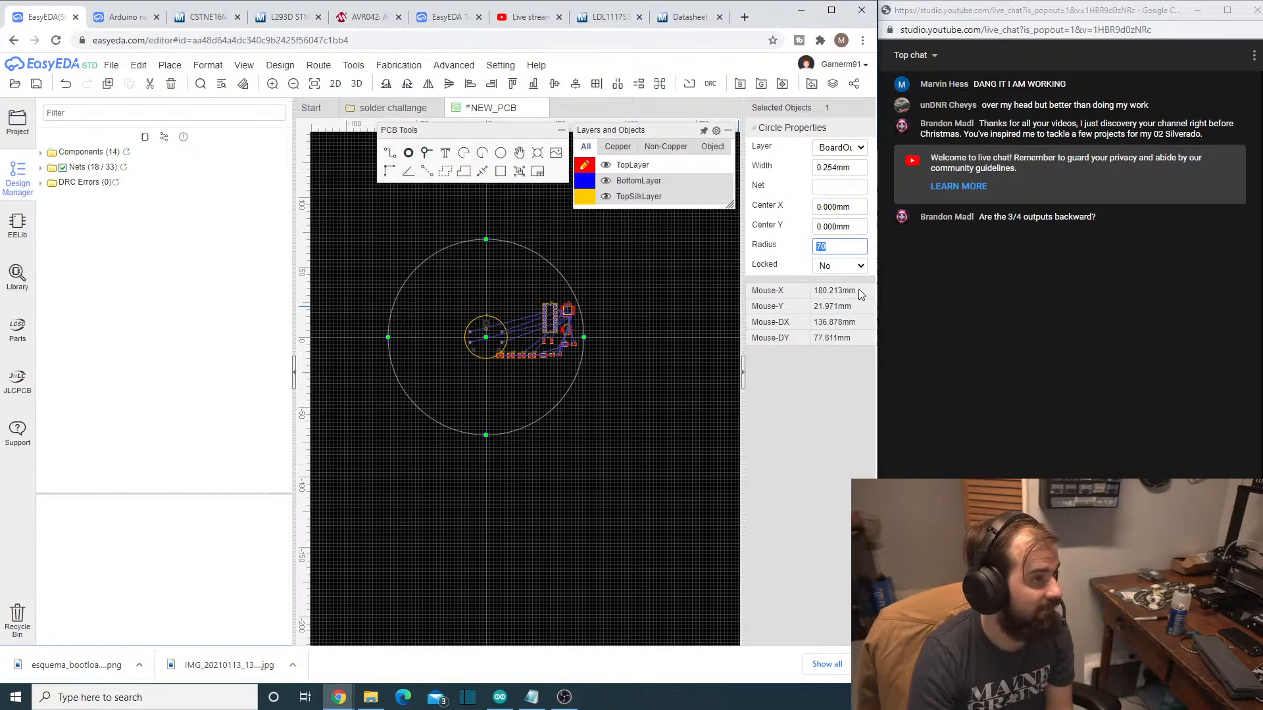
pyautogui.write('50')
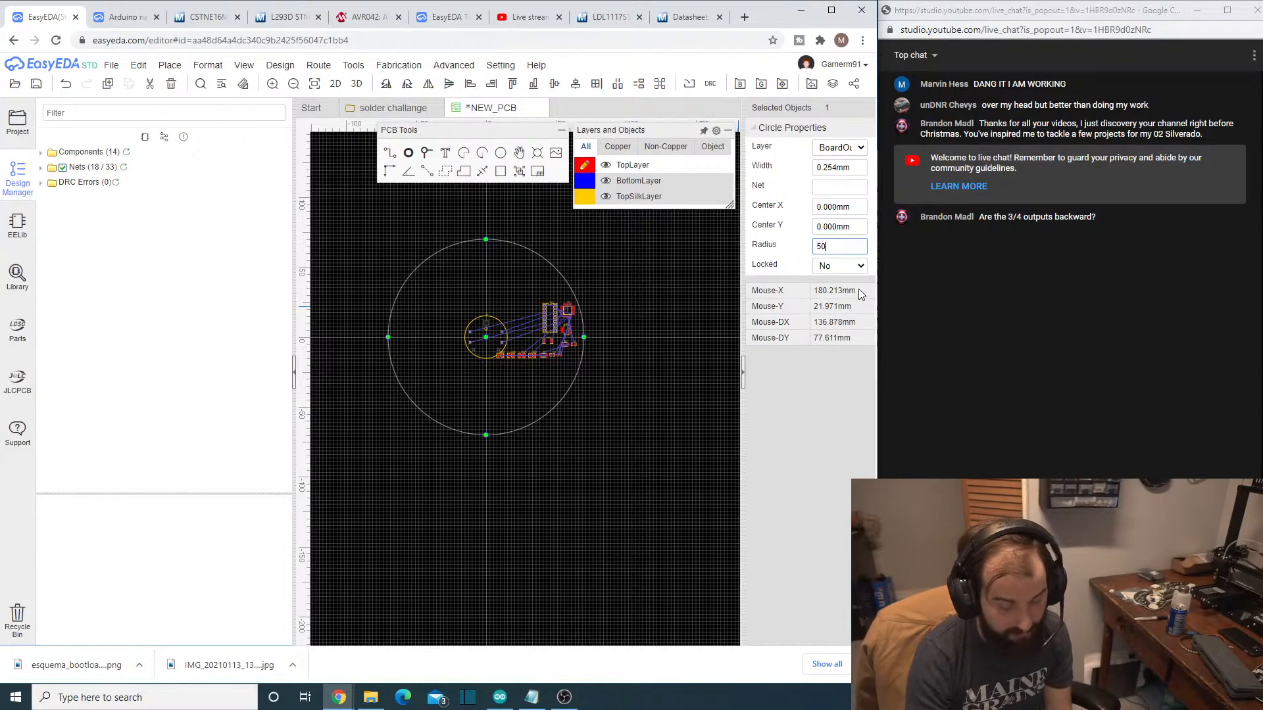
pyautogui.press('Return')
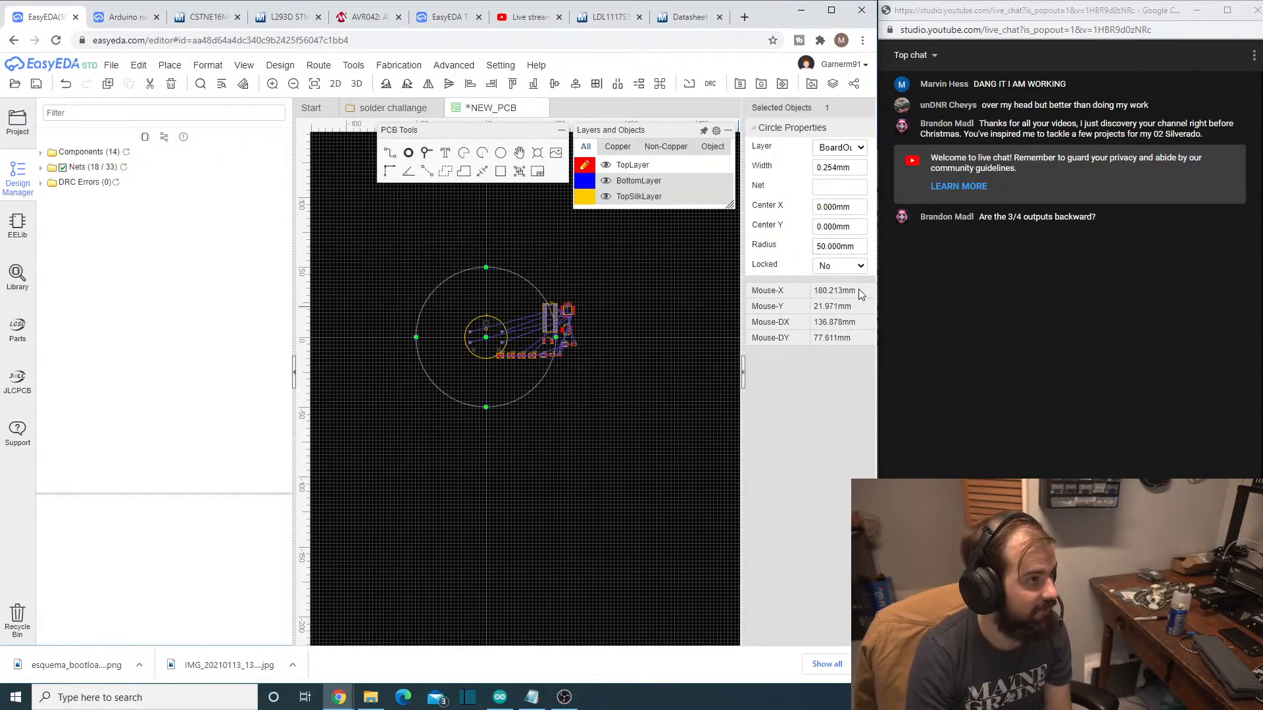
pyautogui.click(507, 459)
# - Place LED1 at about X -16 mm, Y -29.5 mm and LED2 at about X 0.8 mm, Y -26.5 mm, both below U2
pyautogui.scroll(2, 508, 454)
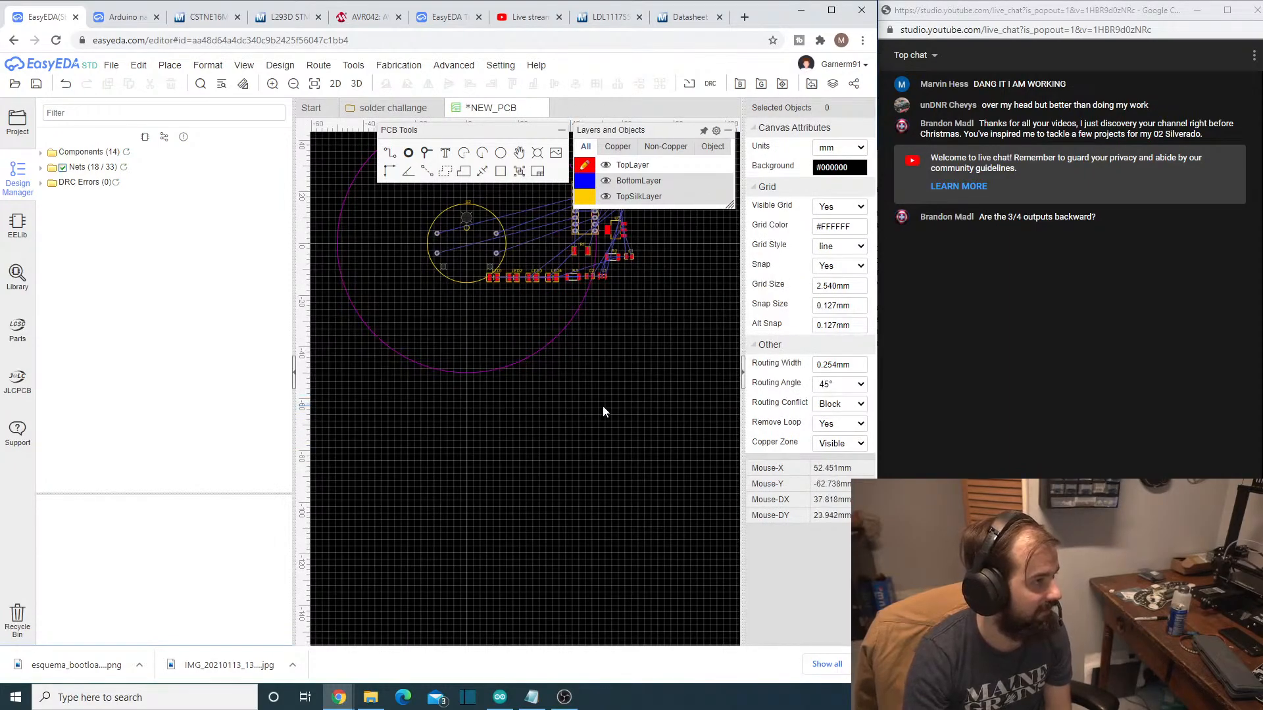
pyautogui.moveTo(602, 406); pyautogui.dragTo(682, 494, button='right')
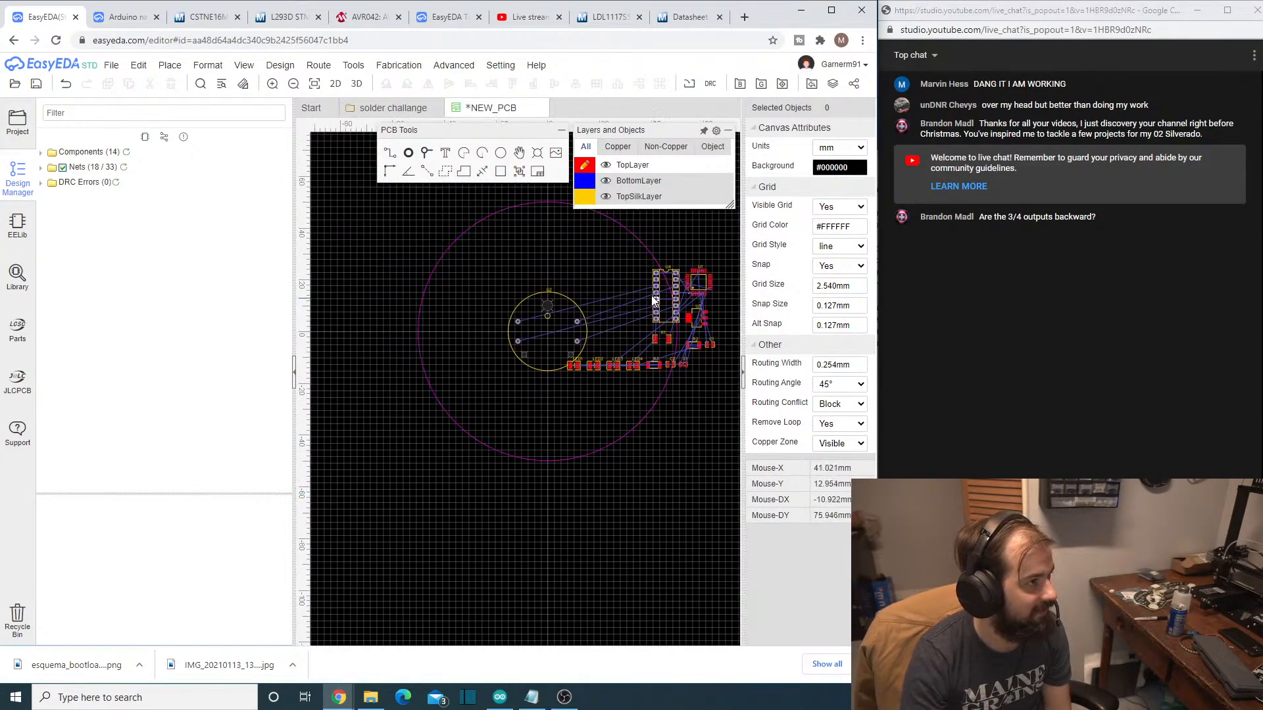
pyautogui.scroll(2, 579, 388)
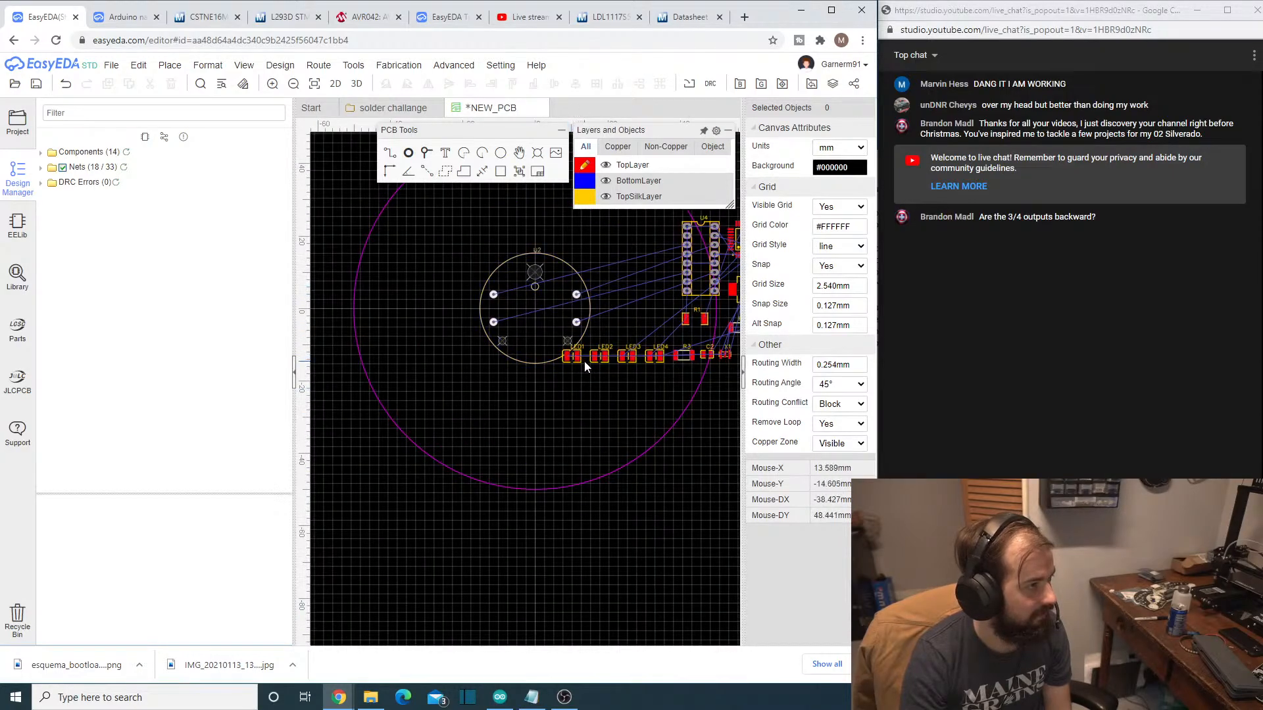
pyautogui.scroll(2, 620, 417)
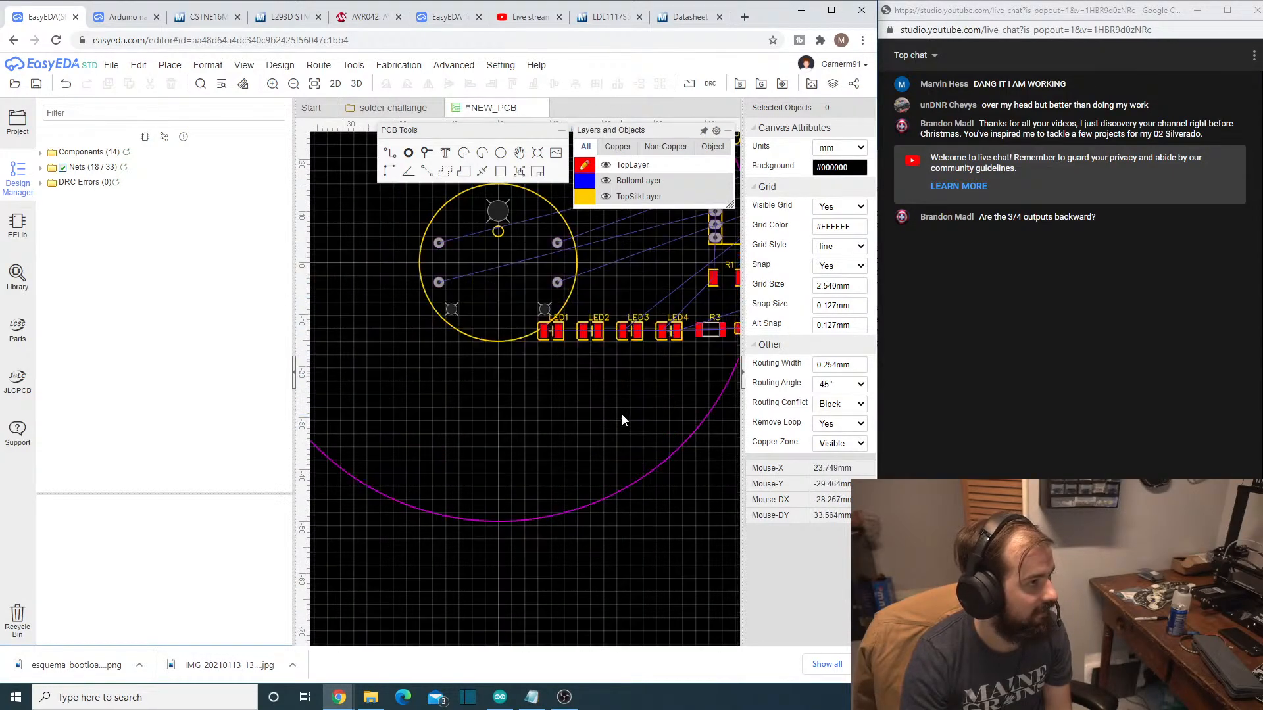
pyautogui.scroll(-4, 622, 413)
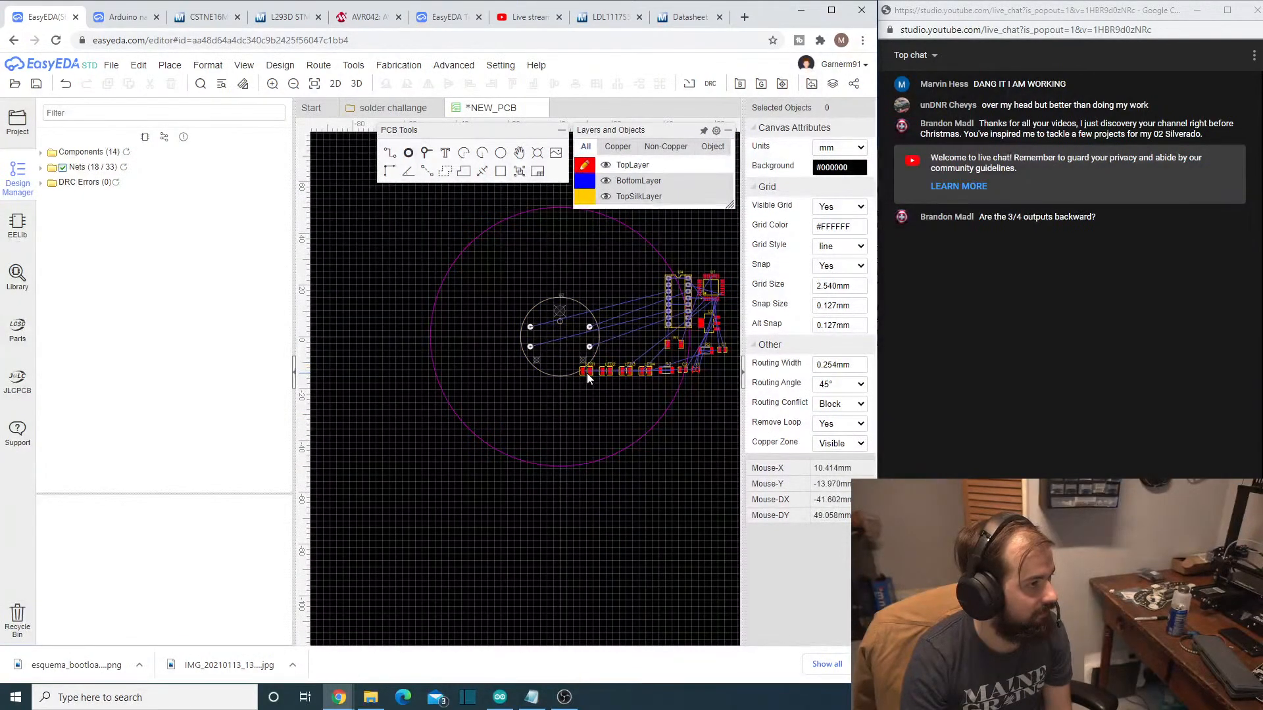
pyautogui.scroll(4, 590, 376)
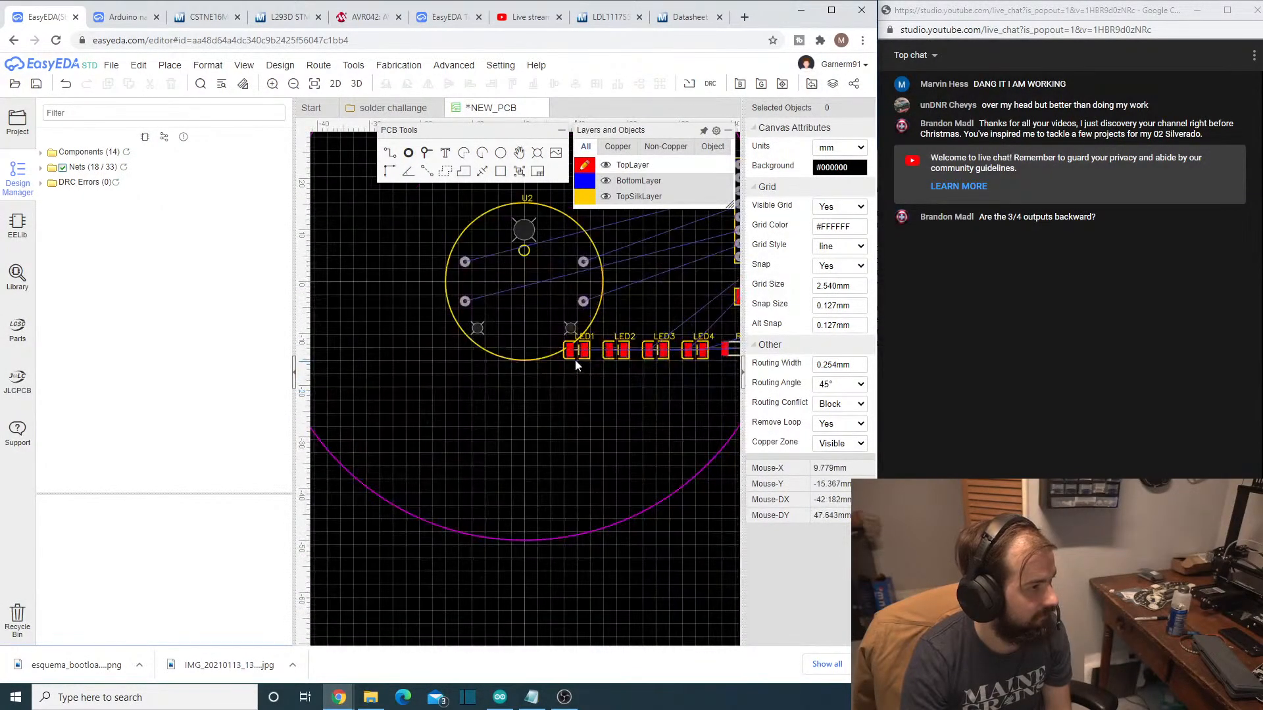
pyautogui.moveTo(583, 358); pyautogui.dragTo(447, 442)
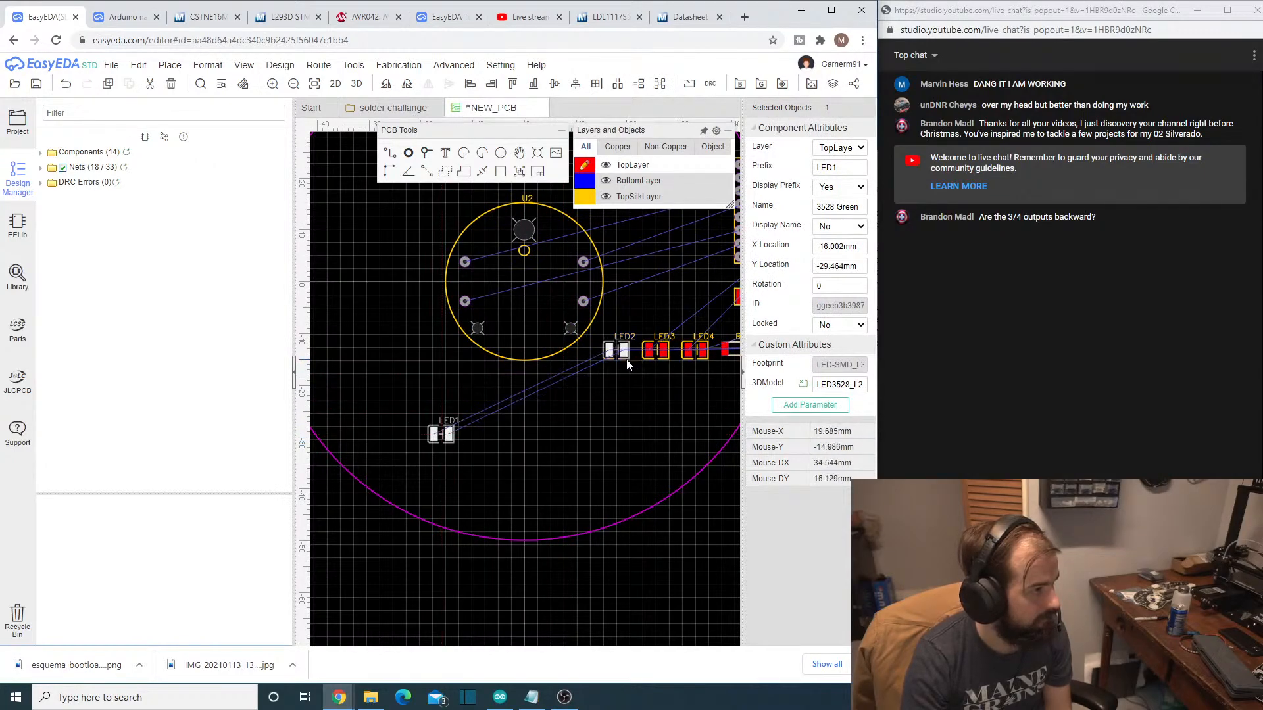
pyautogui.moveTo(626, 359); pyautogui.dragTo(539, 429)
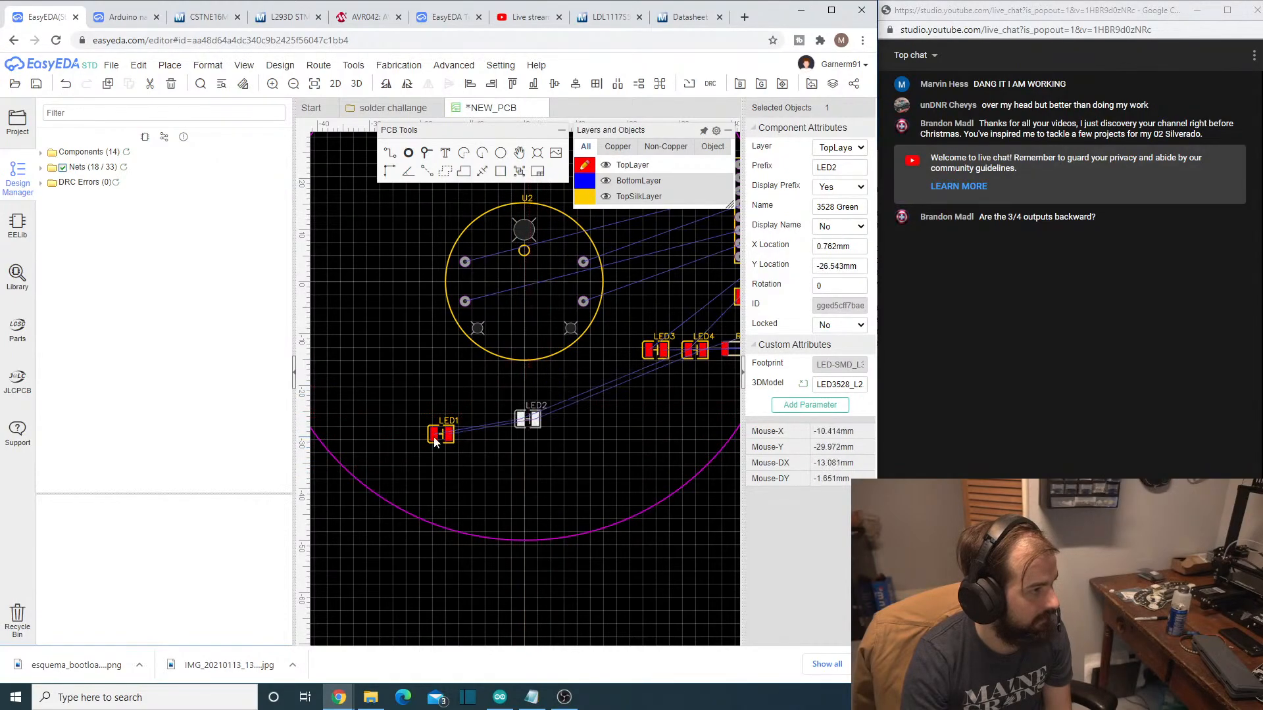
# - Move LED1 to the area beside the gauge U2, at about X -33.7 mm, Y -3.4 mm
pyautogui.click(434, 425)
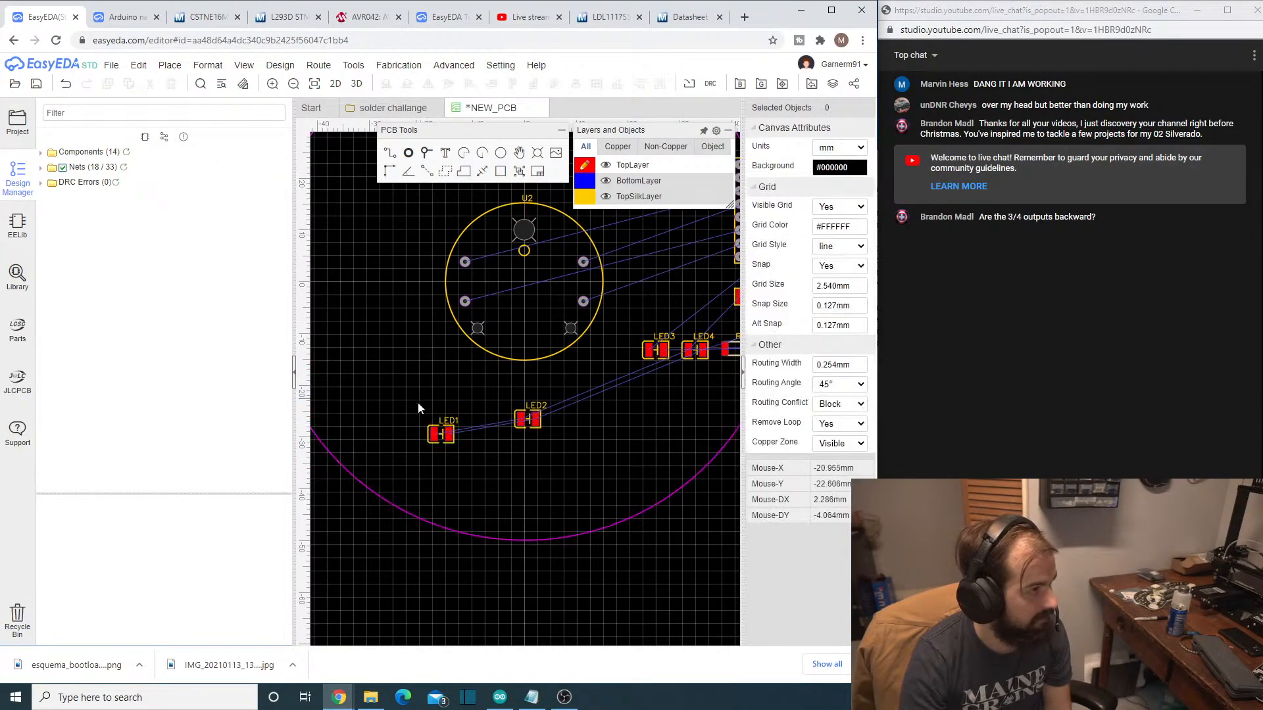
pyautogui.click(436, 427)
pyautogui.moveTo(400, 376); pyautogui.dragTo(343, 295)
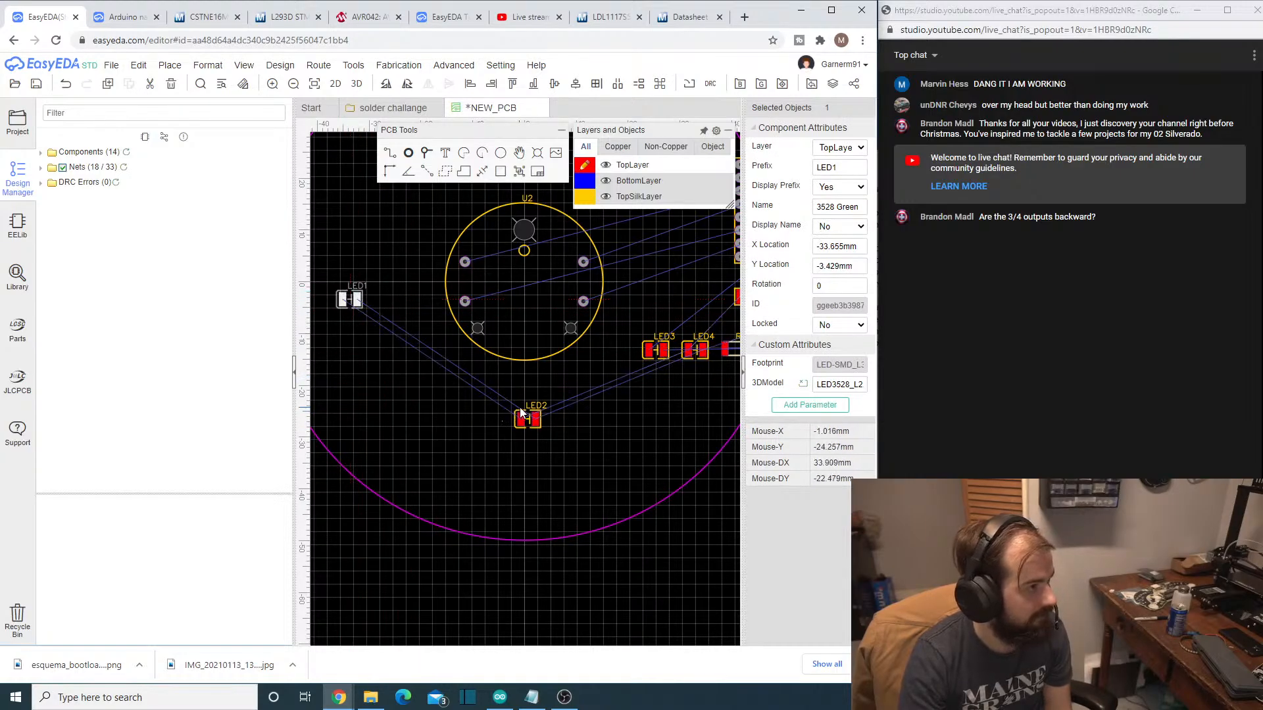
# - Move the LED3 designator text up, away from its footprint
pyautogui.click(521, 412)
pyautogui.scroll(-4, 681, 449)
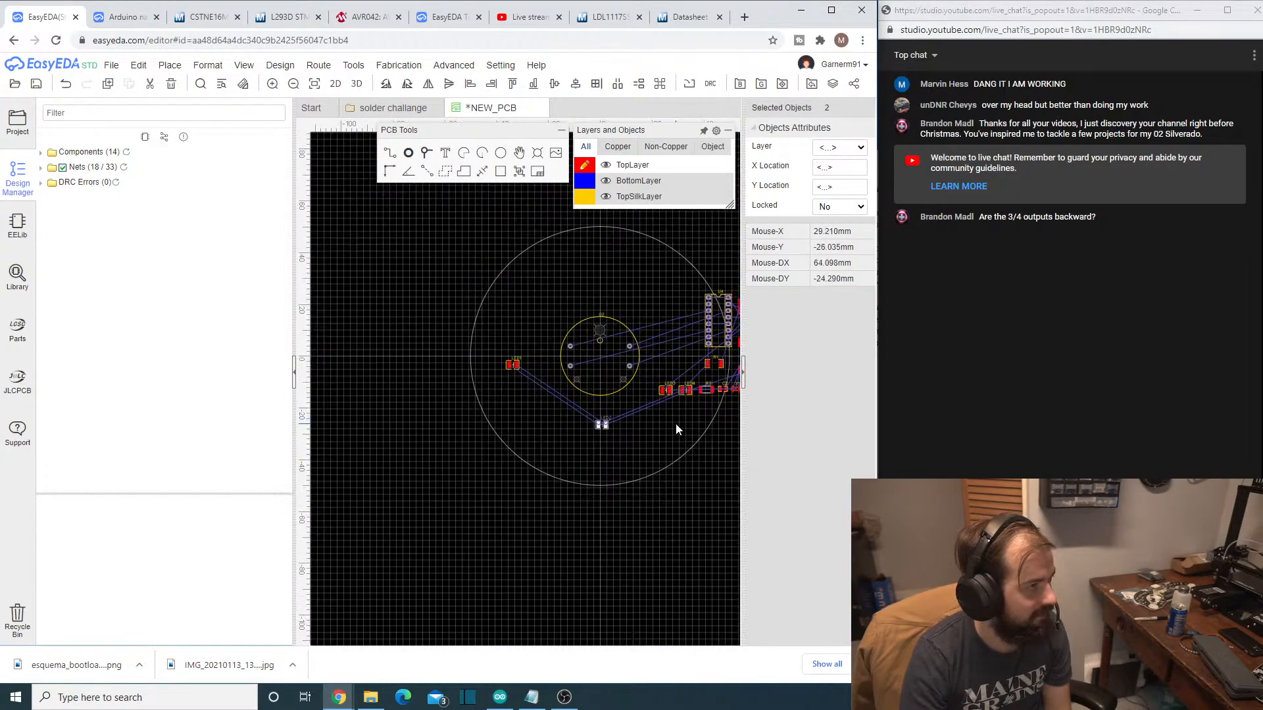
pyautogui.moveTo(676, 423); pyautogui.dragTo(656, 433, button='right')
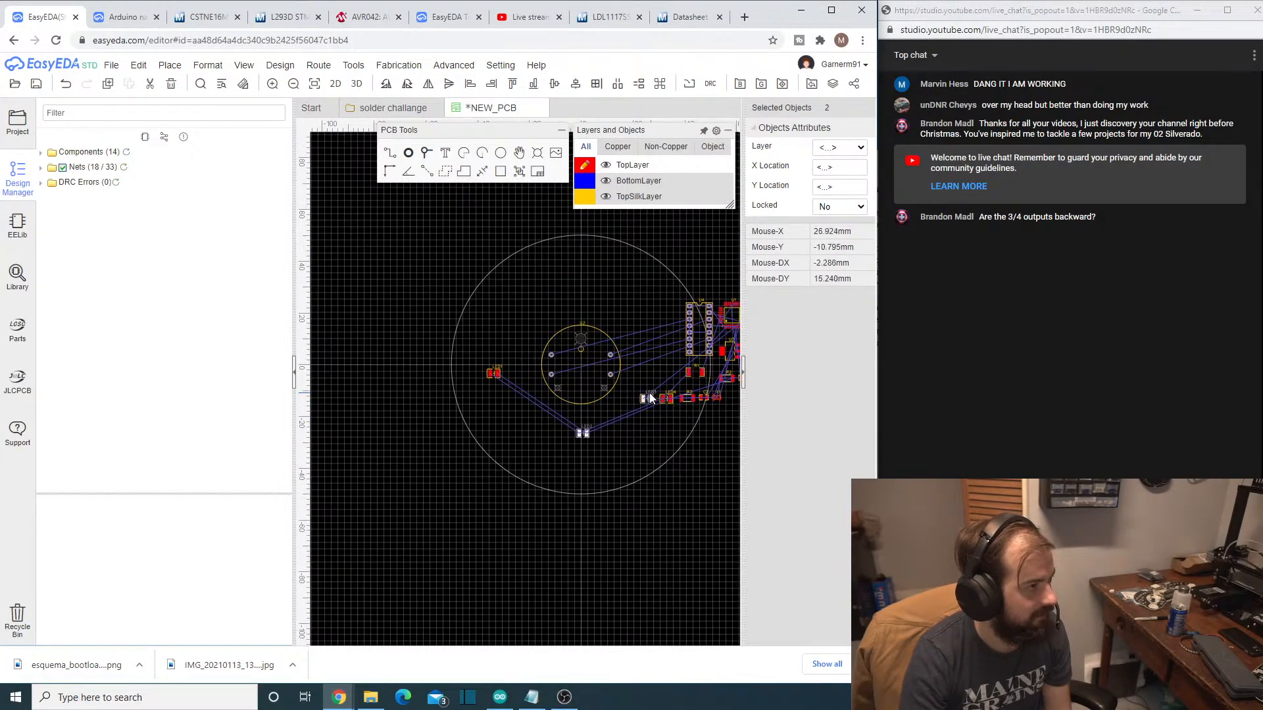
pyautogui.moveTo(649, 397); pyautogui.dragTo(646, 373)
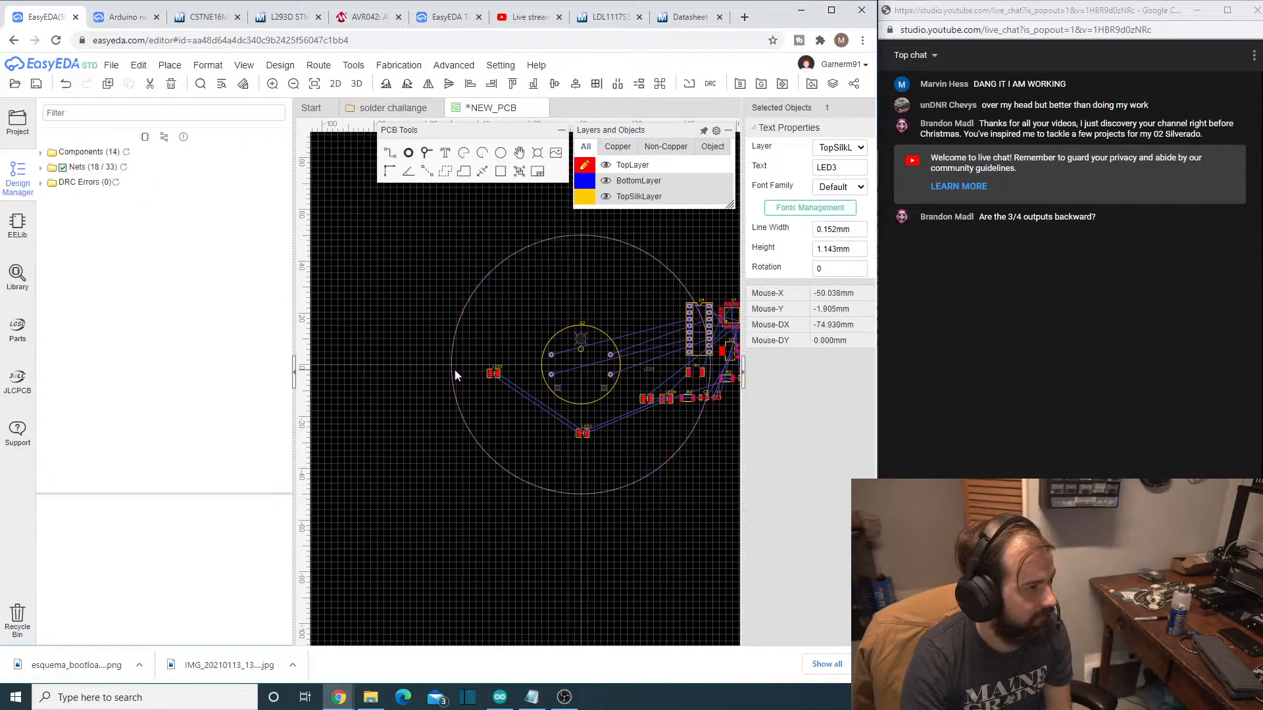
pyautogui.click(493, 375)
pyautogui.click(499, 437)
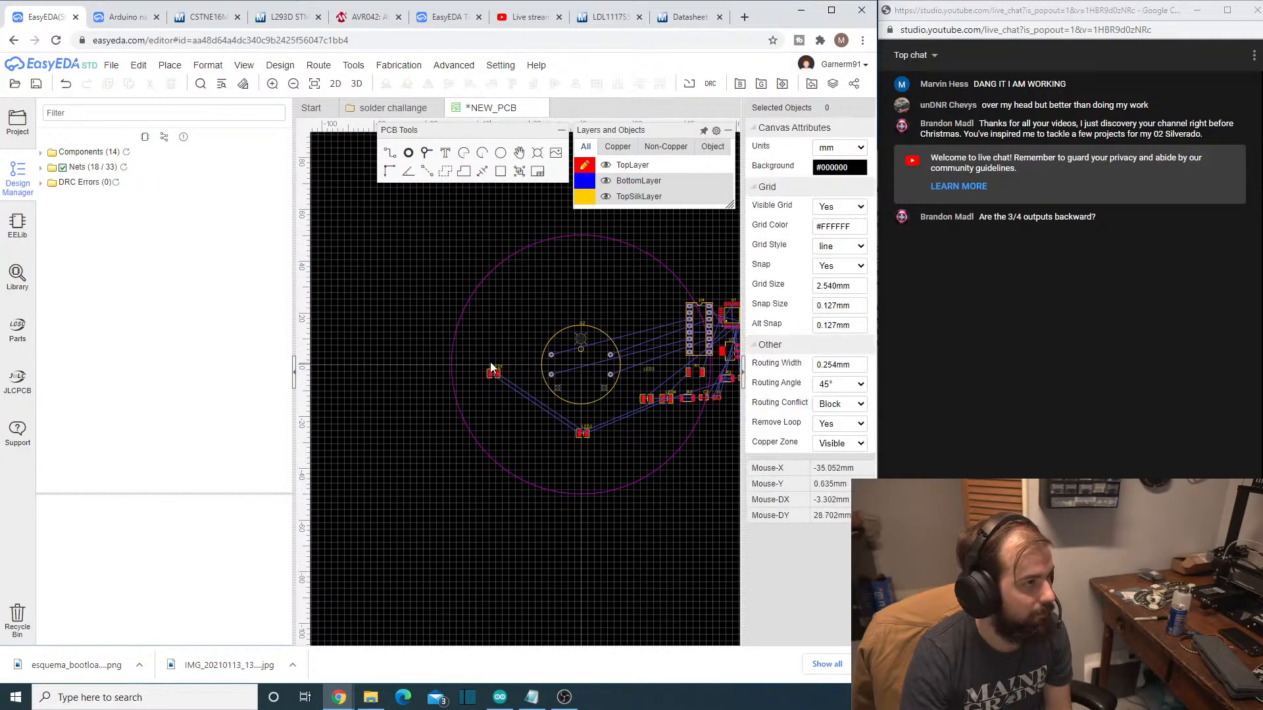
# - Align LED1 with the board's horizontal centerline by setting its Y Location to 0
pyautogui.scroll(2, 496, 374)
pyautogui.click(494, 372)
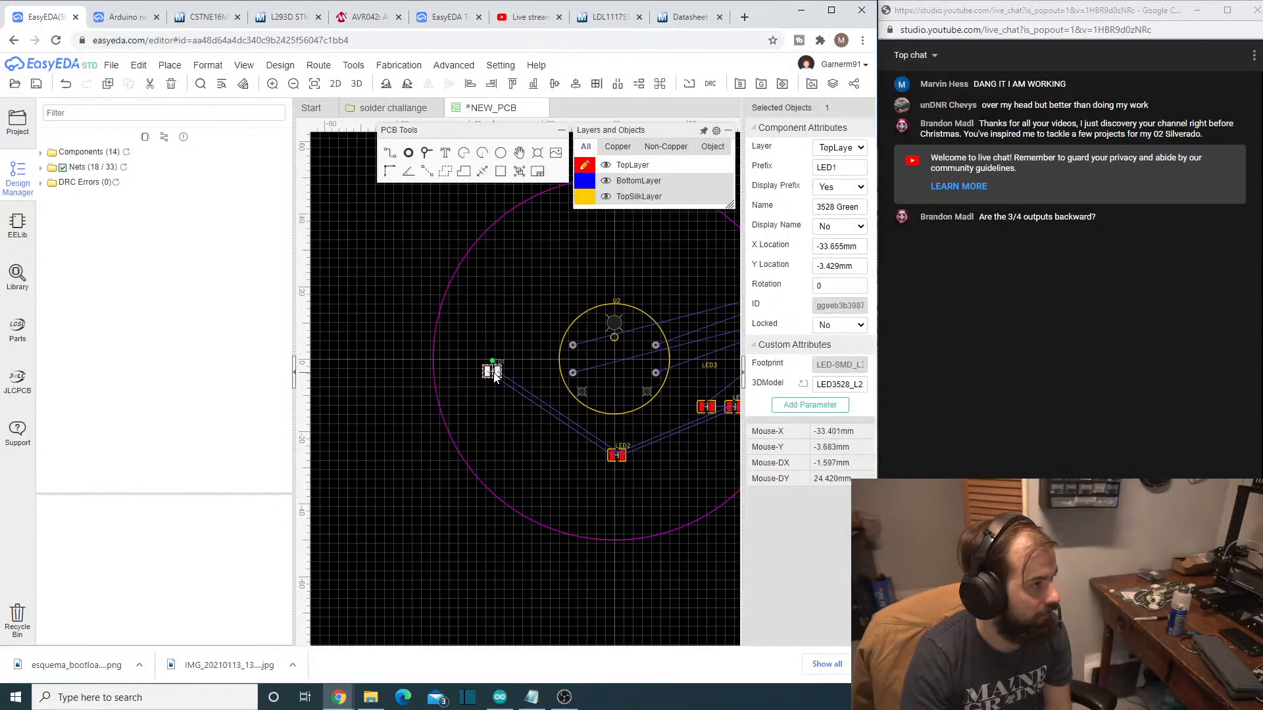
pyautogui.tripleClick(832, 267)
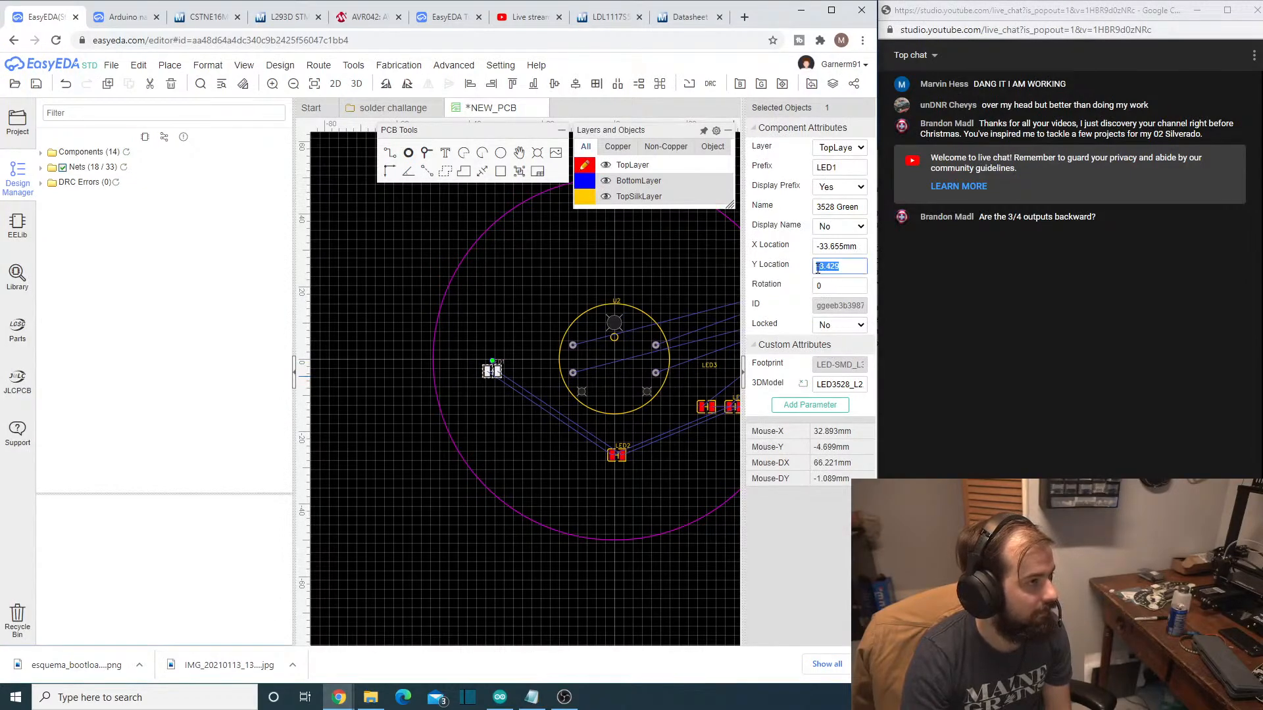
pyautogui.write('0')
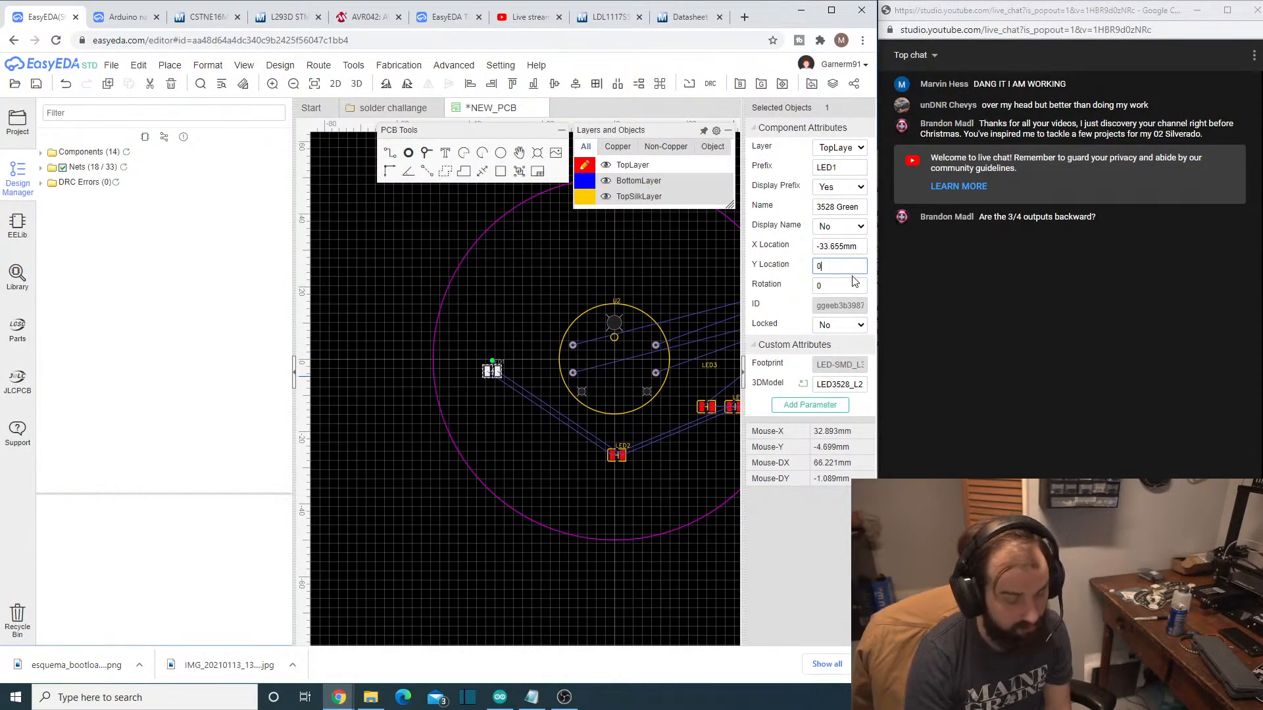
pyautogui.press('Return')
# - Align LED2 with the board's vertical centerline by setting its X Location to 0
pyautogui.click(616, 454)
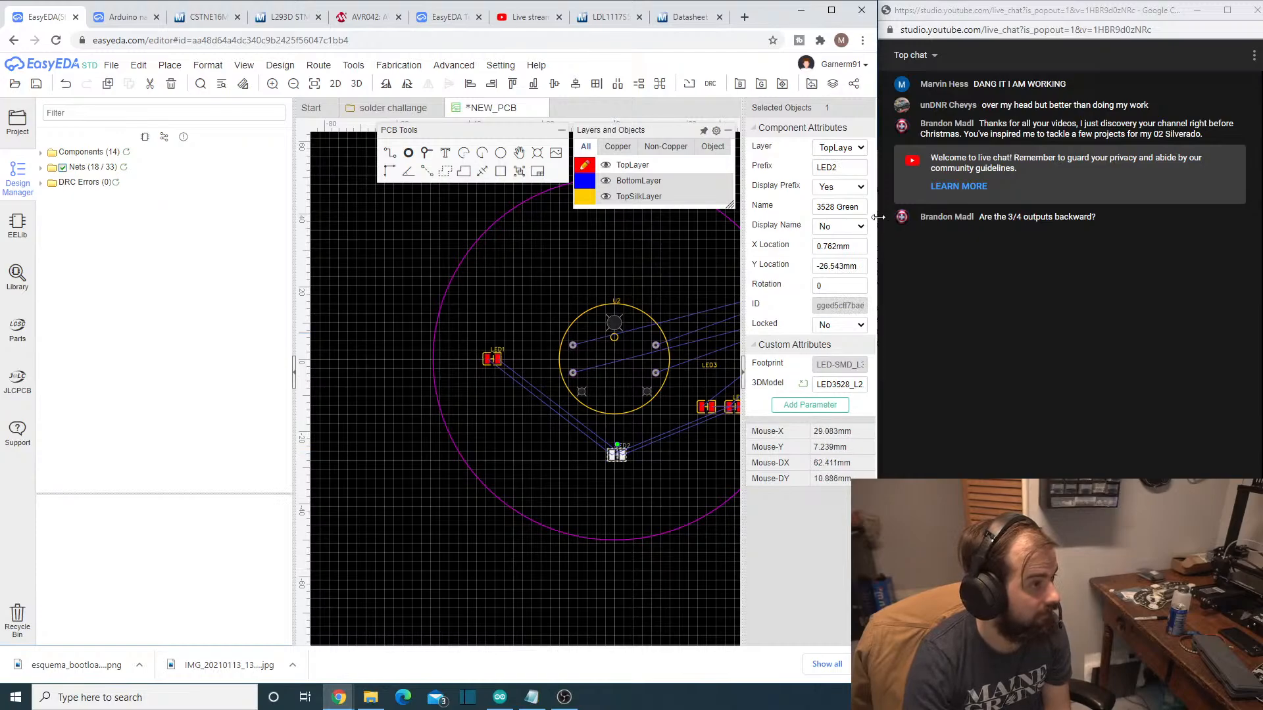
pyautogui.tripleClick(817, 246)
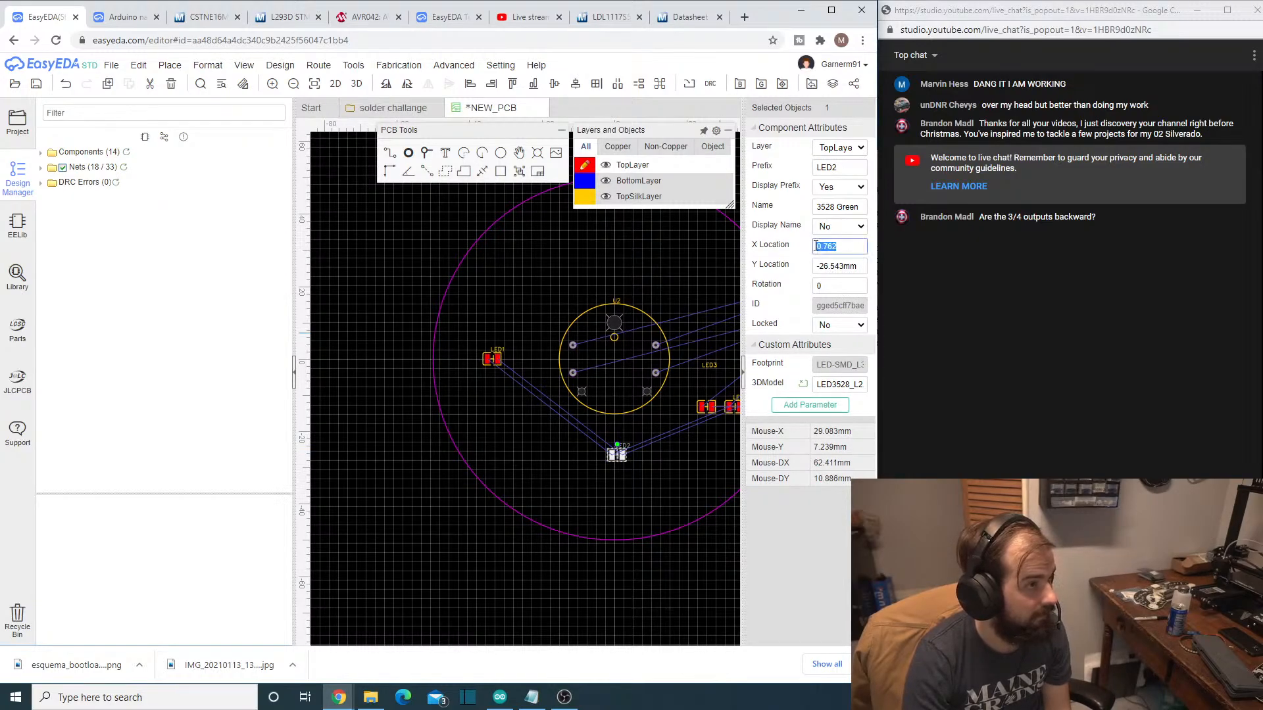
pyautogui.write('0')
pyautogui.press('Return')
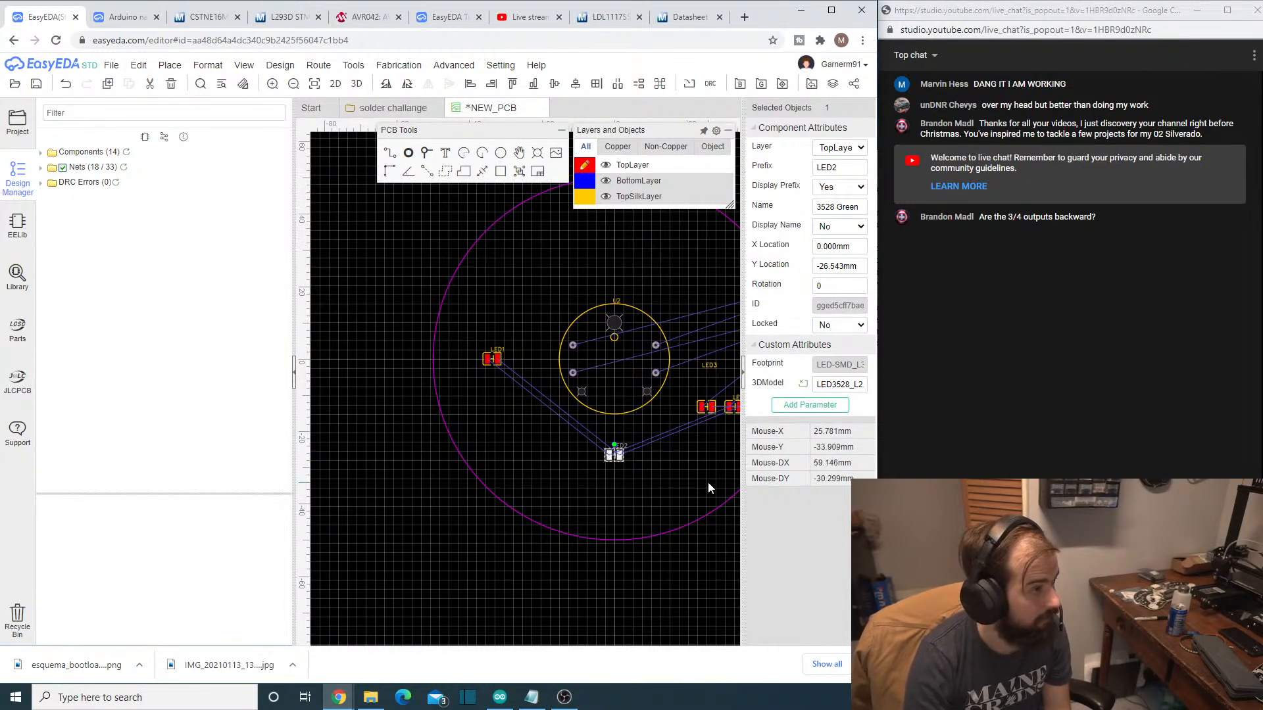
# - Move the LED3 footprint beside R1, at about X 36.2 mm, Y -3.9 mm
pyautogui.moveTo(708, 483); pyautogui.dragTo(593, 488, button='right')
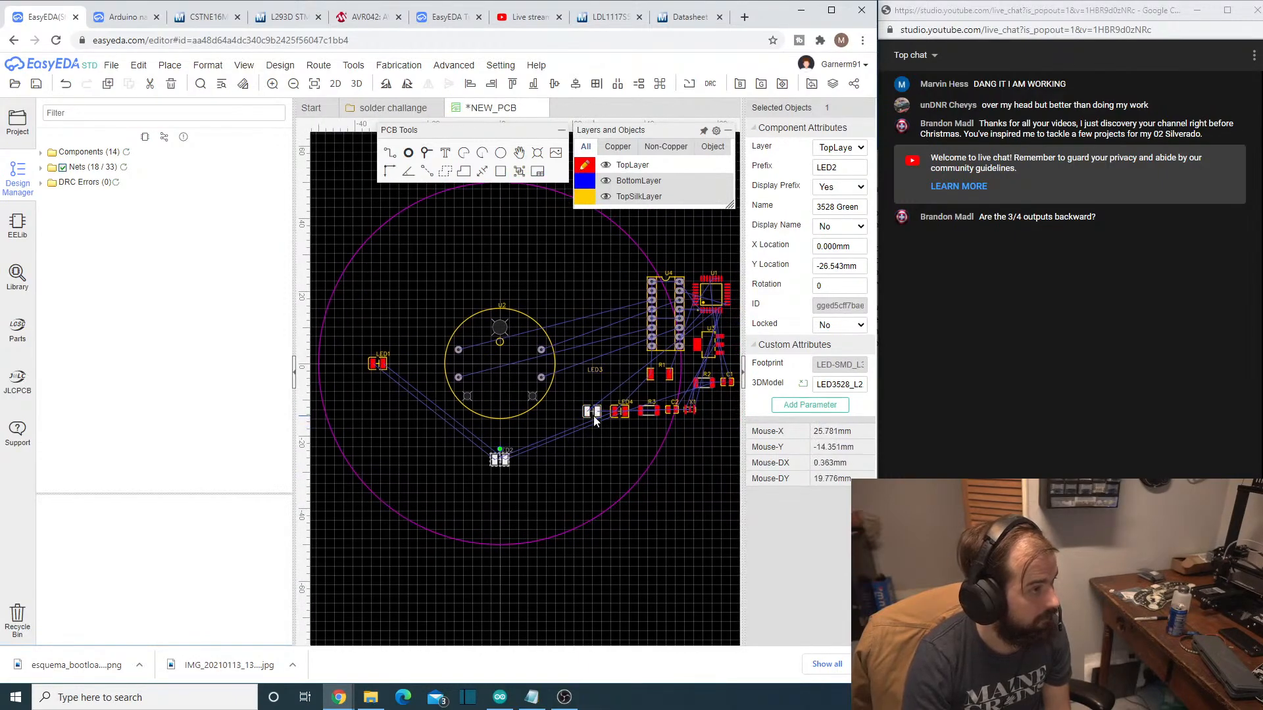
pyautogui.scroll(3, 641, 464)
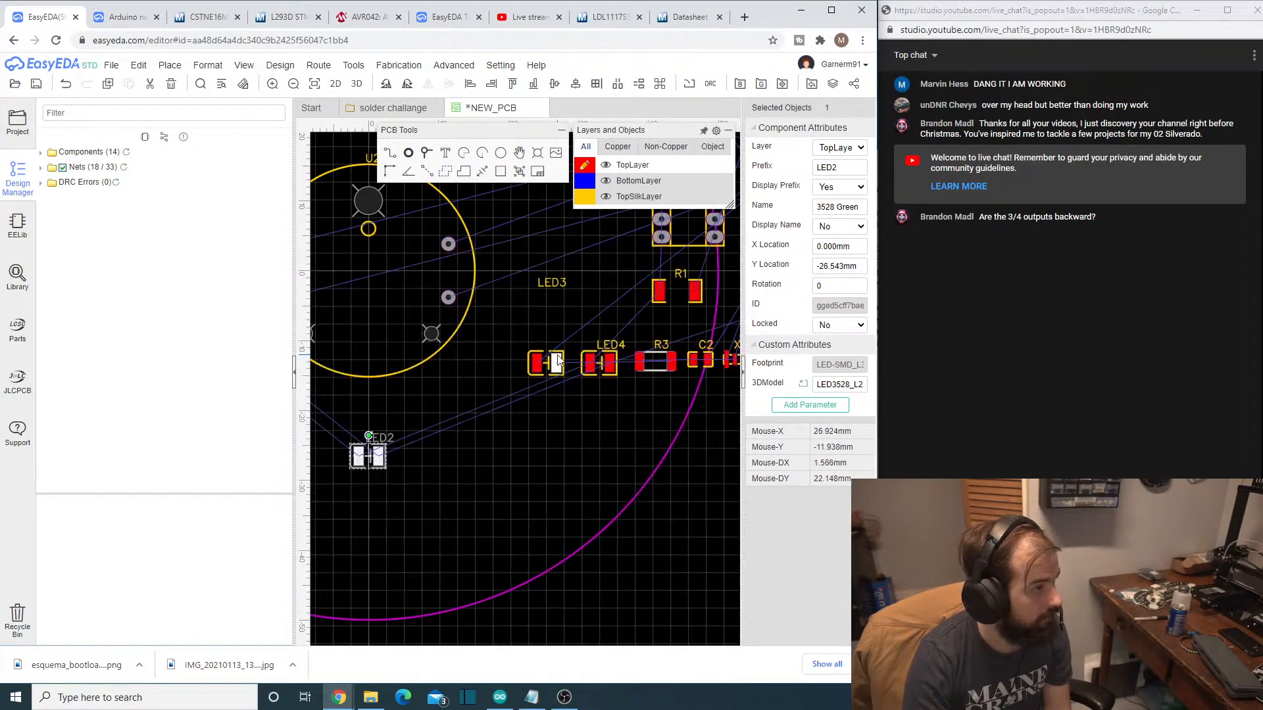
pyautogui.moveTo(563, 360); pyautogui.dragTo(638, 290)
# - Align LED4 with the board's horizontal centerline by setting its Y Location to 0
pyautogui.click(612, 361)
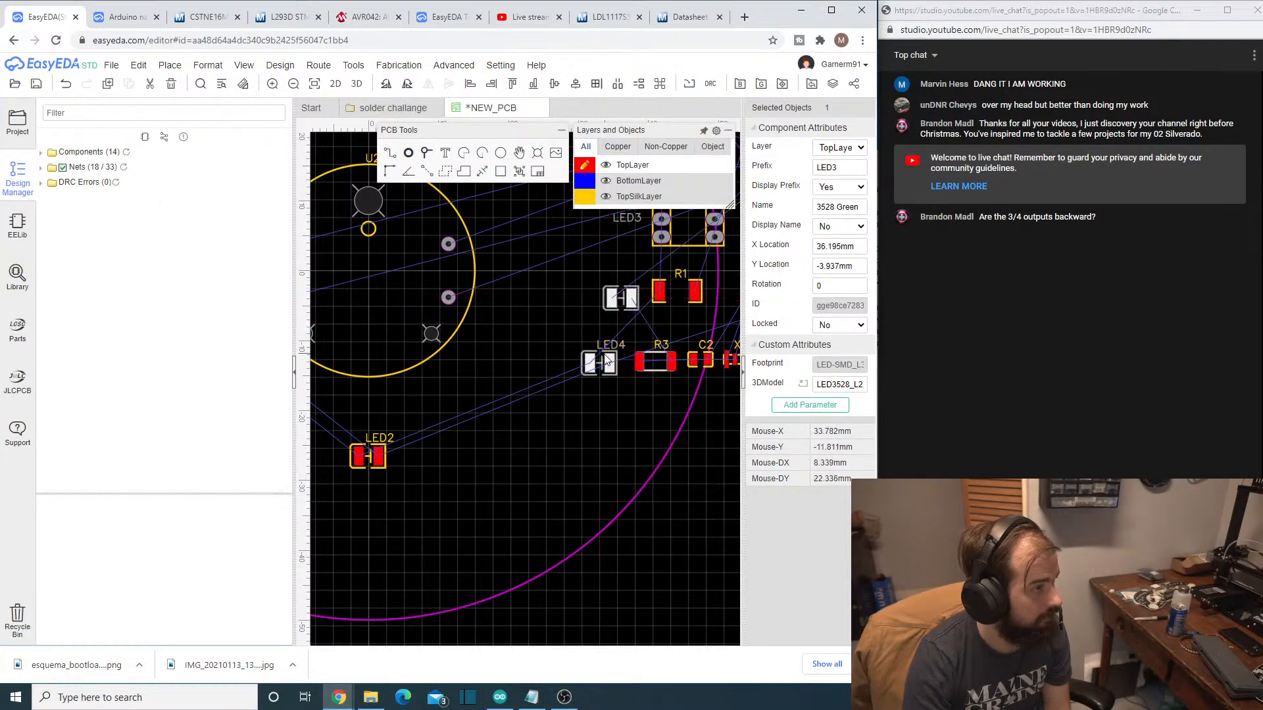
pyautogui.scroll(-3, 590, 405)
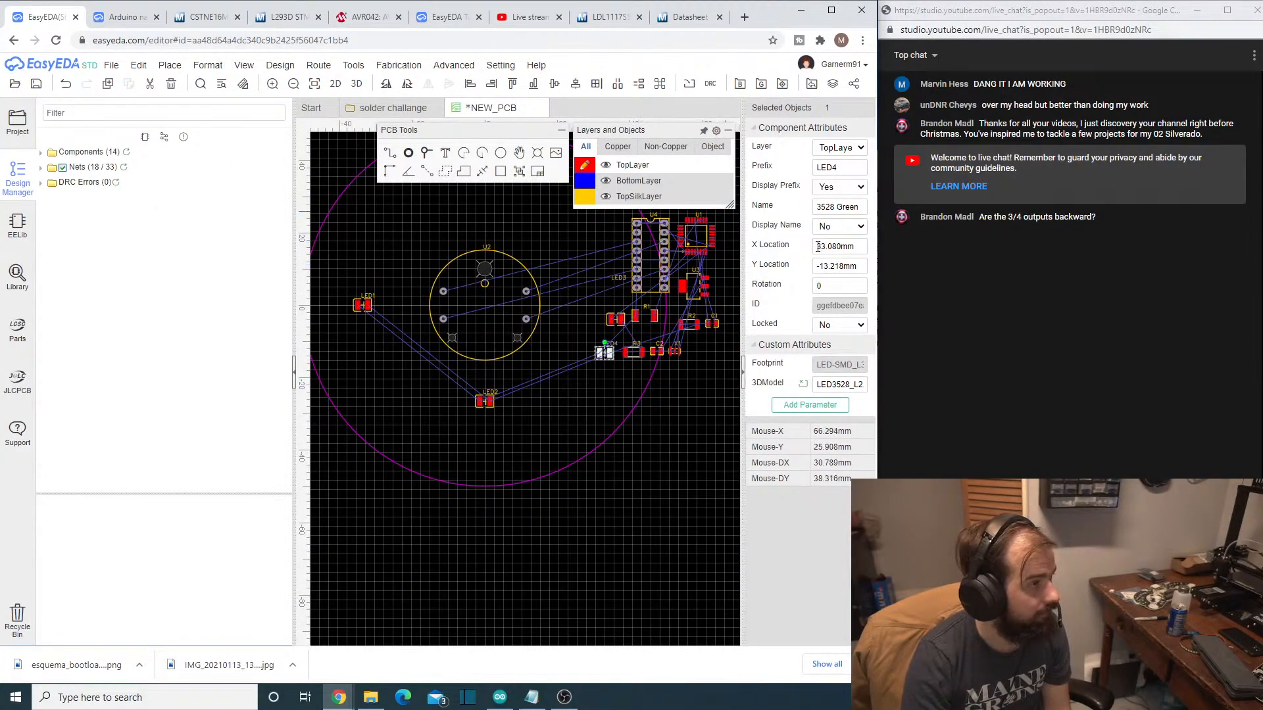
pyautogui.click(824, 265)
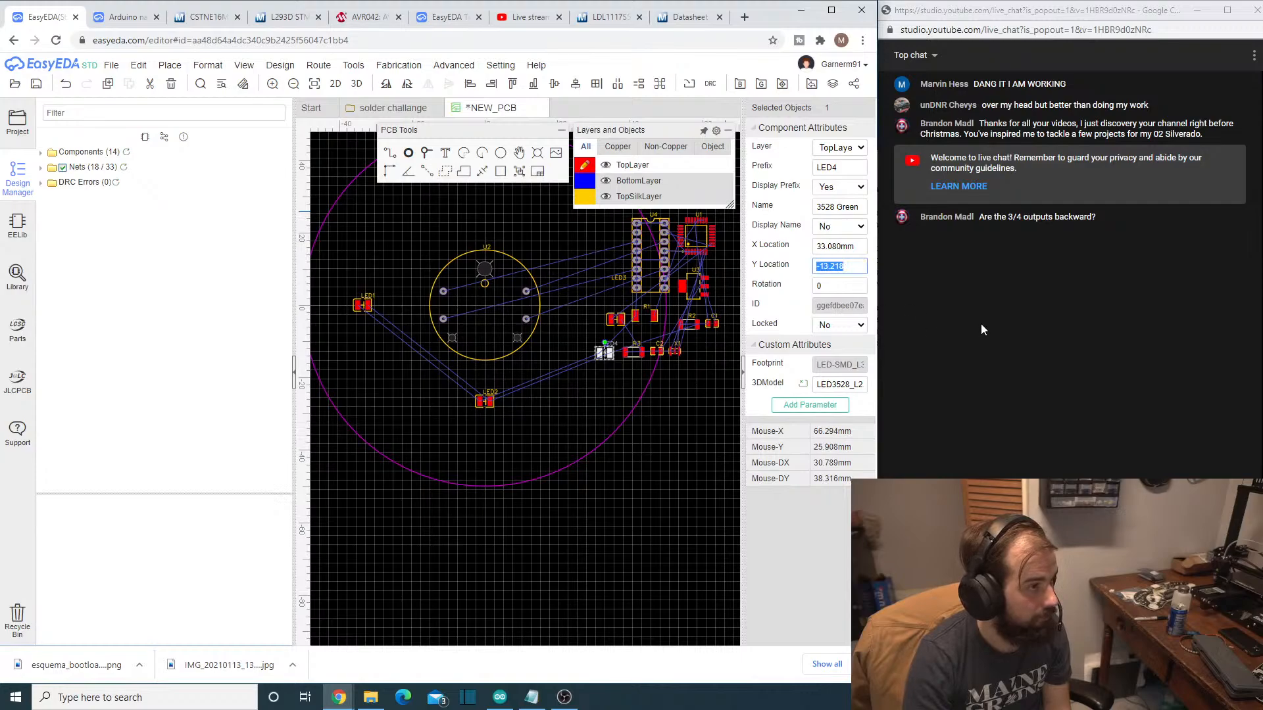
pyautogui.write('0')
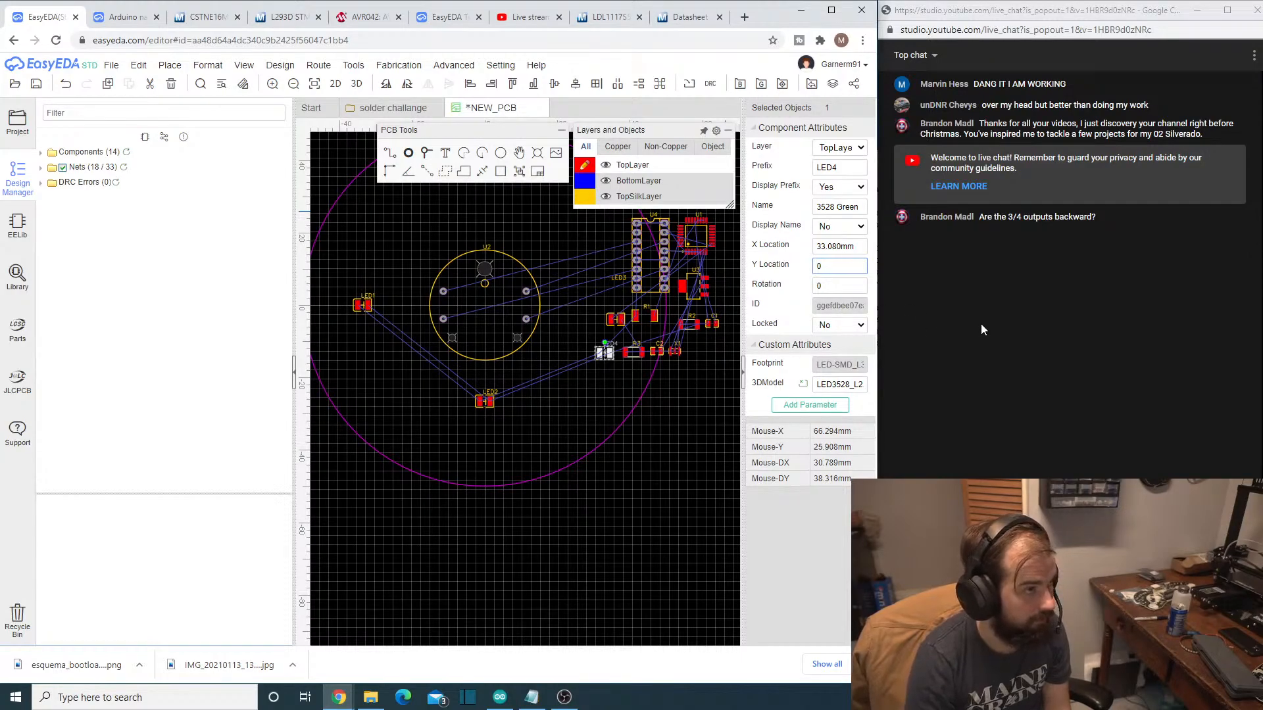
pyautogui.press('Return')
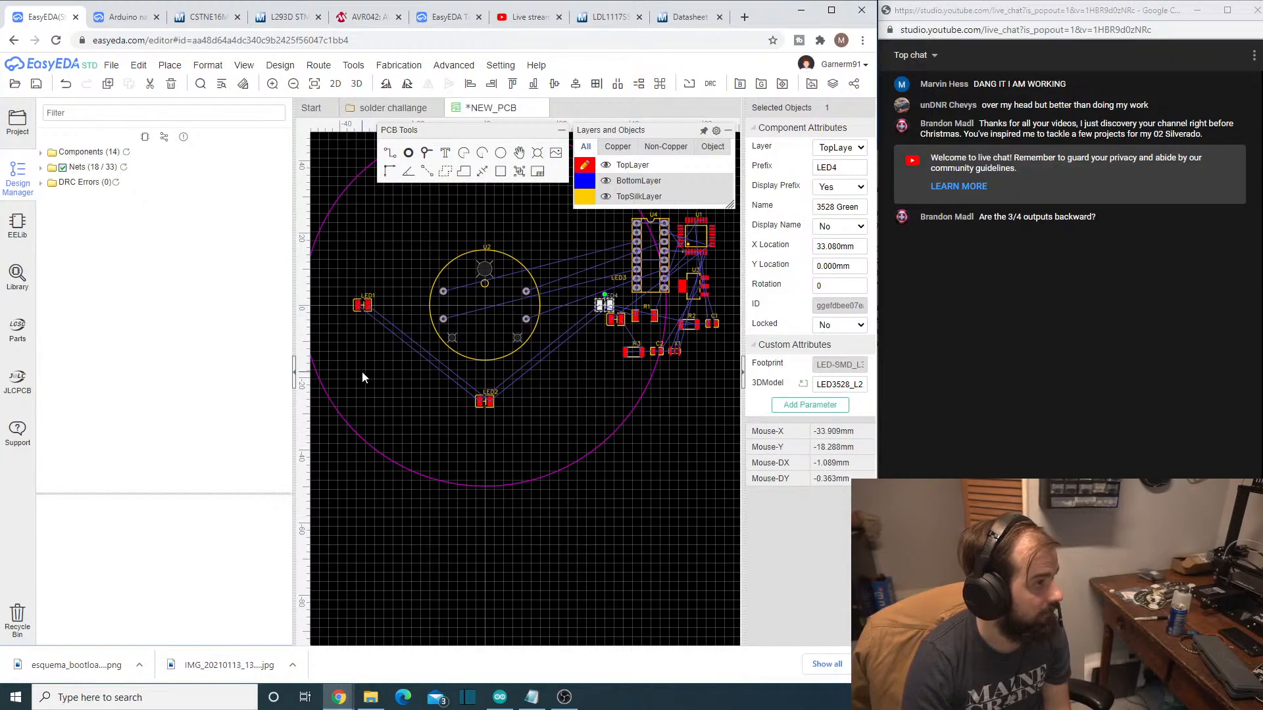
# - Set LED1's X Location to -25 mm to bring it closer to the gauge U2
pyautogui.moveTo(362, 372); pyautogui.dragTo(405, 378, button='right')
pyautogui.click(404, 314)
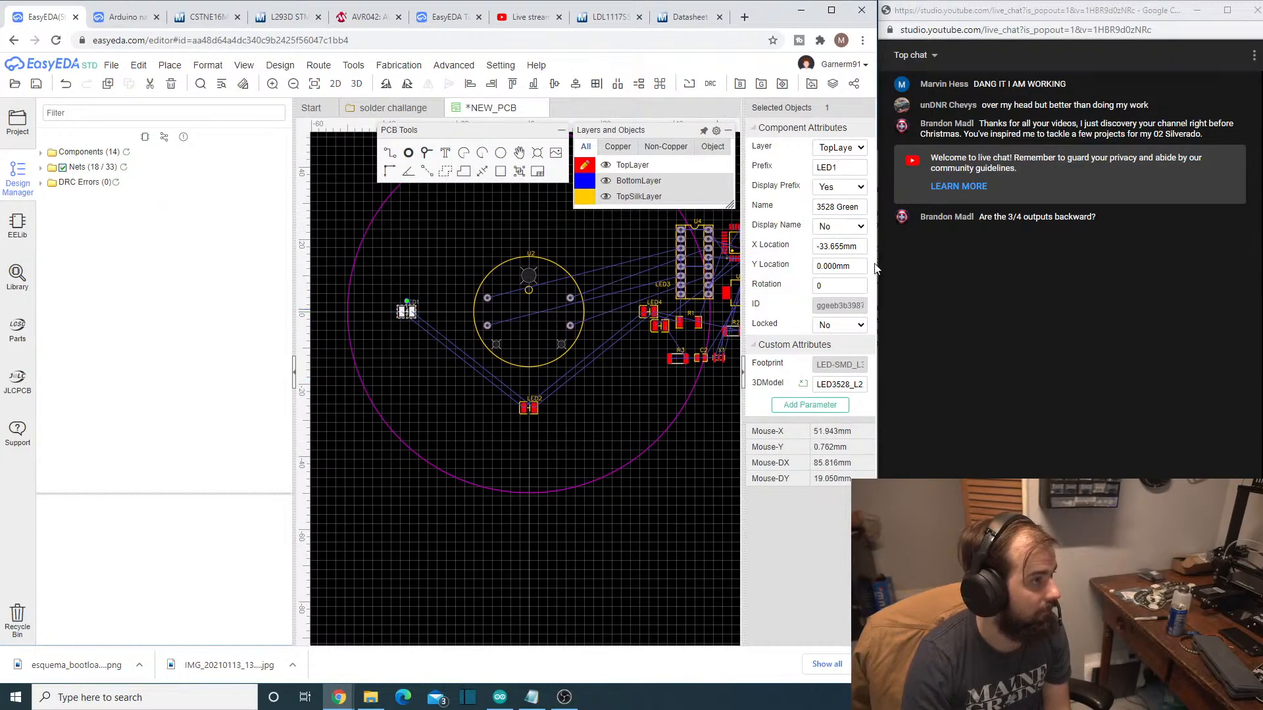
pyautogui.click(824, 249)
pyautogui.click(825, 247)
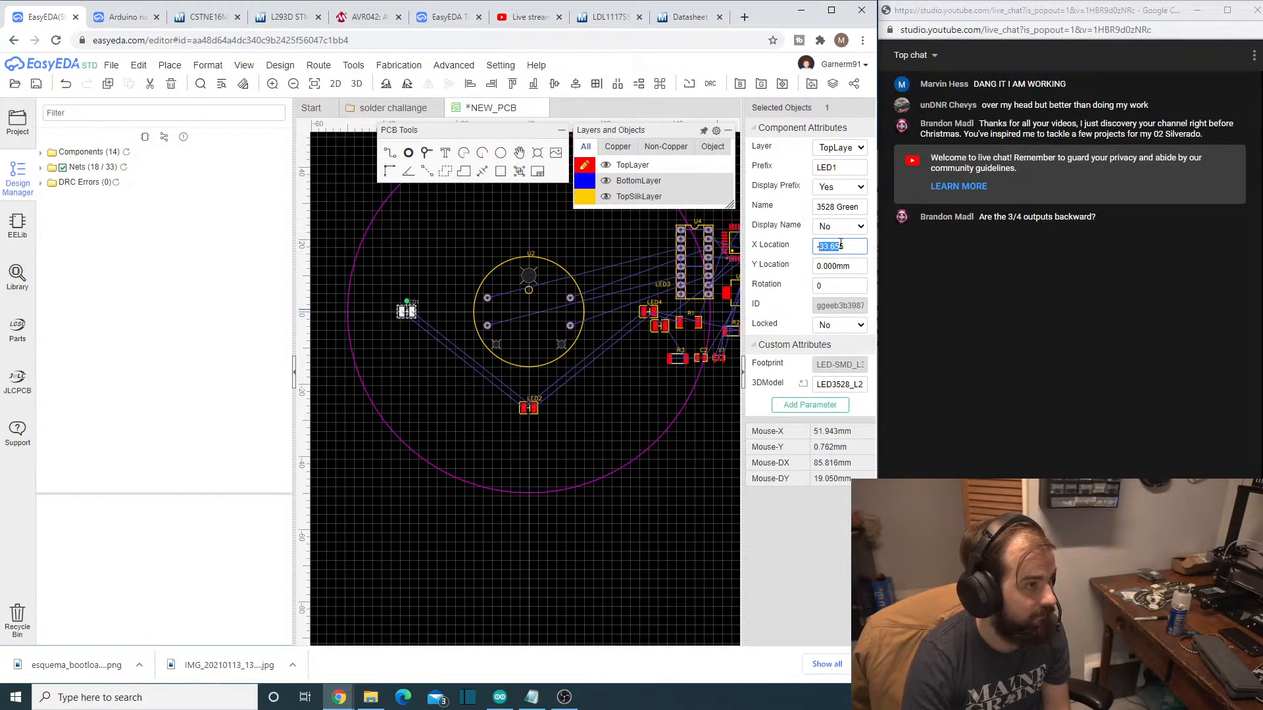
pyautogui.write('-25')
pyautogui.press('Return')
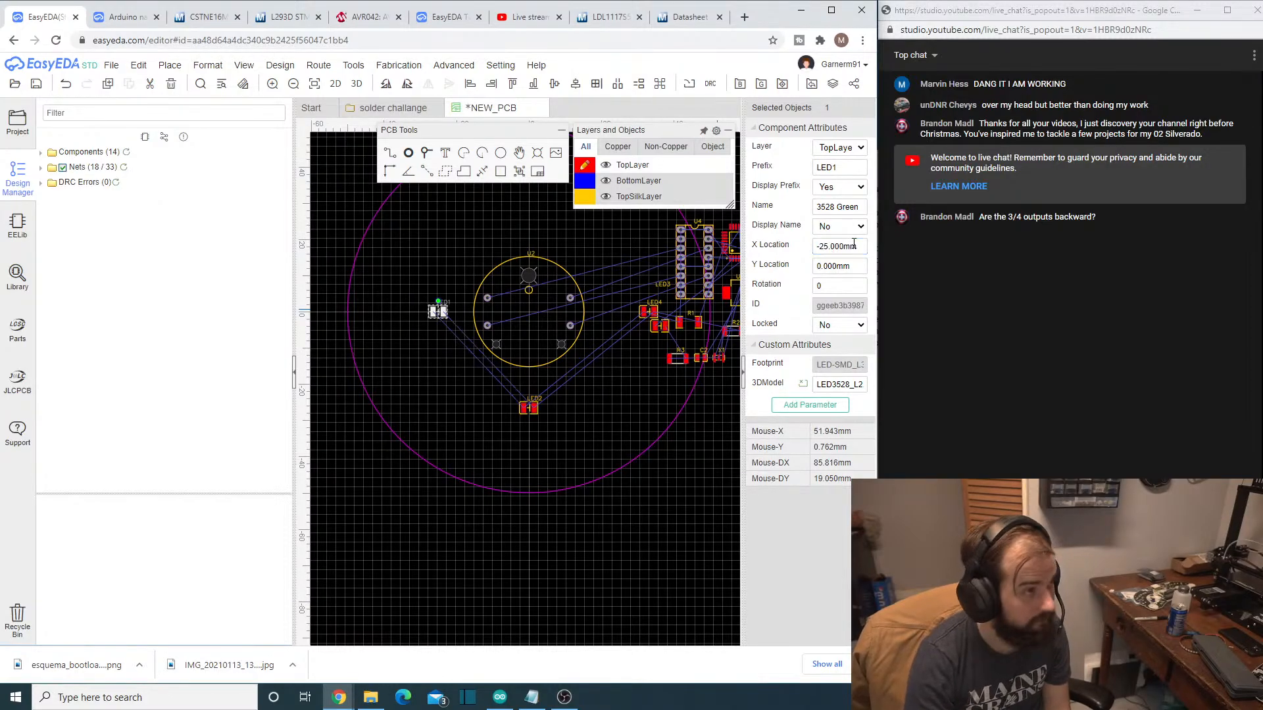
# - Place LED2 above the gauge U2 by setting its Y Location to 25 mm
pyautogui.click(531, 400)
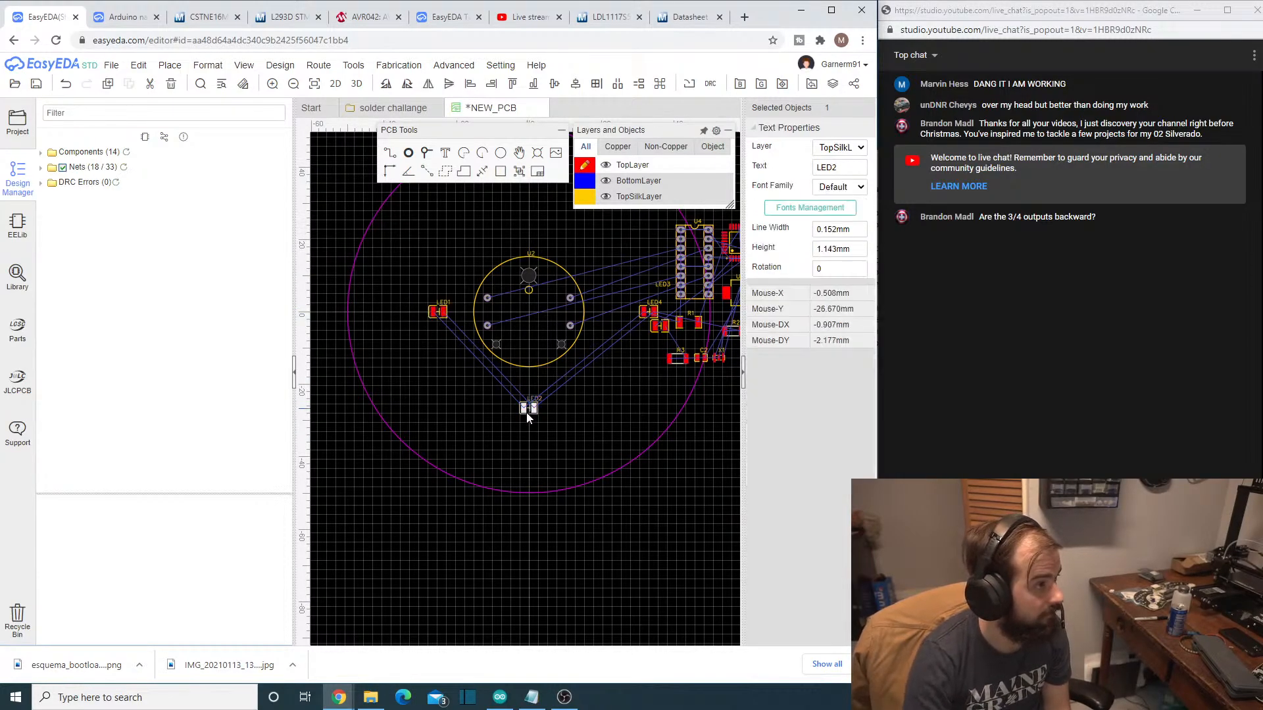
pyautogui.click(529, 415)
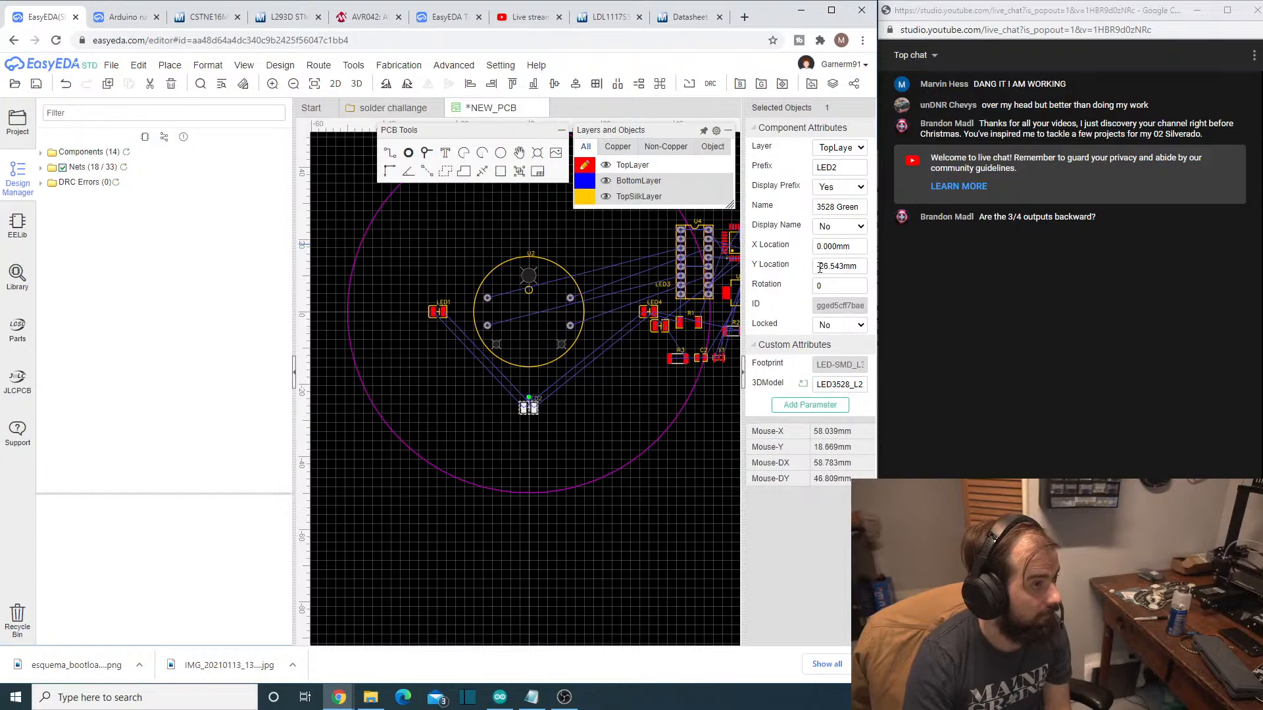
pyautogui.moveTo(818, 267); pyautogui.dragTo(842, 267)
pyautogui.write('25')
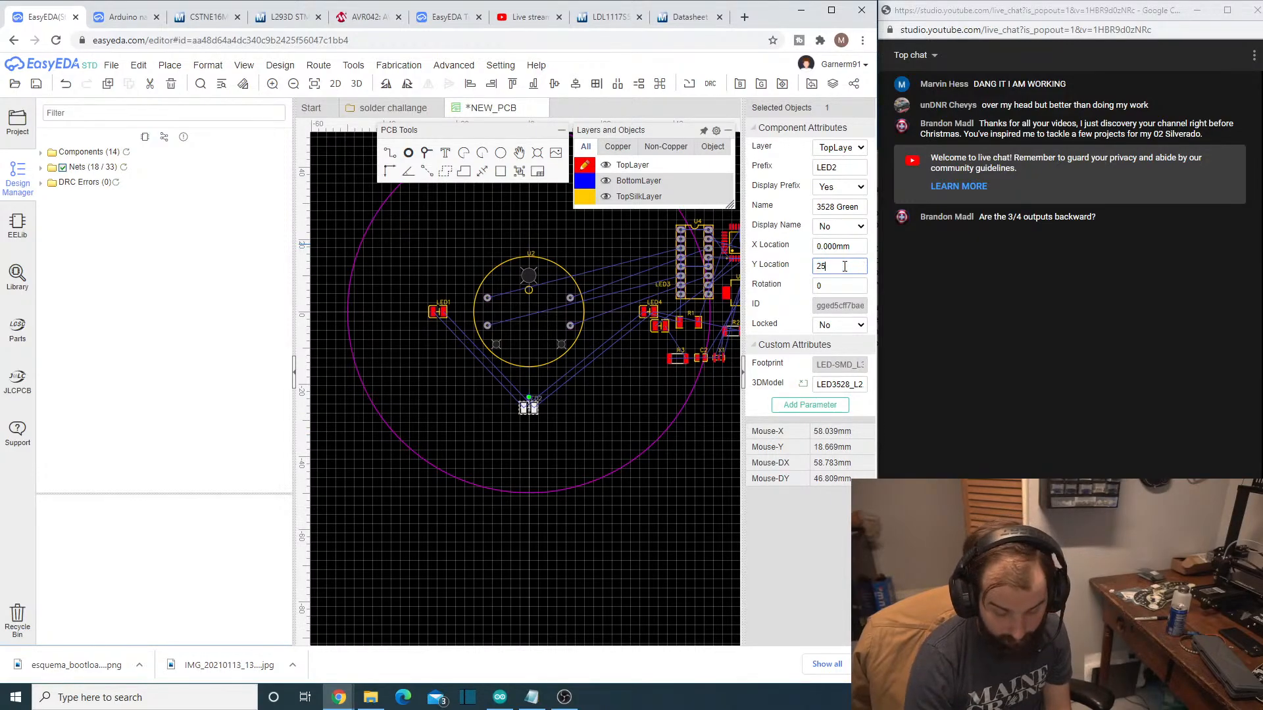
pyautogui.press('Return')
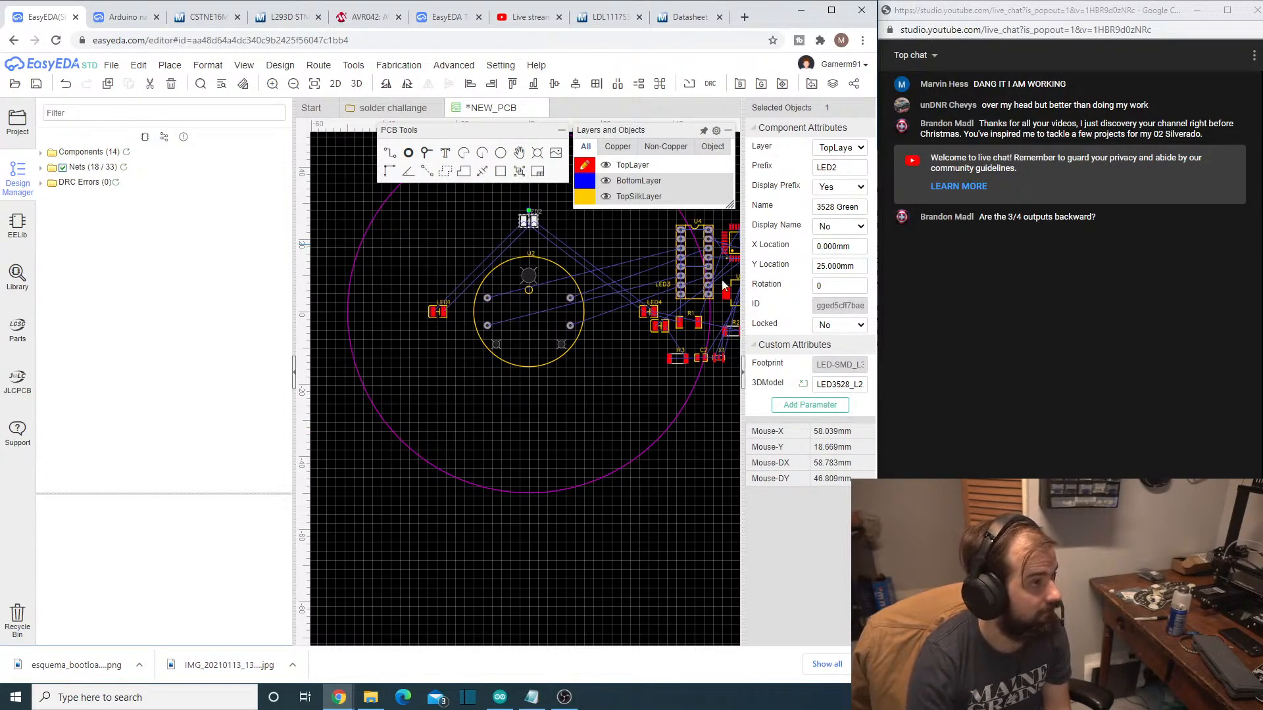
pyautogui.doubleClick(819, 267)
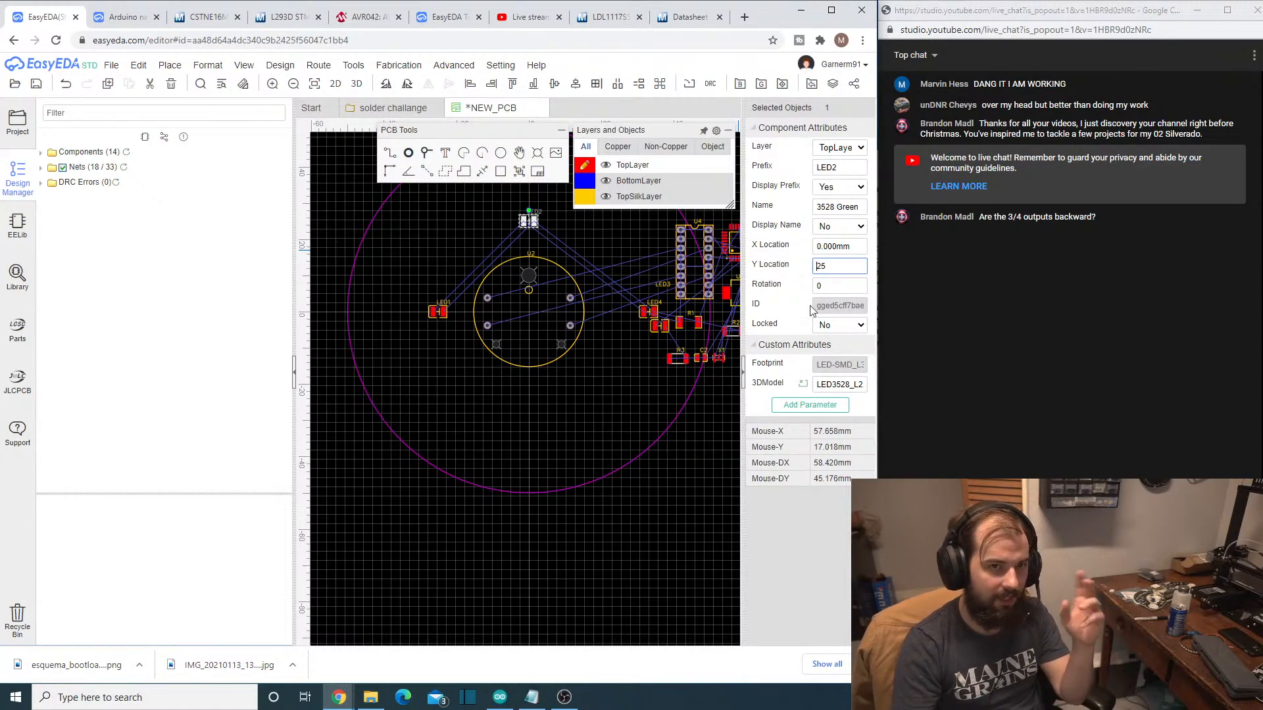
pyautogui.scroll(-2, 610, 325)
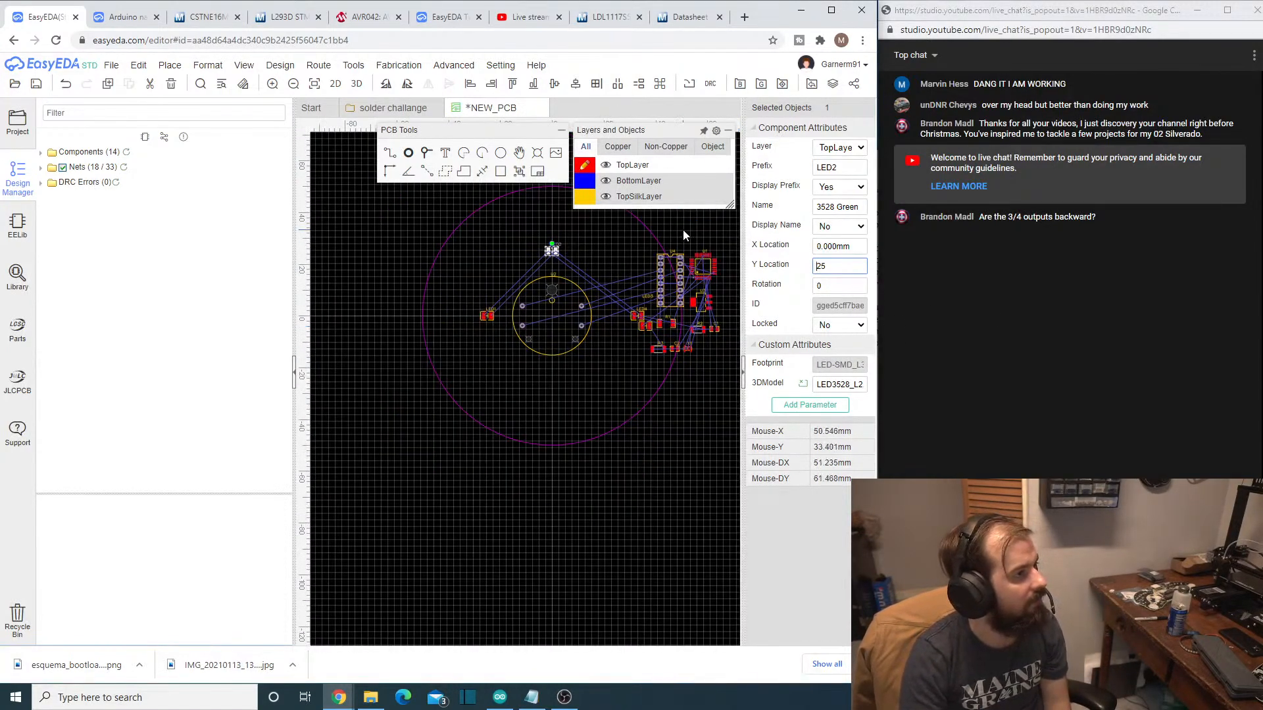
# - Set LED4's X Location to 25 mm, opposite LED1 across the gauge U2
pyautogui.click(634, 320)
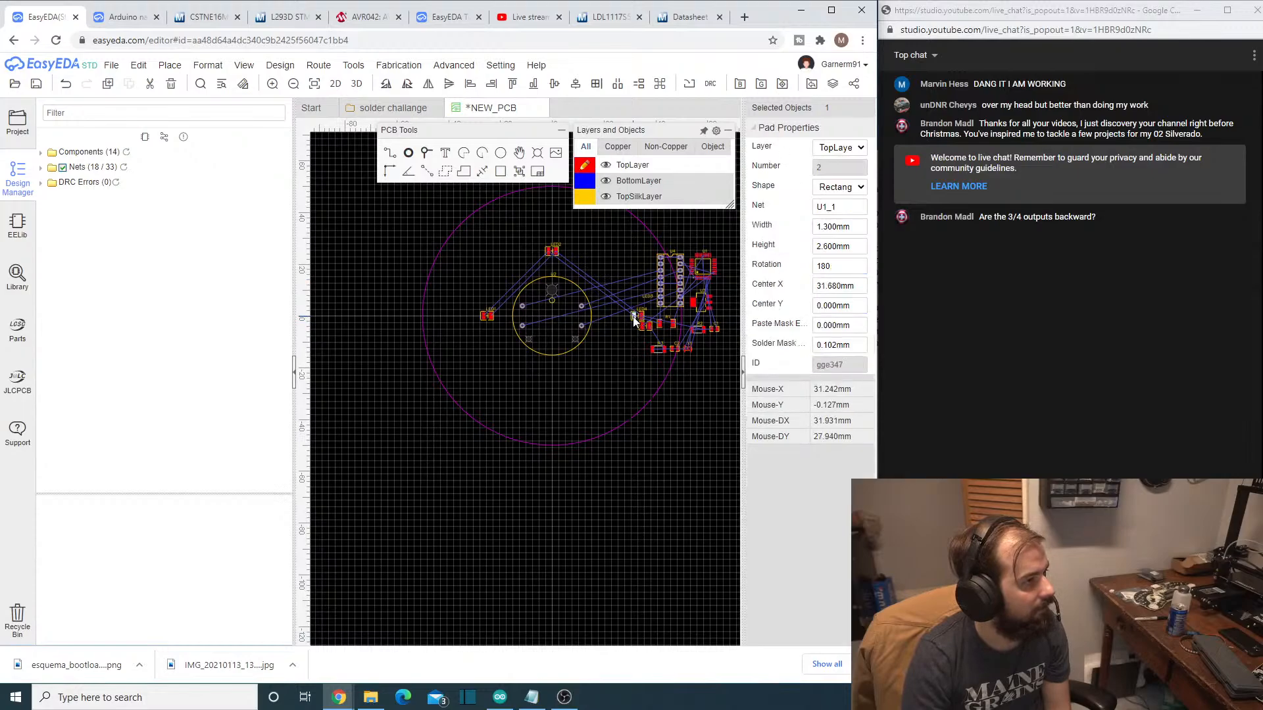
pyautogui.scroll(4, 634, 321)
pyautogui.click(600, 261)
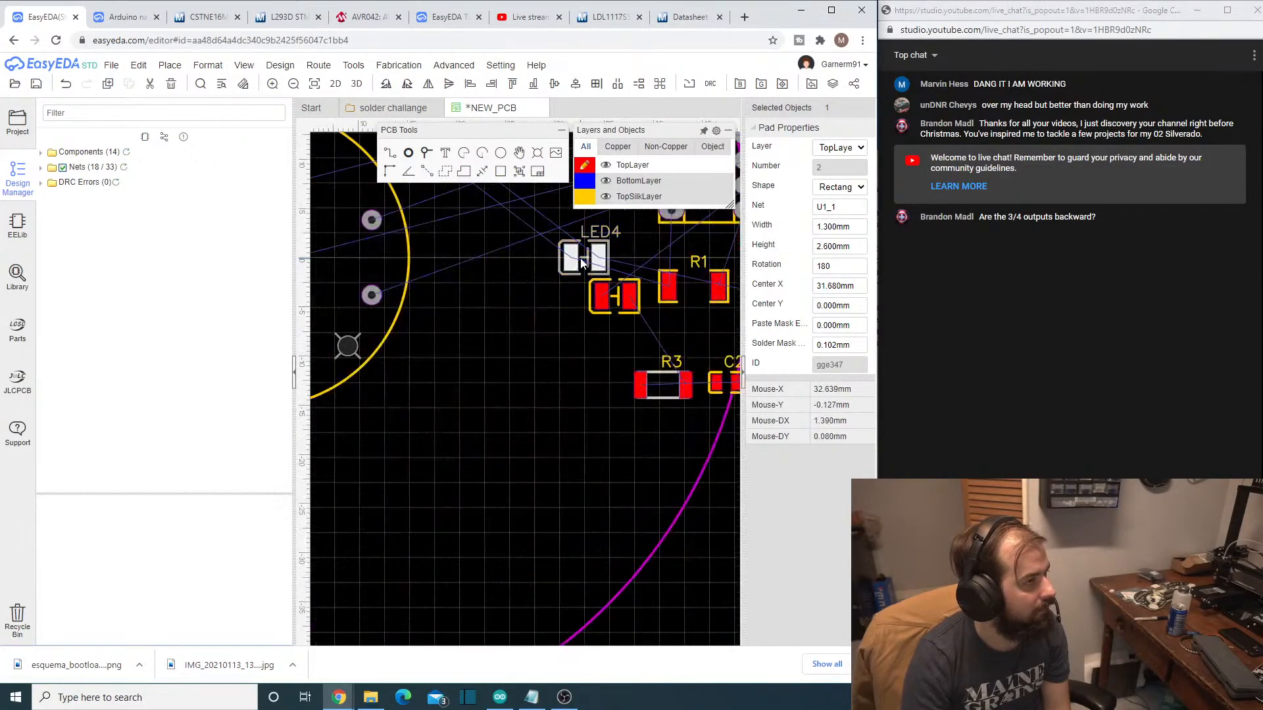
pyautogui.click(814, 241)
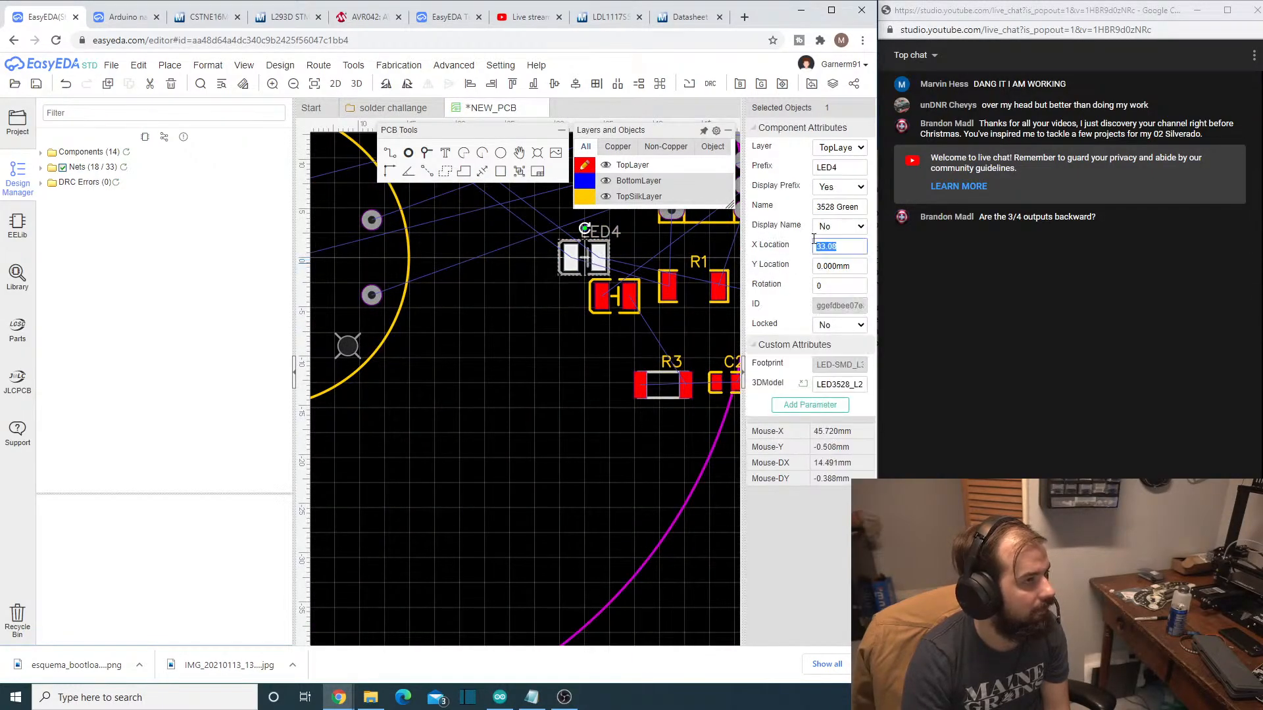
pyautogui.write('25')
pyautogui.press('Return')
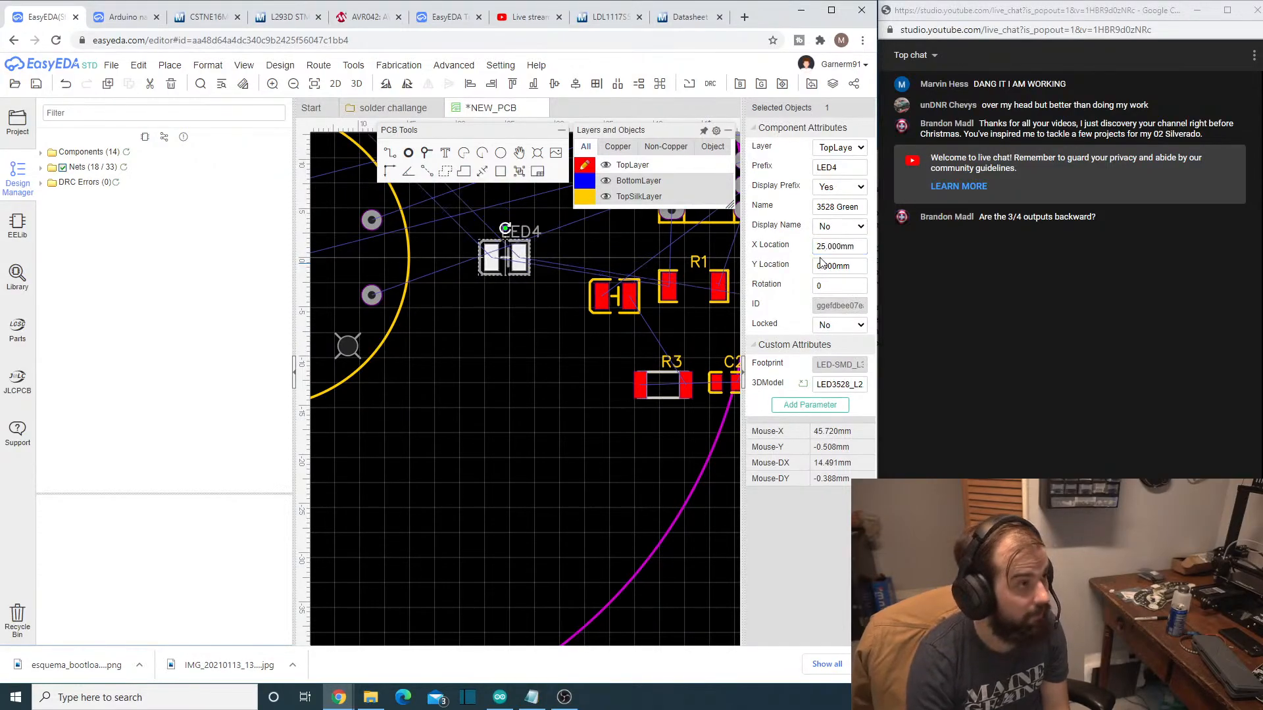
pyautogui.click(641, 397)
pyautogui.scroll(-2, 599, 376)
pyautogui.scroll(-2, 600, 375)
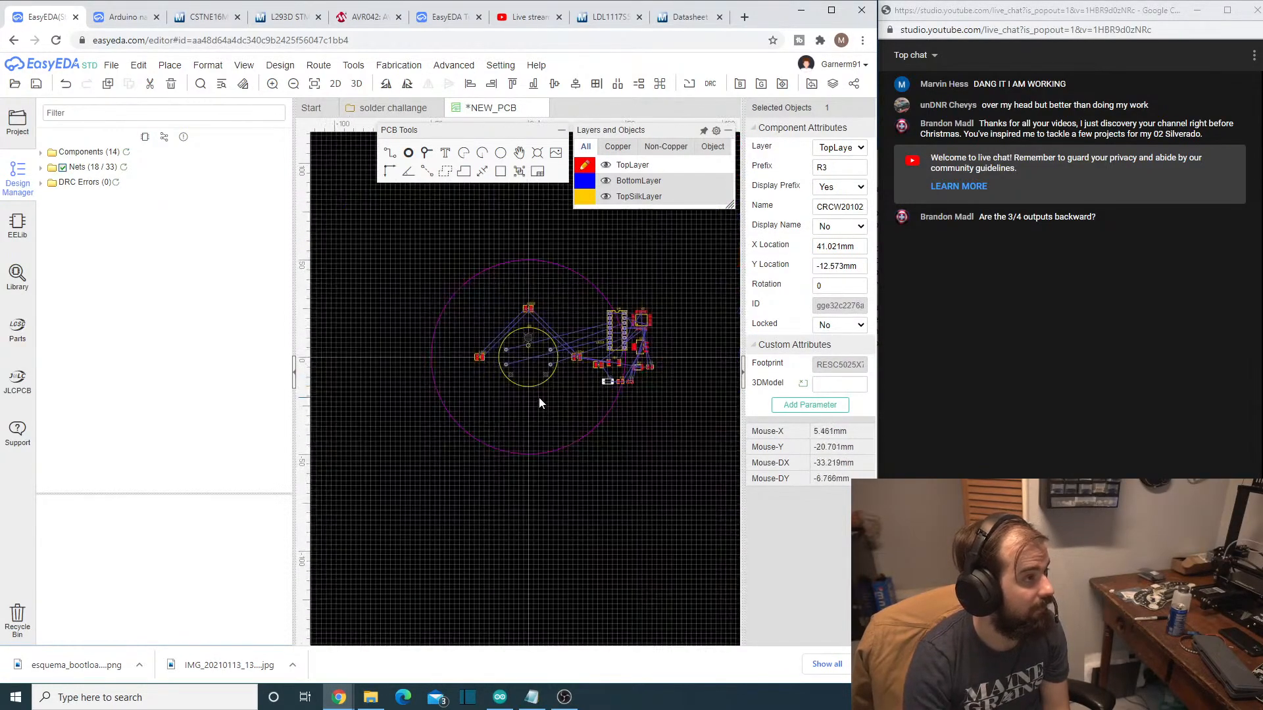
pyautogui.scroll(5, 534, 408)
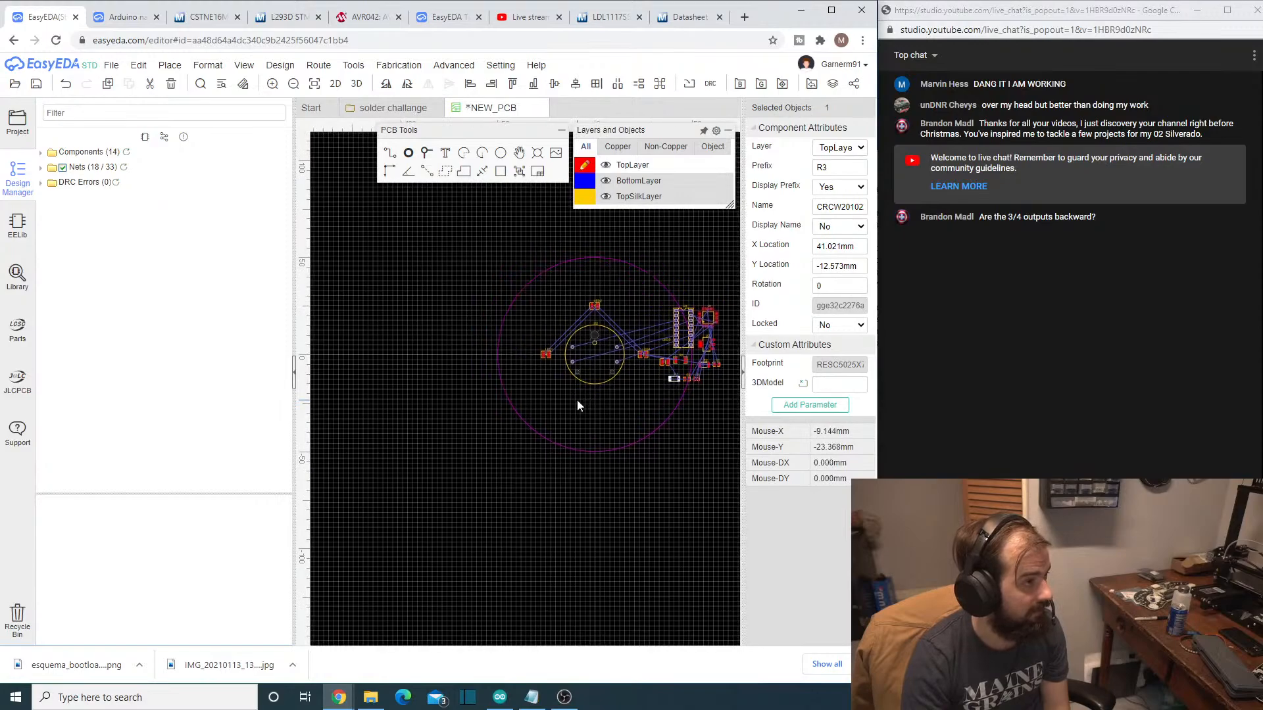
pyautogui.scroll(-3, 577, 412)
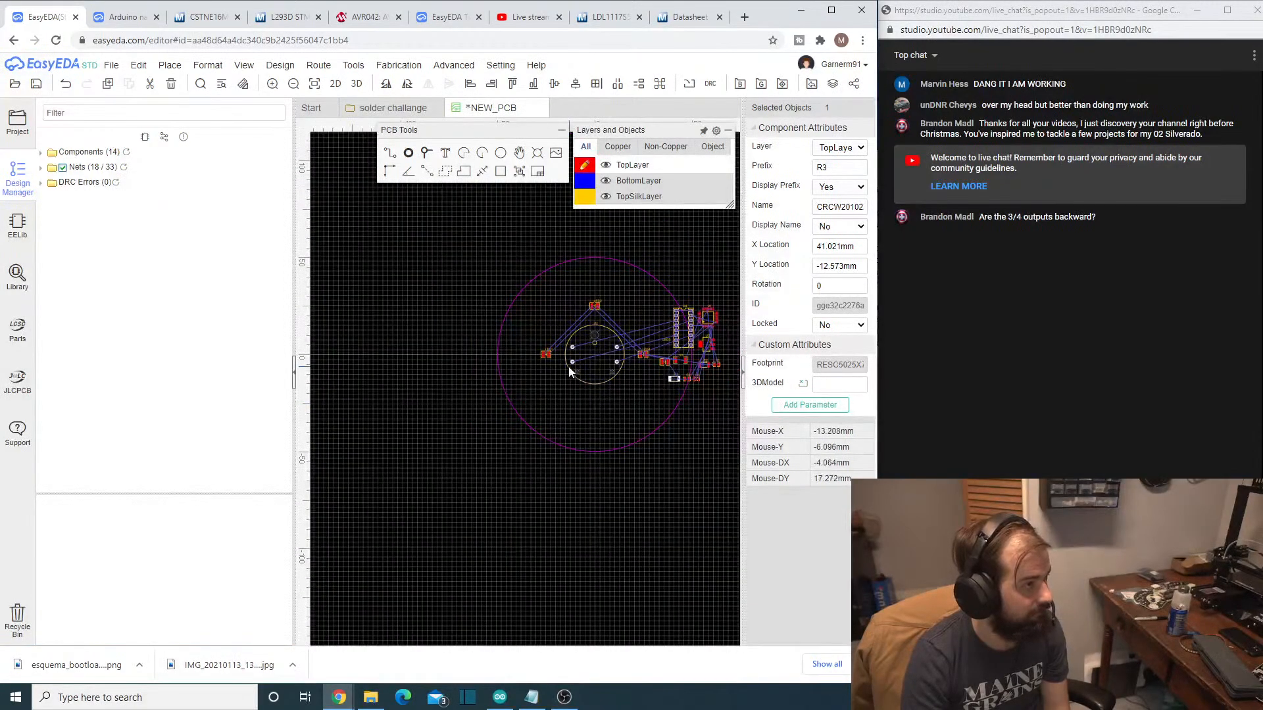
# - Move LED1 farther from the gauge U2 by setting its X Location to -30 mm
pyautogui.click(544, 355)
pyautogui.click(542, 354)
pyautogui.scroll(4, 553, 395)
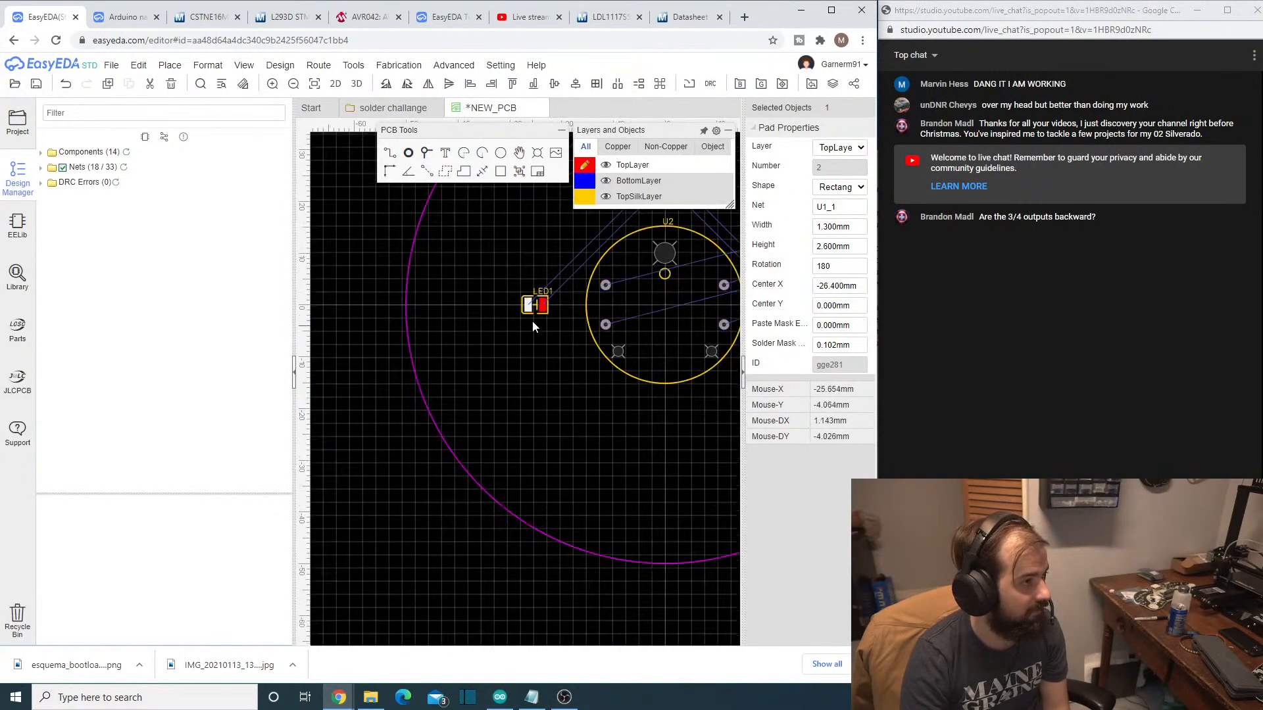
pyautogui.click(534, 307)
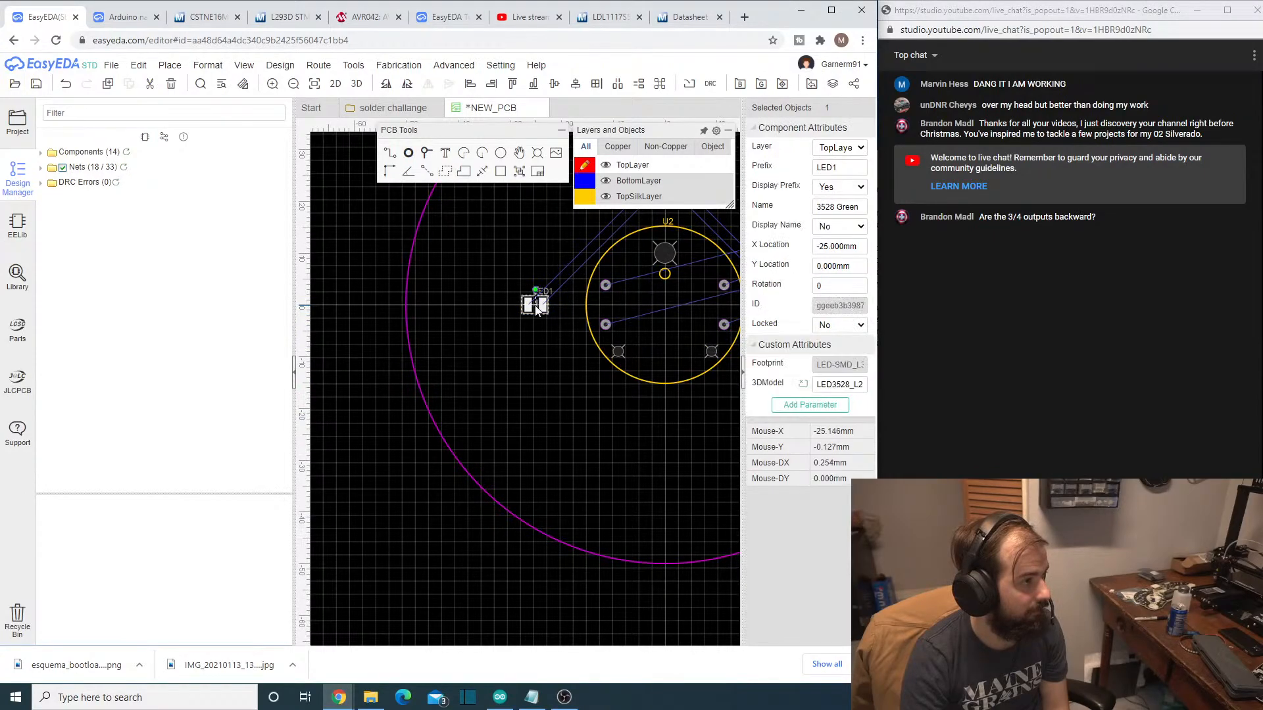
pyautogui.click(830, 247)
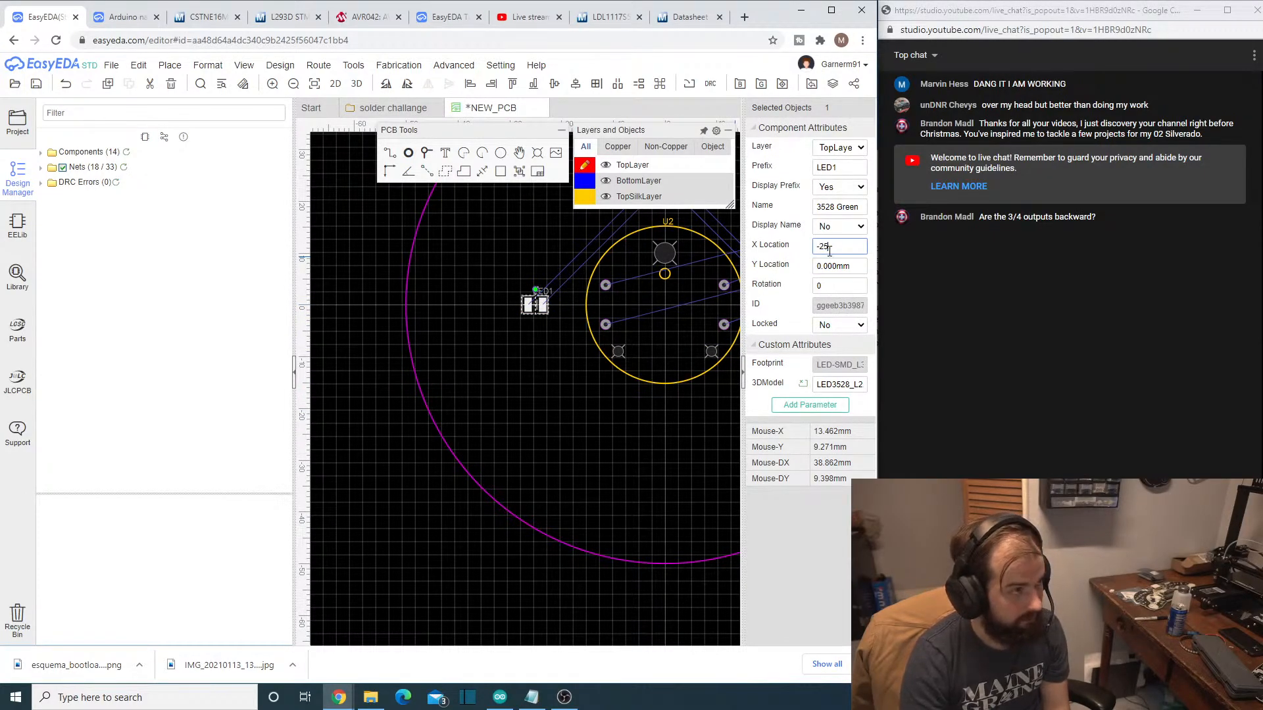
pyautogui.write('-30')
pyautogui.press('Return')
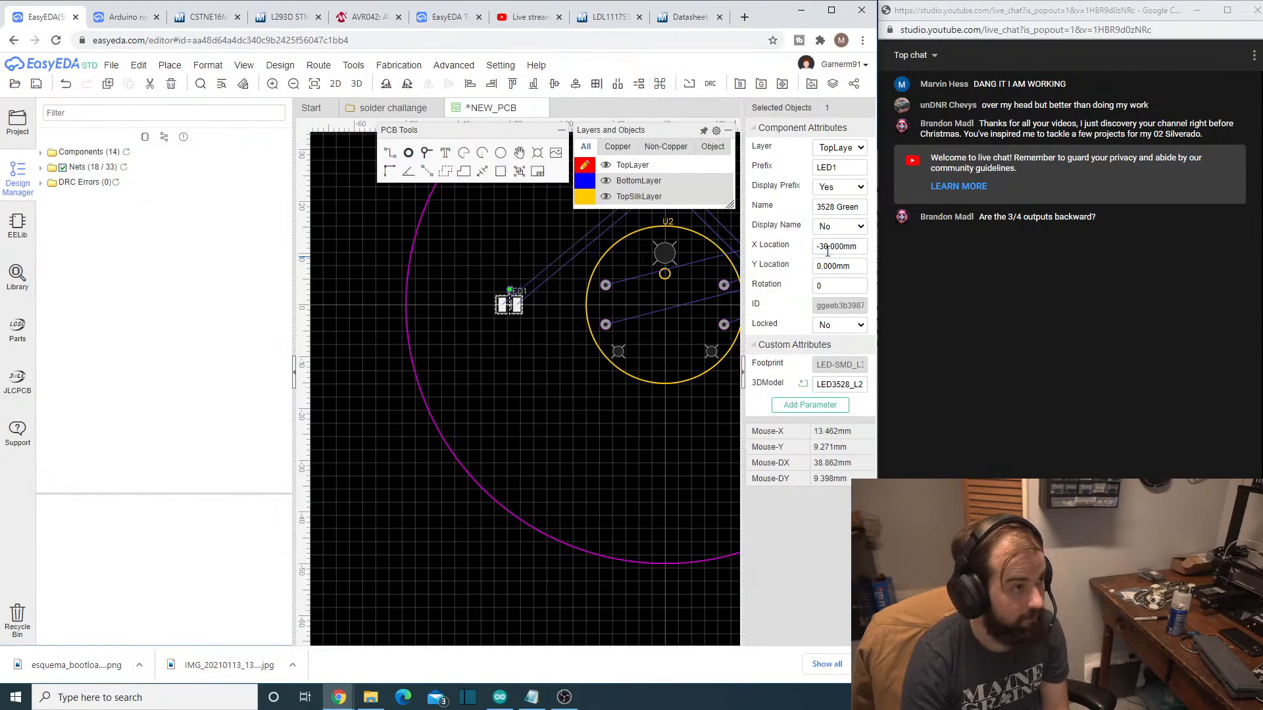
# - Move LED2 farther above the gauge U2 by setting its Y Location to 30 mm
pyautogui.scroll(-2, 658, 347)
pyautogui.scroll(2, 663, 300)
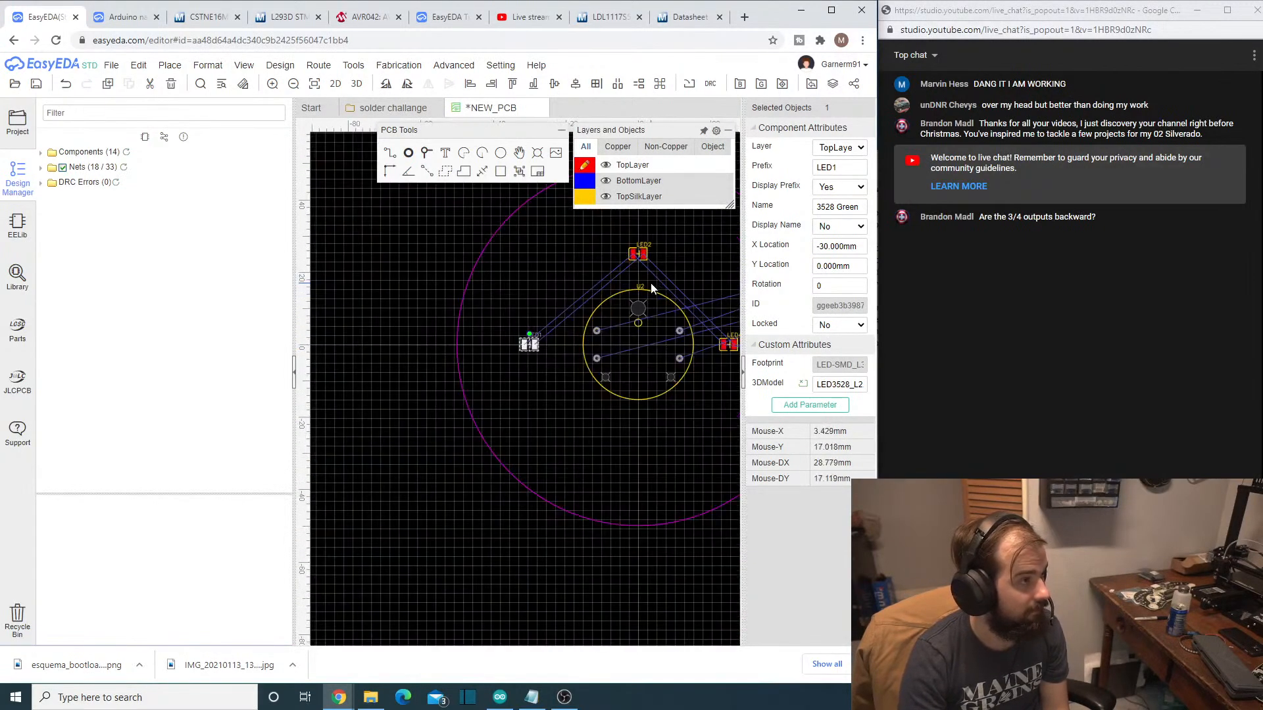
pyautogui.click(638, 259)
pyautogui.click(640, 260)
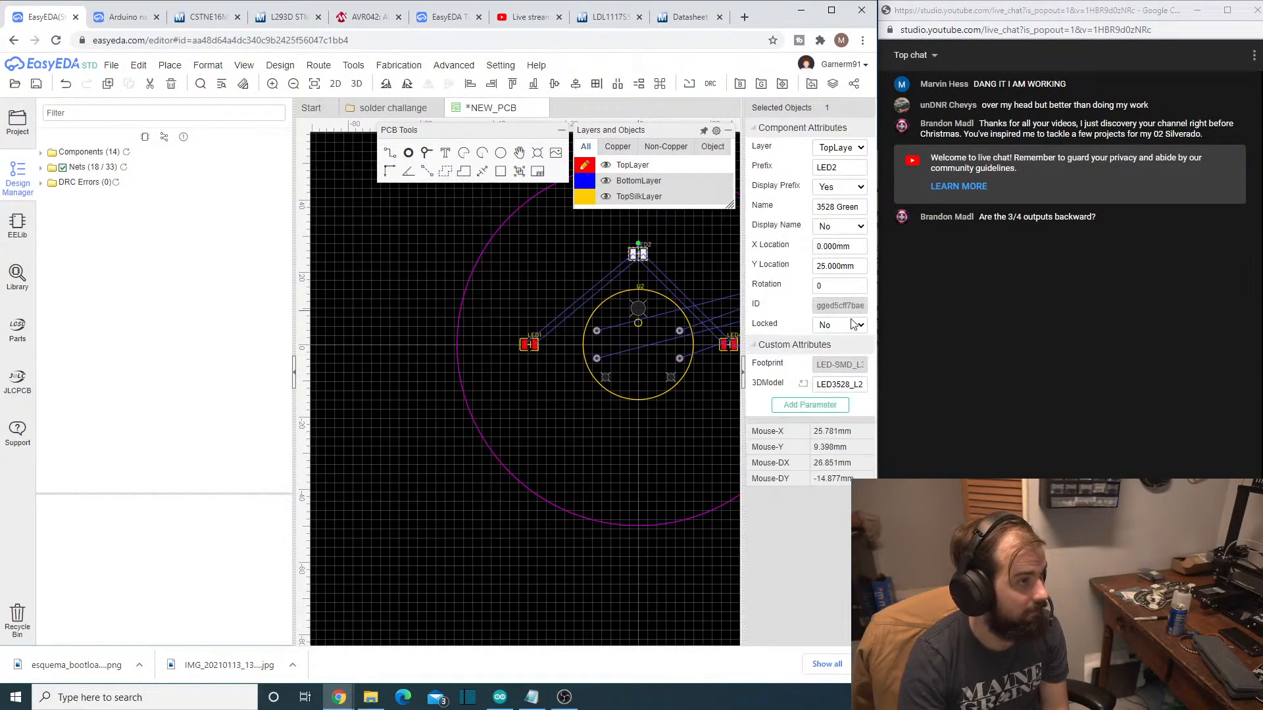
pyautogui.click(821, 267)
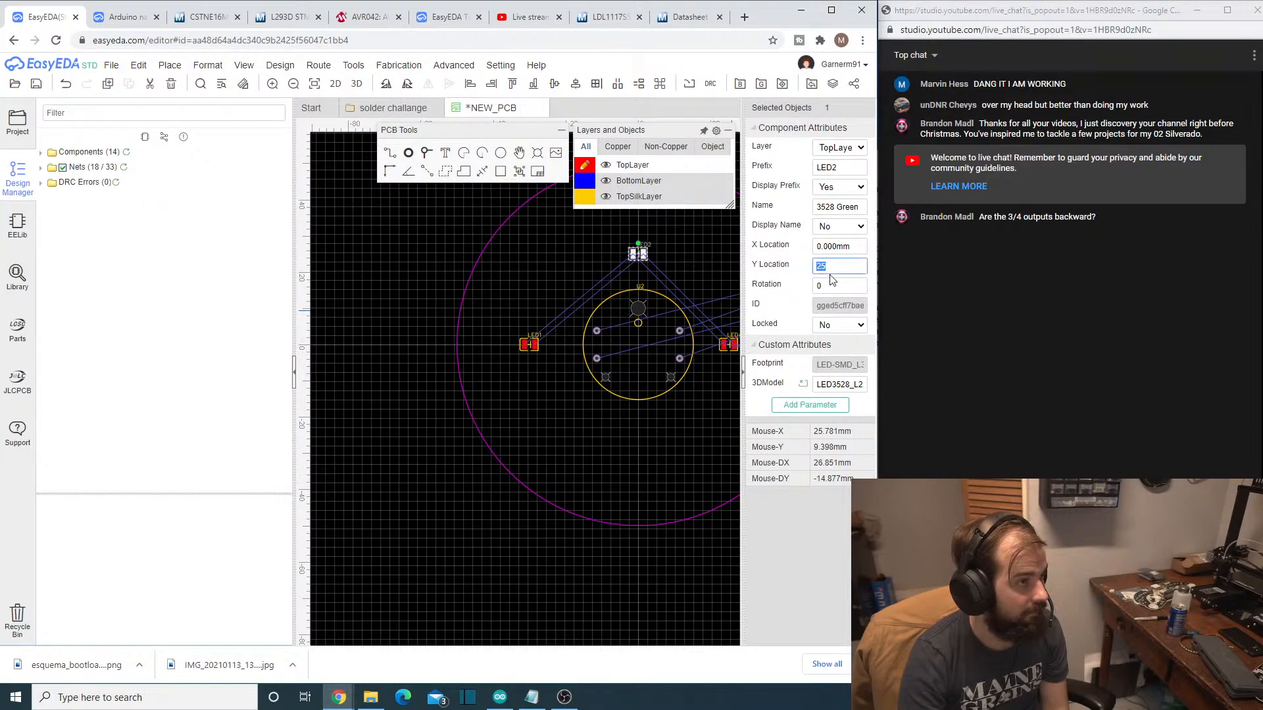
pyautogui.write('30')
pyautogui.press('Return')
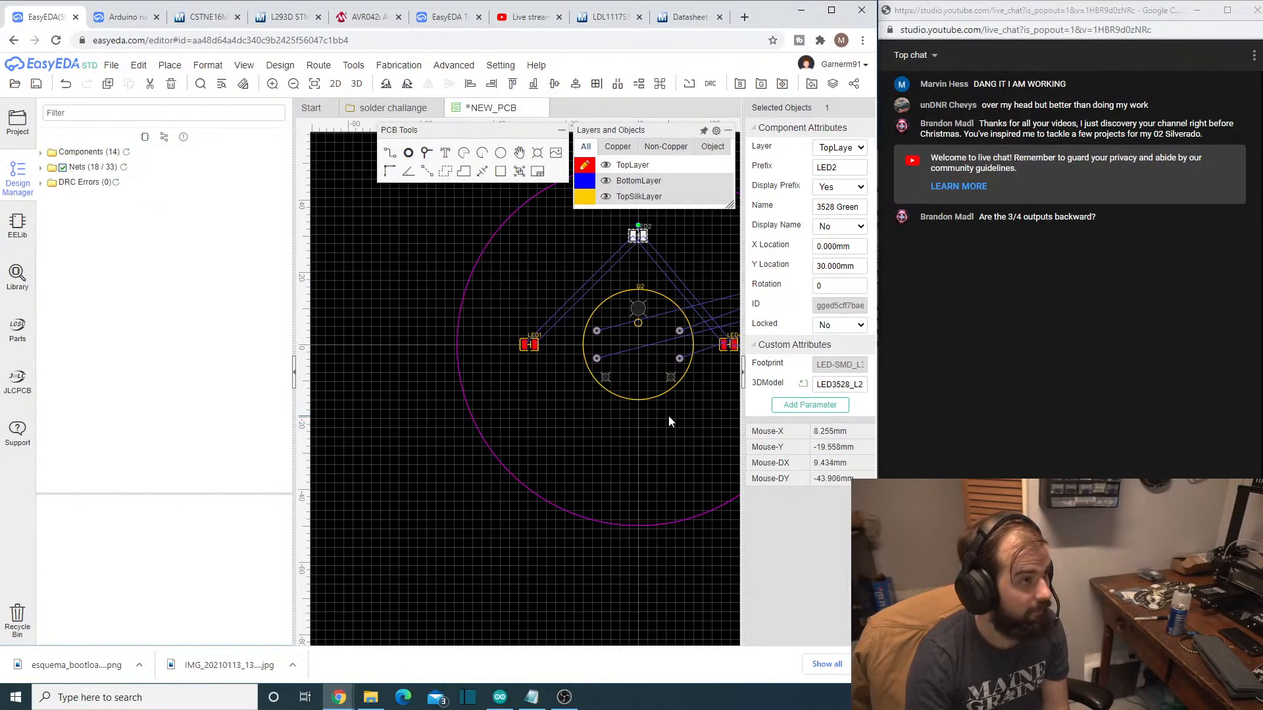
# - Set LED4's X Location to 30 mm, keeping it opposite LED1 across the gauge U2
pyautogui.click(723, 343)
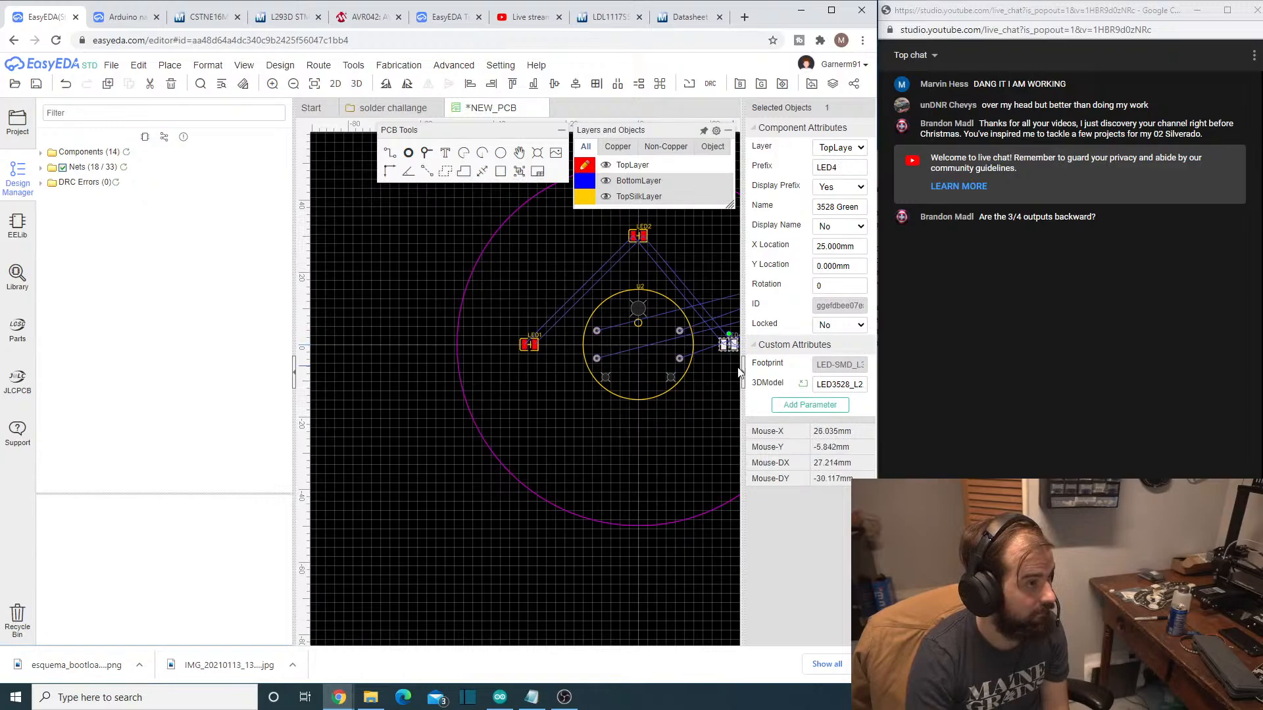
pyautogui.click(829, 246)
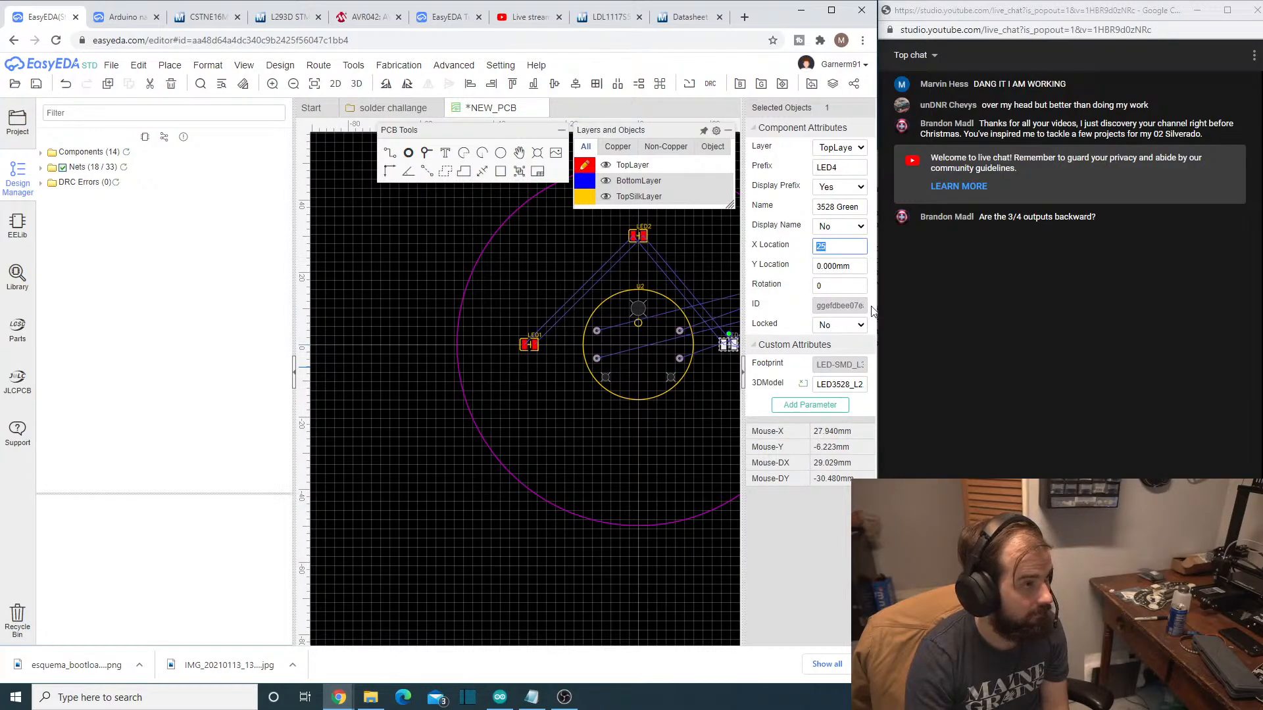
pyautogui.press('Return')
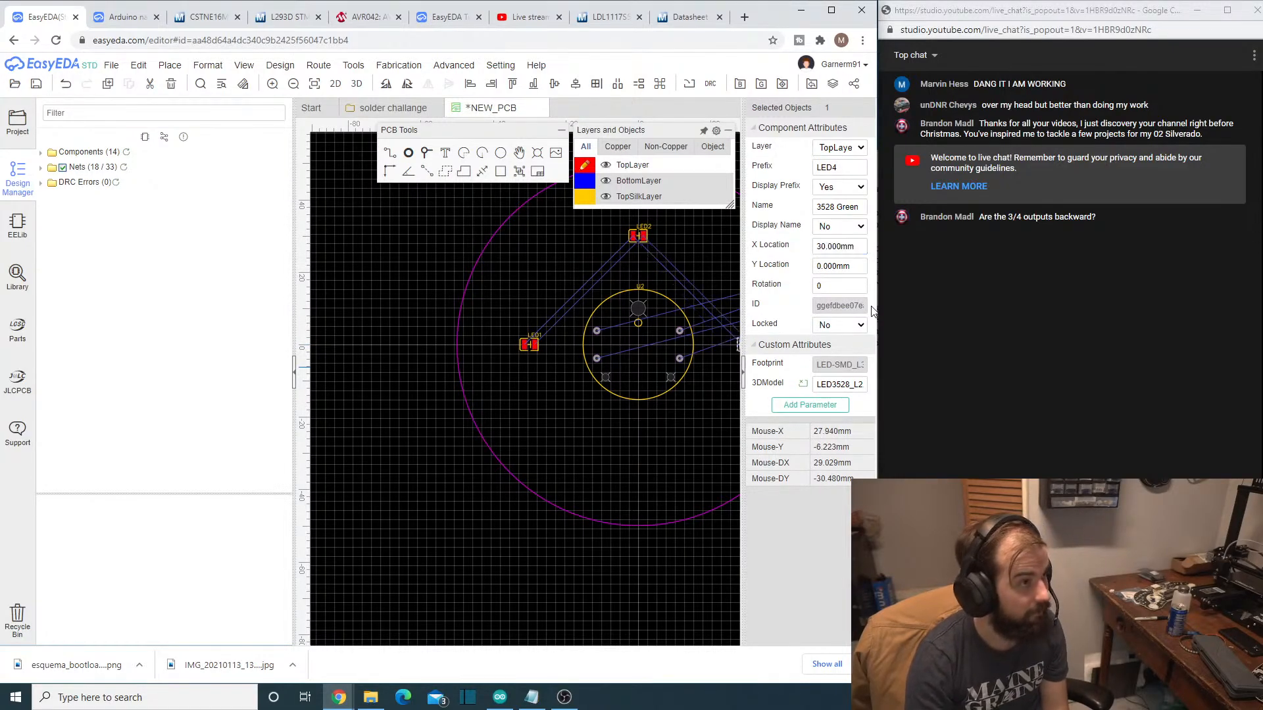
# - Place LED3 in the lower part of the board at about X 13.8 mm, Y -29.5 mm, with resistor R3 just beside it
pyautogui.click(661, 437)
pyautogui.moveTo(662, 440); pyautogui.dragTo(482, 443, button='right')
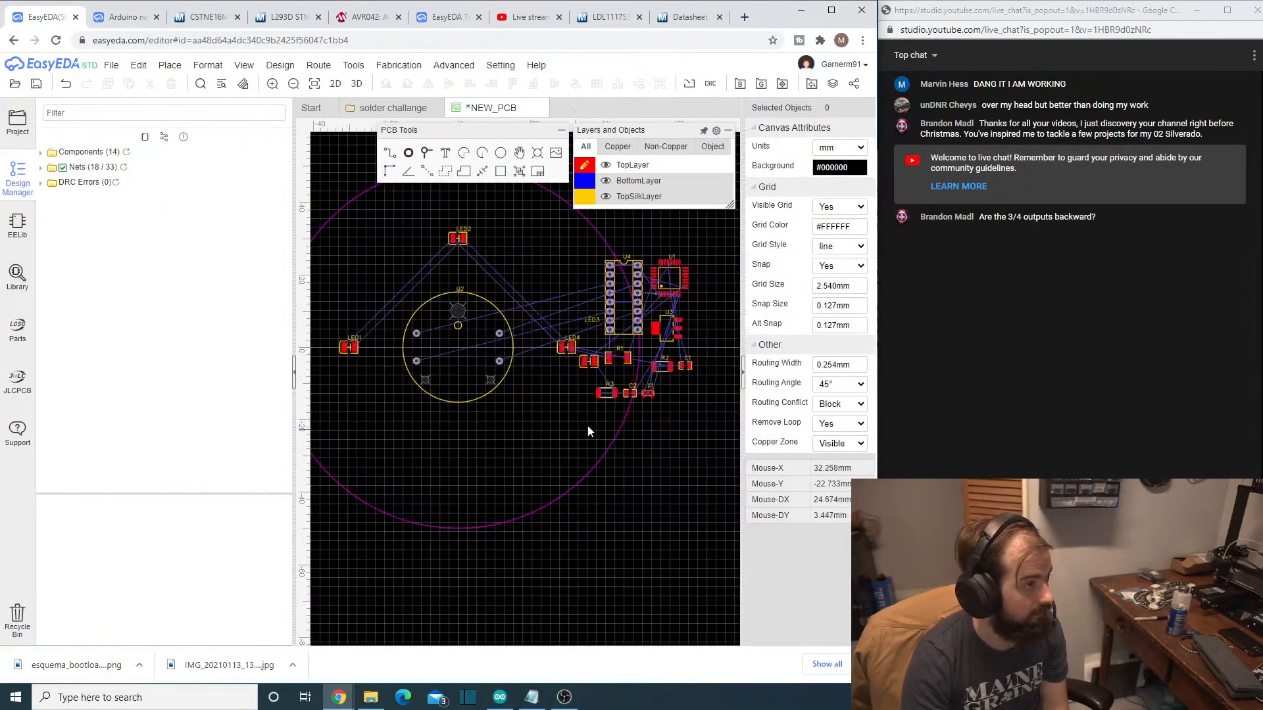
pyautogui.moveTo(591, 370); pyautogui.dragTo(513, 460)
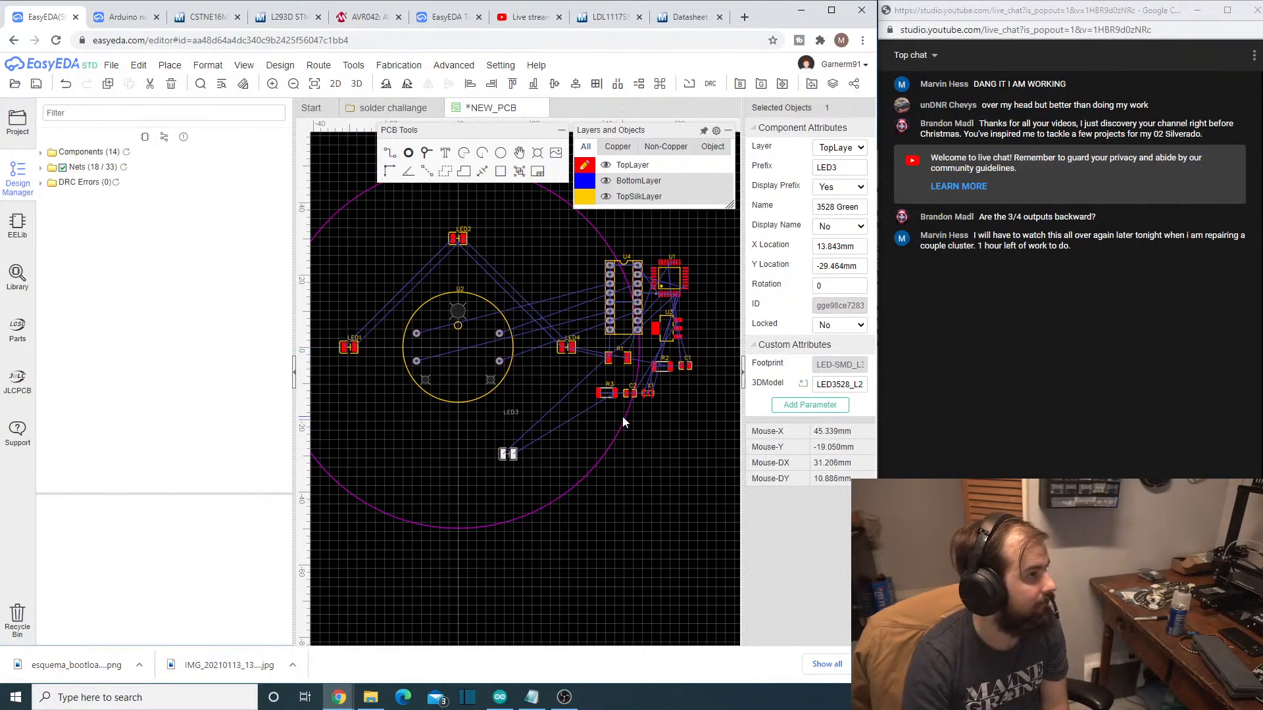
pyautogui.moveTo(593, 182)
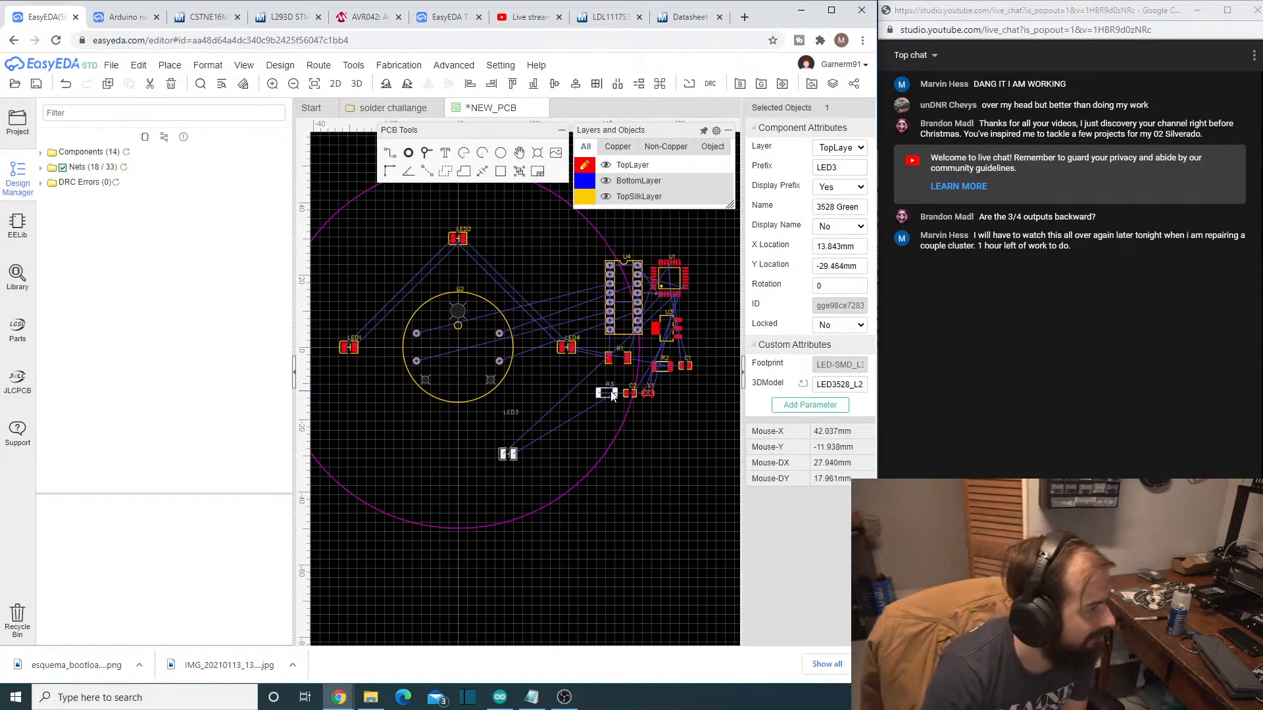
pyautogui.moveTo(607, 393); pyautogui.dragTo(549, 450)
pyautogui.click(602, 421)
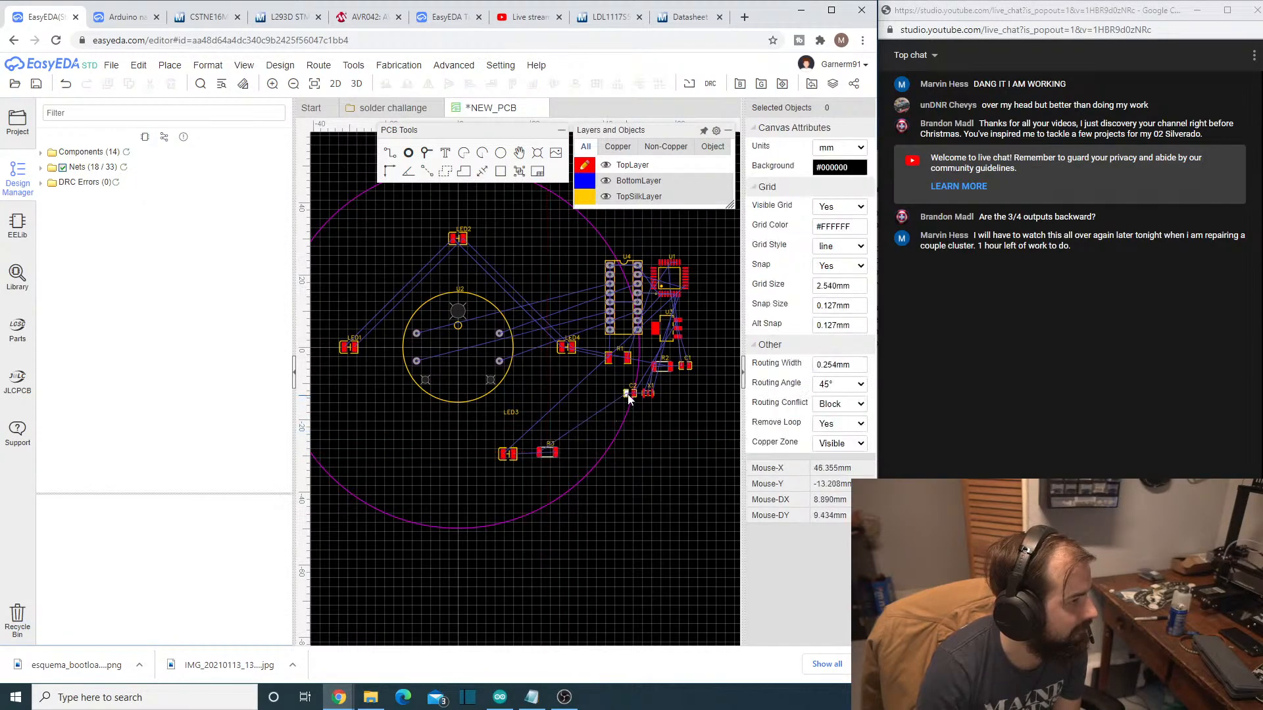
# - Park C2 and the microcontroller U1 outside the board's lower-right edge, and place driver U4 at about X 22.9 mm, Y 24.6 mm
pyautogui.moveTo(628, 394); pyautogui.dragTo(666, 446)
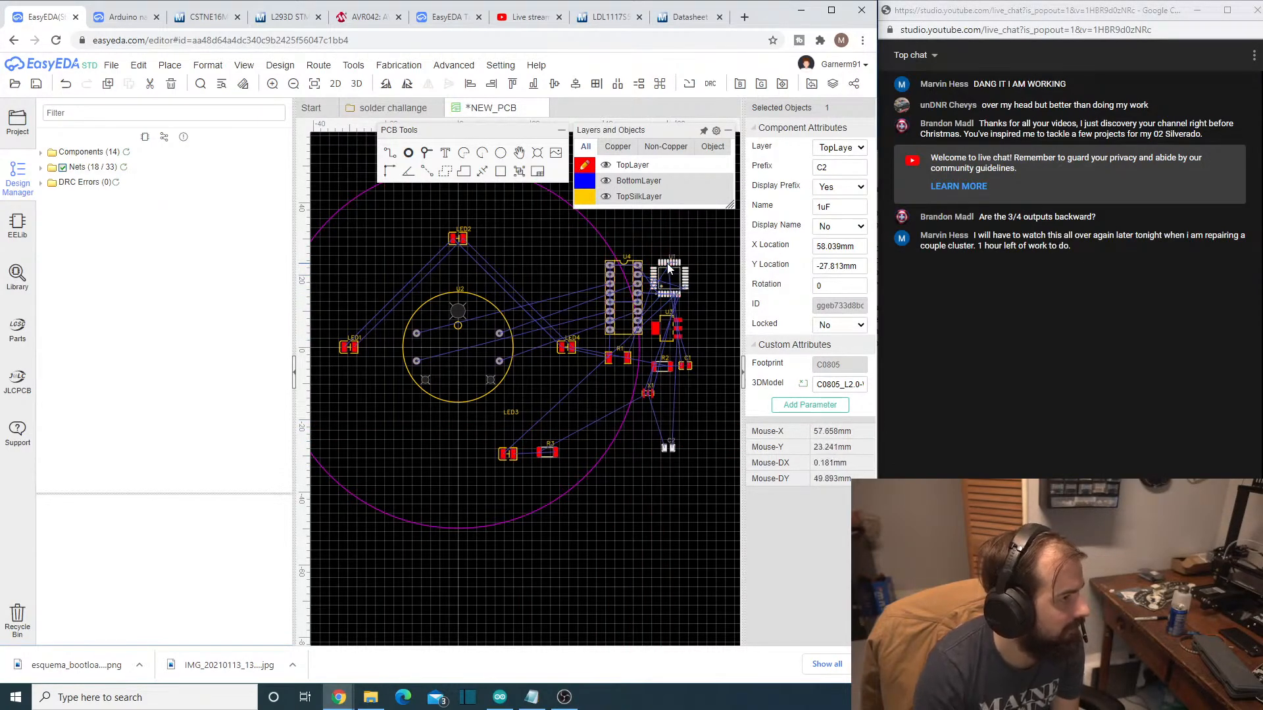
pyautogui.moveTo(669, 266); pyautogui.dragTo(681, 536)
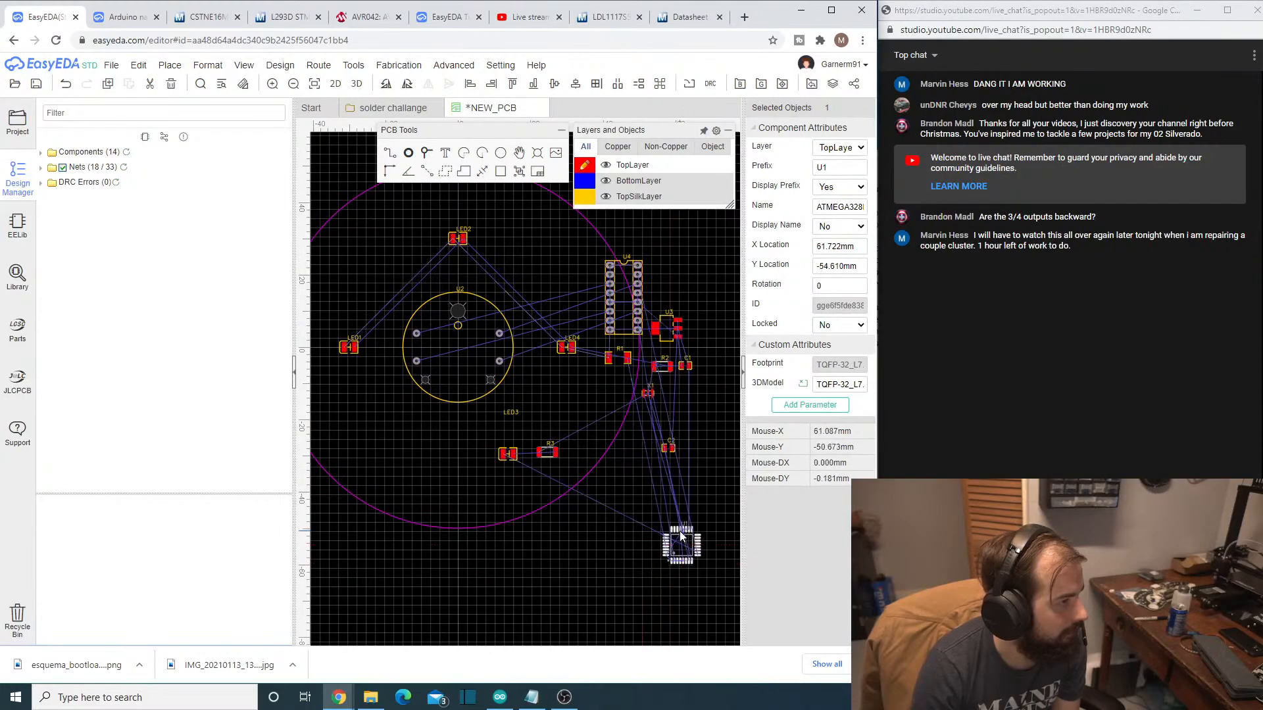
pyautogui.moveTo(621, 262); pyautogui.dragTo(539, 221)
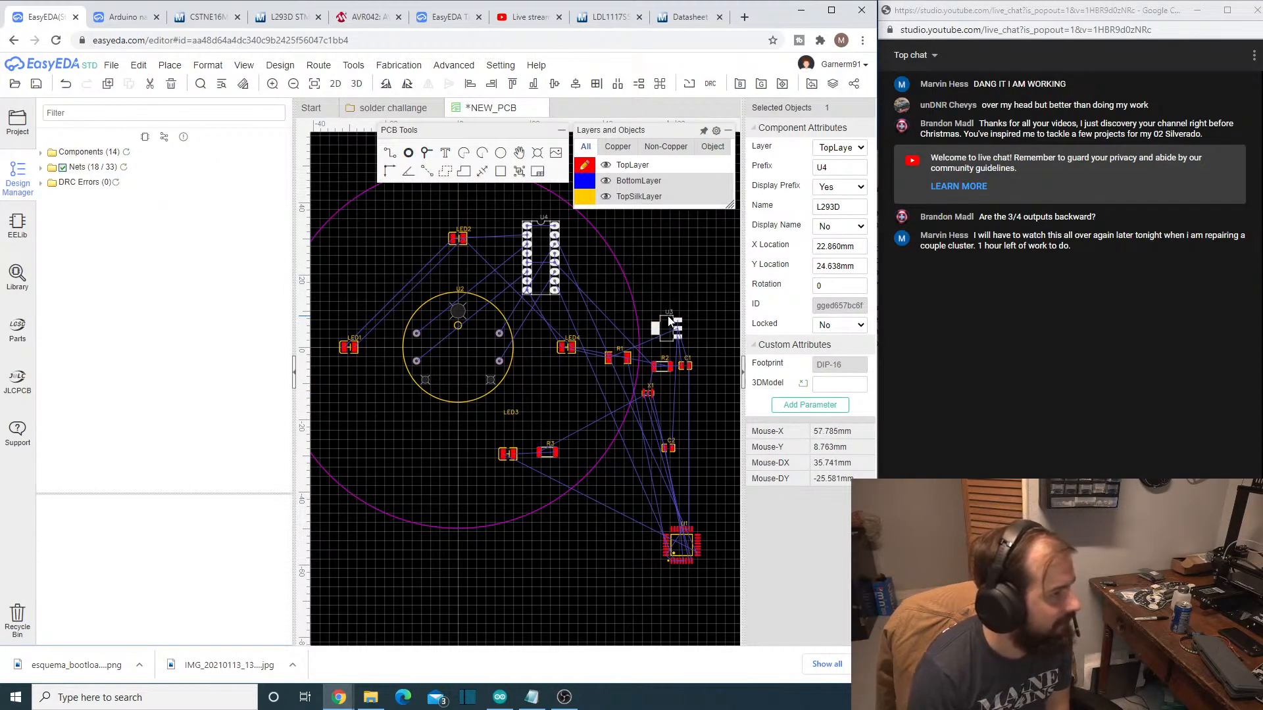
# - Move regulator U3 to the lower-left board area at about X -34 mm, Y -19.3 mm, and capacitor C1 to about X -13.3 mm, Y -35.9 mm
pyautogui.moveTo(669, 321); pyautogui.dragTo(334, 416)
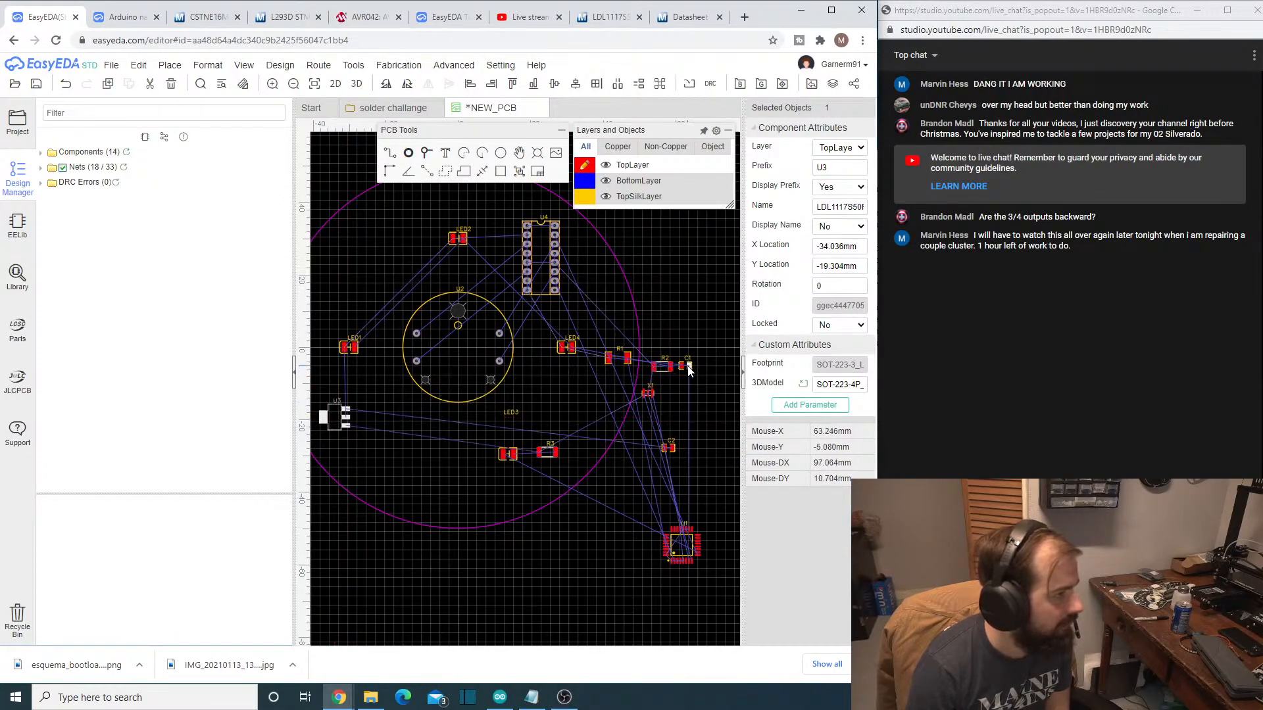
pyautogui.moveTo(689, 361); pyautogui.dragTo(385, 432)
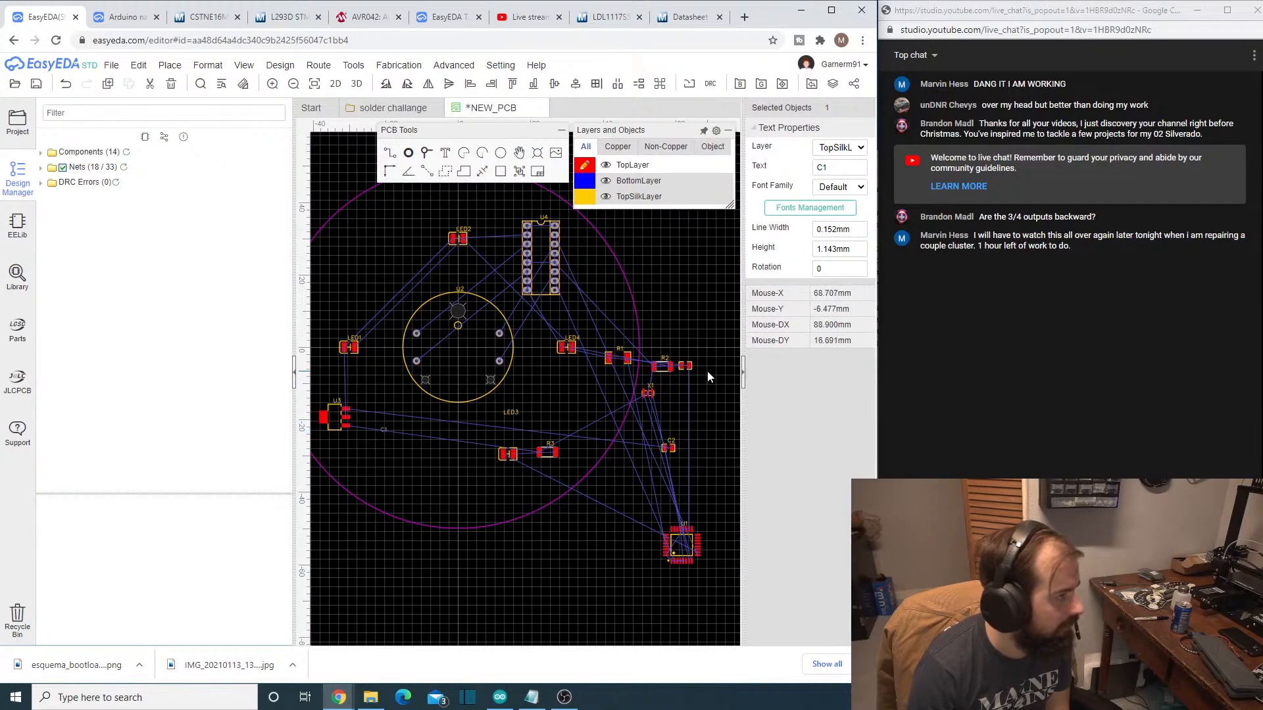
pyautogui.hotkey('ctrl', 'z')
pyautogui.scroll(2, 738, 395)
pyautogui.scroll(2, 738, 398)
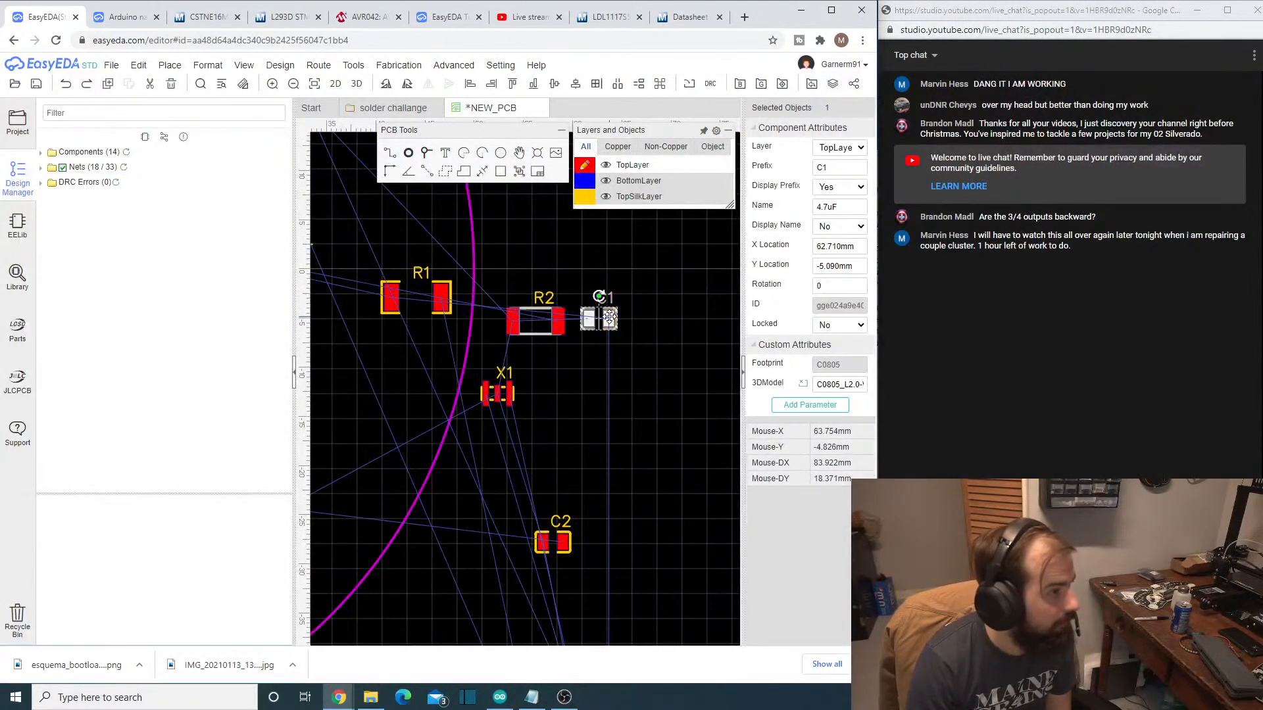
pyautogui.click(617, 319)
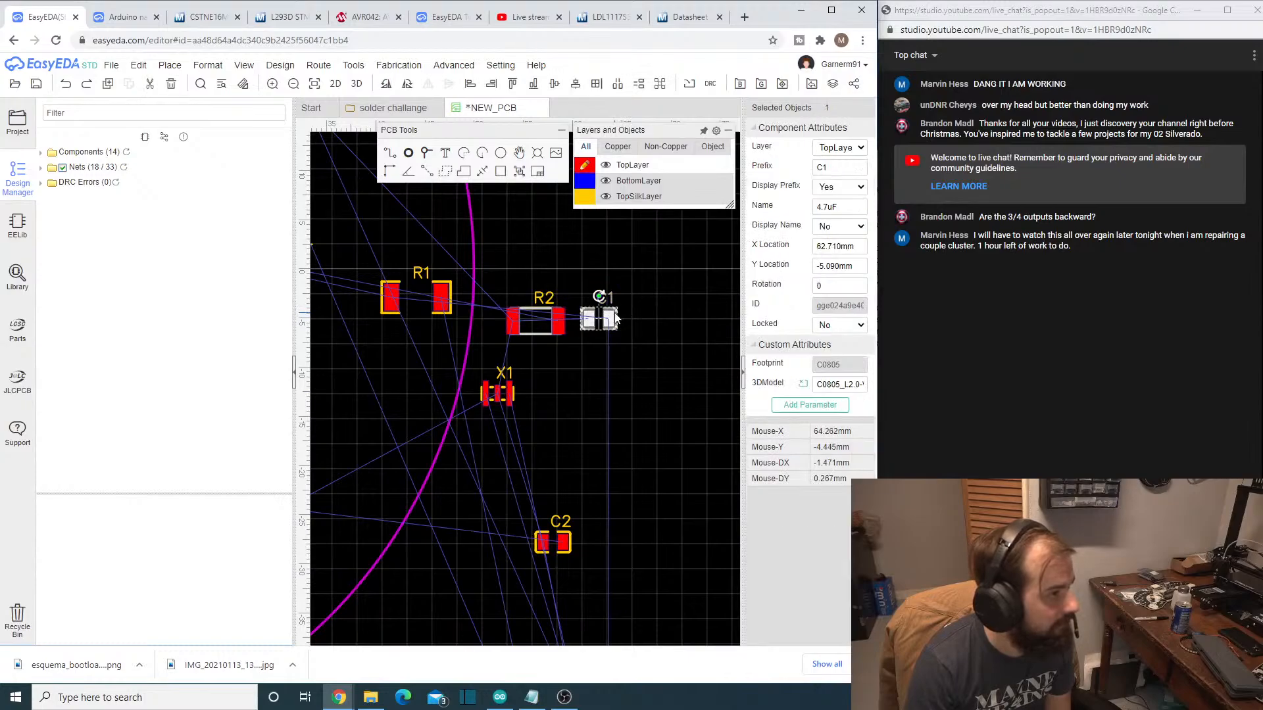
pyautogui.scroll(-4, 617, 319)
pyautogui.moveTo(617, 319); pyautogui.dragTo(343, 431)
pyautogui.scroll(3, 351, 451)
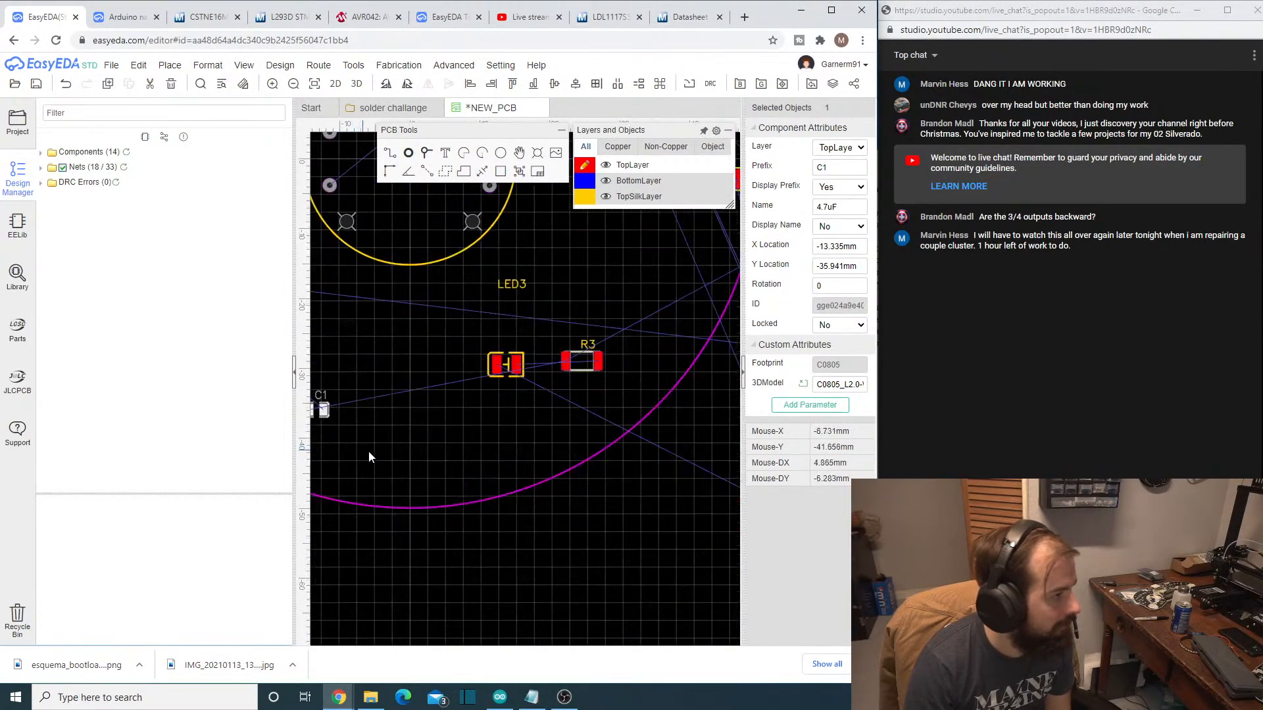
# - Reposition U3 to about X -31.8 mm, Y -28.2 mm, and C1 level with it at about X -12.1 mm, Y -31.8 mm
pyautogui.scroll(-2, 384, 459)
pyautogui.moveTo(400, 463); pyautogui.dragTo(574, 524, button='right')
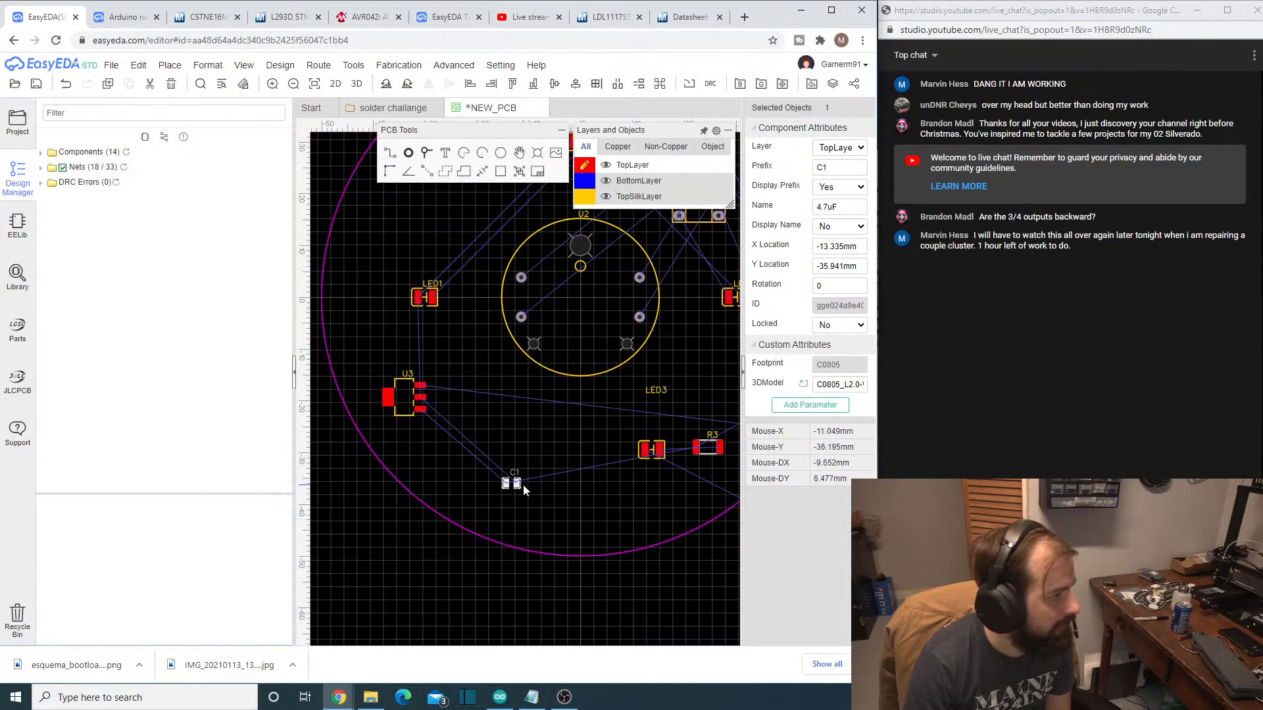
pyautogui.scroll(2, 520, 485)
pyautogui.scroll(-2, 500, 453)
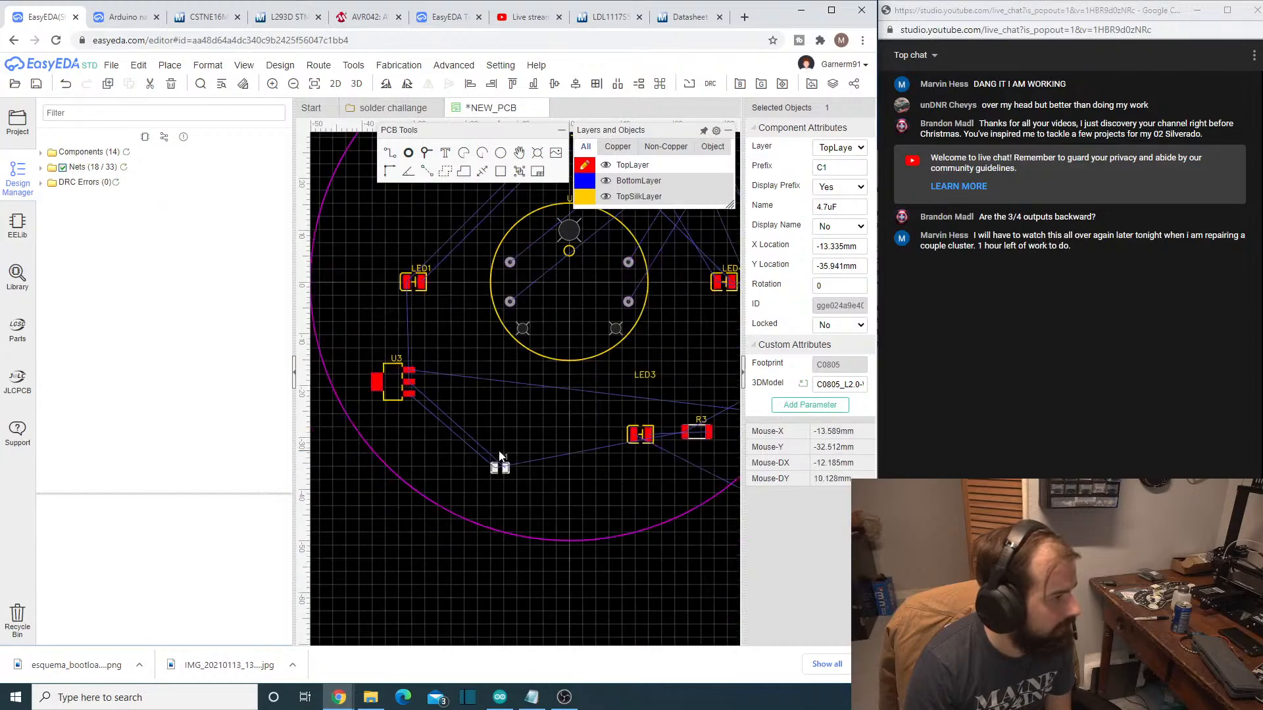
pyautogui.moveTo(390, 372); pyautogui.dragTo(403, 419)
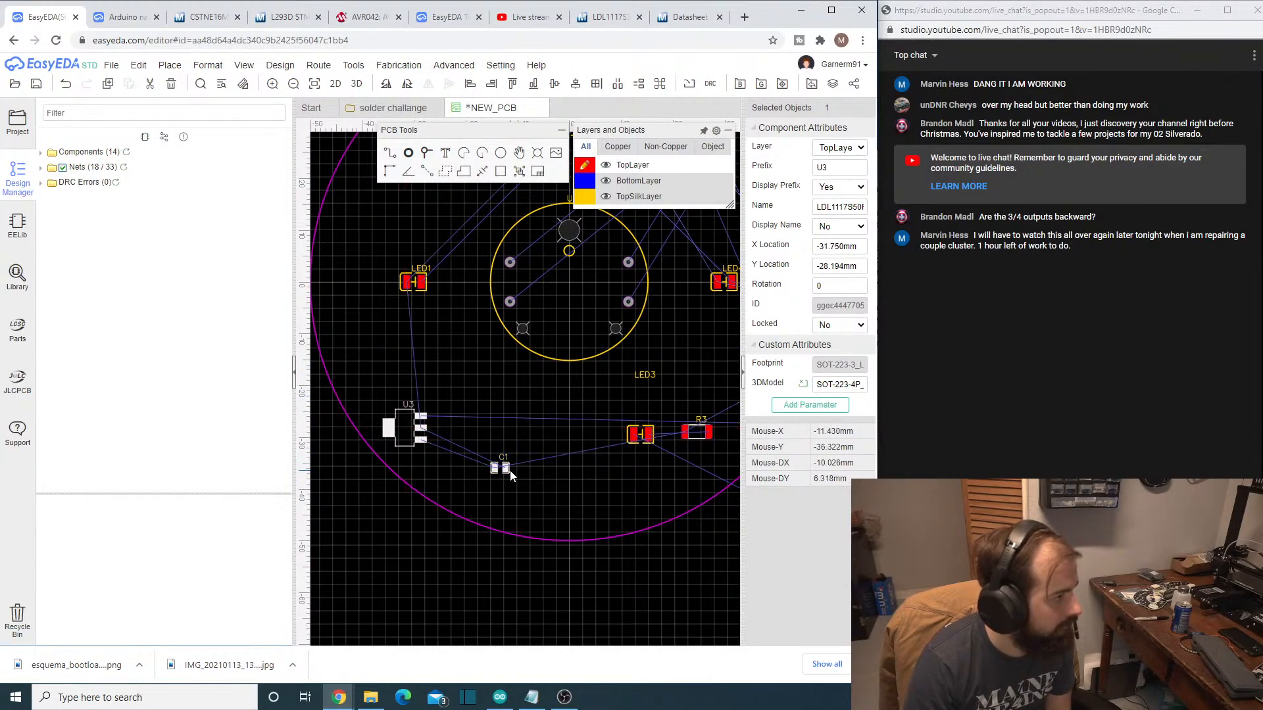
pyautogui.moveTo(509, 466)
pyautogui.mouseDown()
pyautogui.moveTo(465, 416)
pyautogui.moveTo(515, 449)
pyautogui.mouseUp()
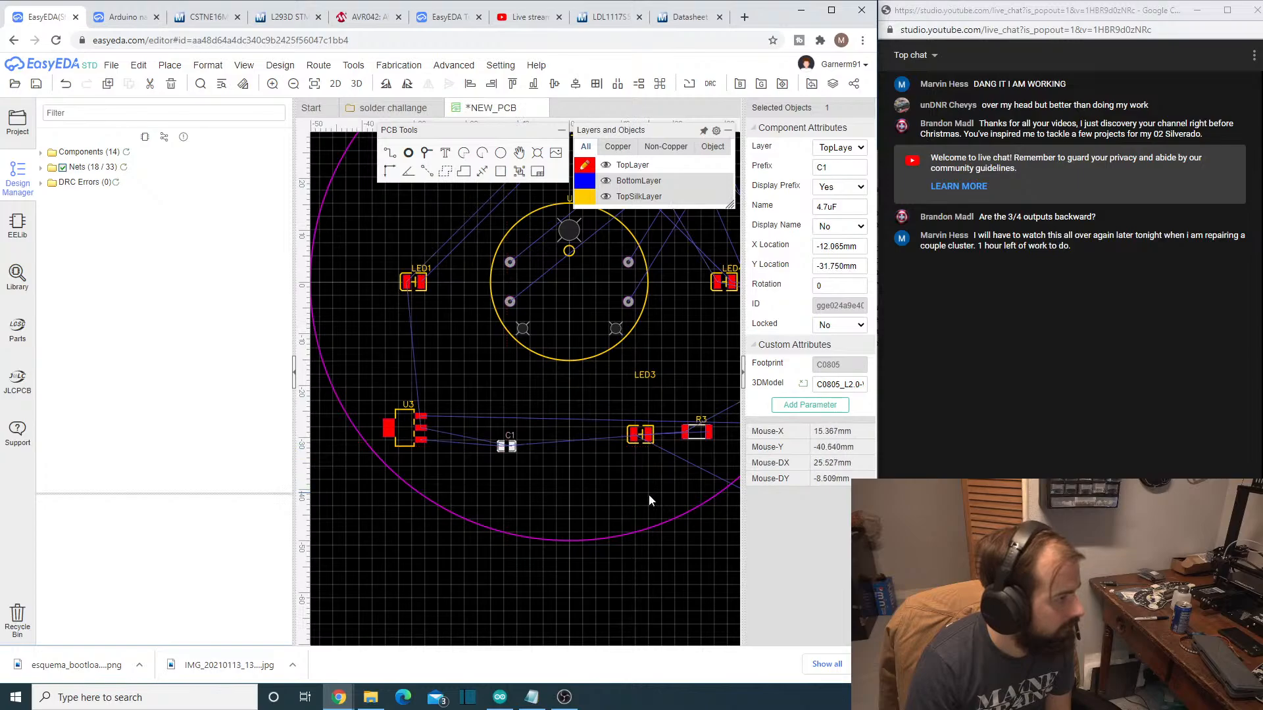
# - Widen the canvas area and bring capacitor C2 onto the board, directly above C1 and beside regulator U3
pyautogui.moveTo(629, 496); pyautogui.dragTo(358, 480, button='right')
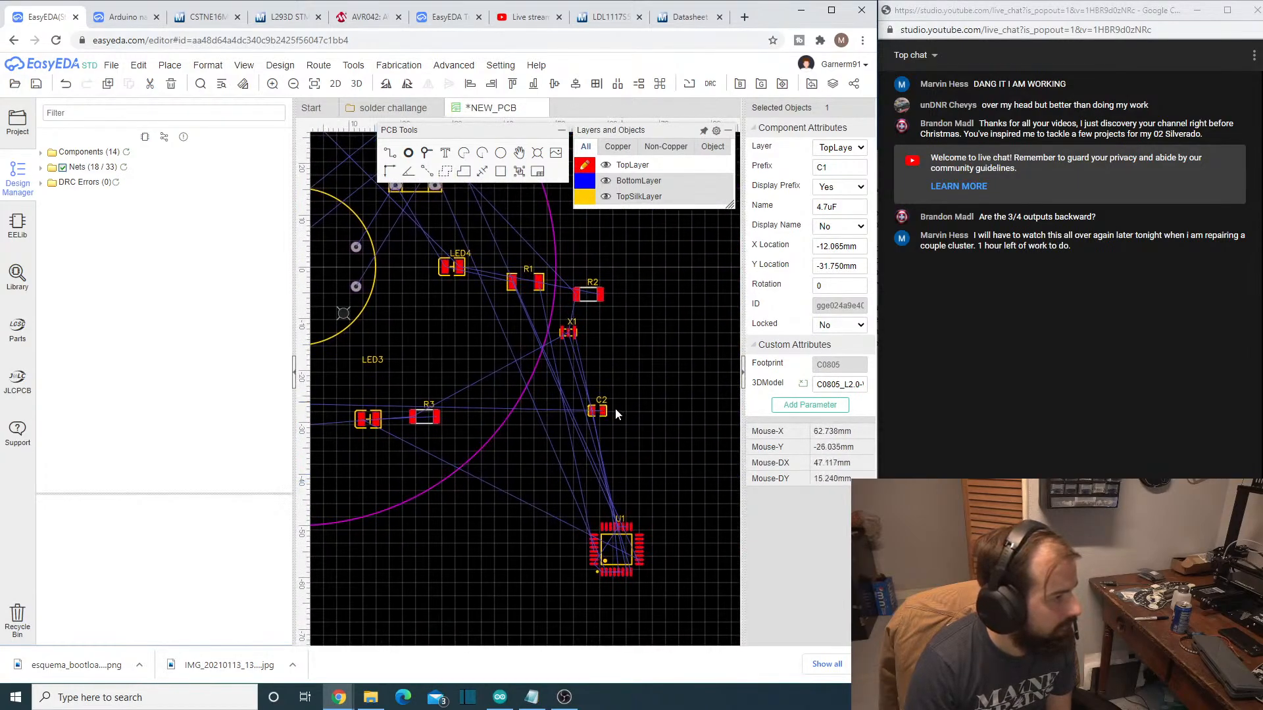
pyautogui.moveTo(606, 411); pyautogui.dragTo(360, 386)
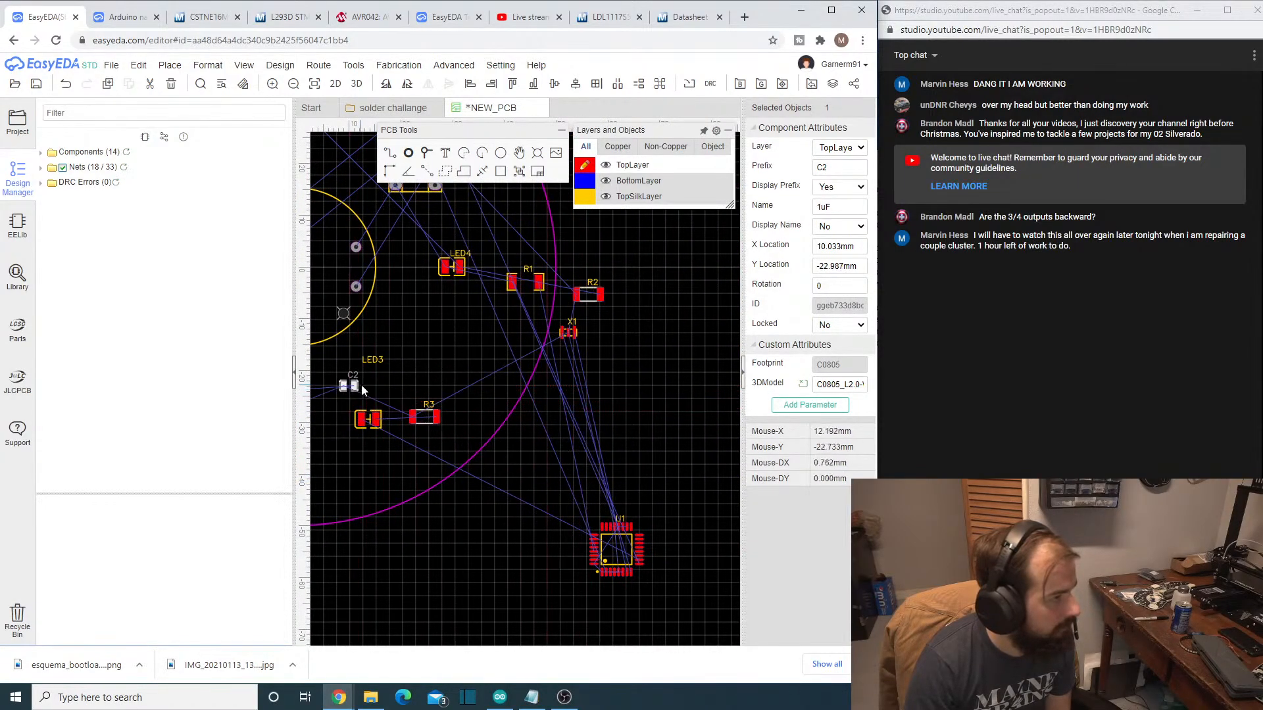
pyautogui.moveTo(412, 399); pyautogui.dragTo(569, 388, button='right')
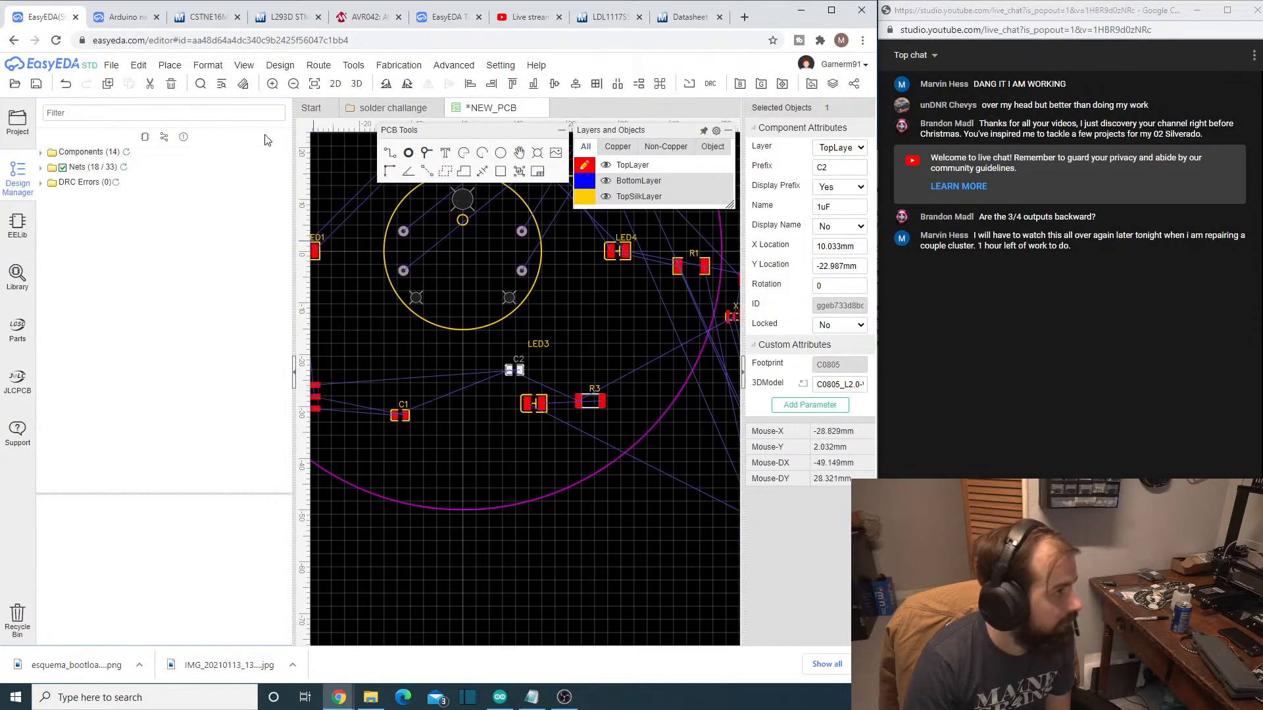
pyautogui.moveTo(294, 125); pyautogui.dragTo(120, 150)
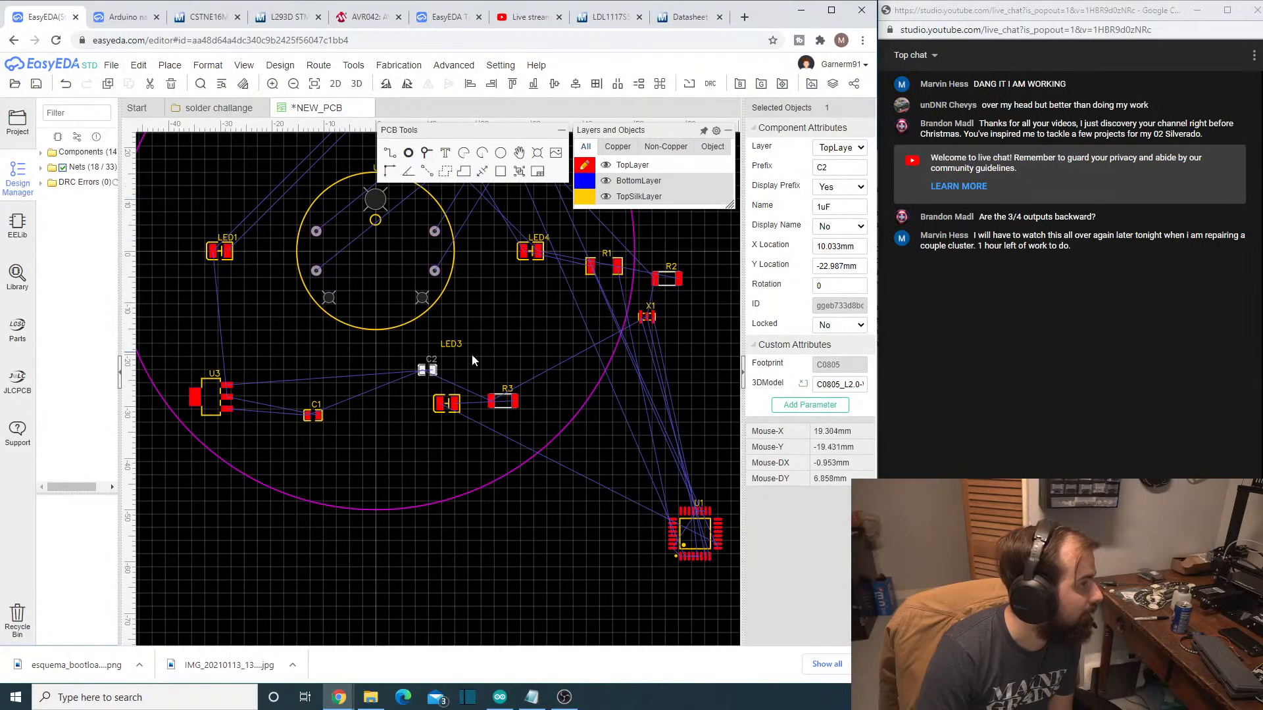
pyautogui.moveTo(434, 370); pyautogui.dragTo(318, 383)
pyautogui.click(351, 441)
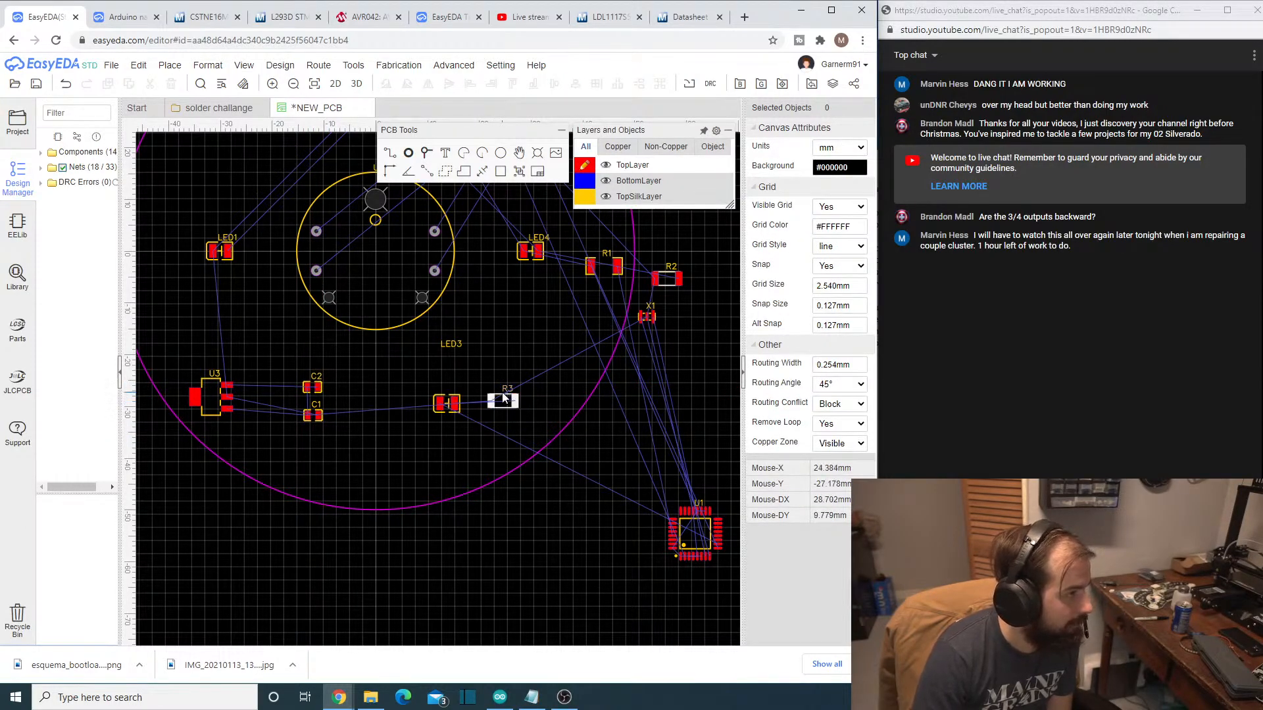
# - Place R3 directly below LED3 at about X 13.8 mm, Y -36.8 mm, and oscillator X1 just above U1 at about X 64.4 mm, Y -37.2 mm
pyautogui.moveTo(504, 397); pyautogui.dragTo(447, 434)
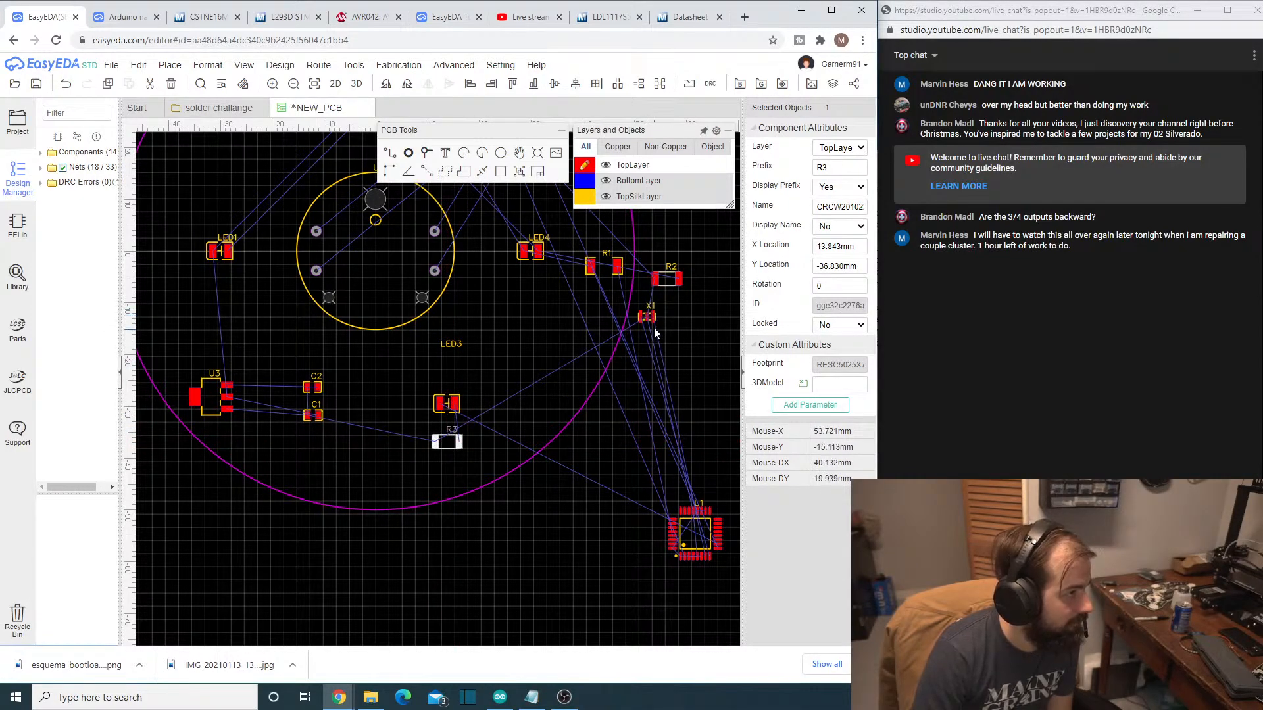
pyautogui.moveTo(654, 318); pyautogui.dragTo(714, 442)
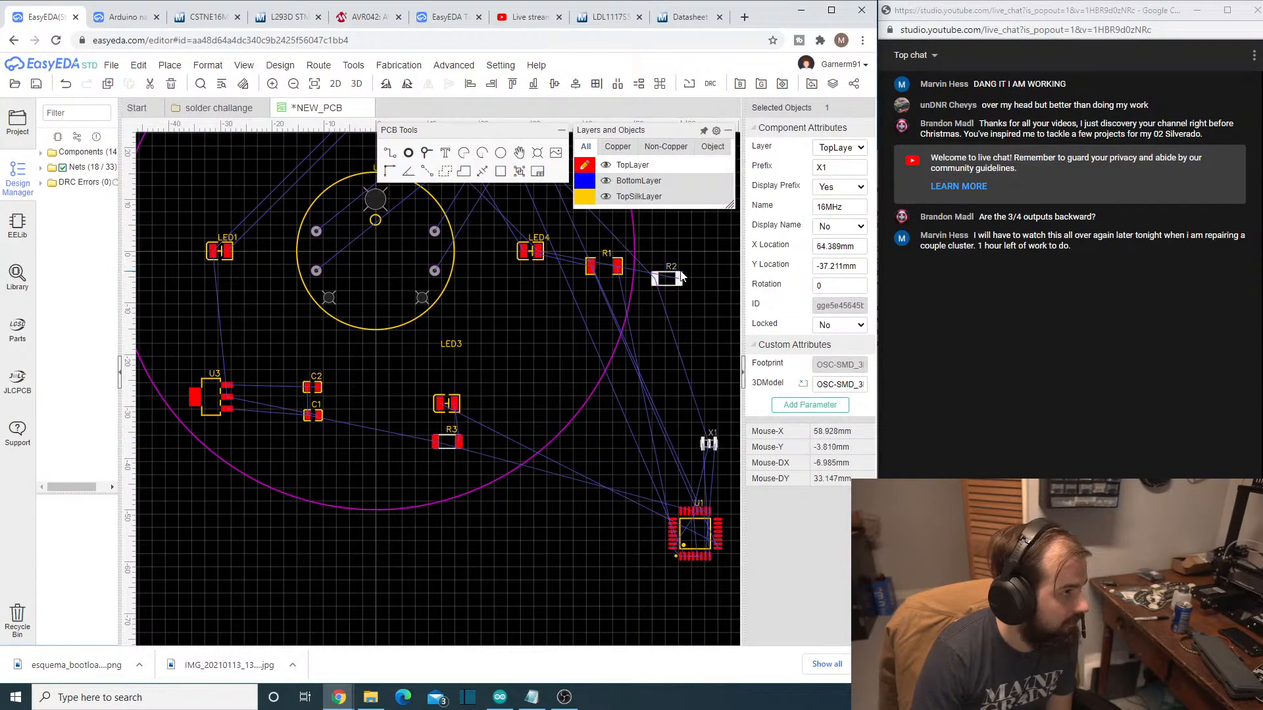
# - Place R2 directly below LED4 at about X 29.5 mm, Y -9.8 mm, and R1 just below R2
pyautogui.moveTo(668, 271); pyautogui.dragTo(576, 305)
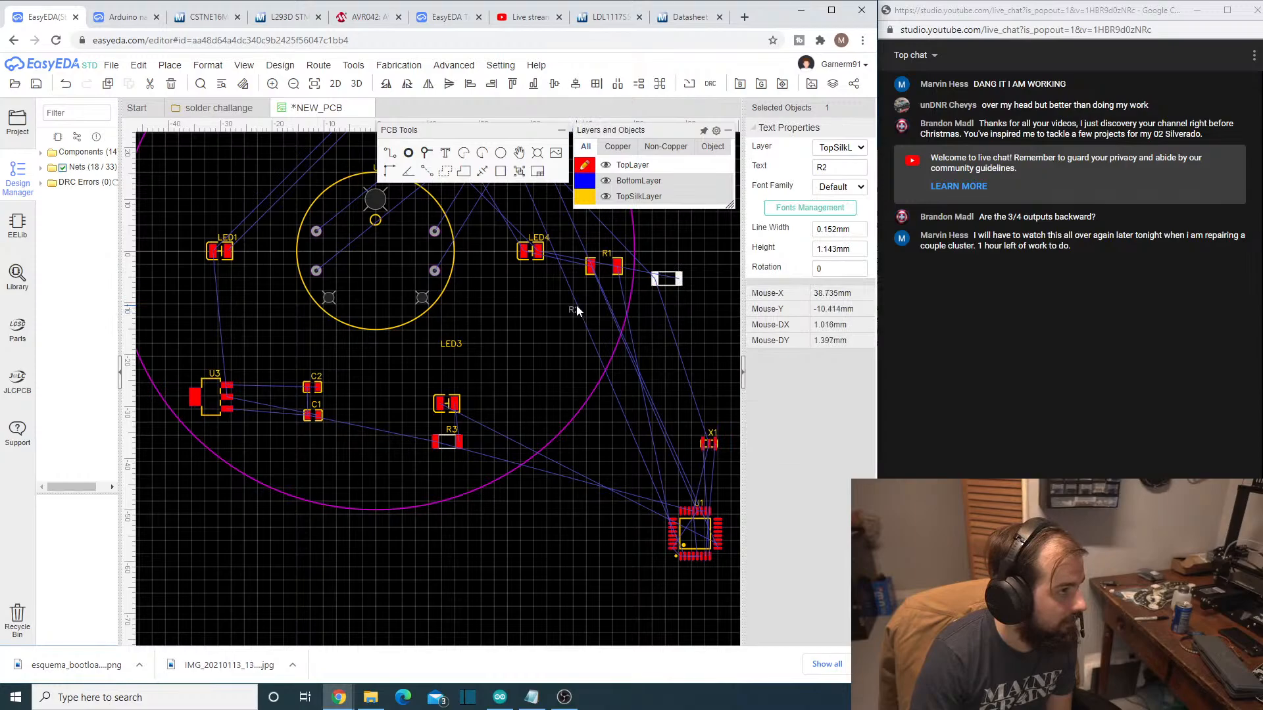
pyautogui.click(669, 279)
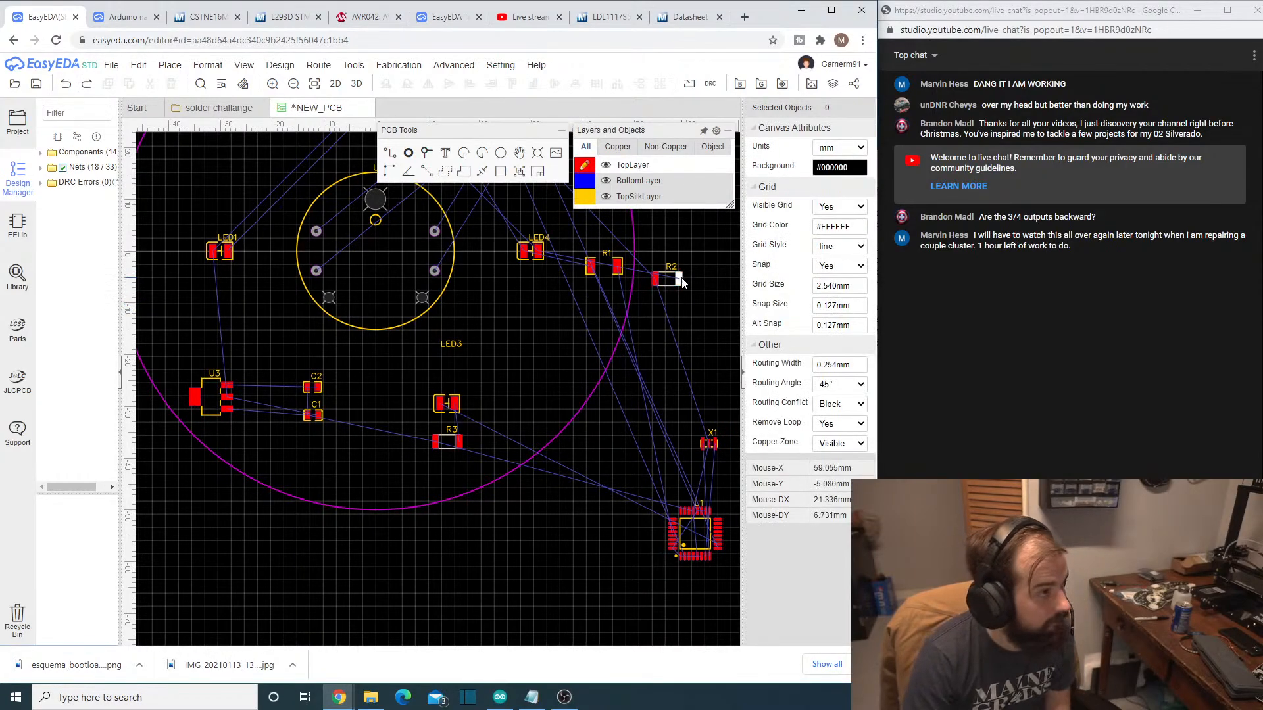
pyautogui.moveTo(677, 276); pyautogui.dragTo(543, 304)
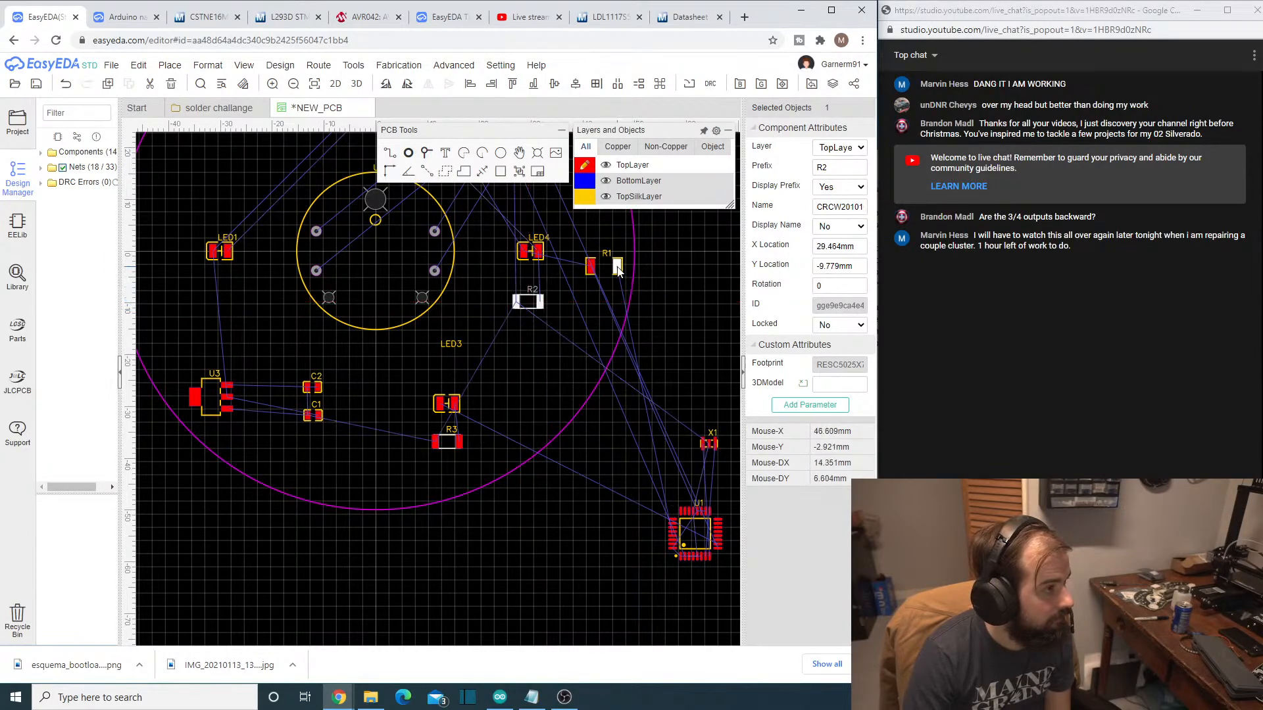
pyautogui.click(619, 271)
pyautogui.moveTo(619, 271); pyautogui.dragTo(549, 352)
pyautogui.click(539, 404)
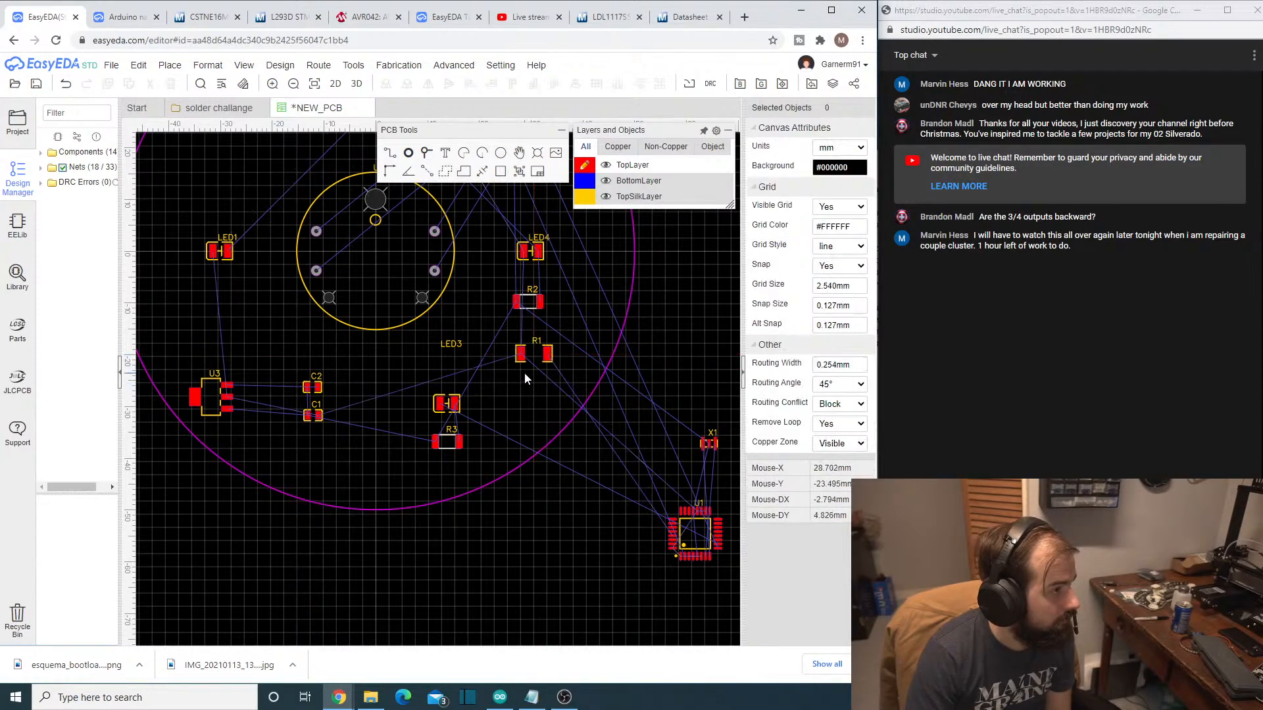
# - Assign microcontroller U1 to the BottomLayer
pyautogui.scroll(1, 512, 401)
pyautogui.scroll(-4, 515, 392)
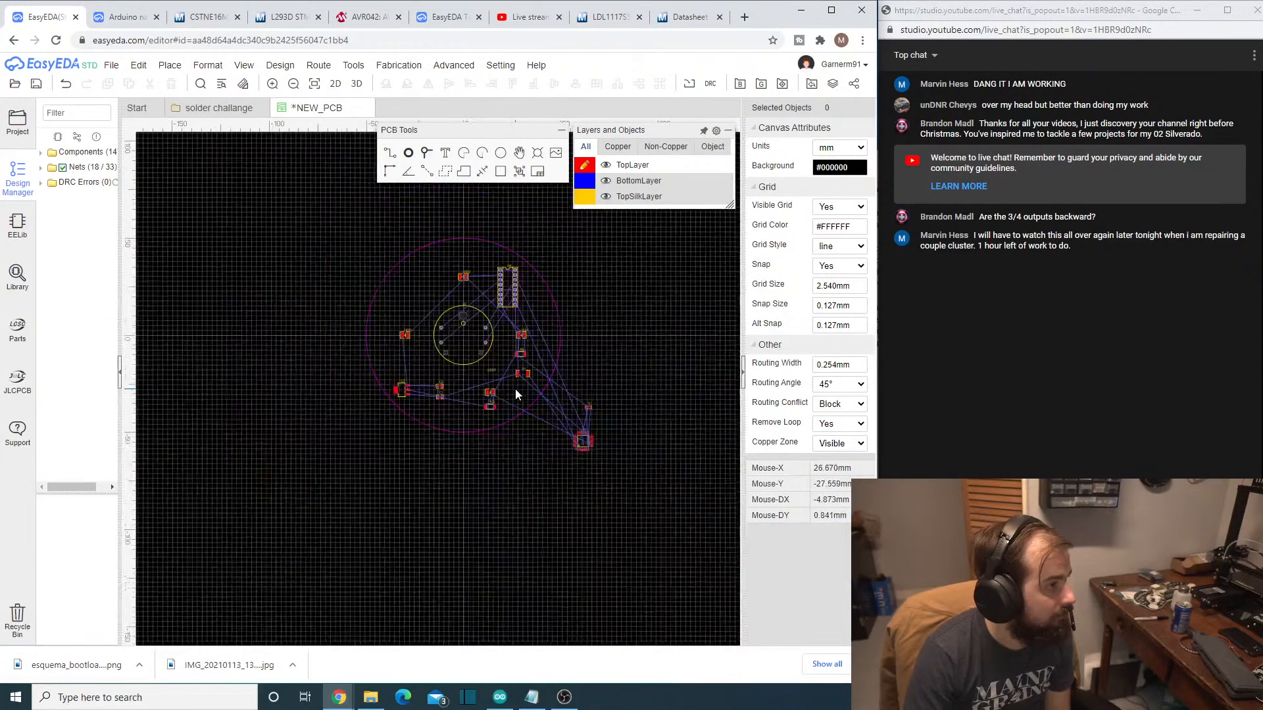
pyautogui.scroll(1, 516, 389)
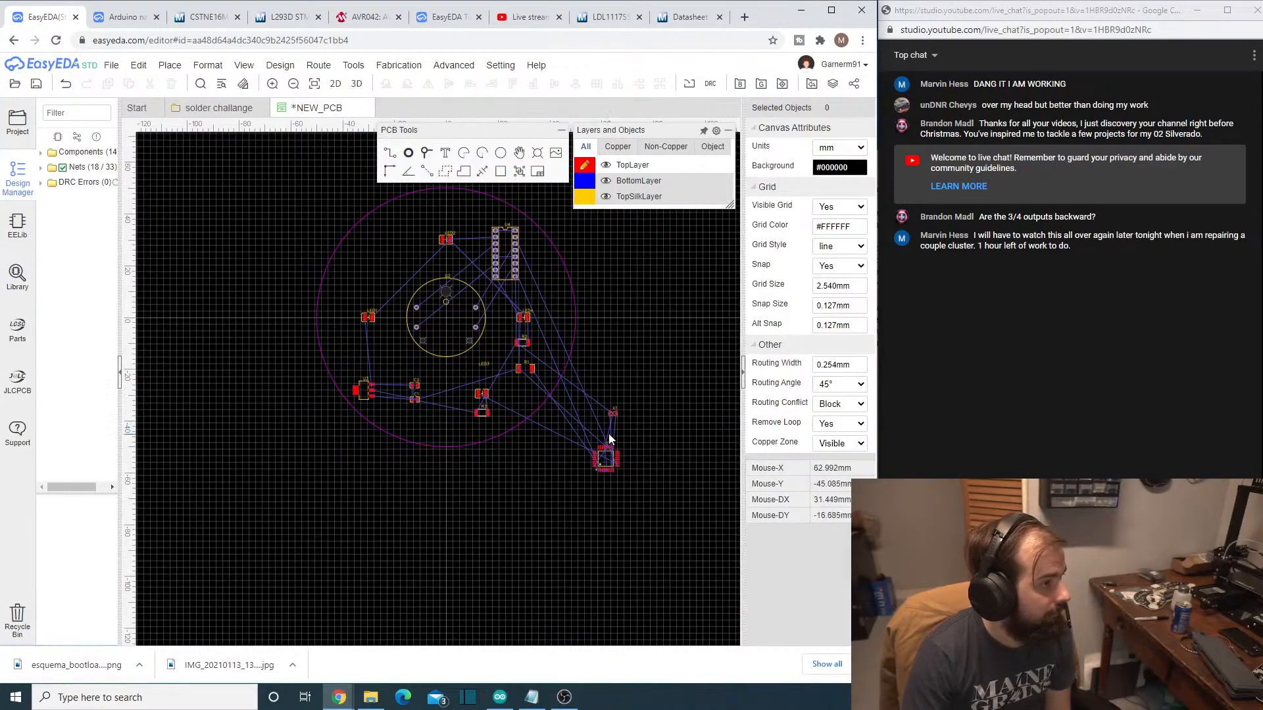
pyautogui.scroll(1, 608, 432)
pyautogui.scroll(2, 605, 425)
pyautogui.click(612, 490)
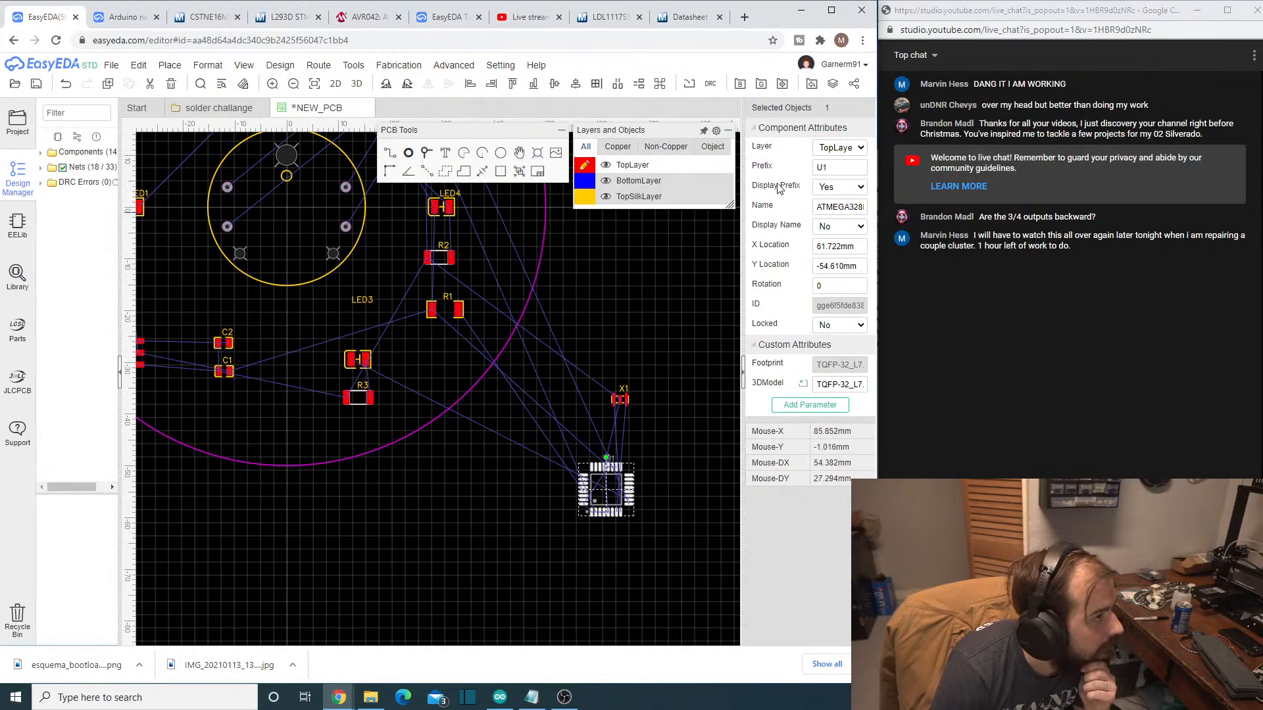
pyautogui.click(840, 148)
pyautogui.click(836, 172)
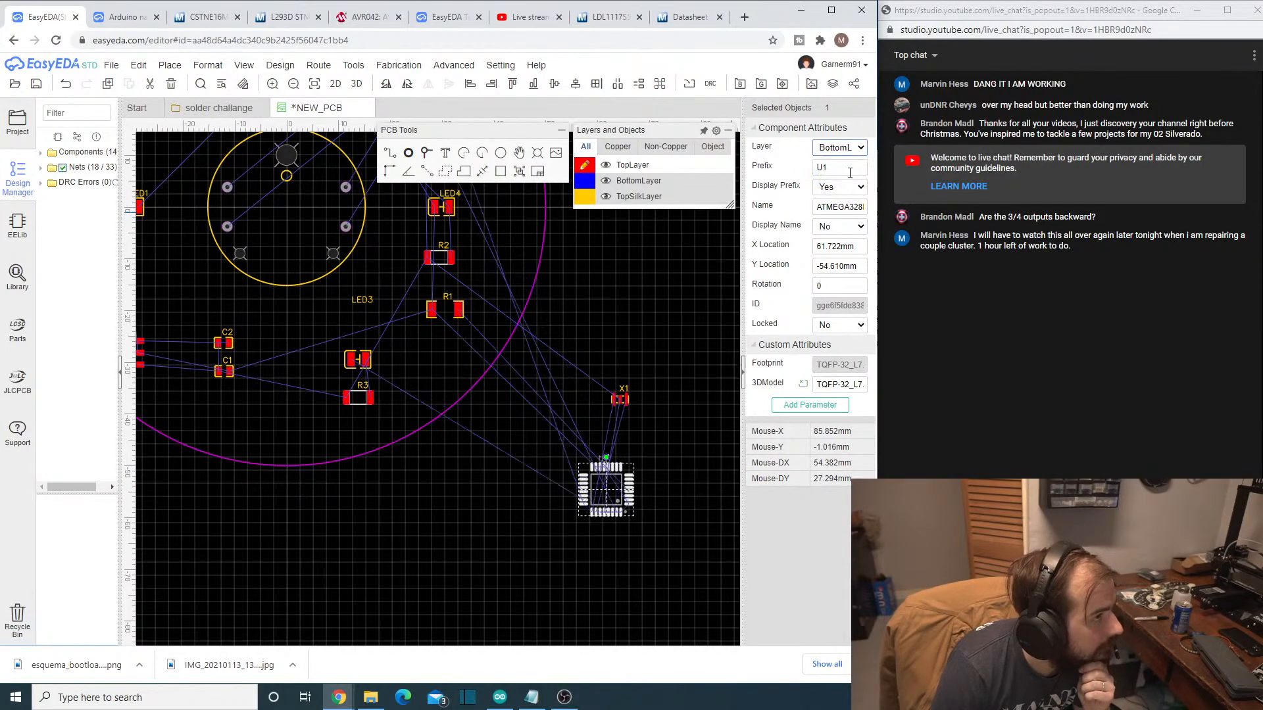
# - Assign oscillator X1 to the BottomLayer, matching U1
pyautogui.click(640, 408)
pyautogui.click(621, 399)
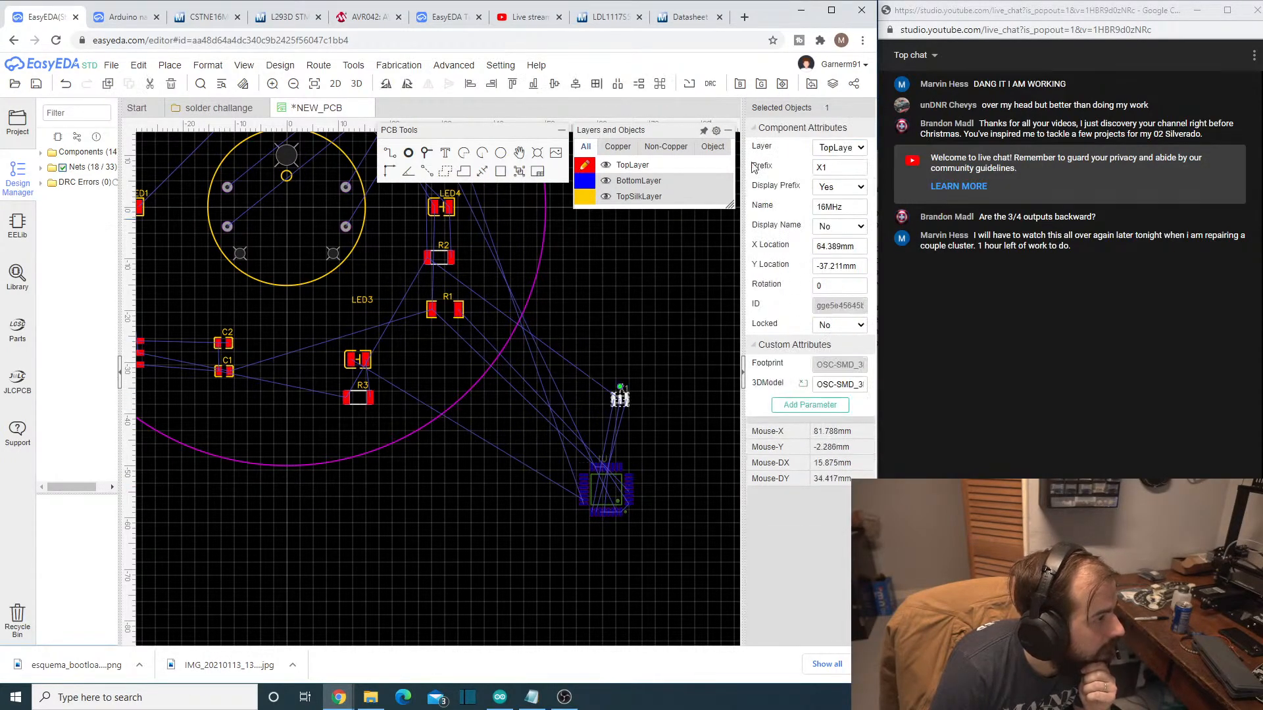
pyautogui.click(840, 148)
pyautogui.click(836, 173)
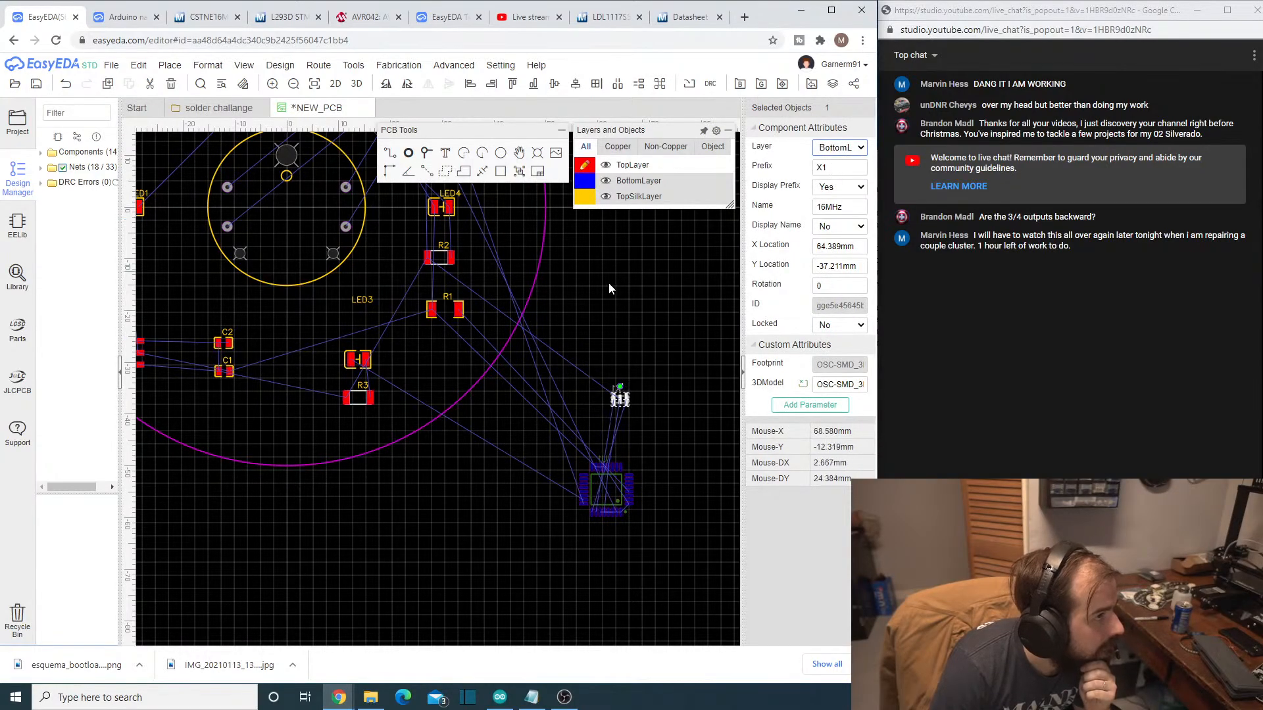
pyautogui.click(626, 305)
# - Hide and restore the TopLayer and the BottomLayer in turn to check which components sit on each side
pyautogui.moveTo(596, 198)
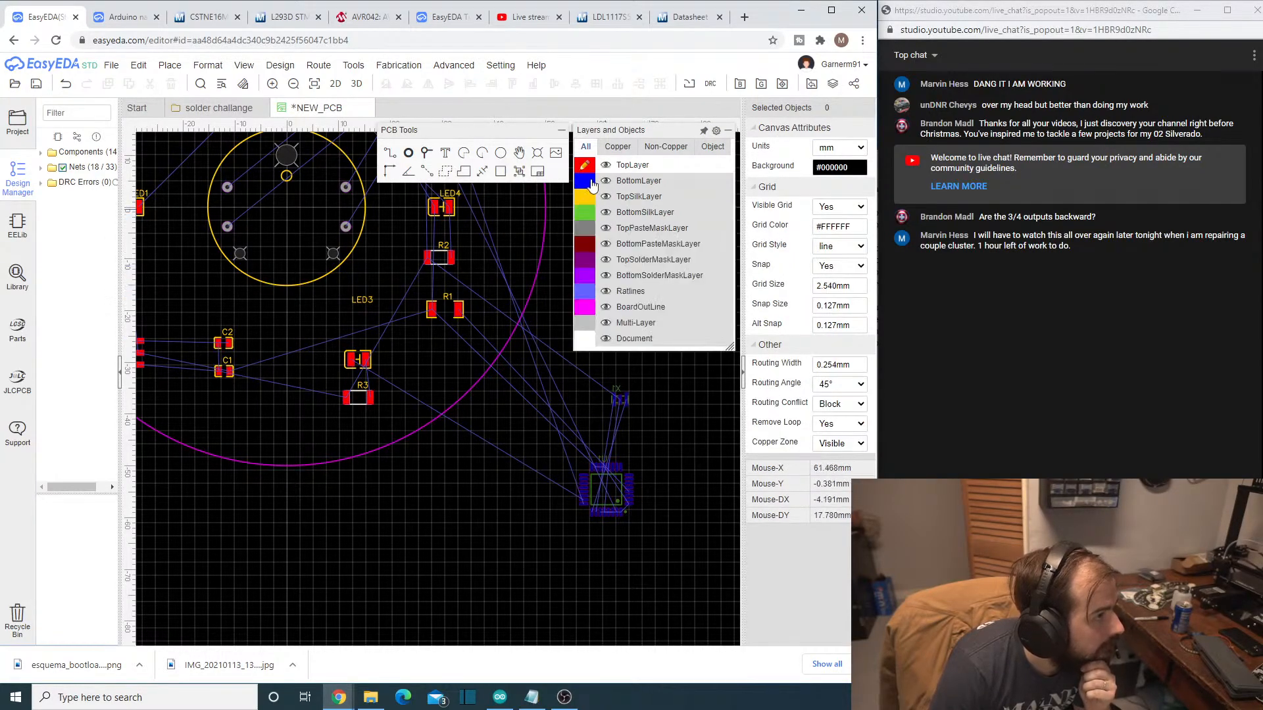
pyautogui.click(605, 166)
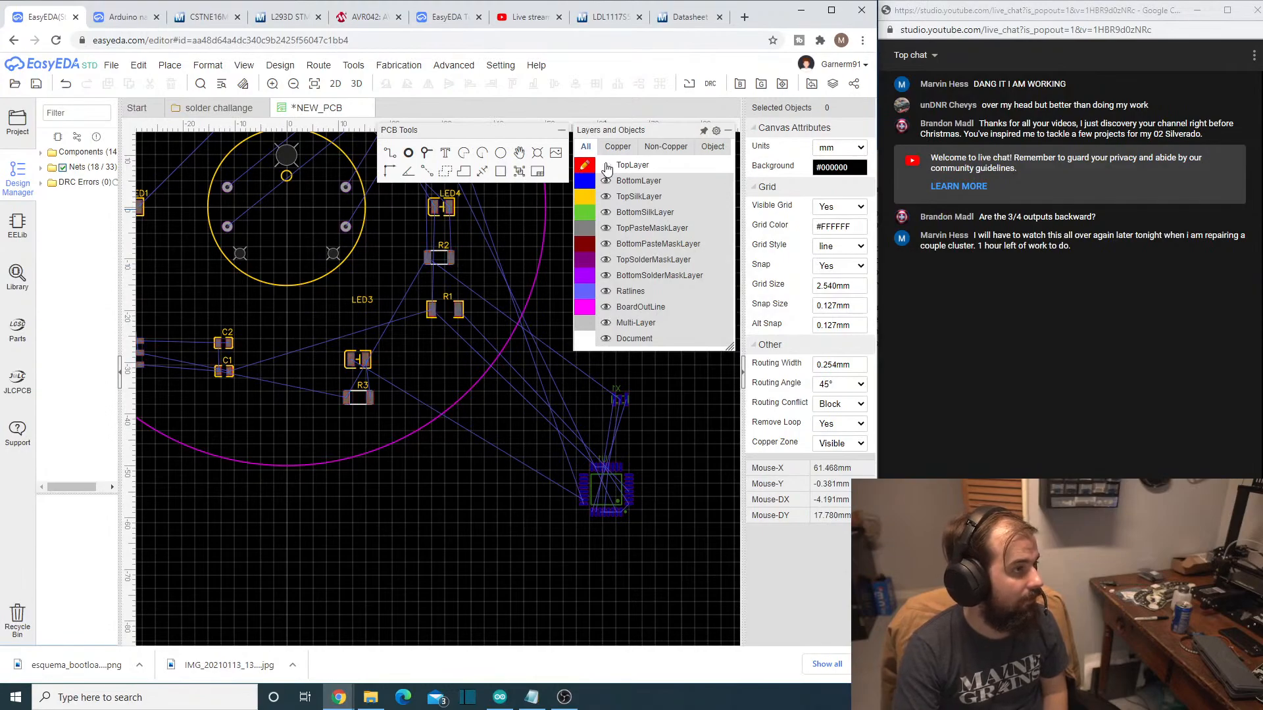
pyautogui.click(606, 166)
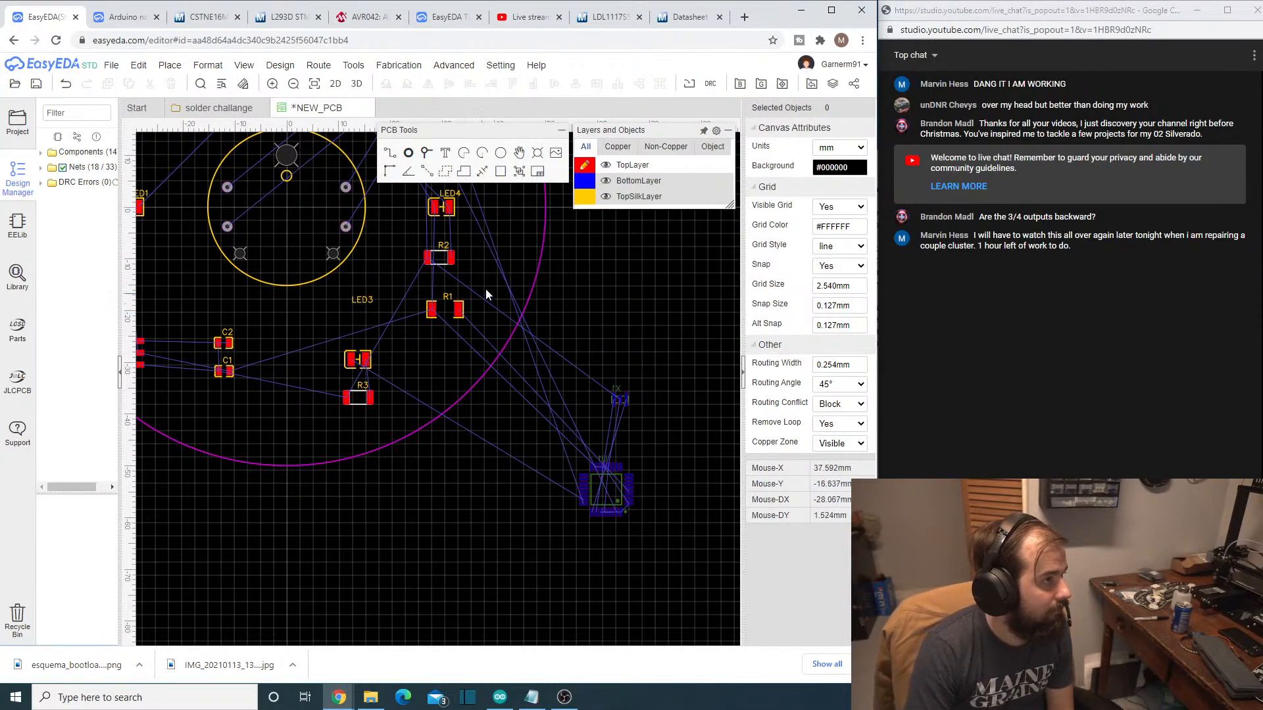
pyautogui.click(607, 183)
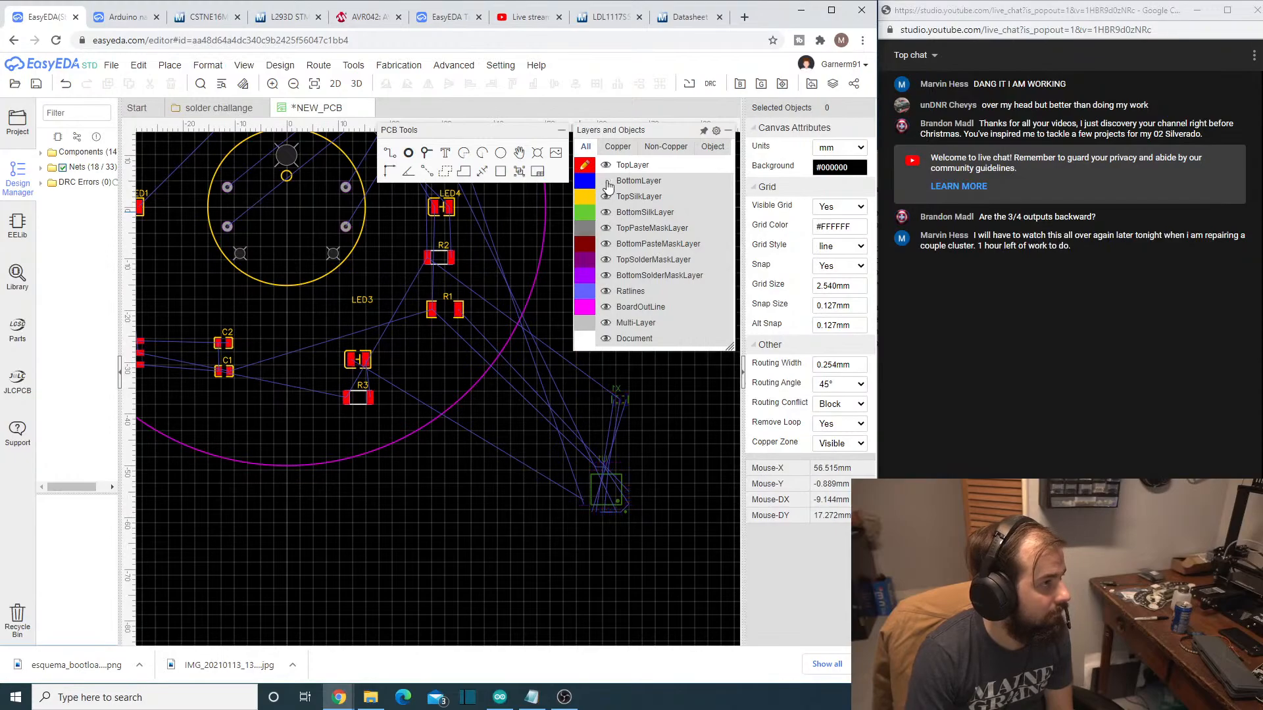
pyautogui.click(606, 182)
# - Hide the TopLayer and TopSilkLayer while keeping the BottomLayer and BottomSilkLayer visible
pyautogui.click(607, 167)
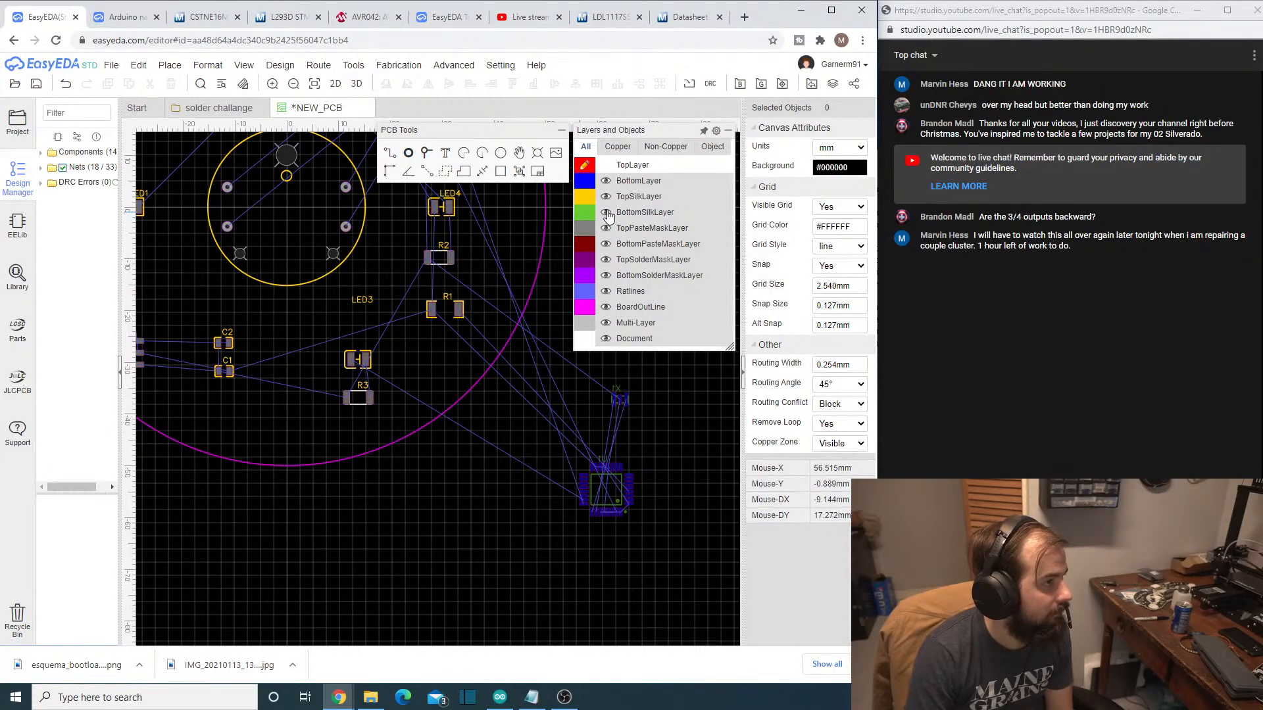
pyautogui.click(606, 213)
pyautogui.click(606, 213)
pyautogui.click(606, 197)
# - Move U1 into the board outline above LED1, at about X -30.1 mm, Y 18.8 mm
pyautogui.moveTo(423, 474); pyautogui.dragTo(529, 492, button='right')
pyautogui.moveTo(701, 509); pyautogui.dragTo(191, 158)
pyautogui.scroll(4, 216, 316)
pyautogui.scroll(-4, 216, 316)
pyautogui.moveTo(206, 267); pyautogui.dragTo(323, 473, button='right')
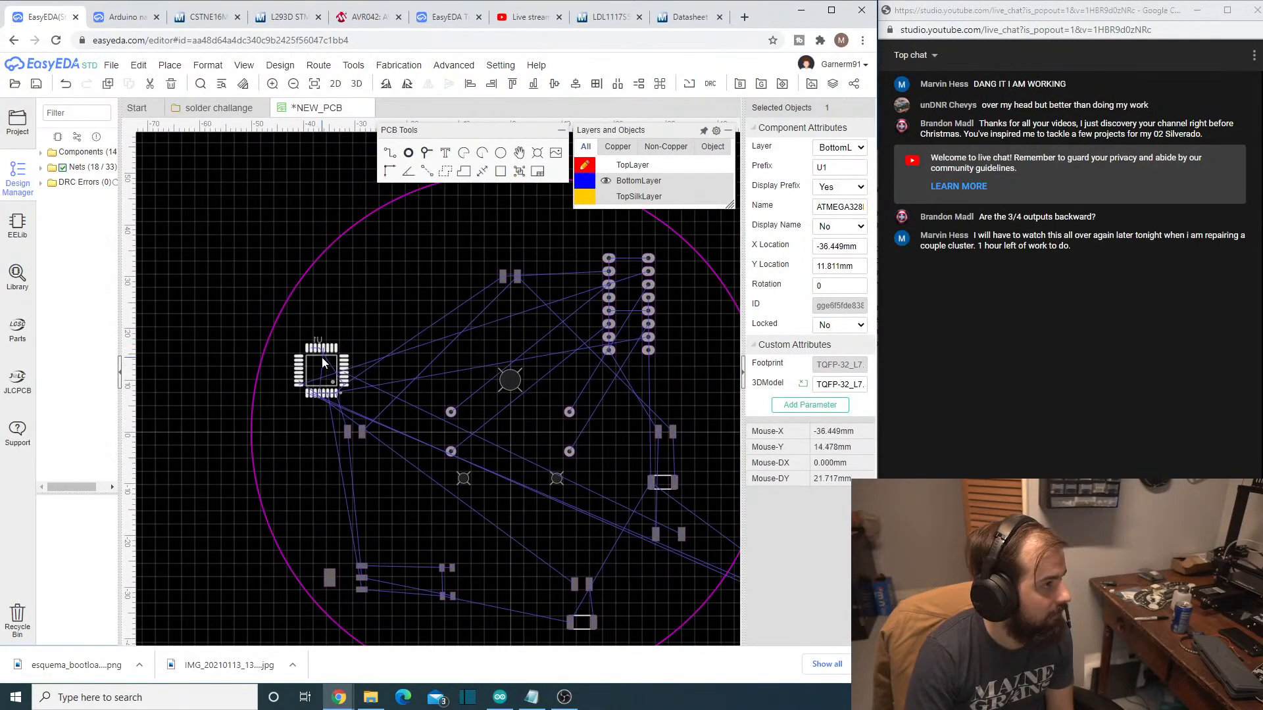
pyautogui.moveTo(321, 352); pyautogui.dragTo(354, 317)
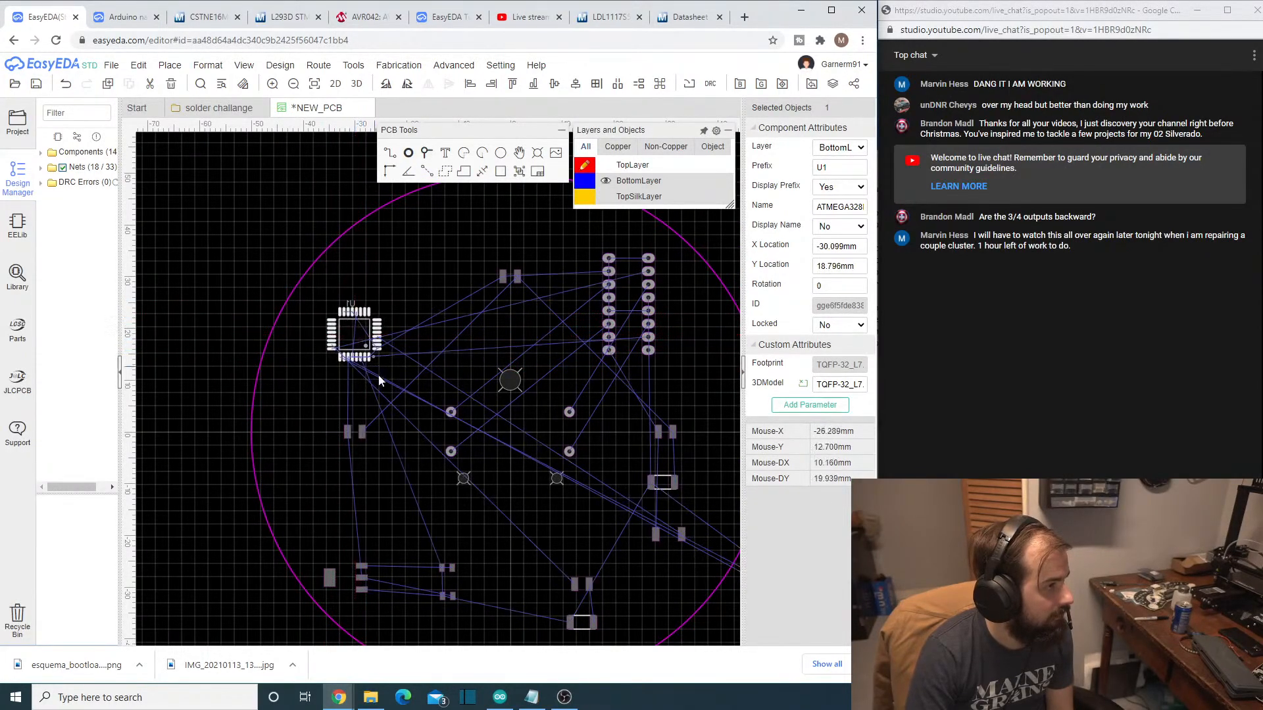
# - Bring oscillator X1 onto the board near U1, between it and the outline, at about X -43.3 mm, Y 8.8 mm
pyautogui.moveTo(518, 537); pyautogui.dragTo(331, 477, button='right')
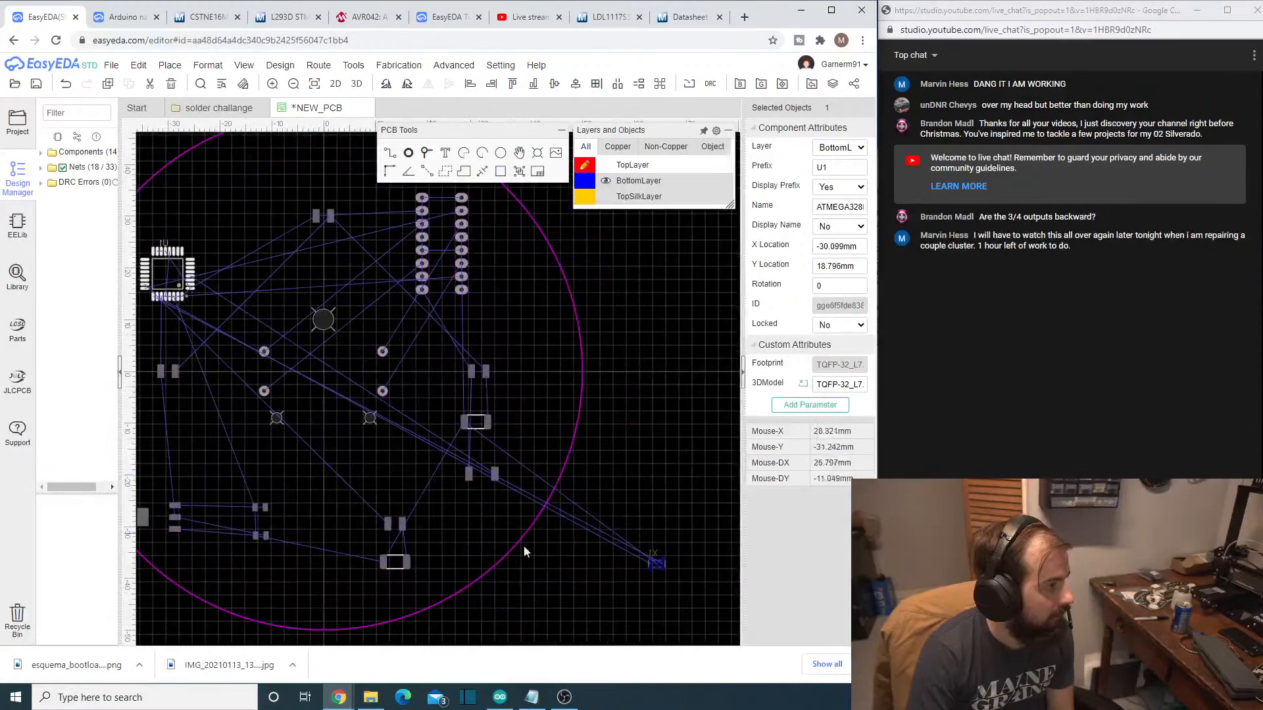
pyautogui.click(665, 565)
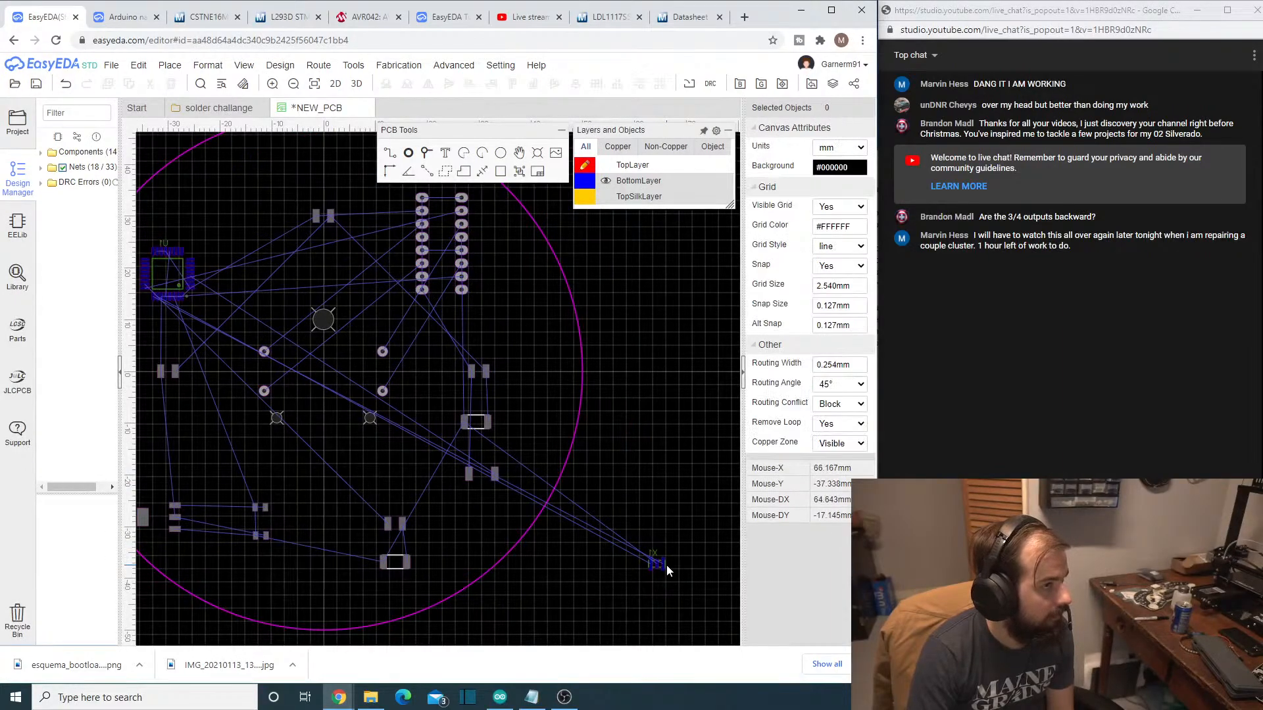
pyautogui.moveTo(665, 566); pyautogui.dragTo(183, 439)
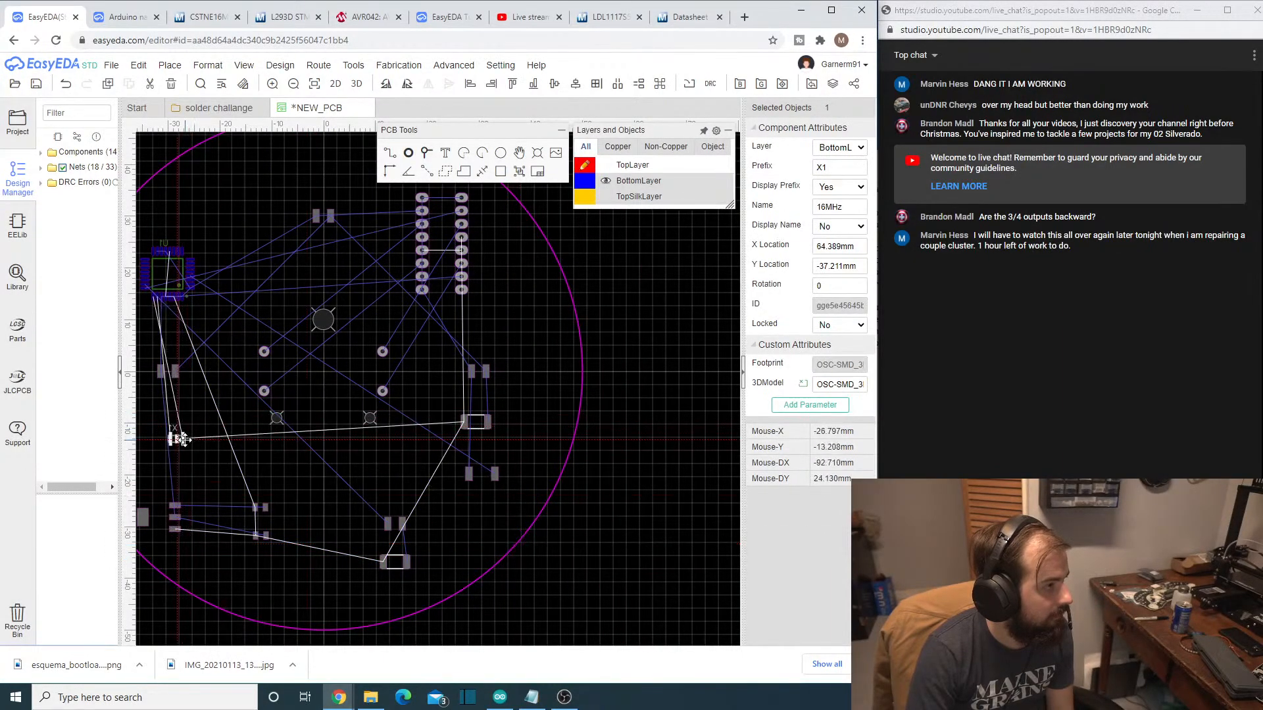
pyautogui.moveTo(208, 487); pyautogui.dragTo(400, 527, button='right')
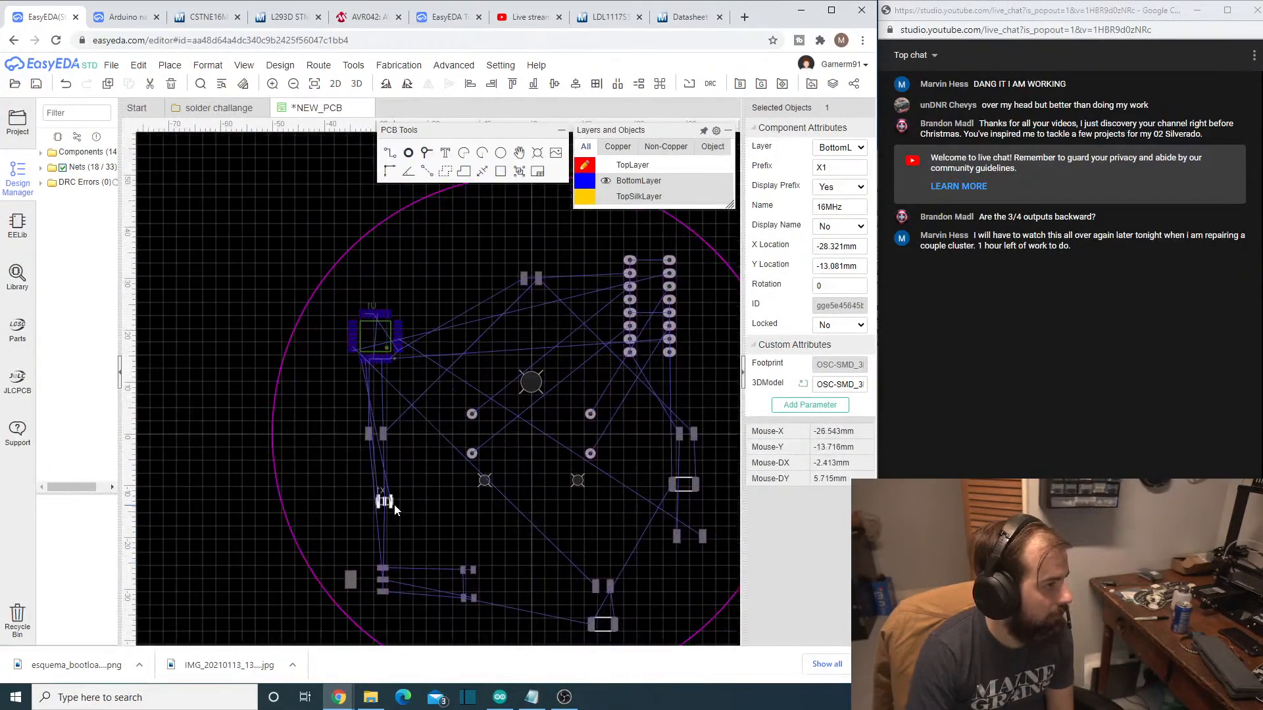
pyautogui.moveTo(386, 503); pyautogui.dragTo(315, 392)
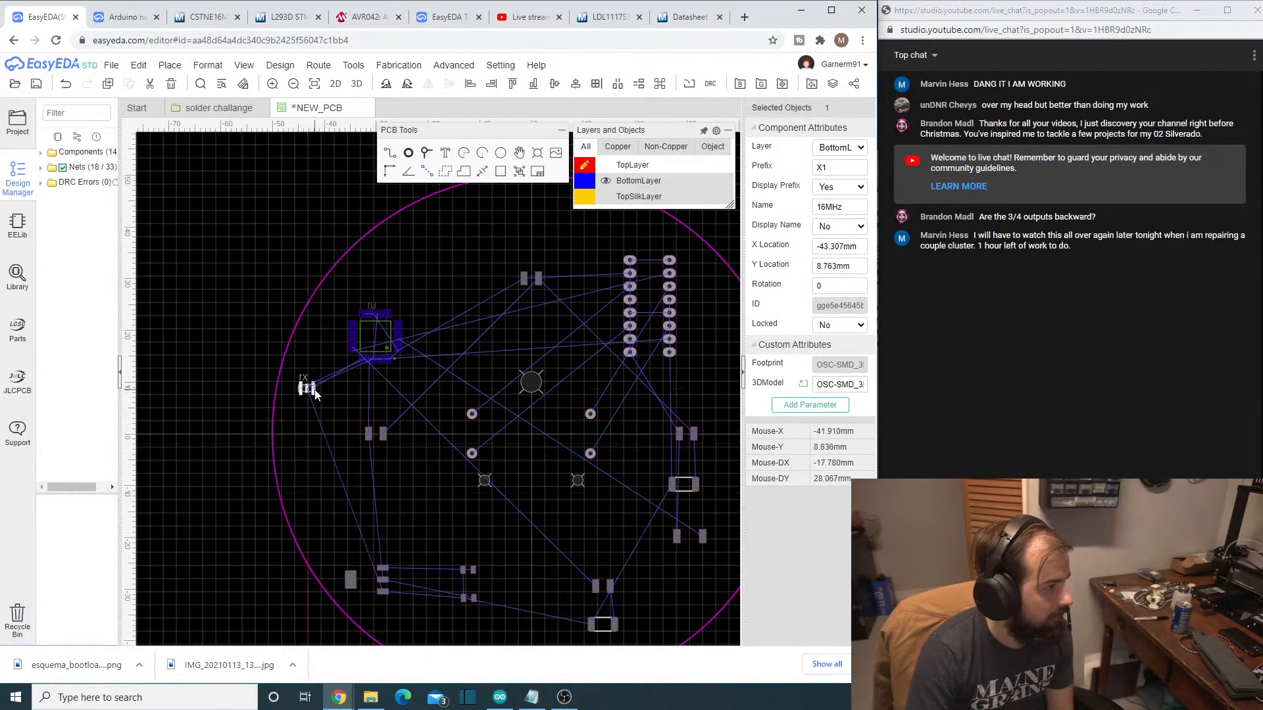
pyautogui.click(280, 66)
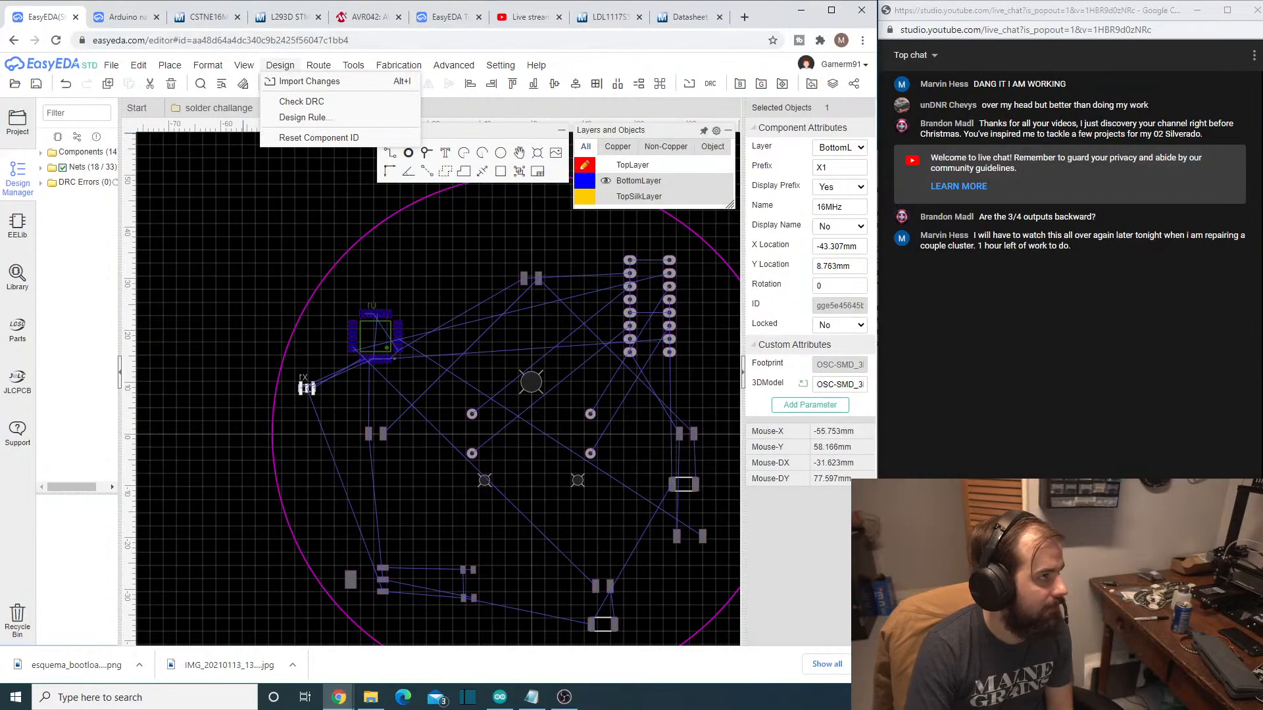
pyautogui.click(1052, 635)
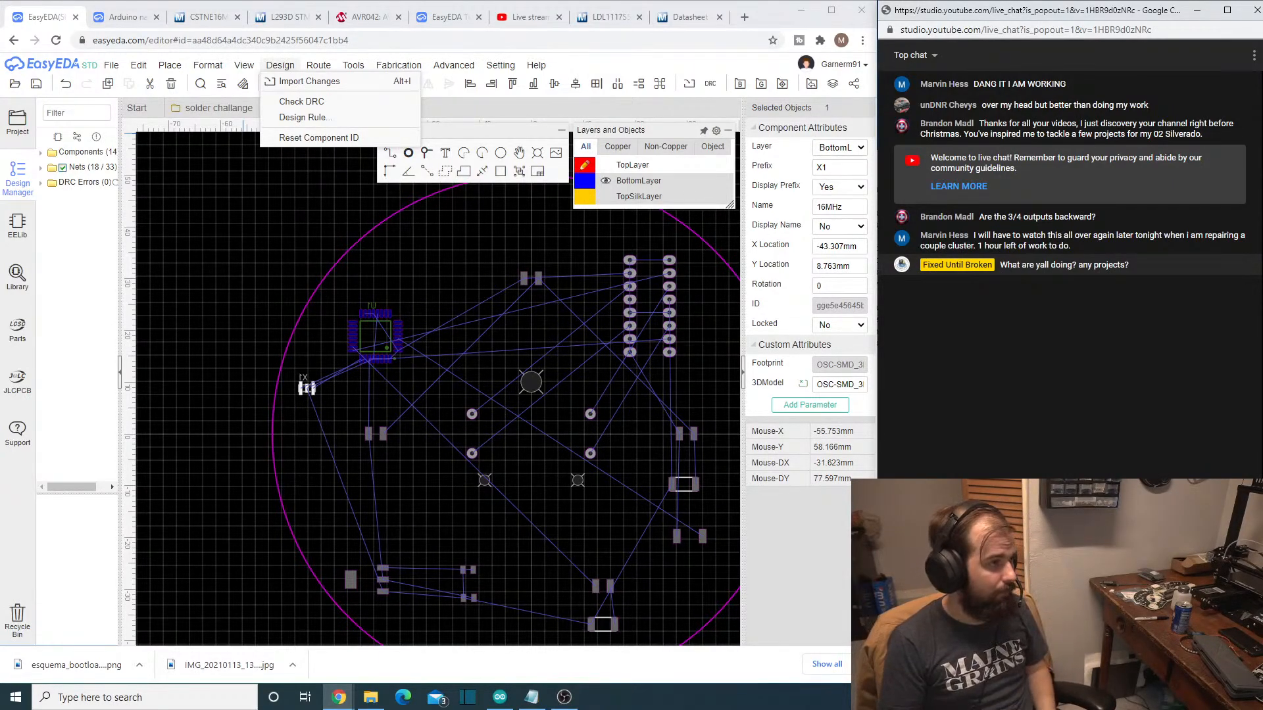
pyautogui.scroll(-1, 618, 484)
pyautogui.scroll(3, 496, 429)
pyautogui.scroll(-3, 408, 444)
pyautogui.scroll(-2, 379, 522)
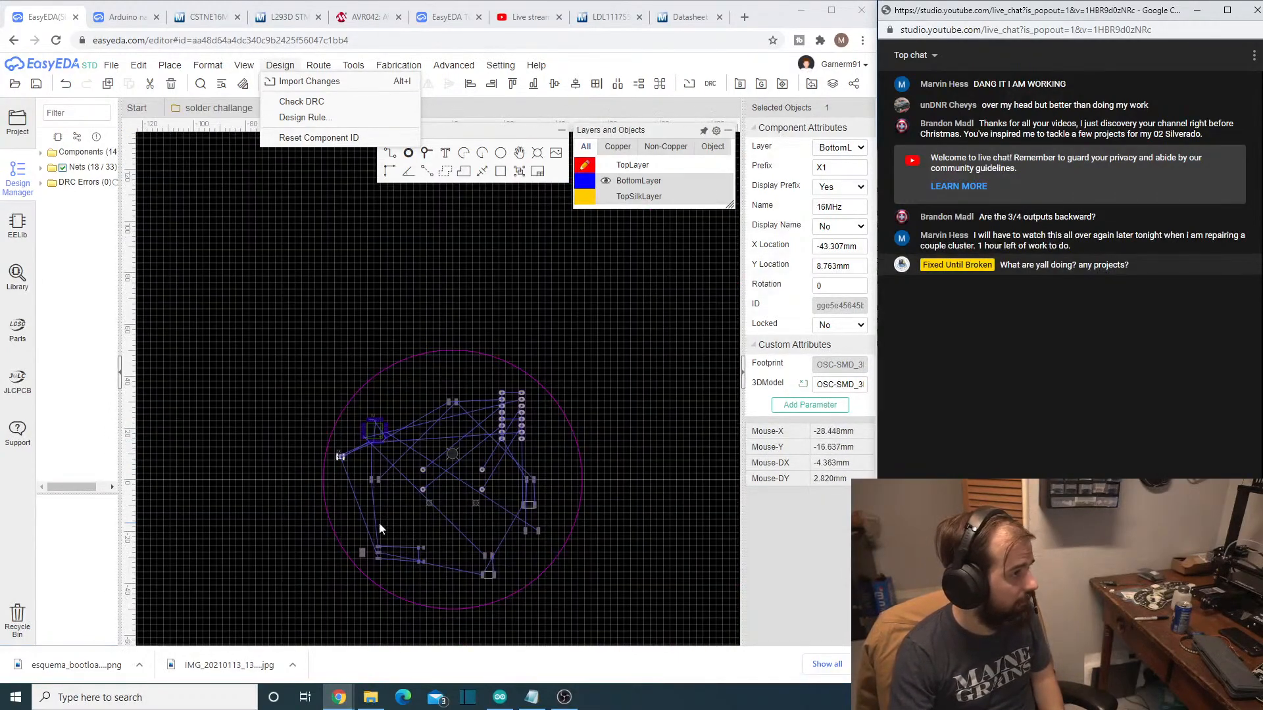
pyautogui.scroll(2, 379, 522)
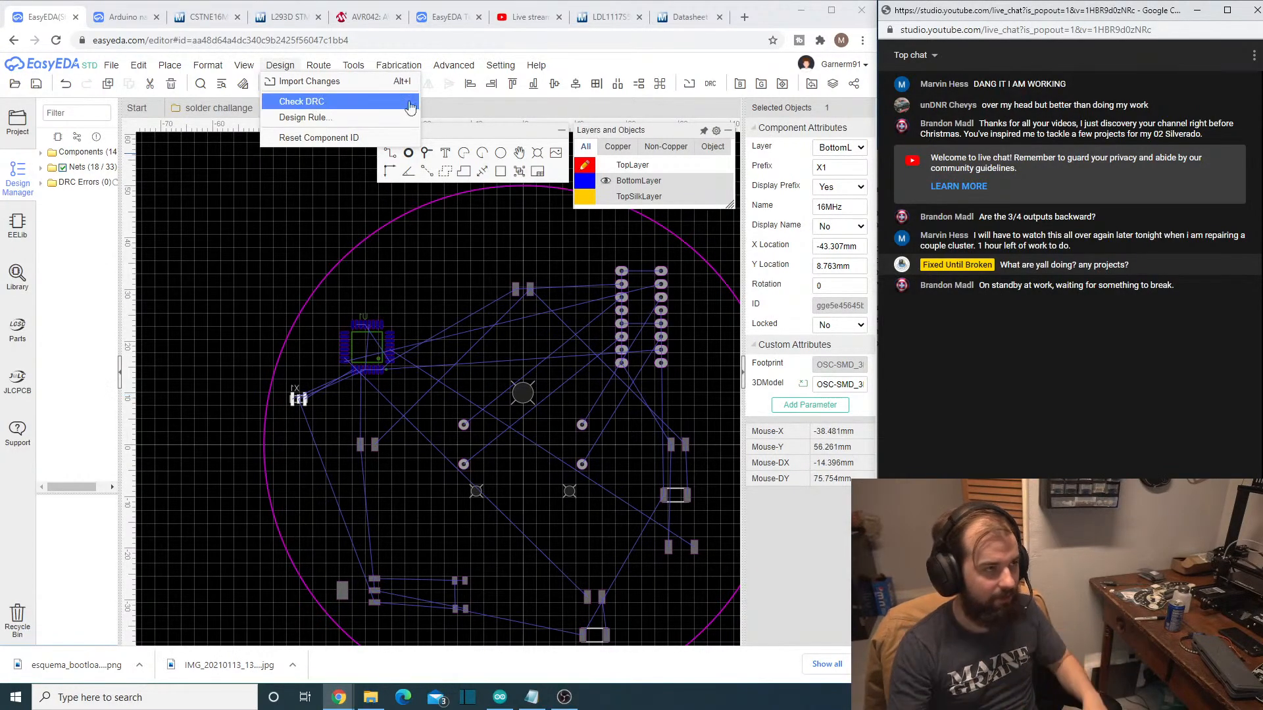
pyautogui.click(285, 245)
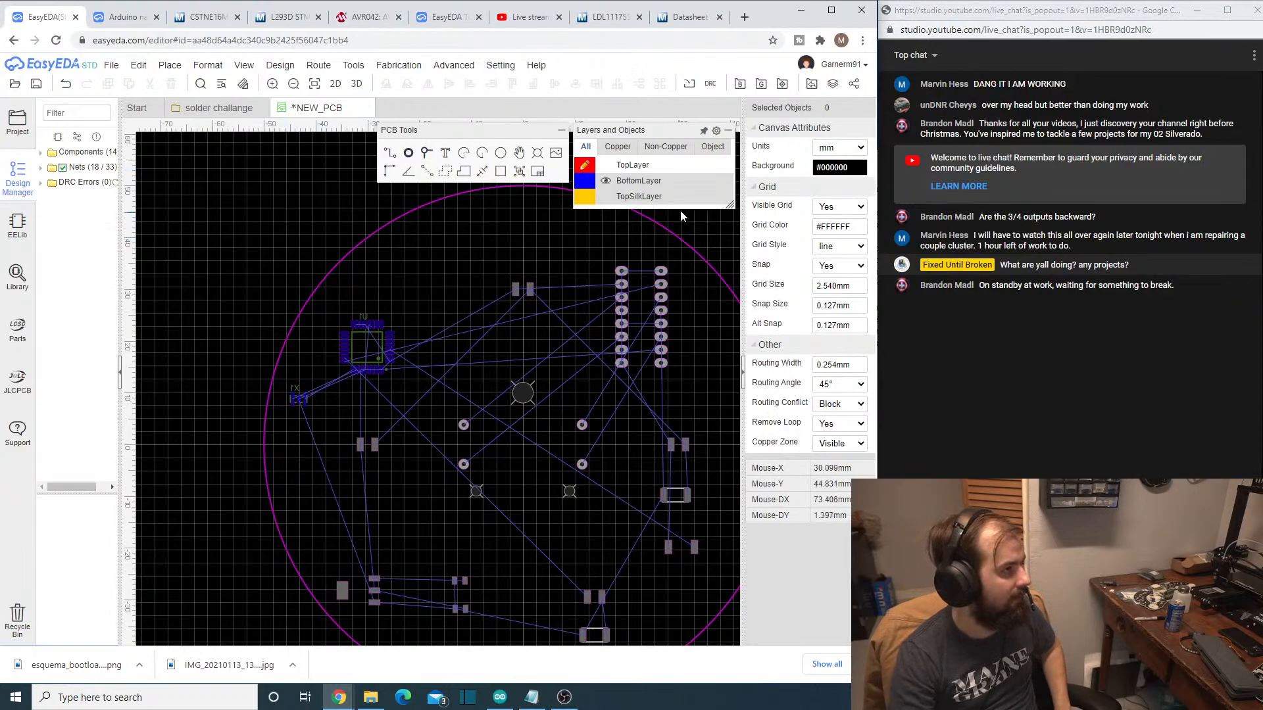
pyautogui.moveTo(642, 170)
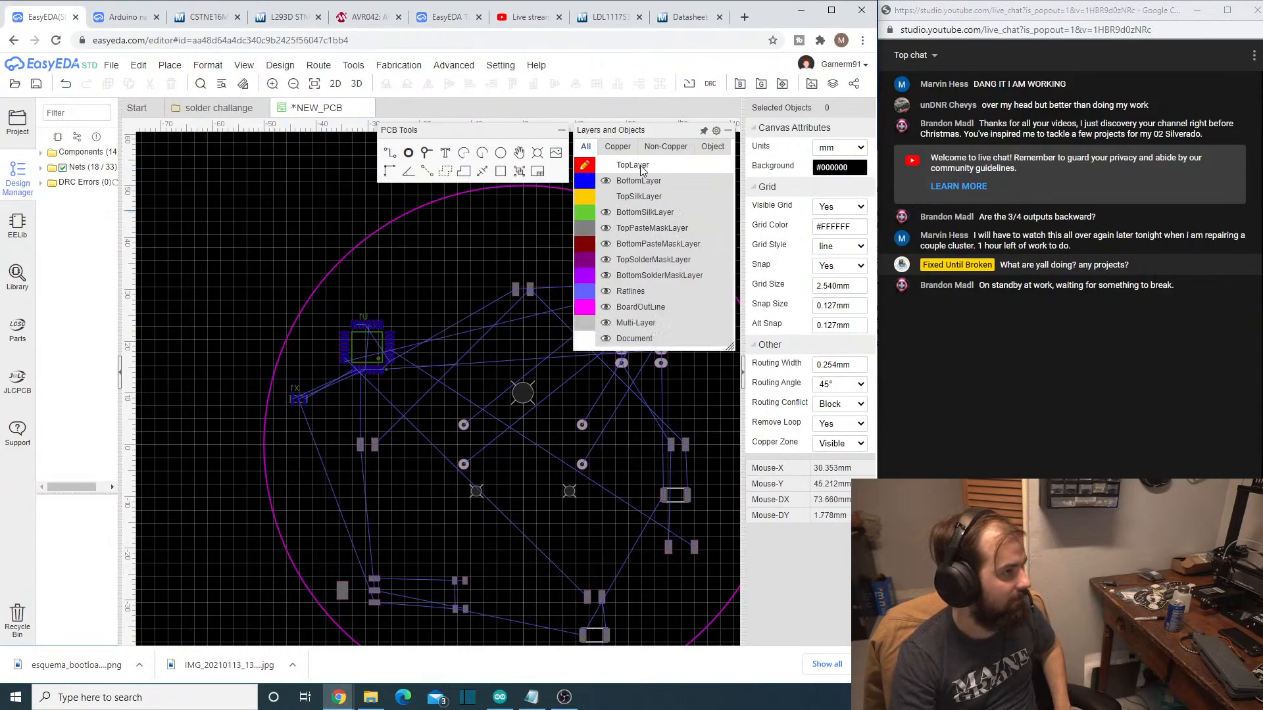
pyautogui.click(409, 154)
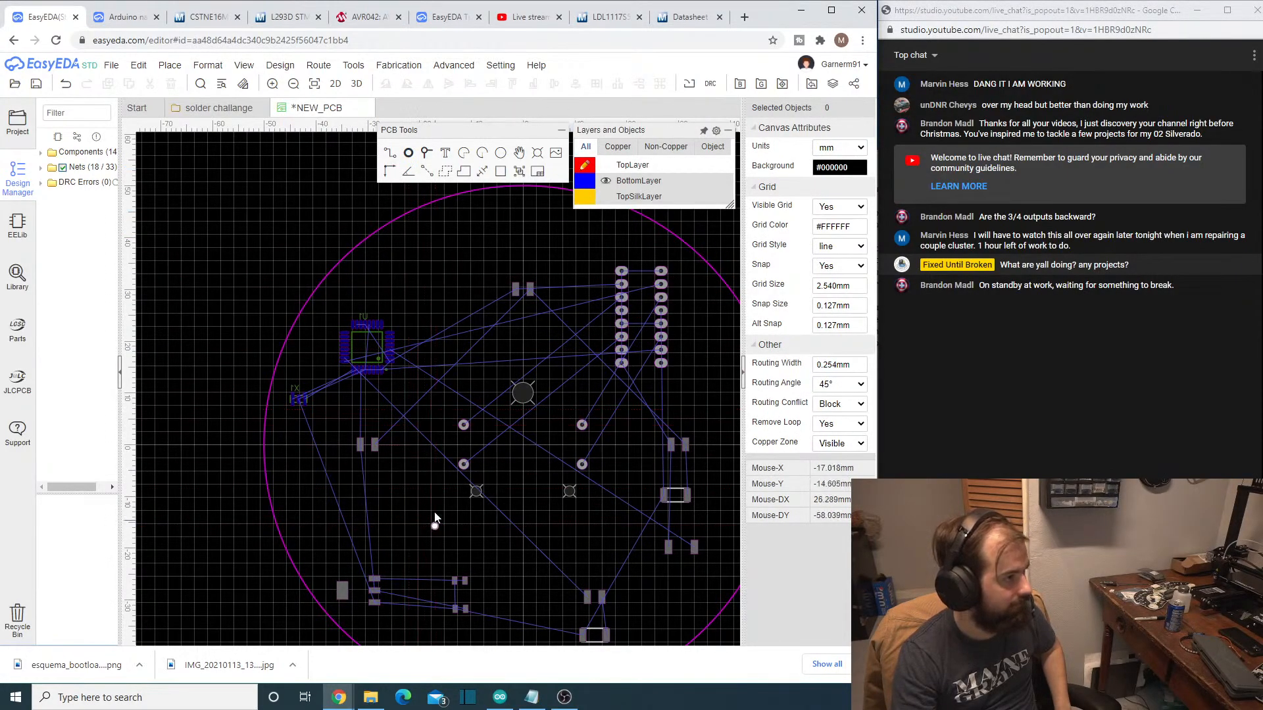
pyautogui.moveTo(437, 522); pyautogui.dragTo(415, 388, button='right')
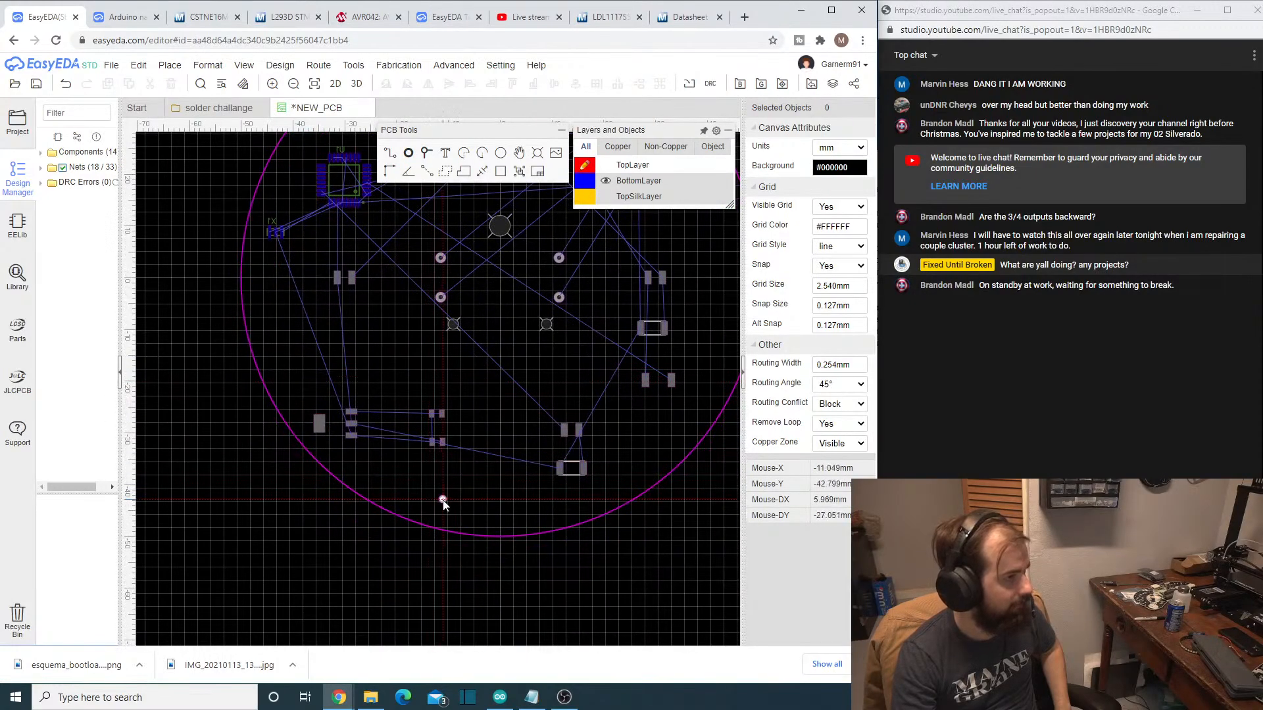
# - Make BottomLayer the active layer and show the TopLayer and TopSilkLayer again
pyautogui.click(319, 425)
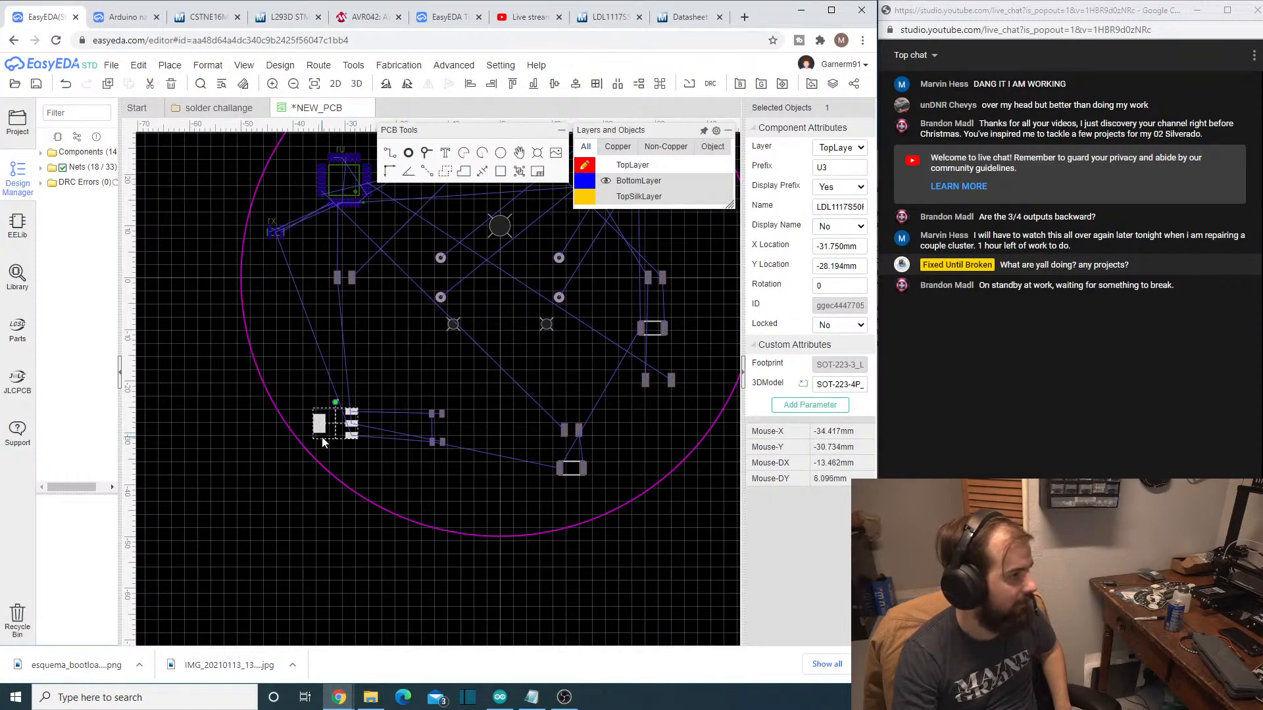
pyautogui.scroll(3, 324, 446)
pyautogui.moveTo(578, 186)
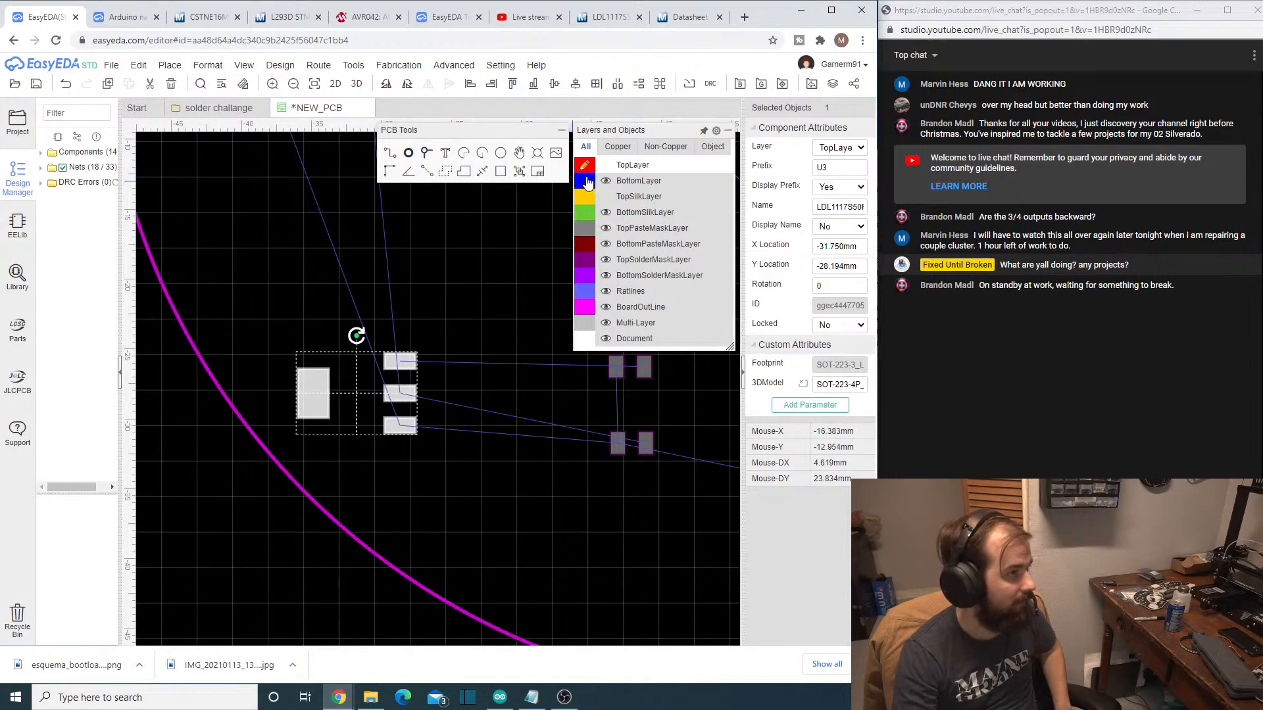
pyautogui.click(583, 182)
pyautogui.click(605, 165)
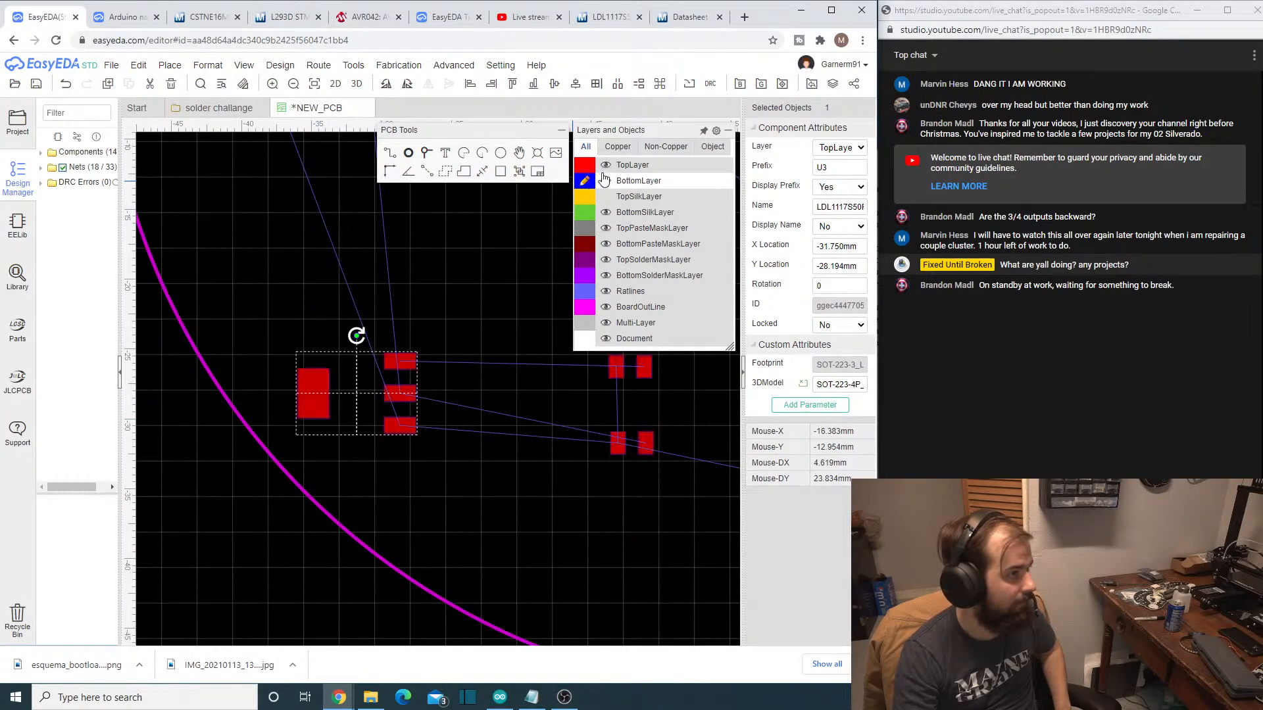
pyautogui.click(605, 196)
# - Inspect the properties of regulator U3's large tab pad, including its net assignment
pyautogui.click(306, 399)
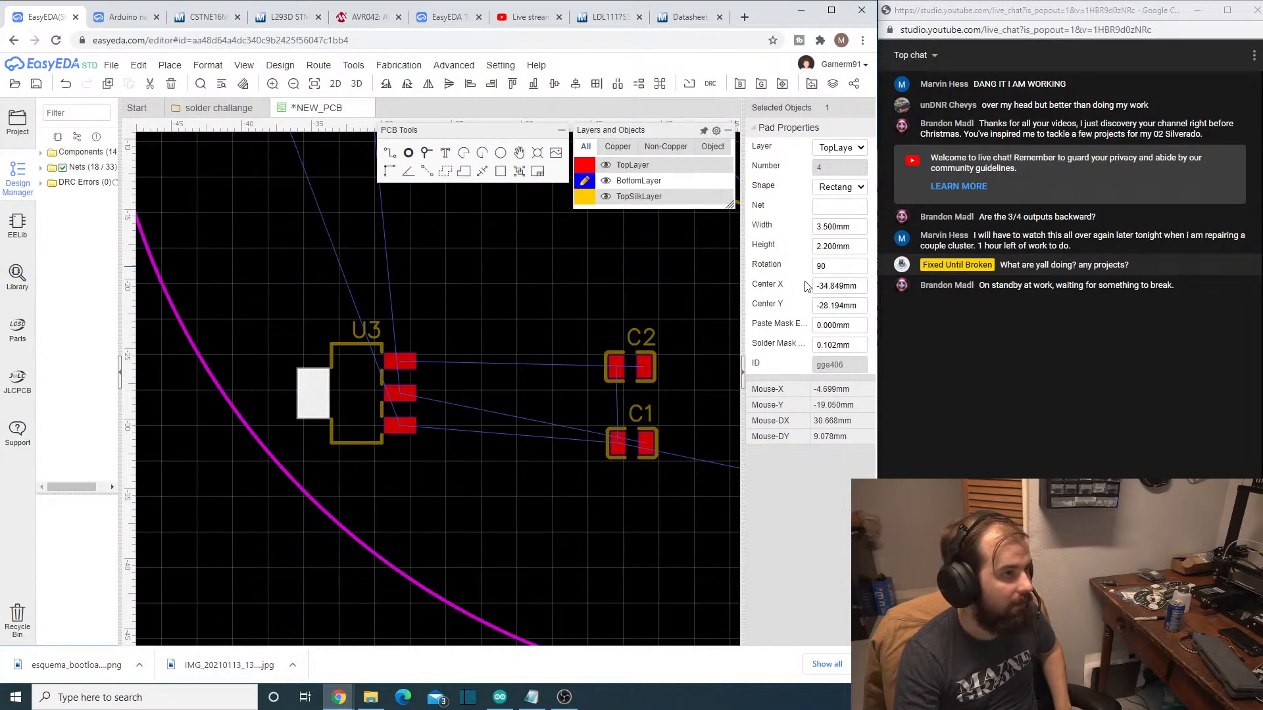
pyautogui.click(632, 503)
pyautogui.scroll(-3, 594, 571)
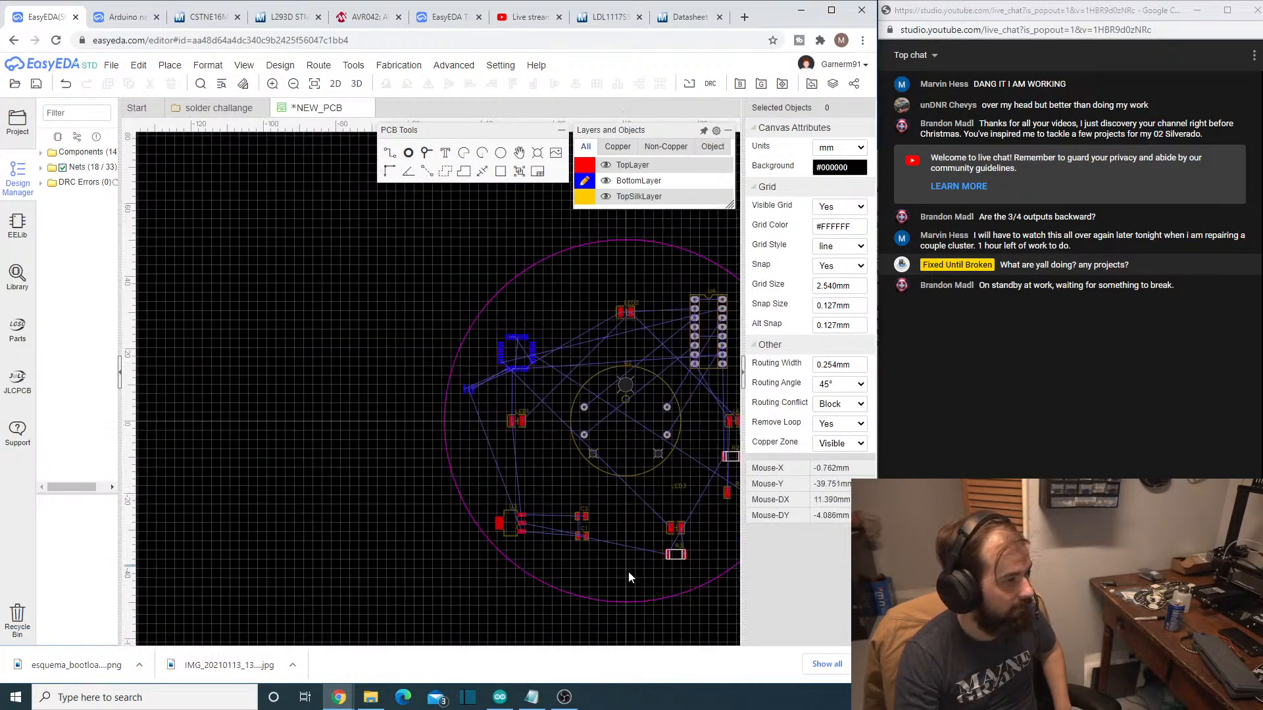
# - Place two pads in a row near the board's lower edge, at X -7.62 mm and X 0 mm, both at Y -44.45 mm
pyautogui.moveTo(664, 206)
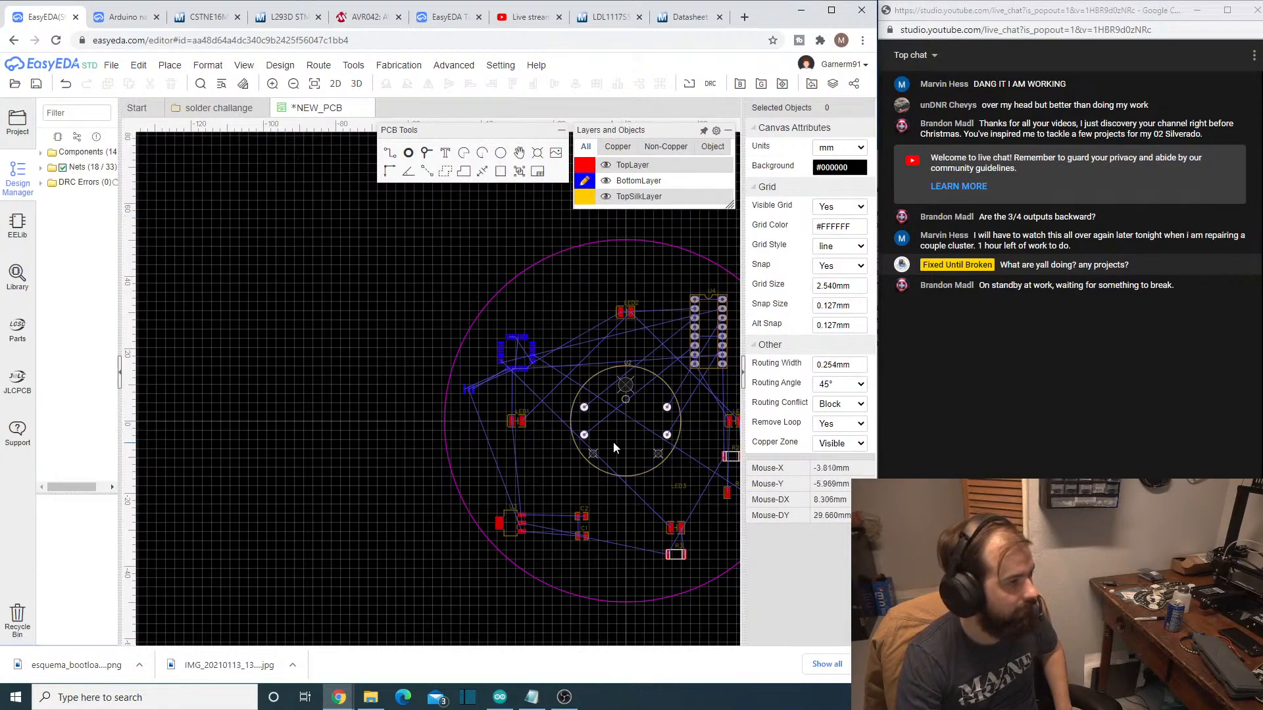
pyautogui.moveTo(627, 581); pyautogui.dragTo(586, 562, button='right')
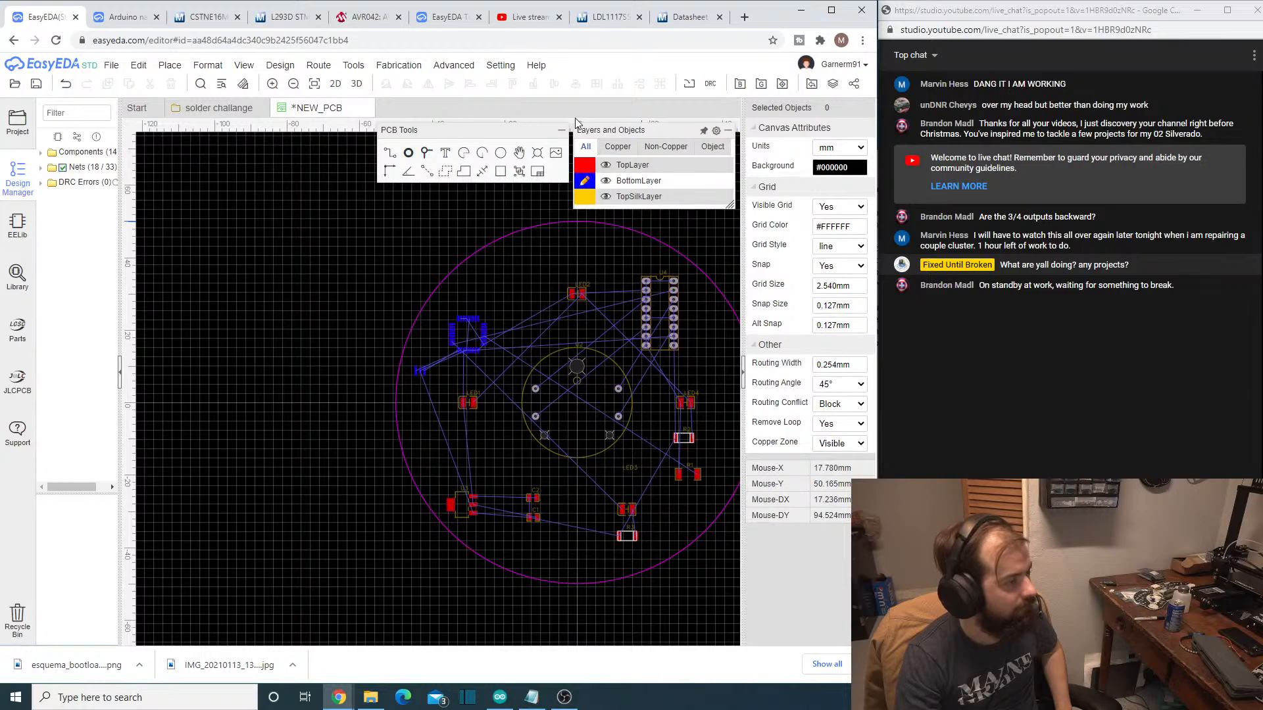
pyautogui.moveTo(575, 130)
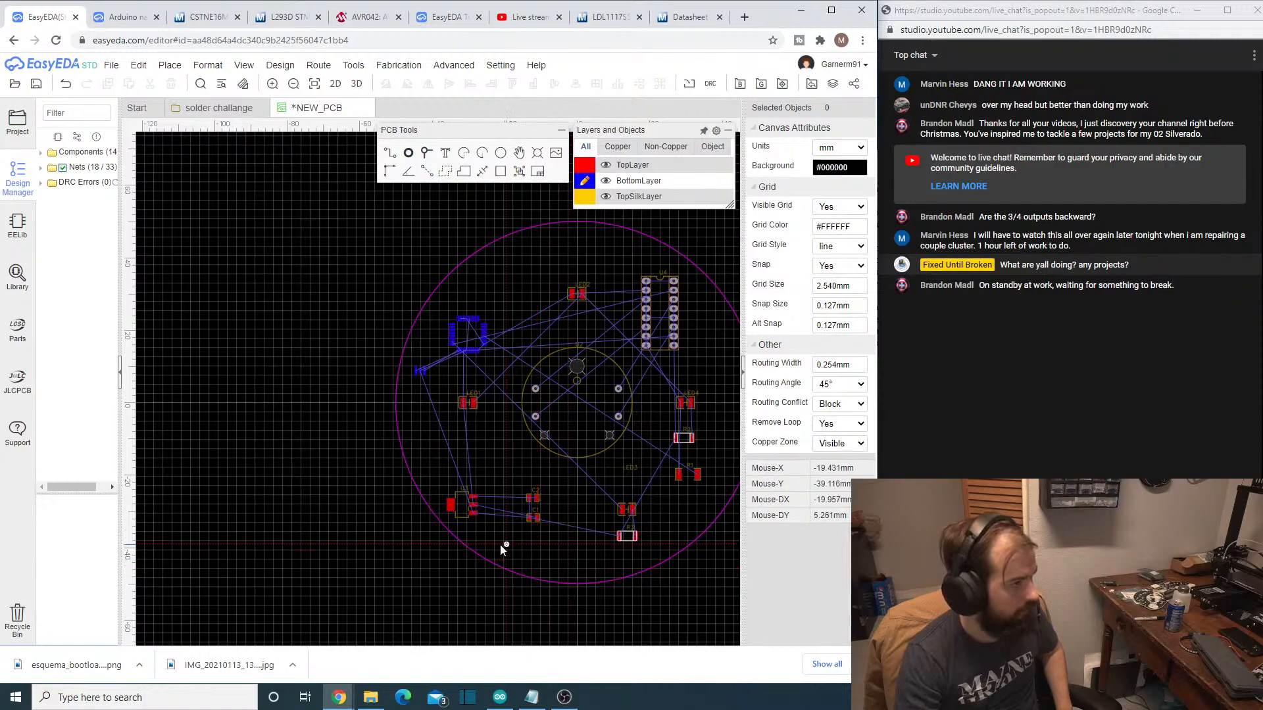
pyautogui.click(549, 563)
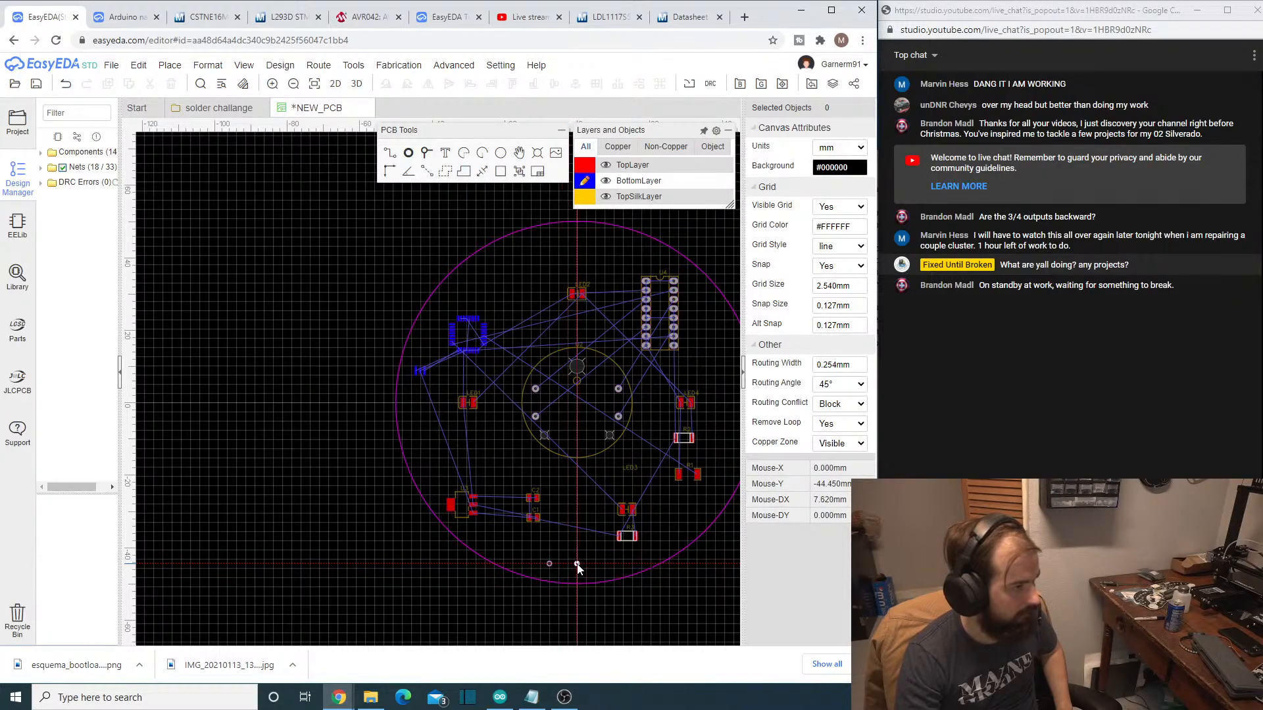
pyautogui.click(577, 563)
pyautogui.press('Escape')
# - Change the shape of the pad at X -7.62 mm to Rectangle and open its width for editing
pyautogui.click(549, 561)
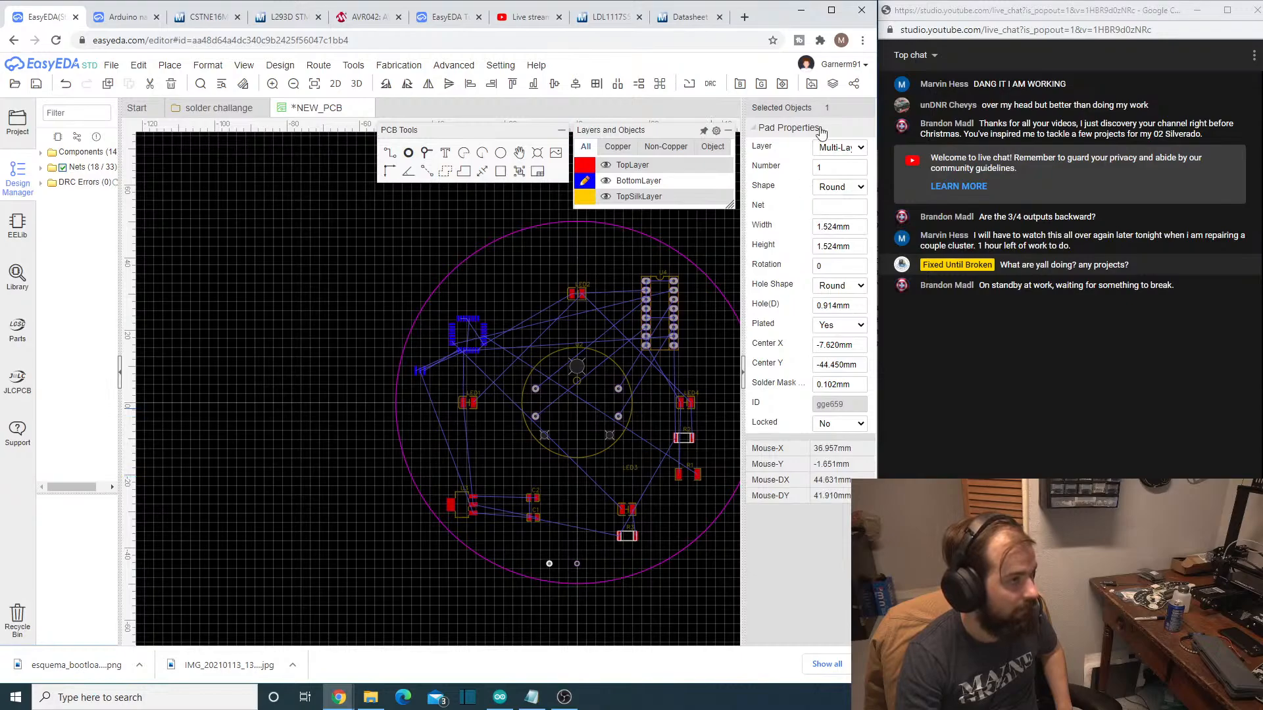
pyautogui.click(855, 188)
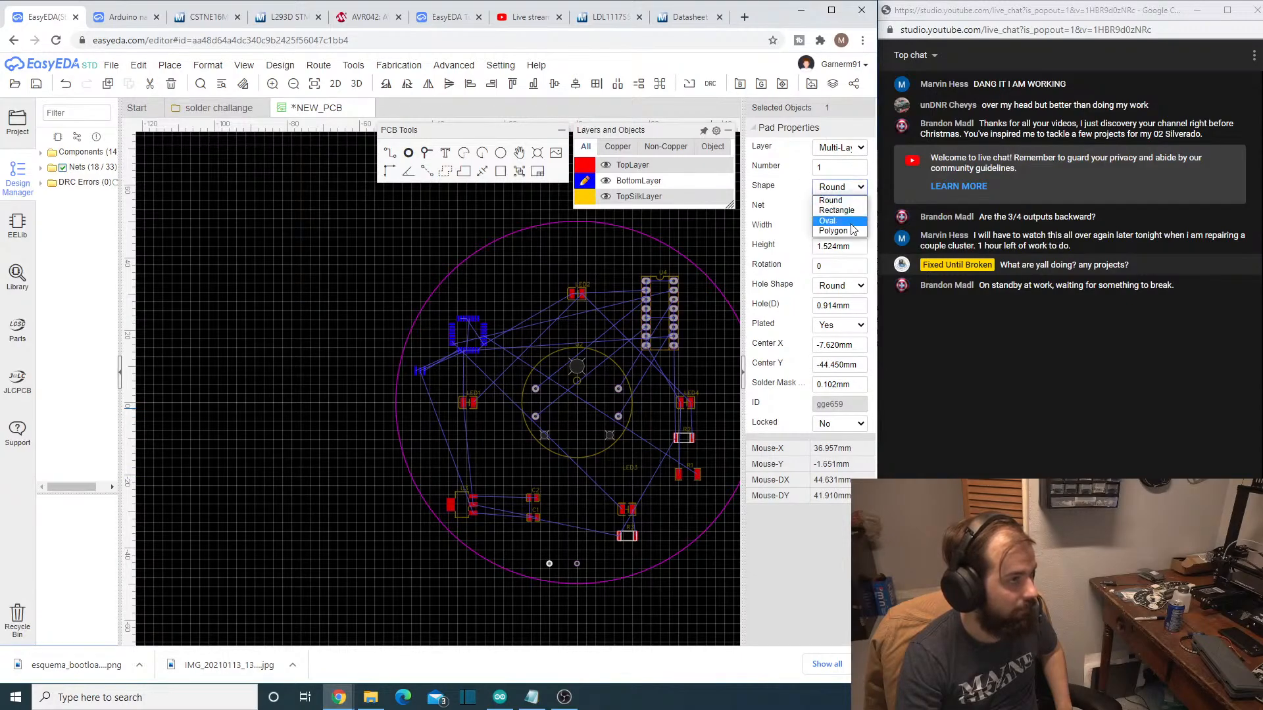
pyautogui.click(851, 211)
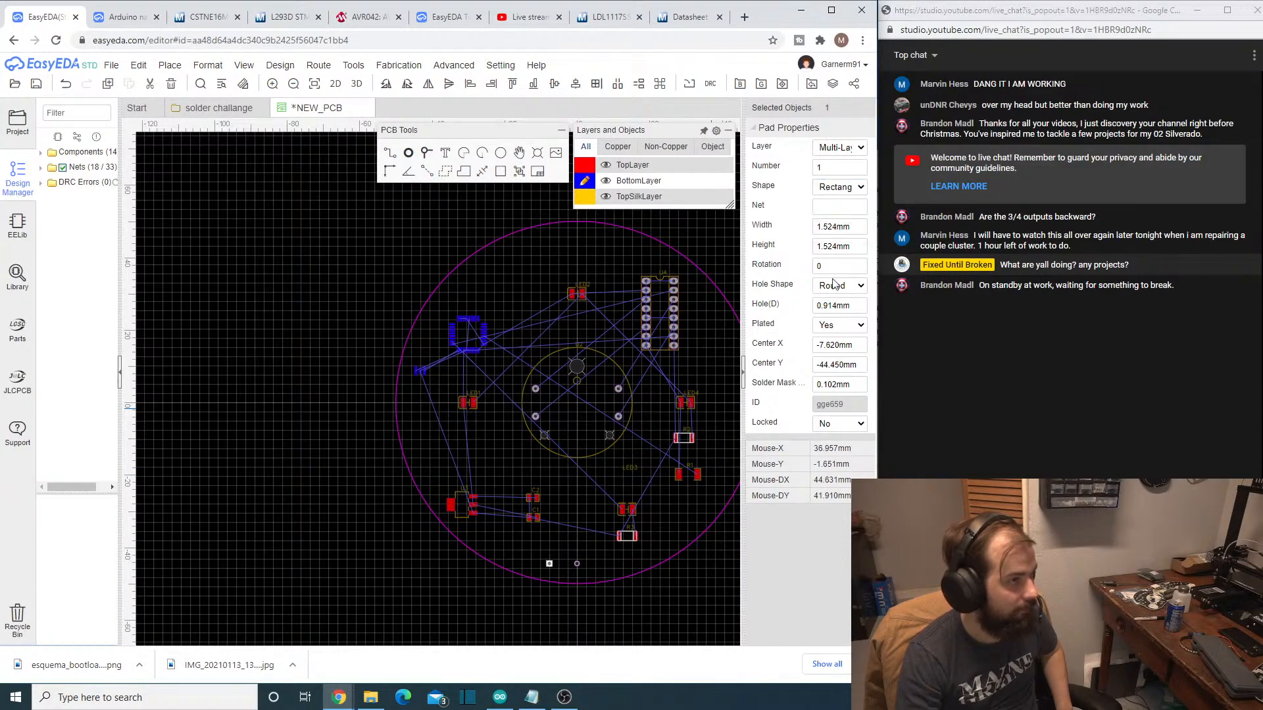
pyautogui.click(852, 226)
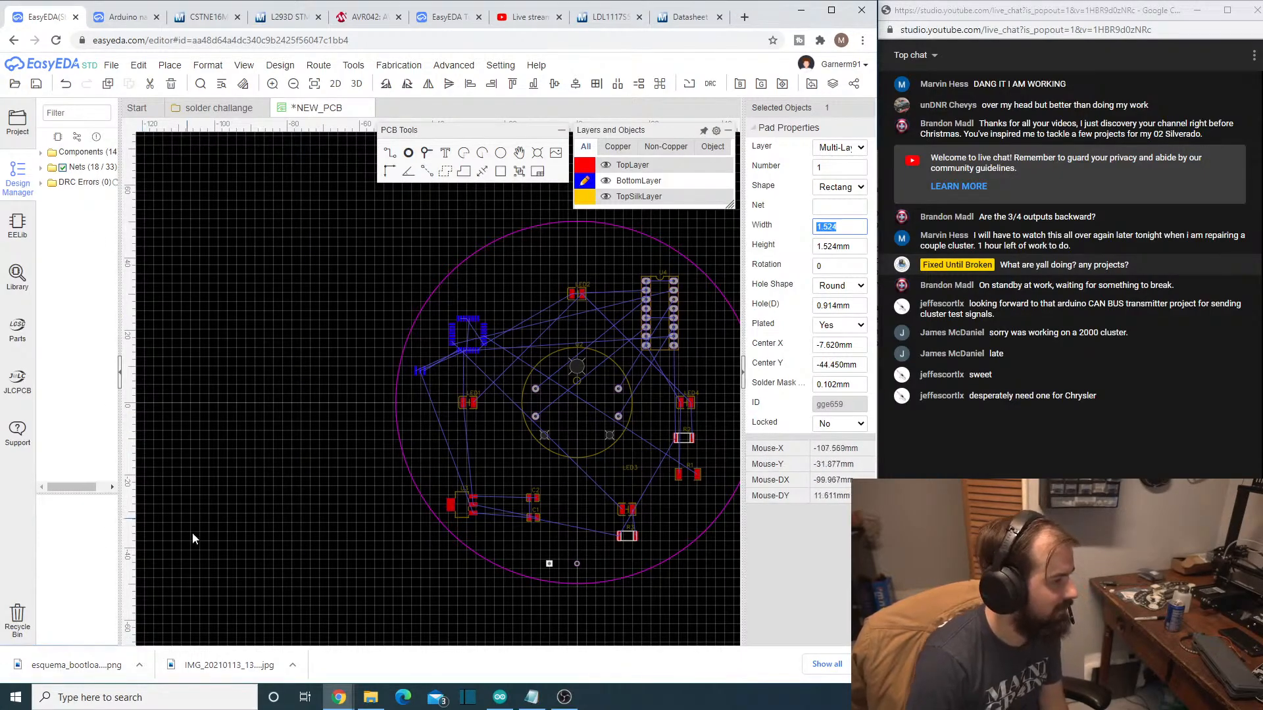
# - Switch to OBS and activate the "2 camera" scene
pyautogui.click(563, 698)
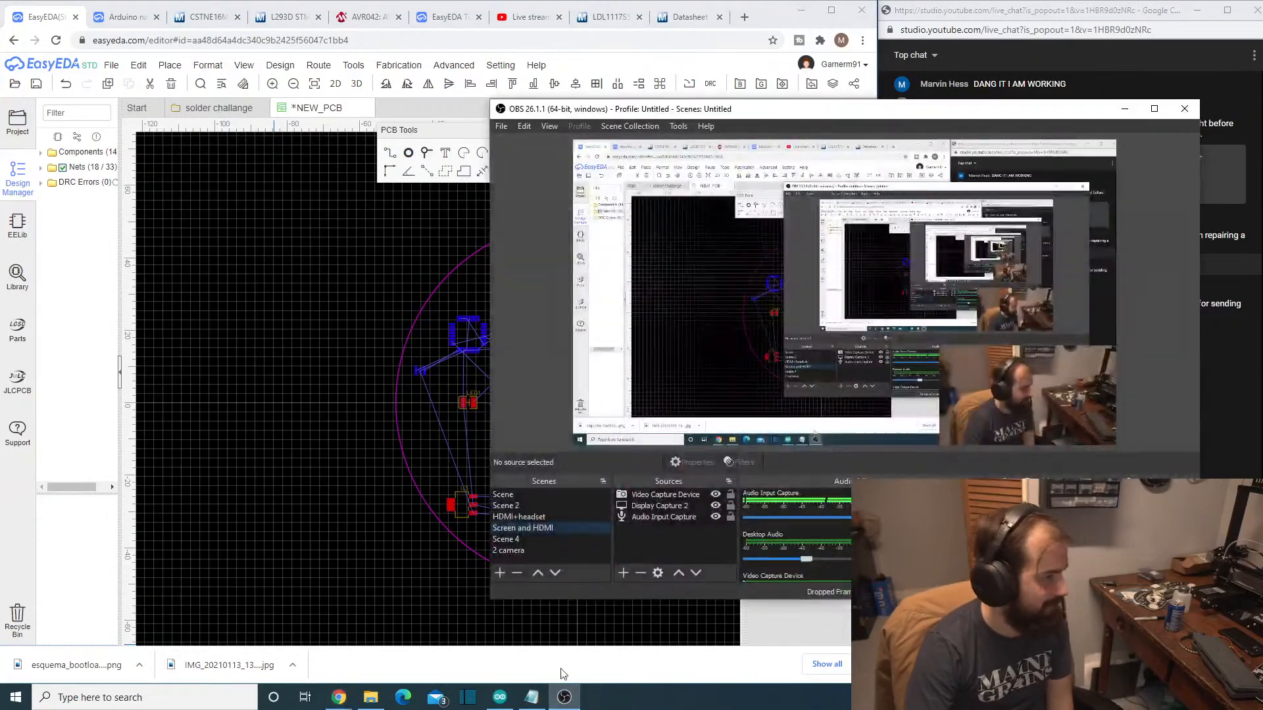
pyautogui.click(538, 549)
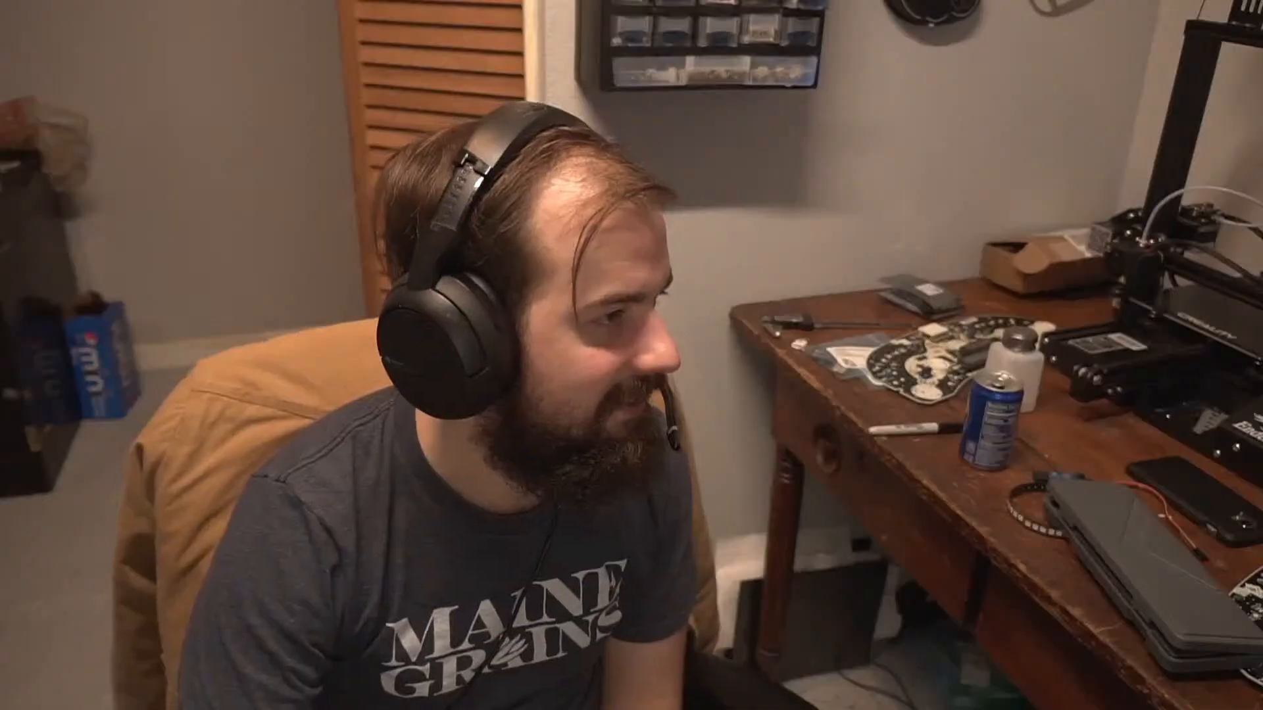